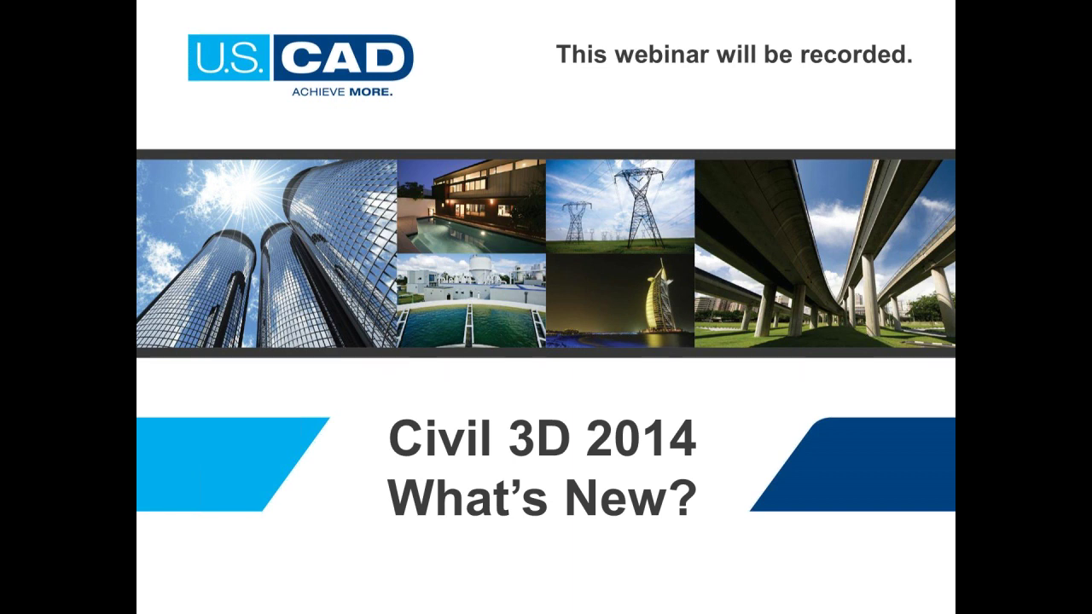
Advance the slideshow to slide 2, 'U.S. CAD Helps You Achieve More!'
{"action": "key", "text": "Right"}
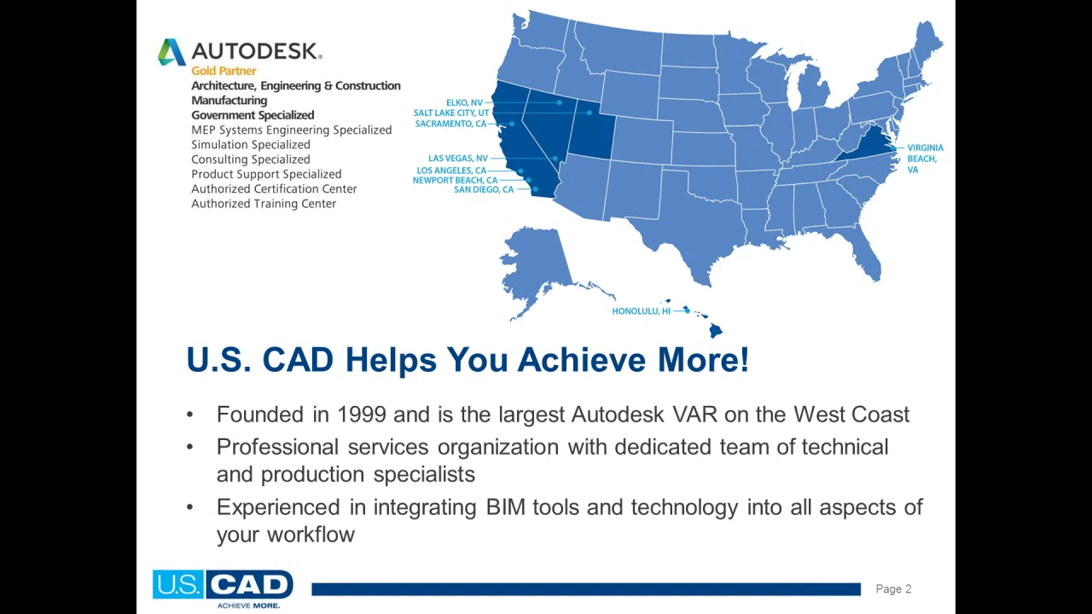
Advance past the Services and Solutions slide to slide 4, Office Locations
{"action": "key", "text": "Right"}
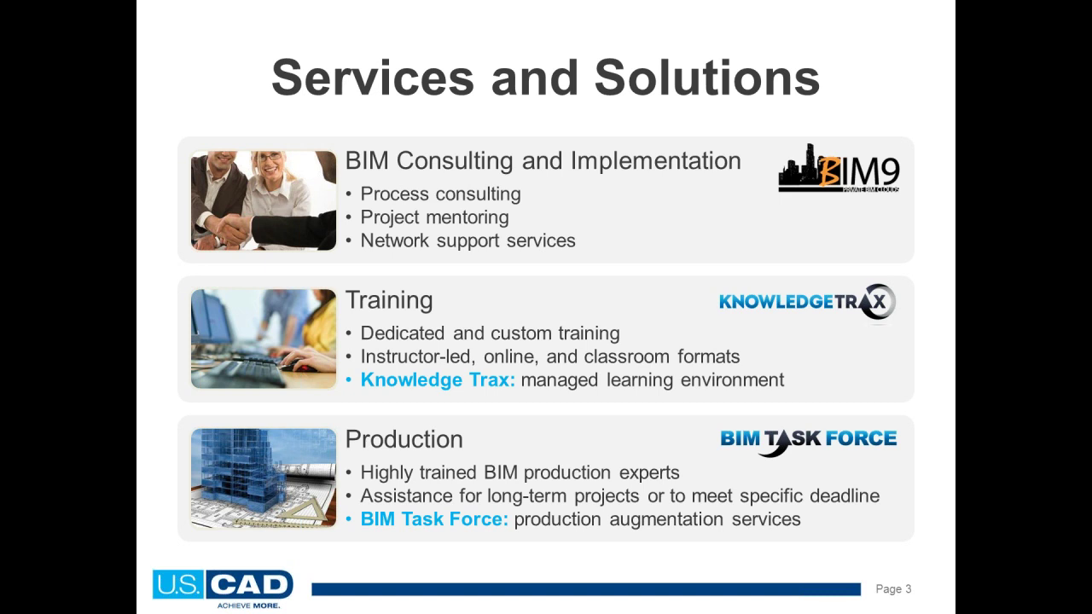
{"action": "key", "text": "Right"}
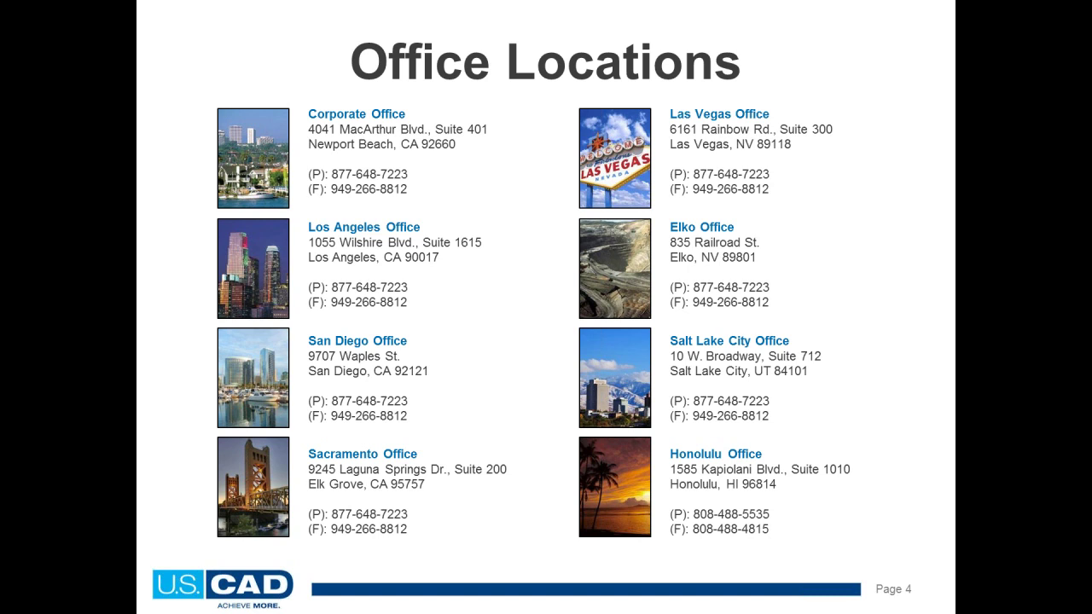
Advance the slideshow to slide 5, 'What's new with Civil 3D 2014?'
{"action": "key", "text": "Right"}
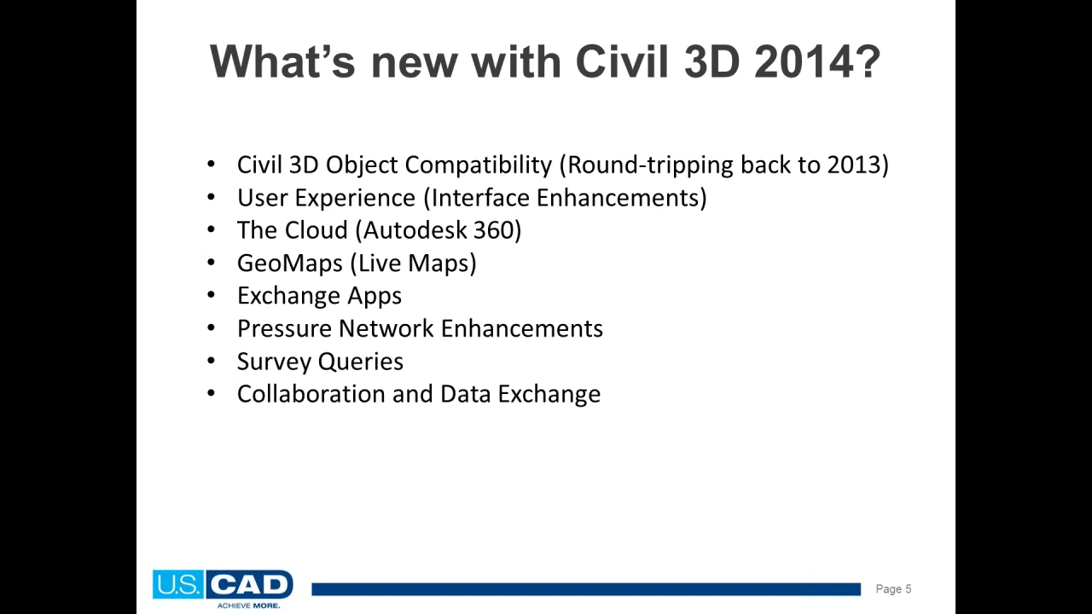
Show the final 'Let's go for a spin!' slide, end the slideshow and close the presentation
{"action": "key", "text": "Right"}
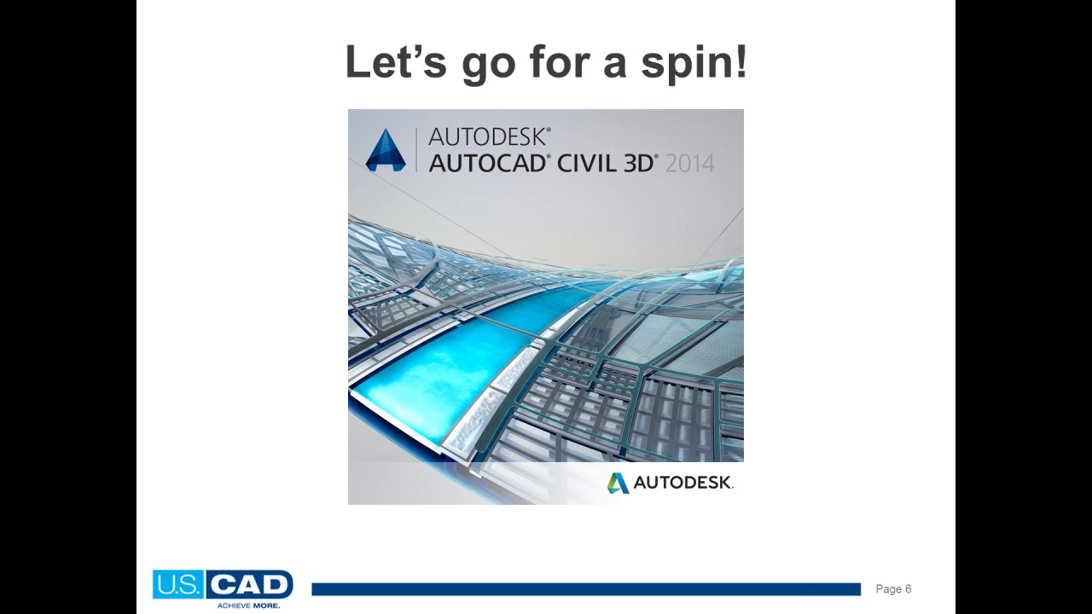
{"action": "key", "text": "Escape"}
{"action": "left_click", "coordinate": [1079, 8]}
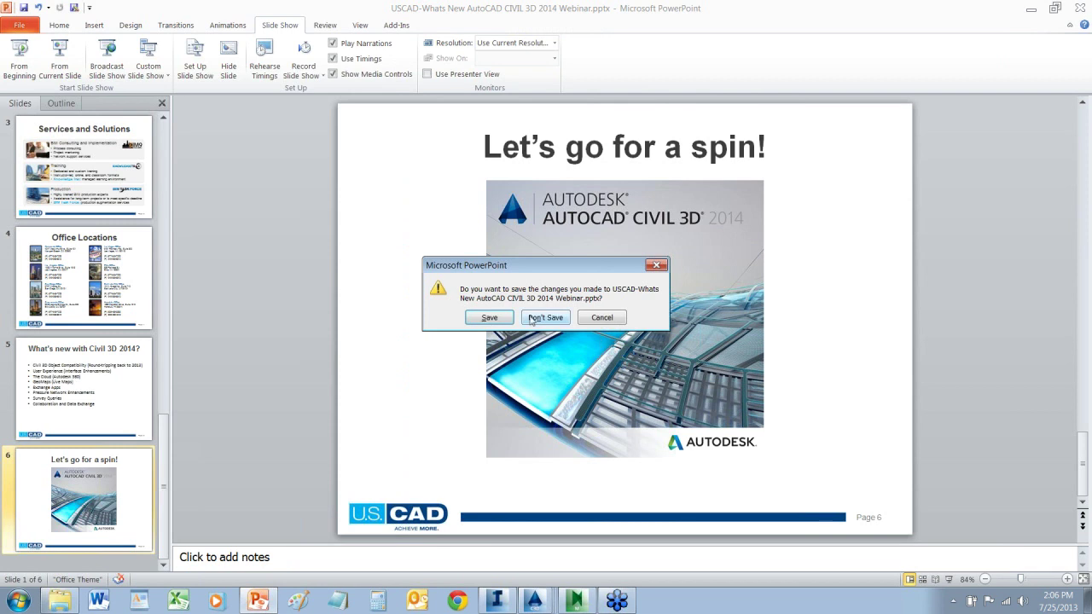
Close PowerPoint at the save prompt, orbit the Anaheim city model, and show Home commands
{"action": "left_click", "coordinate": [490, 317]}
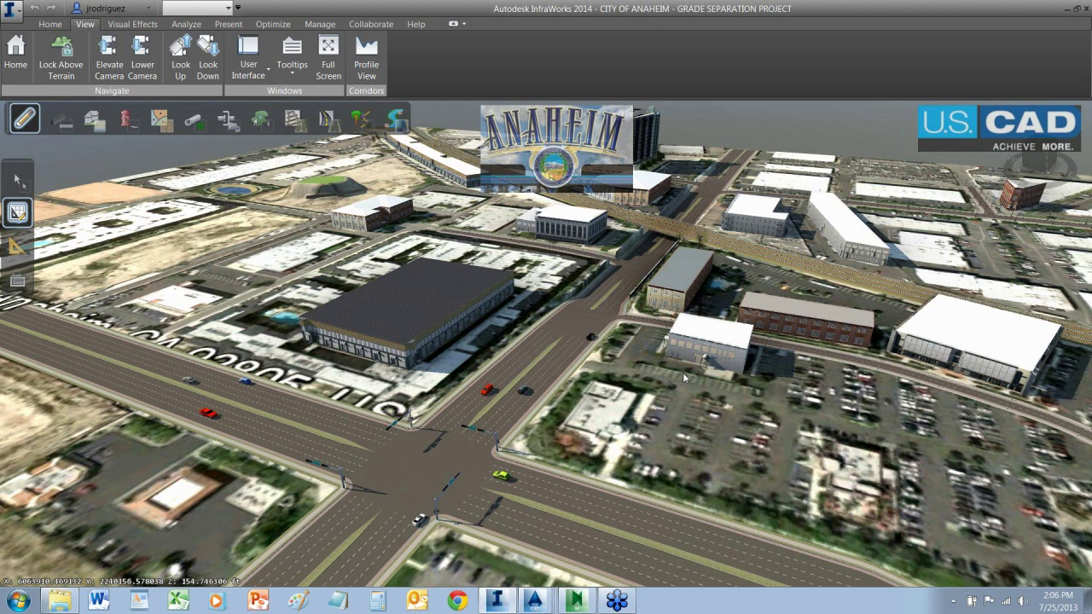
{"action": "left_click_drag", "start_coordinate": [627, 416], "coordinate": [640, 416]}
{"action": "middle_click_drag", "start_coordinate": [639, 416], "coordinate": [566, 415]}
{"action": "middle_click_drag", "start_coordinate": [649, 396], "coordinate": [715, 420]}
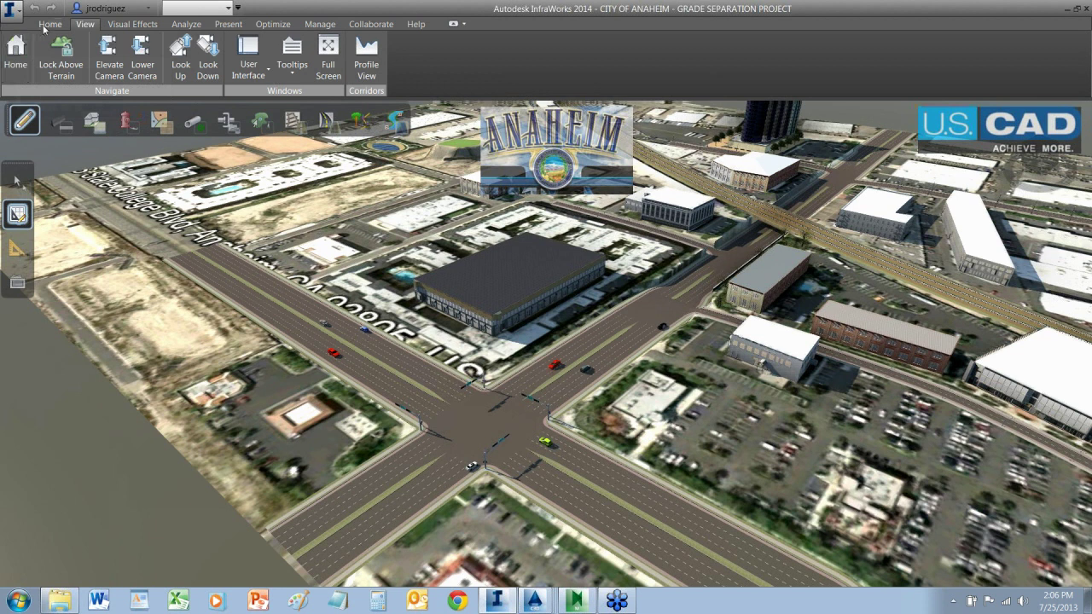
{"action": "left_click", "coordinate": [46, 24]}
Open the Data Sources panel and its Add file data source type list
{"action": "left_click", "coordinate": [19, 66]}
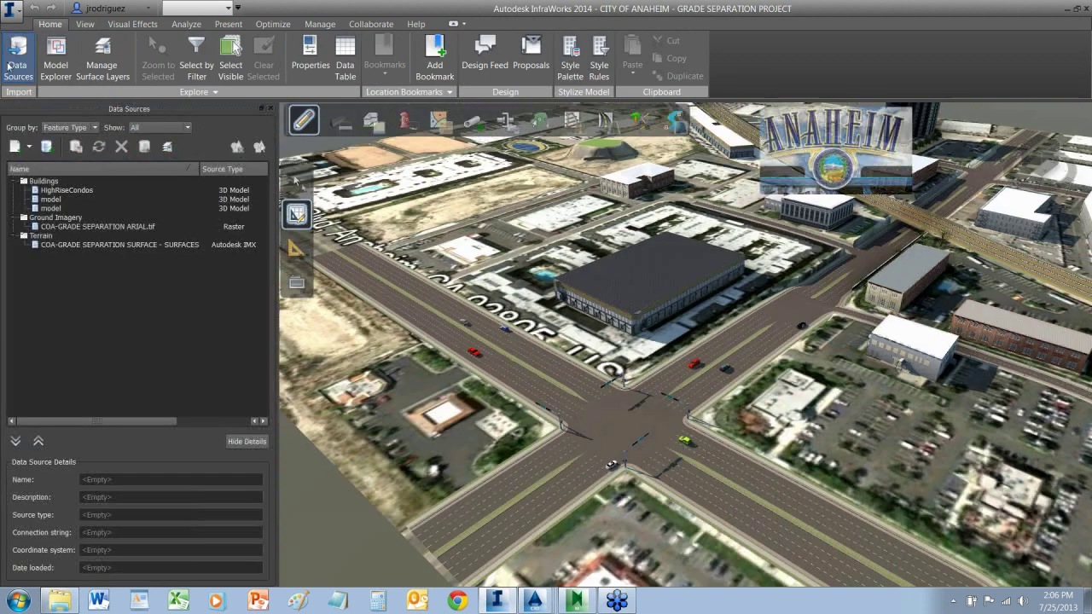
{"action": "left_click", "coordinate": [22, 148]}
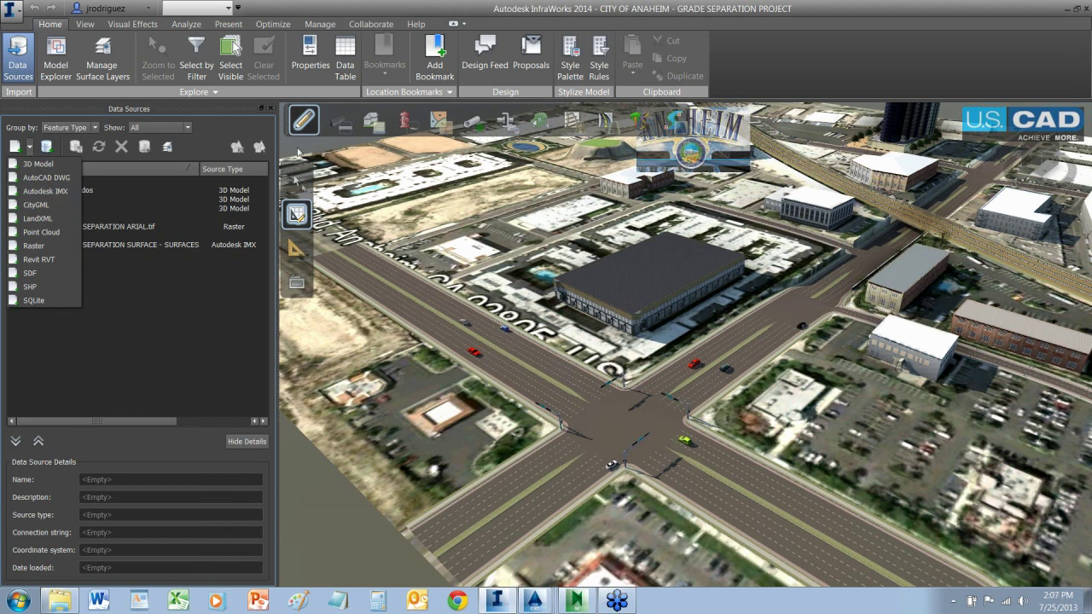
Close the type list and review the application menu's IMX/FBX Export options without exporting
{"action": "left_click", "coordinate": [23, 14]}
{"action": "left_click", "coordinate": [23, 15]}
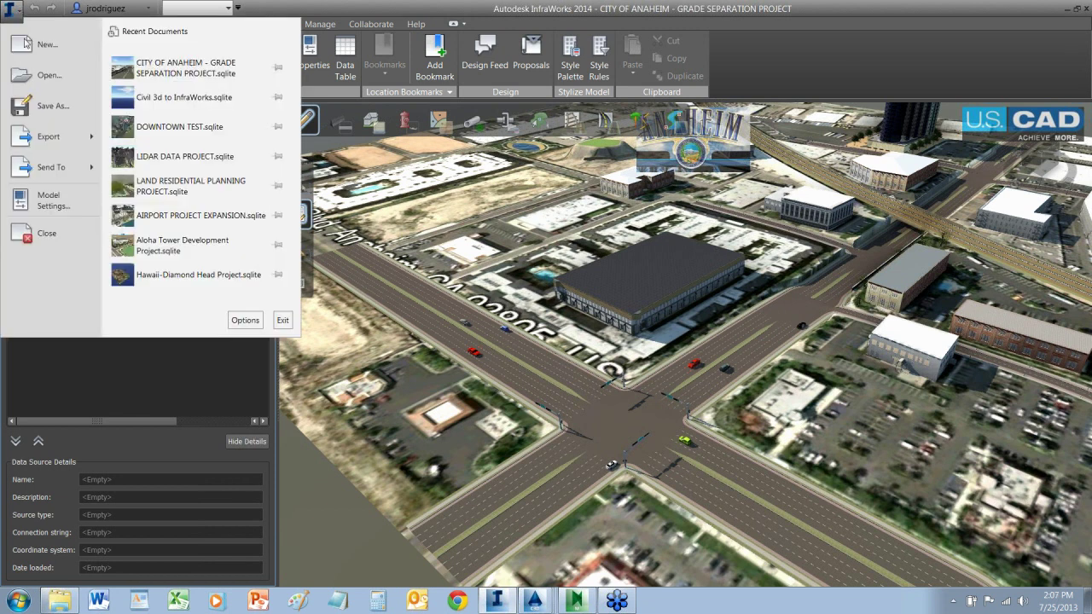
{"action": "mouse_move", "coordinate": [44, 138]}
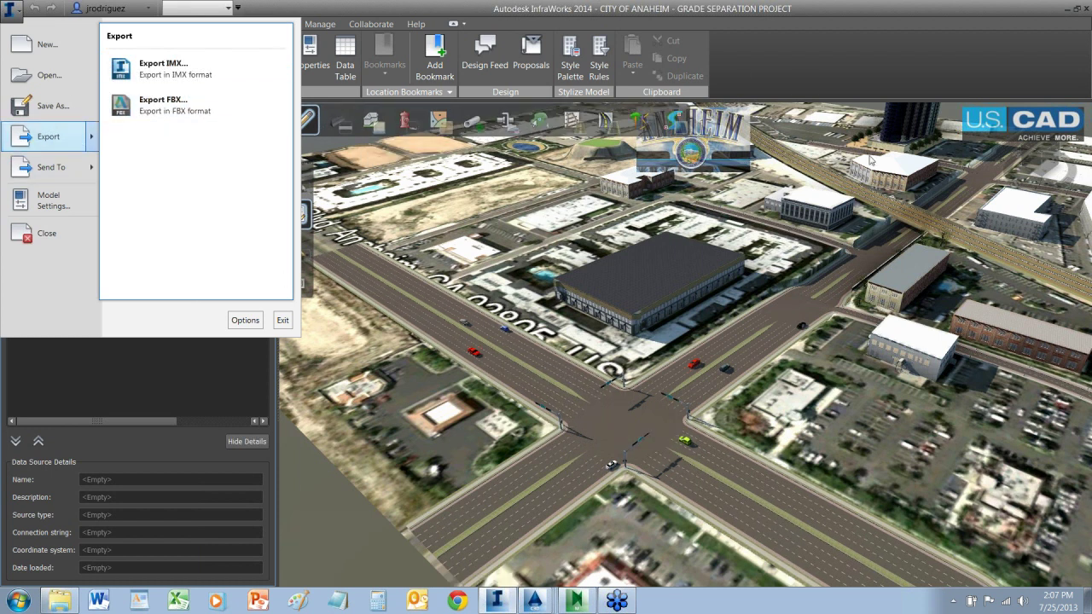
{"action": "left_click", "coordinate": [1057, 5]}
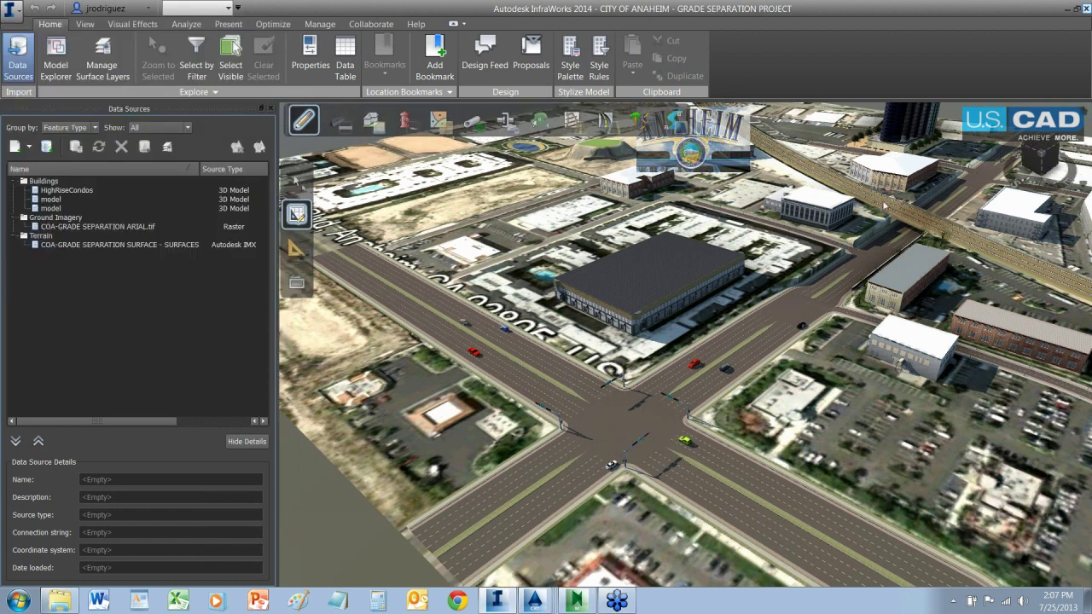
Close InfraWorks and bring Navisworks' Solutions Tour coordination model to the front
{"action": "left_click", "coordinate": [1085, 7]}
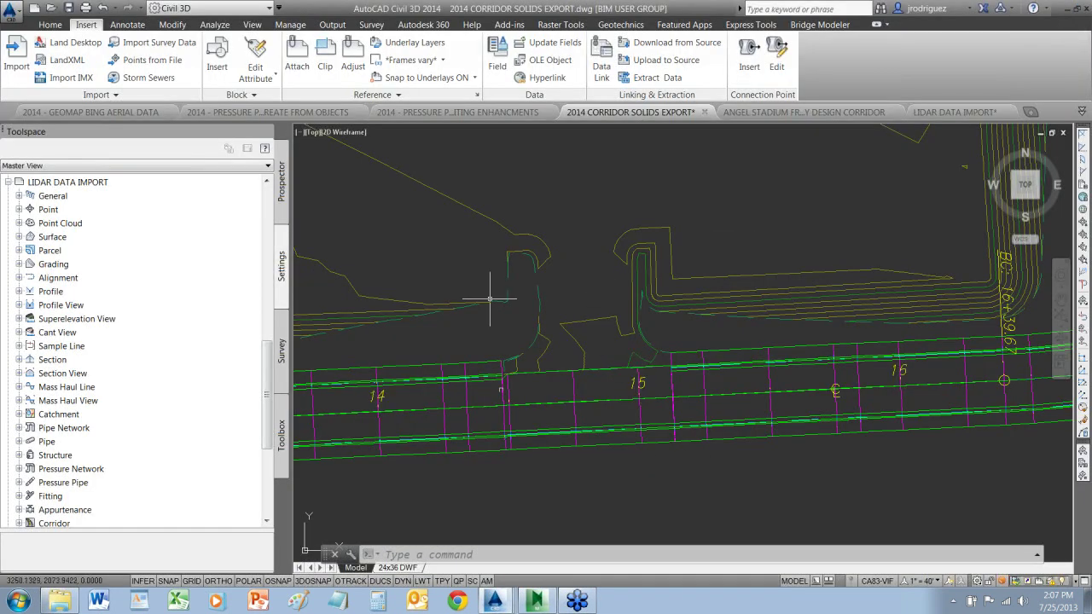
{"action": "left_click", "coordinate": [536, 600]}
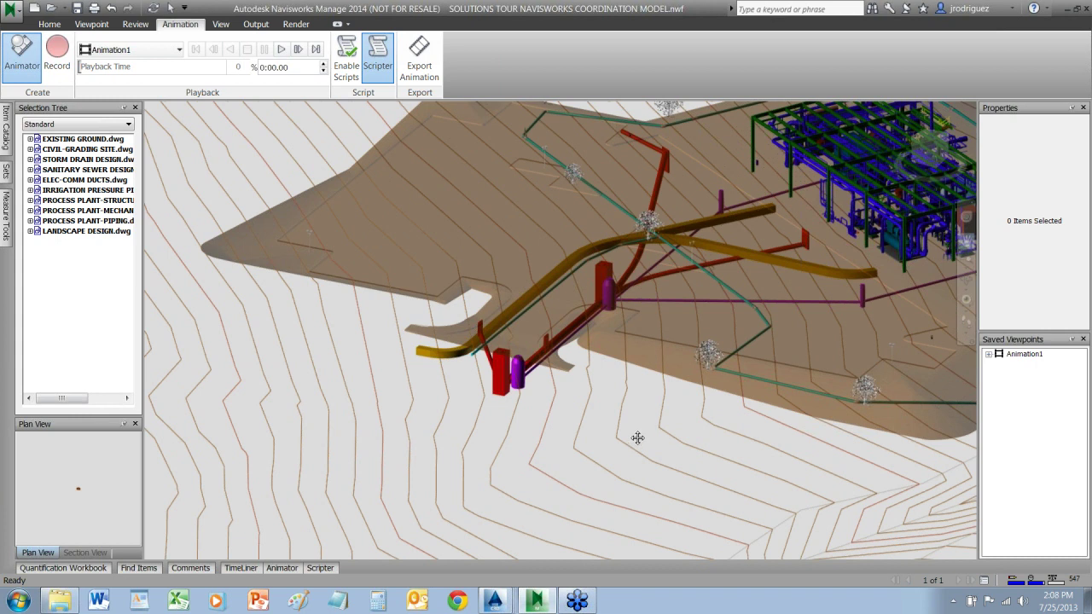
Pan the Navisworks view slightly, then switch to 2014 CORRIDOR SOLIDS EXPORT.dwg in Civil 3D
{"action": "left_click_drag", "start_coordinate": [609, 441], "coordinate": [590, 446]}
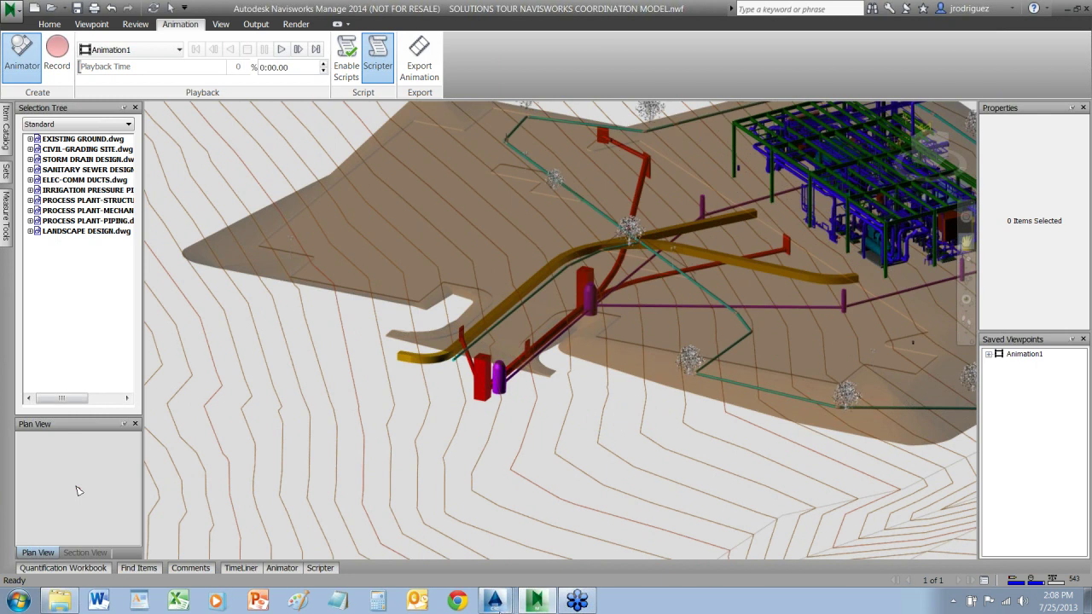
{"action": "mouse_move", "coordinate": [498, 593]}
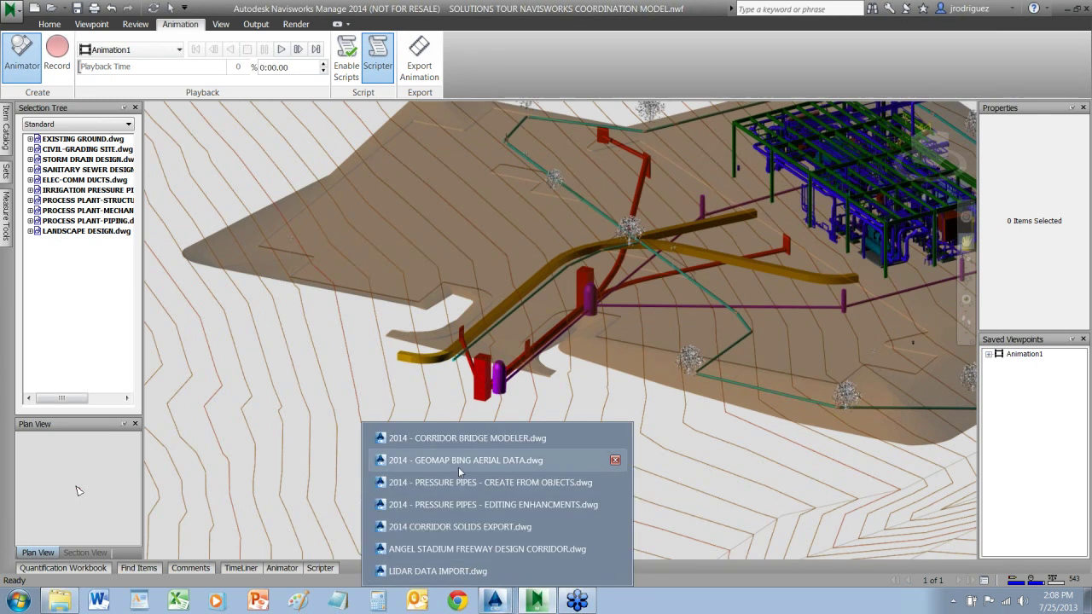
{"action": "left_click", "coordinate": [464, 527]}
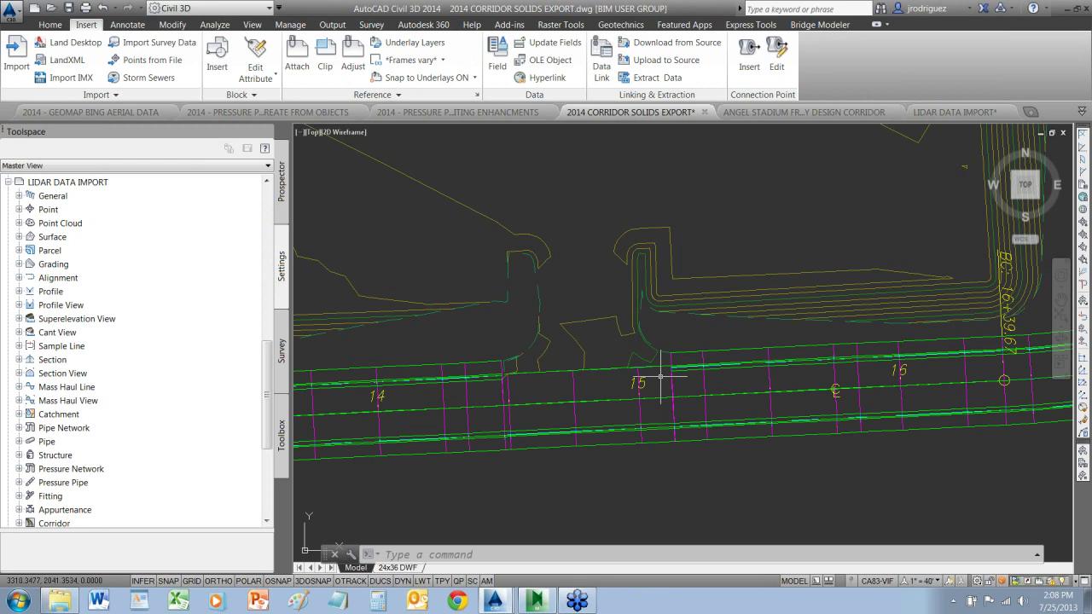
{"action": "left_click", "coordinate": [699, 352]}
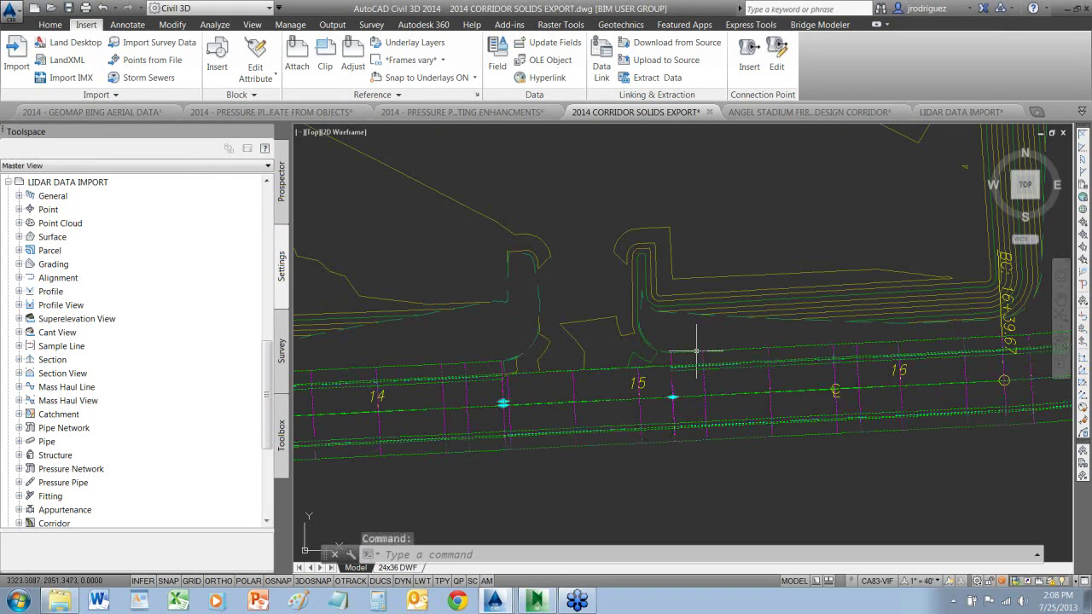
{"action": "right_click", "coordinate": [696, 352]}
{"action": "left_click", "coordinate": [720, 323]}
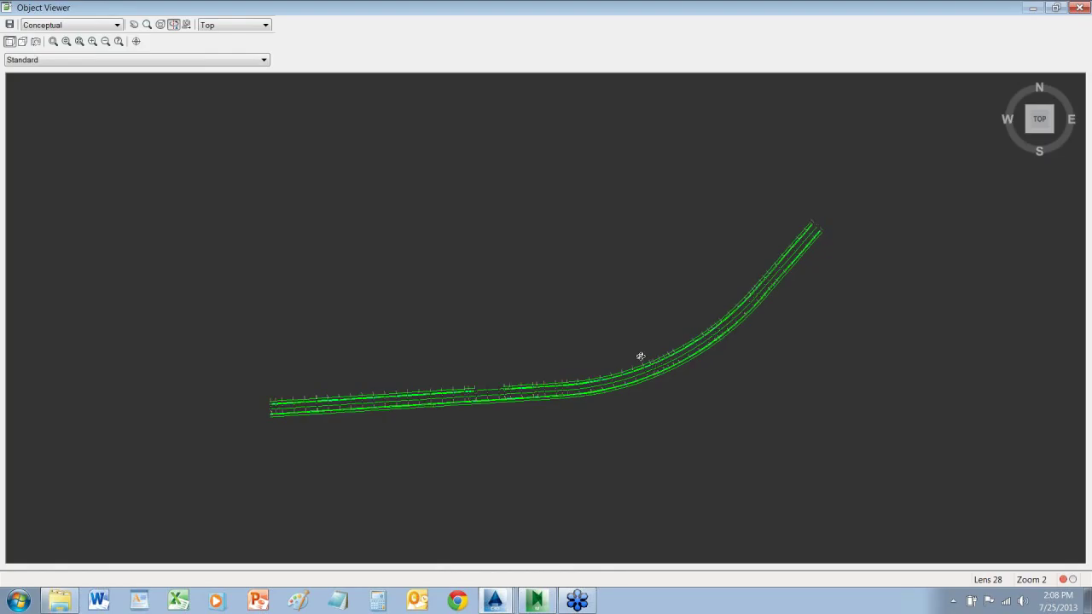
{"action": "left_click_drag", "start_coordinate": [639, 358], "coordinate": [669, 267]}
{"action": "scroll", "coordinate": [597, 299], "scroll_direction": "up", "scroll_amount": 10}
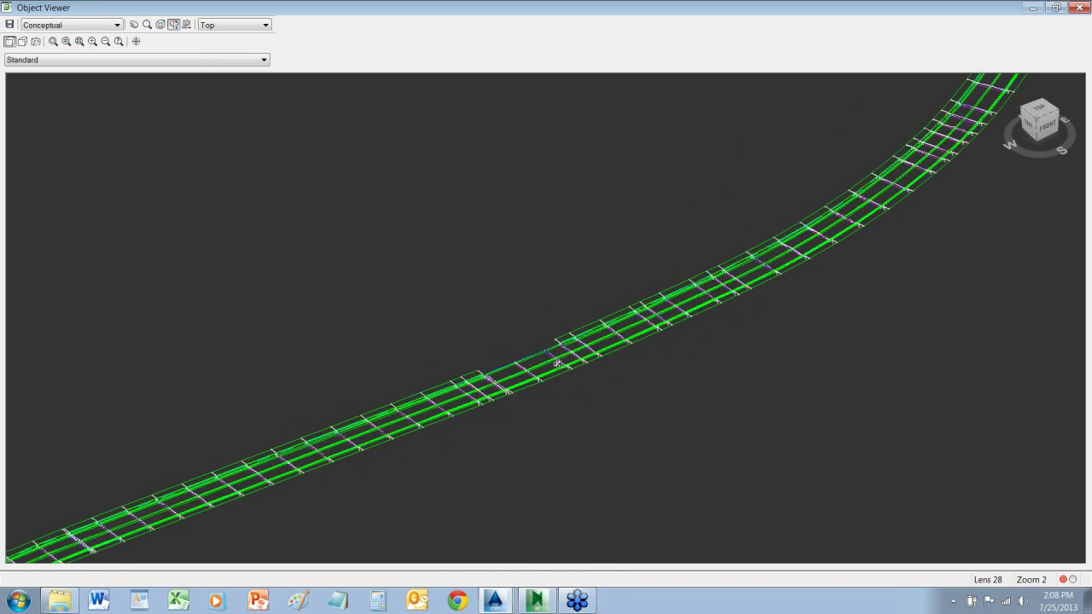
{"action": "left_click_drag", "start_coordinate": [633, 408], "coordinate": [632, 232]}
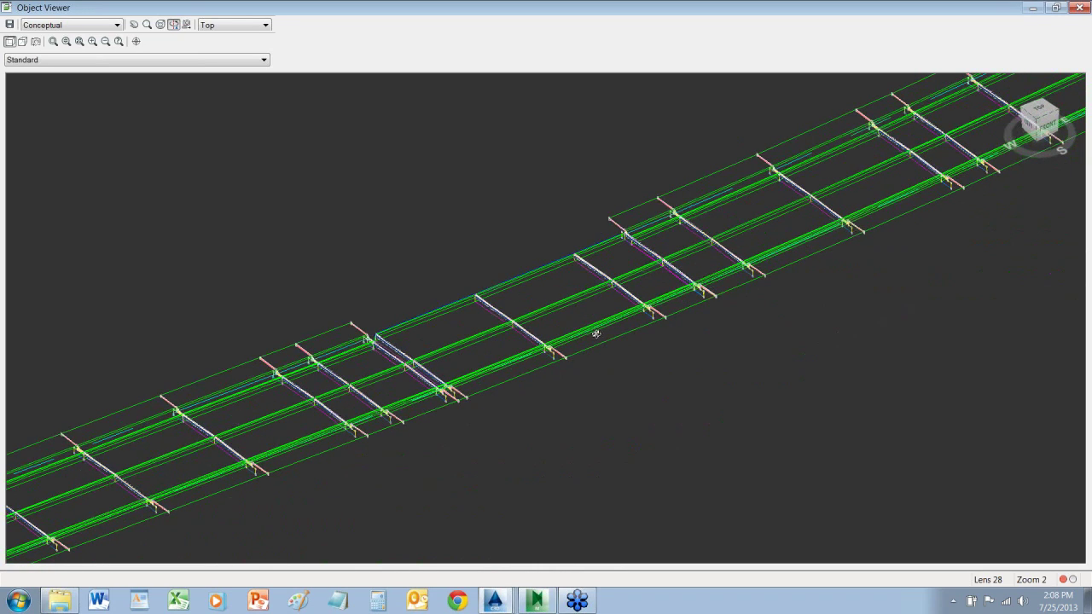
{"action": "scroll", "coordinate": [593, 324], "scroll_direction": "up", "scroll_amount": 3}
{"action": "scroll", "coordinate": [590, 318], "scroll_direction": "down", "scroll_amount": 3}
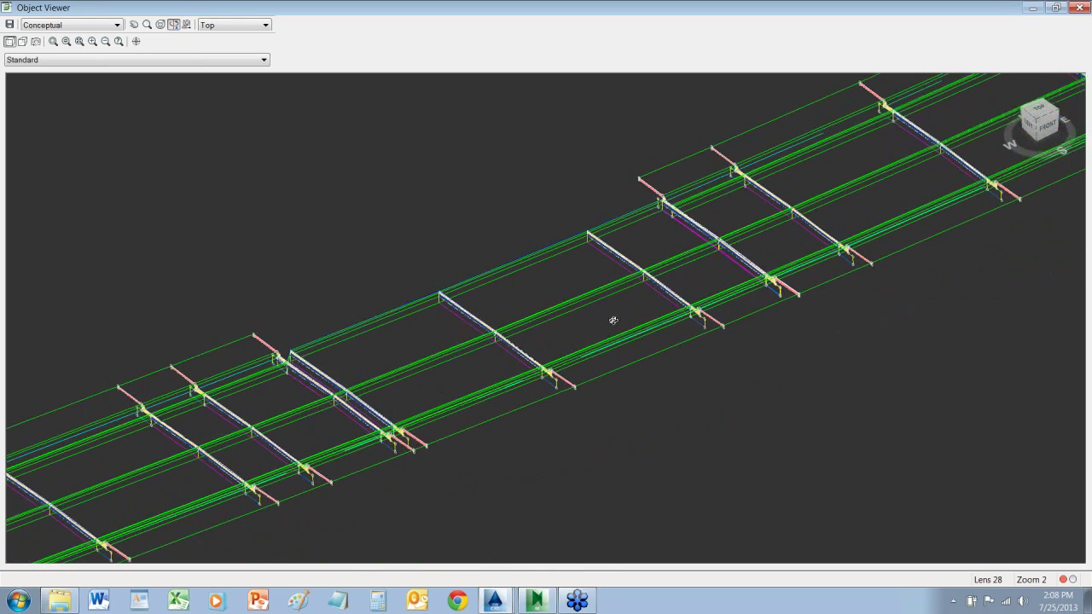
{"action": "left_click_drag", "start_coordinate": [614, 319], "coordinate": [671, 365]}
{"action": "scroll", "coordinate": [683, 369], "scroll_direction": "up", "scroll_amount": 3}
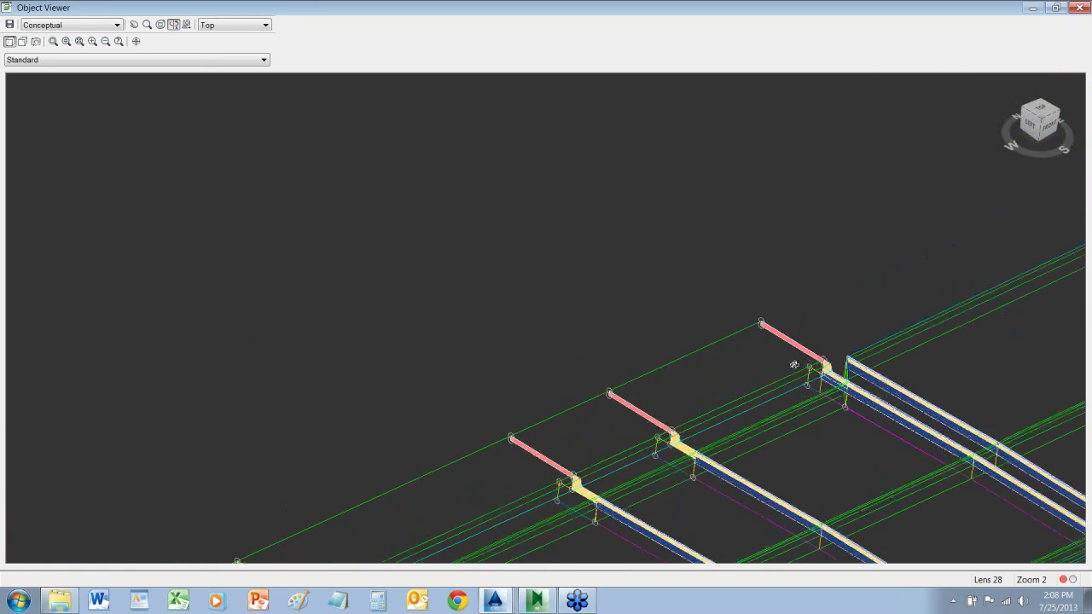
{"action": "scroll", "coordinate": [648, 316], "scroll_direction": "up", "scroll_amount": 4}
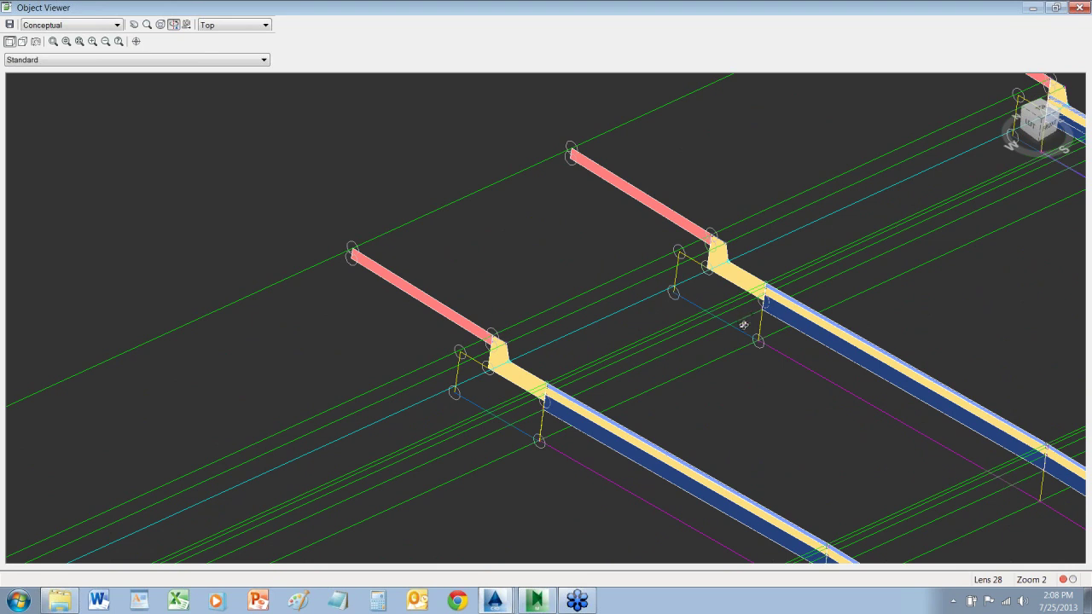
{"action": "scroll", "coordinate": [737, 324], "scroll_direction": "down", "scroll_amount": 2}
{"action": "scroll", "coordinate": [737, 324], "scroll_direction": "down", "scroll_amount": 4}
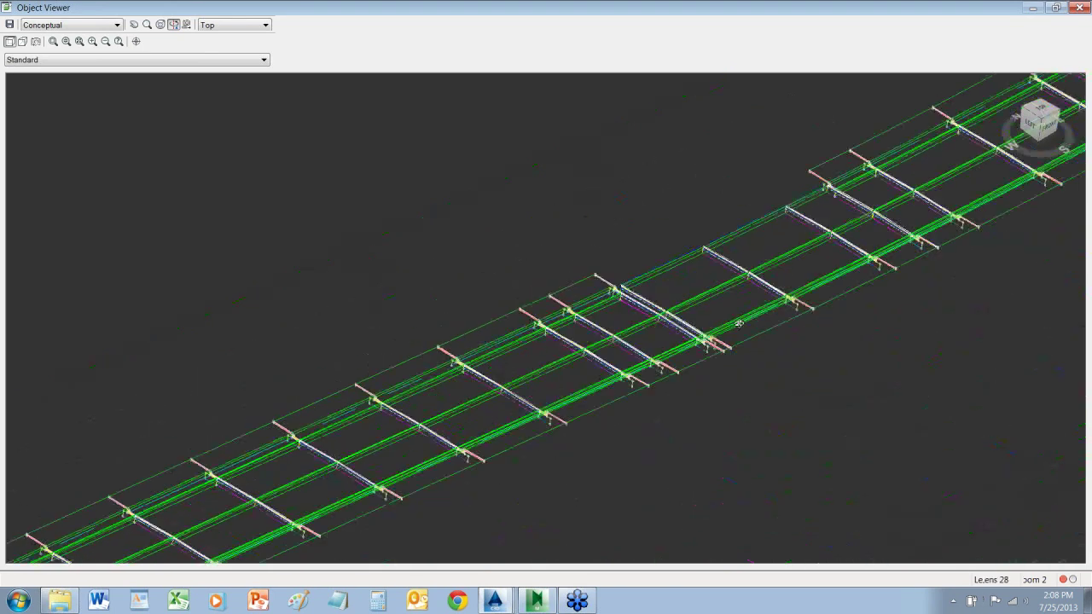
{"action": "left_click", "coordinate": [1079, 7]}
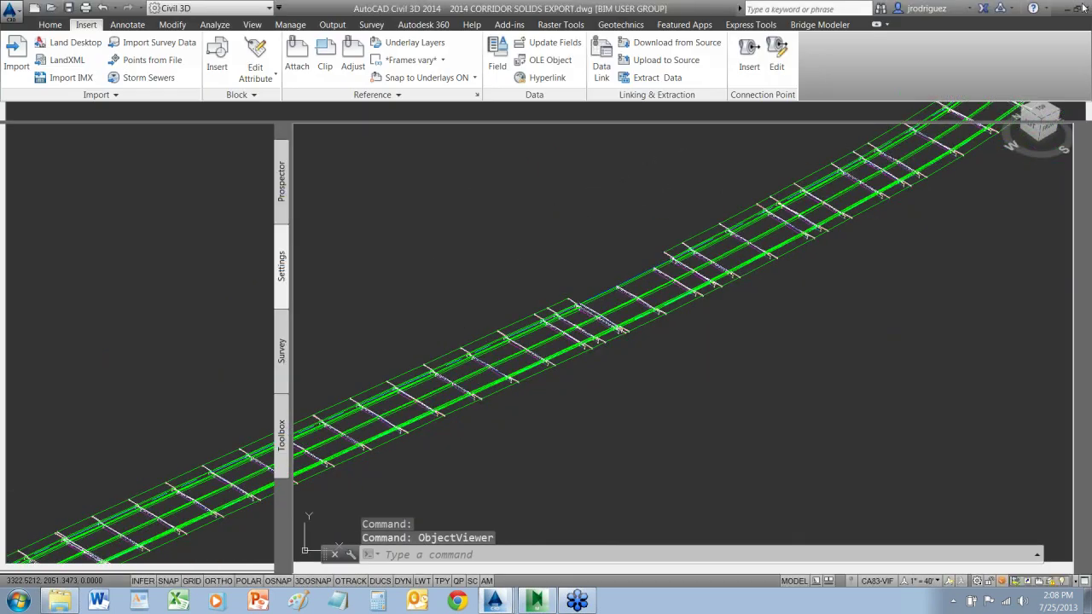
{"action": "mouse_move", "coordinate": [671, 349]}
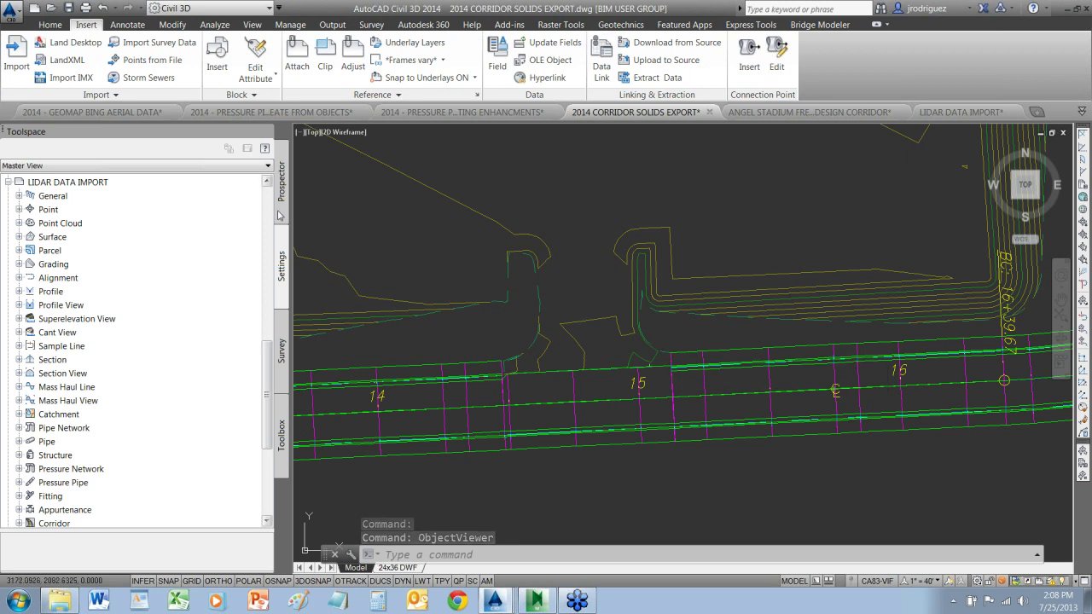
Expand Toolbox's Miscellaneous Utilities, Corridor Solids, CAiCE Translator and Subscription groups; select Export Shared Reference Points
{"action": "left_click", "coordinate": [281, 433]}
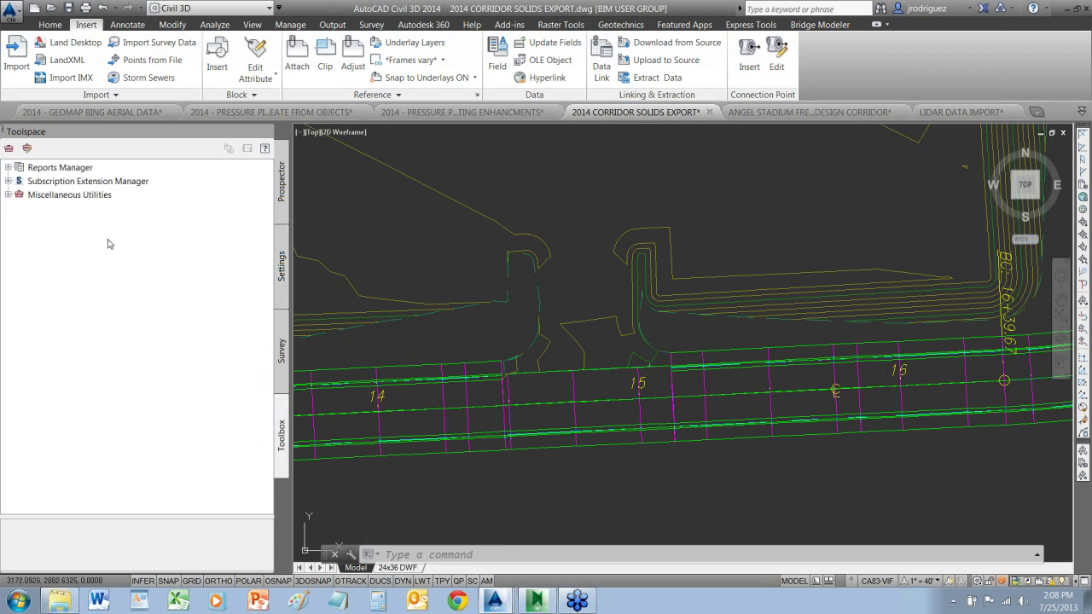
{"action": "left_click", "coordinate": [9, 195]}
{"action": "left_click", "coordinate": [19, 208]}
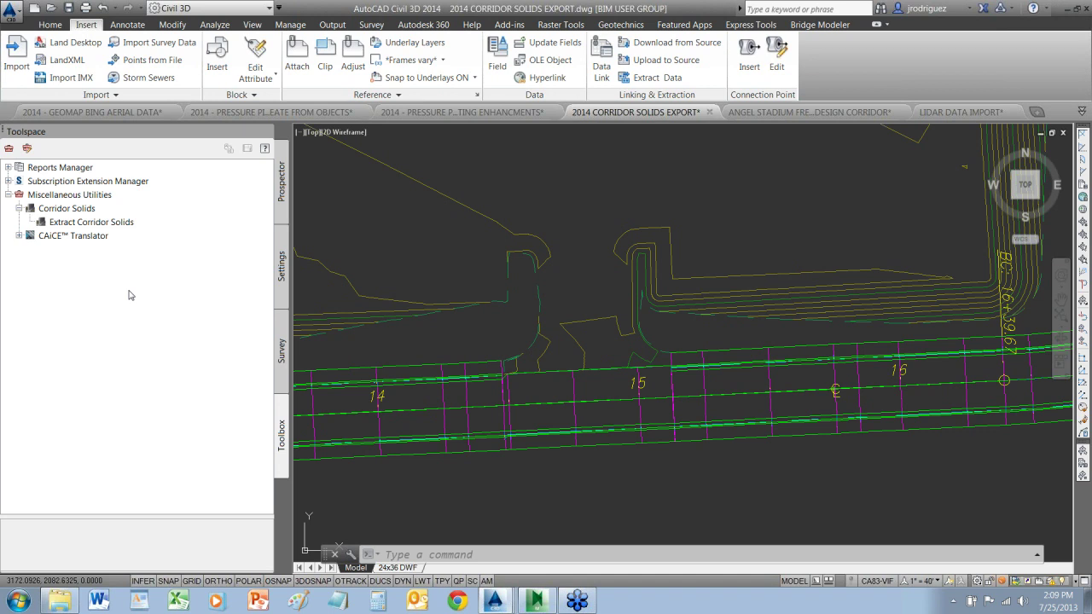
{"action": "left_click", "coordinate": [19, 237]}
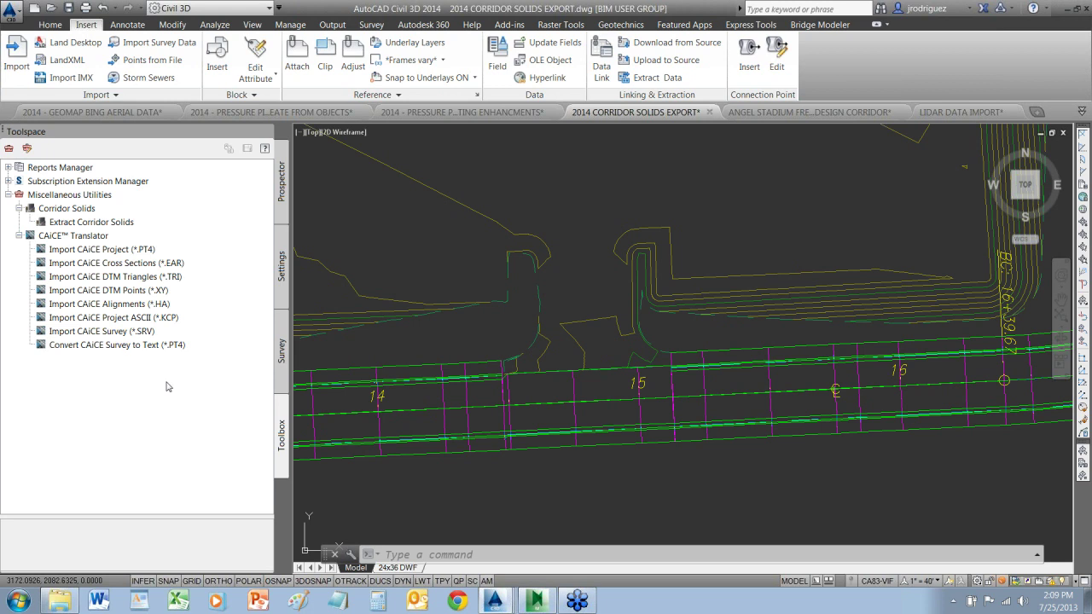
{"action": "left_click", "coordinate": [8, 181]}
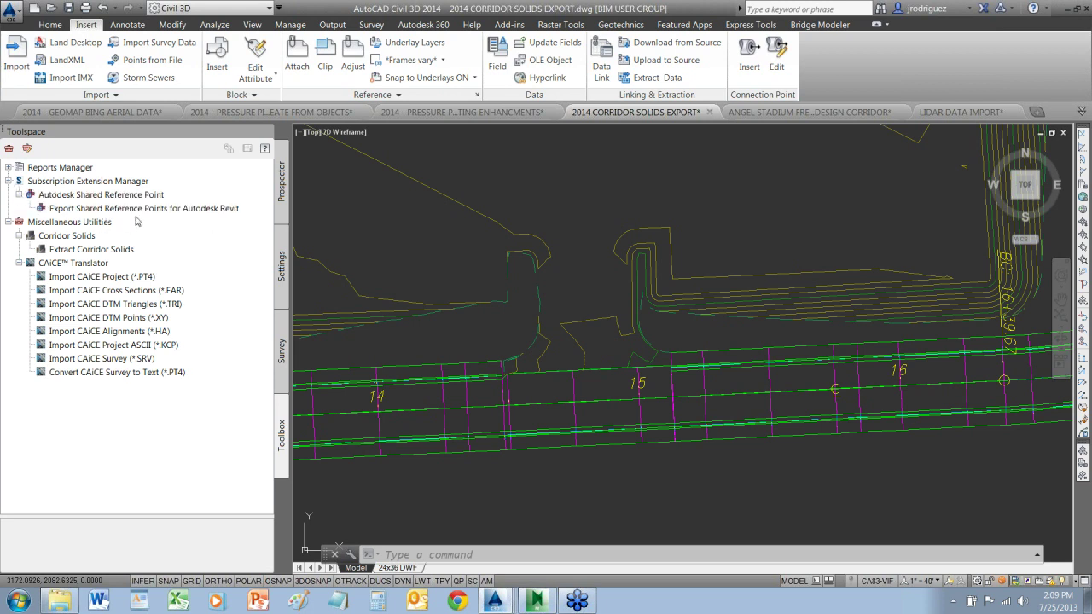
{"action": "left_click", "coordinate": [136, 208]}
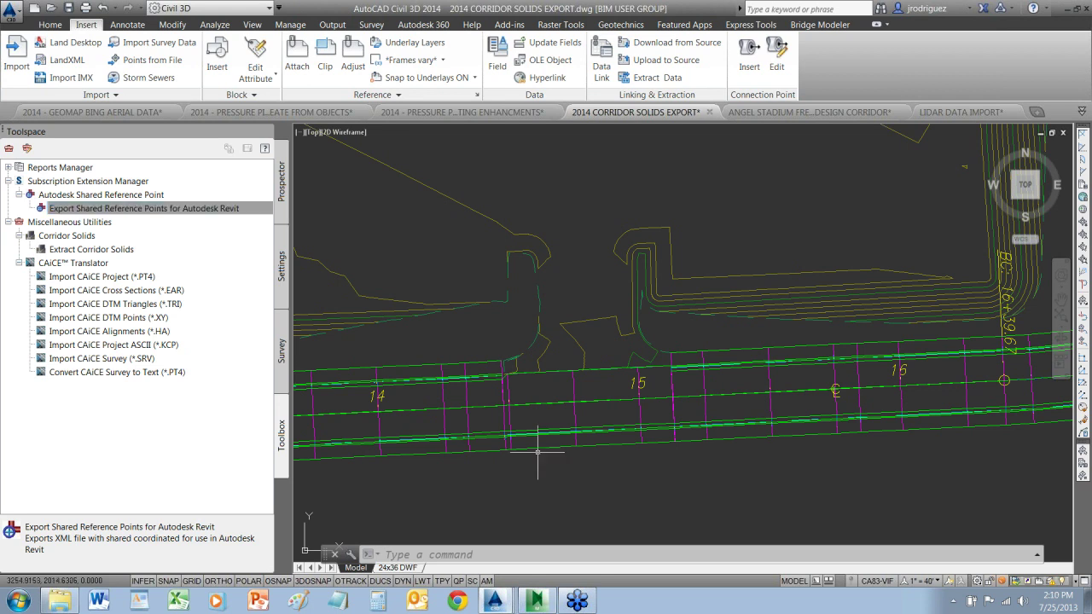
{"action": "left_click", "coordinate": [86, 249]}
{"action": "right_click", "coordinate": [79, 250]}
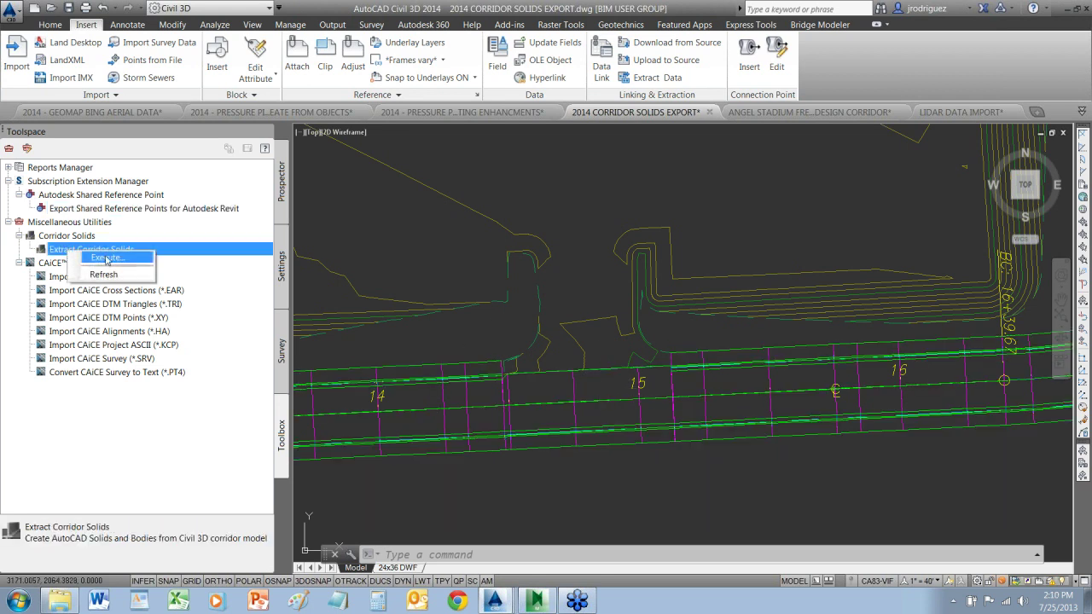
{"action": "left_click", "coordinate": [106, 258]}
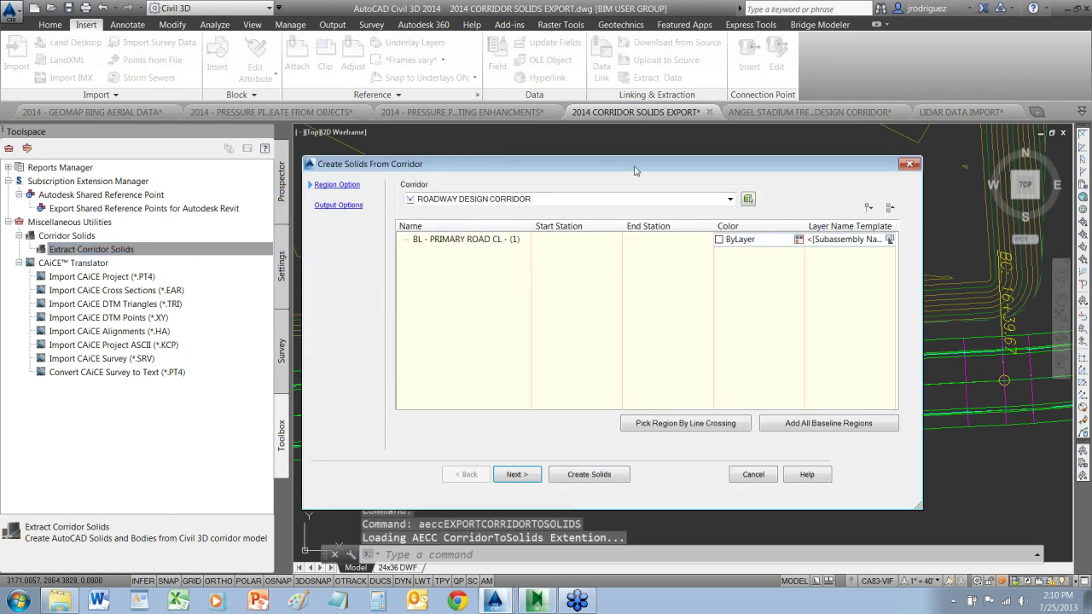
{"action": "left_click_drag", "start_coordinate": [637, 171], "coordinate": [644, 162]}
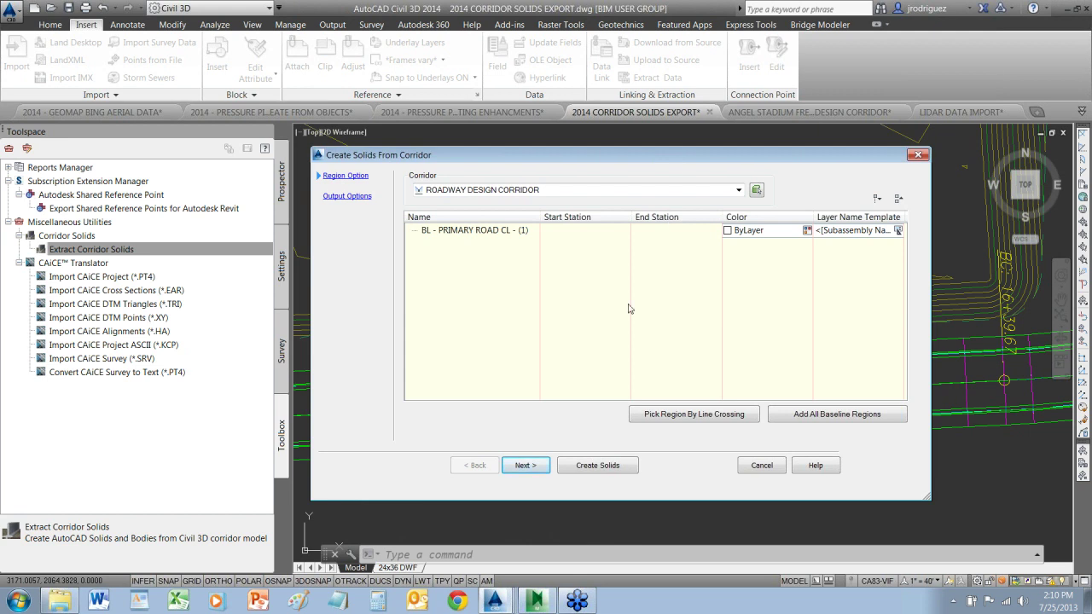
{"action": "left_click", "coordinate": [805, 414]}
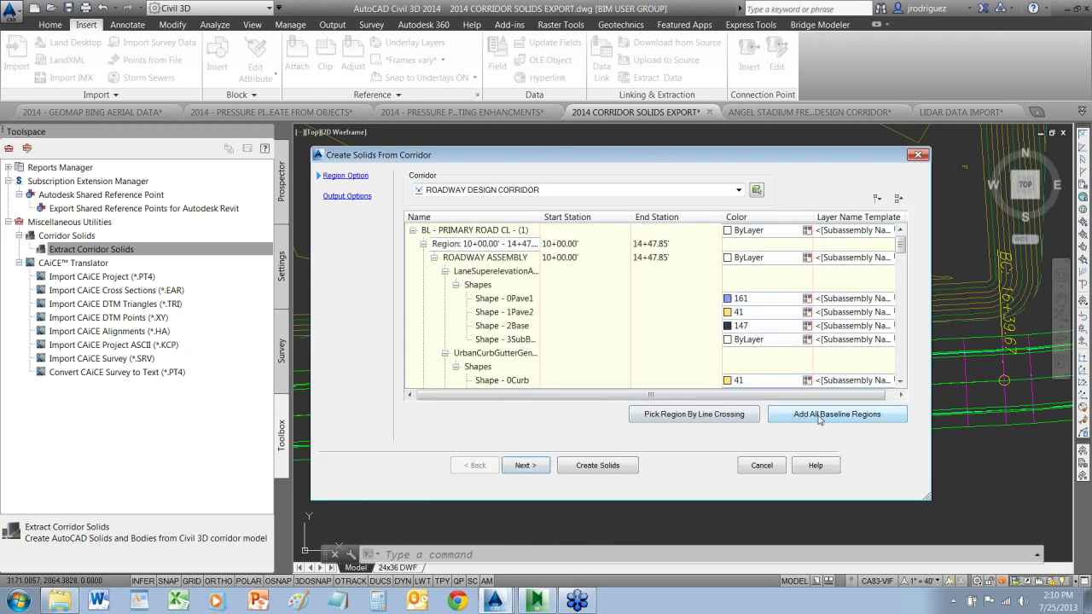
{"action": "left_click", "coordinate": [526, 469]}
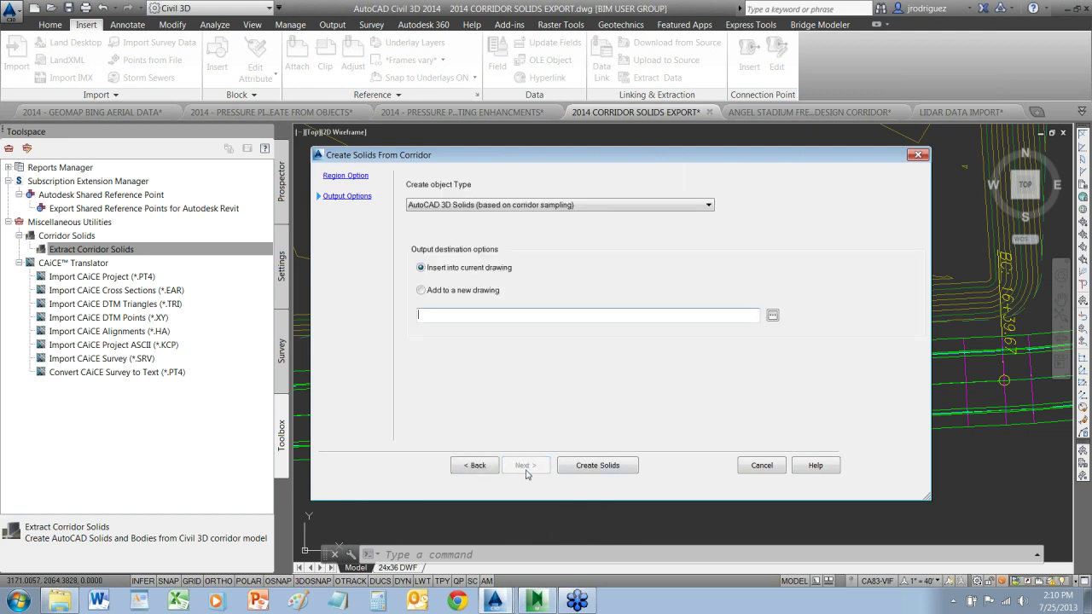
{"action": "left_click", "coordinate": [431, 290]}
{"action": "left_click", "coordinate": [531, 203]}
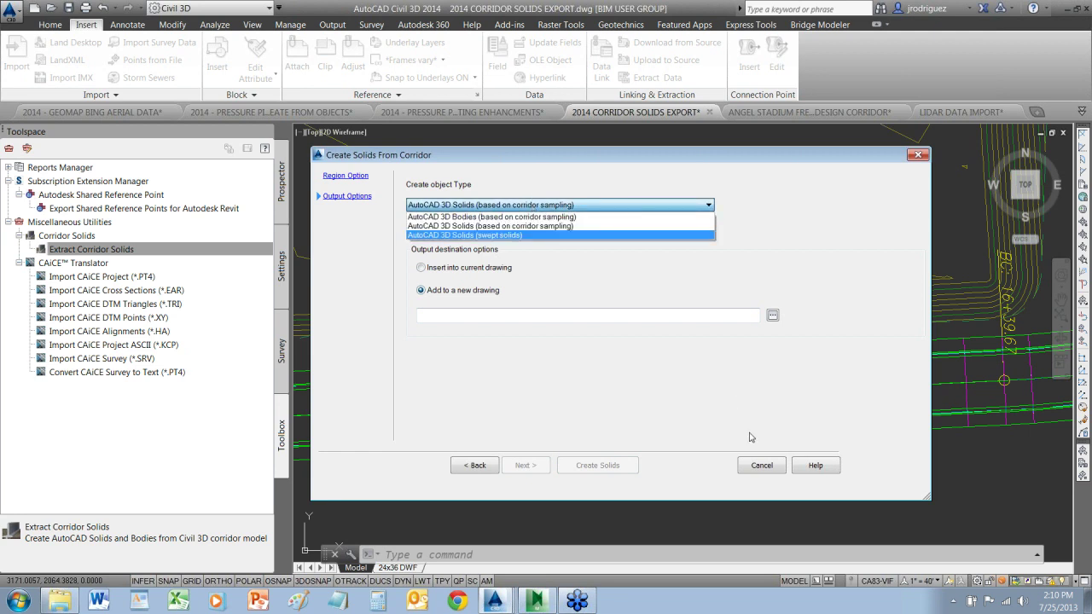
{"action": "left_click", "coordinate": [768, 461]}
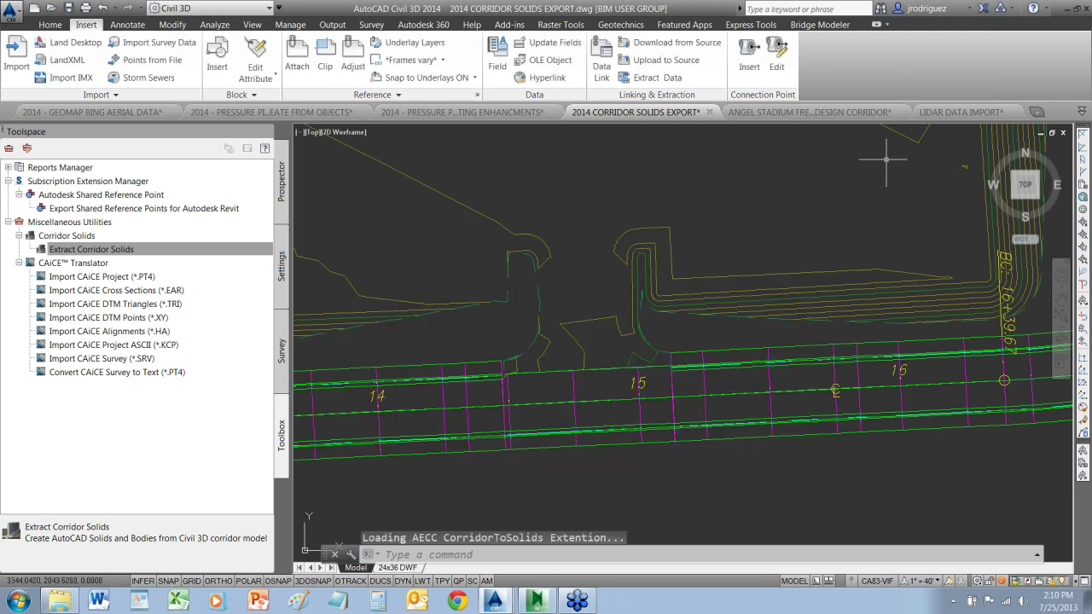
In Navisworks, append 2014 CORRIDOR SOLIDS EXPORT.dwg from C:\Civil 3D Projects and pan to it
{"action": "left_click", "coordinate": [537, 601]}
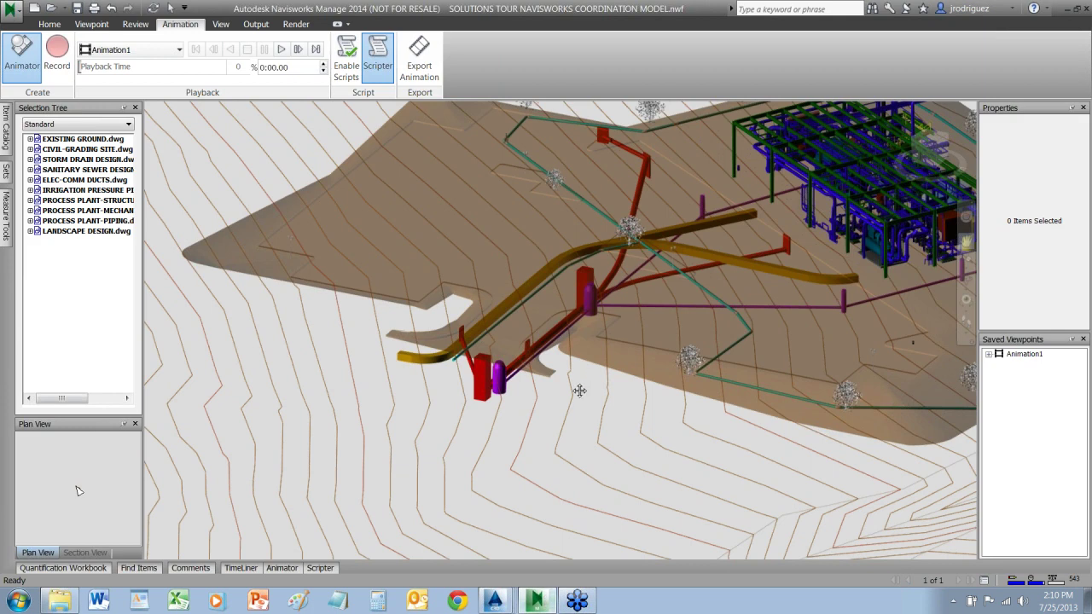
{"action": "left_click", "coordinate": [12, 12]}
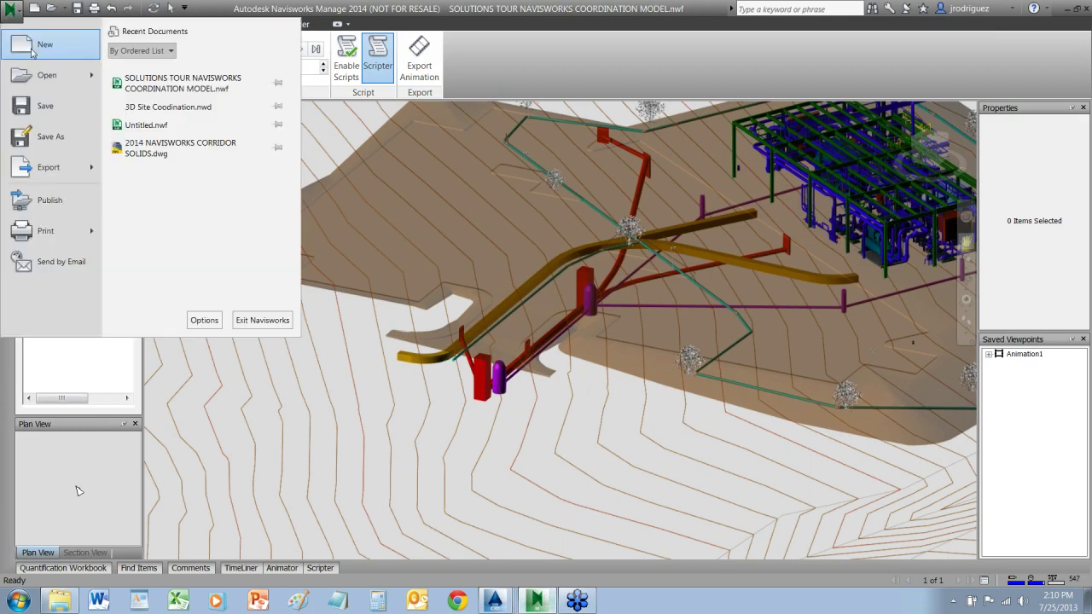
{"action": "mouse_move", "coordinate": [42, 75]}
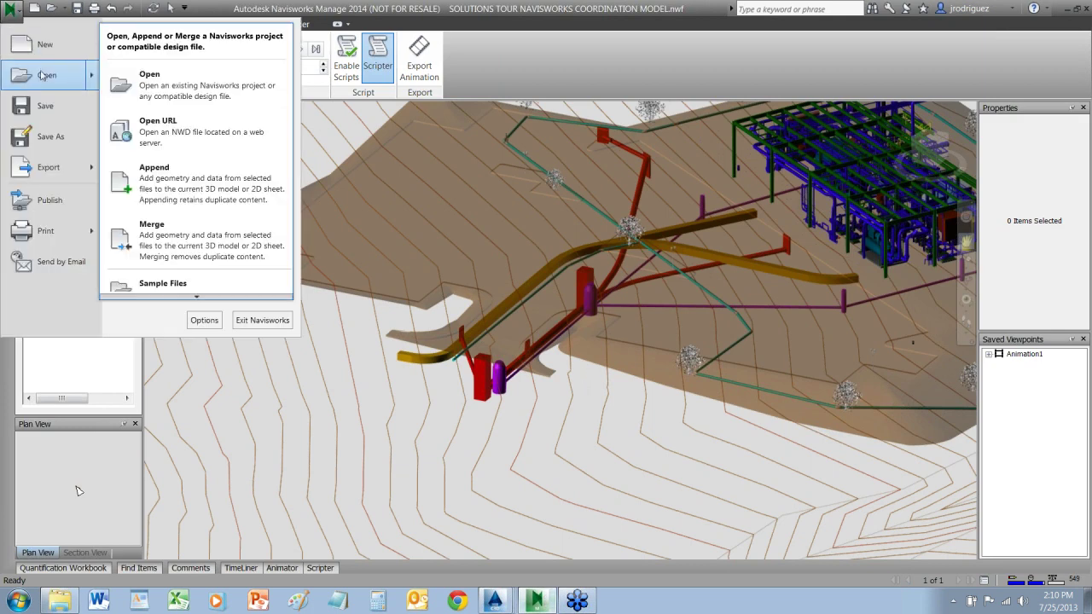
{"action": "left_click", "coordinate": [181, 183]}
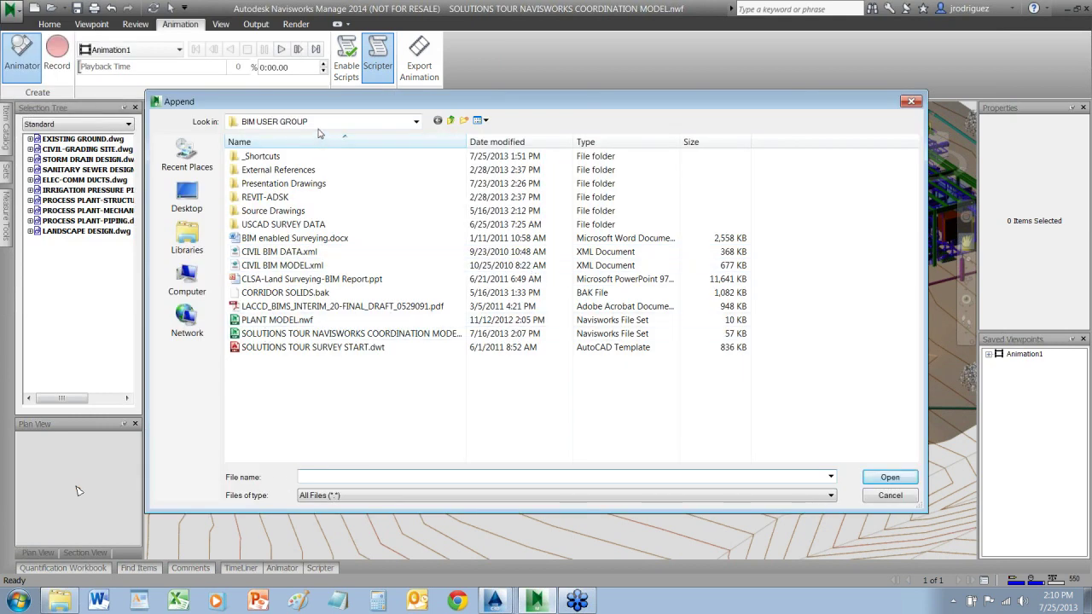
{"action": "left_click", "coordinate": [324, 122]}
{"action": "left_click", "coordinate": [266, 213]}
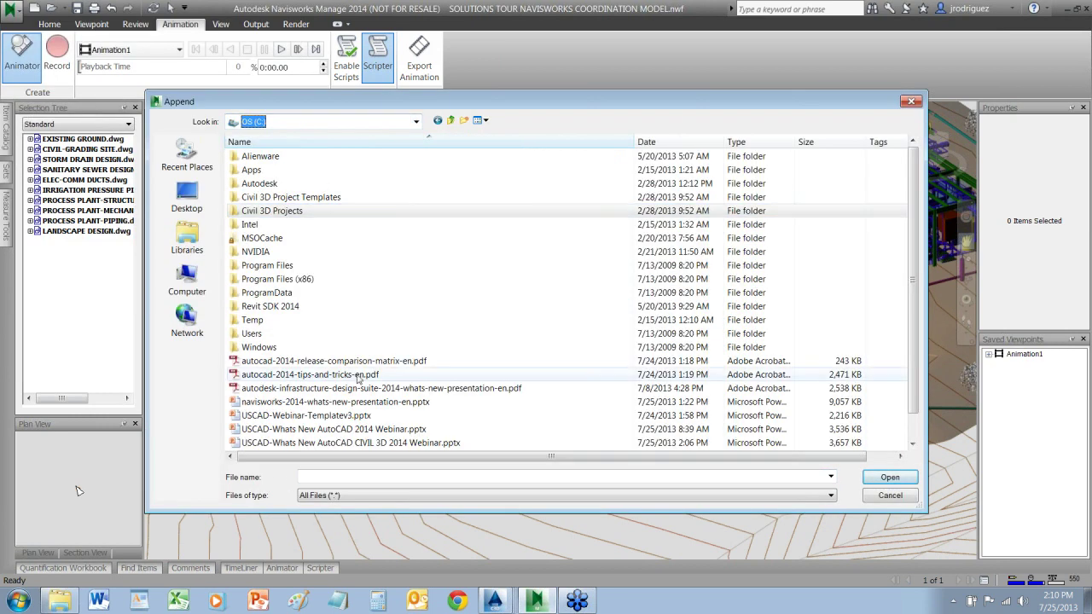
{"action": "double_click", "coordinate": [269, 216]}
{"action": "left_click_drag", "start_coordinate": [913, 195], "coordinate": [913, 275]}
{"action": "left_click", "coordinate": [360, 240]}
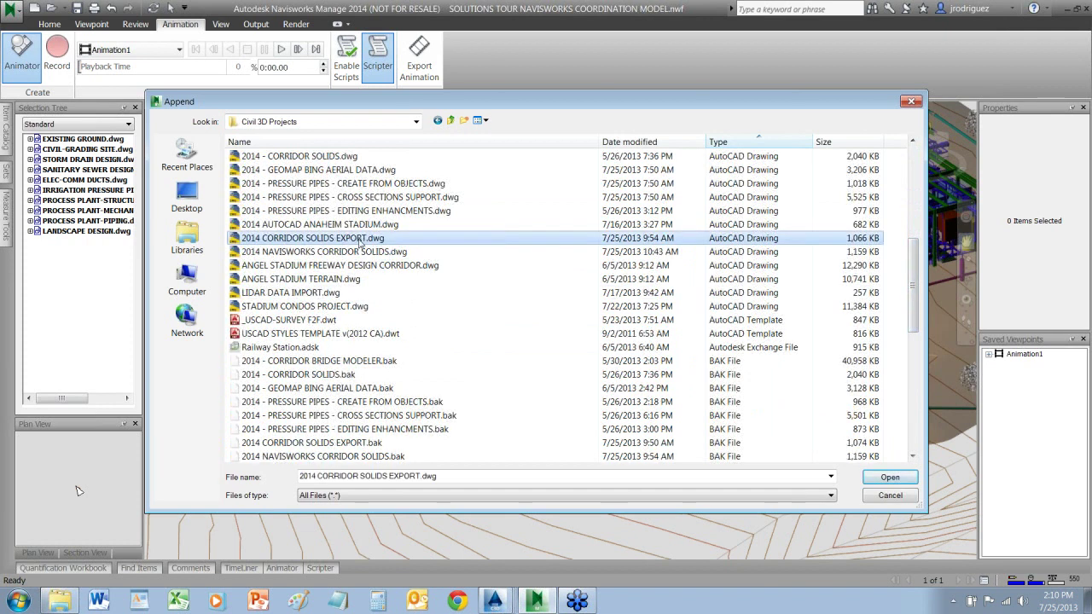
{"action": "left_click", "coordinate": [883, 478]}
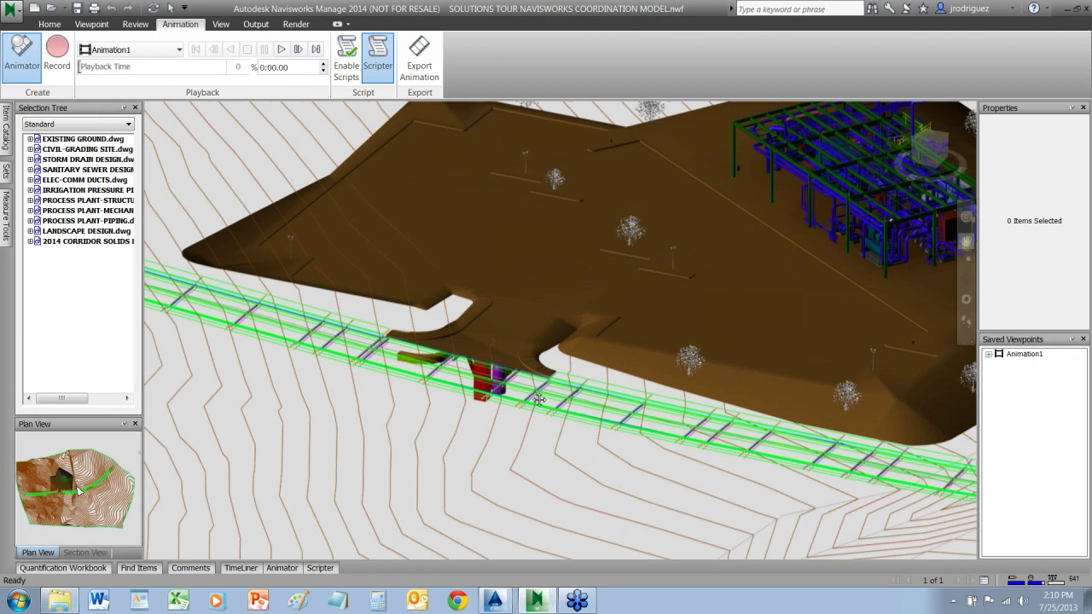
{"action": "left_click_drag", "start_coordinate": [540, 397], "coordinate": [570, 290]}
Delete the appended wireframe corridor file from the Selection Tree, confirming Yes
{"action": "right_click", "coordinate": [56, 246]}
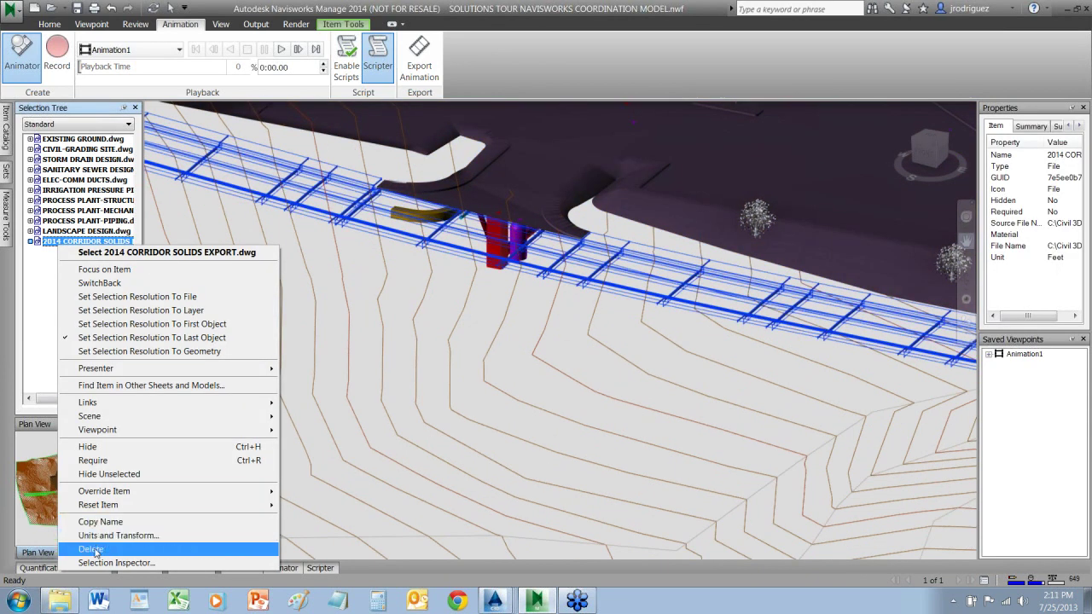
{"action": "left_click", "coordinate": [290, 324]}
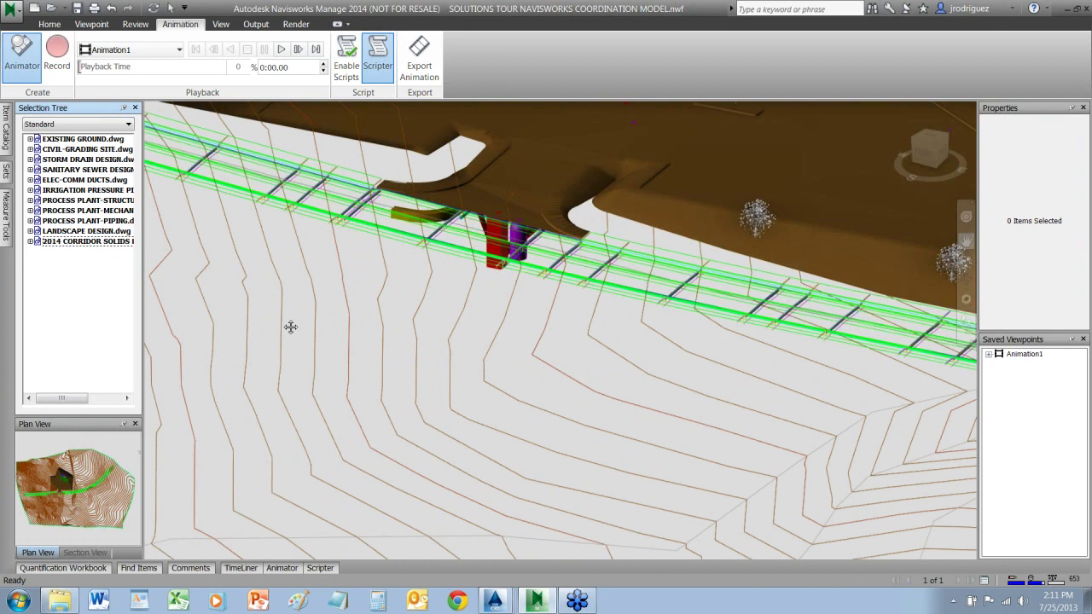
{"action": "left_click", "coordinate": [68, 248]}
{"action": "right_click", "coordinate": [69, 247]}
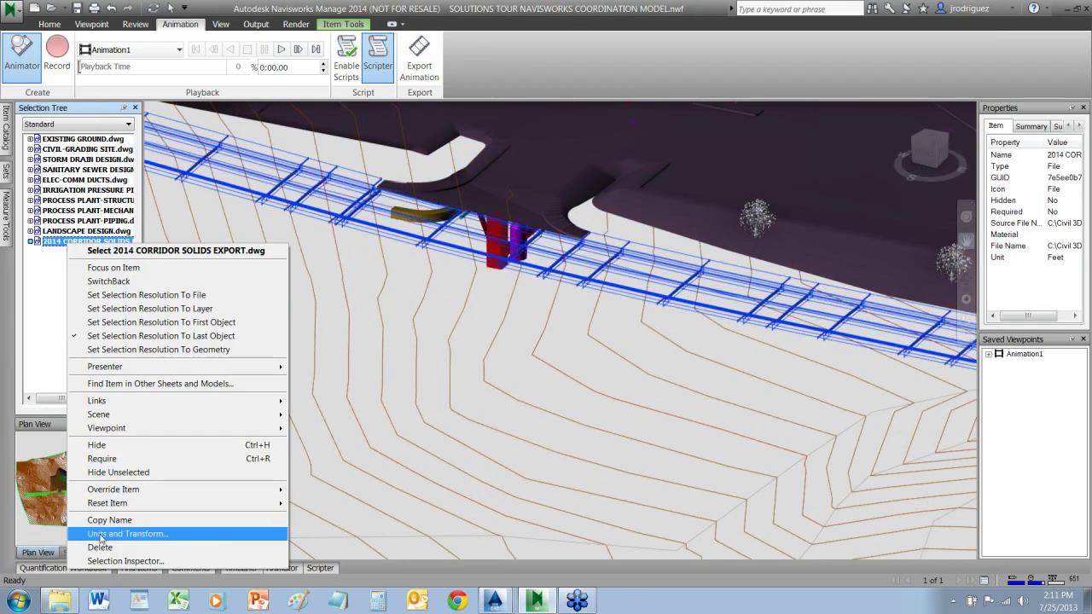
{"action": "left_click", "coordinate": [256, 545]}
{"action": "left_click", "coordinate": [601, 349]}
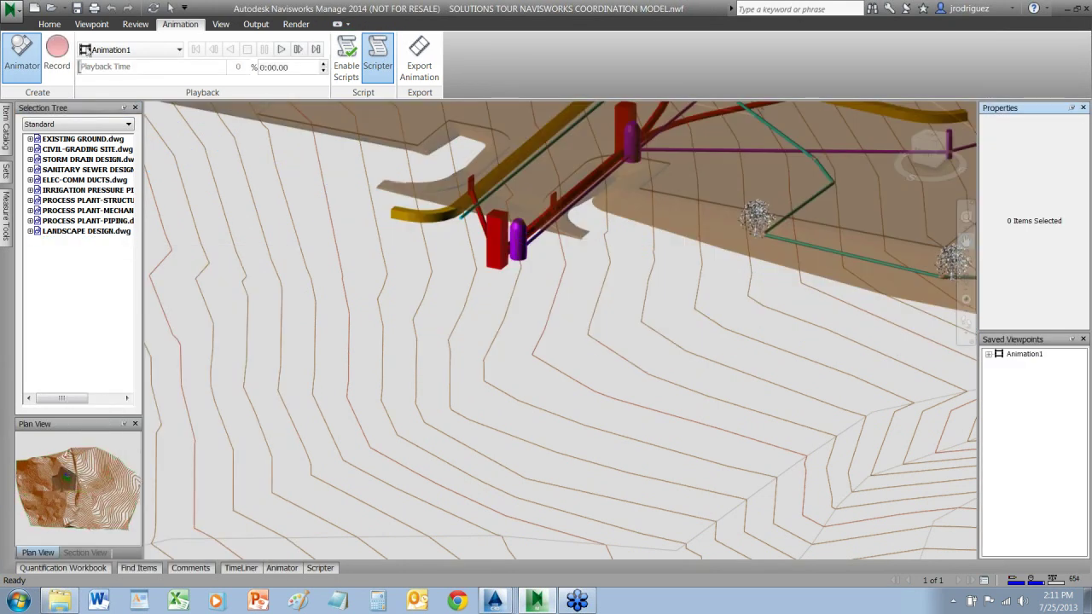
Append 2014 NAVISWORKS CORRIDOR SOLIDS.dwg to the coordination model
{"action": "left_click", "coordinate": [12, 10]}
{"action": "mouse_move", "coordinate": [42, 75]}
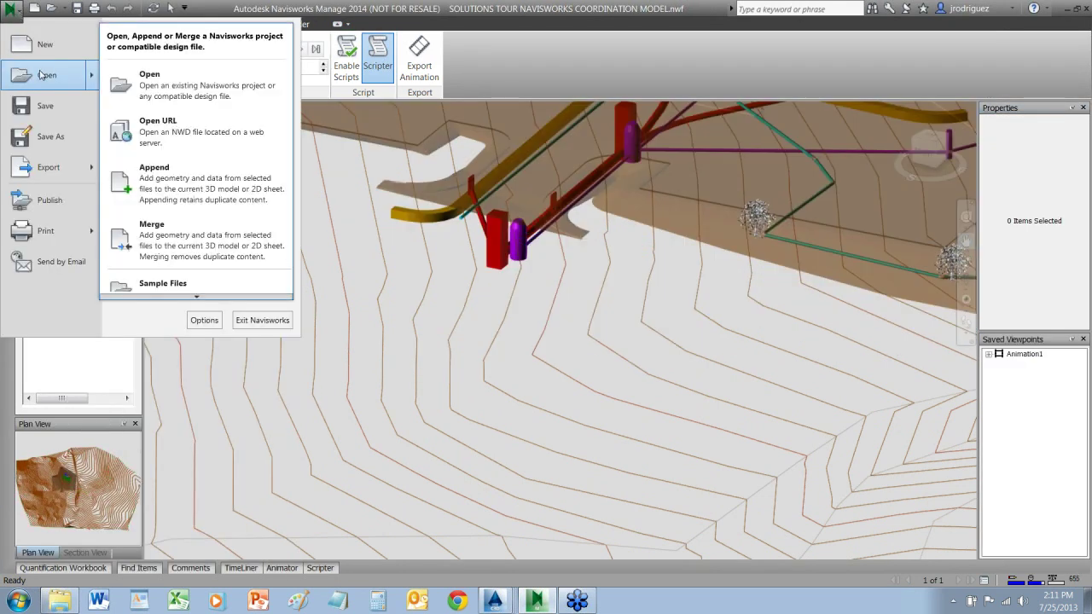
{"action": "left_click", "coordinate": [140, 171]}
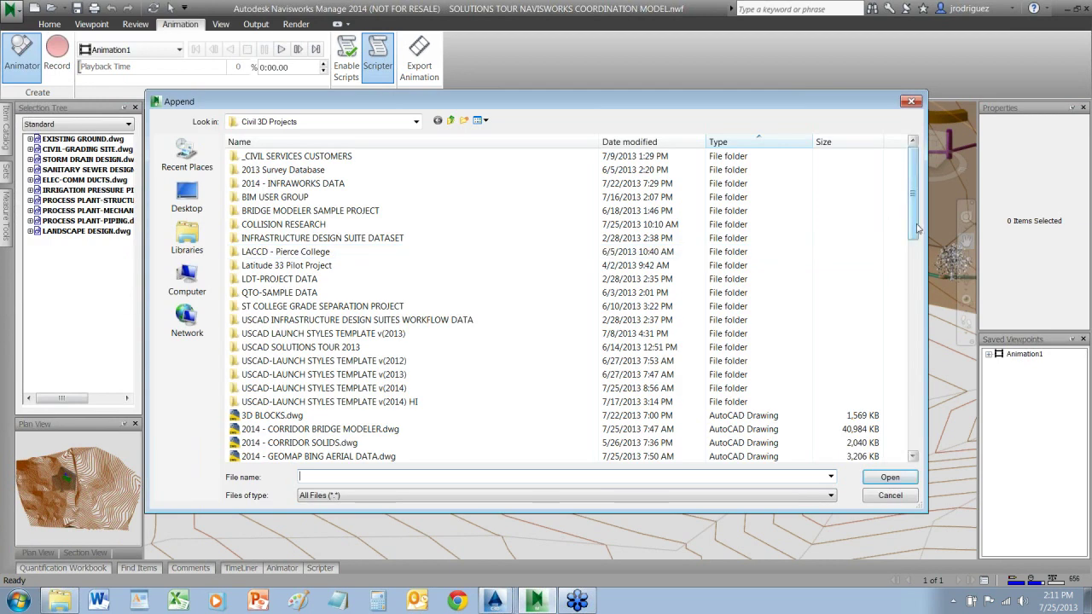
{"action": "scroll", "coordinate": [706, 302], "scroll_direction": "down", "scroll_amount": 5}
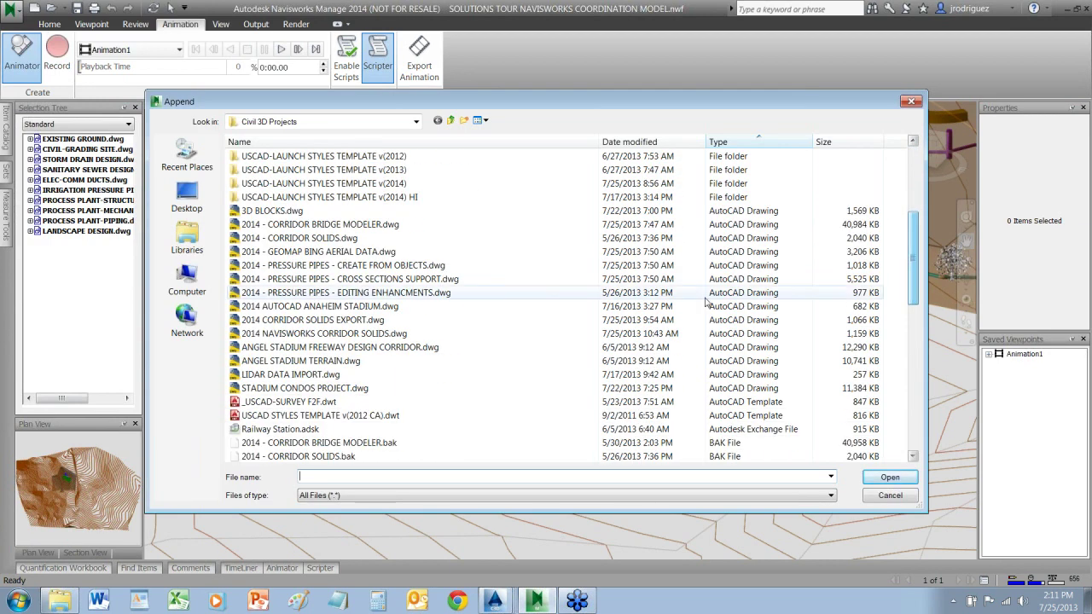
{"action": "left_click", "coordinate": [348, 323]}
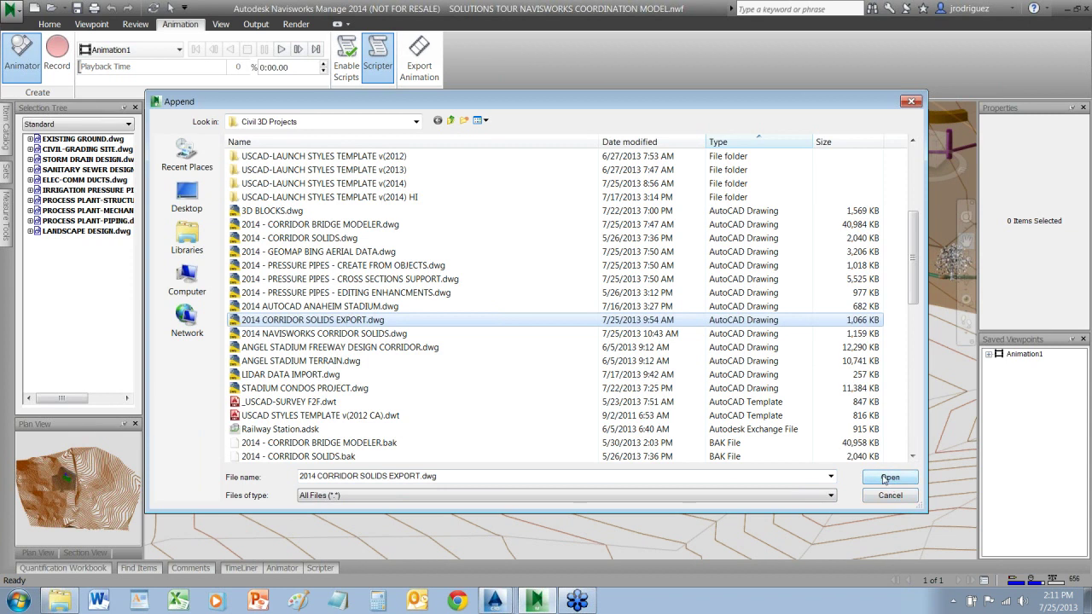
{"action": "left_click", "coordinate": [374, 334]}
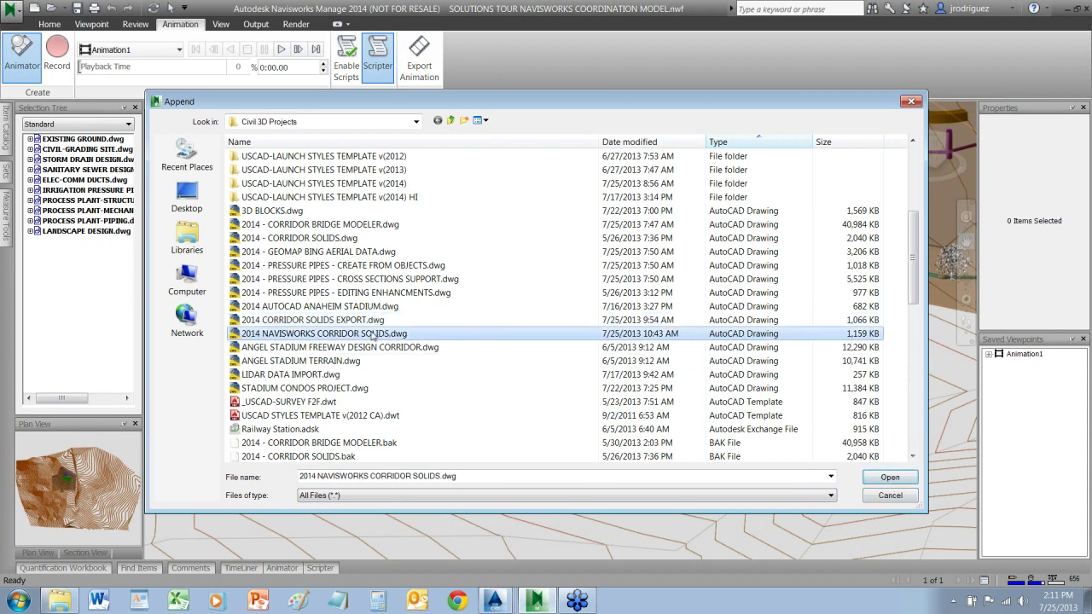
{"action": "left_click", "coordinate": [883, 477]}
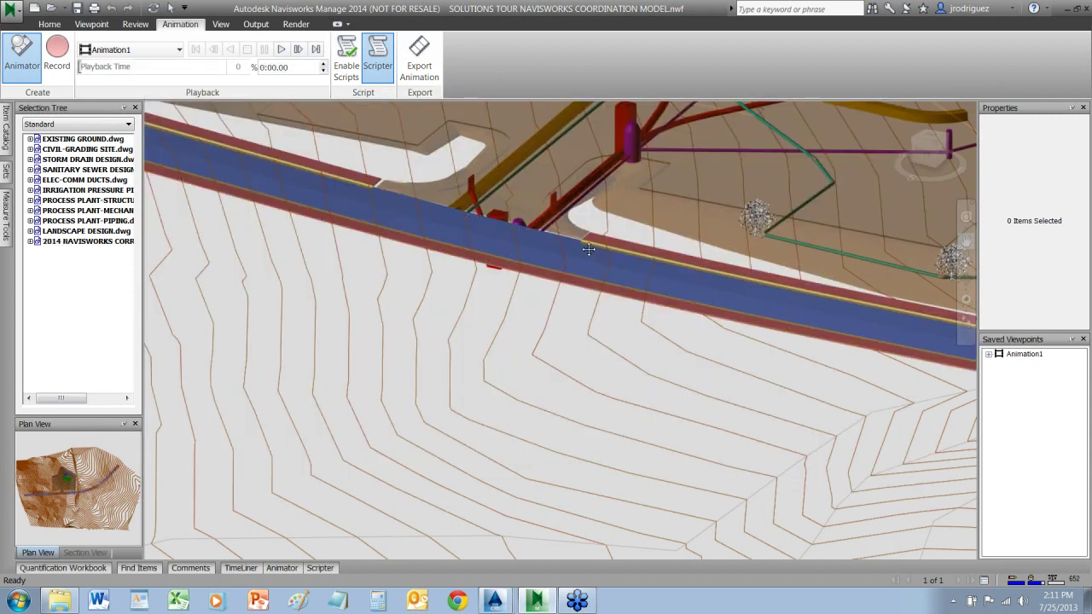
Zoom in on the bridge slab's curb edge and orbit around it
{"action": "scroll", "coordinate": [576, 268], "scroll_direction": "up", "scroll_amount": 5}
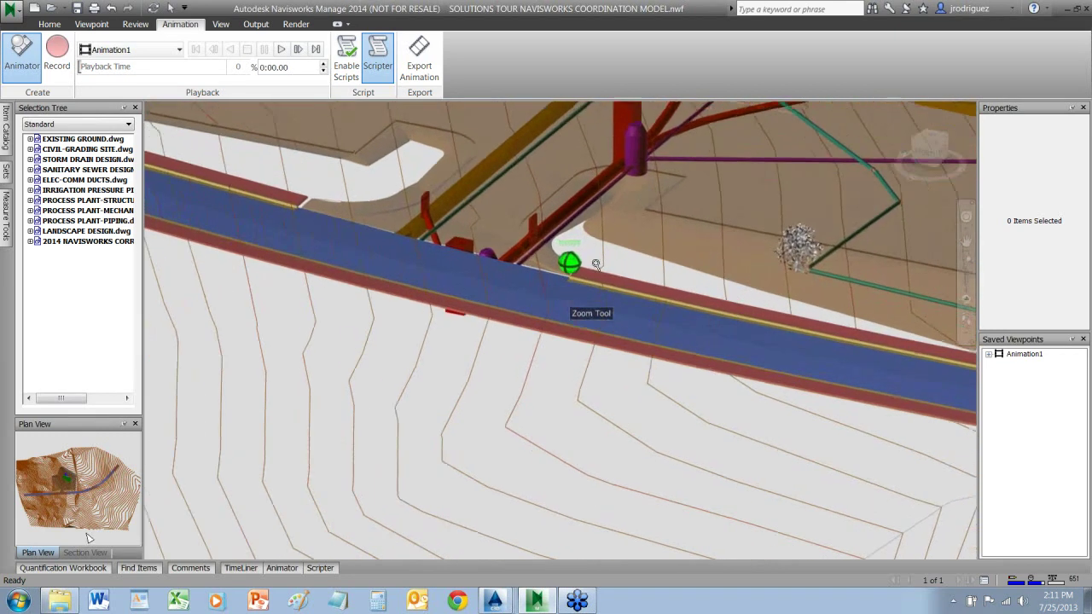
{"action": "scroll", "coordinate": [598, 286], "scroll_direction": "up", "scroll_amount": 6}
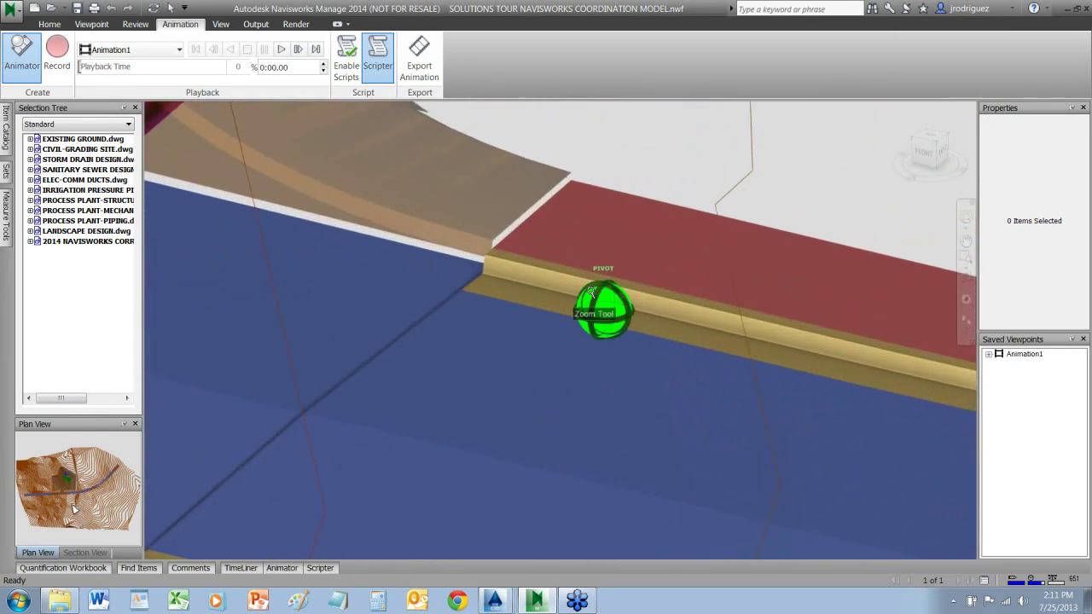
{"action": "left_click", "coordinate": [967, 279]}
{"action": "left_click_drag", "start_coordinate": [853, 320], "coordinate": [836, 297]}
Zoom out and orbit to view the curved slab running toward the process plant
{"action": "scroll", "coordinate": [648, 285], "scroll_direction": "down", "scroll_amount": 10}
{"action": "left_click_drag", "start_coordinate": [594, 304], "coordinate": [750, 290]}
{"action": "scroll", "coordinate": [739, 297], "scroll_direction": "up", "scroll_amount": 3}
{"action": "scroll", "coordinate": [740, 297], "scroll_direction": "down", "scroll_amount": 10}
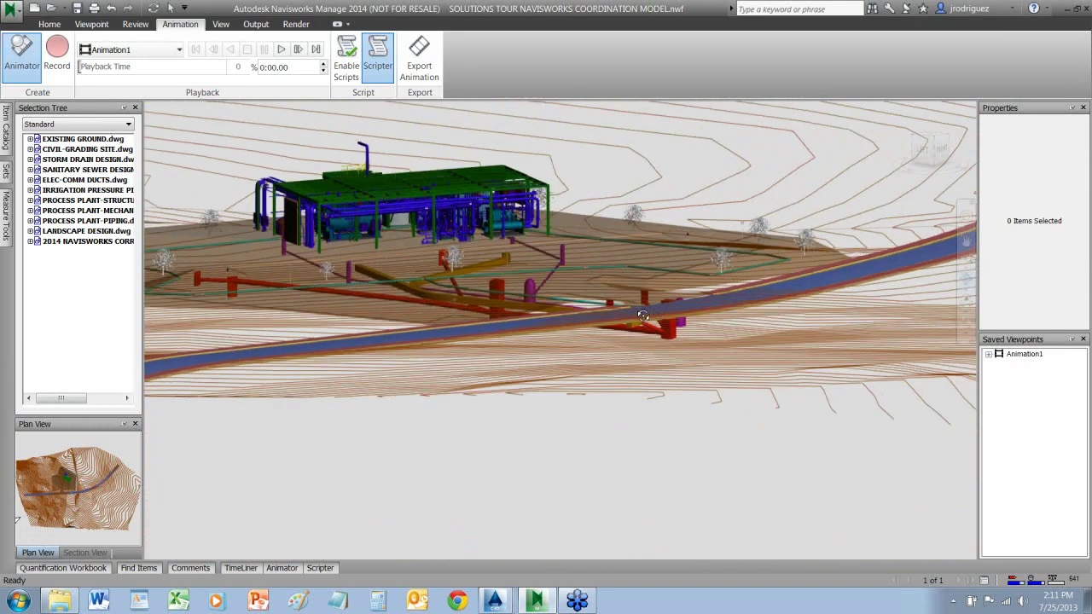
{"action": "left_click_drag", "start_coordinate": [644, 317], "coordinate": [638, 320]}
Select the 2014 NAVISWORKS CORRIDOR SOLIDS file and orbit to centre the process plant
{"action": "left_click", "coordinate": [84, 242]}
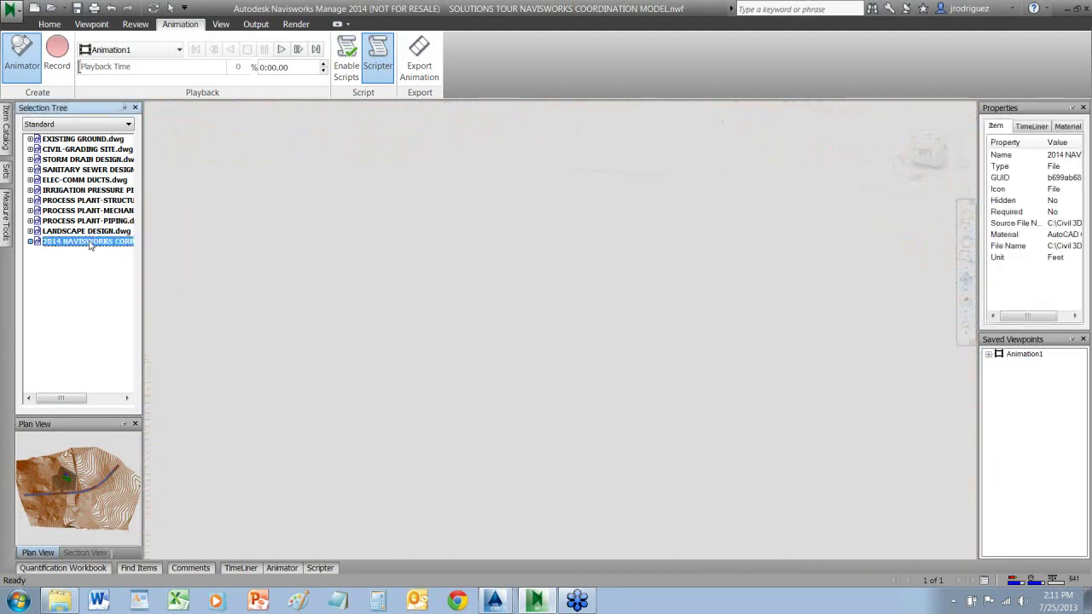
{"action": "right_click", "coordinate": [90, 243]}
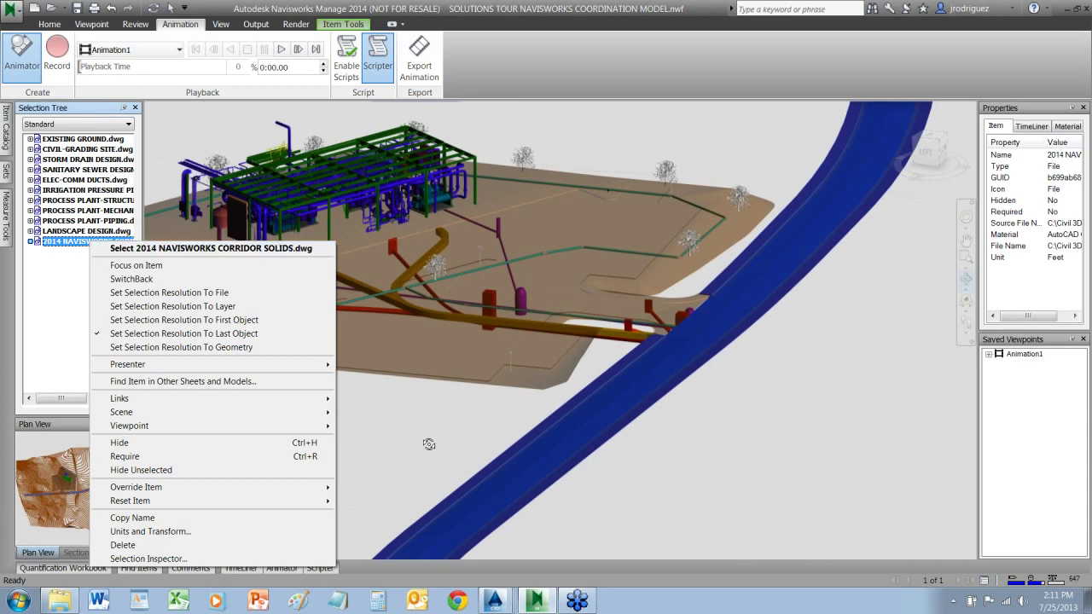
{"action": "left_click_drag", "start_coordinate": [428, 444], "coordinate": [512, 380]}
{"action": "middle_click_drag", "start_coordinate": [512, 380], "coordinate": [573, 366]}
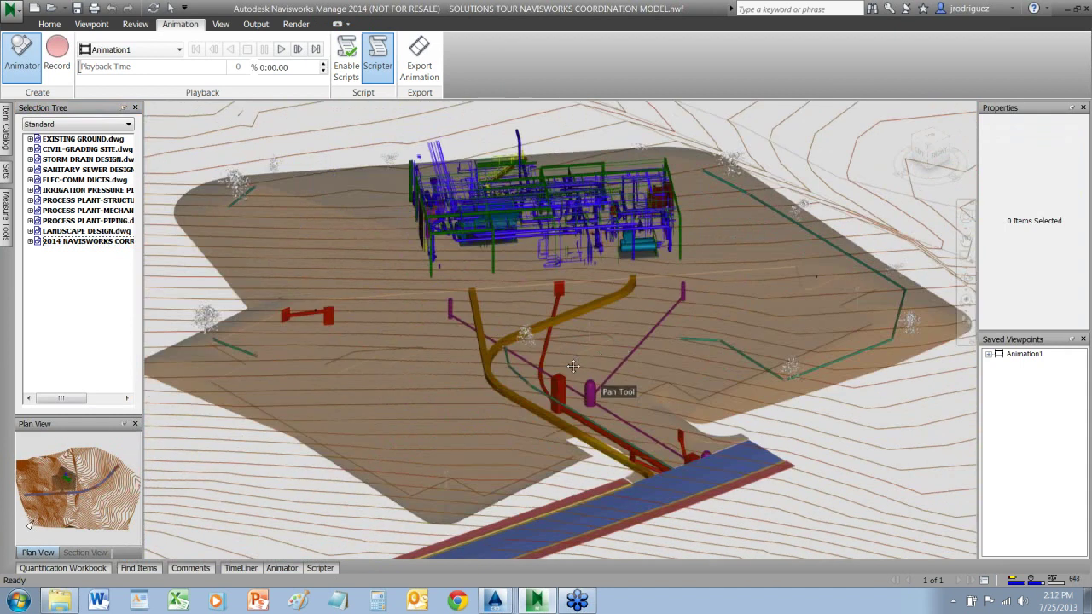
Zoom, orbit and pan in on the teal pipe tee beside the tree
{"action": "scroll", "coordinate": [510, 352], "scroll_direction": "up", "scroll_amount": 10}
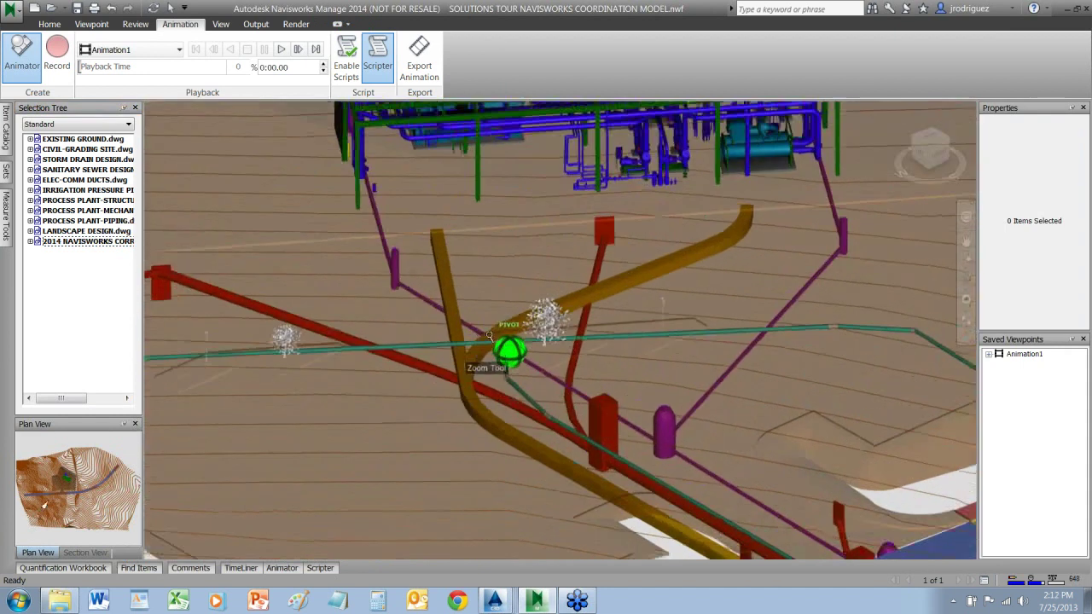
{"action": "scroll", "coordinate": [505, 365], "scroll_direction": "up", "scroll_amount": 2}
{"action": "middle_click_drag", "start_coordinate": [505, 365], "coordinate": [409, 380], "text": "shift"}
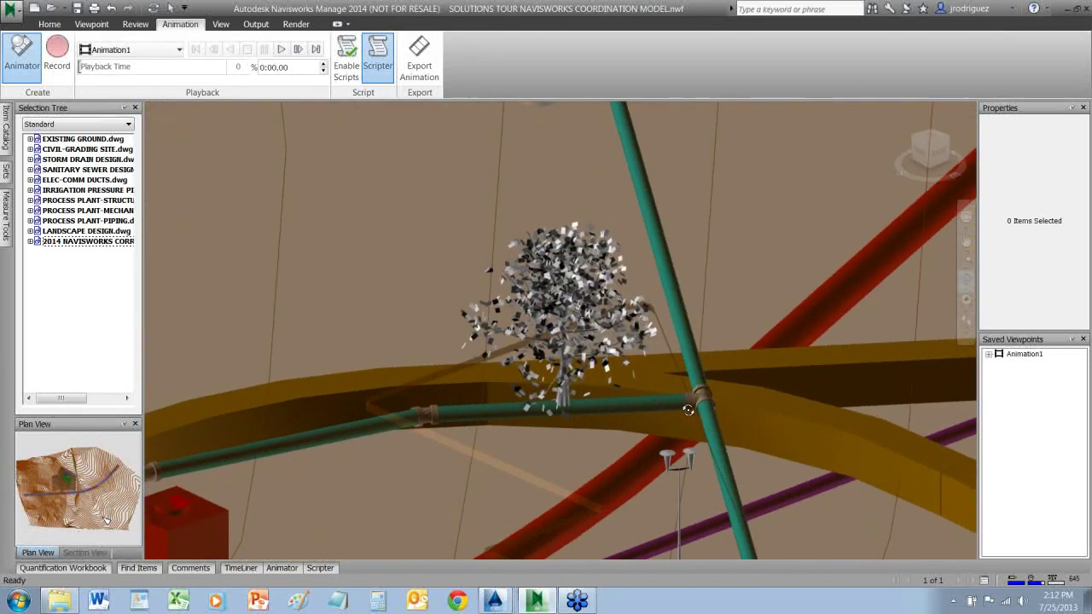
{"action": "middle_click_drag", "start_coordinate": [762, 397], "coordinate": [689, 293]}
{"action": "scroll", "coordinate": [653, 298], "scroll_direction": "up", "scroll_amount": 5}
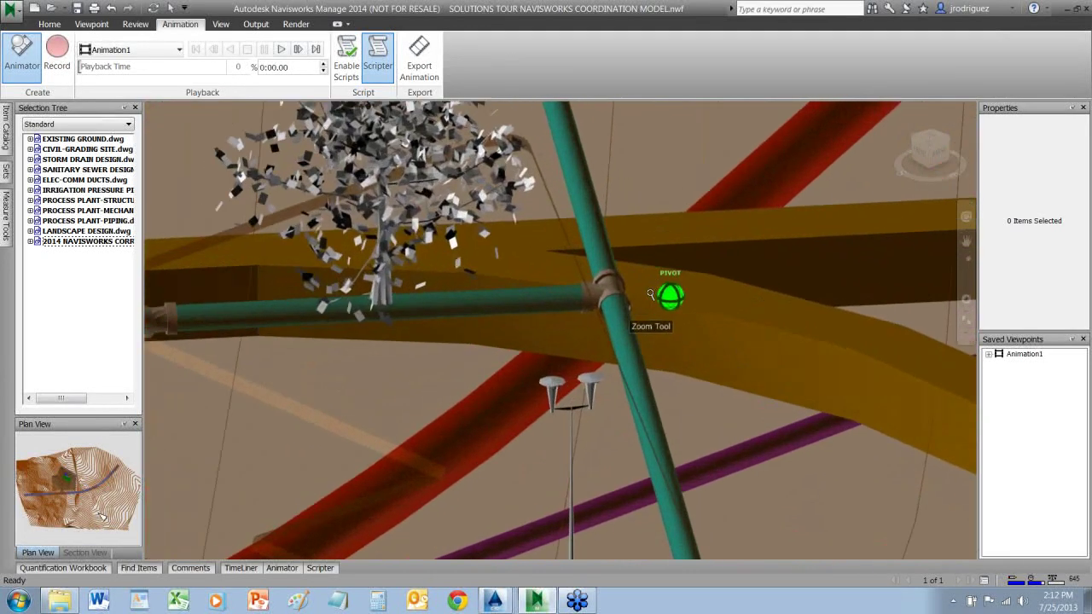
Keep the DWG/DXF reader's DWG Loader Version at 2014, then orbit the pipe tee
{"action": "left_click", "coordinate": [11, 10]}
{"action": "left_click", "coordinate": [208, 322]}
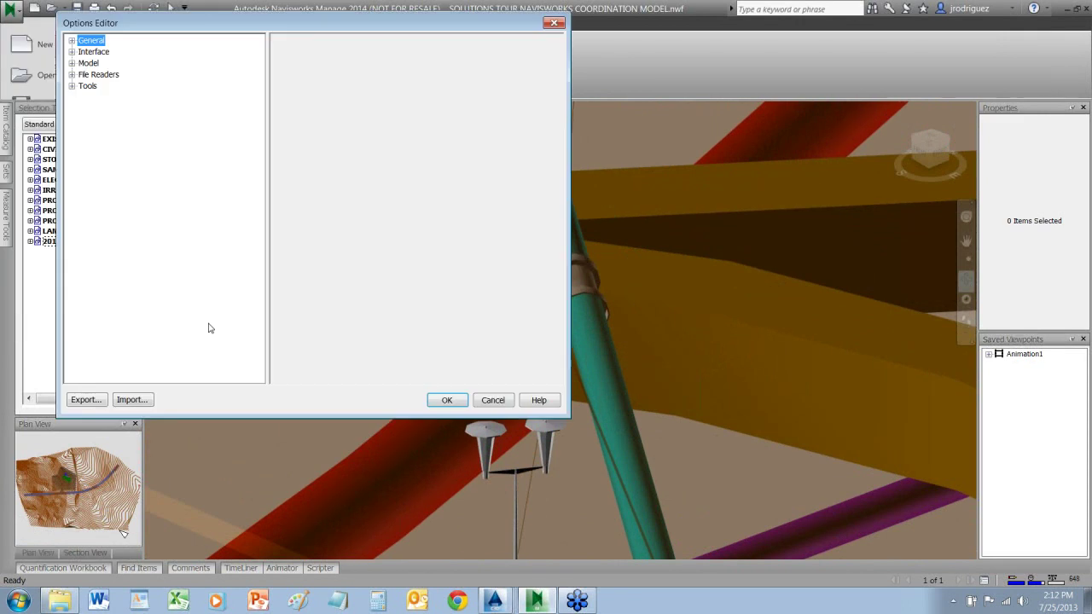
{"action": "left_click_drag", "start_coordinate": [467, 28], "coordinate": [719, 123]}
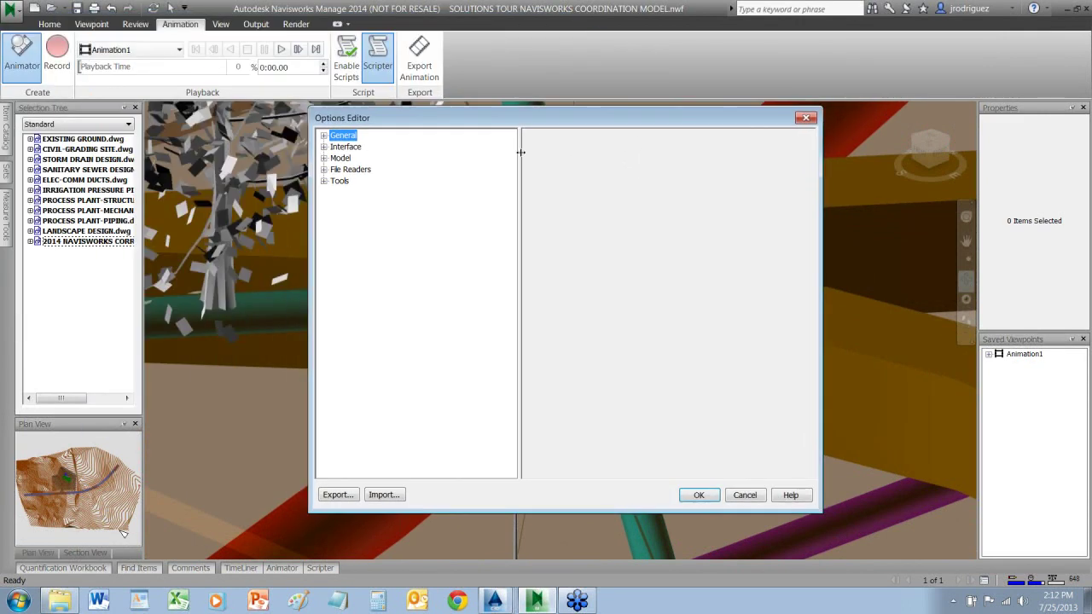
{"action": "left_click", "coordinate": [323, 170]}
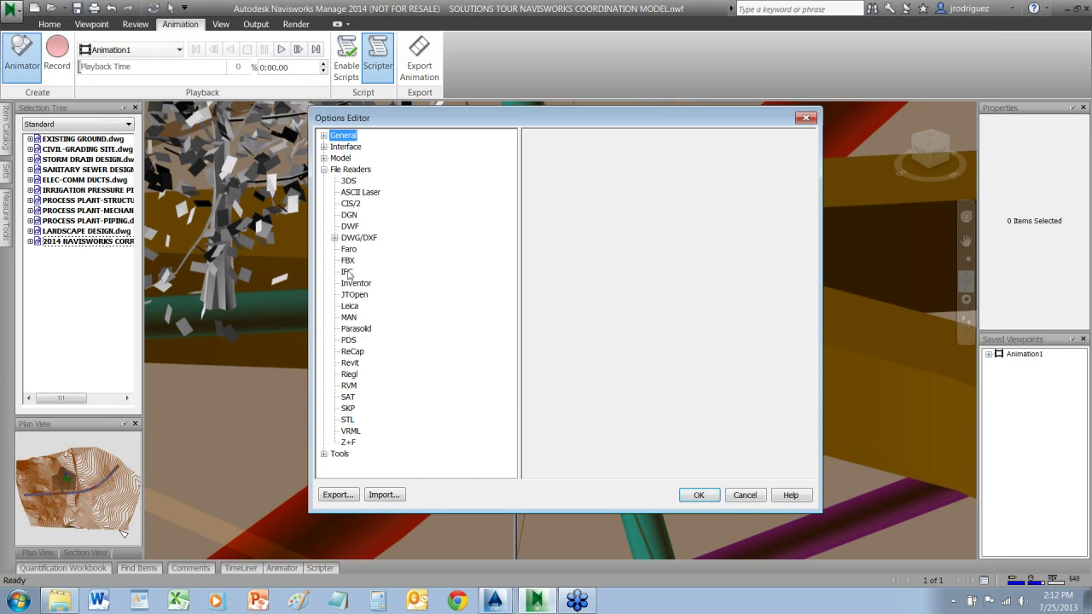
{"action": "left_click", "coordinate": [335, 239]}
{"action": "left_click", "coordinate": [360, 239]}
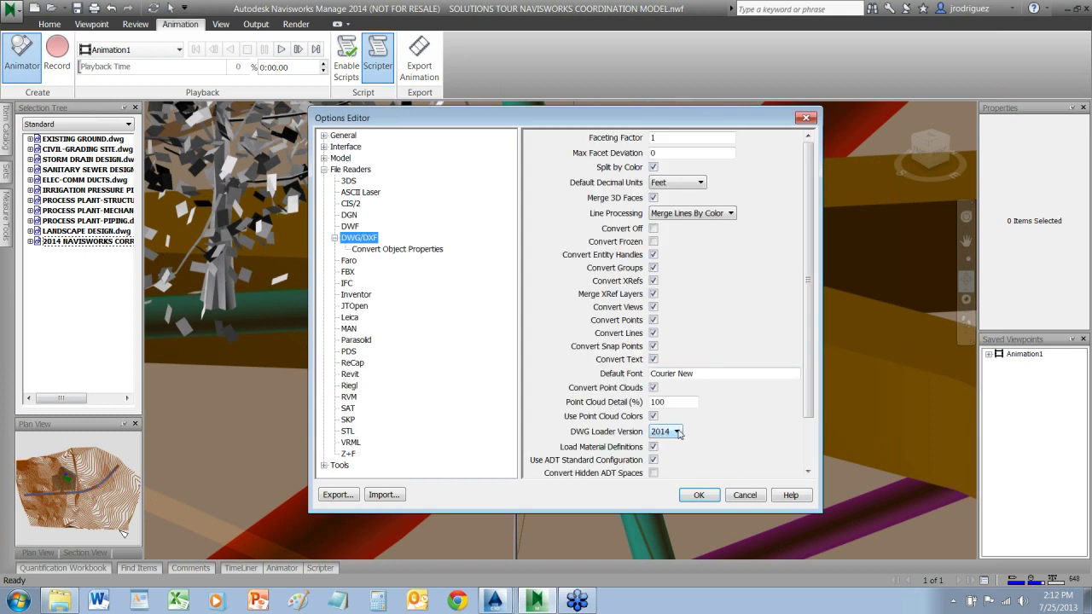
{"action": "left_click", "coordinate": [677, 431]}
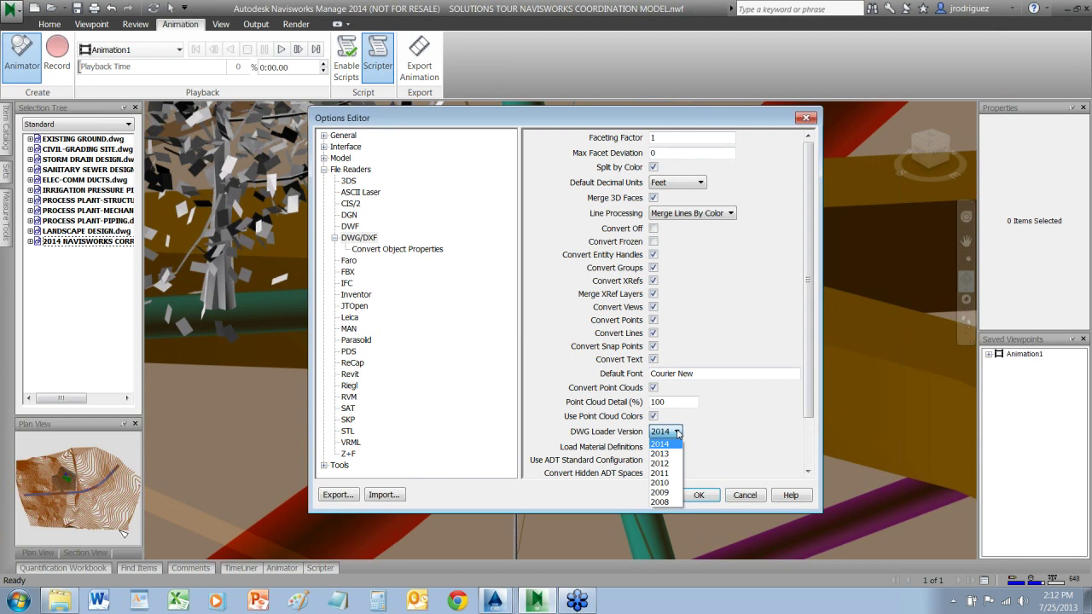
{"action": "left_click", "coordinate": [717, 438]}
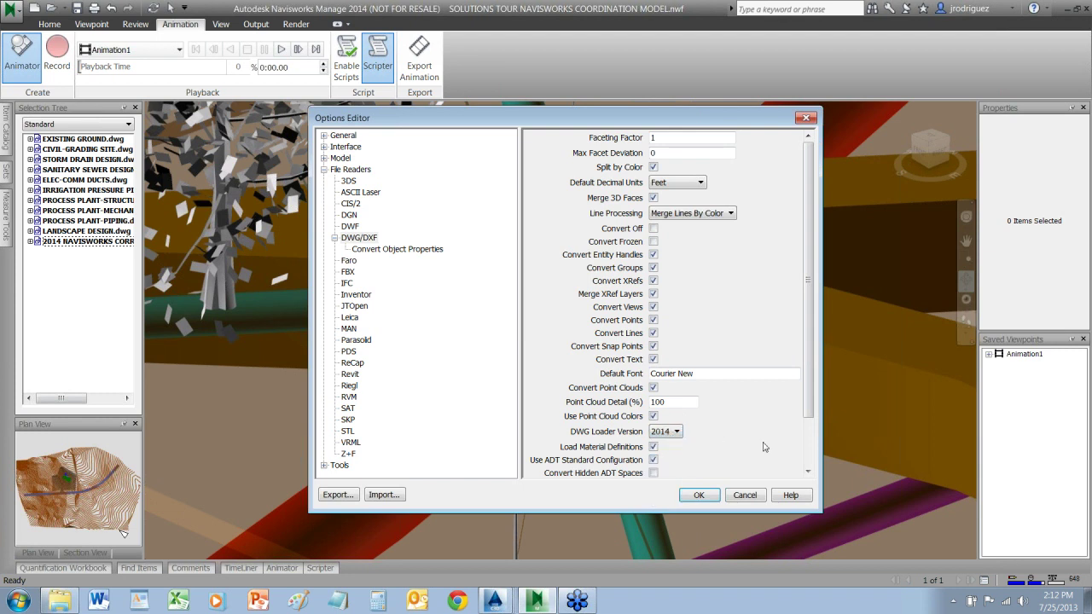
{"action": "left_click", "coordinate": [698, 495]}
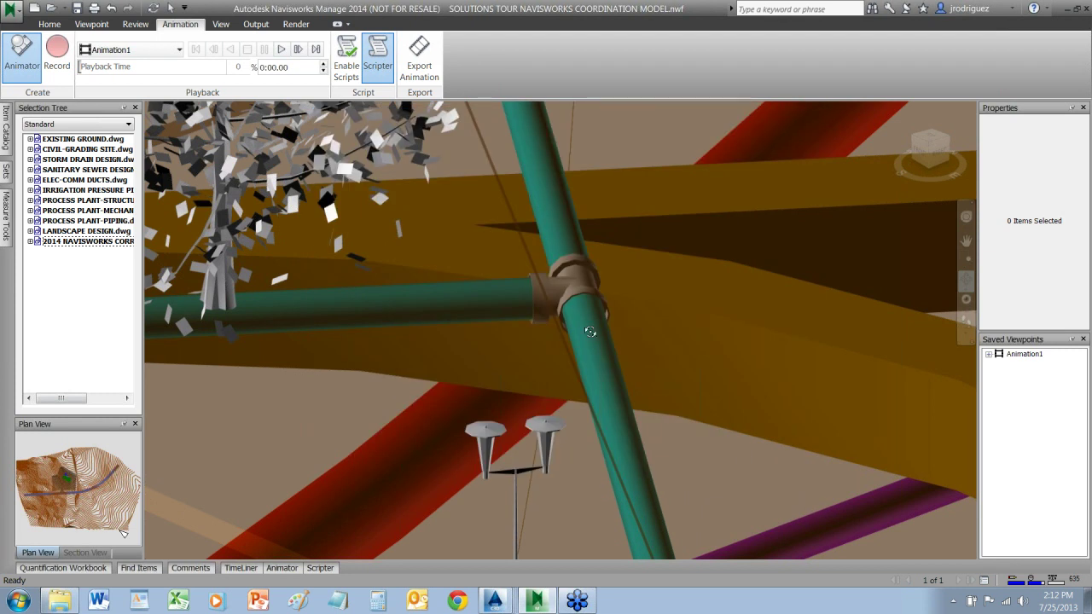
{"action": "mouse_move", "coordinate": [605, 334]}
{"action": "left_mouse_down"}
{"action": "mouse_move", "coordinate": [536, 333]}
{"action": "mouse_move", "coordinate": [616, 349]}
{"action": "mouse_move", "coordinate": [589, 426]}
{"action": "left_mouse_up"}
Open 2014 - PRESSURE PIPES - EDITING ENHANCMENTS.dwg and zoom on the cyan pipe crossing
{"action": "mouse_move", "coordinate": [495, 601]}
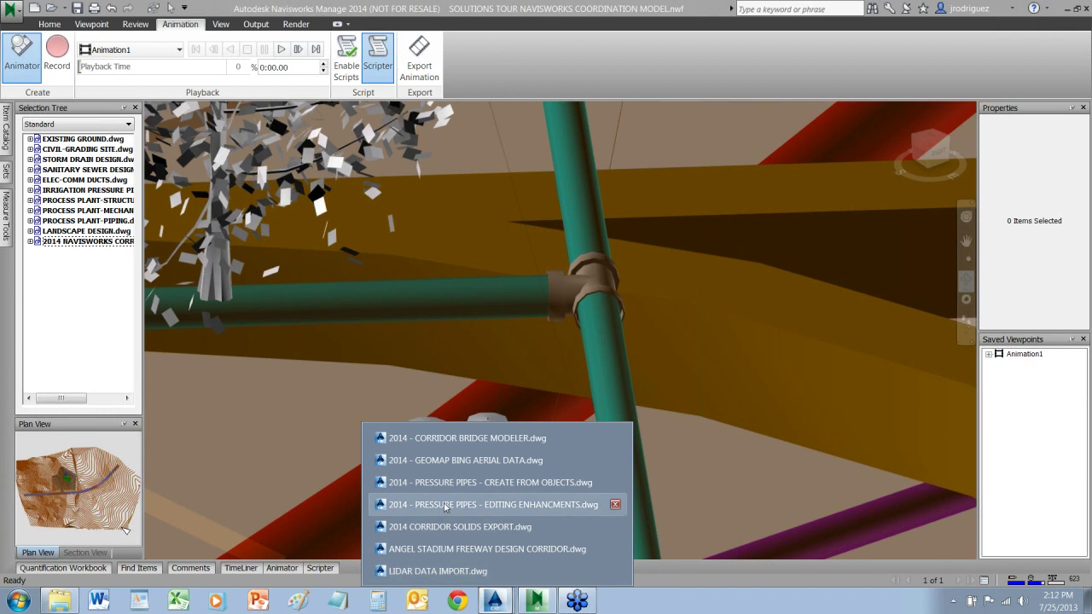
{"action": "left_click", "coordinate": [445, 505]}
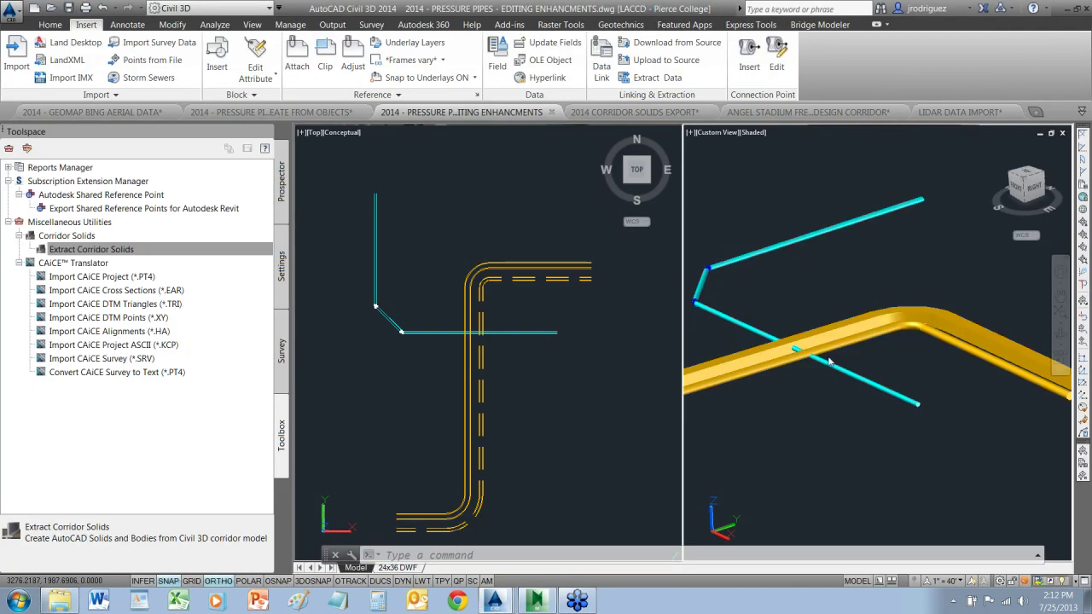
{"action": "left_click", "coordinate": [716, 337]}
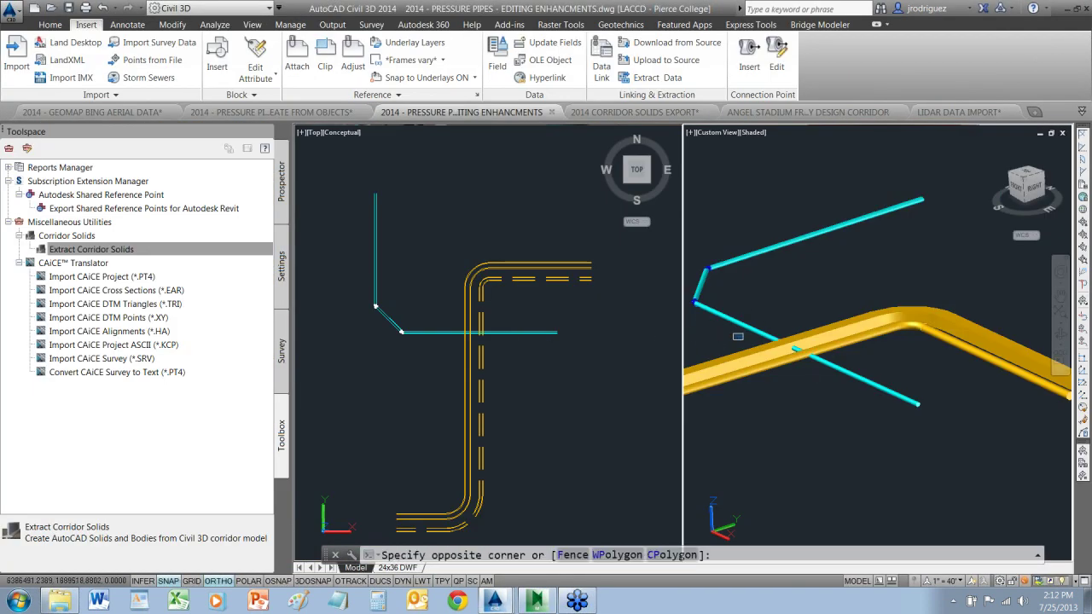
{"action": "scroll", "coordinate": [809, 308], "scroll_direction": "up", "scroll_amount": 5}
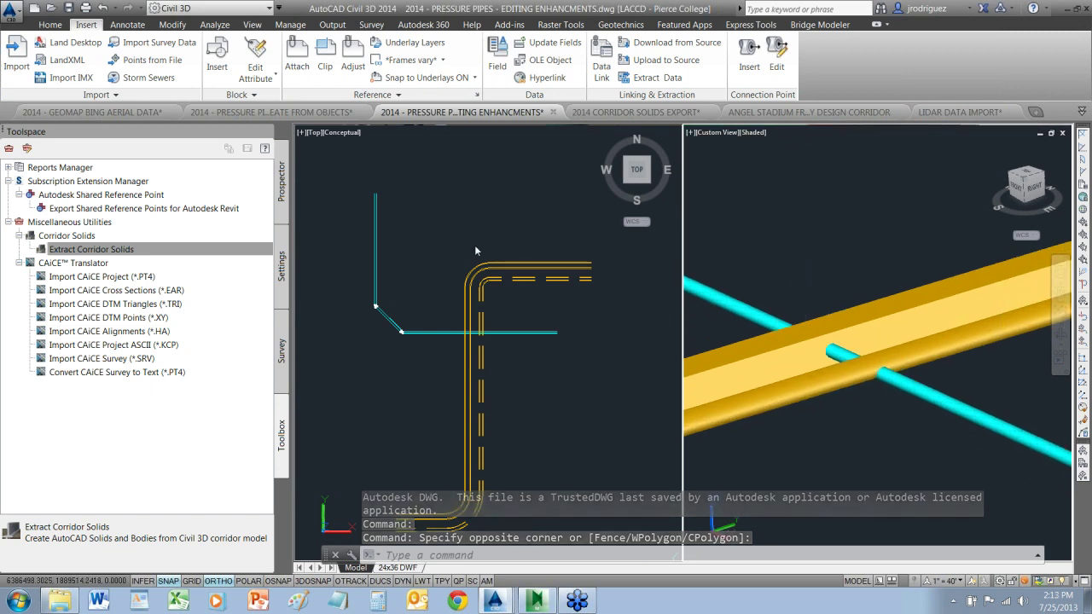
{"action": "type", "text": "nwc"}
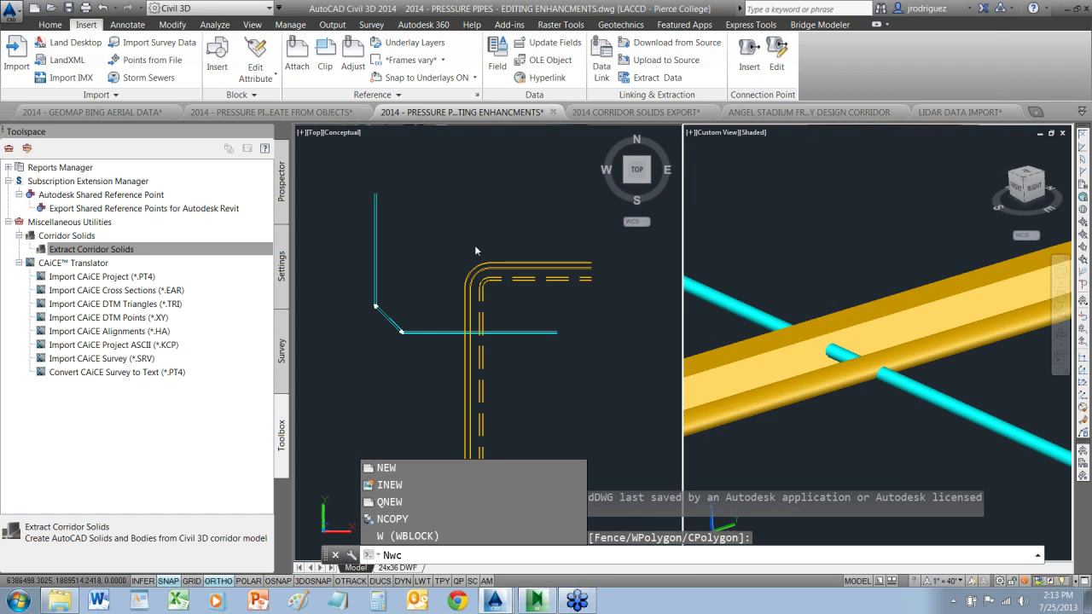
{"action": "type", "text": "out"}
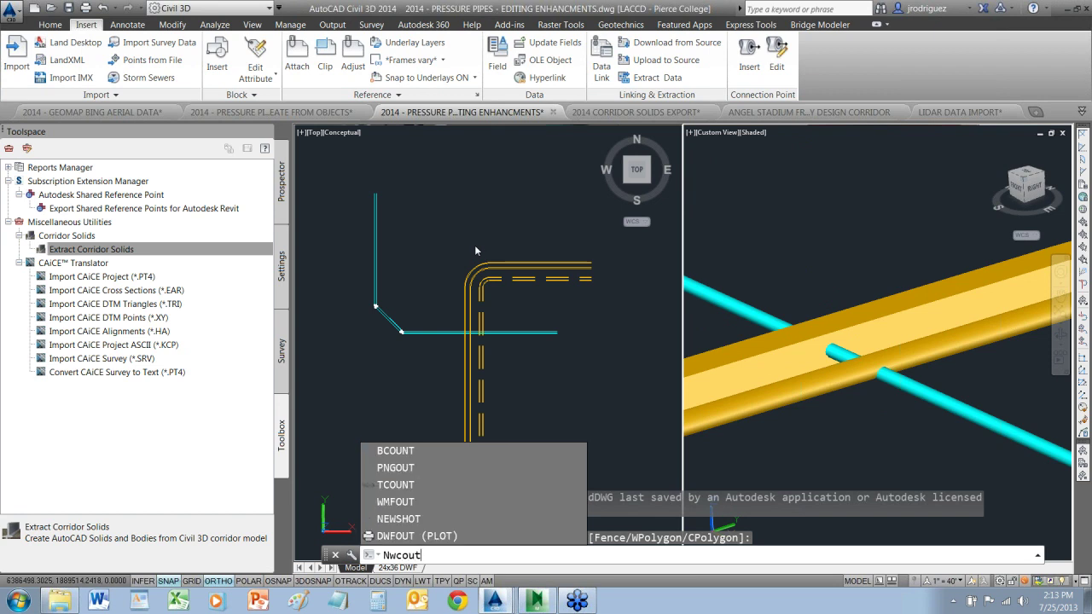
{"action": "key", "text": "Return"}
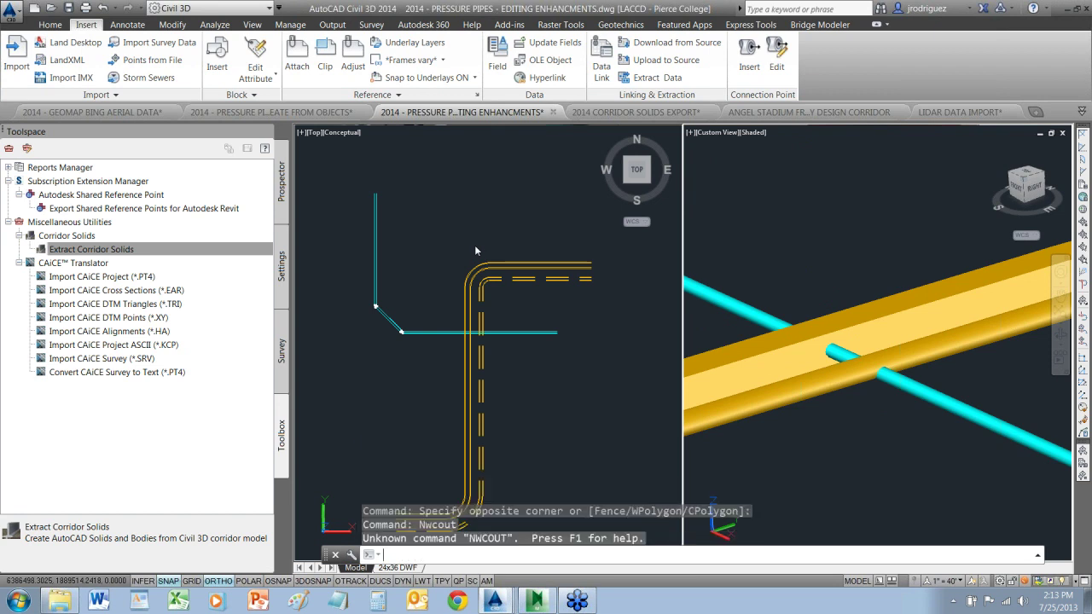
{"action": "key", "text": "Escape"}
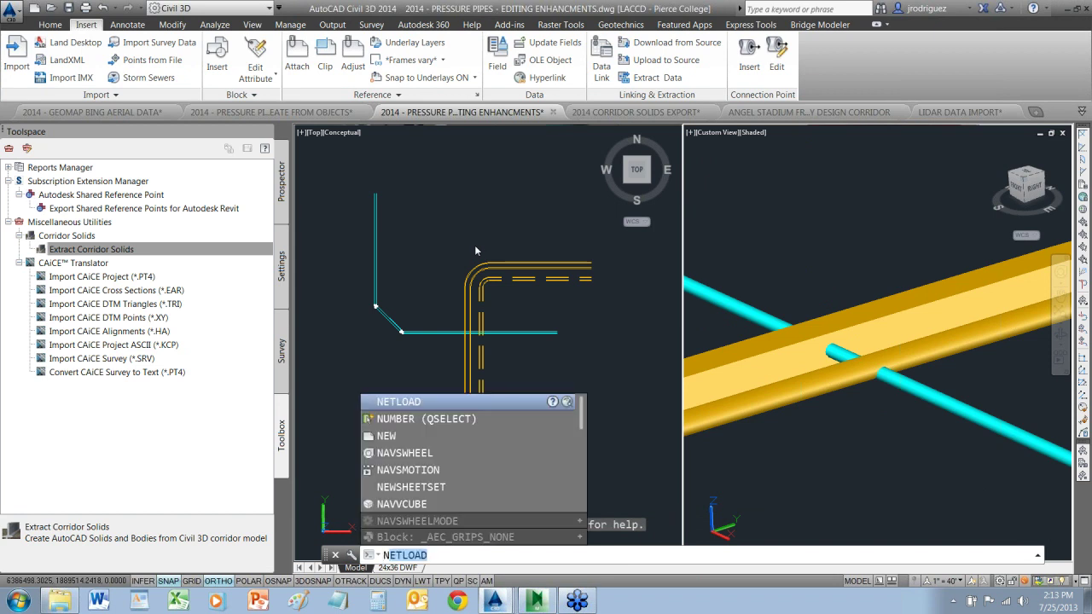
{"action": "type", "text": "Nwc"}
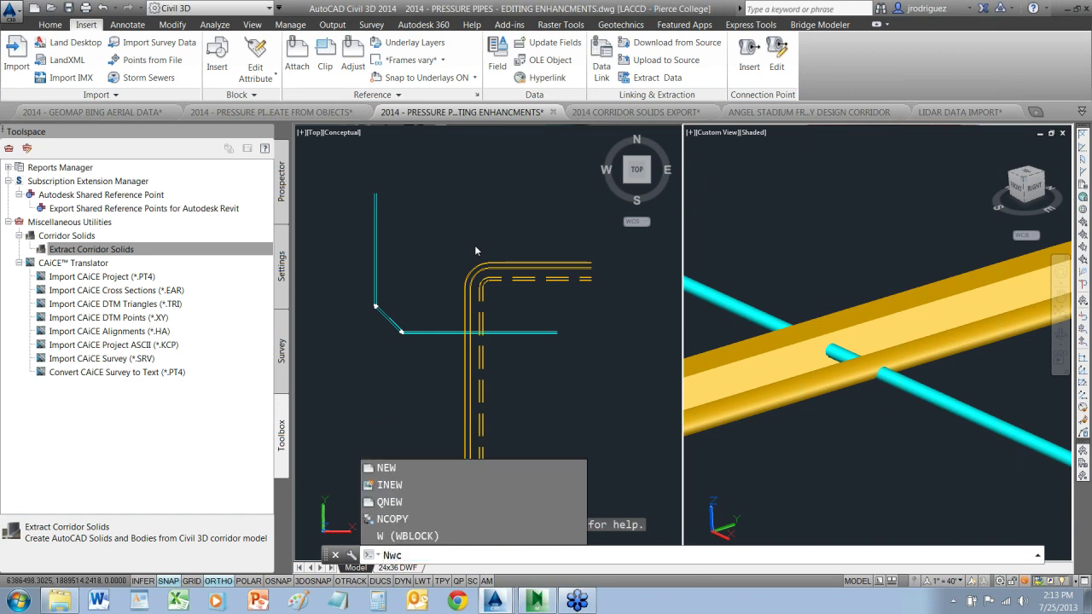
{"action": "key", "text": "BackSpace"}
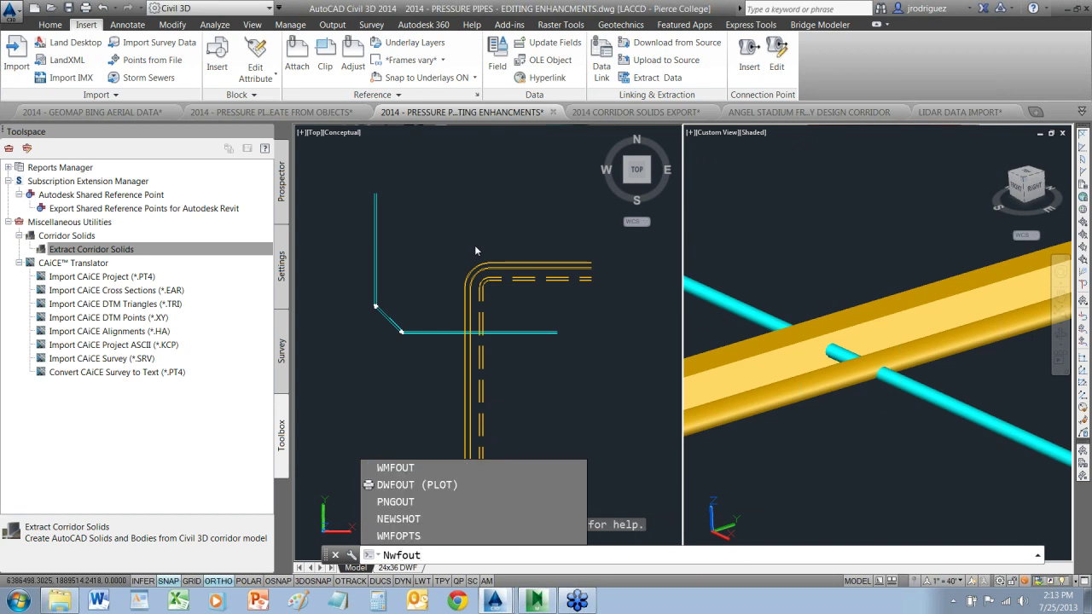
{"action": "key", "text": "Escape"}
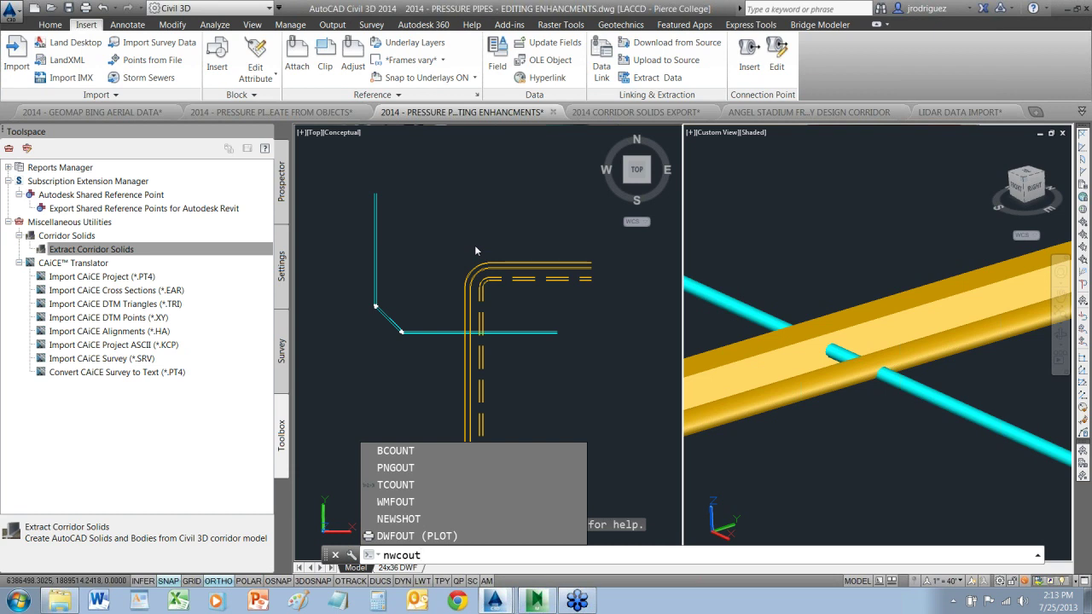
{"action": "key", "text": "Escape"}
{"action": "key", "text": "Escape"}
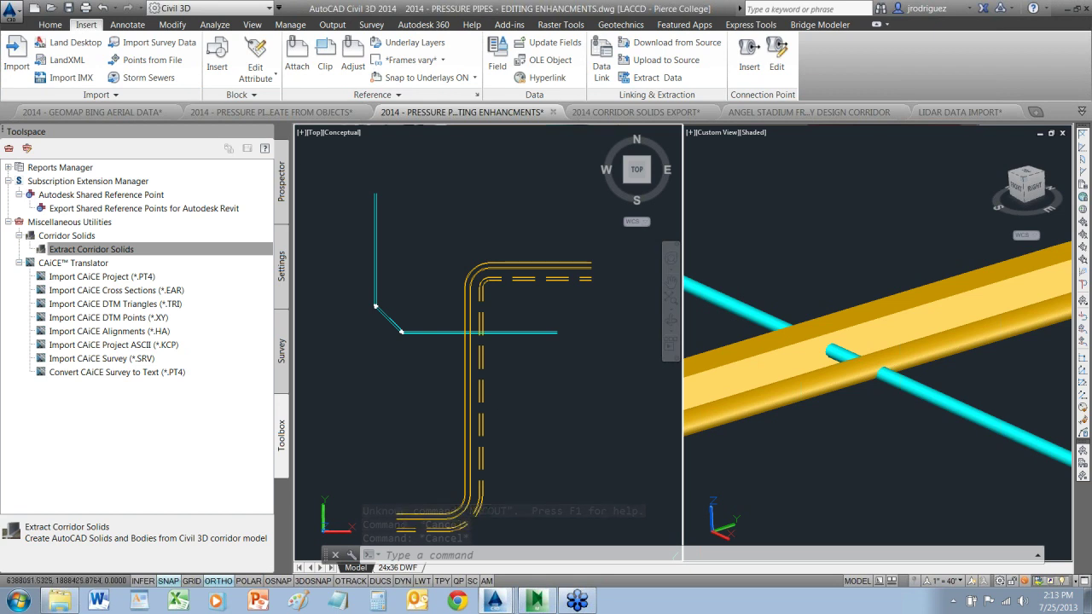
Close Navisworks Manage and choose No to discard the Solutions Tour model changes
{"action": "left_click", "coordinate": [537, 602]}
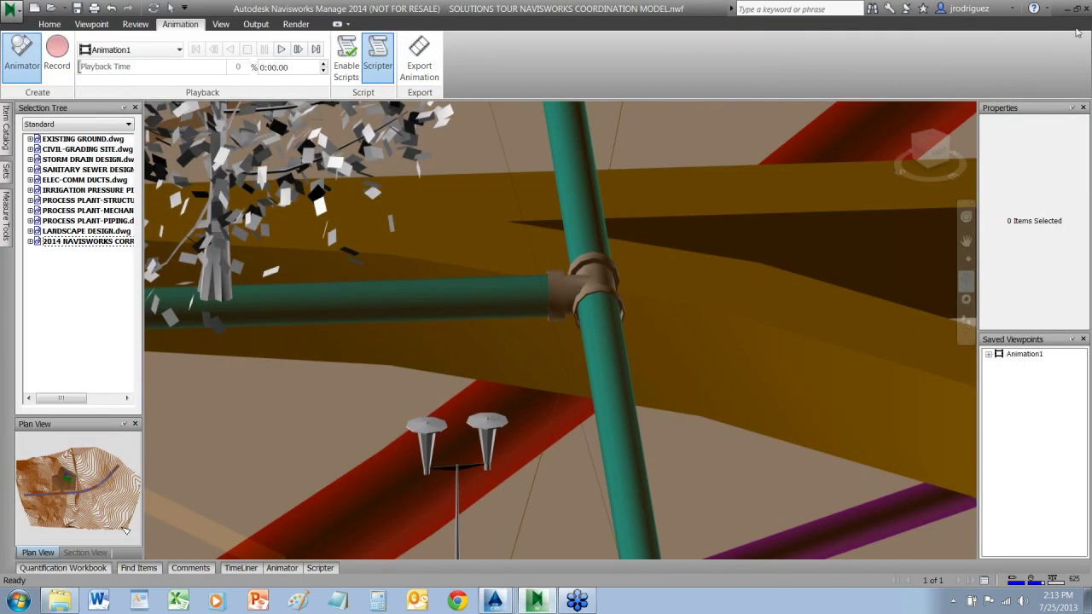
{"action": "left_click", "coordinate": [1081, 9]}
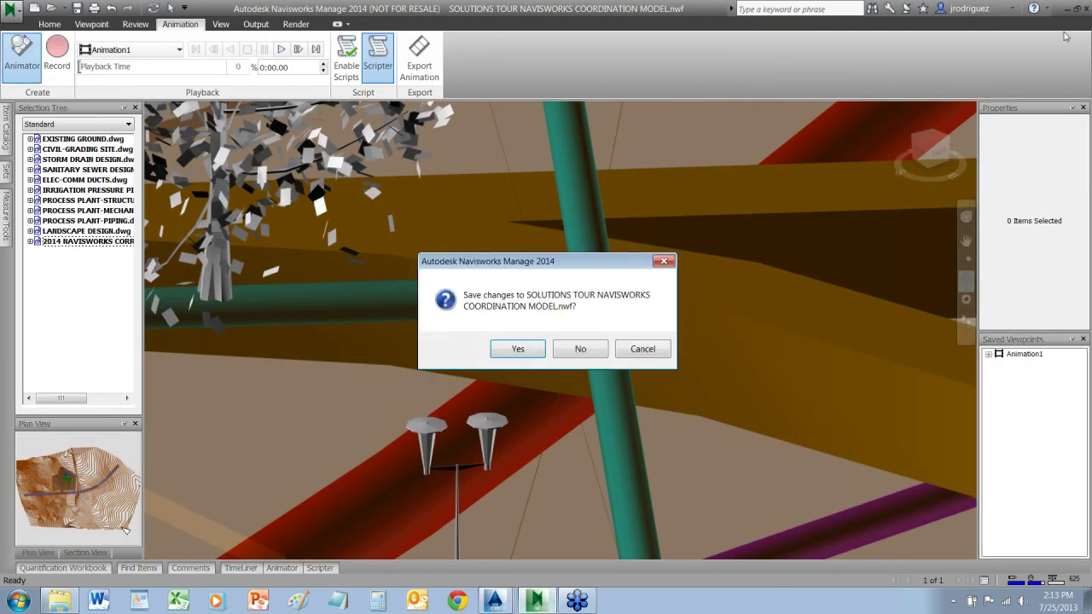
{"action": "left_click", "coordinate": [581, 350]}
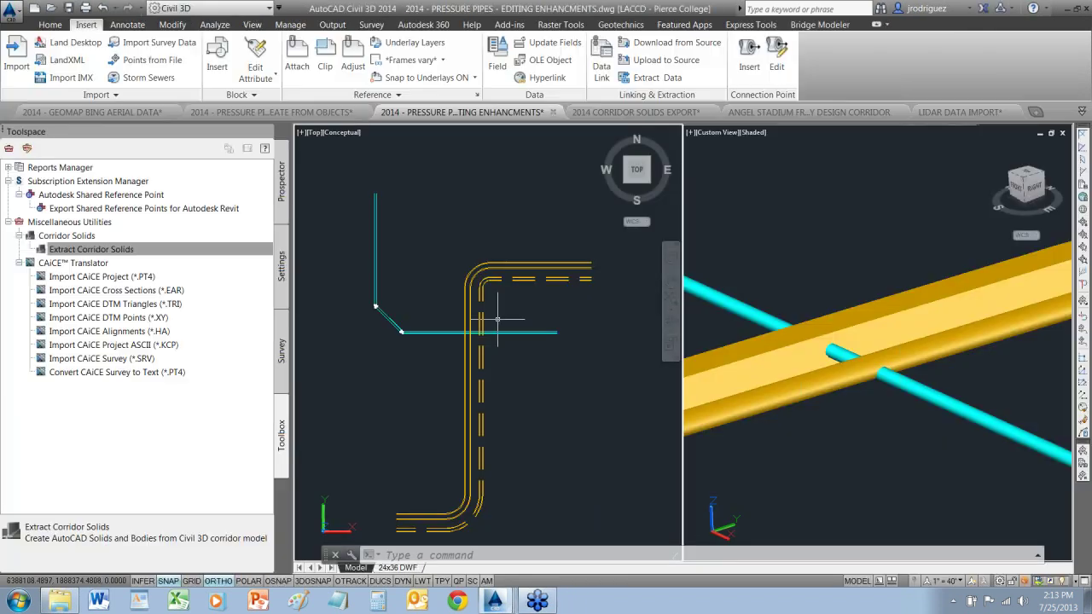
Close 2014 CORRIDOR SOLIDS EXPORT.dwg without saving and bring LIDAR DATA IMPORT.dwg forward
{"action": "left_click", "coordinate": [811, 112]}
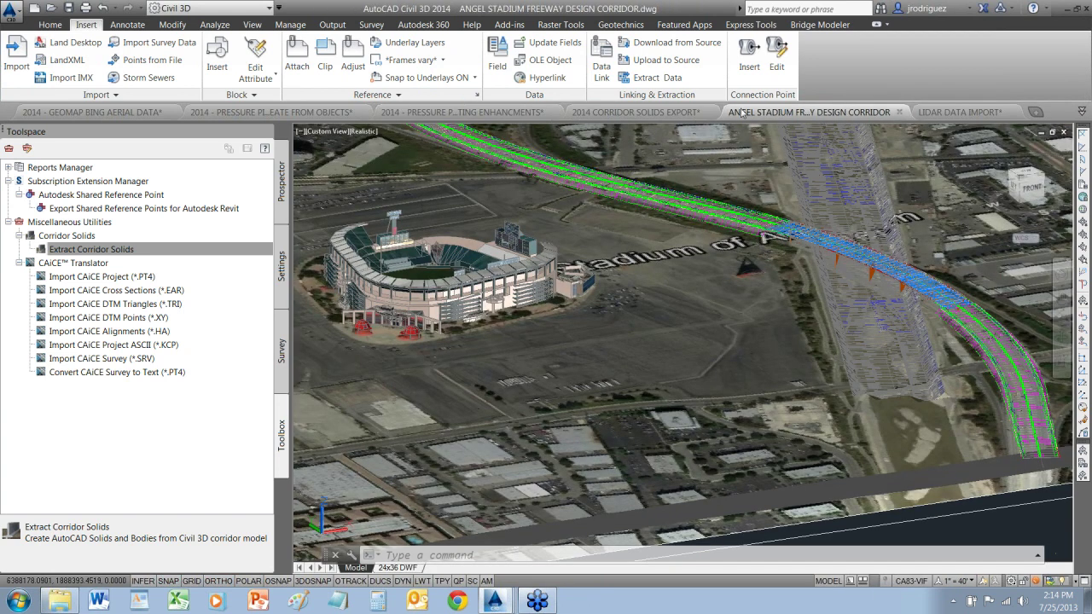
{"action": "left_click", "coordinate": [651, 111]}
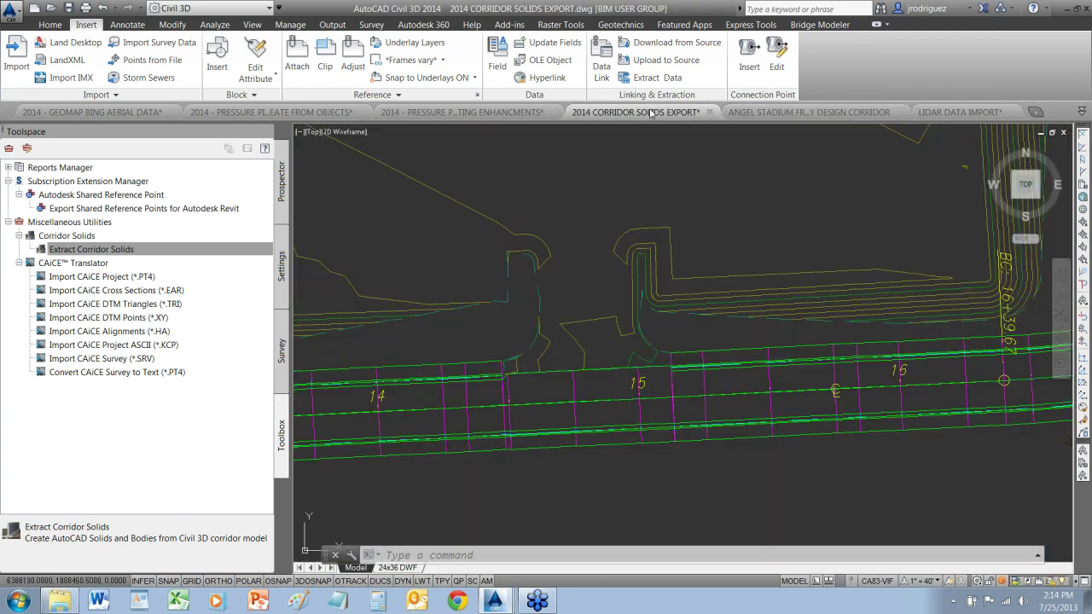
{"action": "left_click", "coordinate": [709, 112]}
{"action": "left_click", "coordinate": [598, 331]}
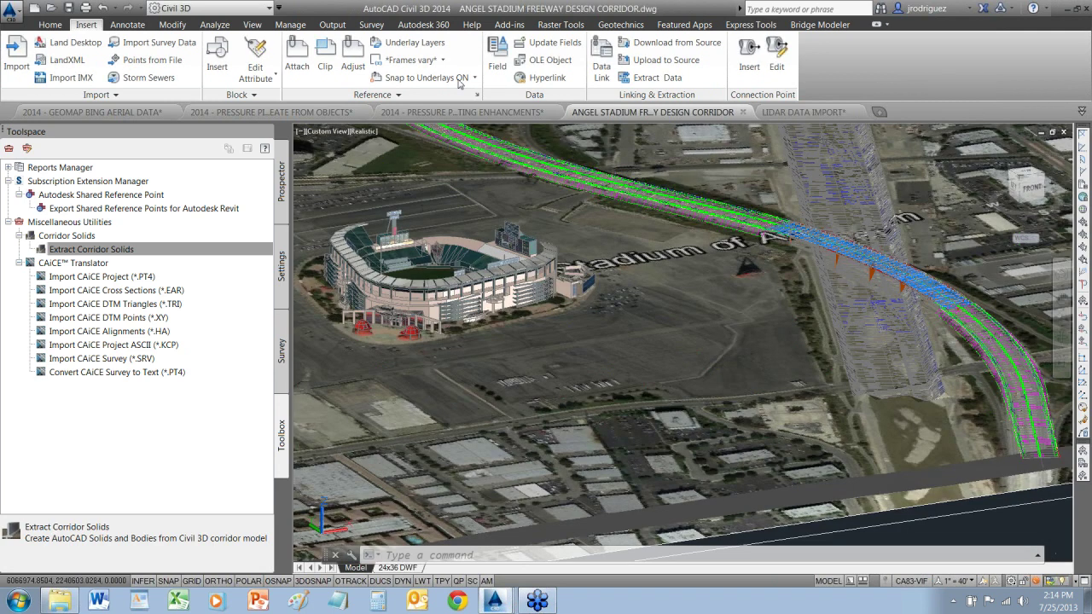
{"action": "left_click", "coordinate": [806, 112]}
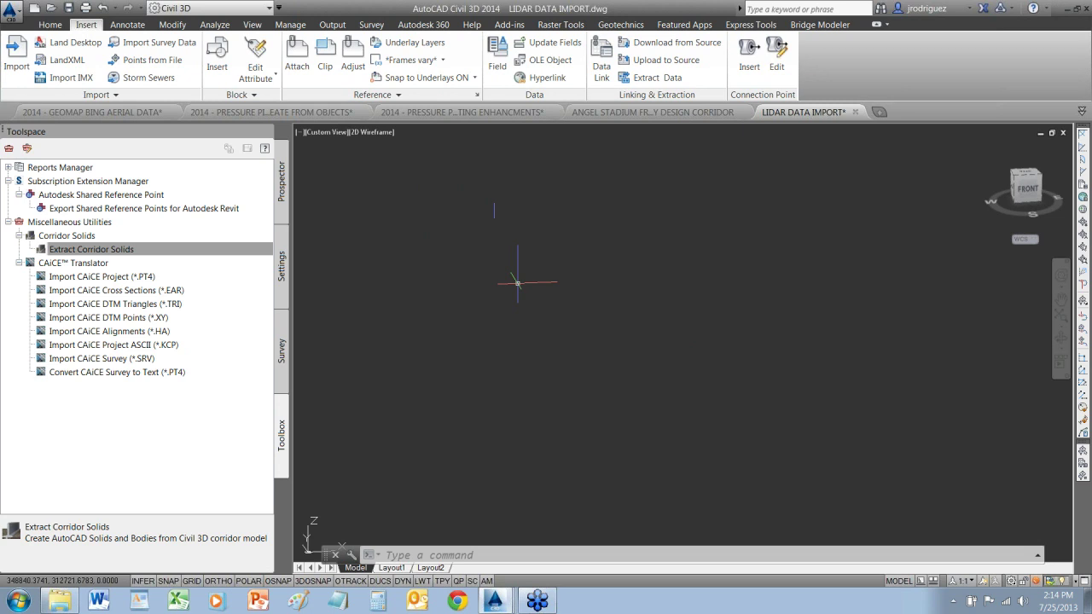
Start an XREF point cloud attach filtered to Point Cloud Scan (*.rcs) files
{"action": "type", "text": "XREF"}
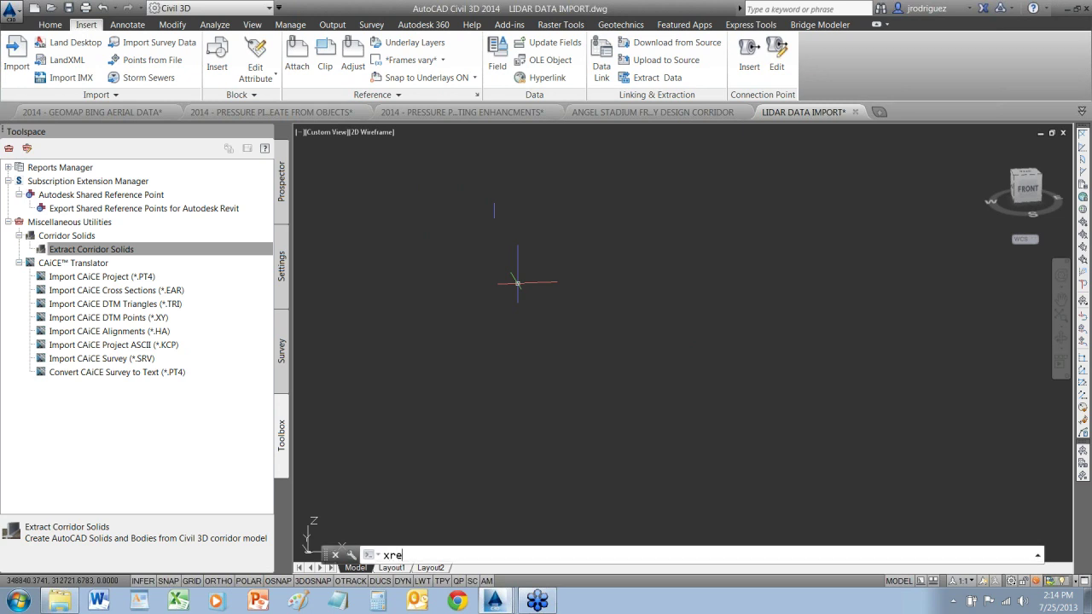
{"action": "key", "text": "Return"}
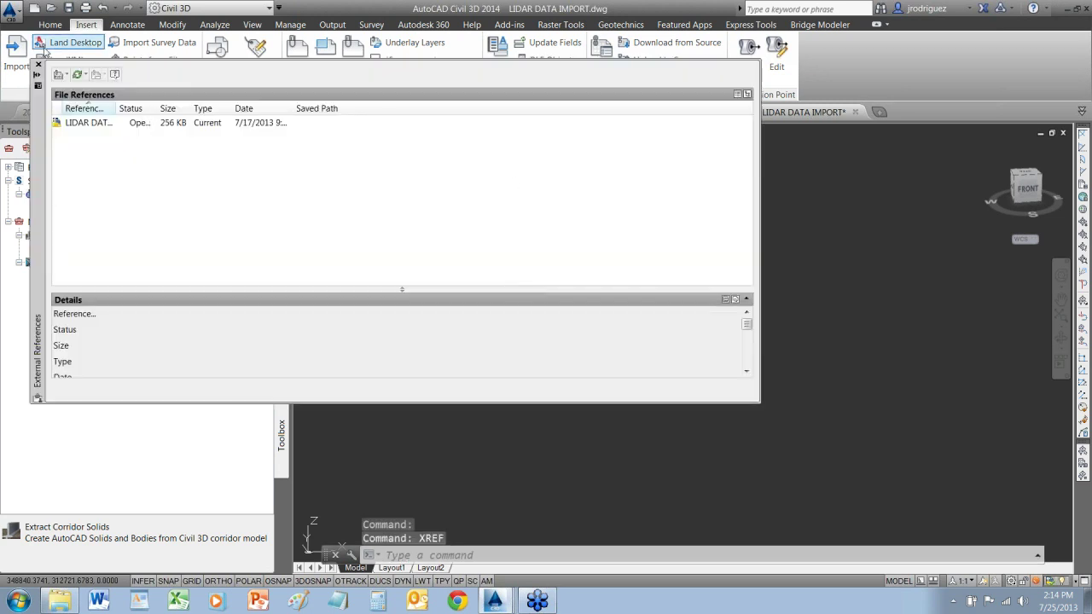
{"action": "left_click", "coordinate": [64, 76]}
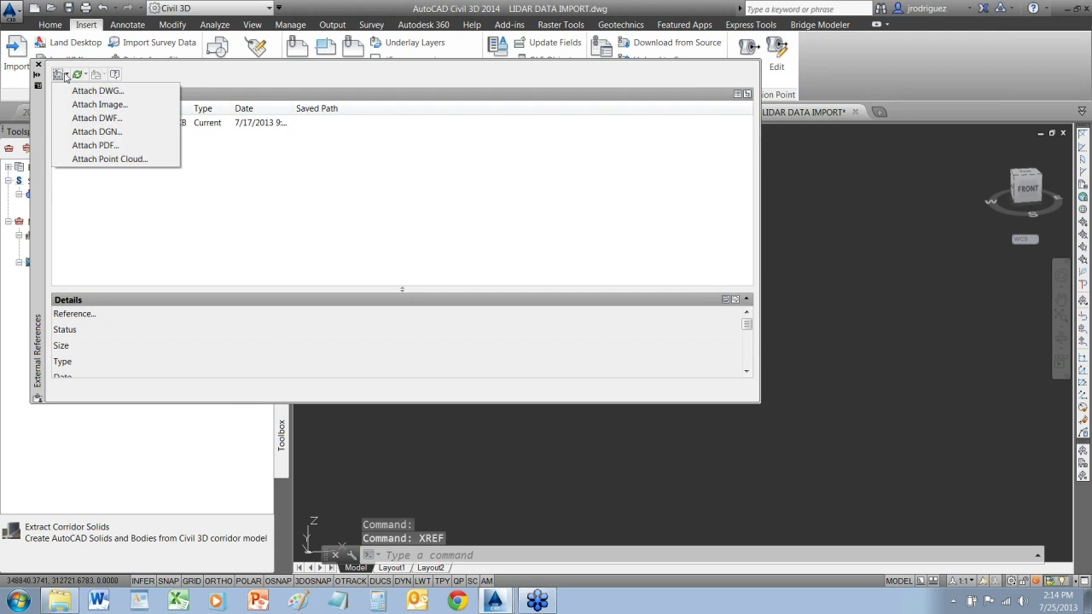
{"action": "left_click", "coordinate": [107, 160]}
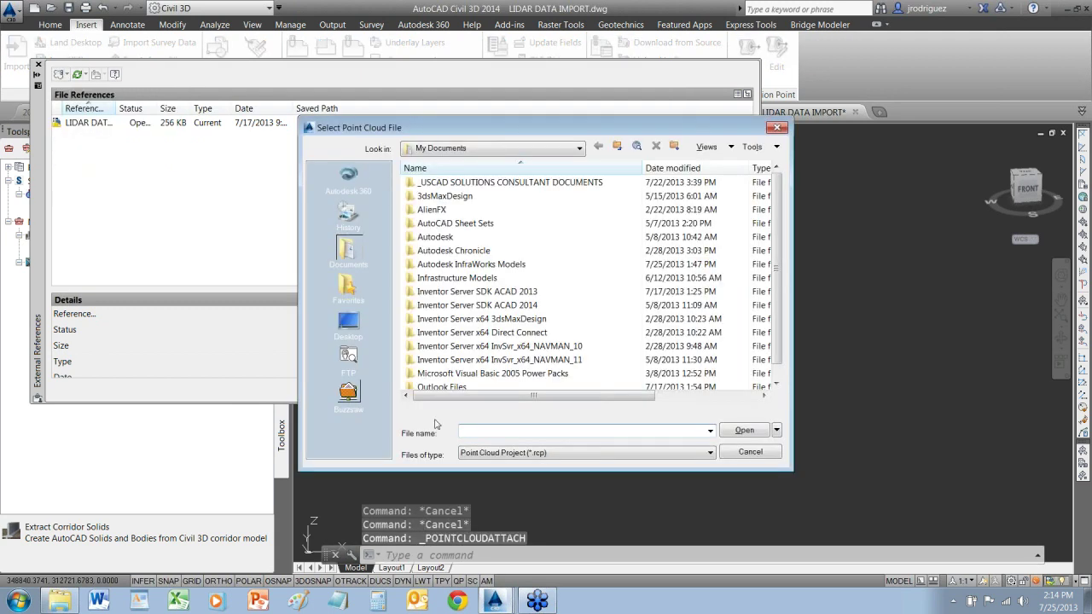
{"action": "left_click", "coordinate": [551, 454]}
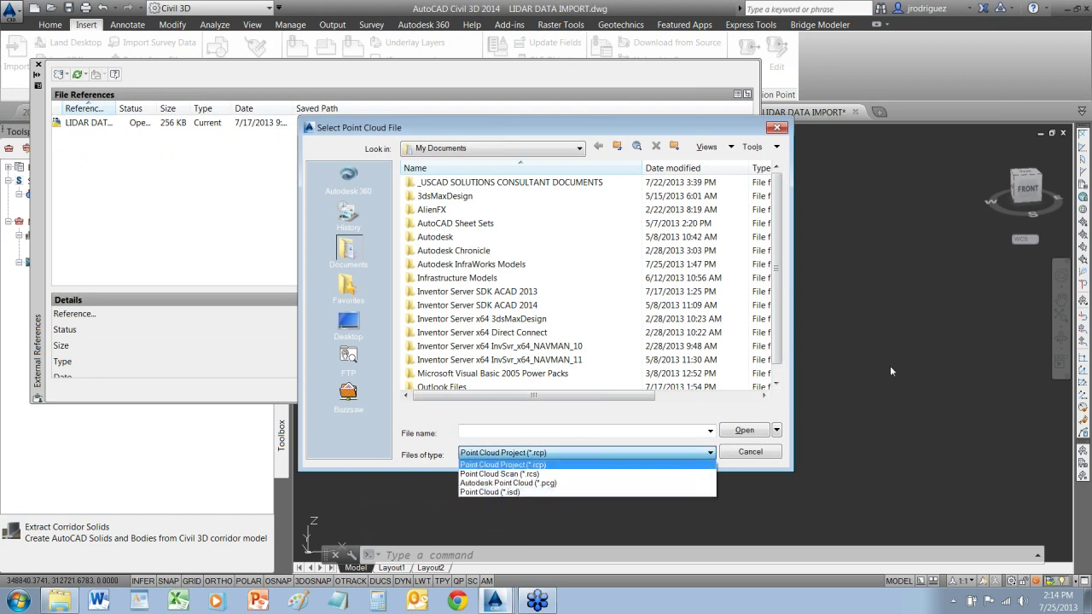
{"action": "left_click", "coordinate": [785, 359]}
{"action": "left_click", "coordinate": [776, 383]}
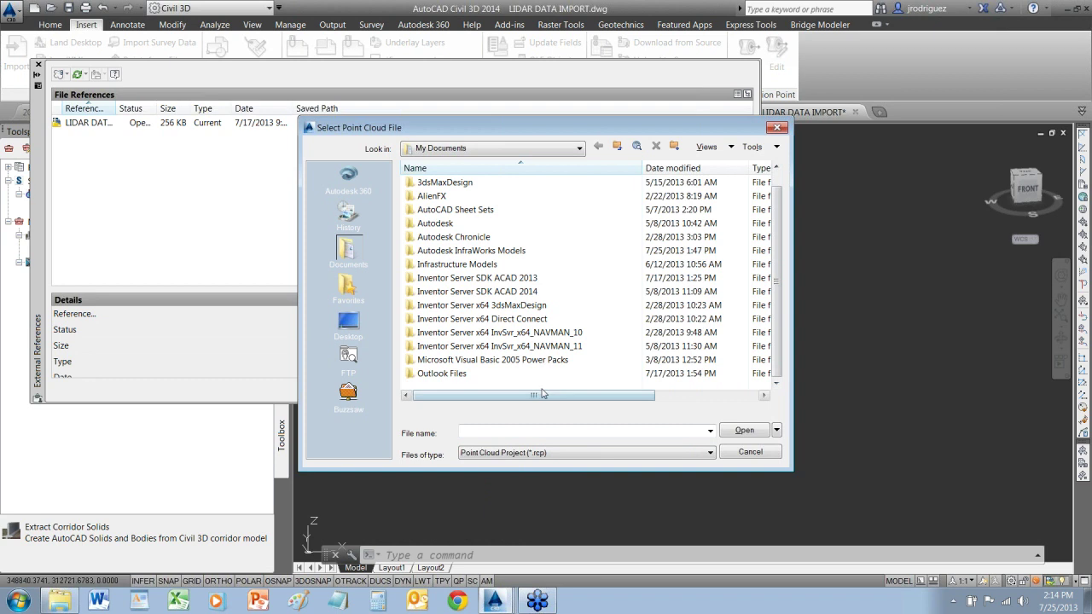
{"action": "left_click", "coordinate": [556, 453]}
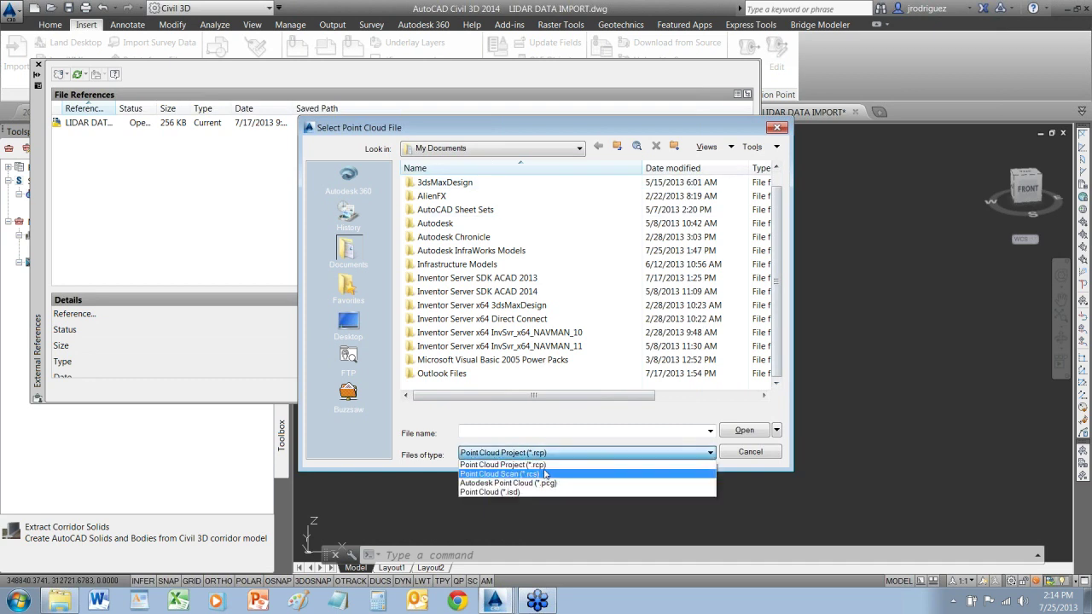
{"action": "left_click", "coordinate": [537, 475]}
Attach Shrewsbury.rcs at 0,0,0 with Specify on-screen unchecked, then close the palette
{"action": "scroll", "coordinate": [777, 358], "scroll_direction": "down", "scroll_amount": 1}
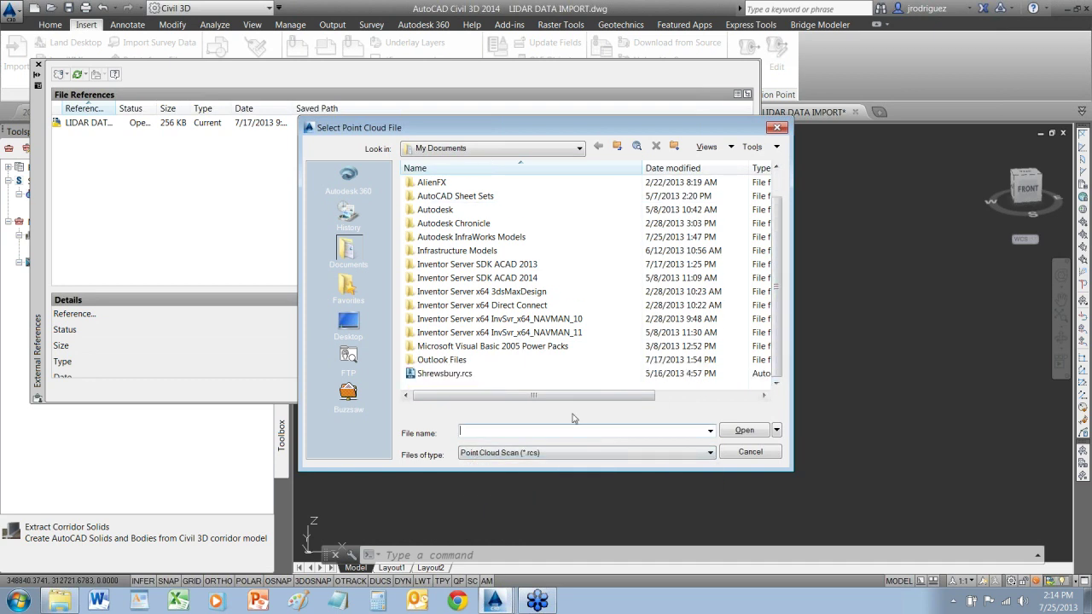
{"action": "left_click", "coordinate": [457, 375]}
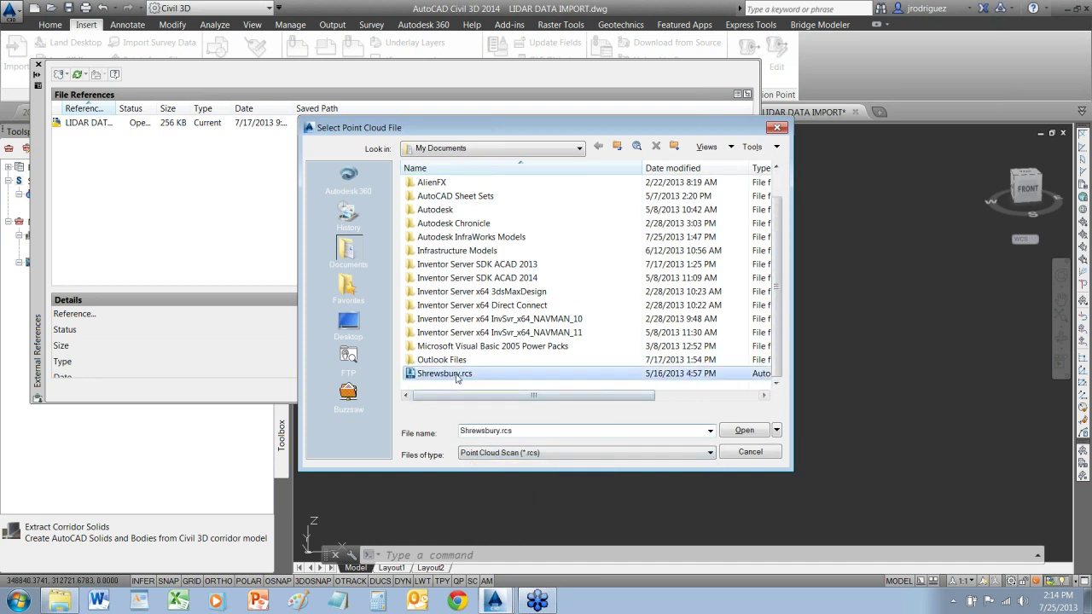
{"action": "left_click", "coordinate": [740, 429]}
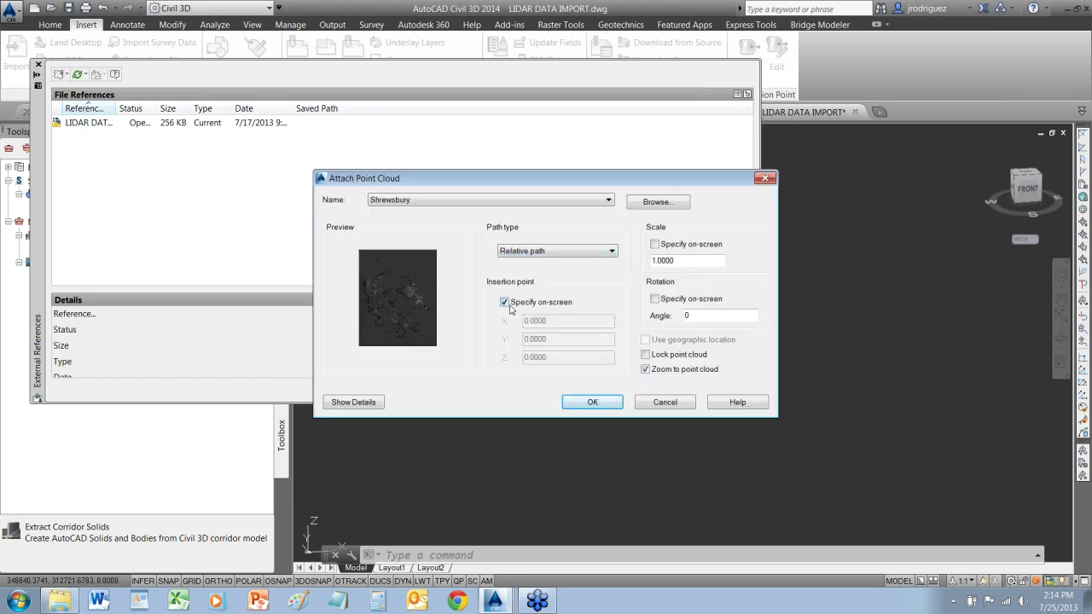
{"action": "left_click", "coordinate": [504, 303]}
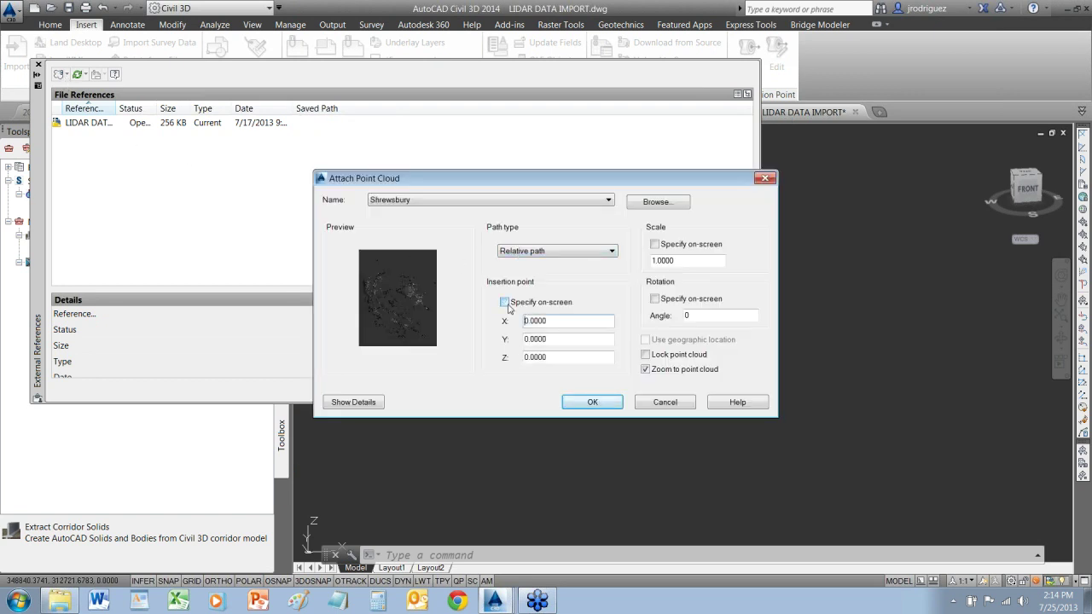
{"action": "left_click", "coordinate": [596, 406]}
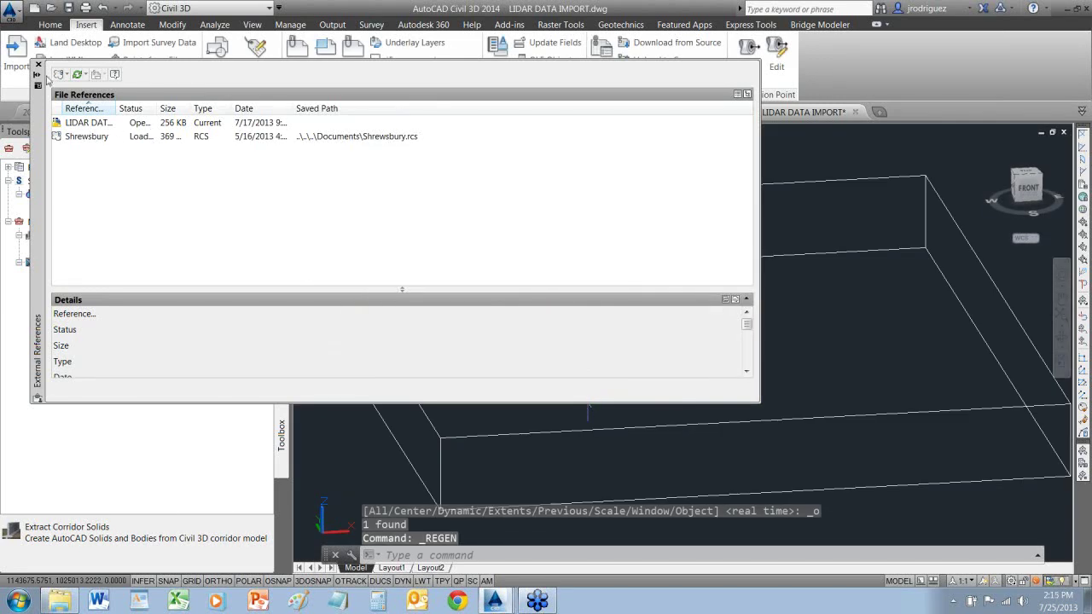
{"action": "left_click", "coordinate": [38, 65]}
Switch to PLAN view, zoom and pan to fit the Shrewsbury scan, and show Prospector
{"action": "type", "text": "p"}
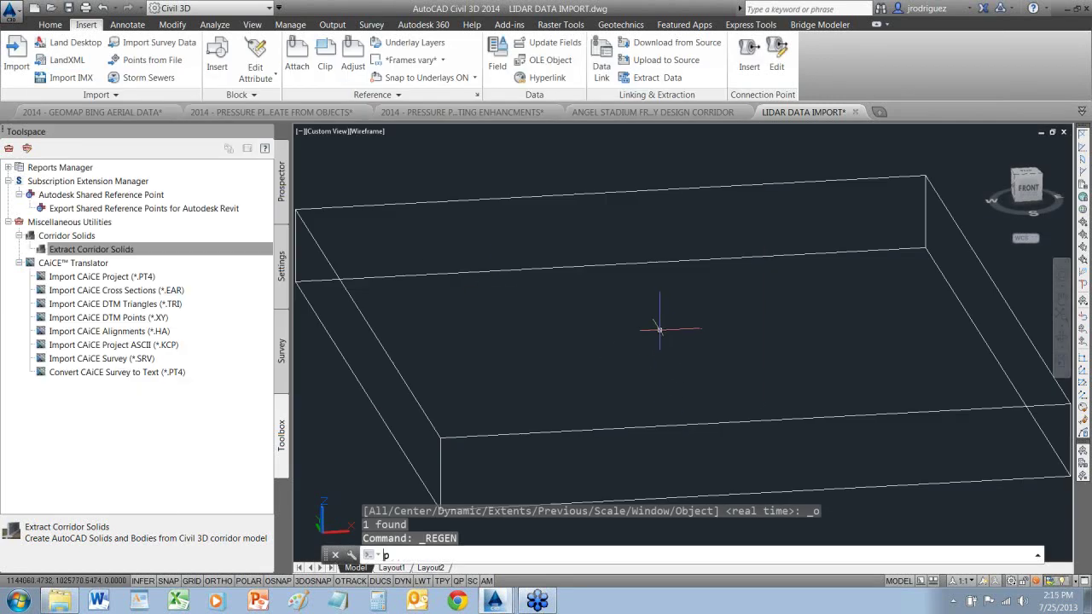
{"action": "type", "text": "lan"}
{"action": "key", "text": "Return"}
{"action": "key", "text": "Return"}
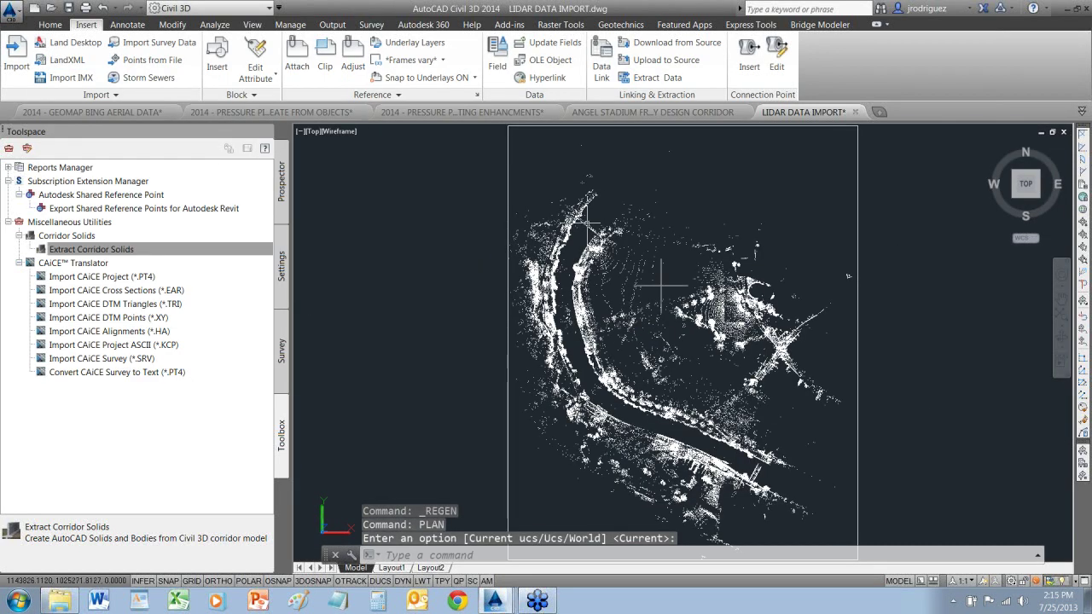
{"action": "scroll", "coordinate": [887, 251], "scroll_direction": "up", "scroll_amount": 5}
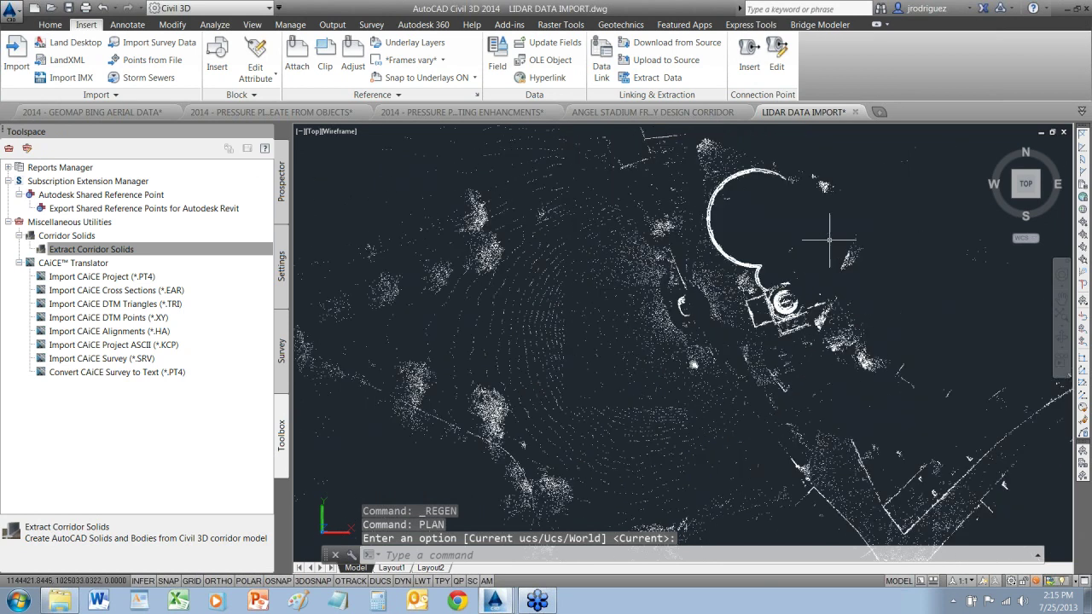
{"action": "scroll", "coordinate": [750, 335], "scroll_direction": "up", "scroll_amount": 3}
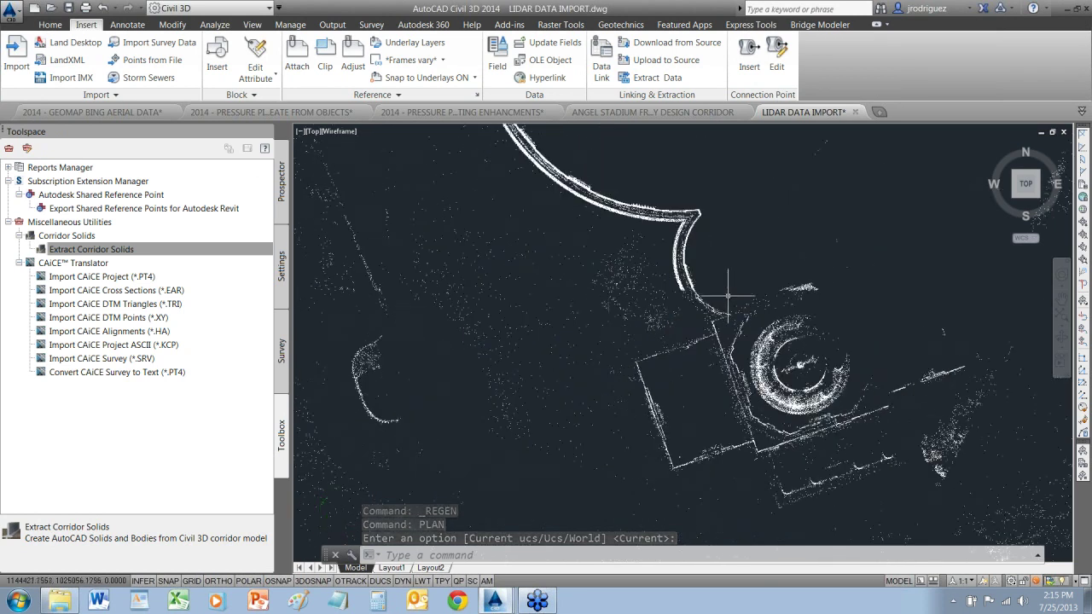
{"action": "scroll", "coordinate": [754, 314], "scroll_direction": "down", "scroll_amount": 5}
{"action": "scroll", "coordinate": [682, 290], "scroll_direction": "down", "scroll_amount": 4}
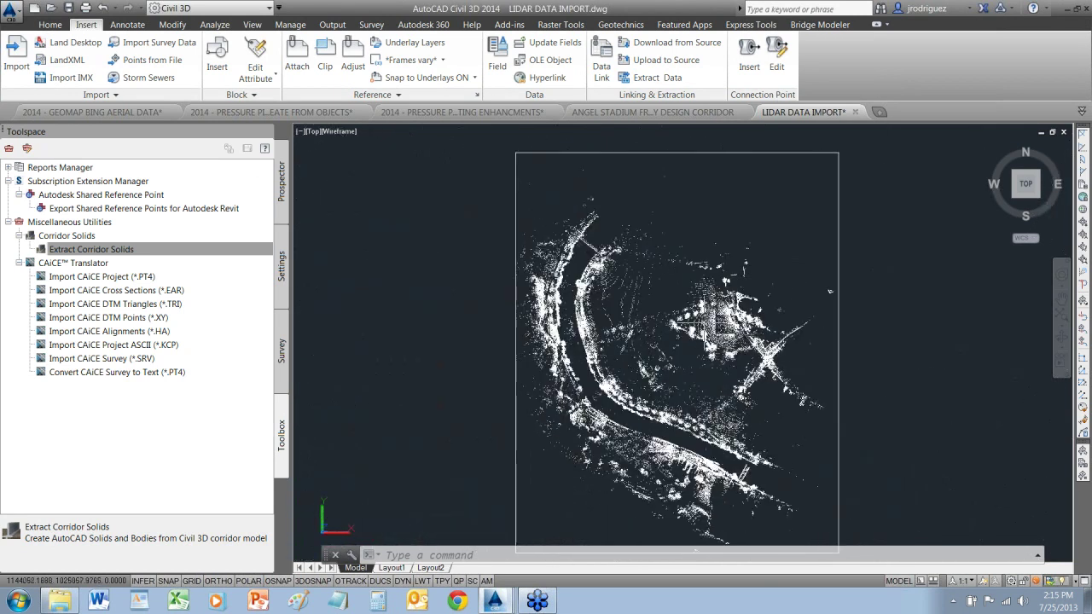
{"action": "middle_click_drag", "start_coordinate": [600, 250], "coordinate": [597, 239]}
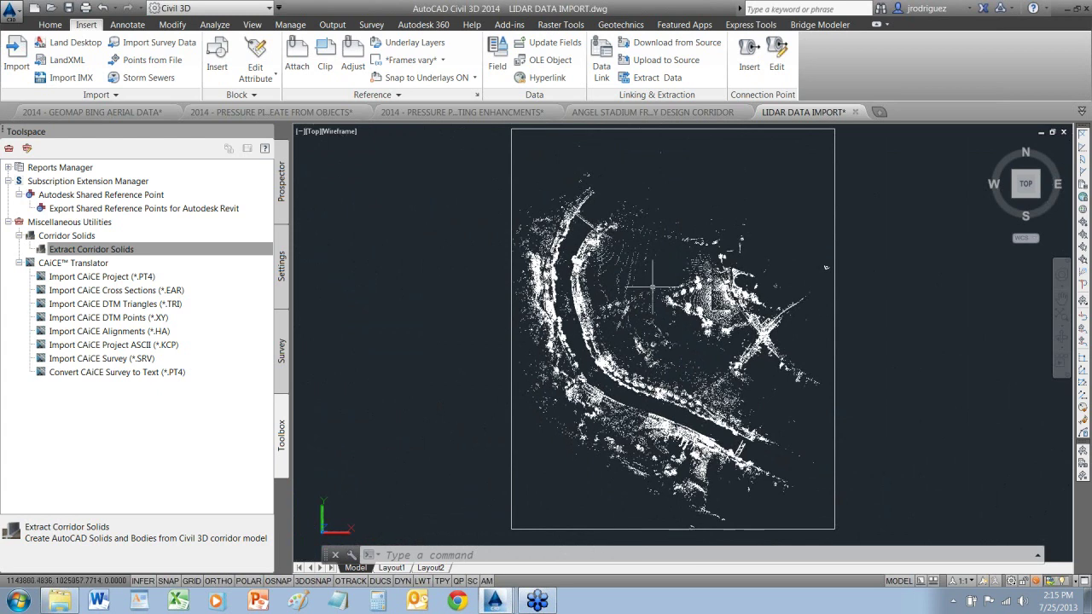
{"action": "left_click", "coordinate": [282, 187]}
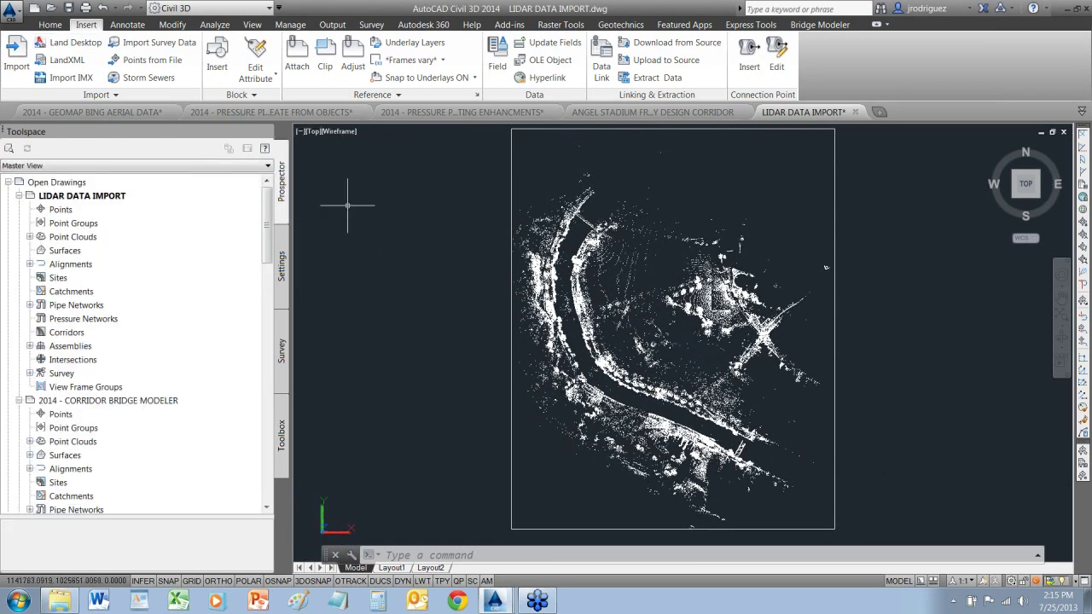
Close LIDAR DATA IMPORT.dwg without saving its changes
{"action": "left_click", "coordinate": [20, 14]}
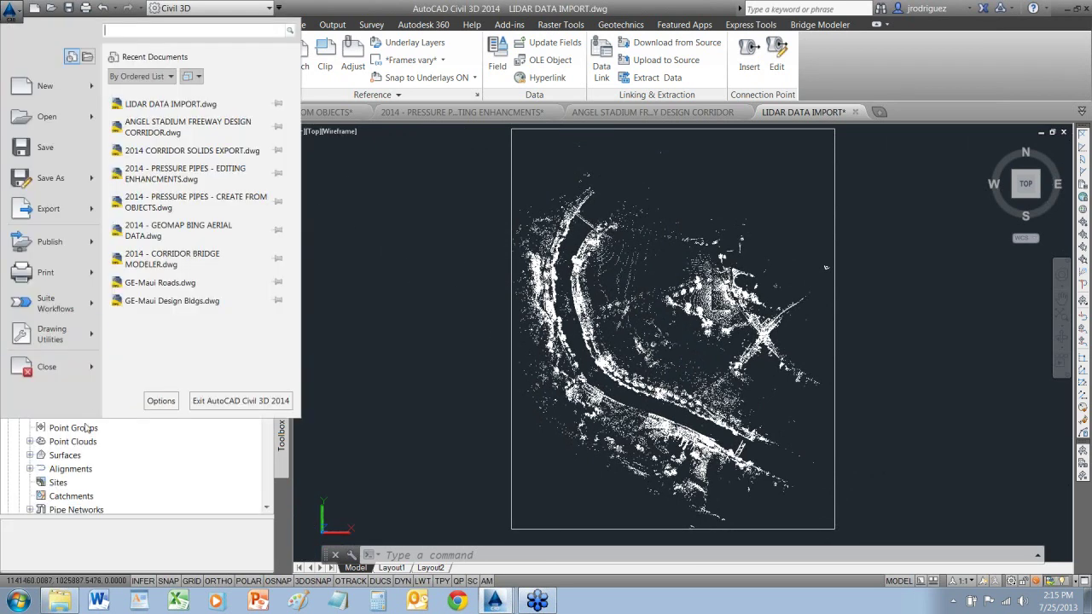
{"action": "left_click", "coordinate": [41, 361]}
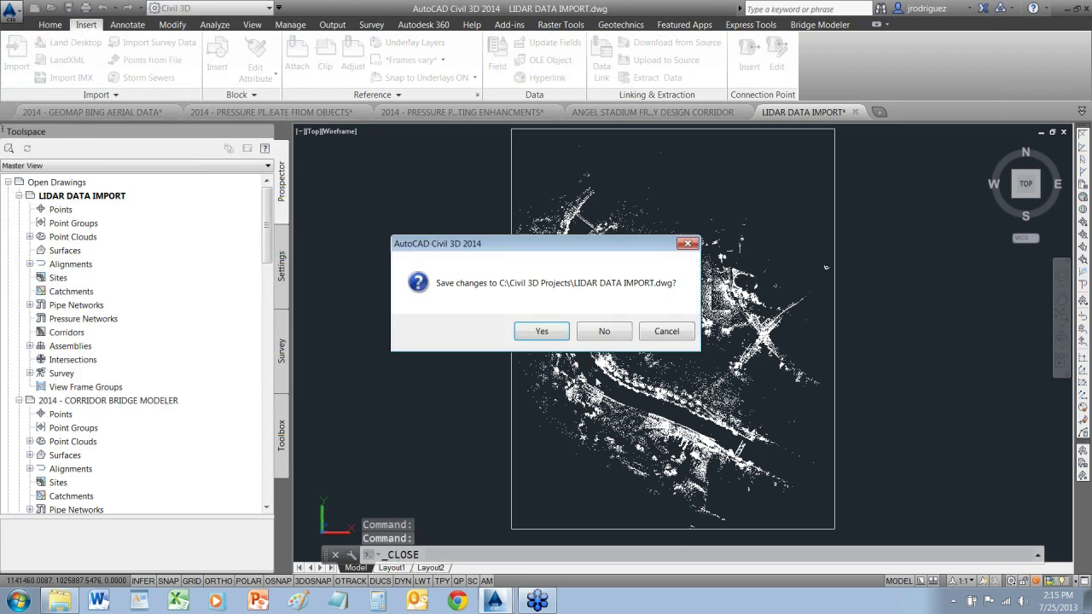
{"action": "left_click", "coordinate": [612, 333]}
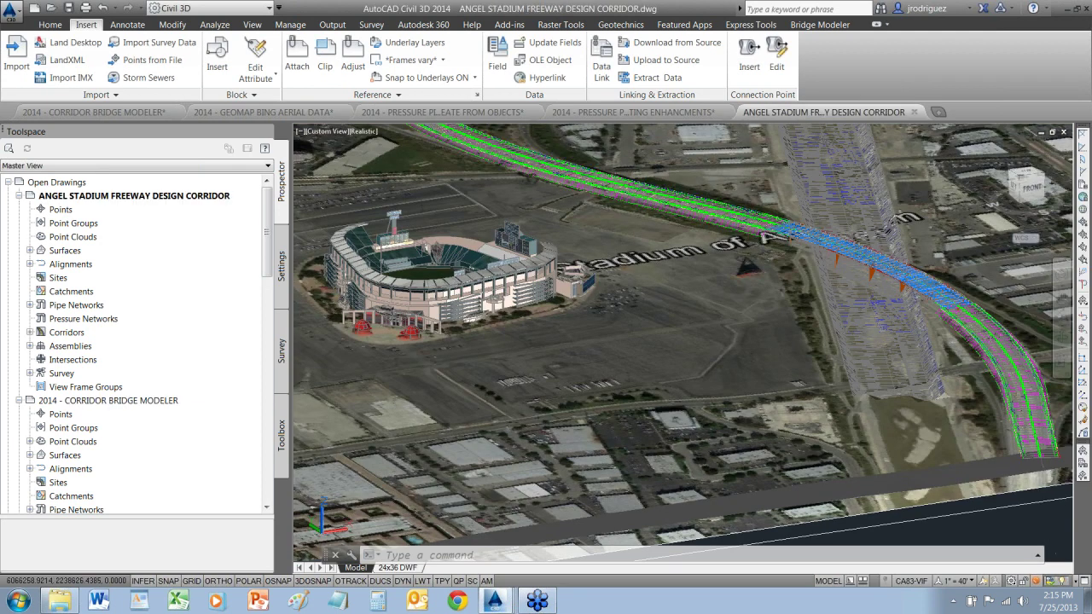
{"action": "left_click", "coordinate": [17, 17]}
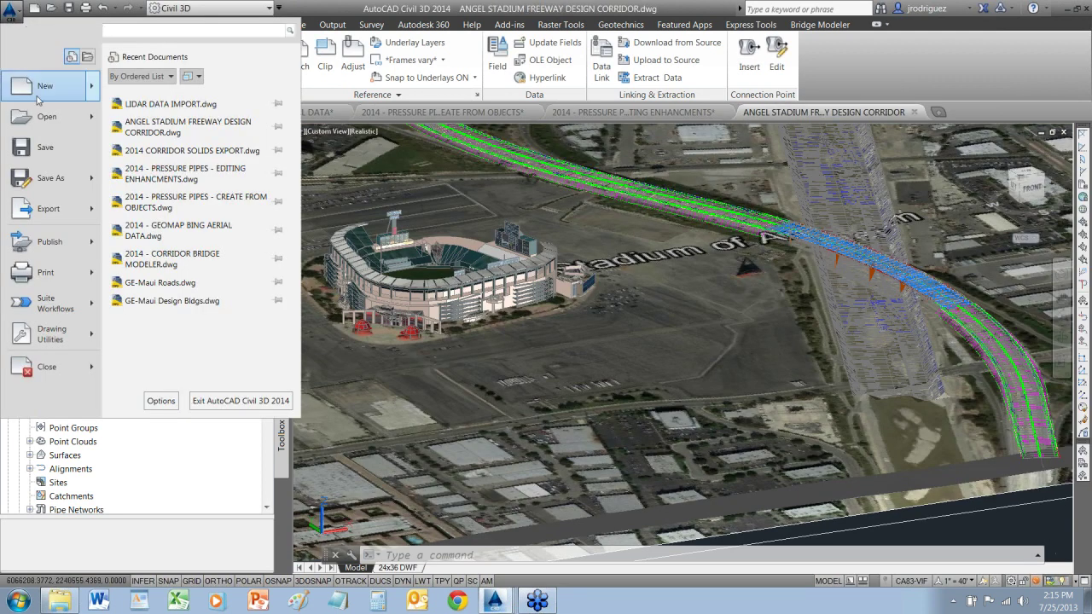
Open 11-IMPORTING LIDAR DATA.dwg from BIM USER GROUP > Presentation Drawings and dismiss the AEC warning
{"action": "left_click", "coordinate": [171, 277]}
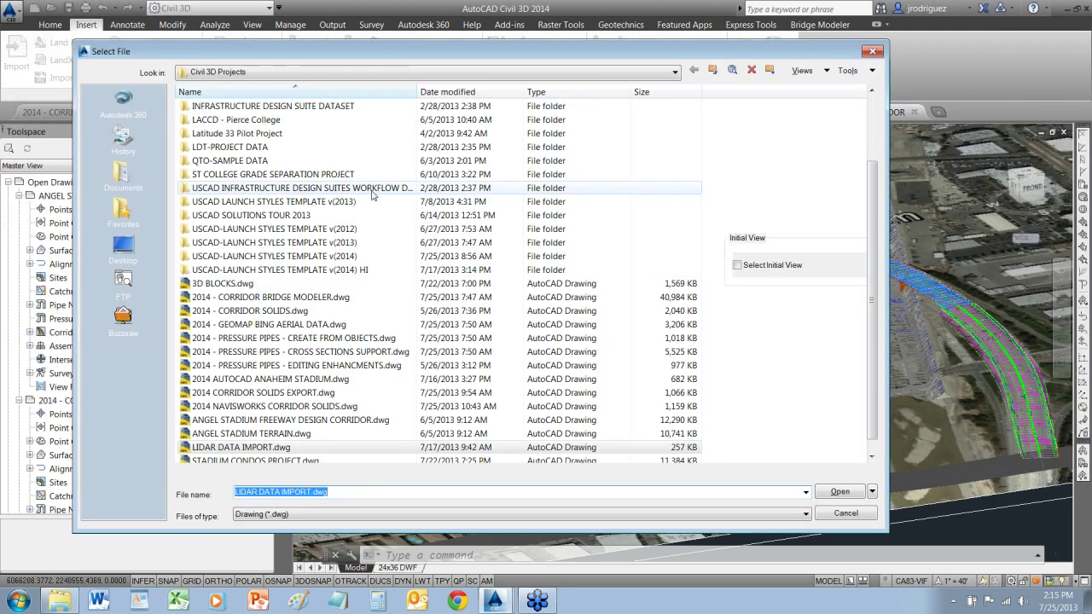
{"action": "left_click_drag", "start_coordinate": [870, 188], "coordinate": [870, 126]}
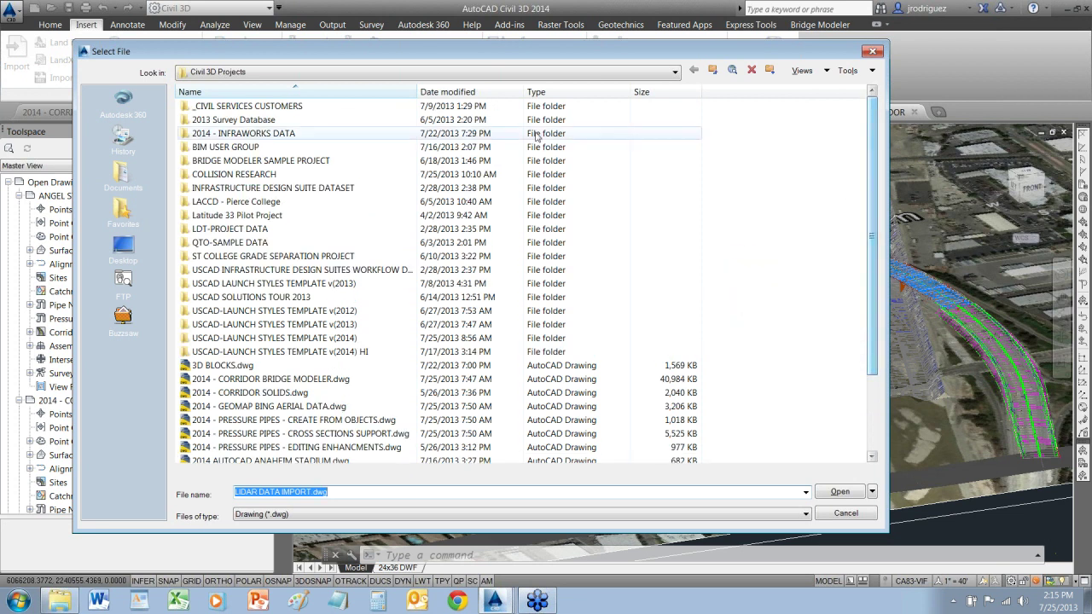
{"action": "double_click", "coordinate": [226, 147]}
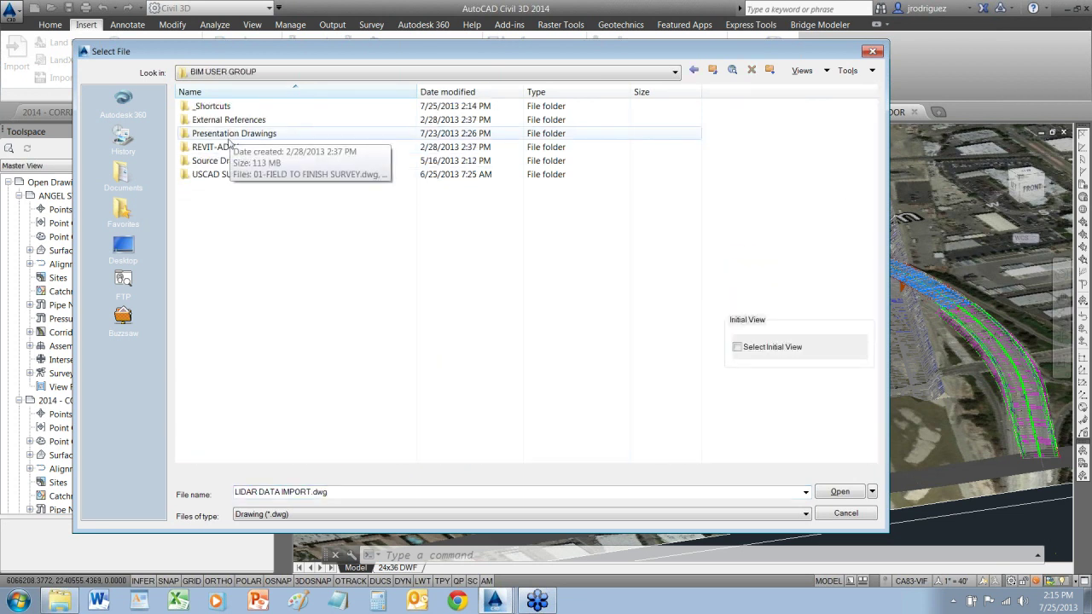
{"action": "double_click", "coordinate": [230, 134]}
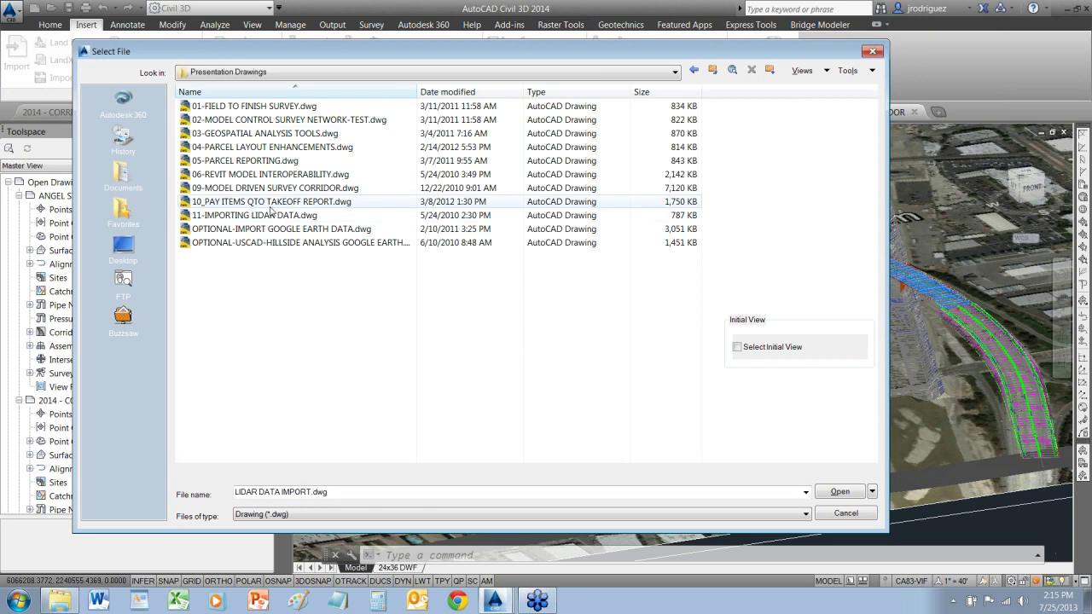
{"action": "left_click", "coordinate": [268, 215]}
{"action": "left_click", "coordinate": [841, 493]}
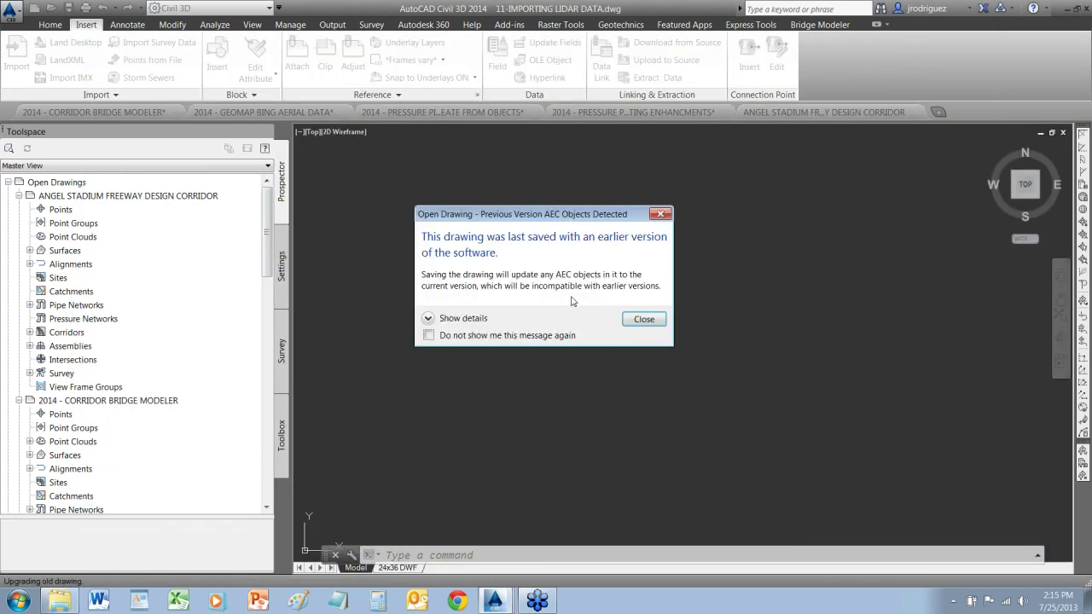
{"action": "left_click", "coordinate": [638, 319]}
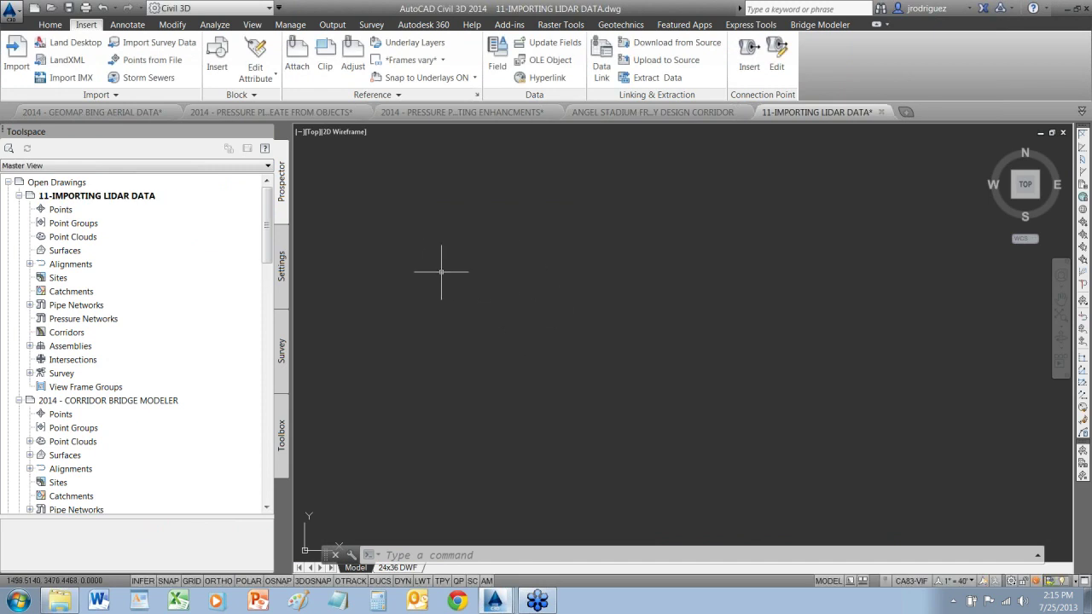
Create a new point cloud named TERRAIN using the Elevation Ranges style
{"action": "left_click", "coordinate": [63, 241]}
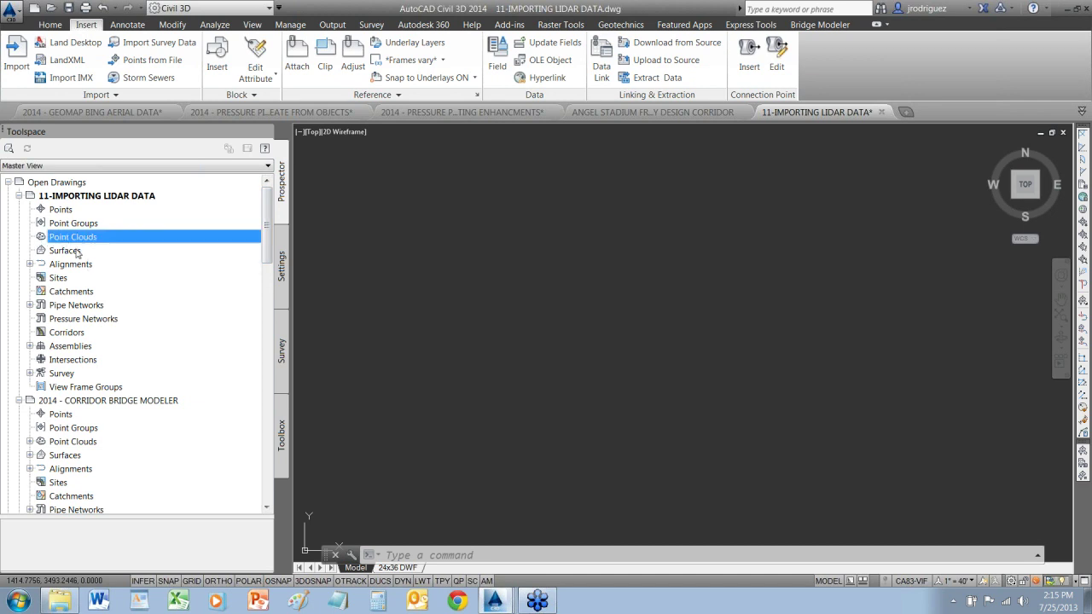
{"action": "right_click", "coordinate": [82, 243]}
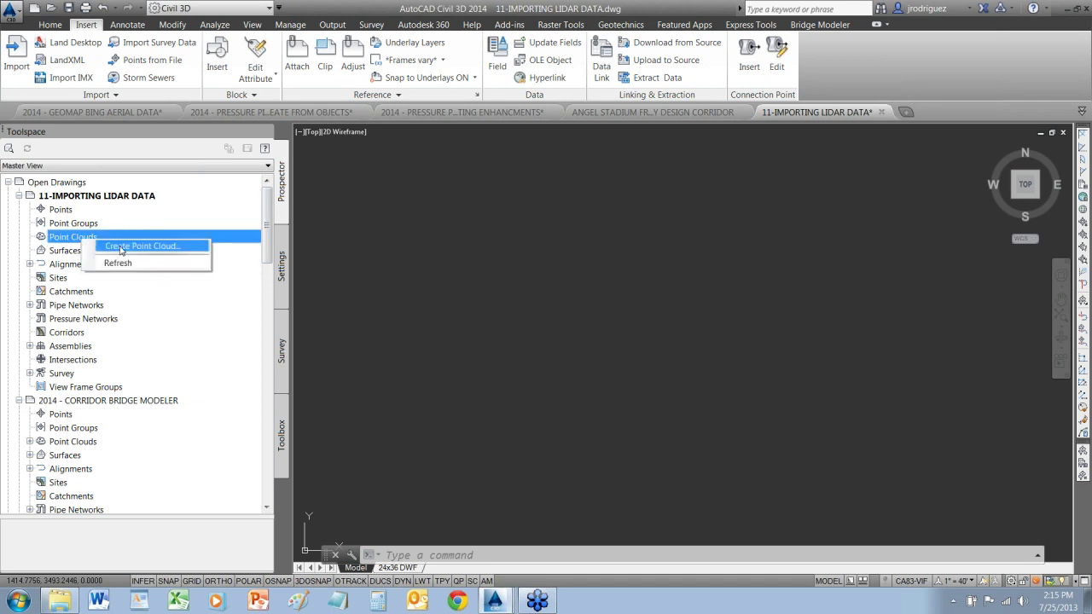
{"action": "left_click", "coordinate": [119, 245]}
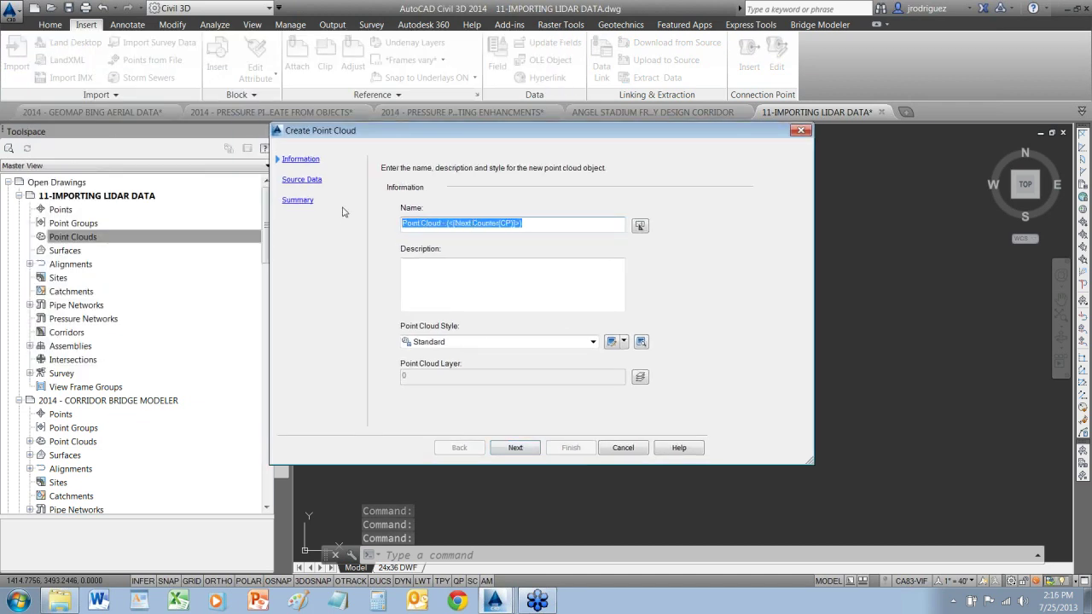
{"action": "type", "text": "TERRAIN"}
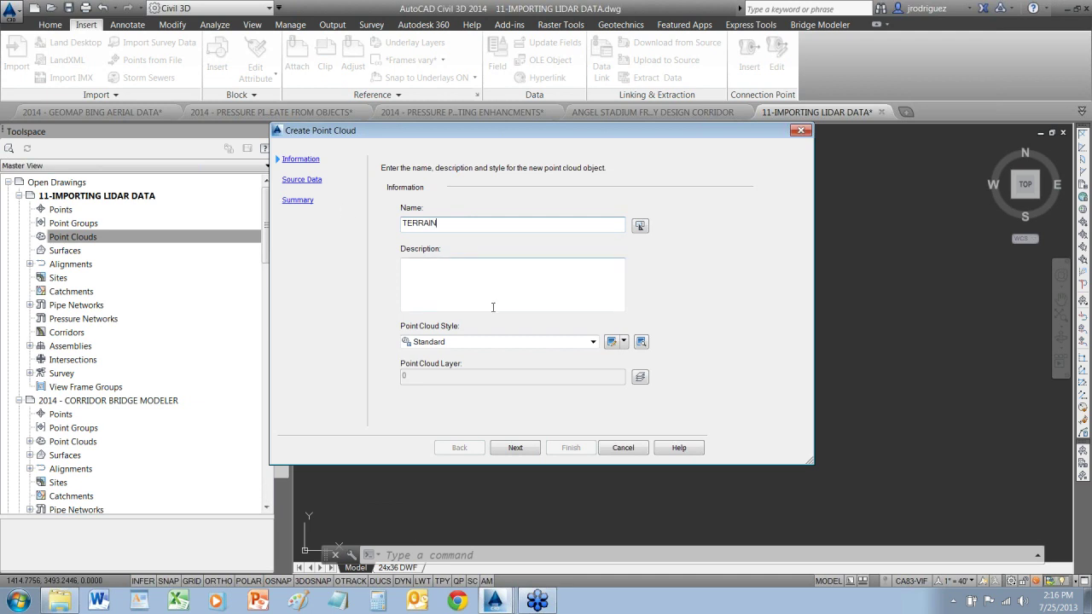
{"action": "left_click", "coordinate": [467, 342]}
{"action": "left_click", "coordinate": [456, 374]}
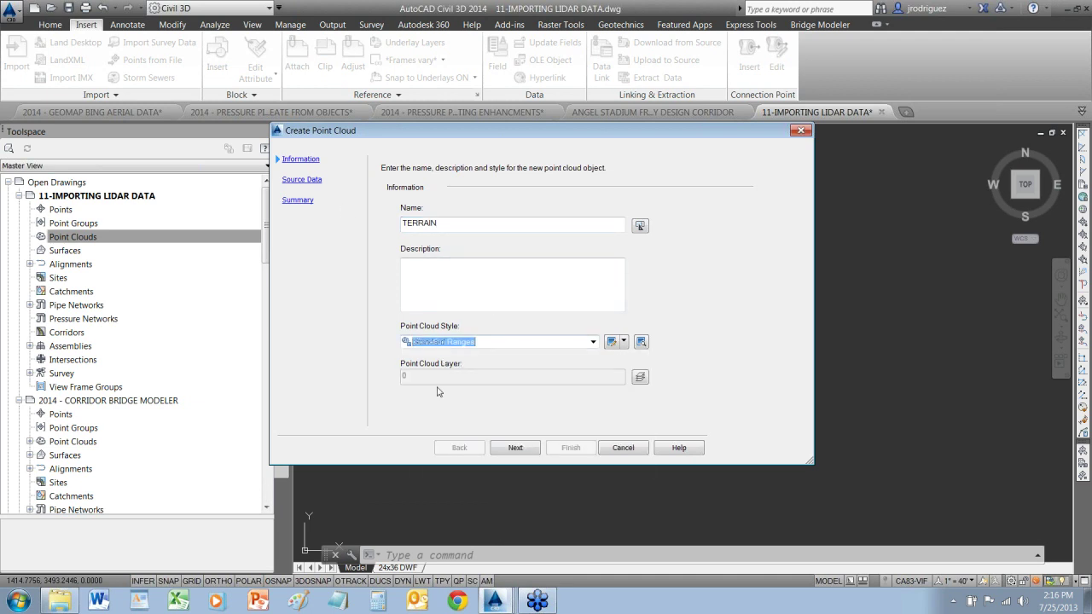
{"action": "left_click", "coordinate": [515, 447]}
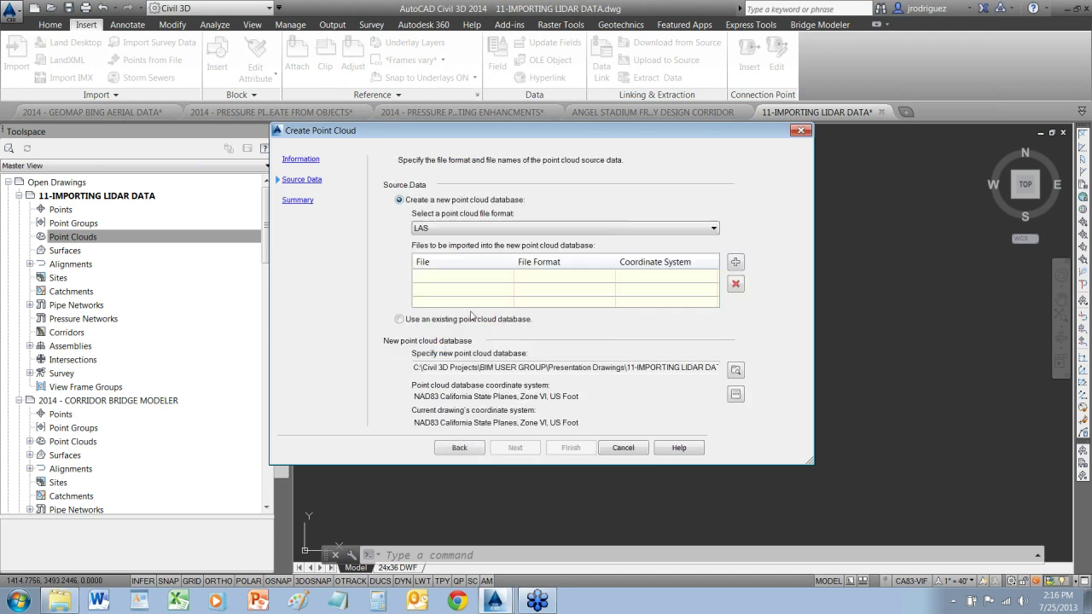
Base TERRAIN on the existing 11-IMPORTING LIDAR DATA_EXISTING TERRAIN.isd database and finish it
{"action": "left_click", "coordinate": [461, 230]}
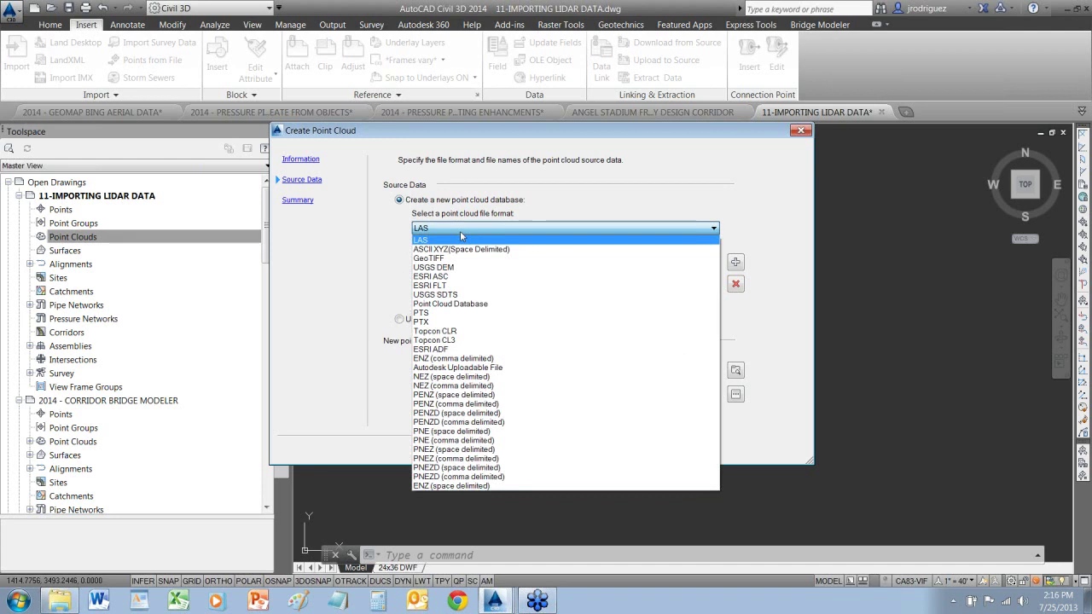
{"action": "left_click", "coordinate": [438, 241]}
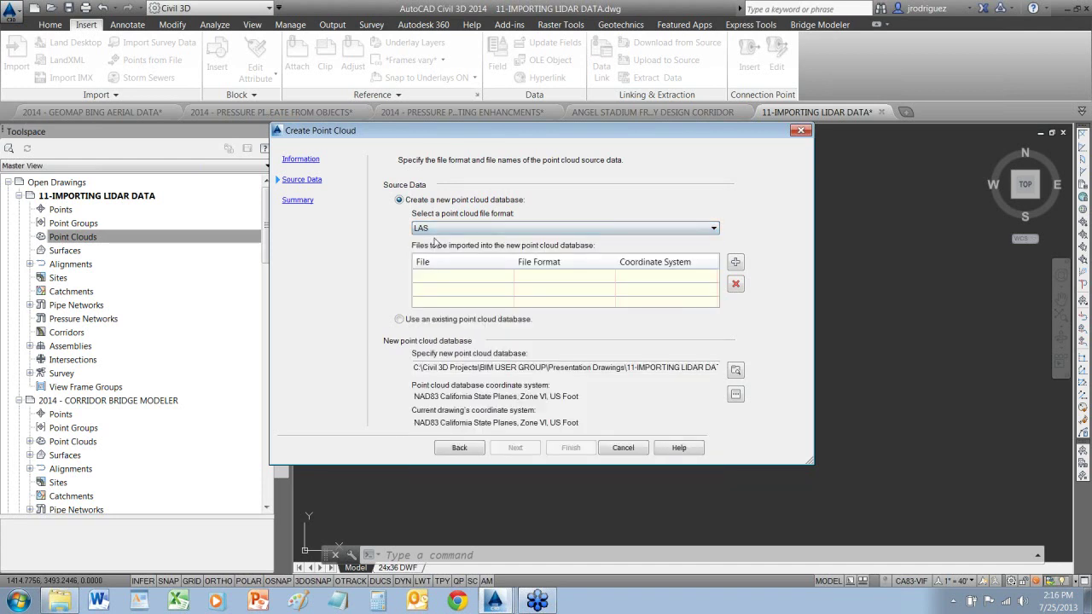
{"action": "left_click", "coordinate": [398, 319]}
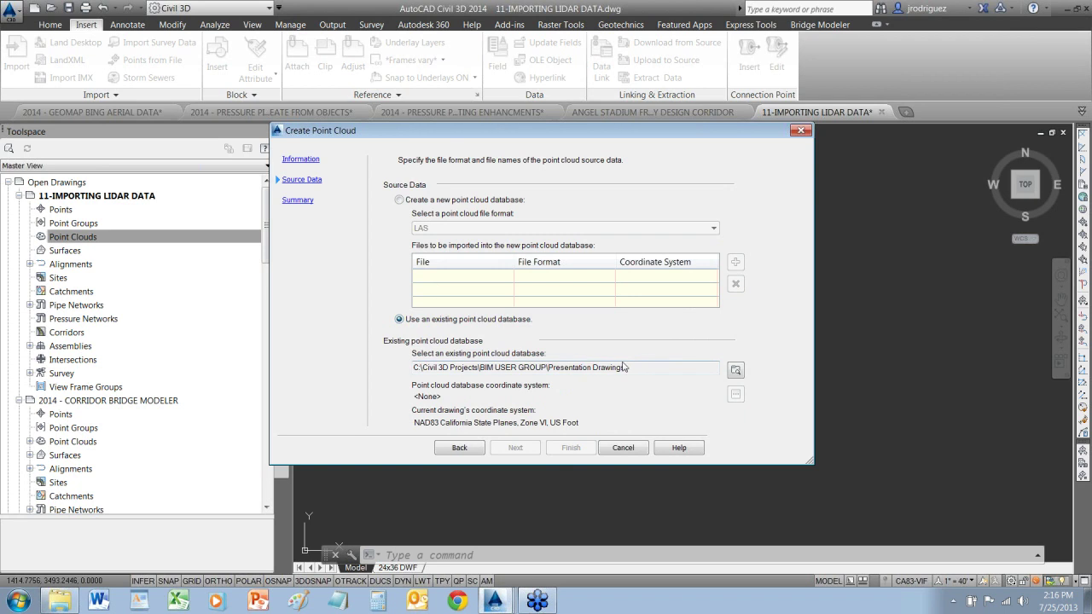
{"action": "left_click", "coordinate": [736, 370]}
{"action": "left_click", "coordinate": [309, 91]}
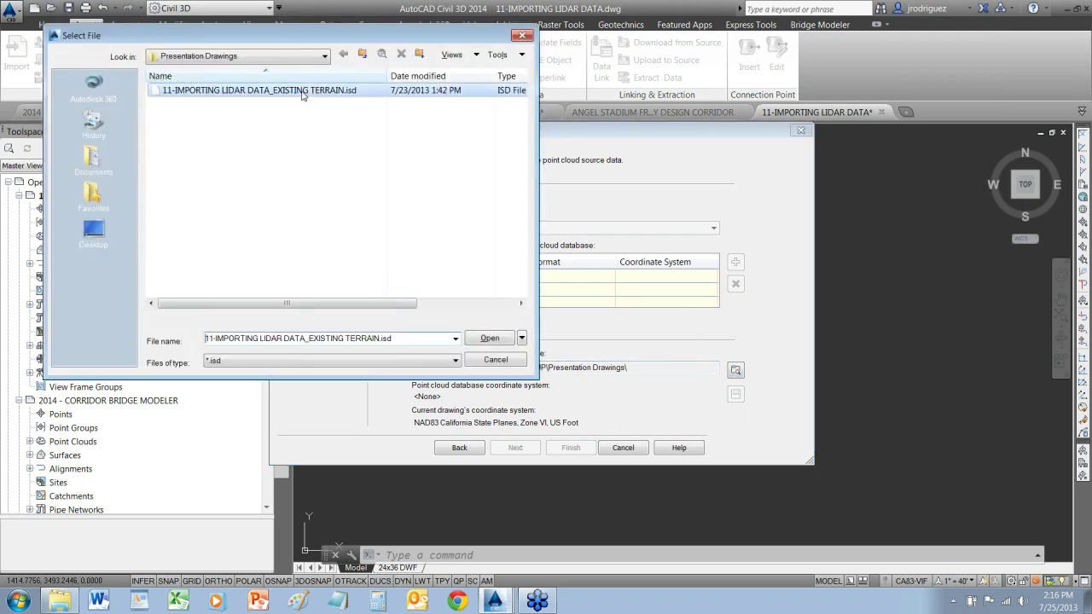
{"action": "left_click", "coordinate": [488, 338]}
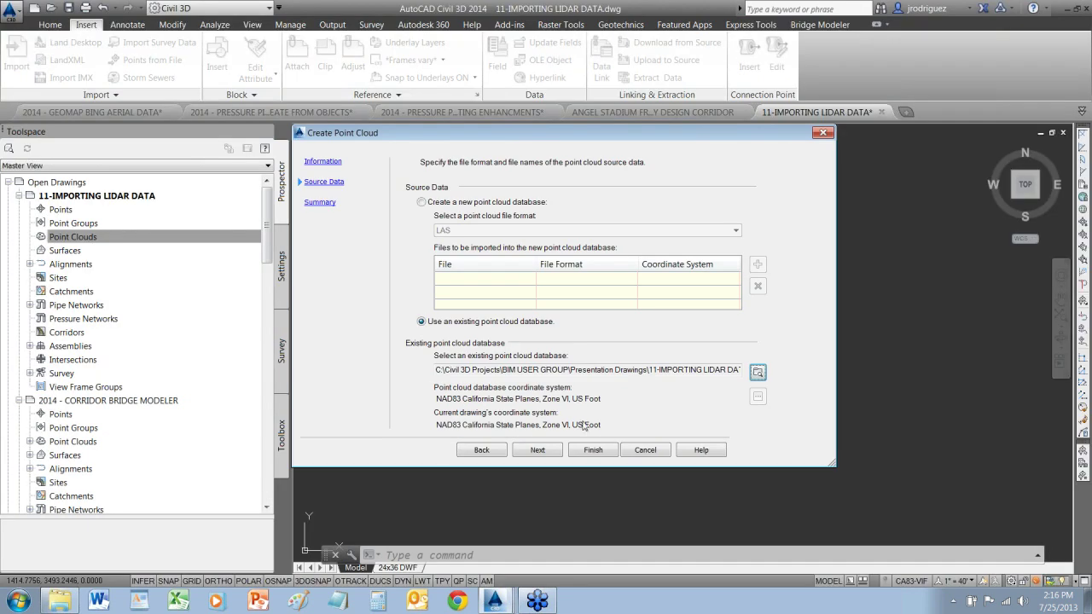
{"action": "left_click", "coordinate": [546, 450]}
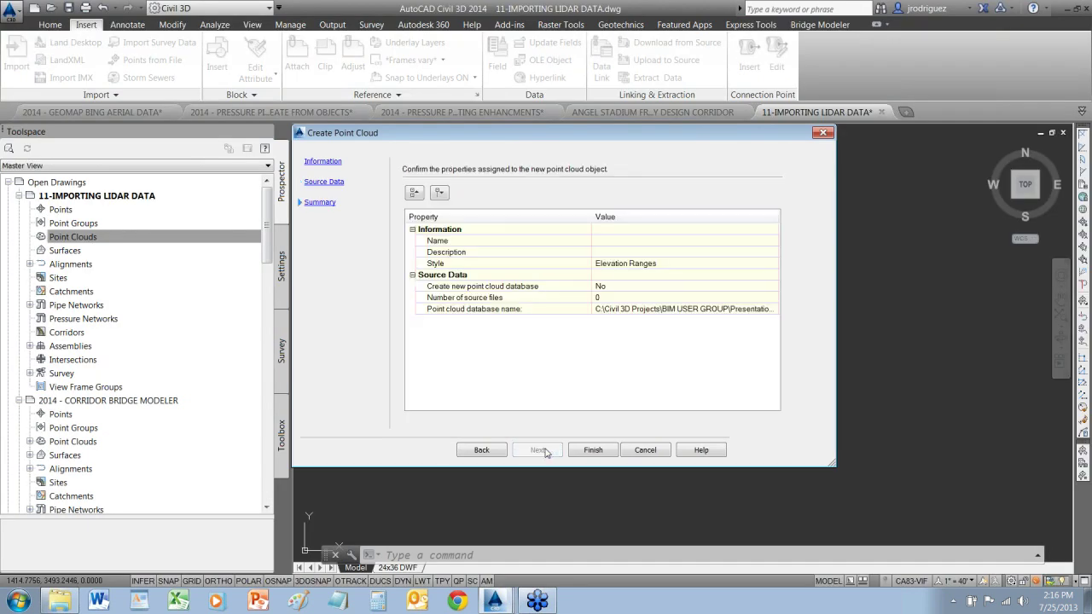
{"action": "left_click", "coordinate": [593, 450]}
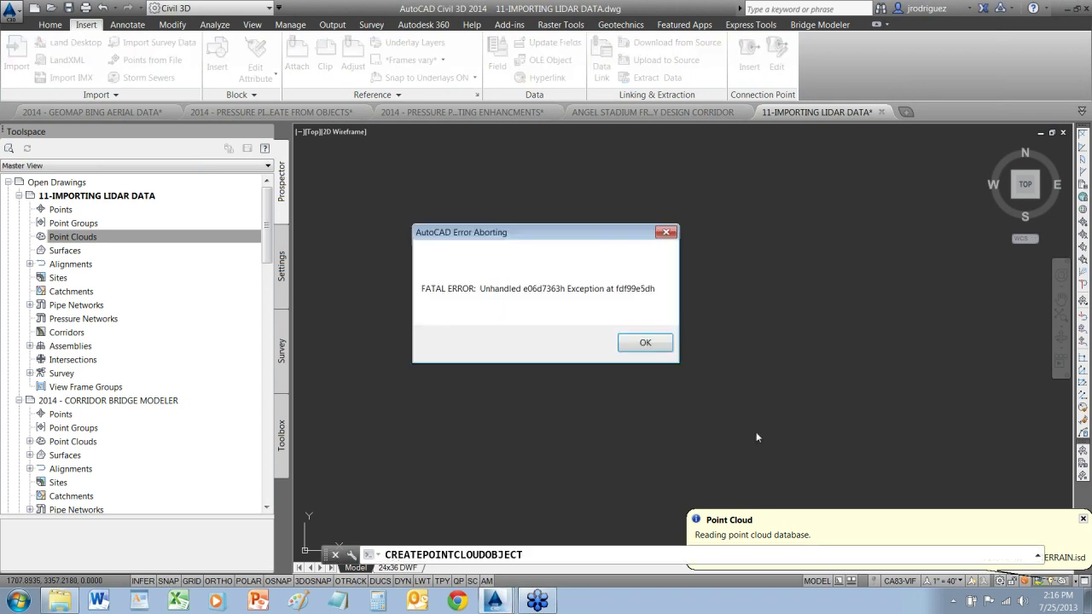
Acknowledge the fatal error, decline saving both drawings, and close the error report and Explorer
{"action": "left_click", "coordinate": [645, 346]}
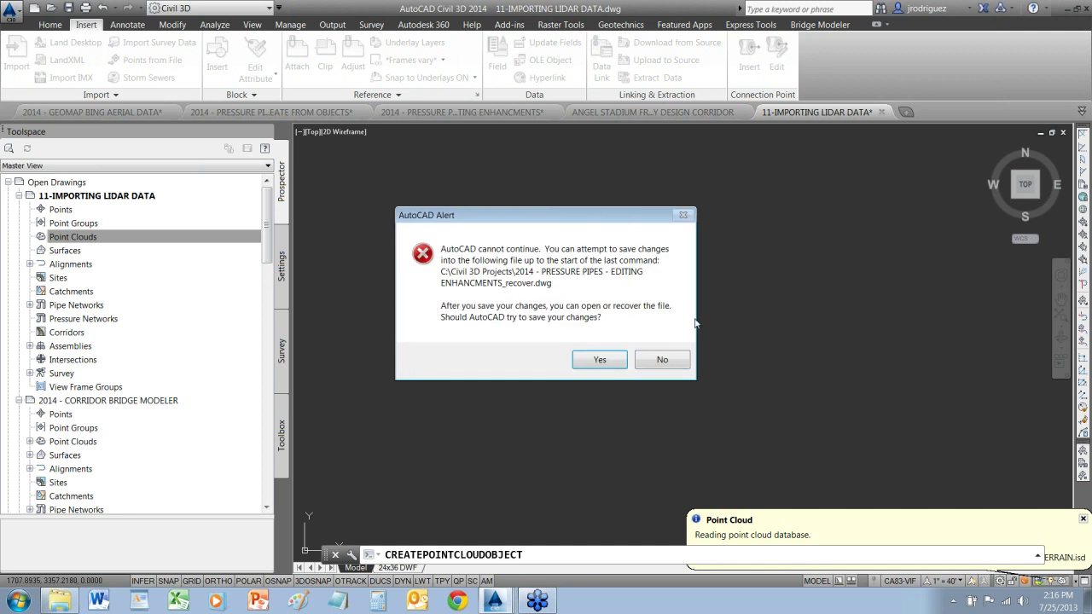
{"action": "left_click", "coordinate": [671, 363]}
{"action": "left_click", "coordinate": [670, 363]}
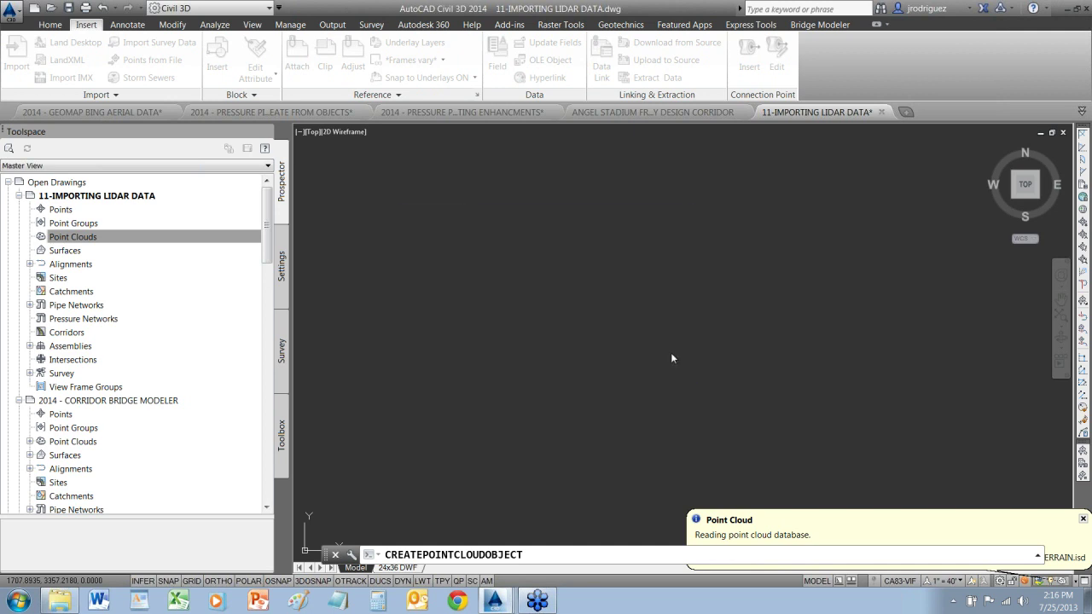
{"action": "left_click", "coordinate": [678, 100]}
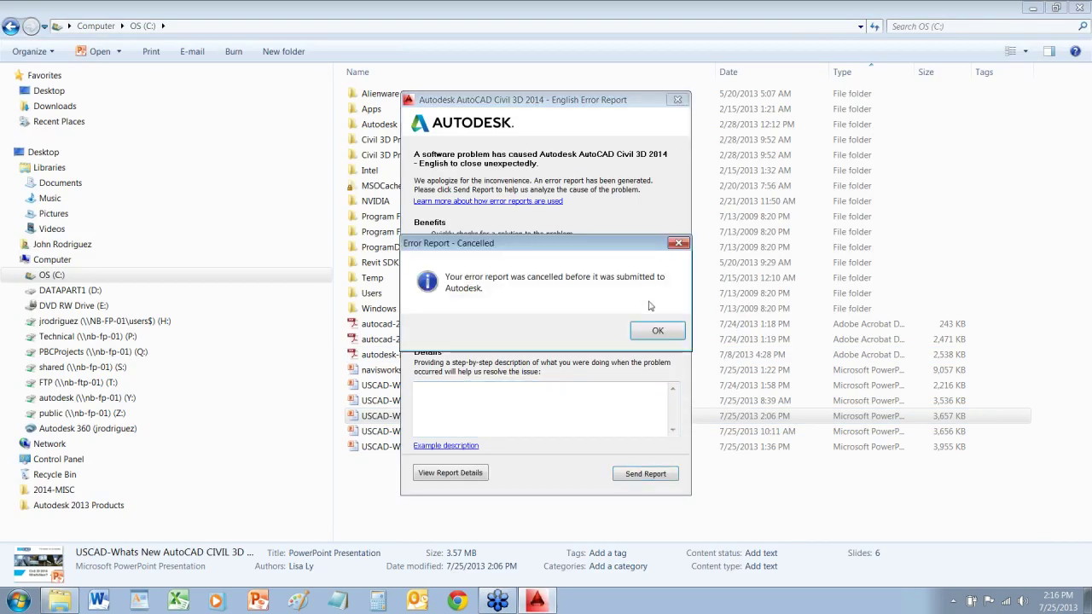
{"action": "left_click", "coordinate": [650, 331]}
{"action": "left_click", "coordinate": [1079, 7]}
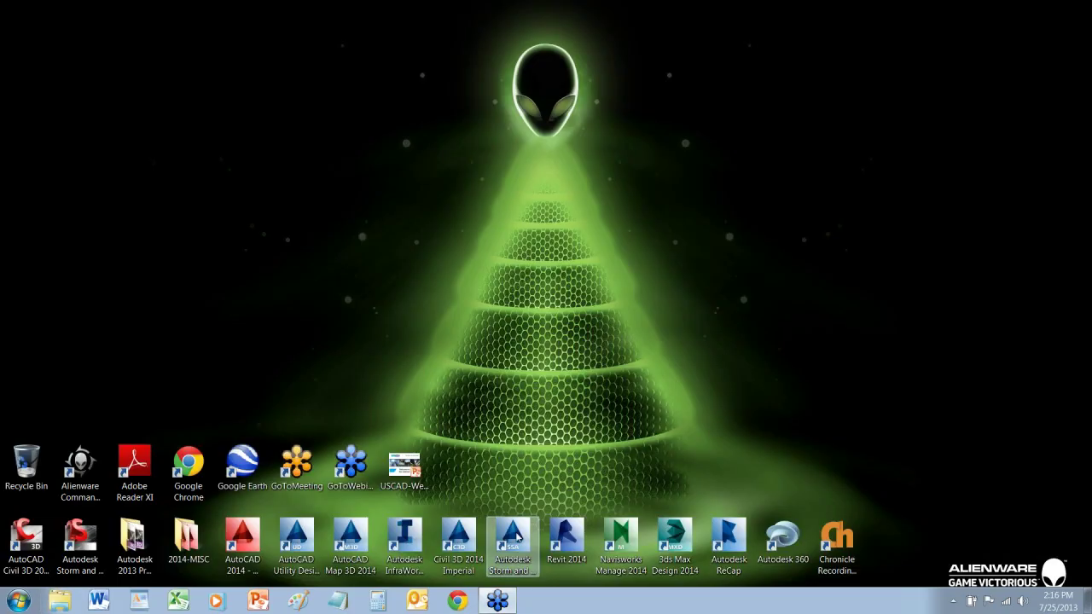
Relaunch Civil 3D 2014 Imperial, dismiss drawing recovery, and close the blank Drawing1
{"action": "double_click", "coordinate": [458, 543]}
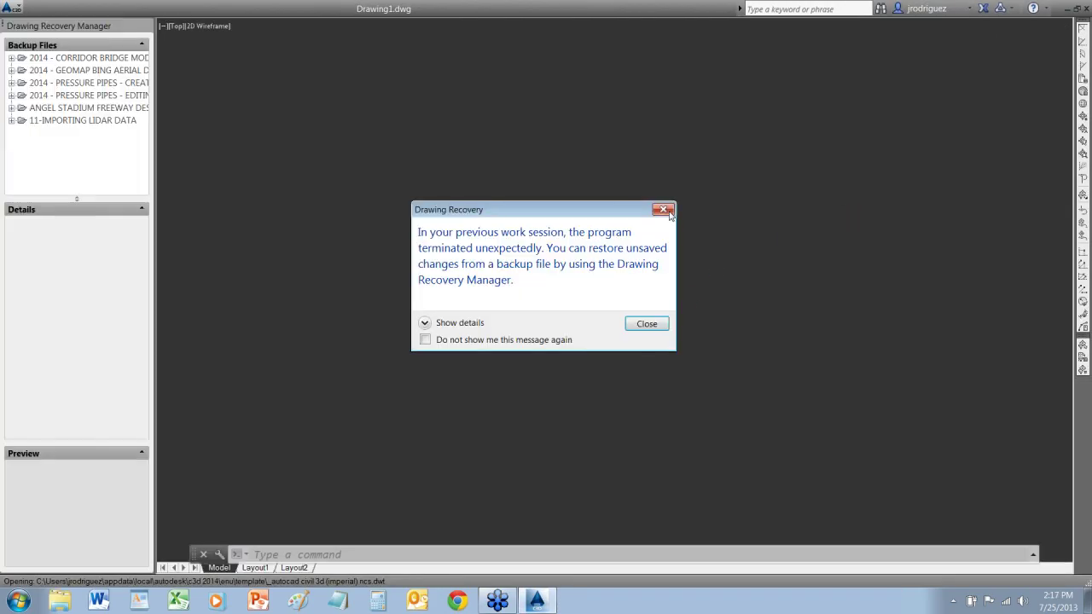
{"action": "left_click", "coordinate": [647, 324]}
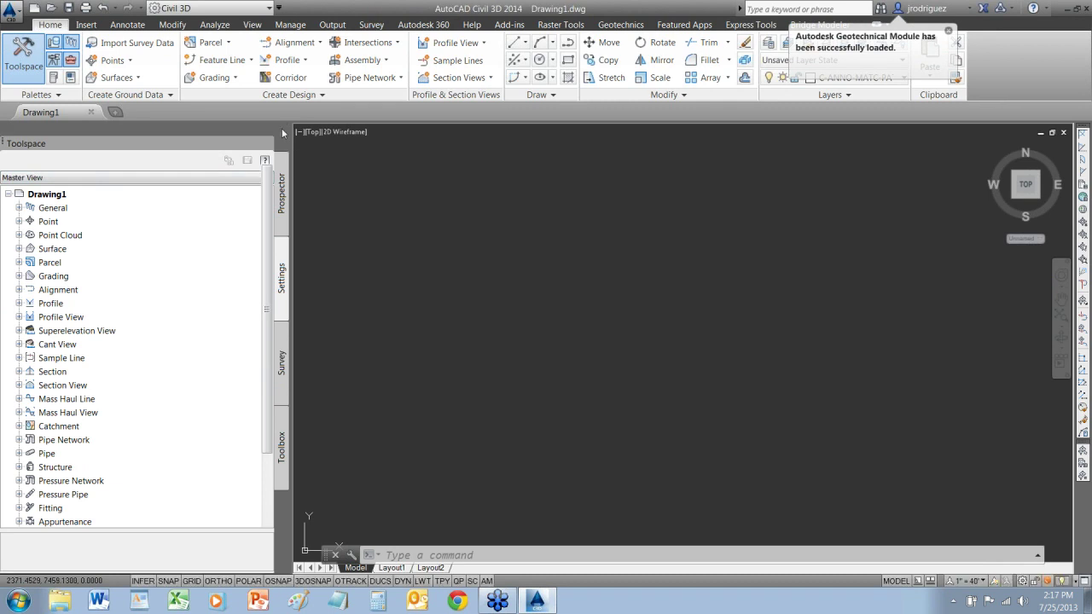
{"action": "left_click", "coordinate": [282, 131]}
{"action": "left_click", "coordinate": [17, 12]}
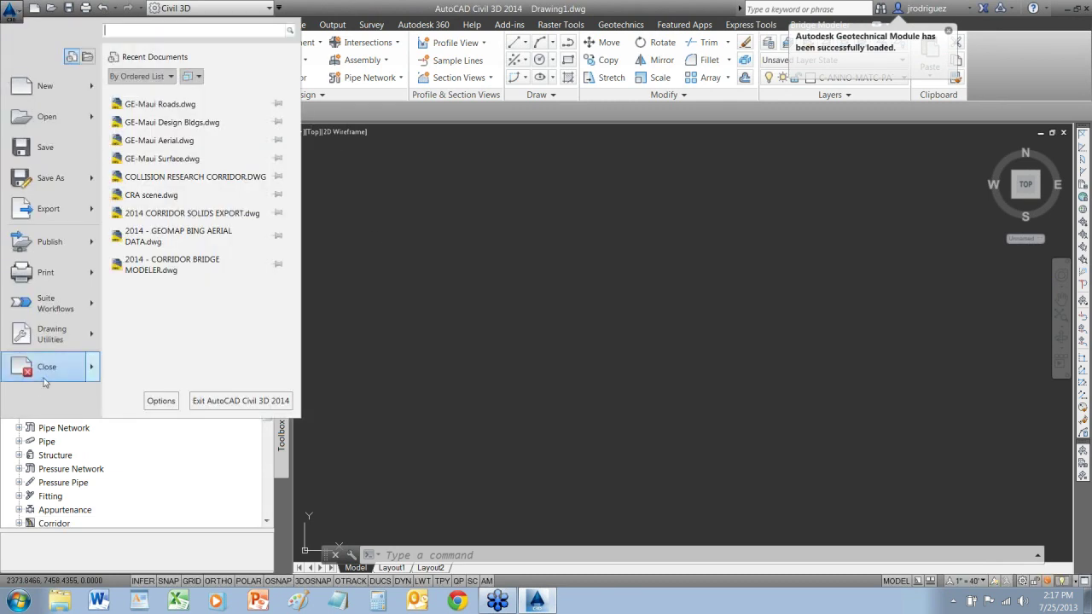
{"action": "left_click", "coordinate": [43, 375]}
Reopen 11-IMPORTING LIDAR DATA.dwg and dismiss the earlier-version warning
{"action": "left_click", "coordinate": [19, 10]}
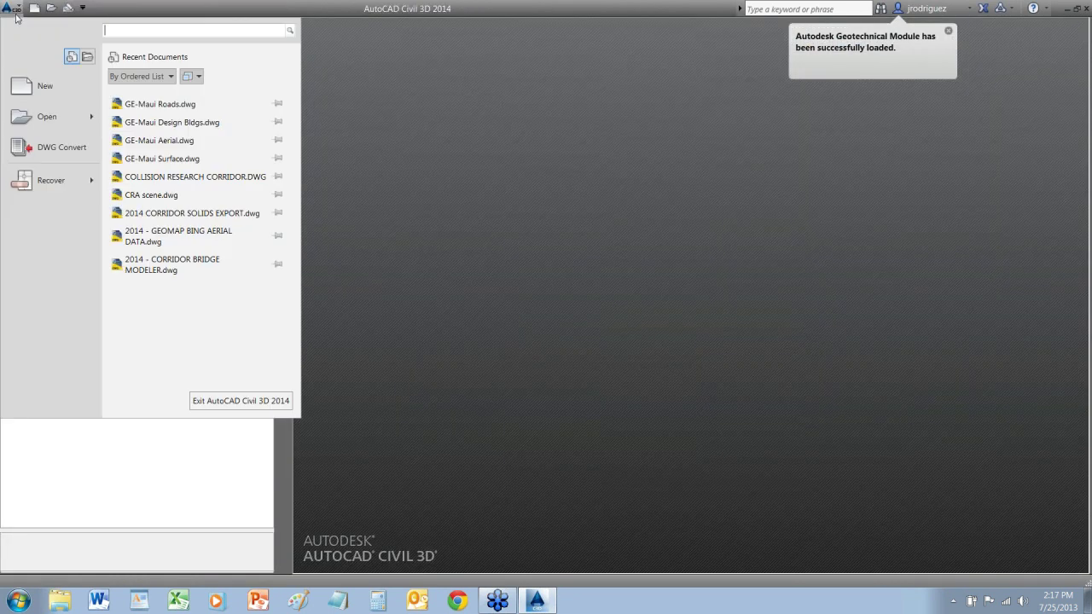
{"action": "mouse_move", "coordinate": [51, 117]}
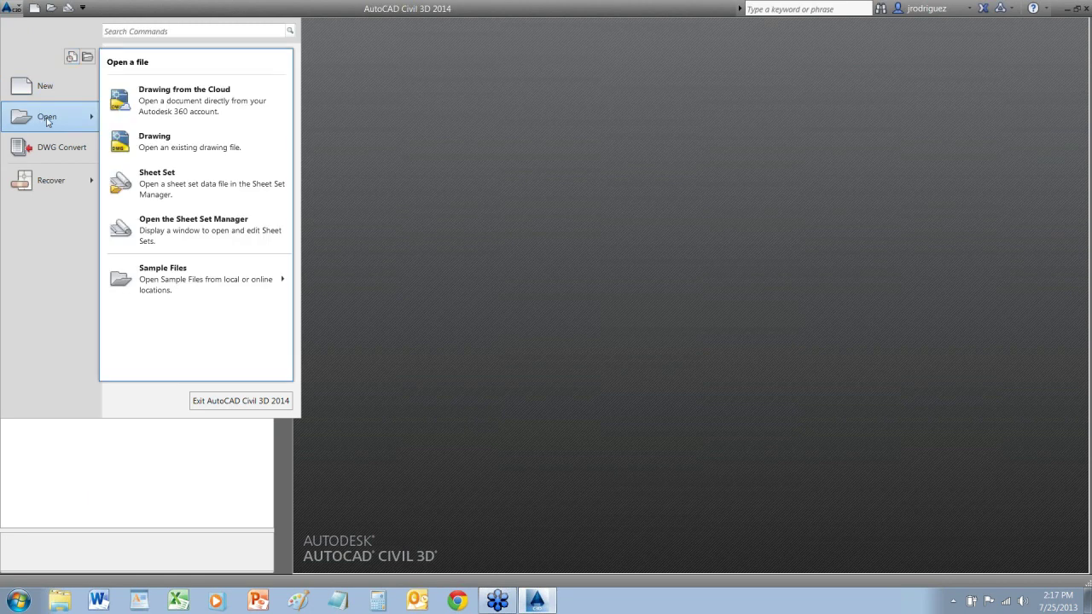
{"action": "left_click", "coordinate": [162, 135]}
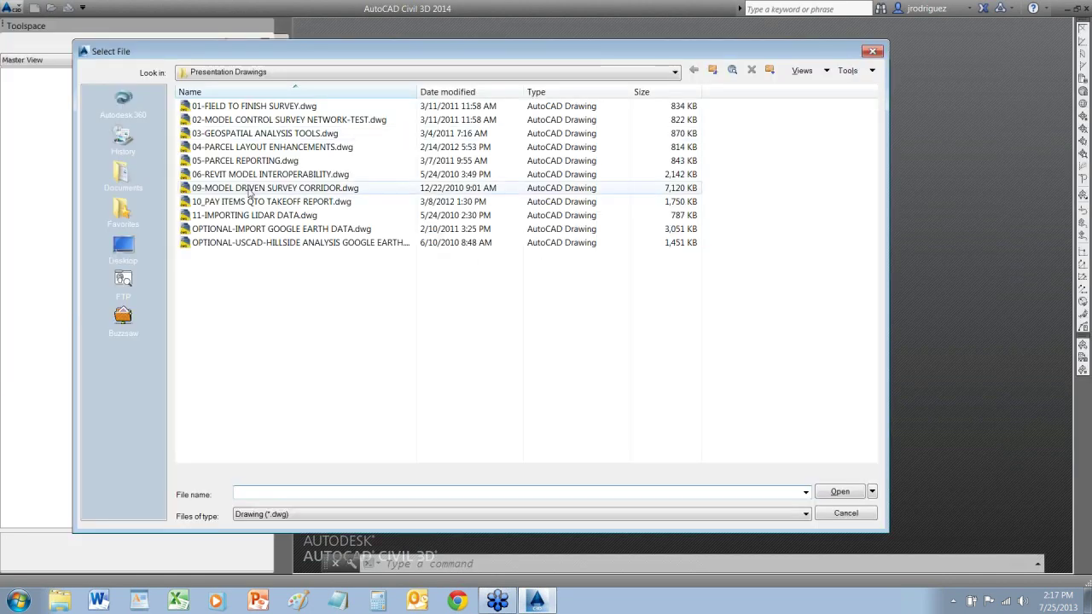
{"action": "left_click", "coordinate": [271, 218]}
{"action": "double_click", "coordinate": [271, 218]}
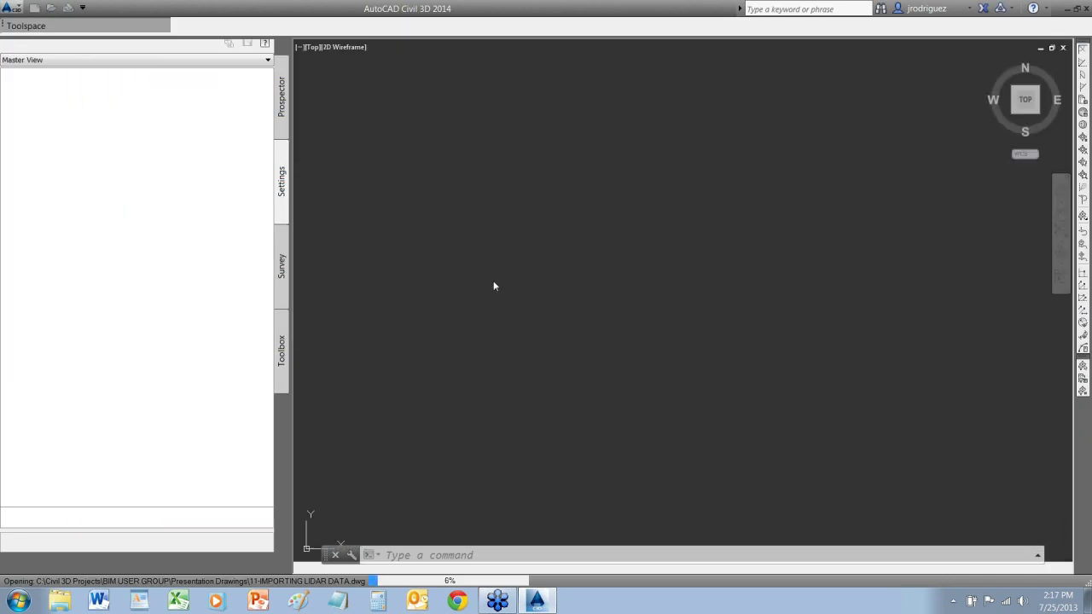
{"action": "left_click", "coordinate": [640, 318]}
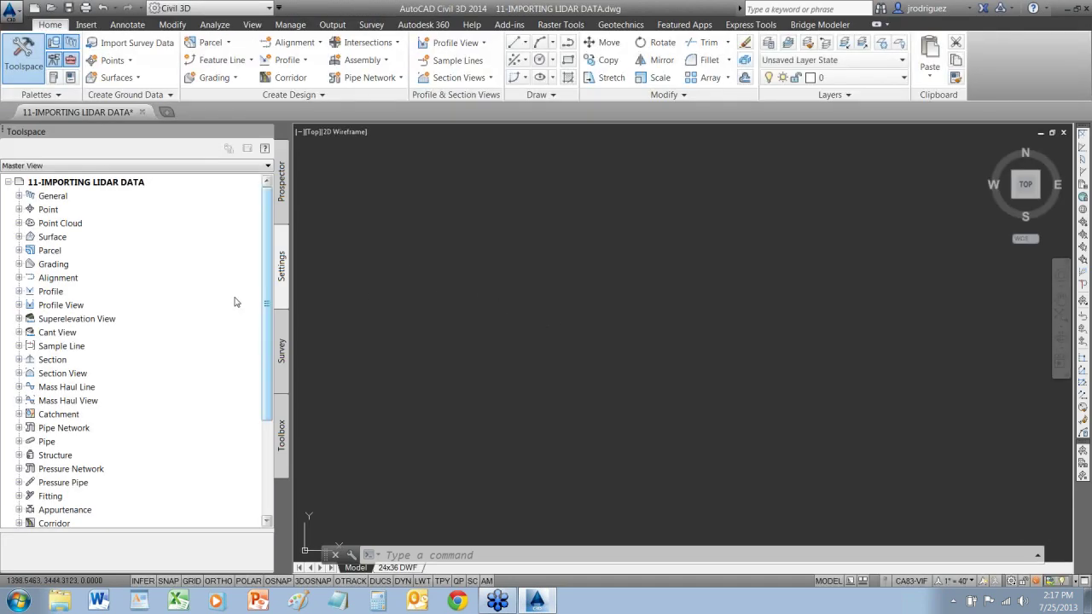
Start a new point cloud from Point Clouds in the Prospector
{"action": "left_click", "coordinate": [60, 223]}
{"action": "left_click", "coordinate": [284, 183]}
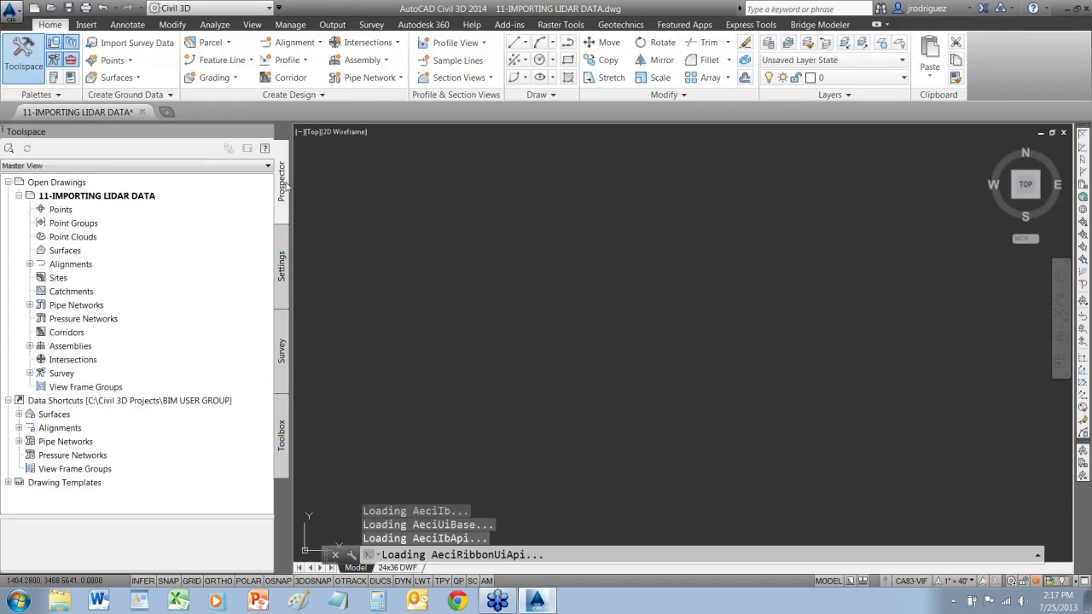
{"action": "right_click", "coordinate": [55, 241]}
{"action": "left_click", "coordinate": [94, 242]}
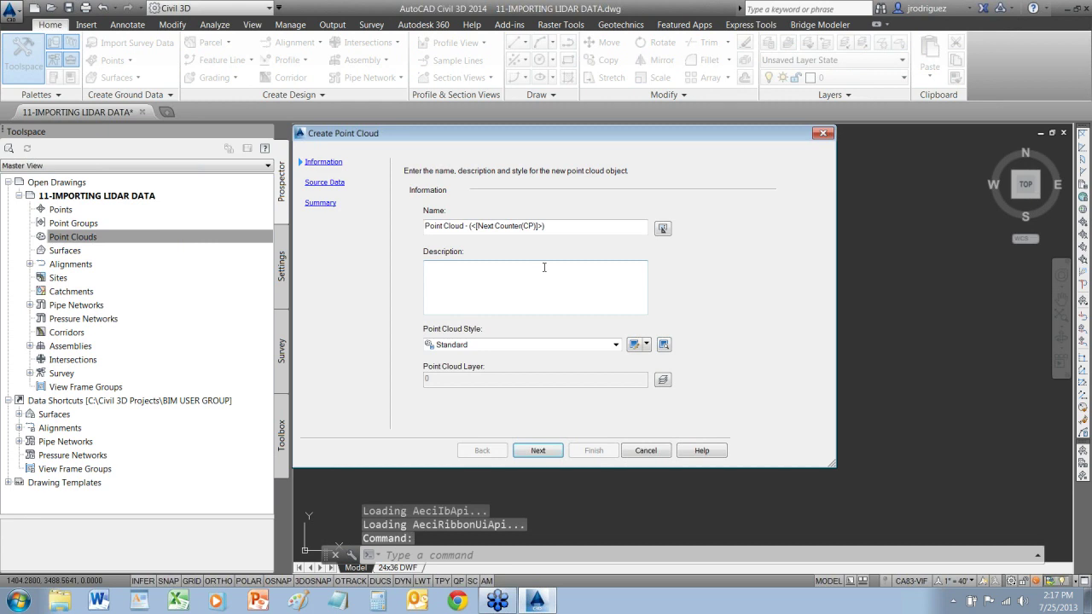
Give the new point cloud the Elevation Ranges style
{"action": "left_click", "coordinate": [512, 344]}
{"action": "left_click", "coordinate": [480, 368]}
{"action": "left_click", "coordinate": [538, 450]}
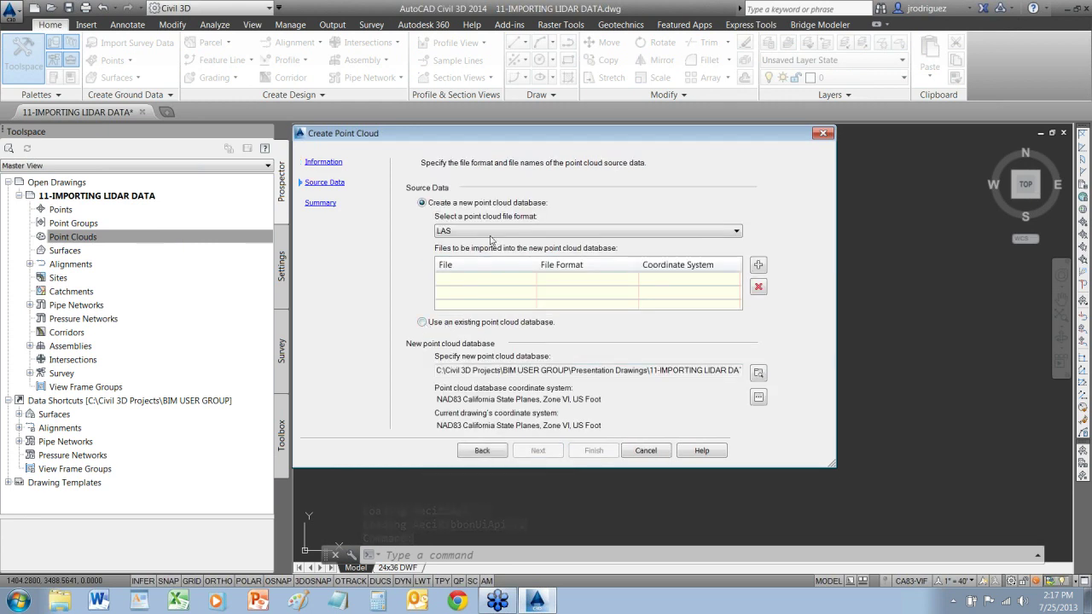
Look for an existing database in Documents, then keep Create new database with LAS format
{"action": "left_click", "coordinate": [421, 323]}
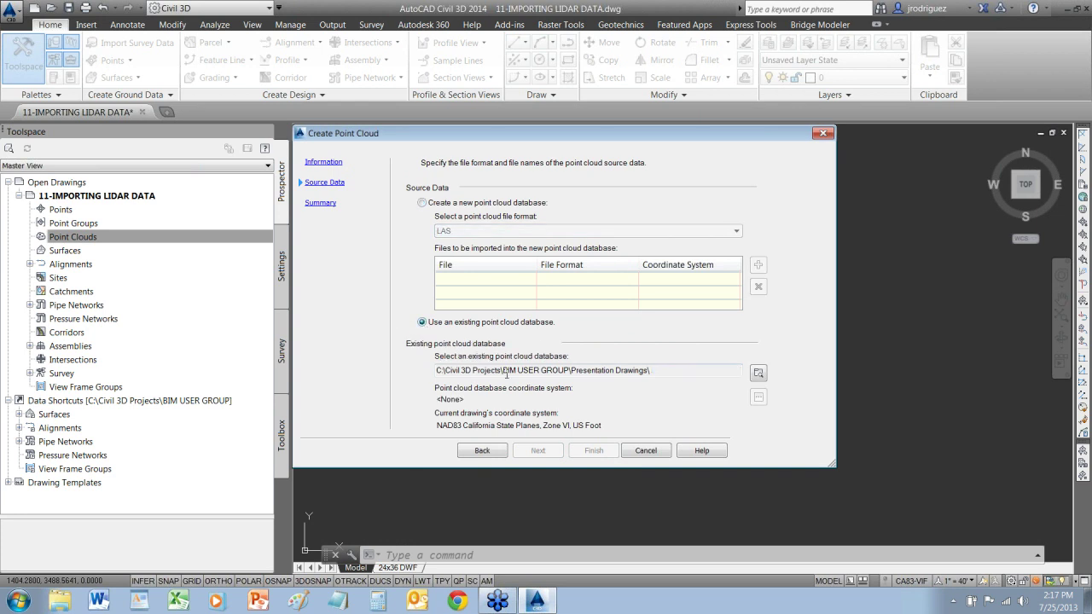
{"action": "left_click", "coordinate": [756, 376]}
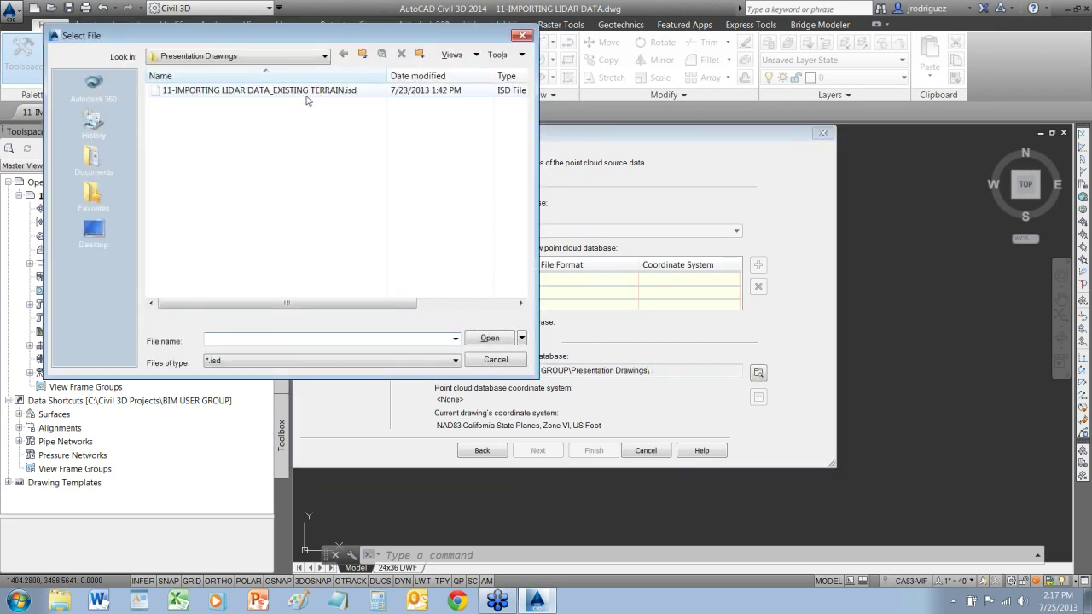
{"action": "left_click", "coordinate": [363, 55]}
{"action": "left_click", "coordinate": [364, 56]}
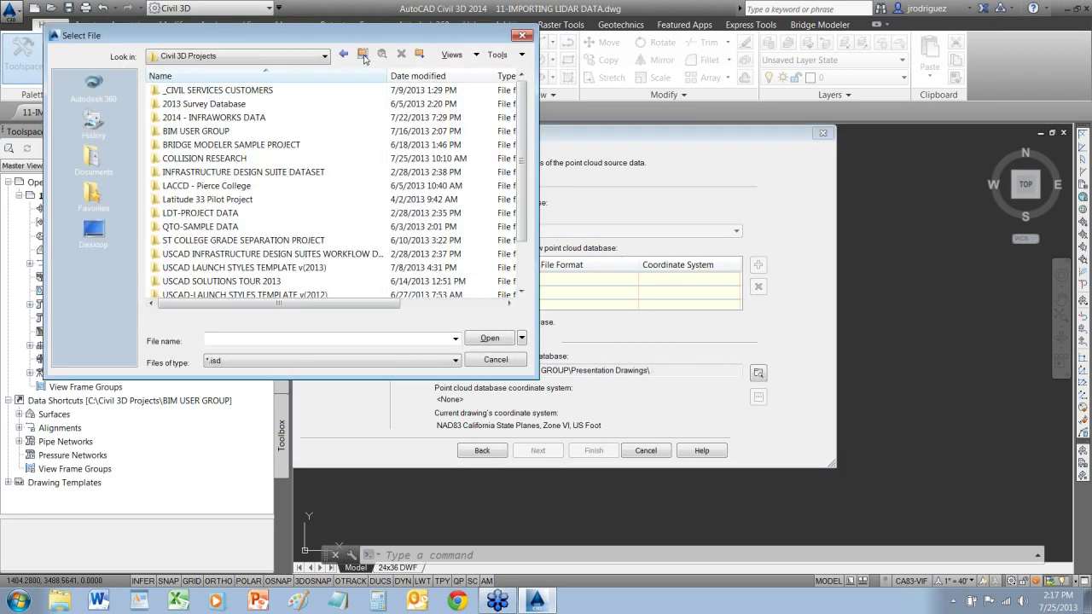
{"action": "left_click", "coordinate": [196, 57]}
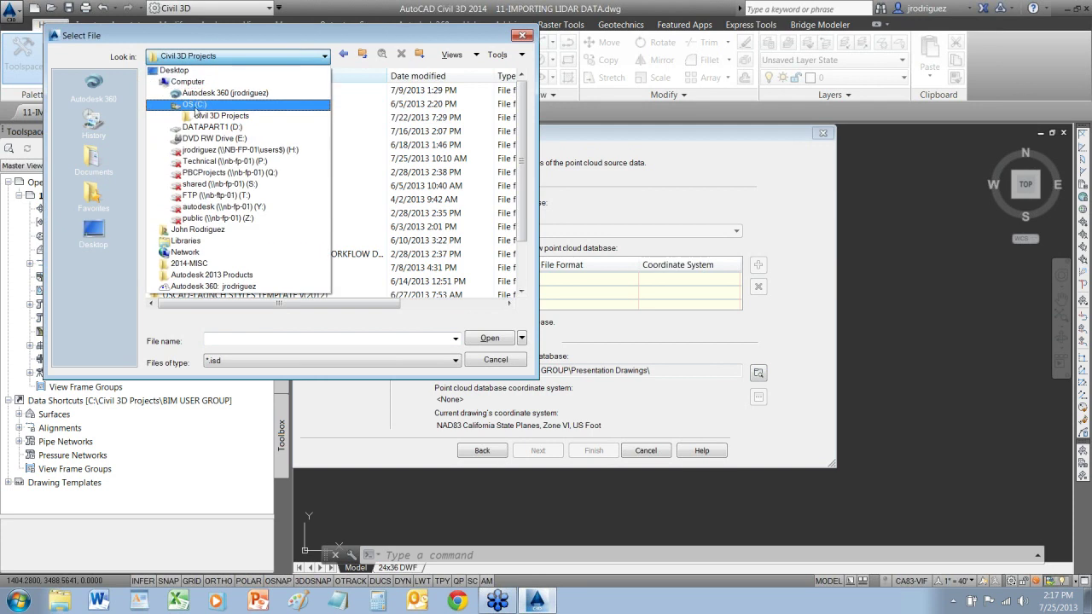
{"action": "left_click", "coordinate": [93, 158]}
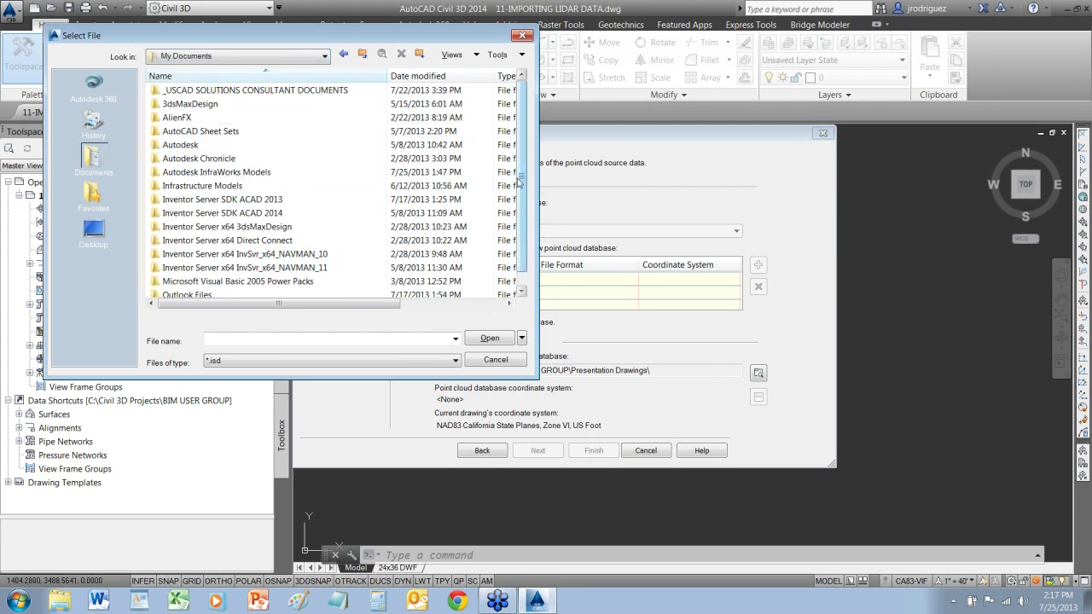
{"action": "scroll", "coordinate": [519, 181], "scroll_direction": "down", "scroll_amount": 1}
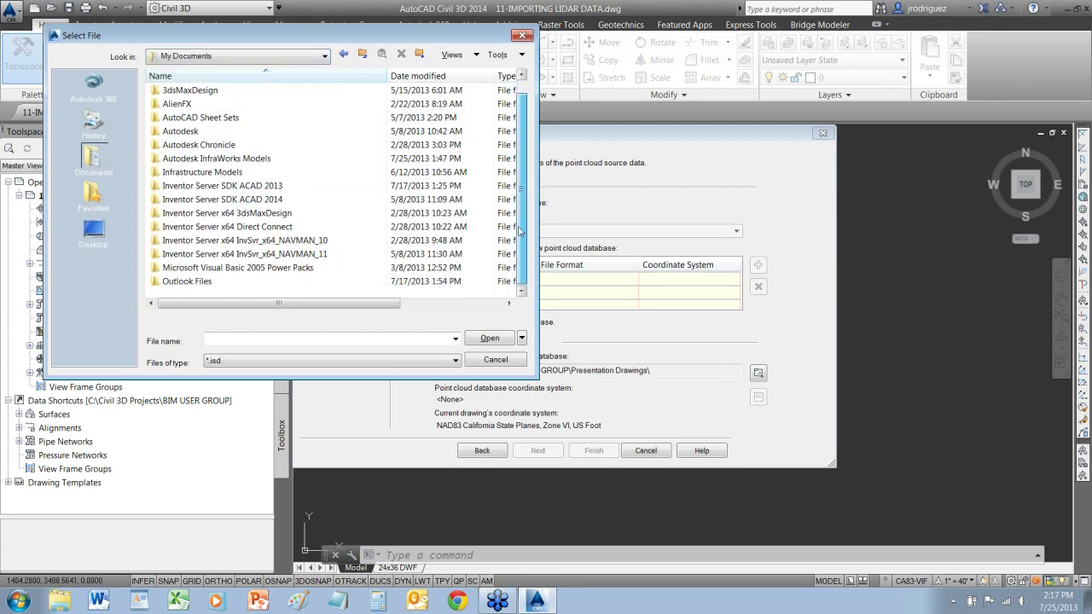
{"action": "left_click", "coordinate": [522, 34]}
{"action": "left_click", "coordinate": [421, 202]}
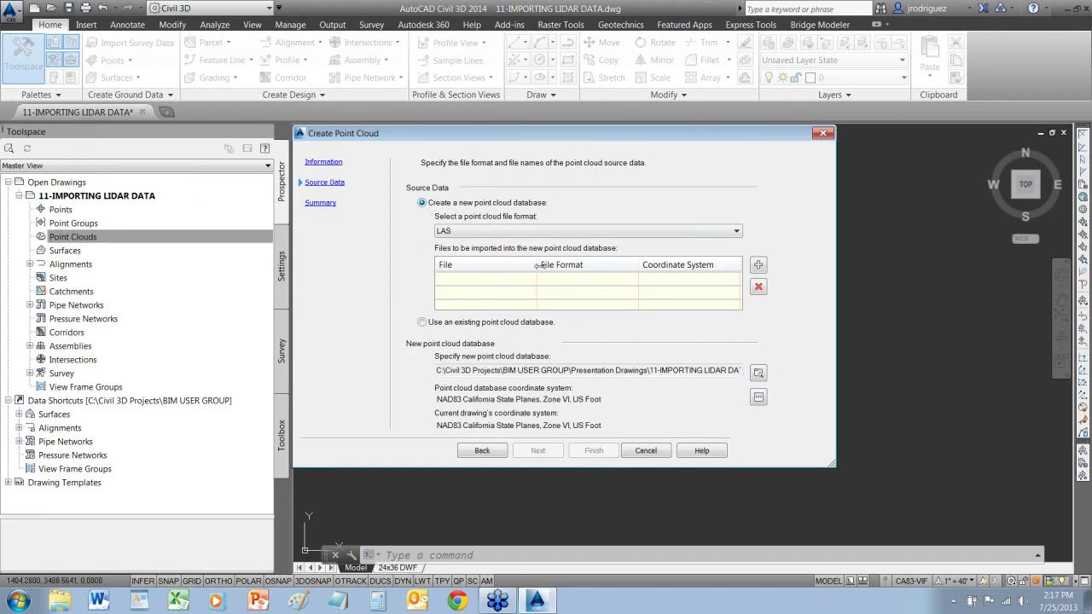
{"action": "left_click", "coordinate": [580, 230]}
{"action": "left_click", "coordinate": [469, 238]}
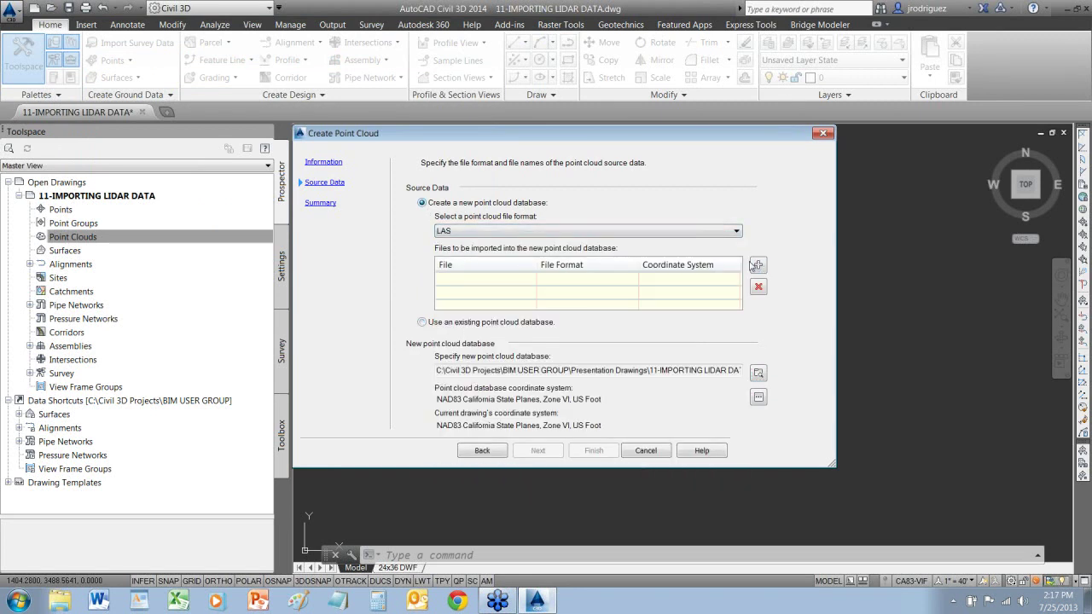
Add 000006.las as the source file, leave its coordinate system unset, and finish the point cloud
{"action": "left_click", "coordinate": [756, 266]}
{"action": "left_click", "coordinate": [209, 106]}
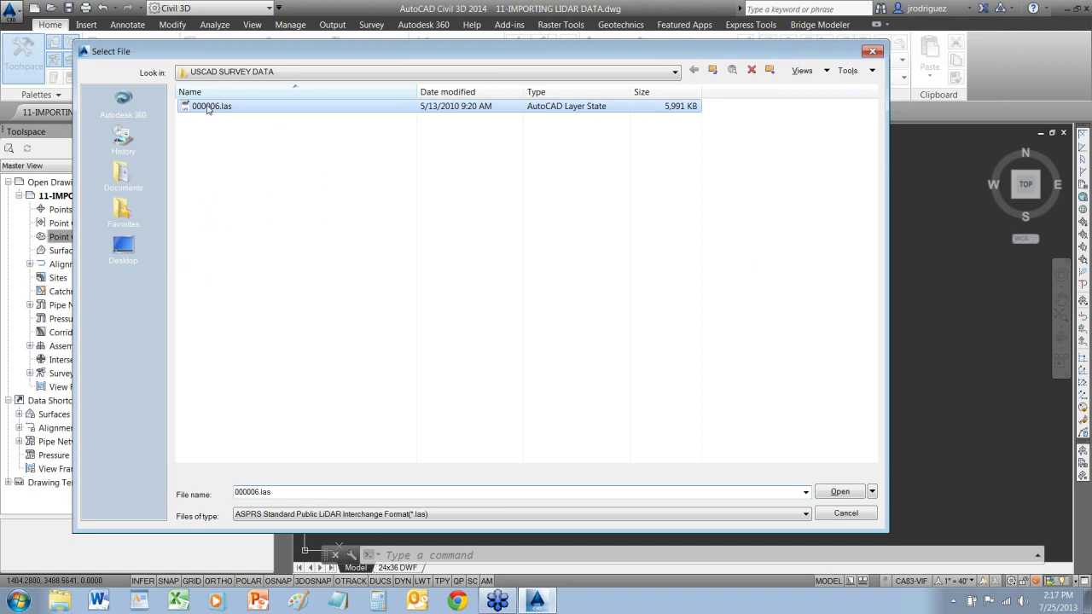
{"action": "left_click", "coordinate": [817, 492]}
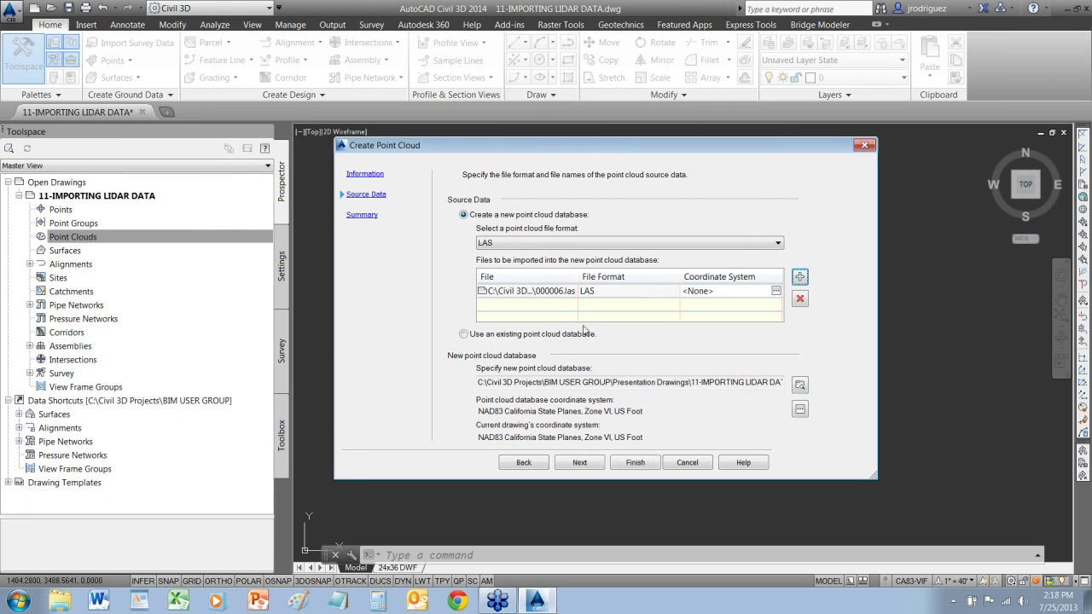
{"action": "left_click", "coordinate": [713, 295]}
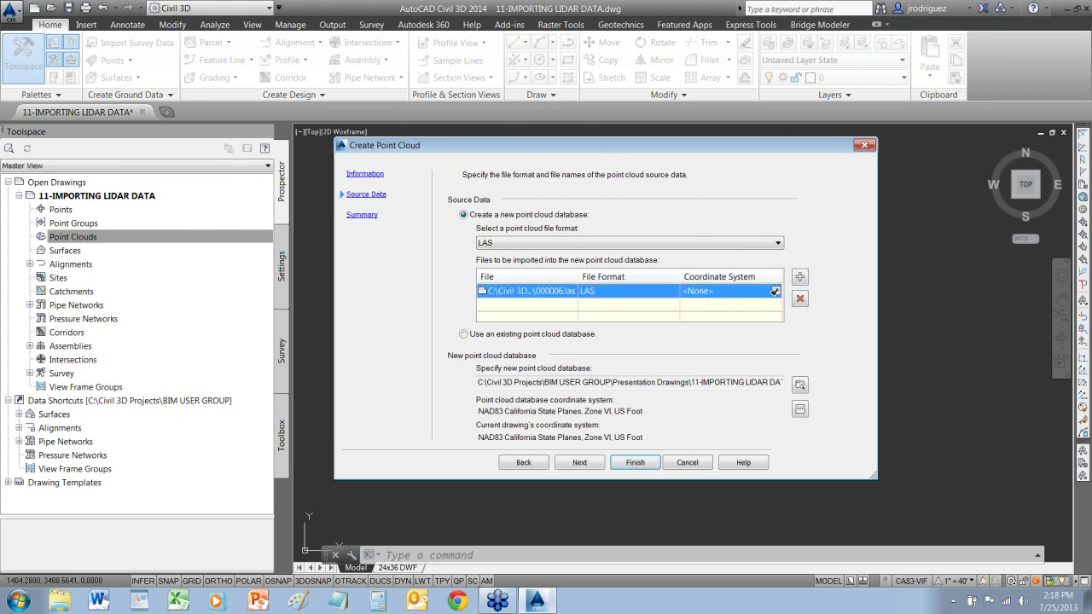
{"action": "left_click", "coordinate": [776, 291]}
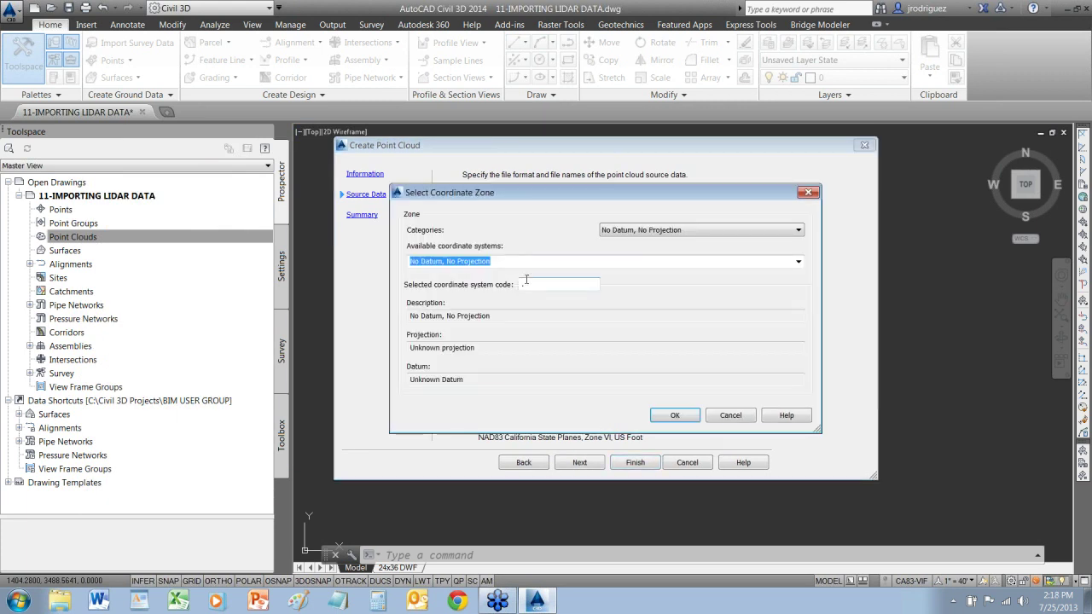
{"action": "left_click", "coordinate": [730, 416]}
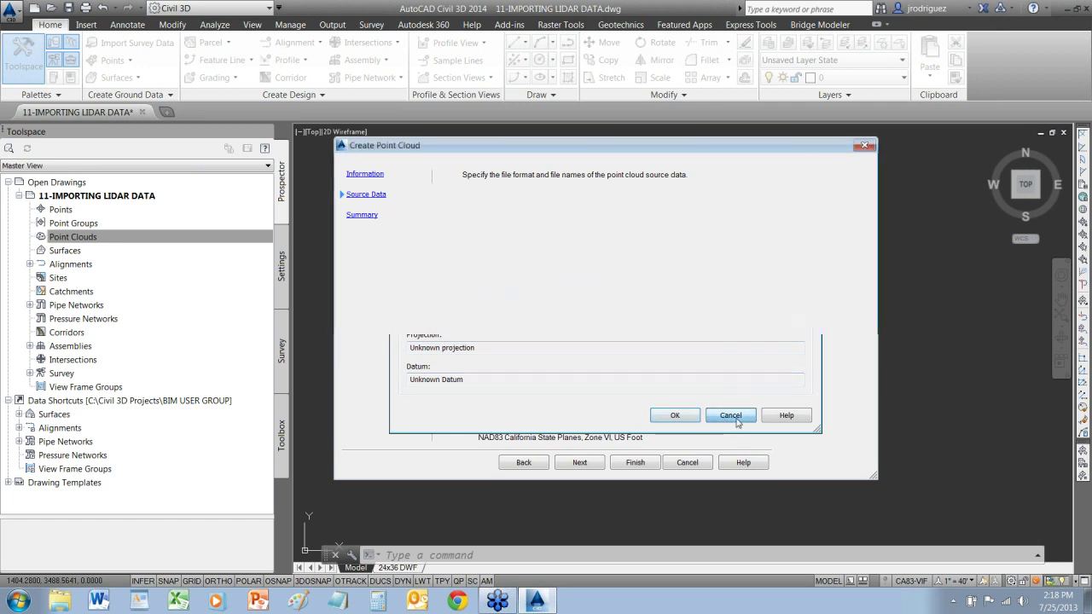
{"action": "left_click", "coordinate": [583, 467]}
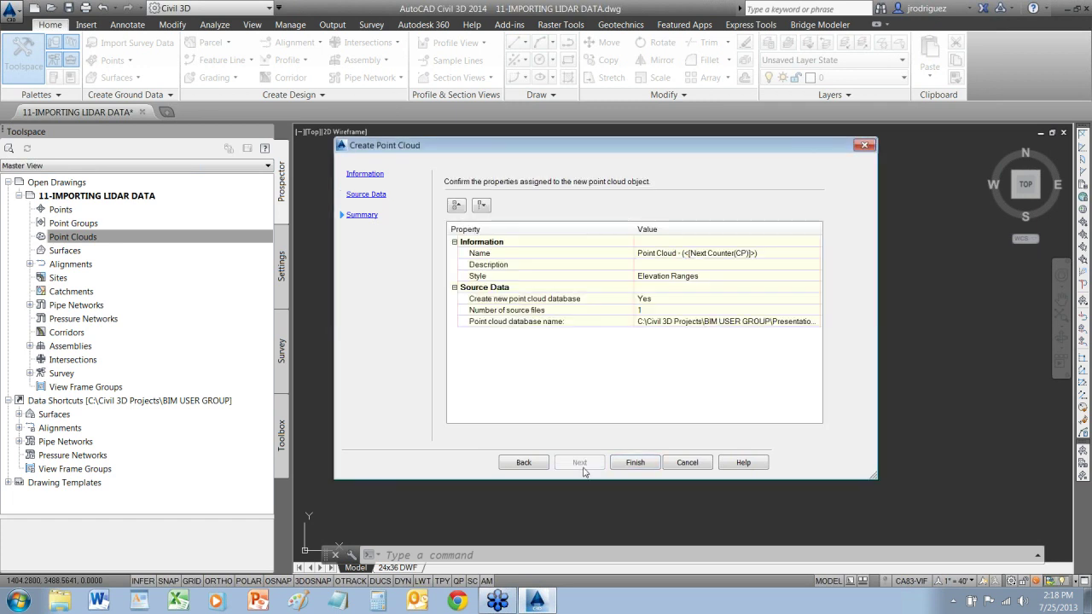
{"action": "left_click", "coordinate": [632, 468]}
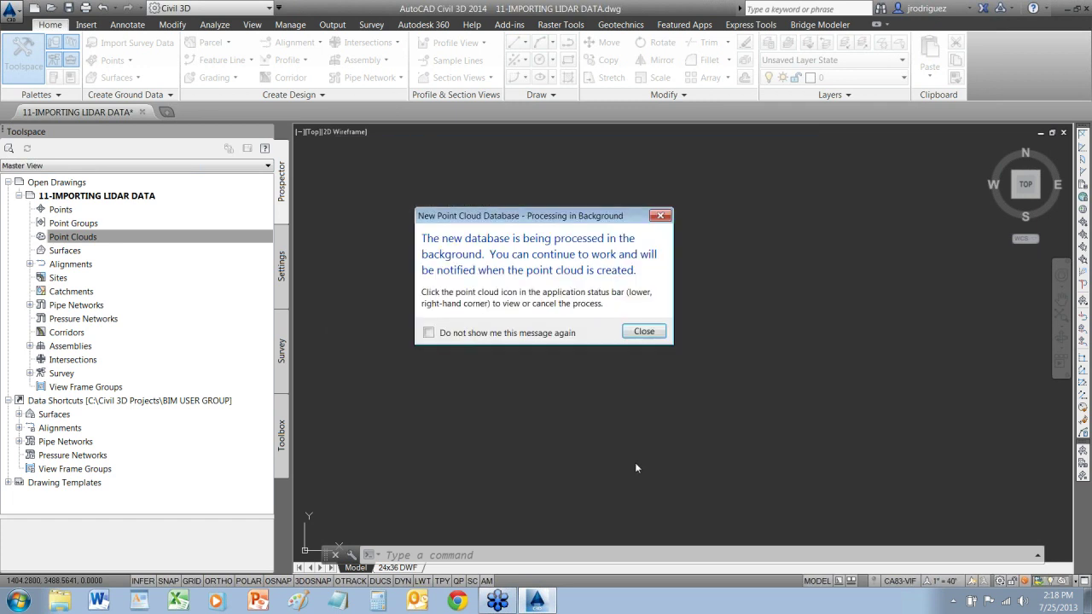
Dismiss the background processing notice and select Point Cloud - (1) under Point Clouds
{"action": "left_click", "coordinate": [650, 332]}
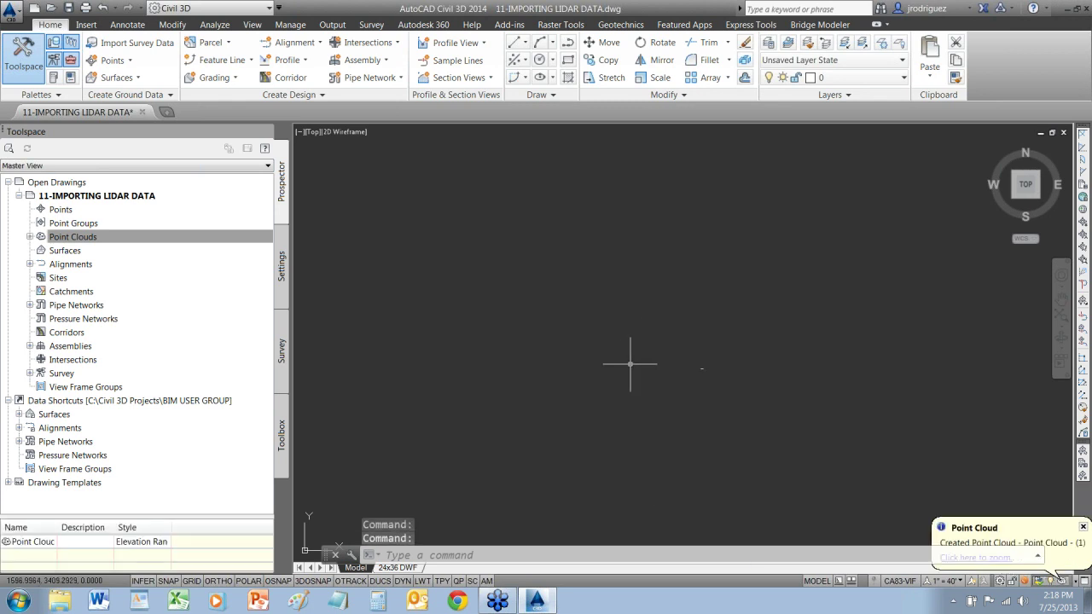
{"action": "left_click", "coordinate": [71, 240]}
{"action": "left_click", "coordinate": [30, 236]}
{"action": "left_click", "coordinate": [75, 250]}
Zoom to Point Cloud - (1), then select it and show its point cloud actions
{"action": "right_click", "coordinate": [75, 249]}
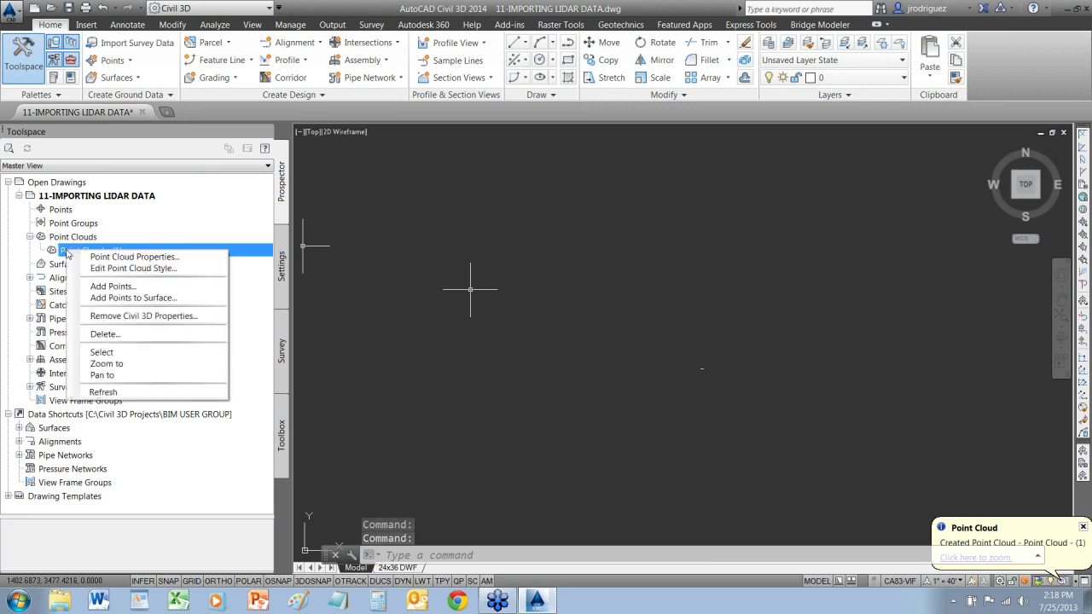
{"action": "left_click", "coordinate": [104, 363]}
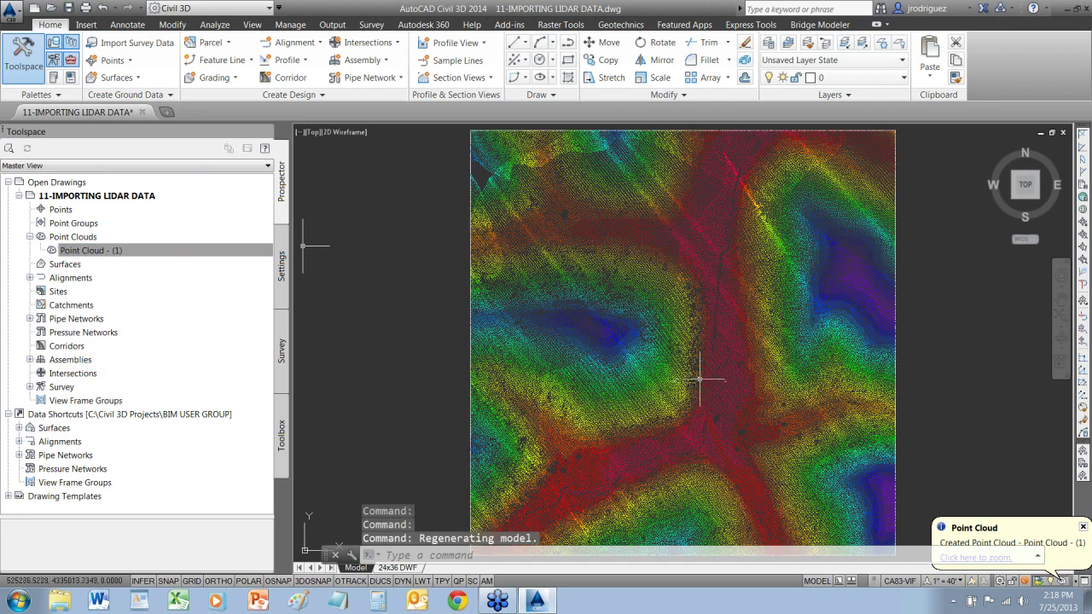
{"action": "scroll", "coordinate": [699, 377], "scroll_direction": "down", "scroll_amount": 3}
{"action": "scroll", "coordinate": [699, 377], "scroll_direction": "up", "scroll_amount": 3}
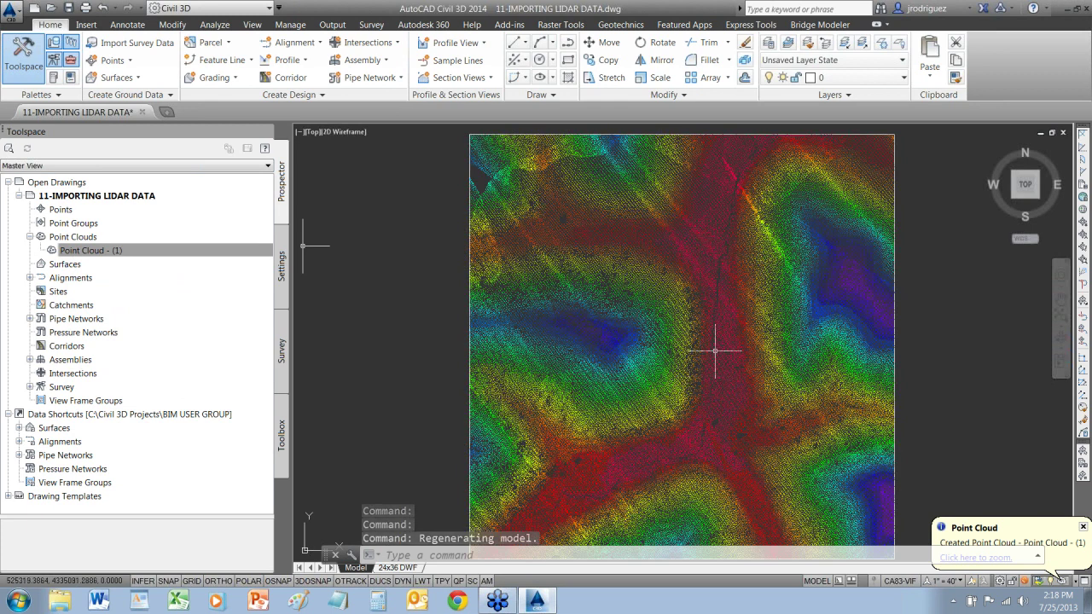
{"action": "left_click", "coordinate": [717, 351]}
{"action": "right_click", "coordinate": [716, 352]}
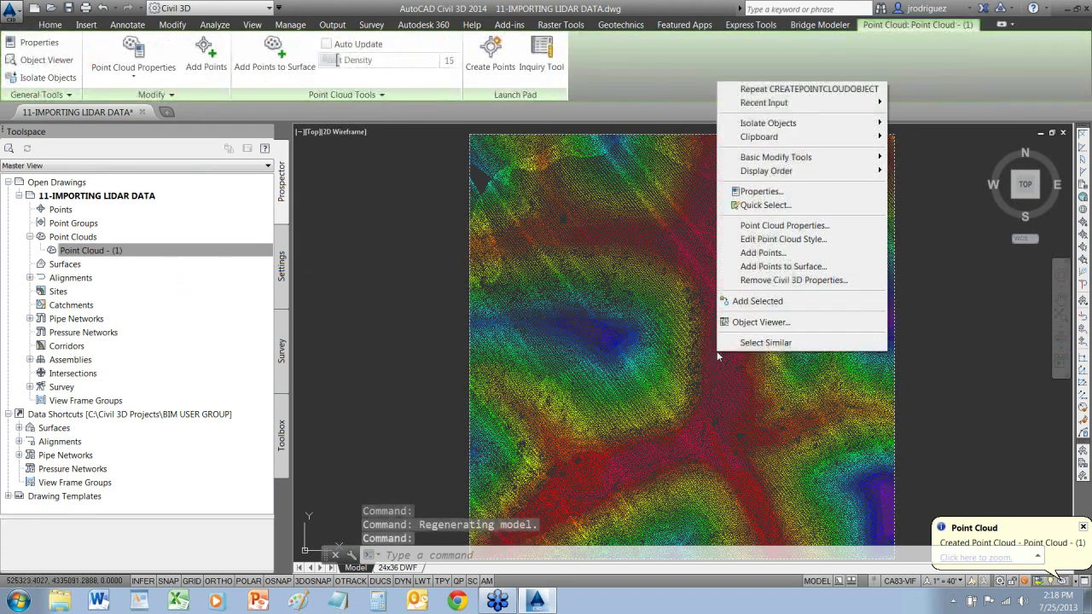
Name the new surface TERRAIN with the _USCAD CONT 1' AND 5' EXIST style
{"action": "left_click", "coordinate": [774, 269]}
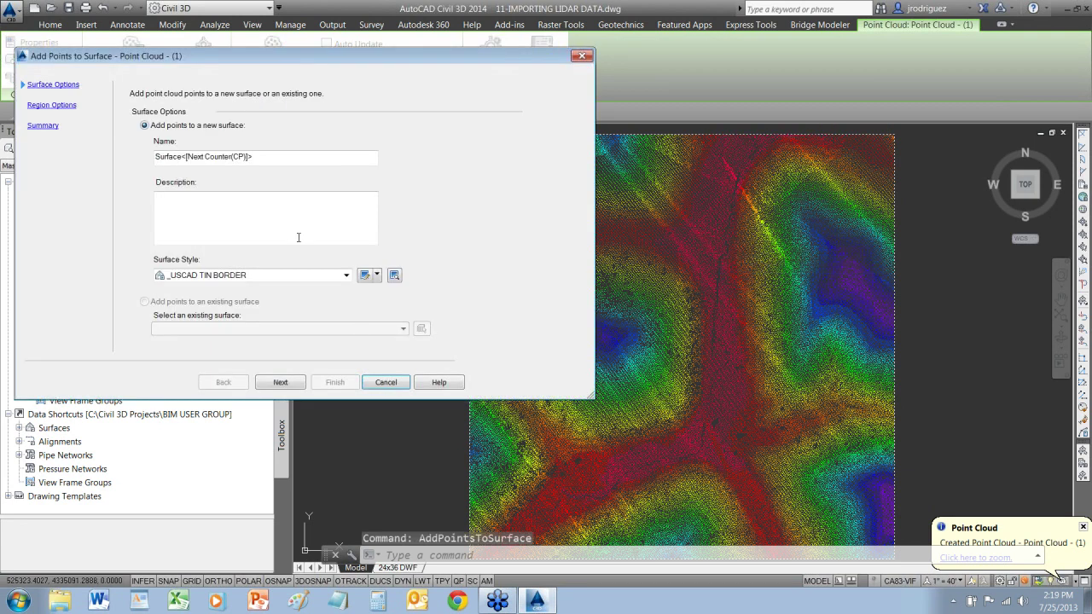
{"action": "left_click_drag", "start_coordinate": [252, 156], "coordinate": [65, 145]}
{"action": "type", "text": "T"}
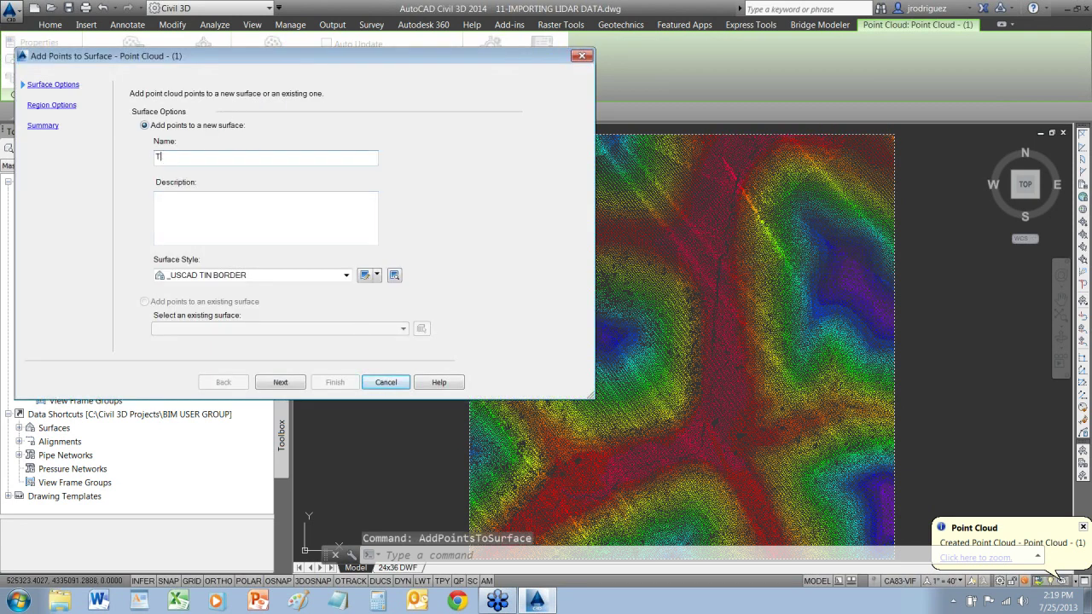
{"action": "type", "text": "ERRAIN"}
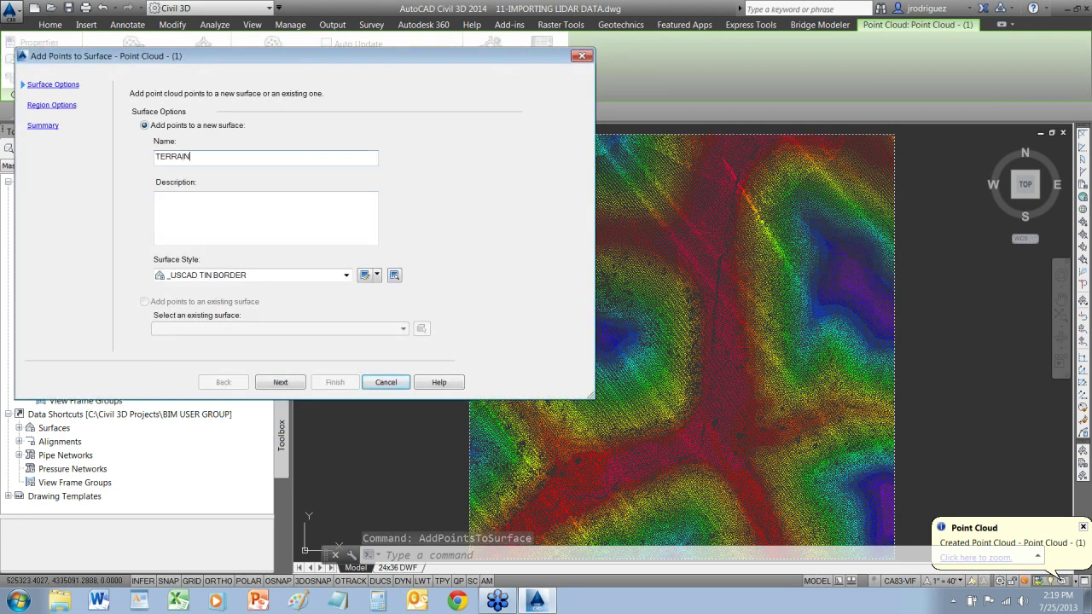
{"action": "left_click", "coordinate": [249, 274]}
{"action": "scroll", "coordinate": [395, 310], "scroll_direction": "up", "scroll_amount": 2}
{"action": "left_click", "coordinate": [264, 315]}
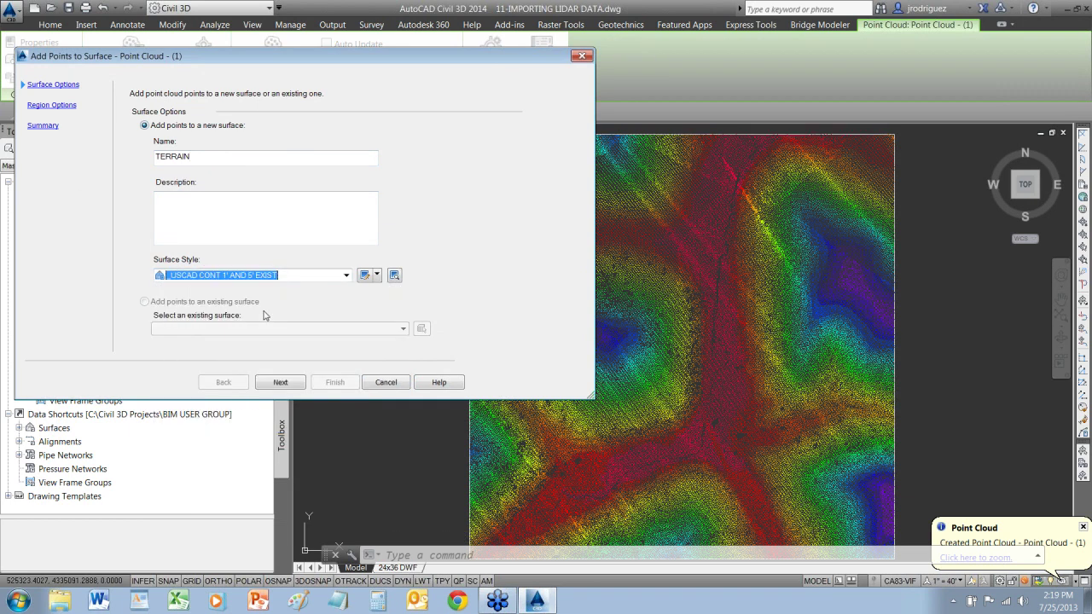
Keep the point cloud extents region and finish, adding 153241 points to TERRAIN
{"action": "left_click", "coordinate": [273, 383]}
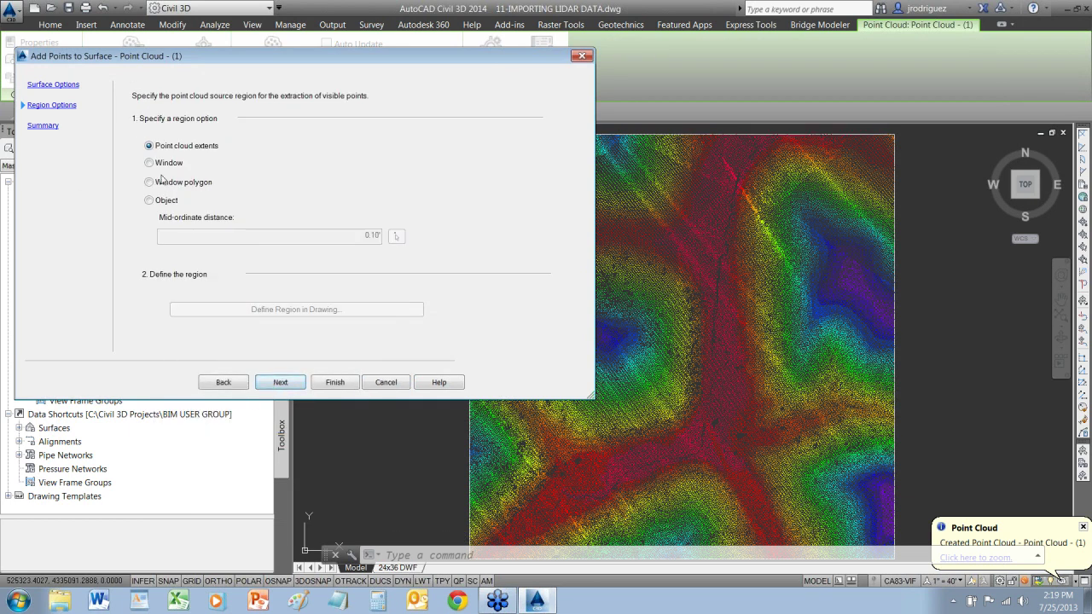
{"action": "left_click_drag", "start_coordinate": [313, 61], "coordinate": [595, 103]}
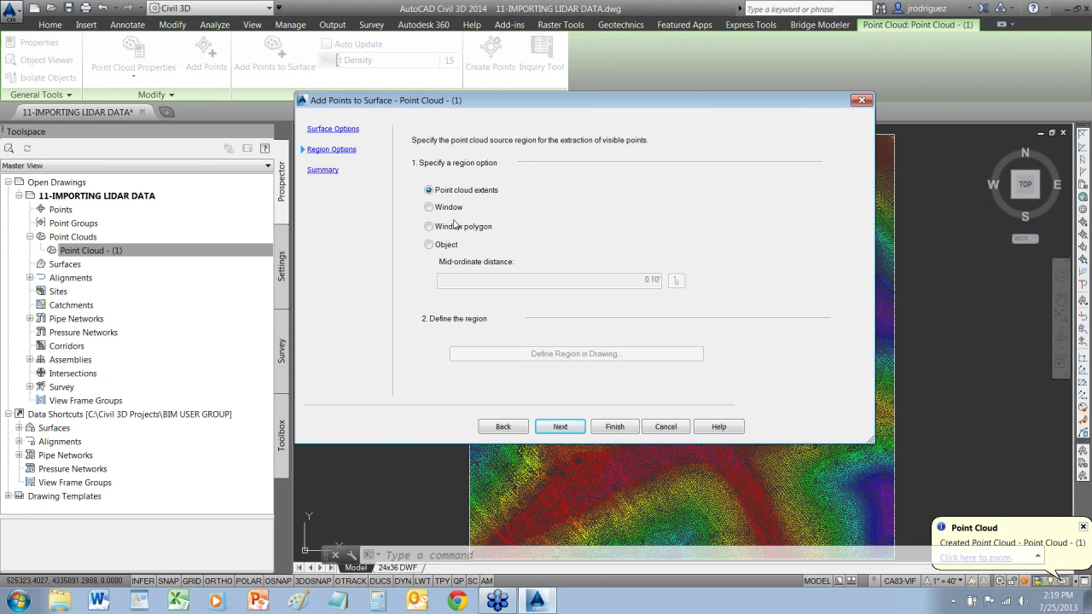
{"action": "left_click", "coordinate": [564, 431]}
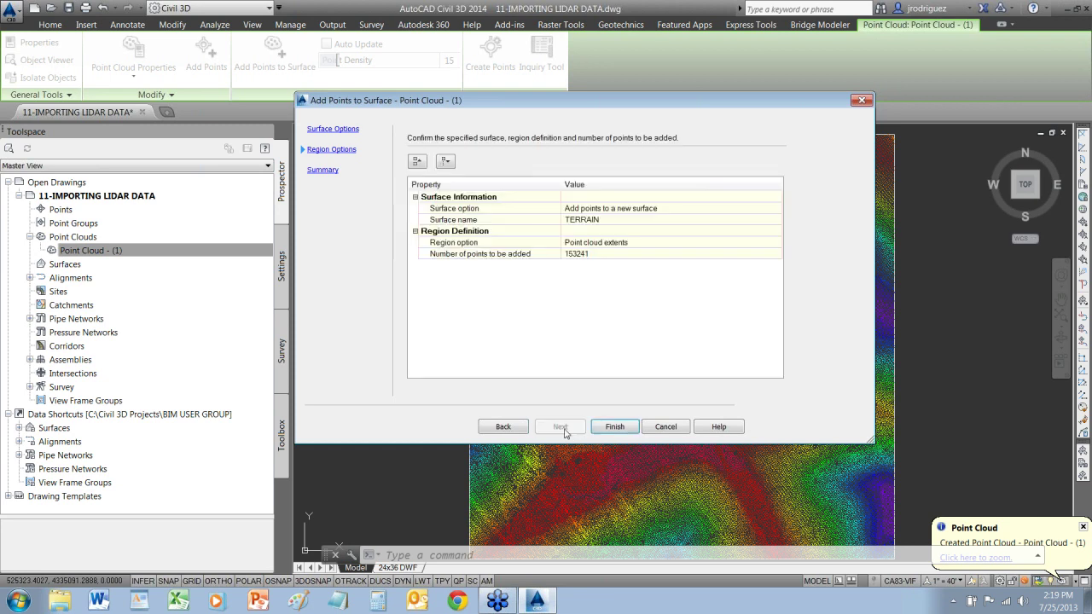
{"action": "left_click", "coordinate": [618, 428]}
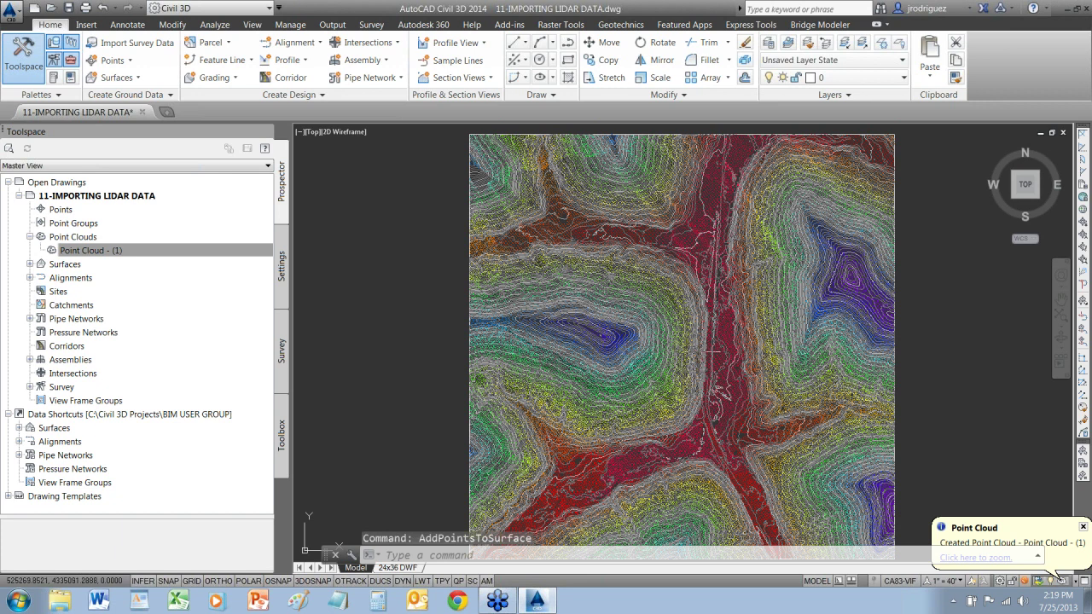
View the point cloud in the Object Viewer, orbited to a tilted front view
{"action": "scroll", "coordinate": [836, 282], "scroll_direction": "up", "scroll_amount": 6}
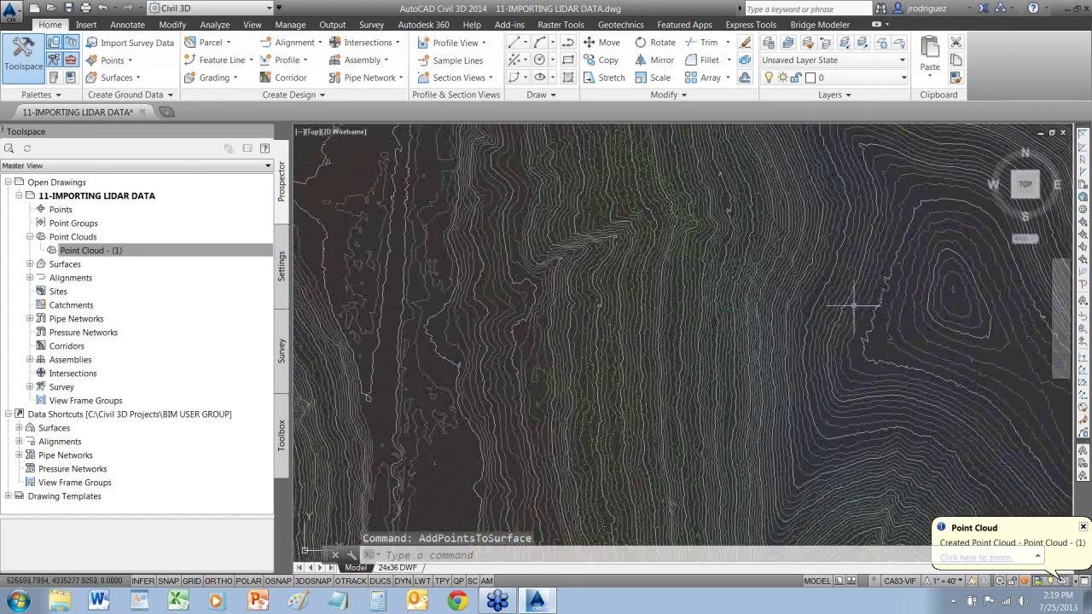
{"action": "scroll", "coordinate": [853, 305], "scroll_direction": "down", "scroll_amount": 5}
{"action": "left_click", "coordinate": [621, 292]}
{"action": "right_click", "coordinate": [621, 292]}
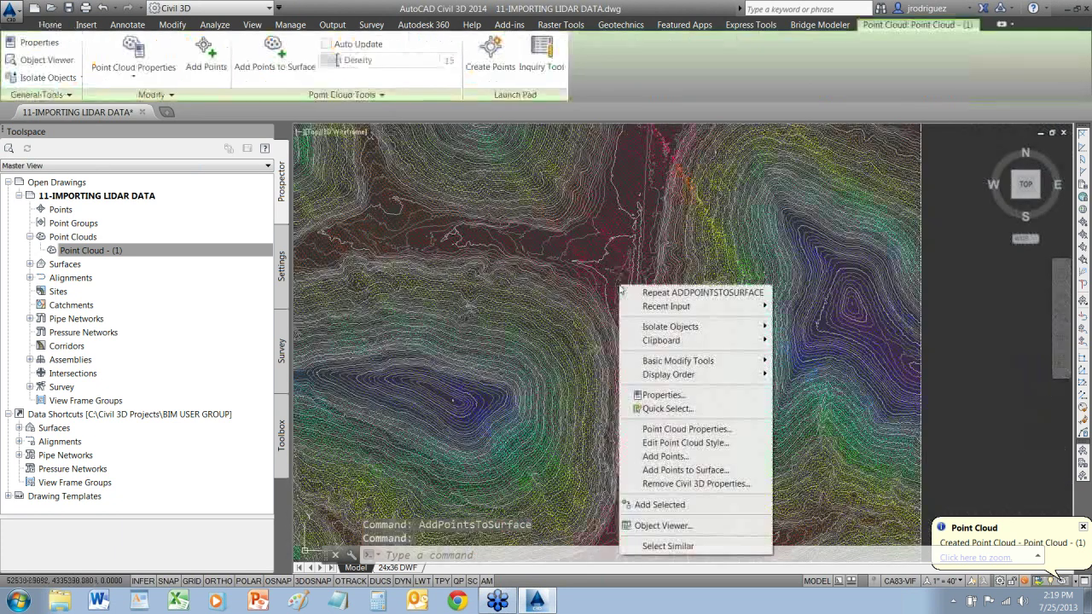
{"action": "left_click", "coordinate": [663, 525]}
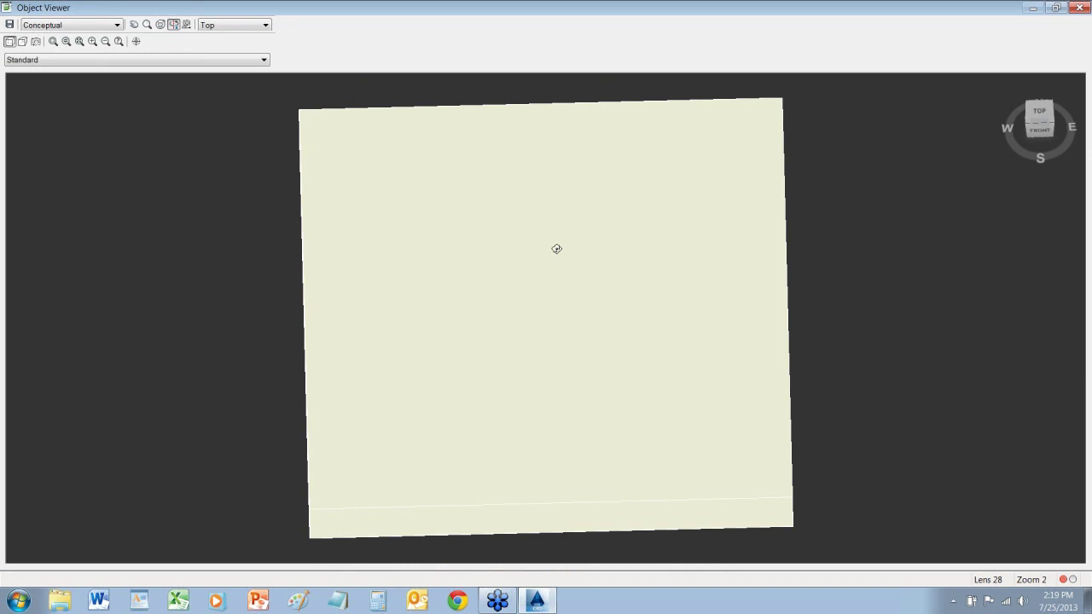
{"action": "left_click_drag", "start_coordinate": [556, 249], "coordinate": [571, 321]}
{"action": "key", "text": "alt+F4"}
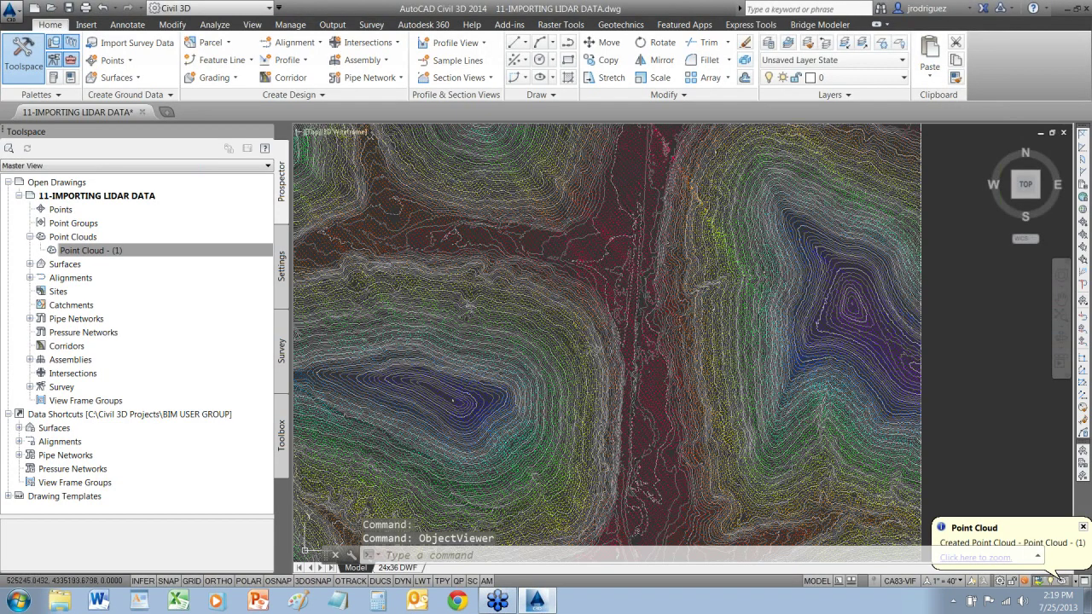
Inspect the TERRAIN surface in the Object Viewer from a tilted angle
{"action": "left_click", "coordinate": [586, 360]}
{"action": "right_click", "coordinate": [587, 360]}
{"action": "left_click", "coordinate": [627, 556]}
{"action": "left_click_drag", "start_coordinate": [527, 401], "coordinate": [525, 325]}
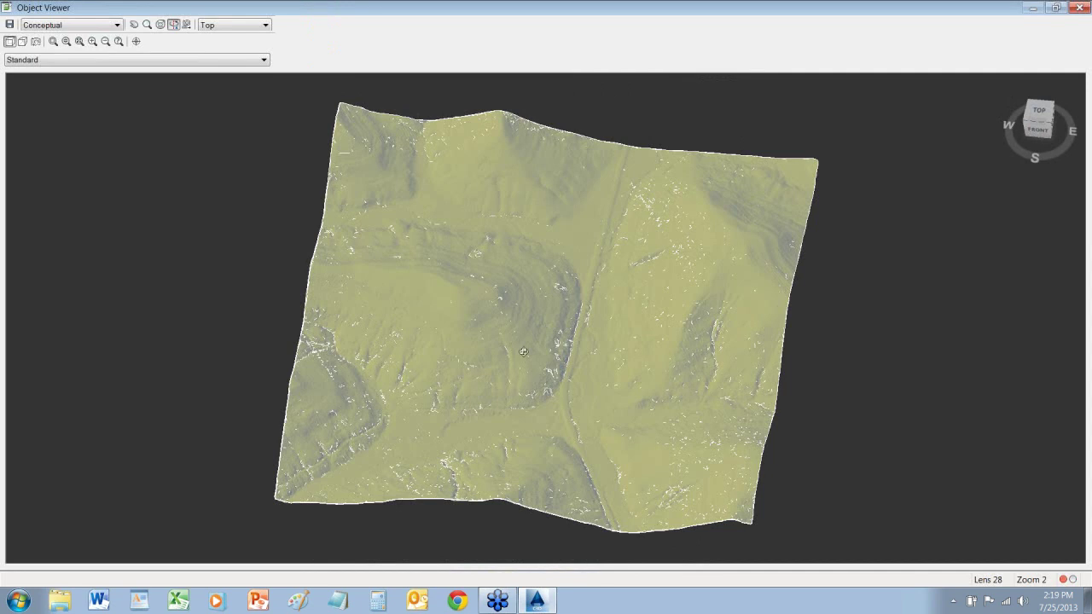
{"action": "left_click", "coordinate": [1080, 10]}
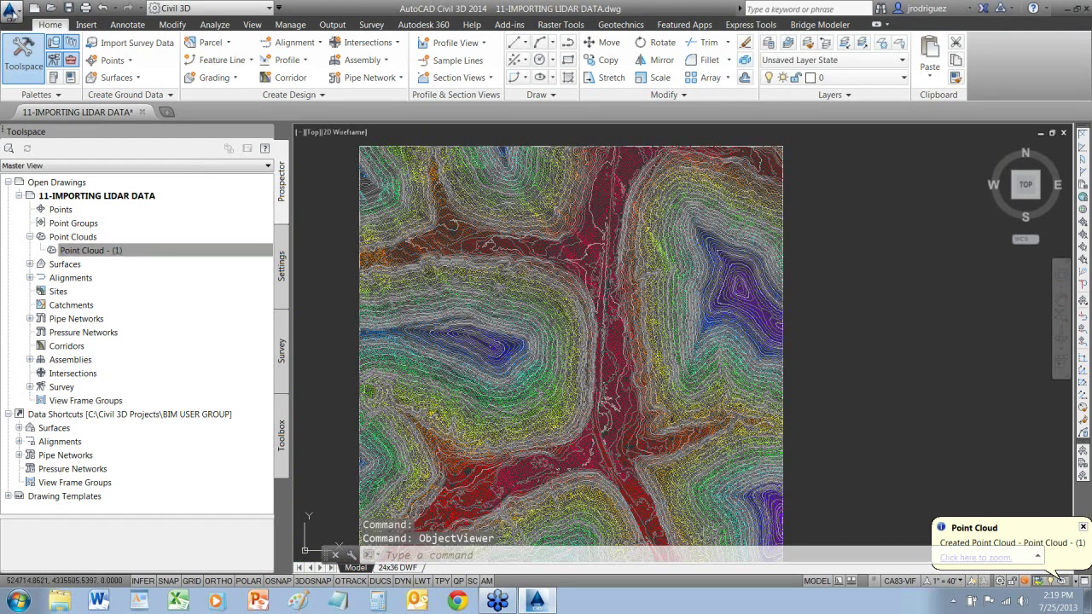
Close the 11-IMPORTING LIDAR DATA drawing, answering the save prompt
{"action": "left_click", "coordinate": [23, 18]}
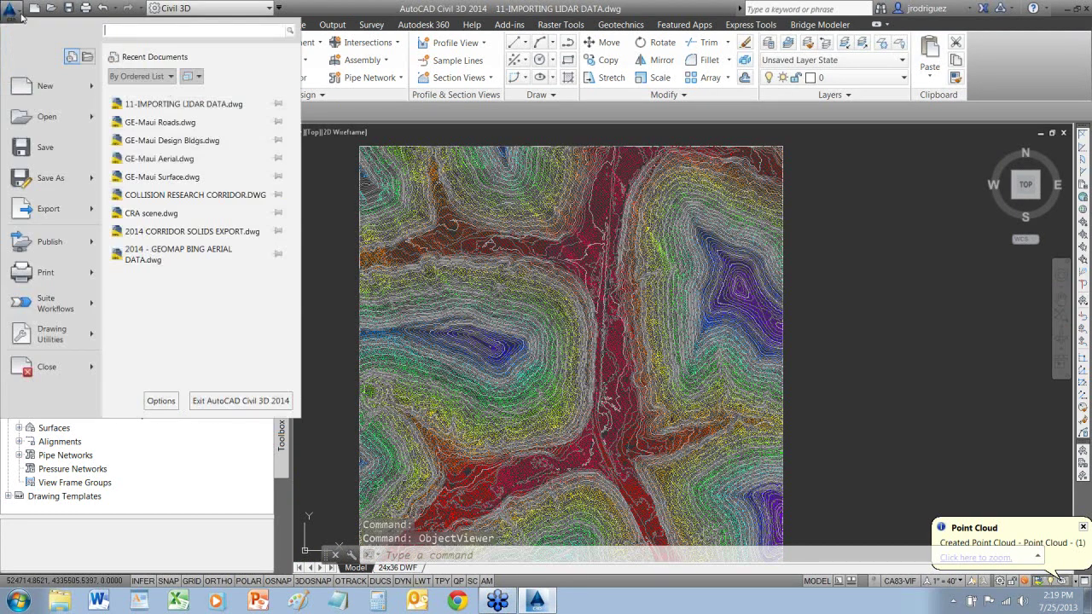
{"action": "left_click", "coordinate": [56, 367]}
{"action": "left_click", "coordinate": [585, 337]}
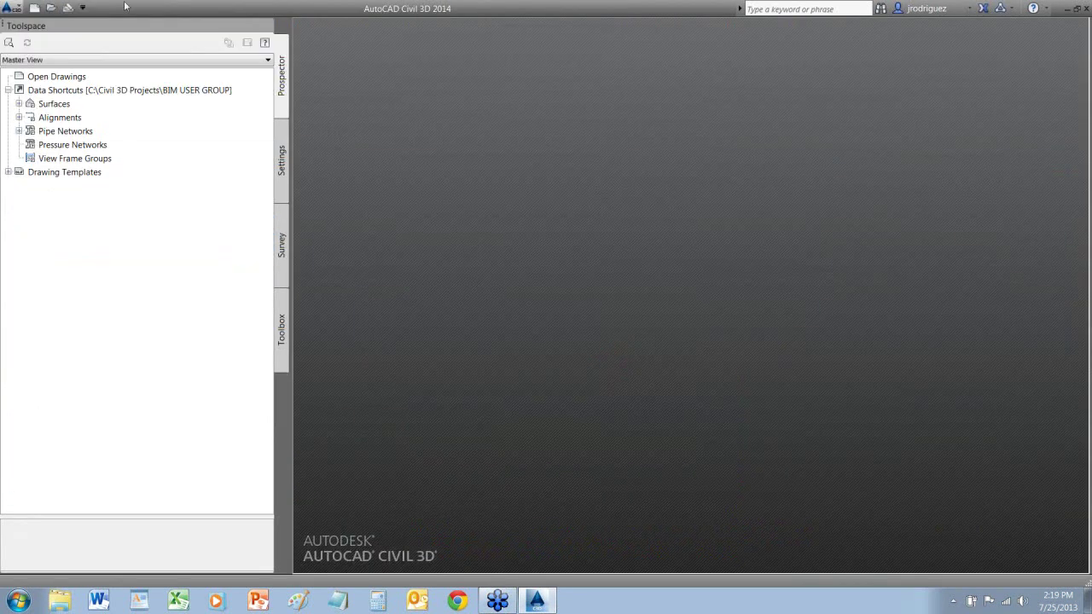
Choose Open > Drawing from the Application menu to browse for a drawing file
{"action": "left_click", "coordinate": [20, 10]}
{"action": "mouse_move", "coordinate": [38, 125]}
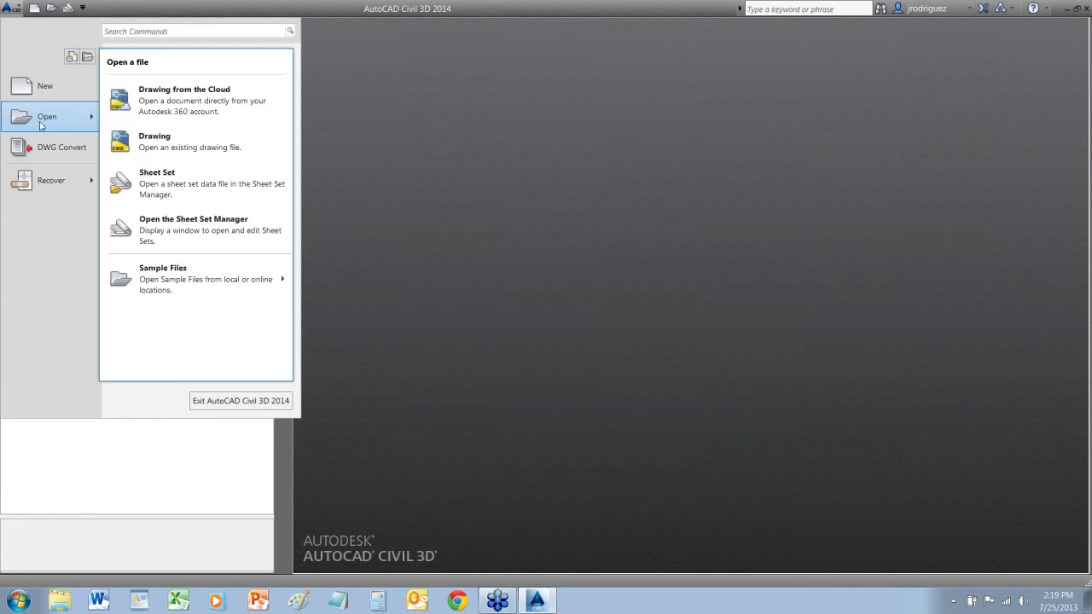
{"action": "left_click", "coordinate": [240, 107]}
{"action": "left_click", "coordinate": [969, 10]}
{"action": "left_click", "coordinate": [970, 10]}
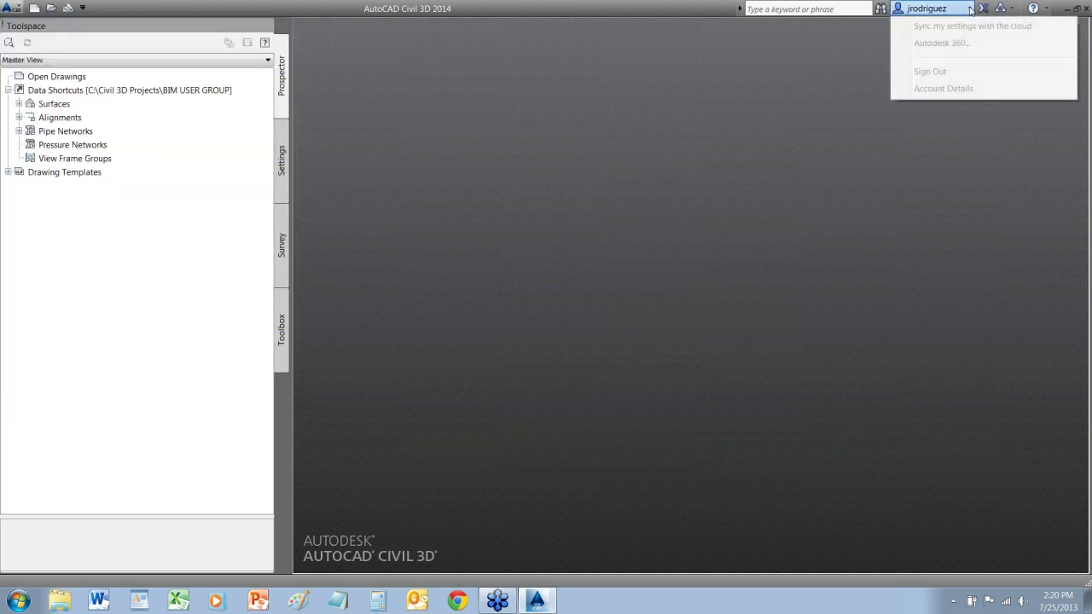
{"action": "left_click", "coordinate": [17, 8]}
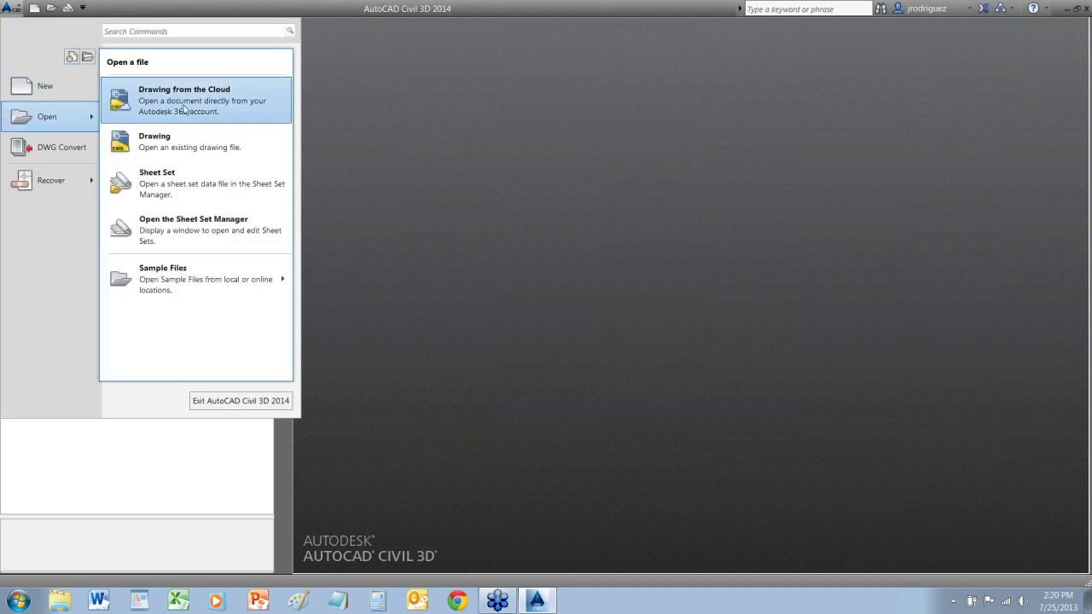
{"action": "left_click", "coordinate": [180, 141]}
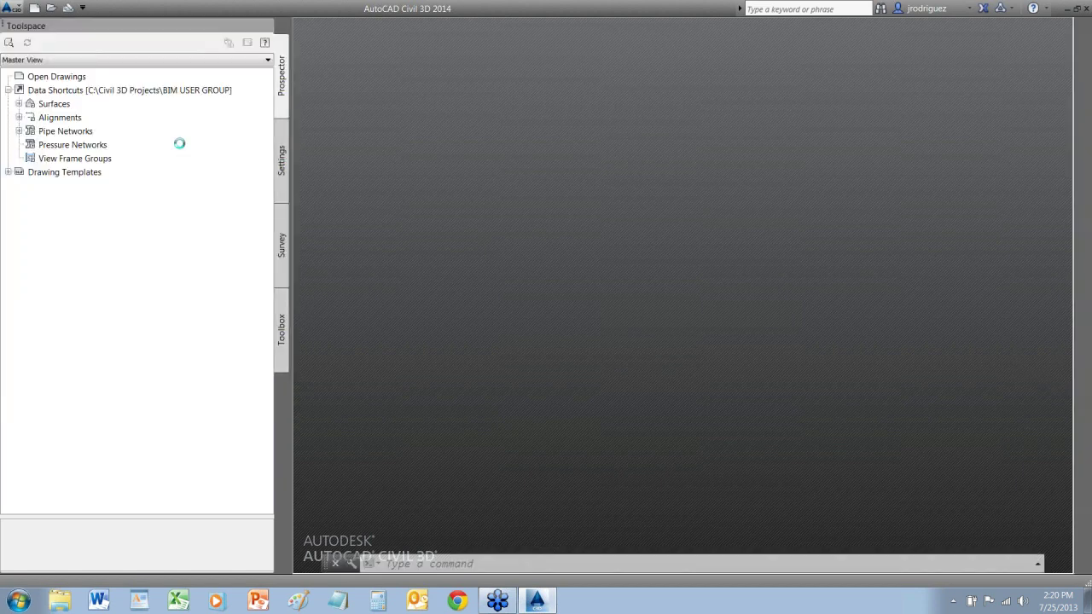
Open 2014 - CORRIDOR BRIDGE MODELER.dwg from the Civil 3D Projects folder
{"action": "left_click", "coordinate": [712, 70]}
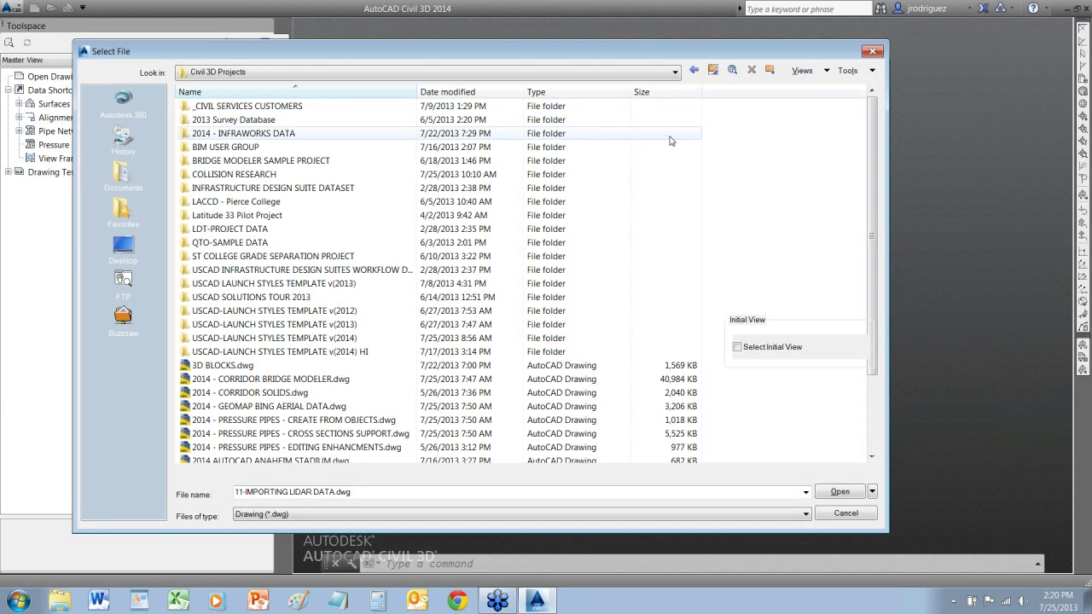
{"action": "left_click", "coordinate": [264, 380]}
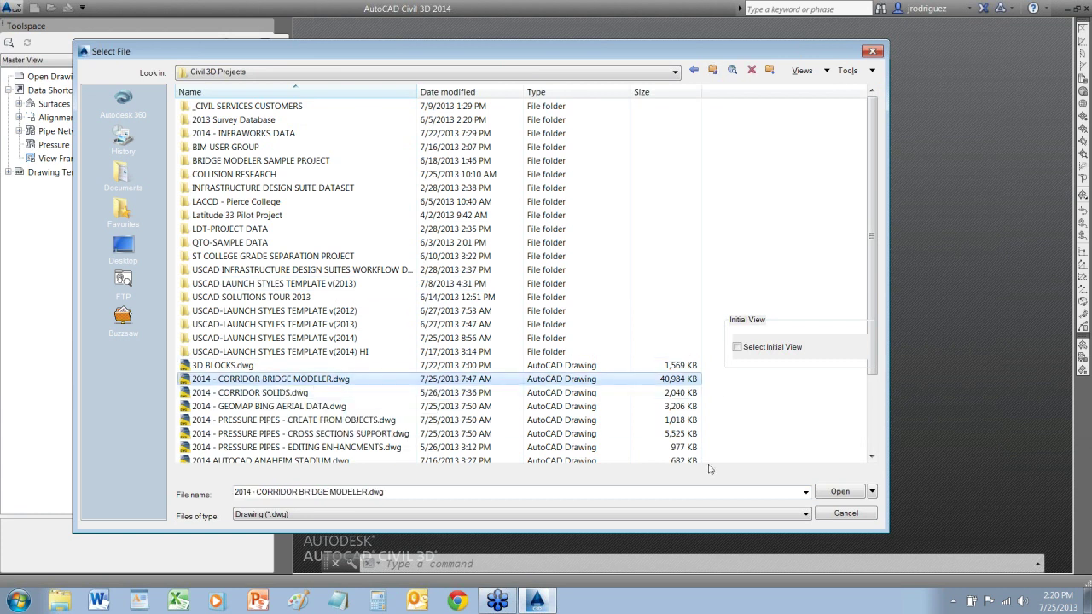
{"action": "left_click", "coordinate": [839, 492]}
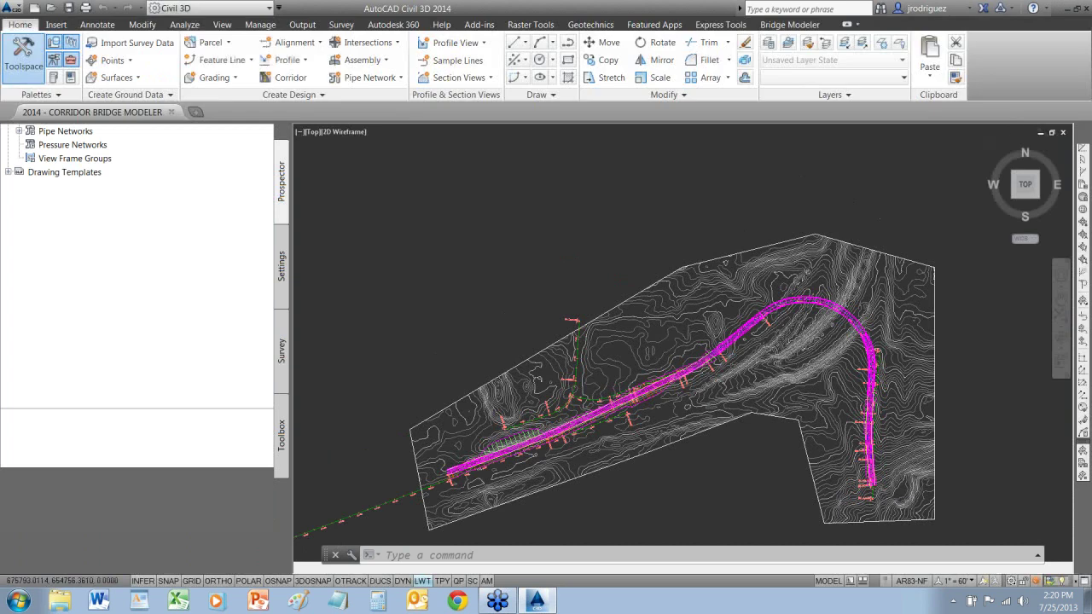
Launch Revit 2014 from the desktop, then restore the Civil 3D window
{"action": "left_click", "coordinate": [1066, 10]}
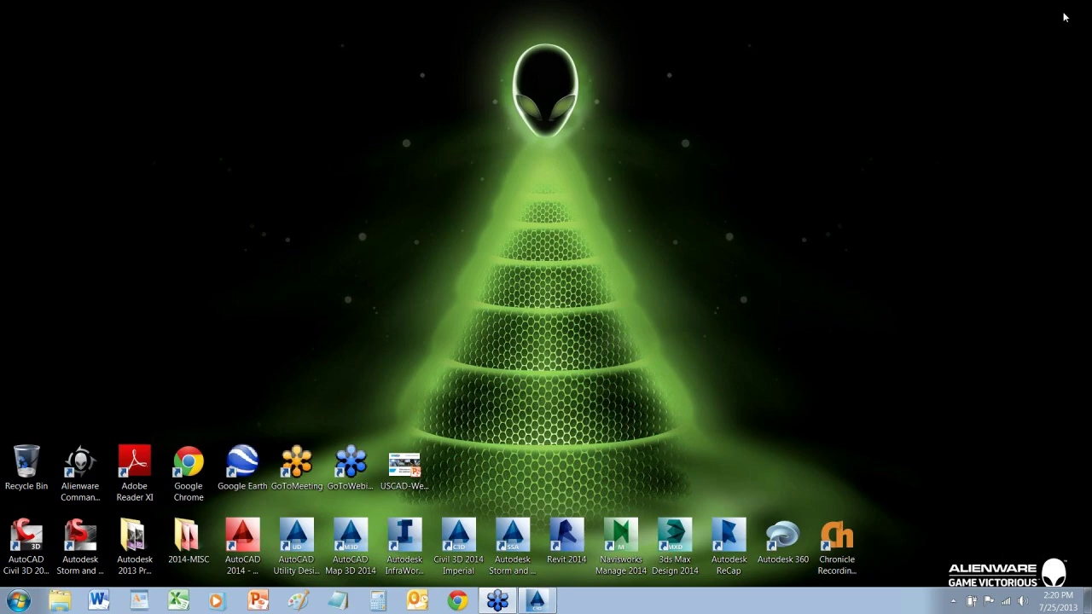
{"action": "double_click", "coordinate": [569, 535]}
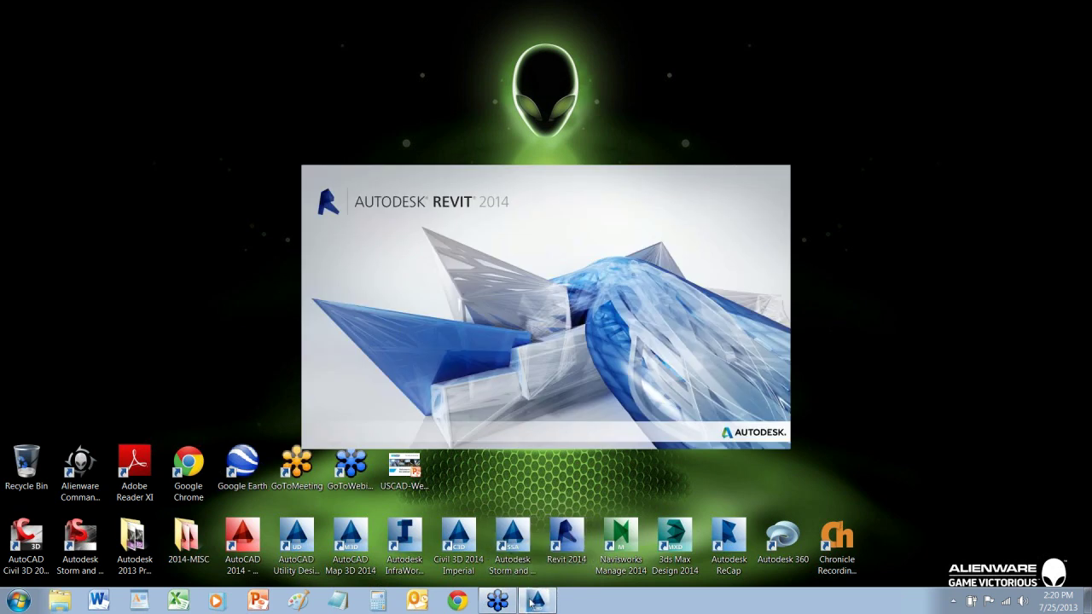
{"action": "left_click", "coordinate": [532, 602]}
{"action": "scroll", "coordinate": [867, 367], "scroll_direction": "up", "scroll_amount": 6}
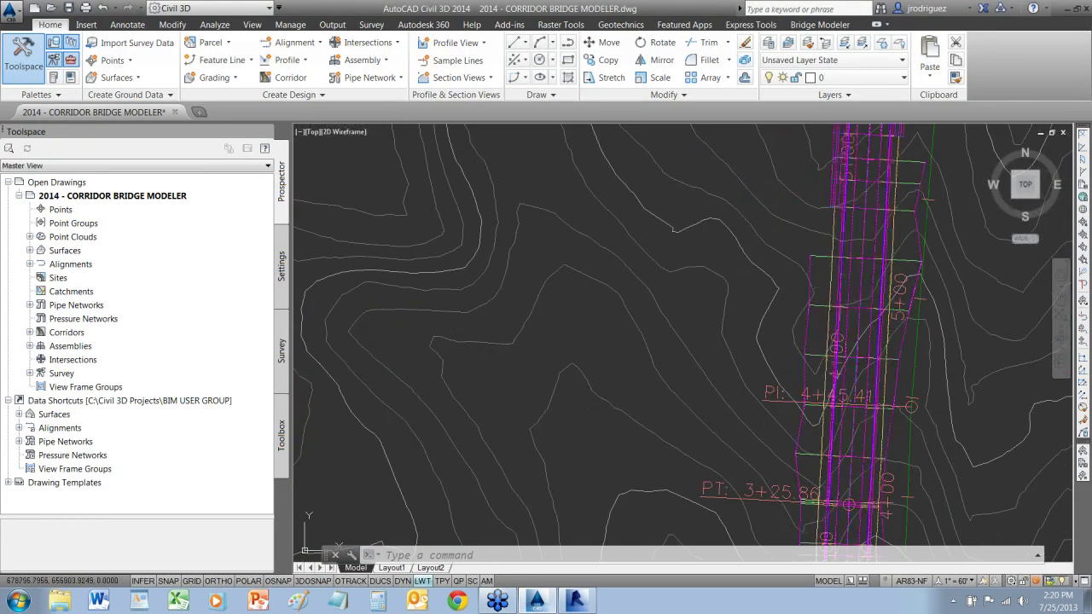
Play a drive-through of Corridor - (1) along the EPS feature line, then return to plan
{"action": "left_click", "coordinate": [843, 284]}
{"action": "left_click", "coordinate": [637, 53]}
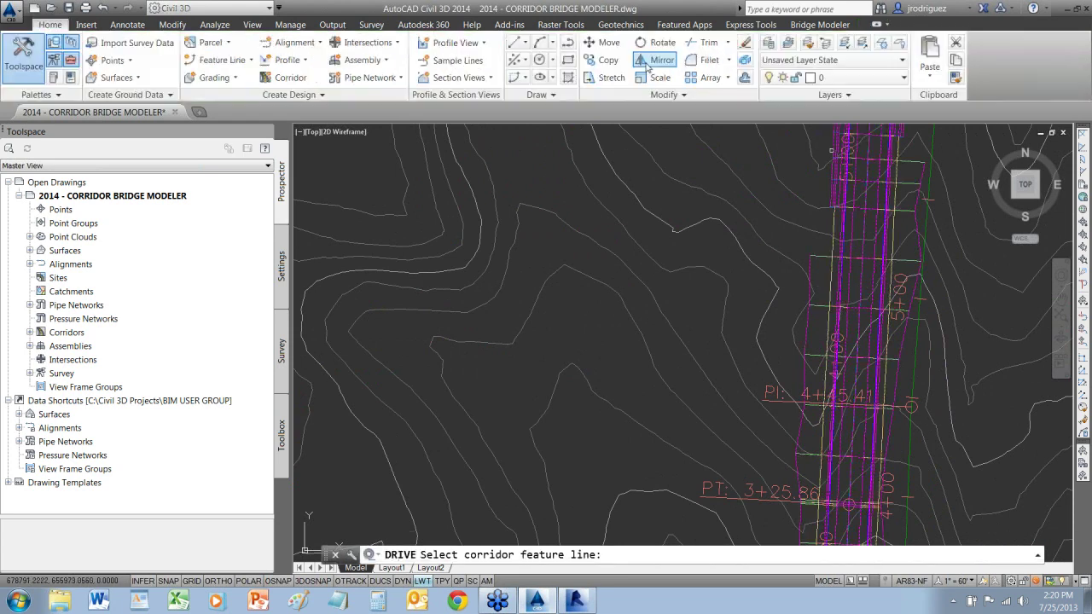
{"action": "left_click", "coordinate": [824, 297]}
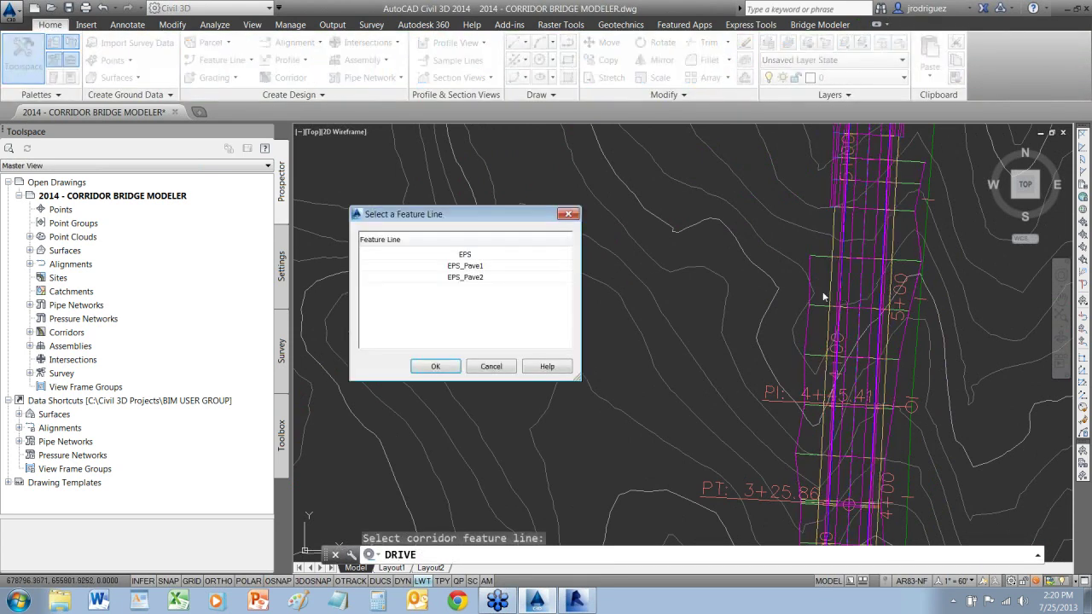
{"action": "left_click", "coordinate": [469, 256]}
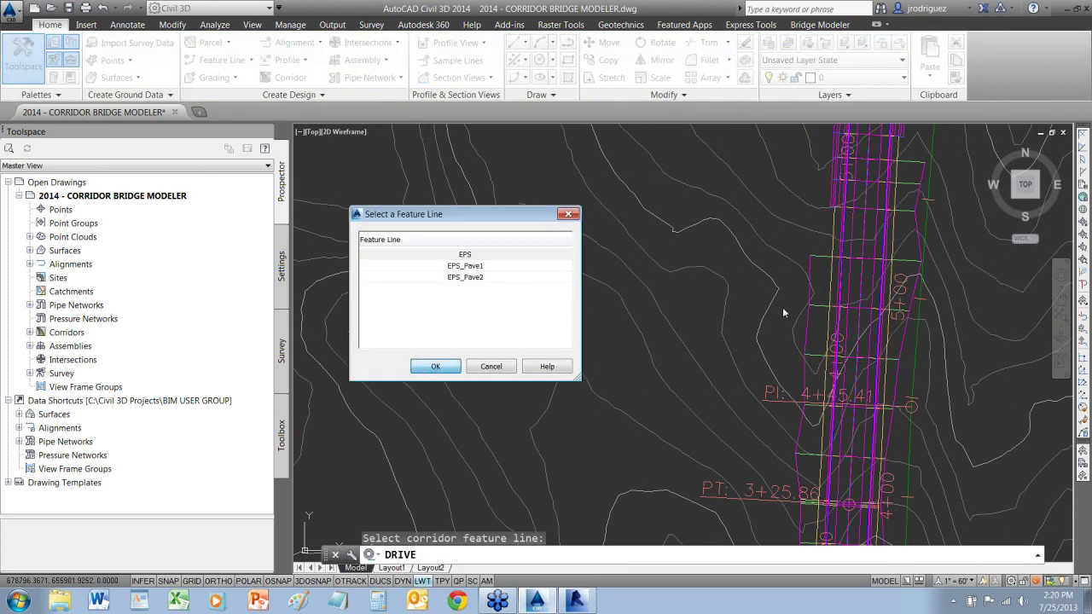
{"action": "key", "text": "Return"}
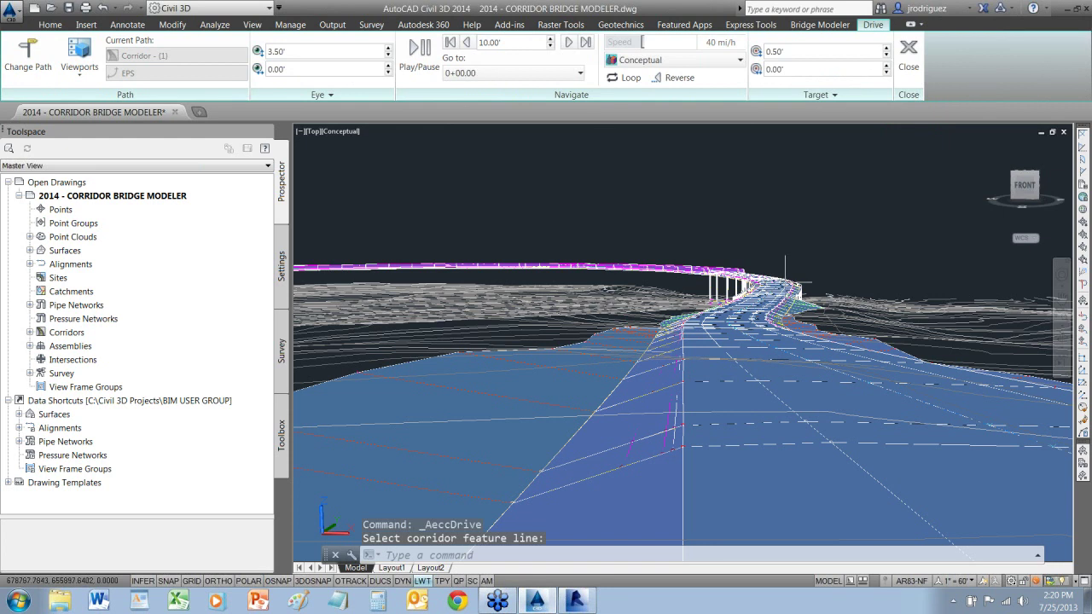
{"action": "left_click", "coordinate": [419, 51]}
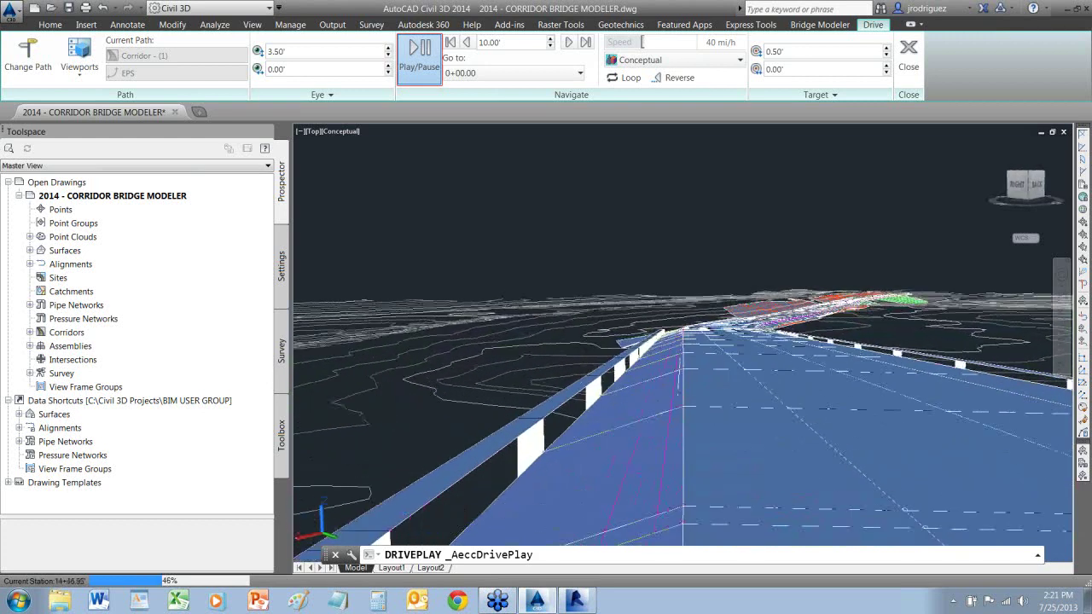
{"action": "left_click", "coordinate": [908, 59]}
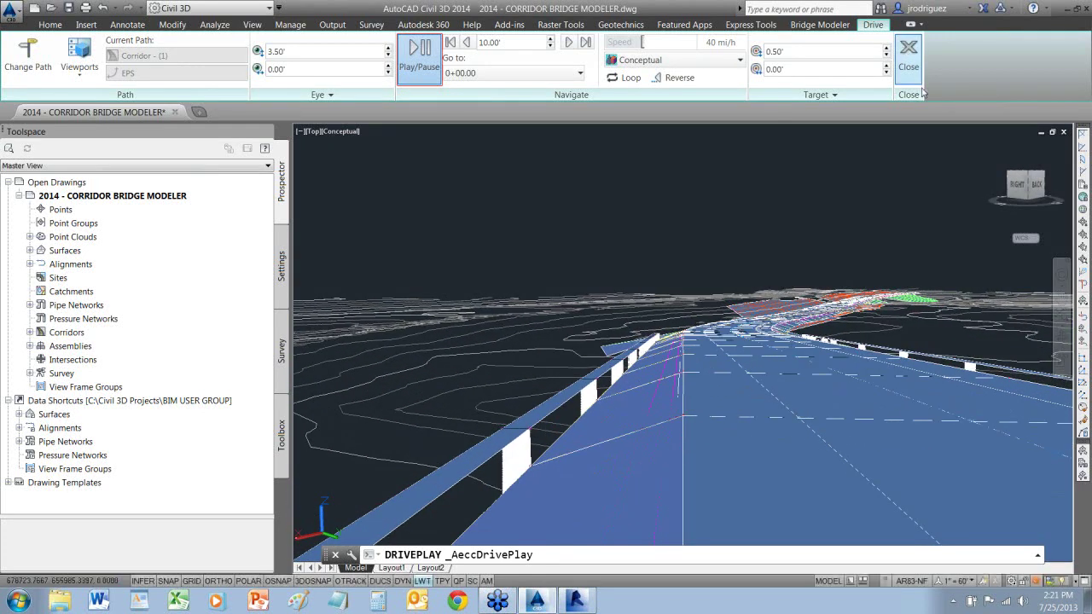
Show the Bridge Modeler ribbon tab and expand Subscription Extension Manager in the Toolbox
{"action": "scroll", "coordinate": [688, 299], "scroll_direction": "down", "scroll_amount": 5}
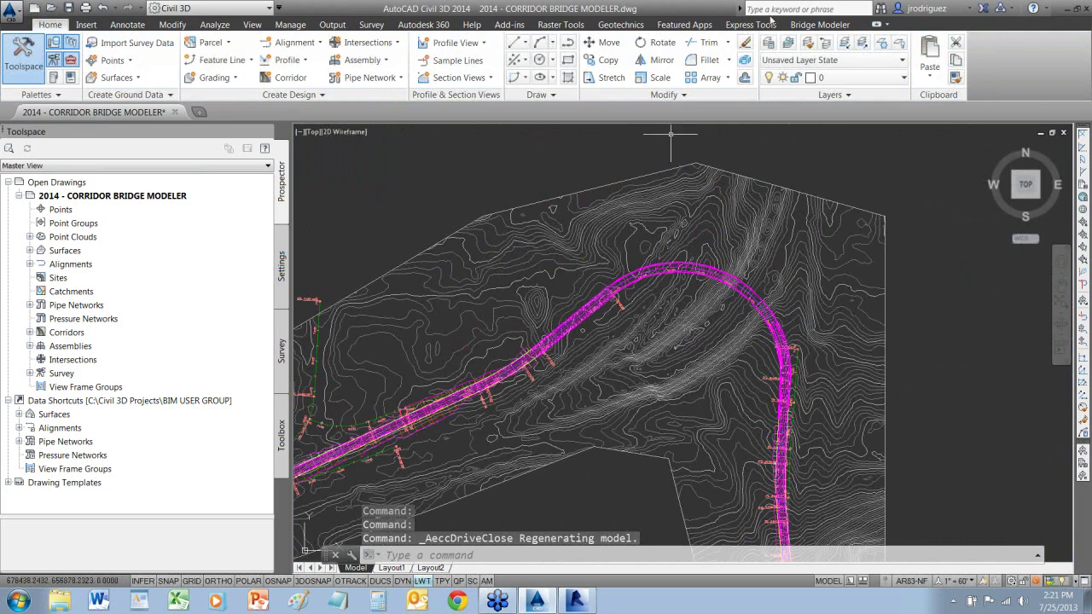
{"action": "left_click", "coordinate": [818, 25]}
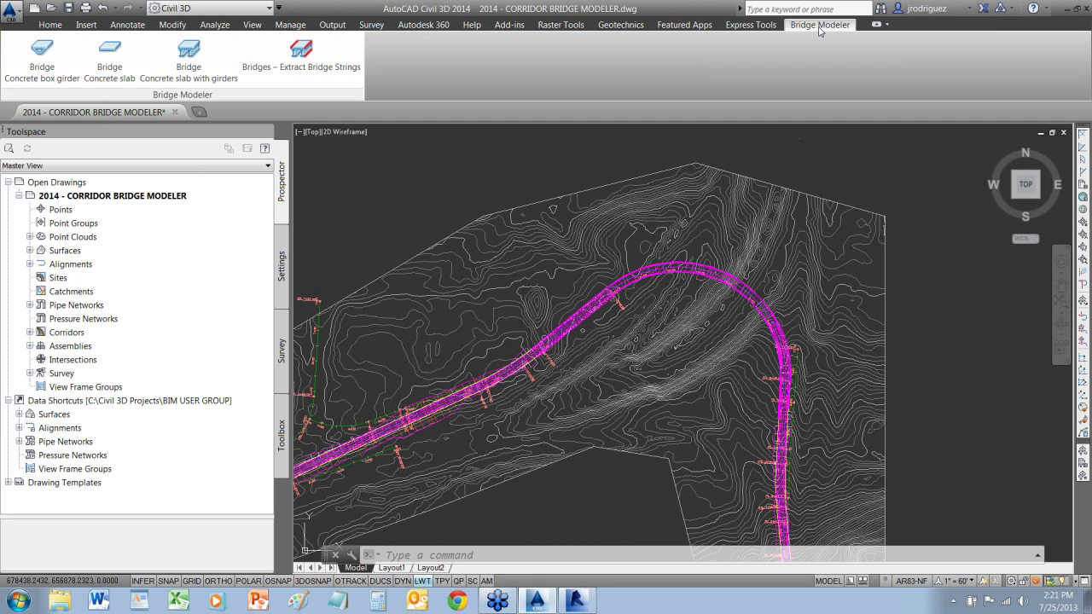
{"action": "left_click", "coordinate": [281, 430]}
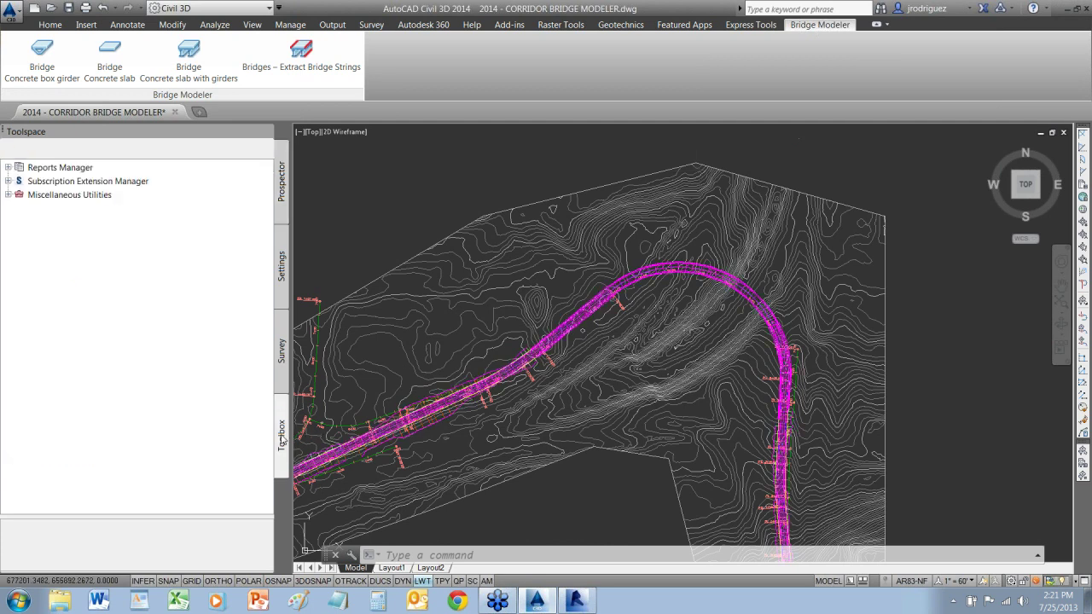
{"action": "left_click", "coordinate": [7, 181]}
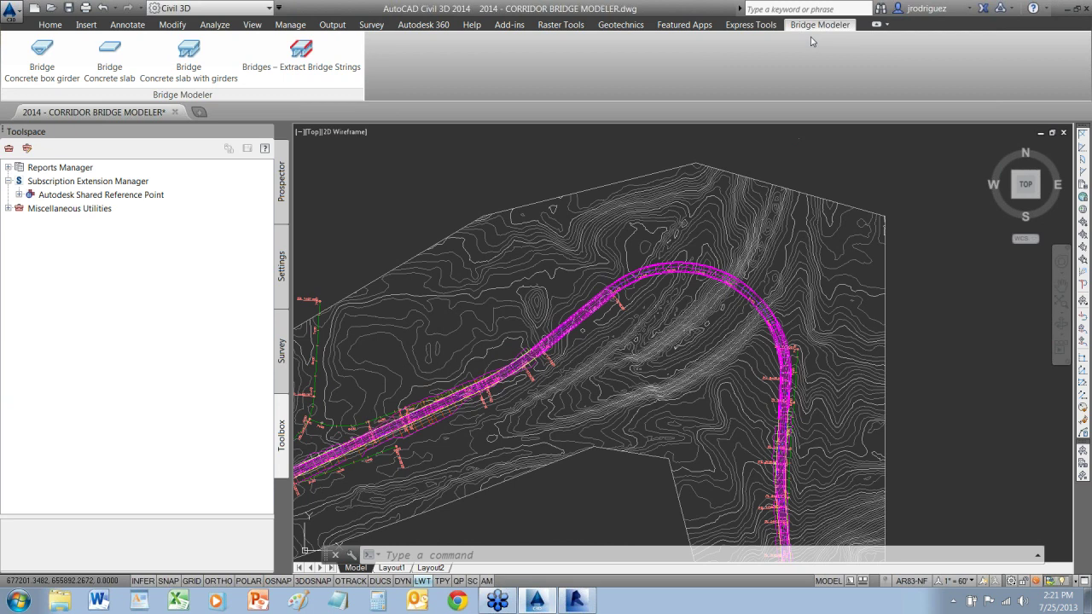
Define the bridge on NB Ramp Main, region 789.9976–1419.9957 ft, terrain Existing - Surface (1)
{"action": "left_click", "coordinate": [192, 69]}
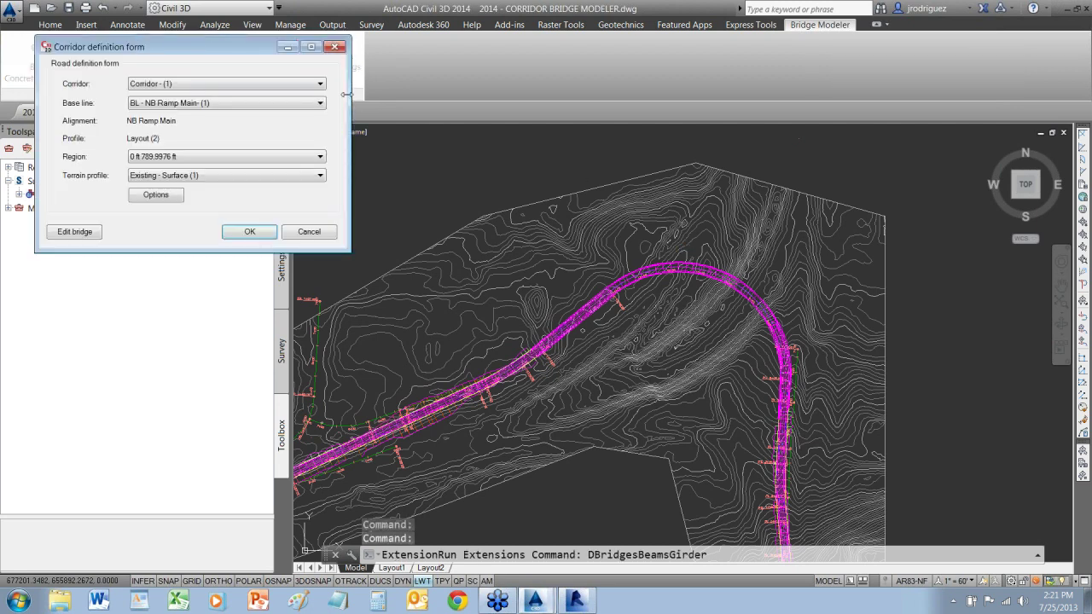
{"action": "left_click_drag", "start_coordinate": [251, 53], "coordinate": [593, 160]}
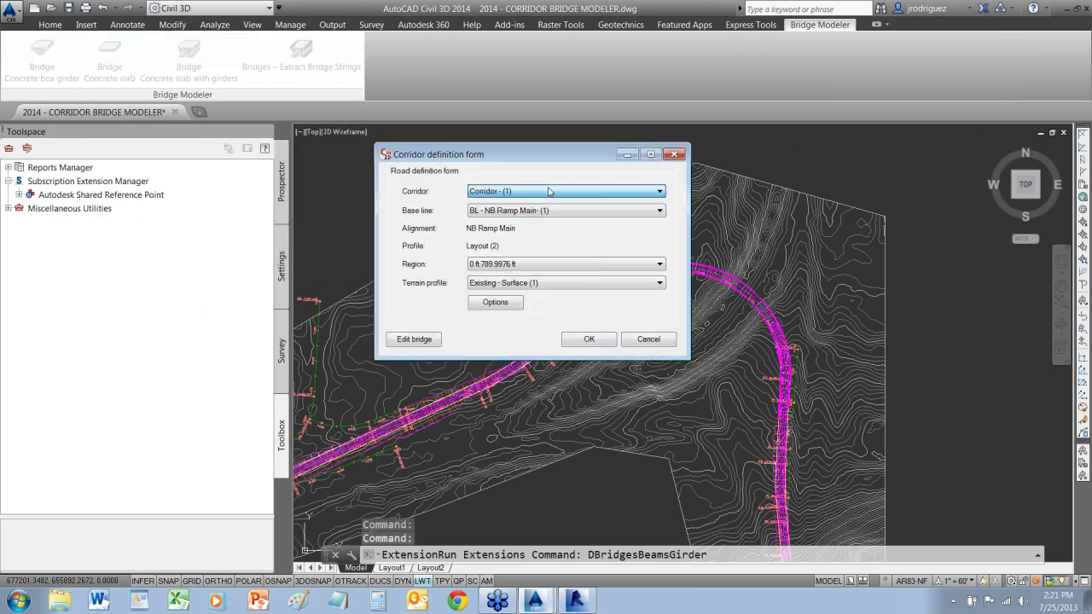
{"action": "left_click", "coordinate": [547, 213]}
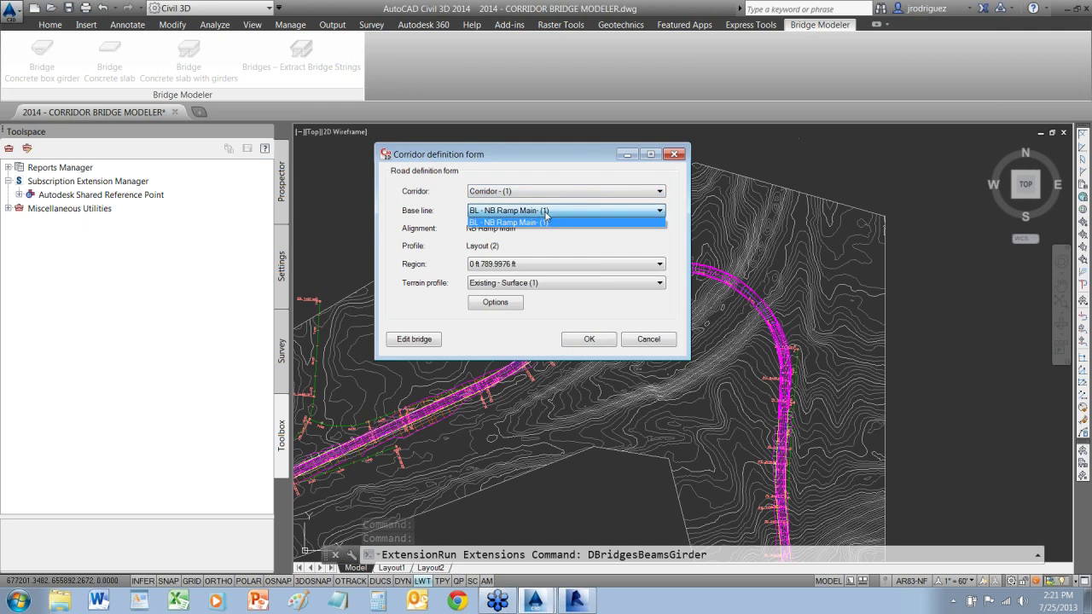
{"action": "left_click", "coordinate": [546, 215]}
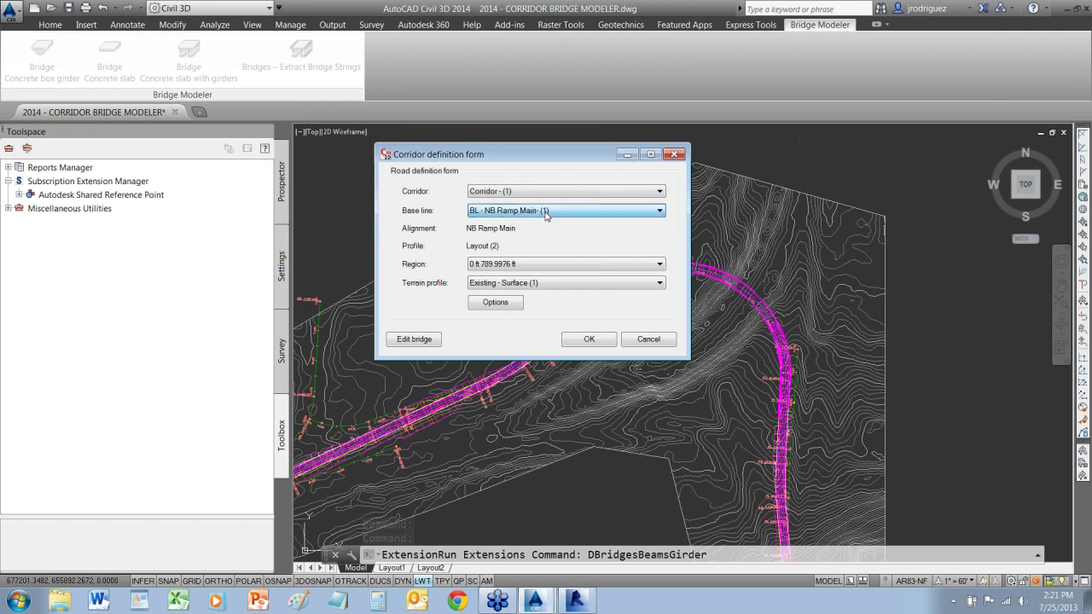
{"action": "left_click", "coordinate": [546, 264]}
{"action": "left_click", "coordinate": [520, 286]}
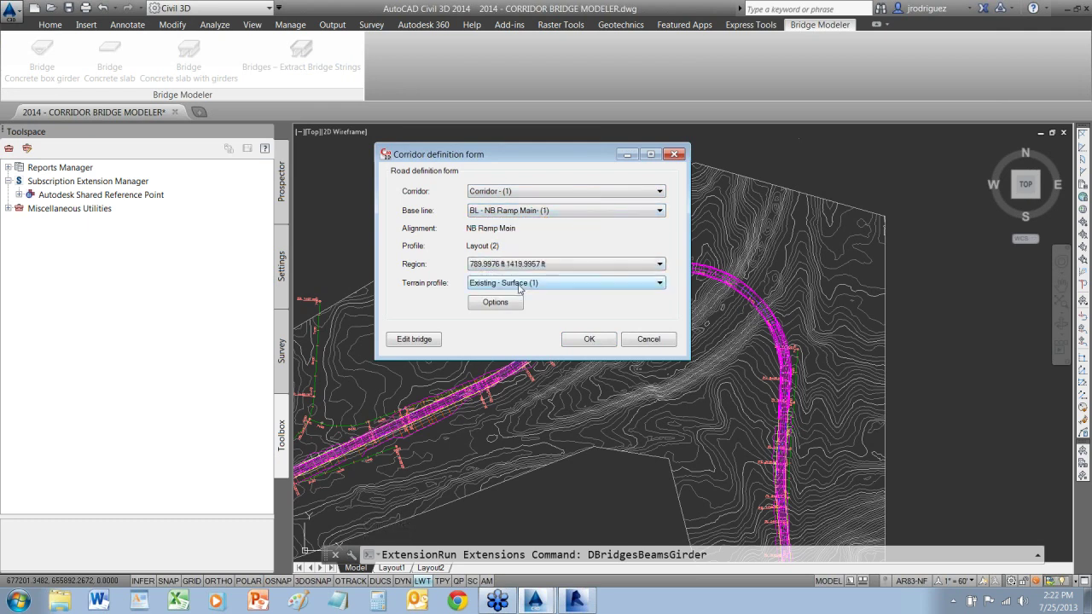
{"action": "left_click", "coordinate": [574, 284]}
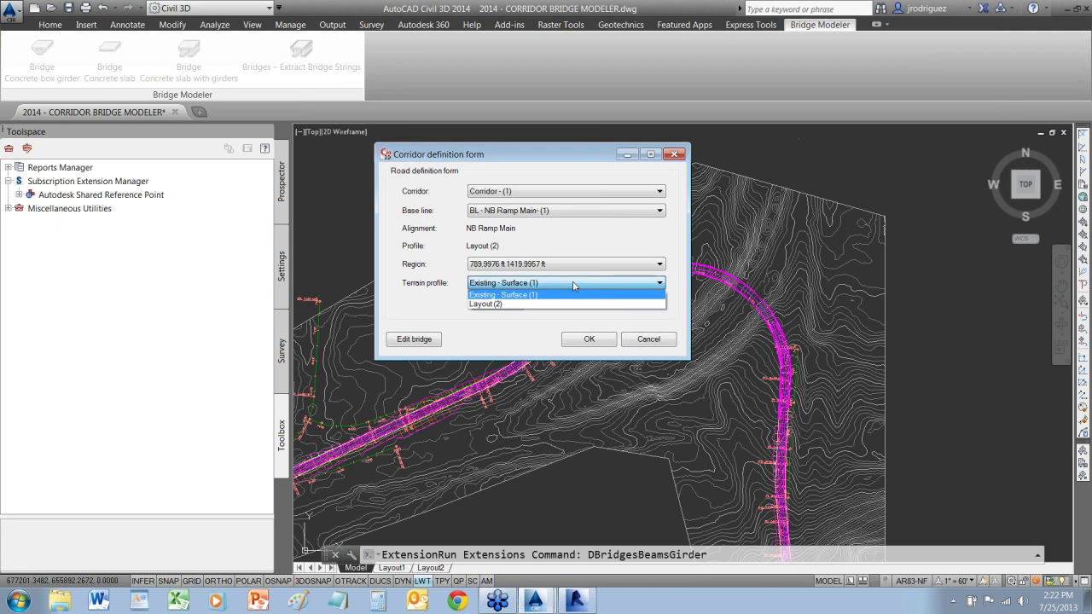
{"action": "left_click", "coordinate": [528, 295]}
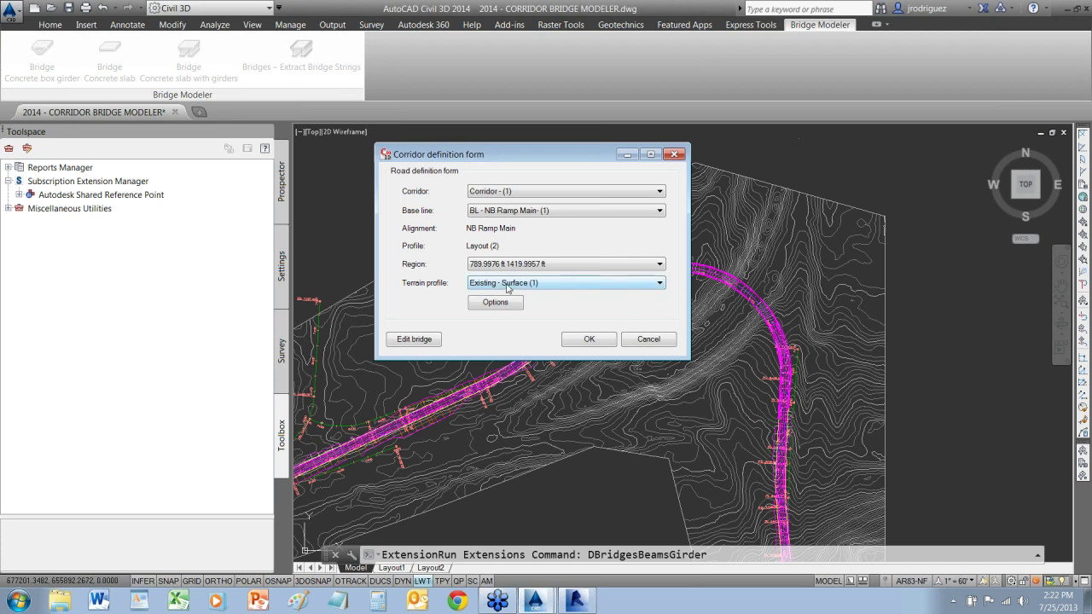
{"action": "left_click", "coordinate": [590, 339]}
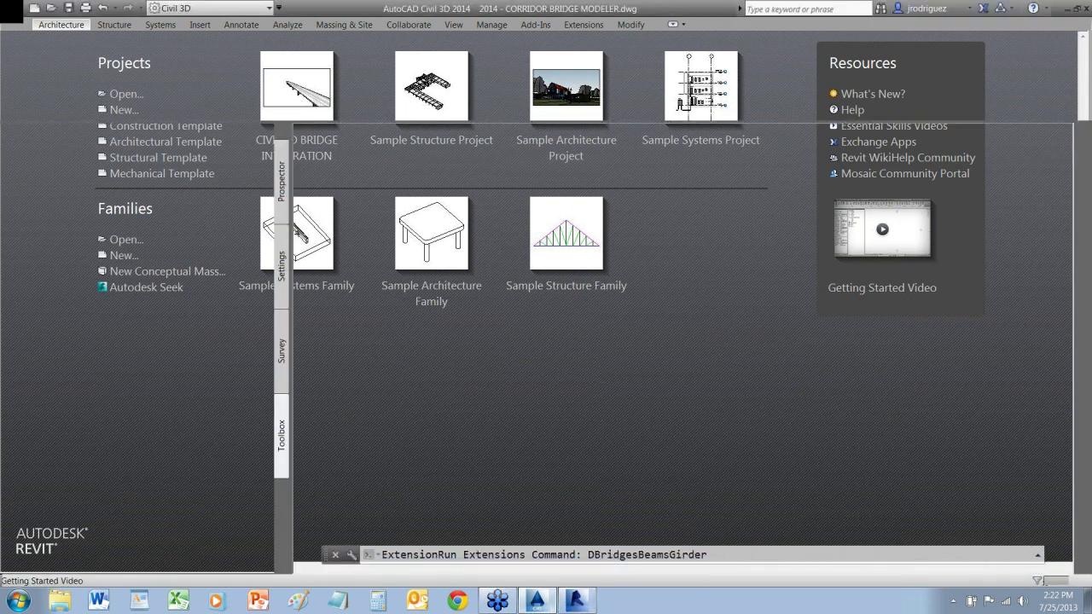
Review the bridge's roadway, deck with Straight haunch, and girder set spans
{"action": "left_click", "coordinate": [536, 600]}
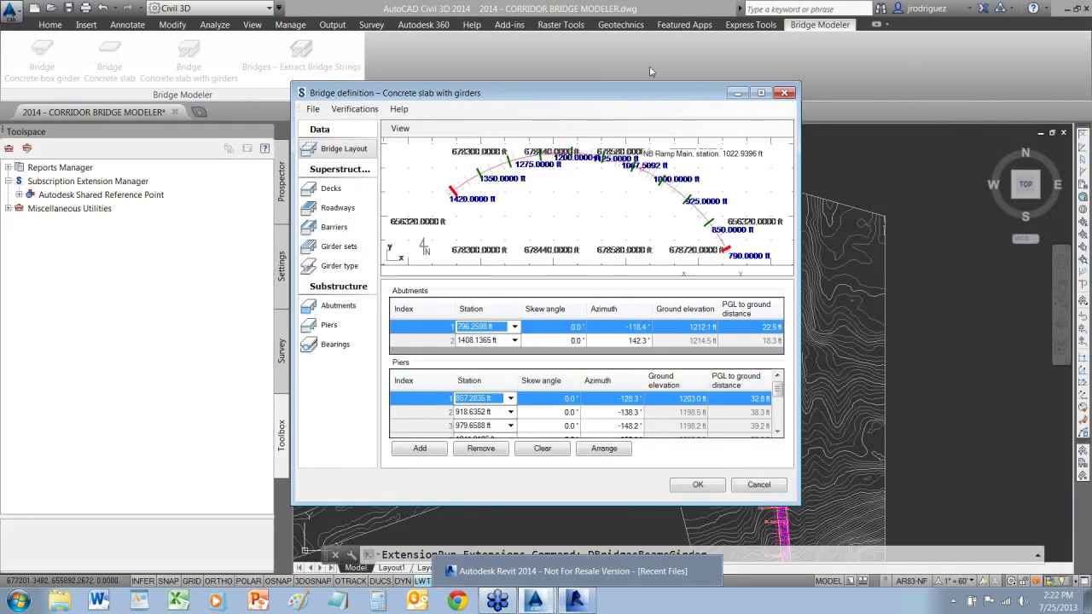
{"action": "left_click_drag", "start_coordinate": [657, 96], "coordinate": [706, 96]}
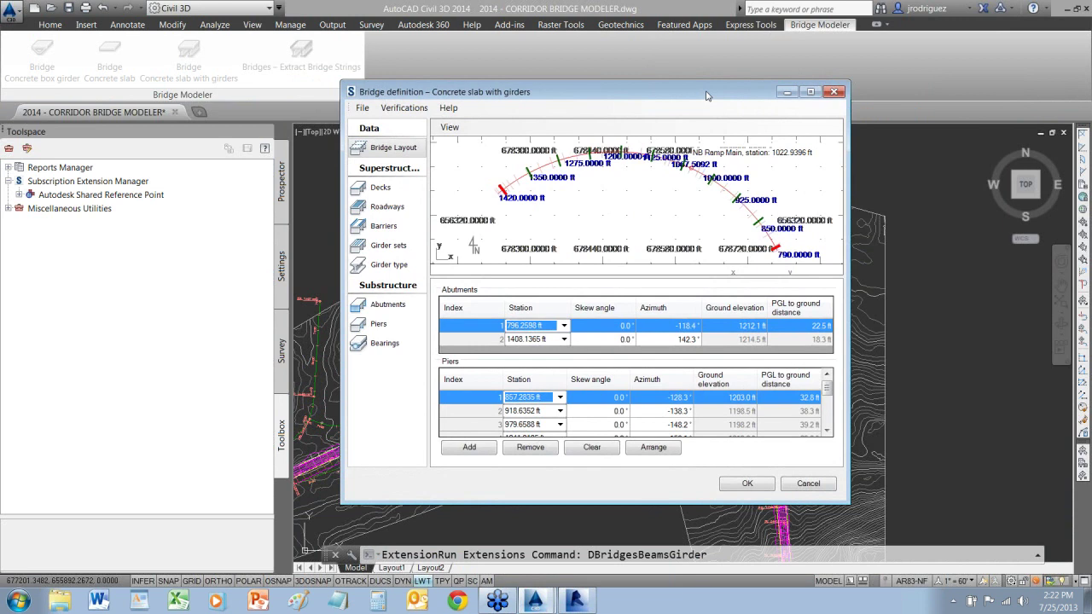
{"action": "left_click", "coordinate": [479, 168]}
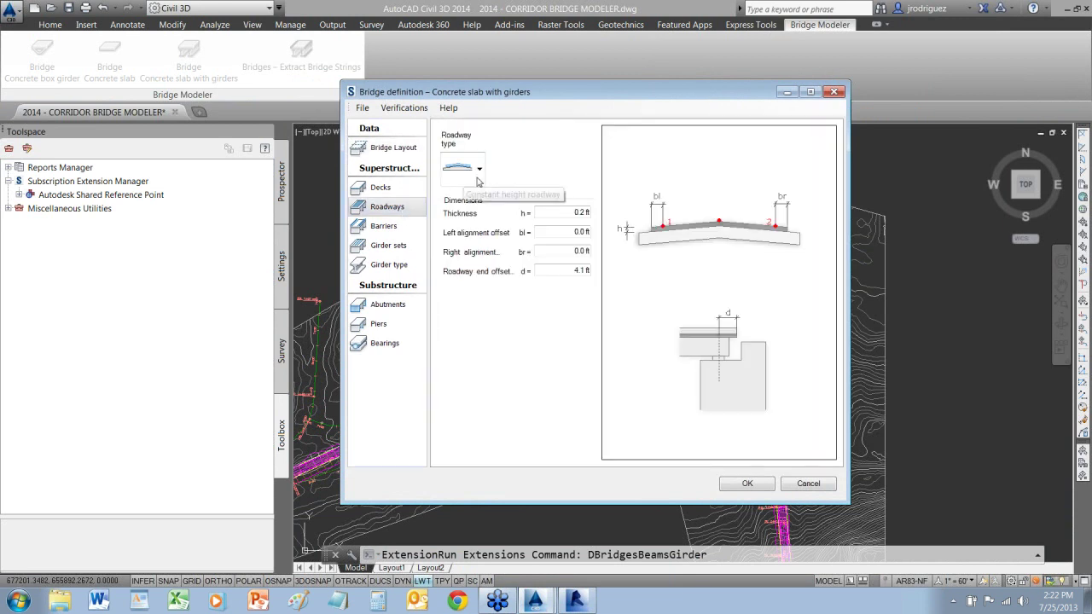
{"action": "left_click", "coordinate": [460, 186]}
{"action": "left_click", "coordinate": [384, 200]}
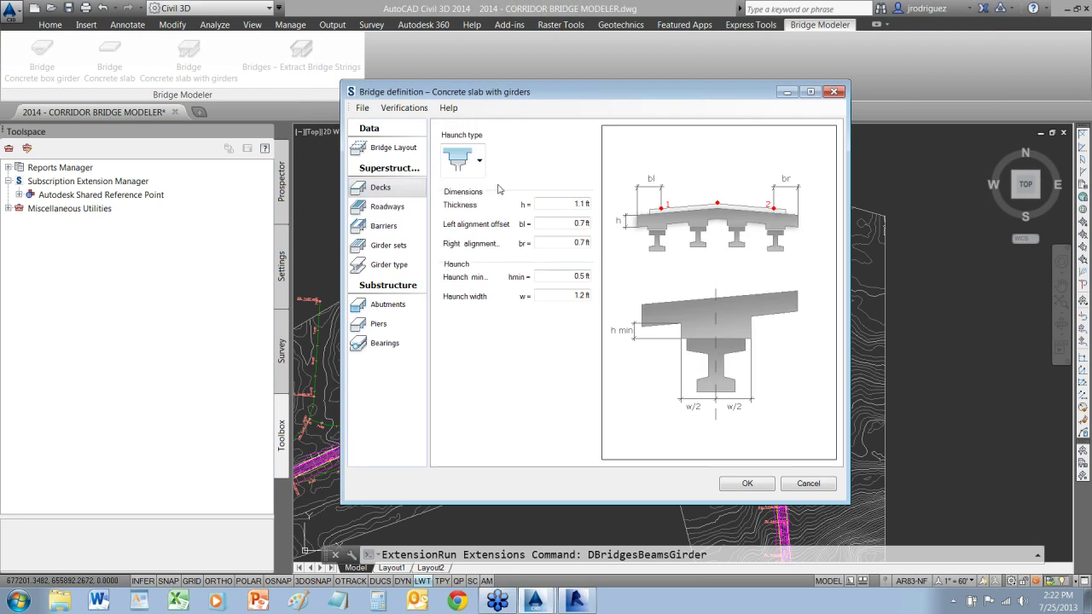
{"action": "left_click", "coordinate": [478, 161]}
{"action": "left_click", "coordinate": [476, 164]}
{"action": "left_click", "coordinate": [388, 246]}
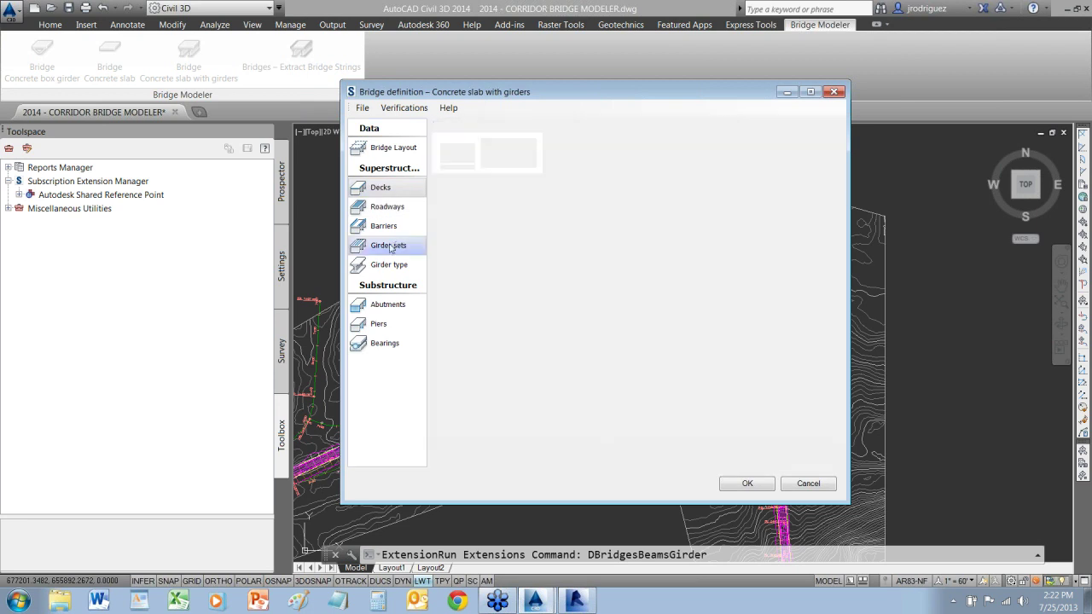
Make the left barrier Sloped and the right barrier vertical, then create the bridge
{"action": "left_click", "coordinate": [383, 226]}
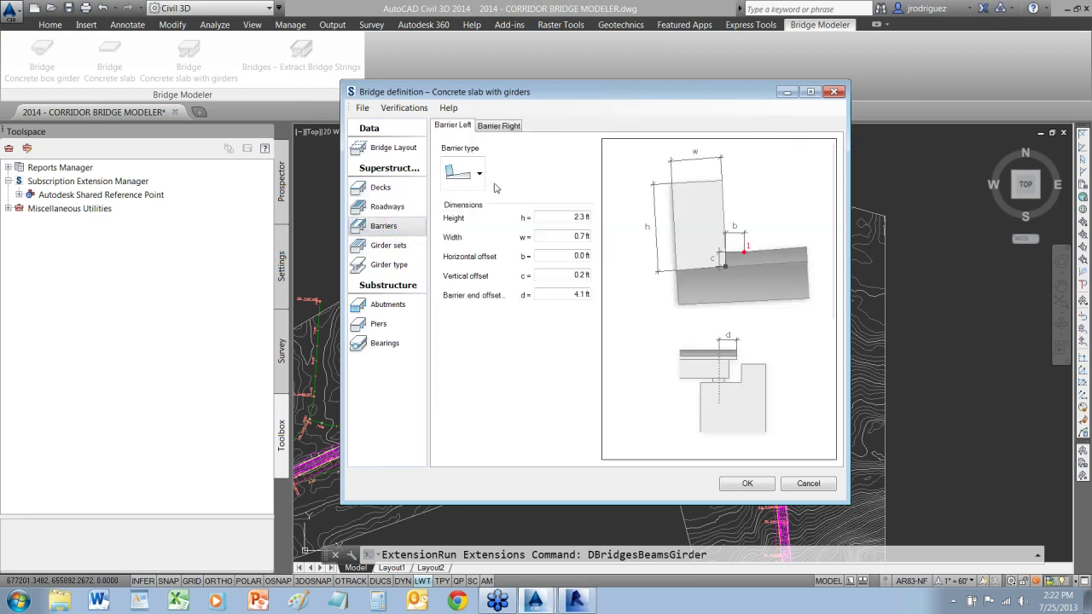
{"action": "left_click", "coordinate": [478, 173]}
{"action": "left_click", "coordinate": [463, 230]}
{"action": "left_click", "coordinate": [498, 126]}
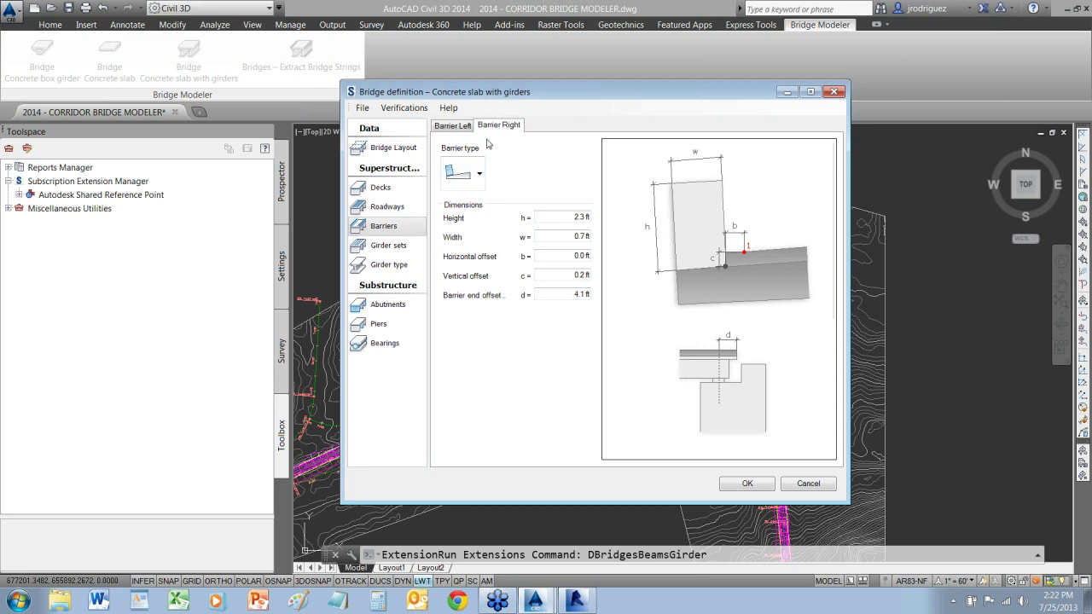
{"action": "left_click", "coordinate": [478, 174]}
{"action": "left_click", "coordinate": [464, 204]}
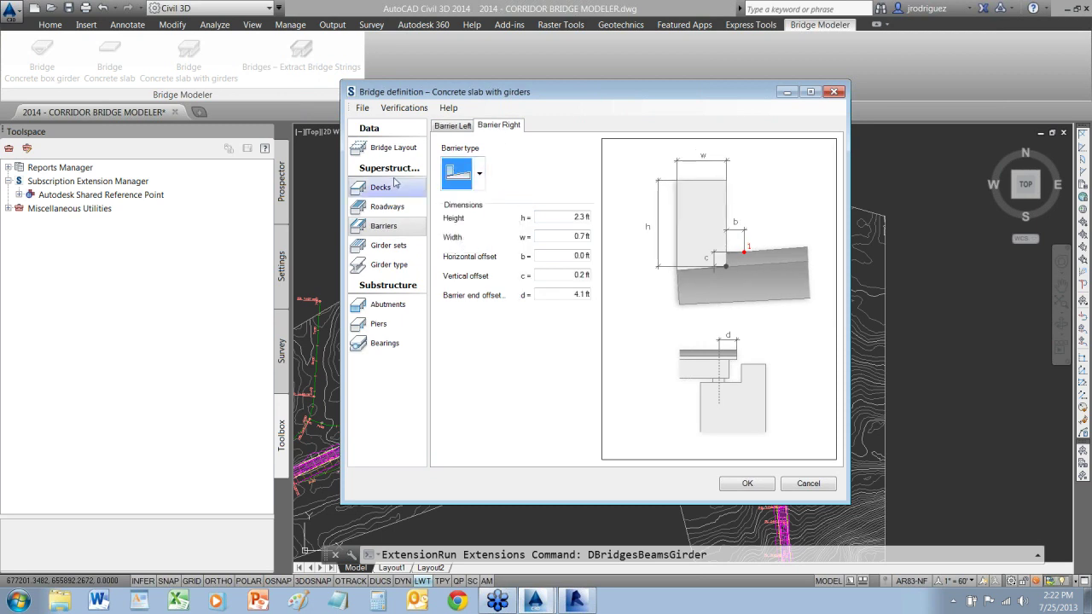
{"action": "left_click", "coordinate": [389, 310]}
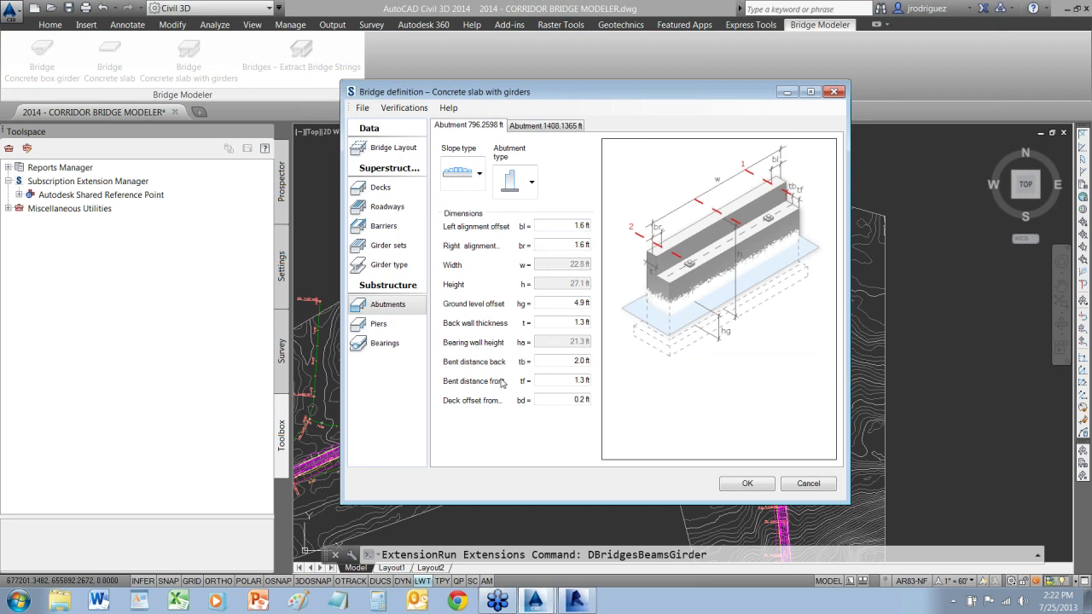
{"action": "left_click", "coordinate": [747, 484]}
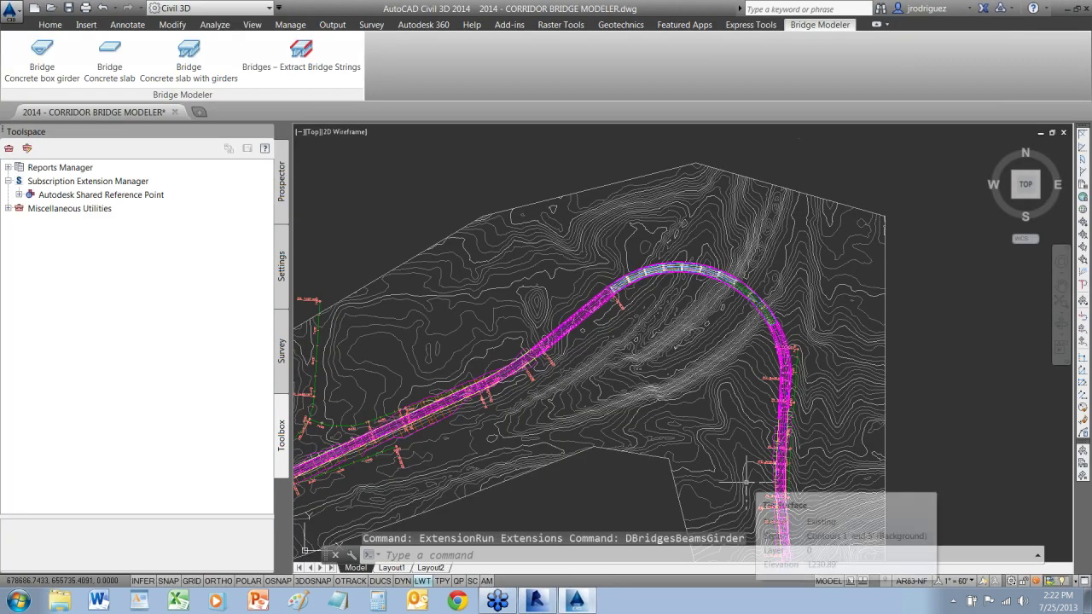
Open the bridge in the Object Viewer, set to SE Isometric and zoomed in
{"action": "scroll", "coordinate": [762, 276], "scroll_direction": "up", "scroll_amount": 7}
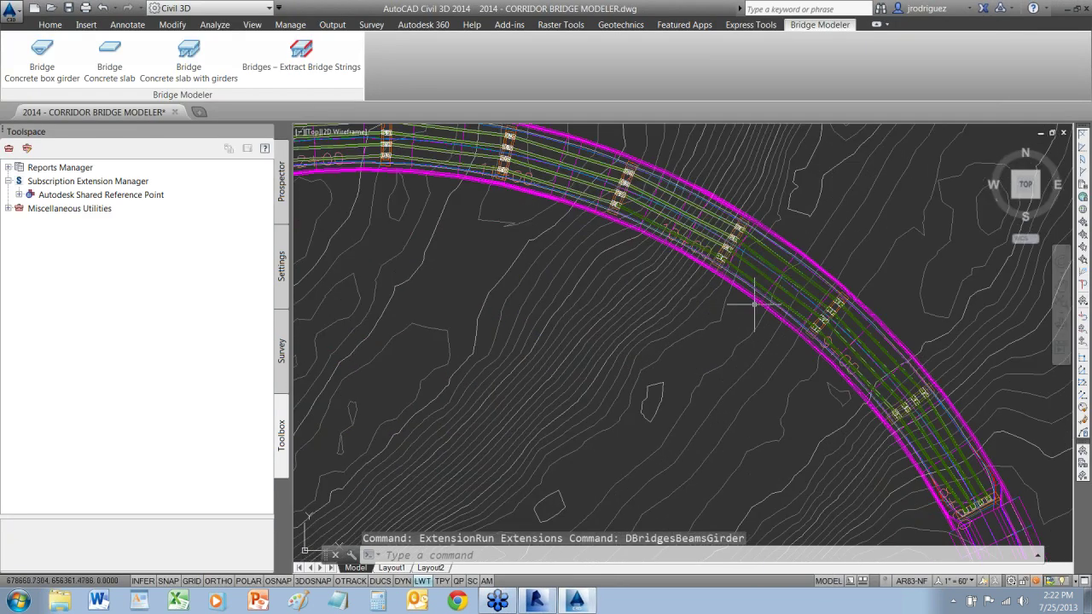
{"action": "right_click", "coordinate": [768, 277]}
{"action": "left_click", "coordinate": [832, 440]}
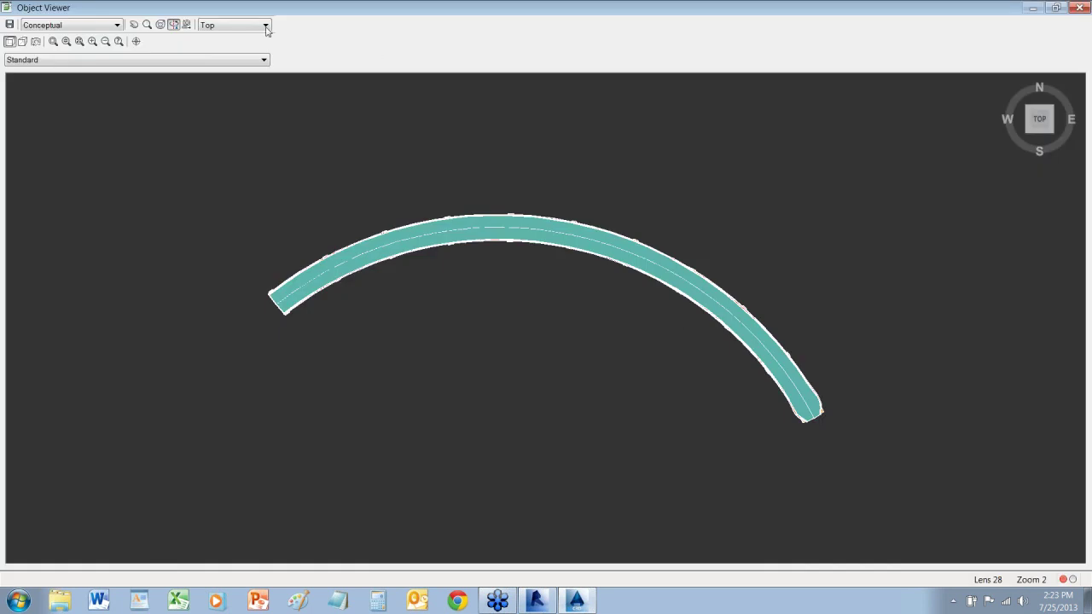
{"action": "left_click", "coordinate": [266, 25]}
{"action": "left_click", "coordinate": [221, 101]}
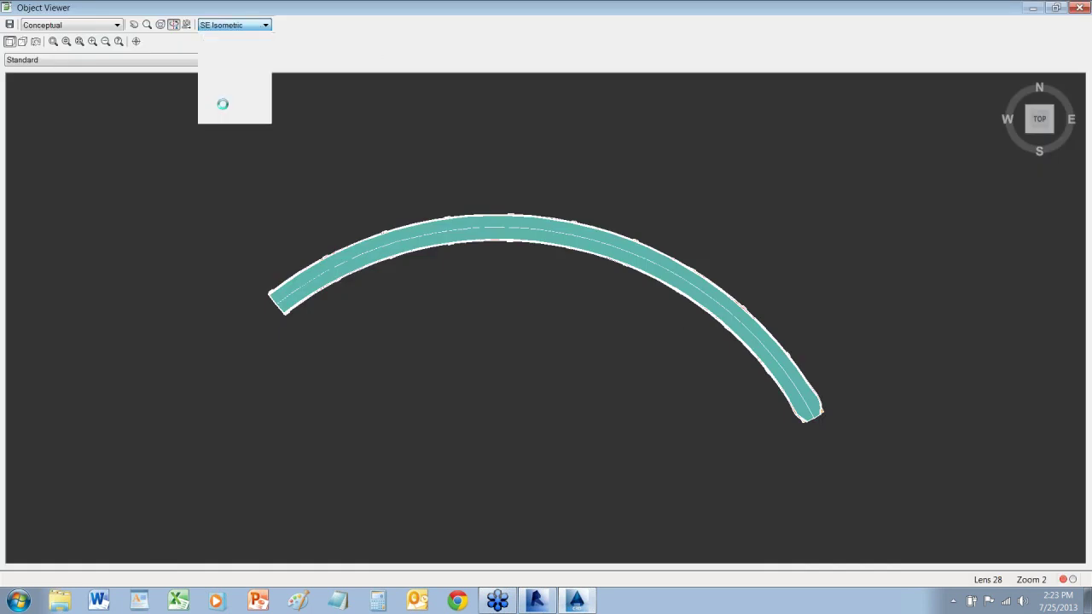
{"action": "left_click", "coordinate": [78, 42]}
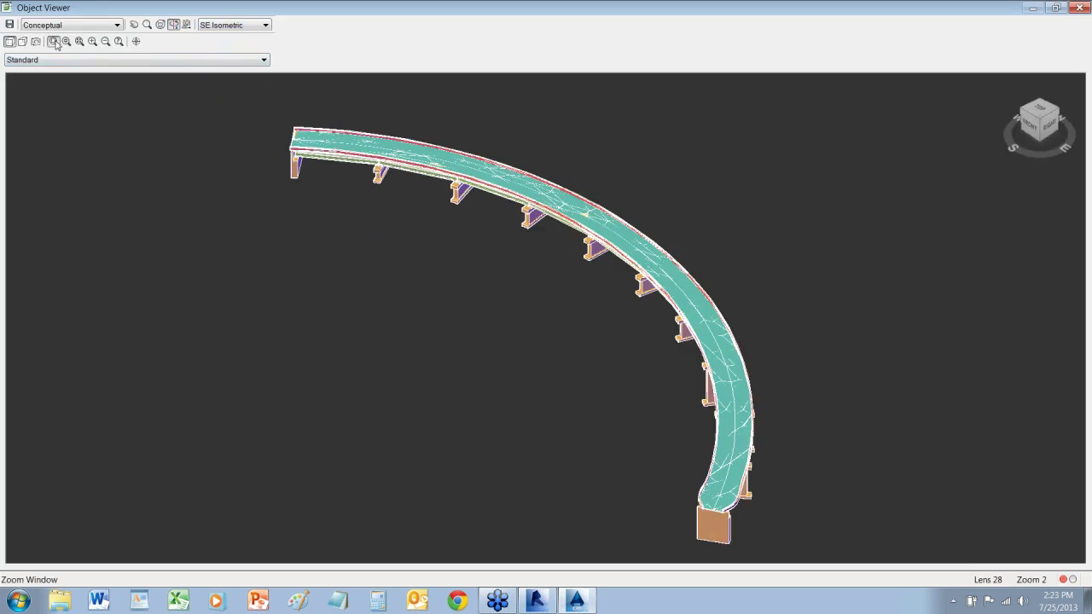
{"action": "left_click", "coordinate": [470, 243]}
{"action": "left_click", "coordinate": [579, 172]}
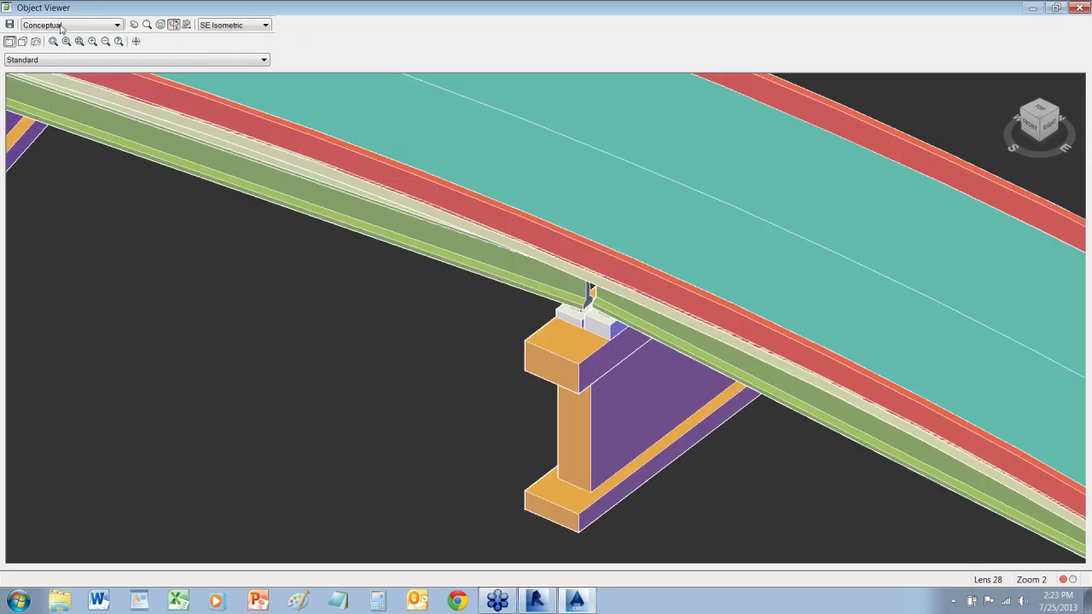
Orbit the bridge in 3dWireframe to a flatter side view showing the piers
{"action": "left_click", "coordinate": [61, 25]}
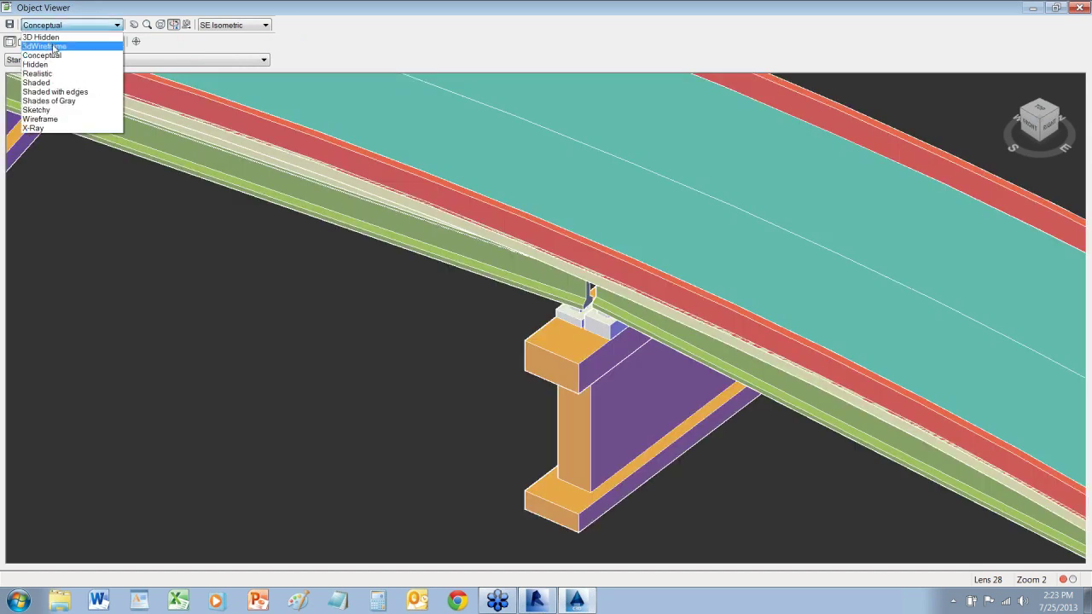
{"action": "left_click", "coordinate": [51, 55]}
{"action": "left_click_drag", "start_coordinate": [735, 306], "coordinate": [776, 335]}
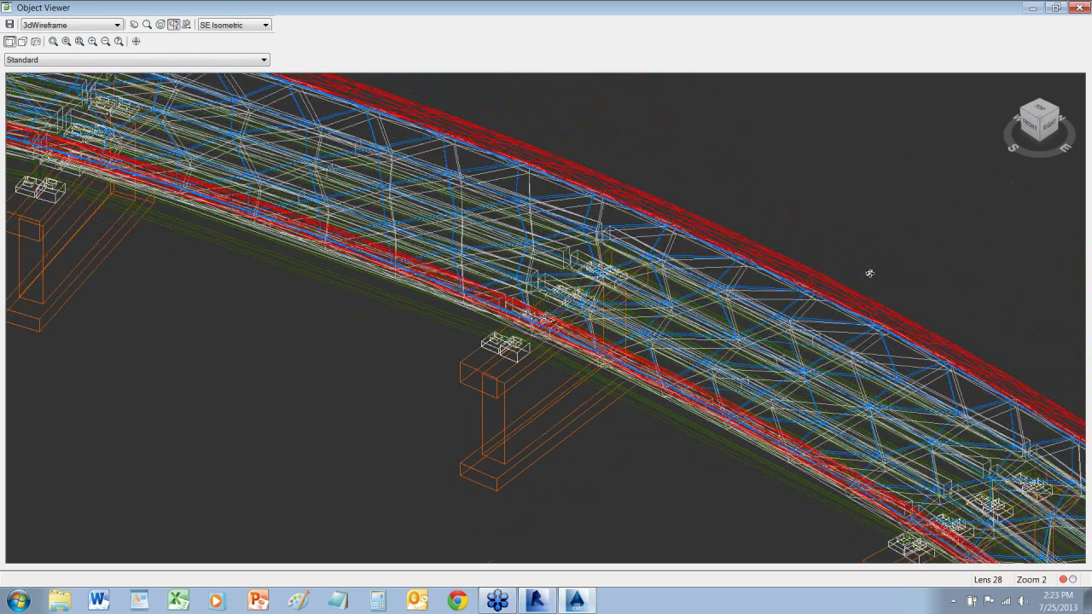
{"action": "left_click_drag", "start_coordinate": [814, 232], "coordinate": [635, 323]}
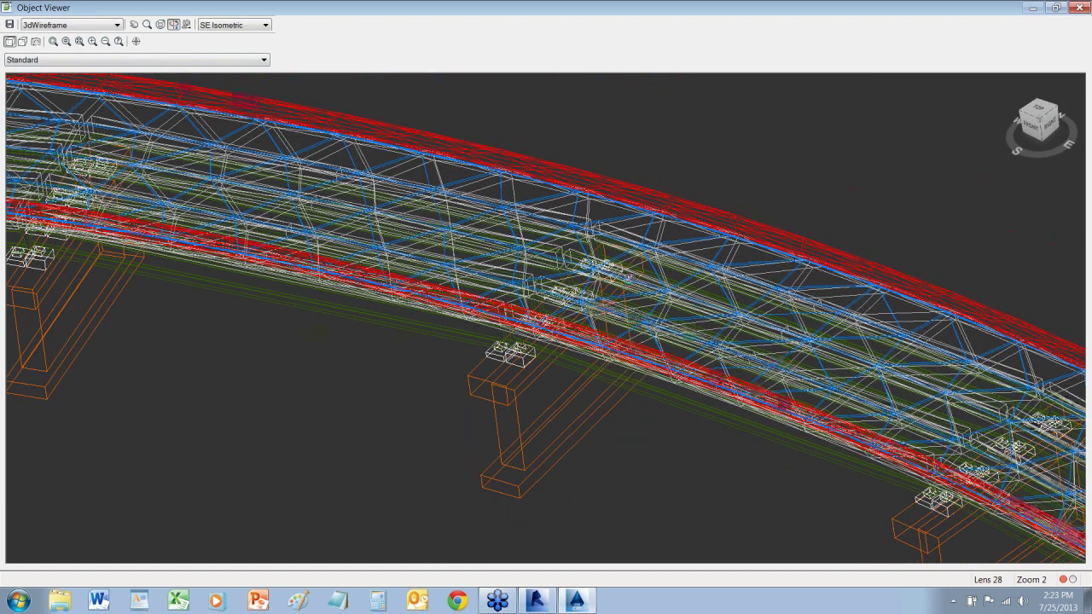
{"action": "left_click_drag", "start_coordinate": [601, 307], "coordinate": [592, 290]}
Switch the bridge to the Shaded visual style and orbit to another angle
{"action": "left_click", "coordinate": [63, 27]}
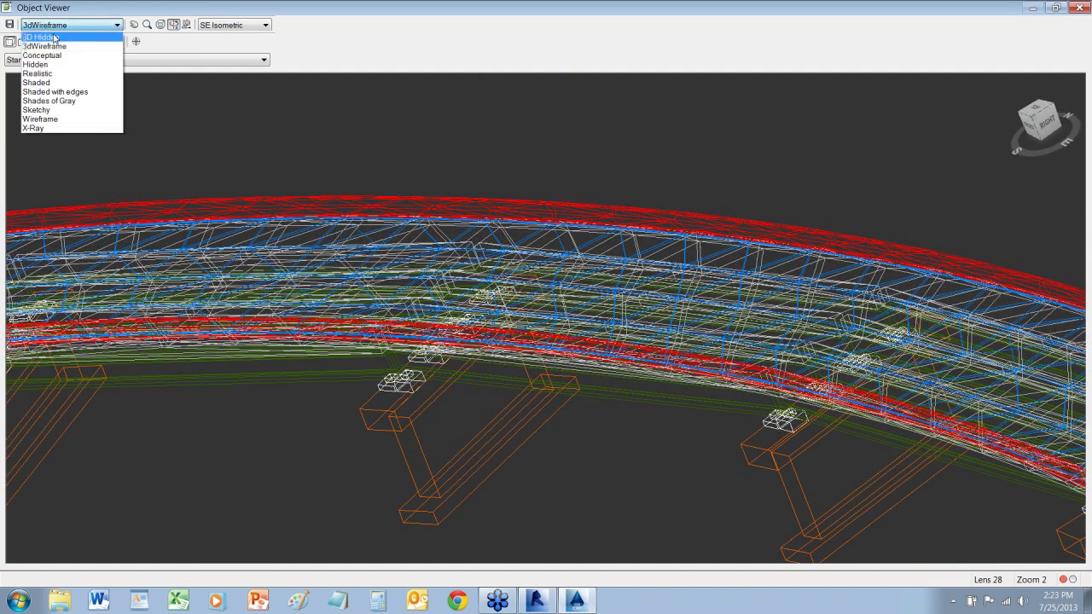
{"action": "left_click", "coordinate": [41, 83]}
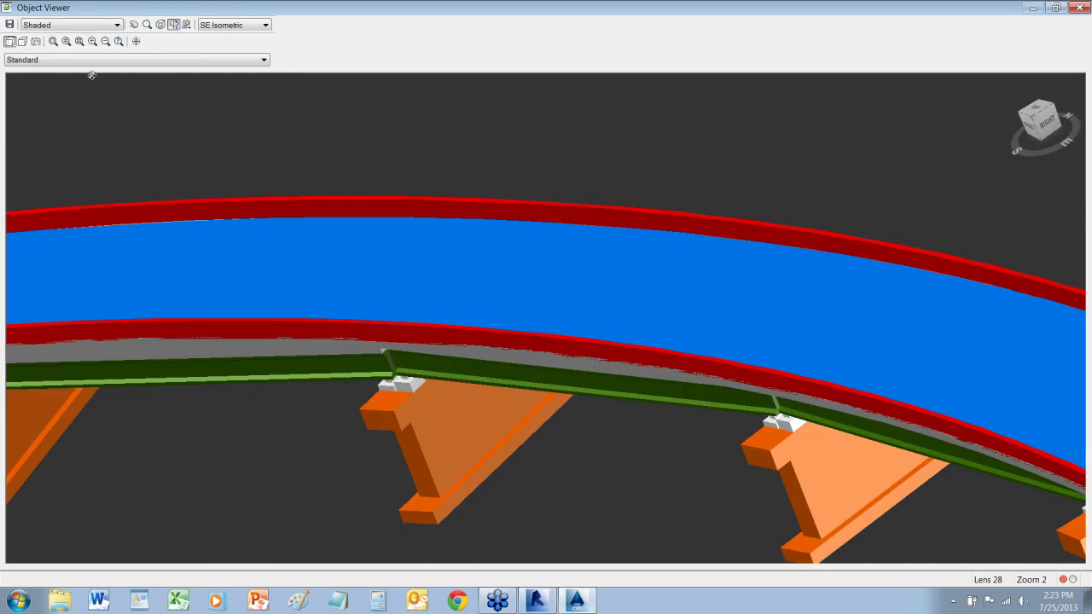
{"action": "mouse_move", "coordinate": [729, 354]}
{"action": "left_mouse_down"}
{"action": "mouse_move", "coordinate": [760, 336]}
{"action": "mouse_move", "coordinate": [643, 368]}
{"action": "mouse_move", "coordinate": [700, 376]}
{"action": "mouse_move", "coordinate": [689, 381]}
{"action": "left_mouse_up"}
{"action": "scroll", "coordinate": [678, 382], "scroll_direction": "down", "scroll_amount": 2}
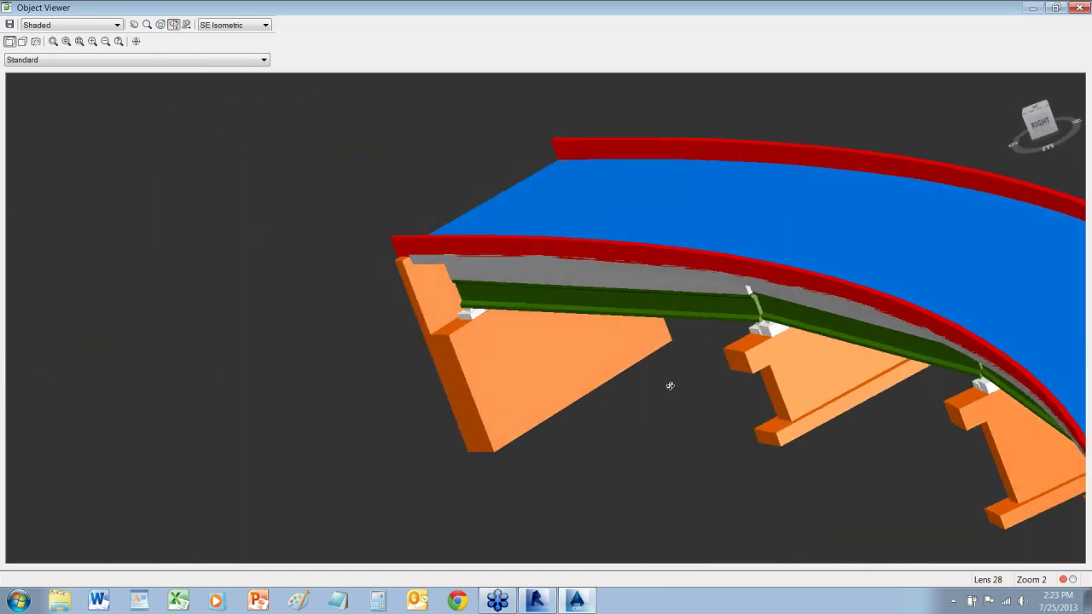
{"action": "scroll", "coordinate": [673, 384], "scroll_direction": "up", "scroll_amount": 2}
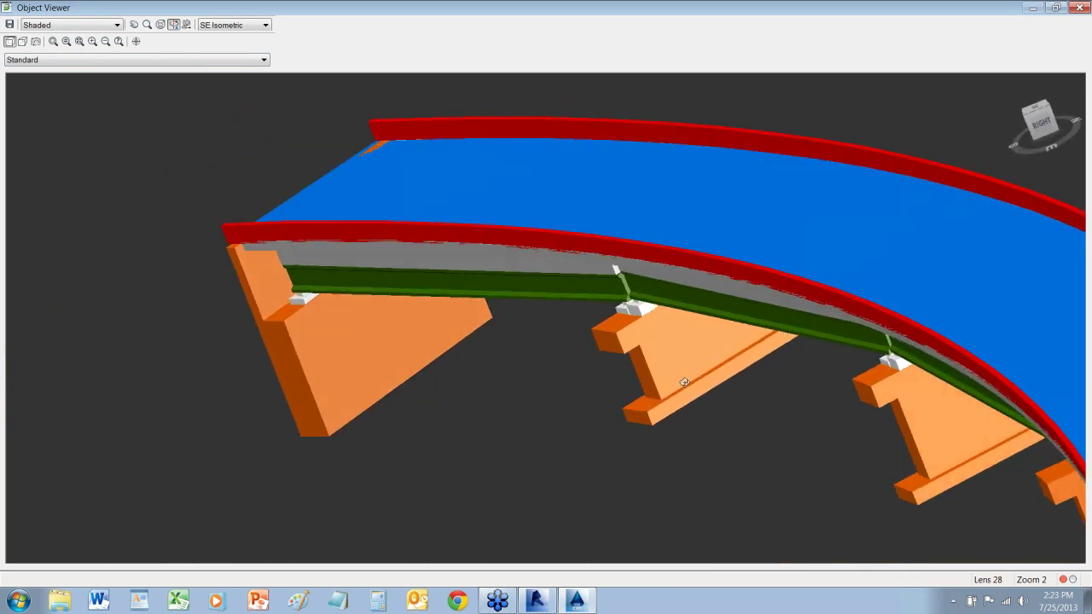
Close the 3D viewer and play a drive along the corridor's EPS_Base feature line
{"action": "left_click", "coordinate": [1078, 8]}
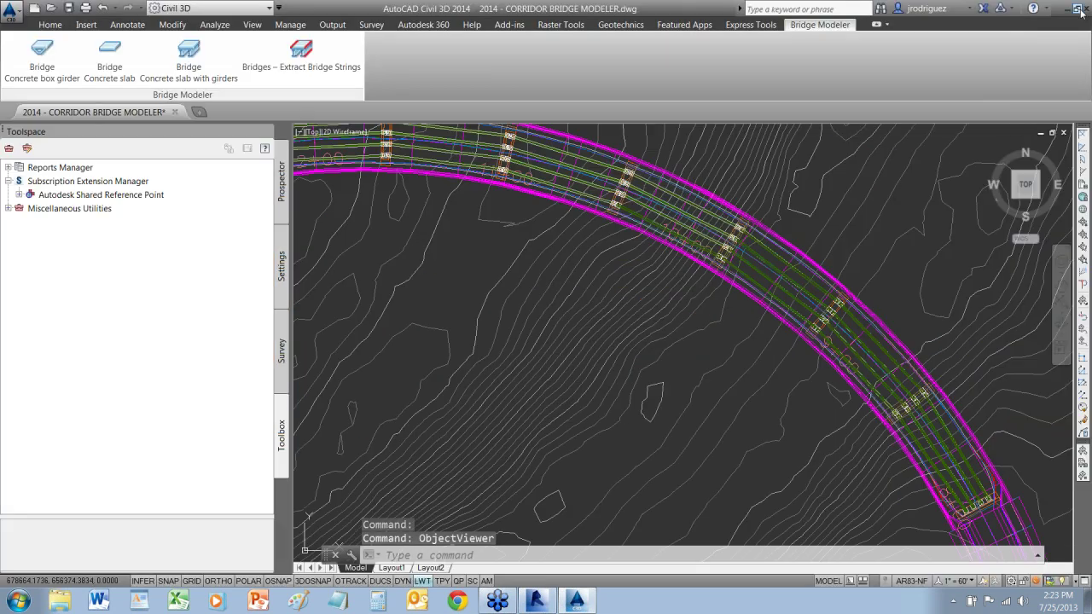
{"action": "scroll", "coordinate": [814, 316], "scroll_direction": "down", "scroll_amount": 4}
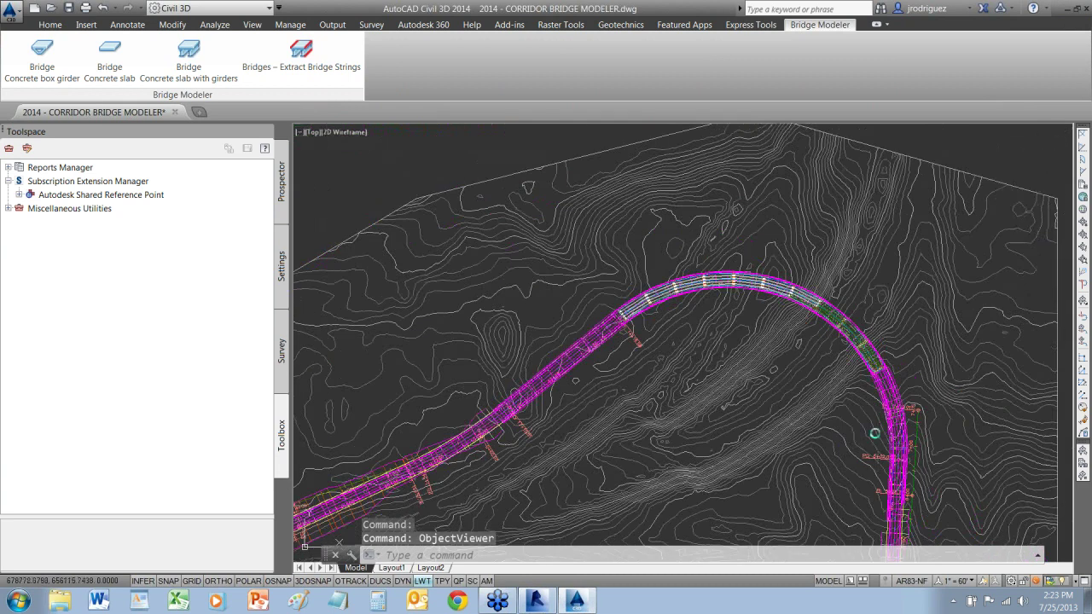
{"action": "scroll", "coordinate": [873, 434], "scroll_direction": "up", "scroll_amount": 5}
{"action": "left_click", "coordinate": [845, 274]}
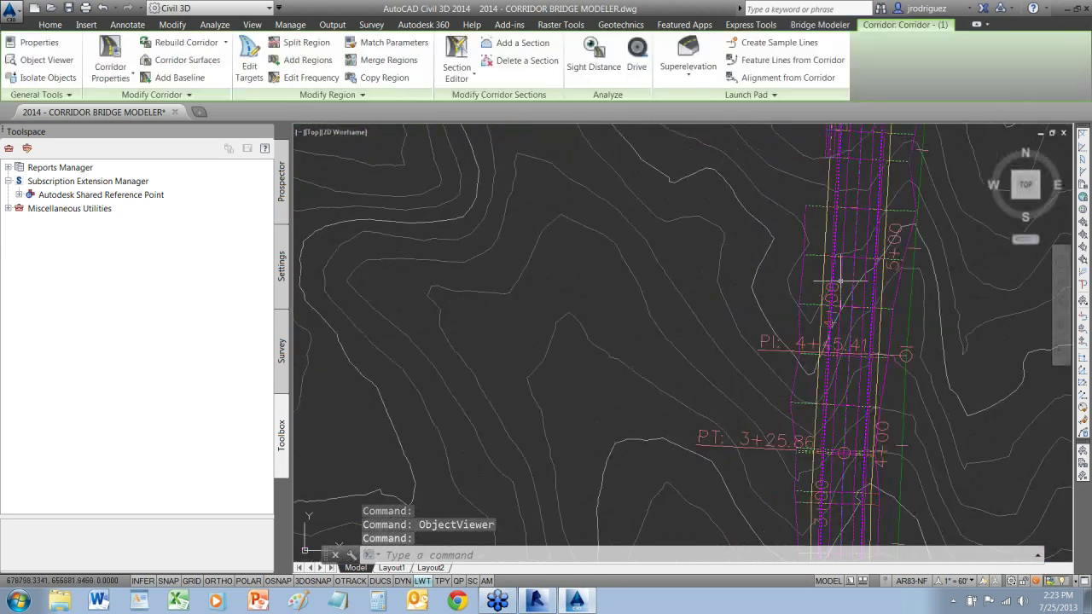
{"action": "left_click", "coordinate": [638, 75]}
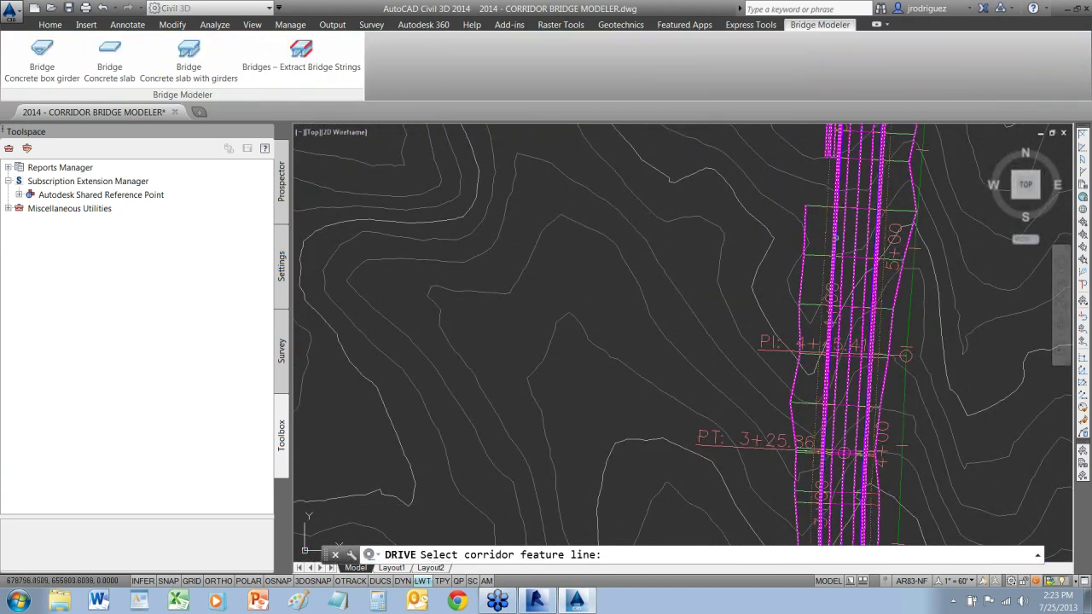
{"action": "left_click", "coordinate": [835, 245]}
{"action": "double_click", "coordinate": [458, 256]}
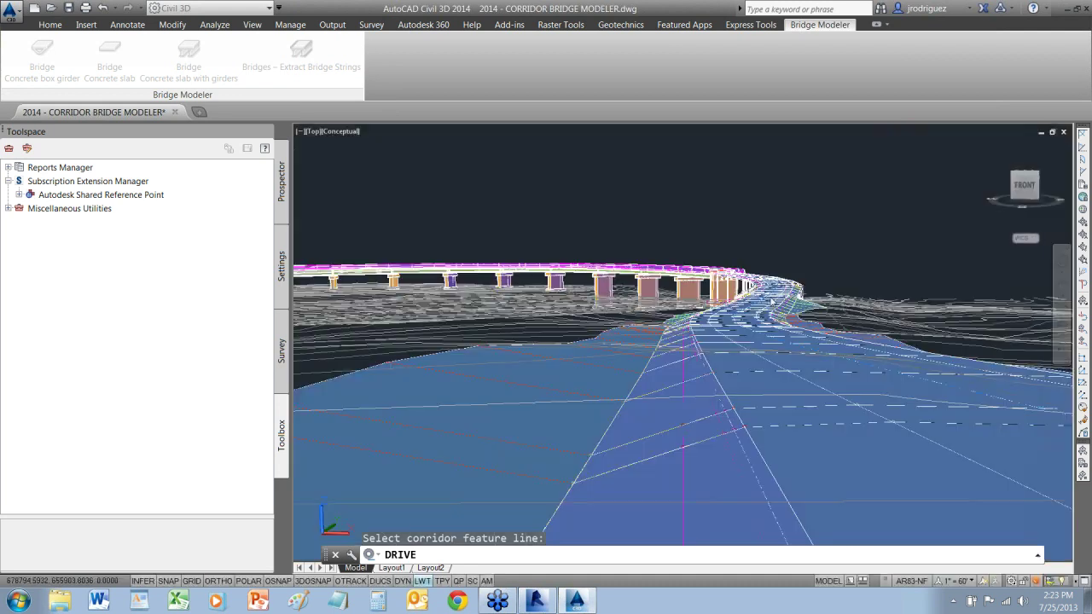
{"action": "left_click", "coordinate": [419, 58]}
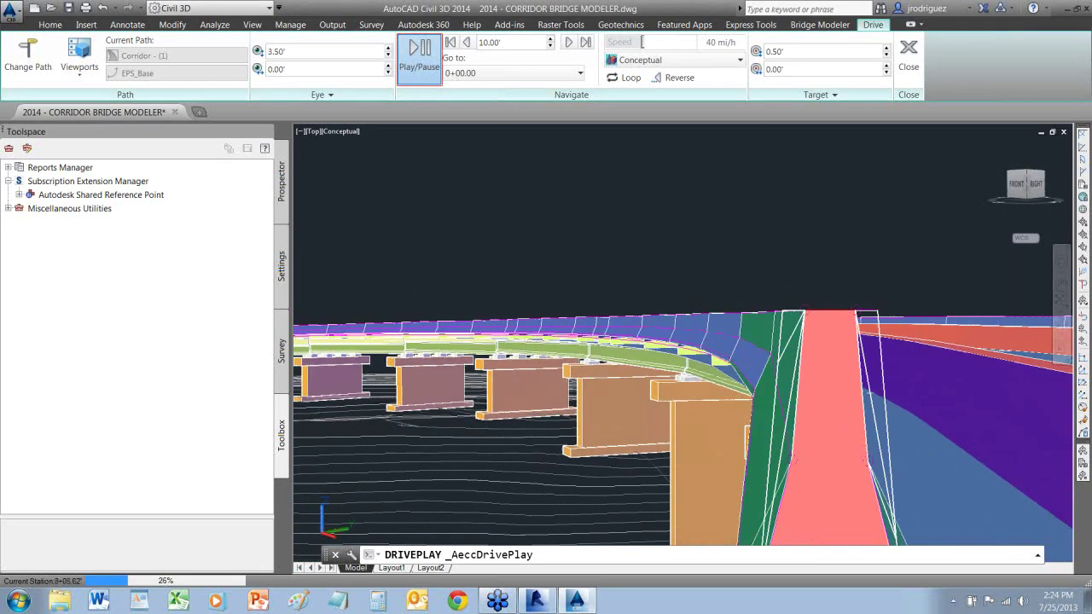
Stop the drive, return to plan view, and minimize Civil 3D to reveal Revit
{"action": "left_click", "coordinate": [910, 70]}
{"action": "left_click", "coordinate": [909, 73]}
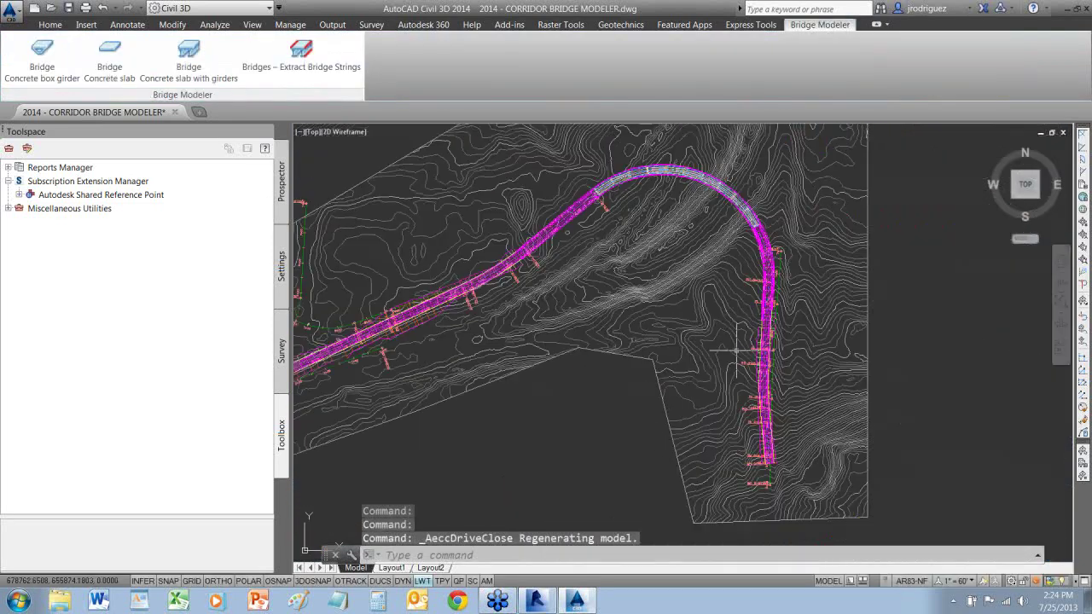
{"action": "scroll", "coordinate": [684, 329], "scroll_direction": "up", "scroll_amount": 3}
{"action": "scroll", "coordinate": [688, 304], "scroll_direction": "up", "scroll_amount": 3}
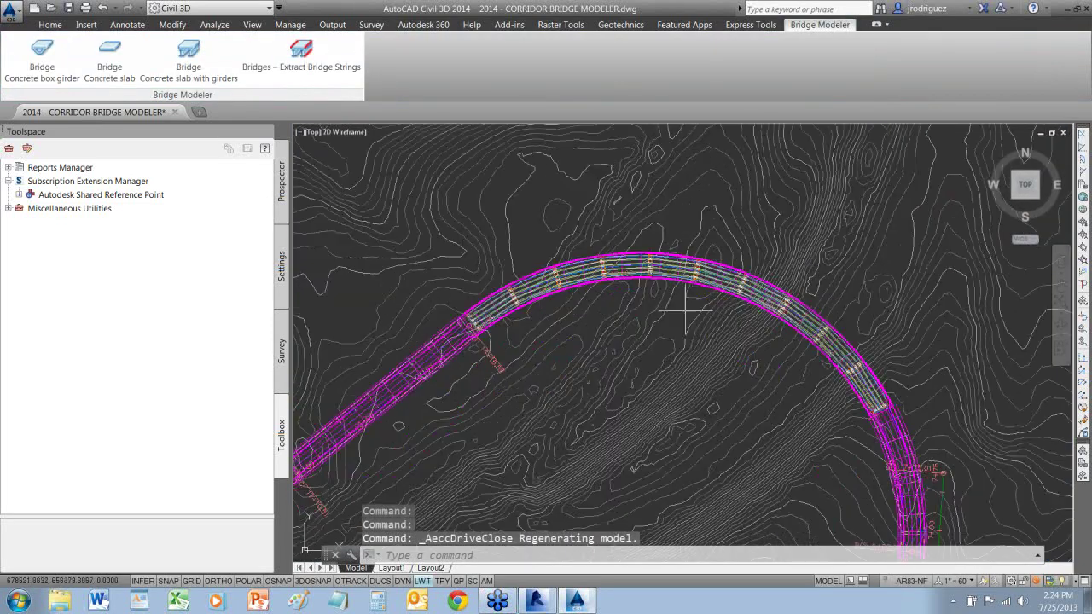
{"action": "left_click", "coordinate": [1067, 8]}
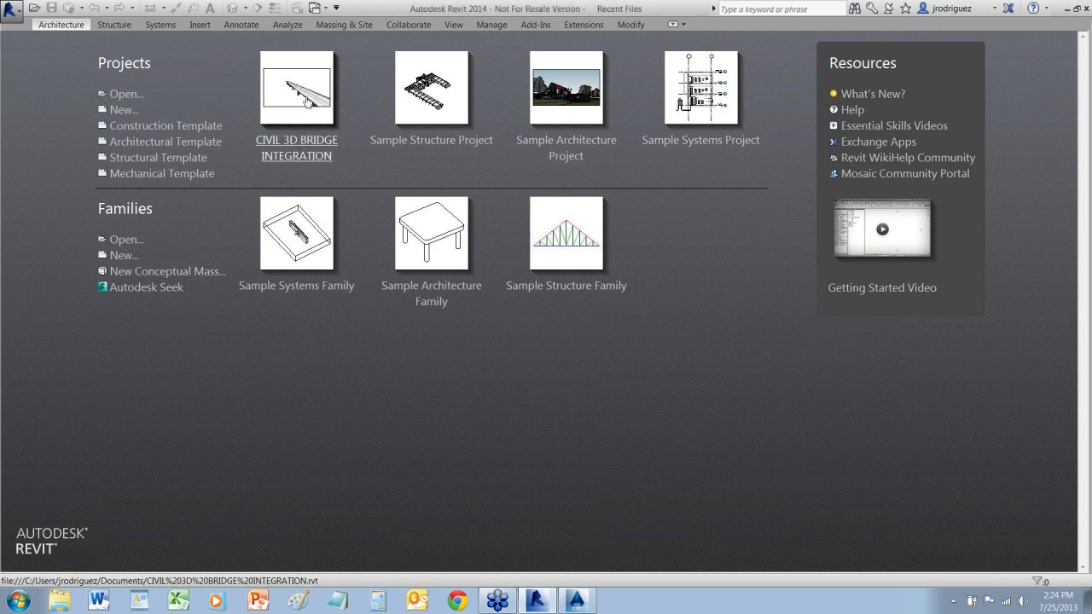
Open CIVIL 3D BRIDGE INTEGRATION.rvt and orbit its 3D bridge view to a steeper top-down angle
{"action": "left_click", "coordinate": [307, 101]}
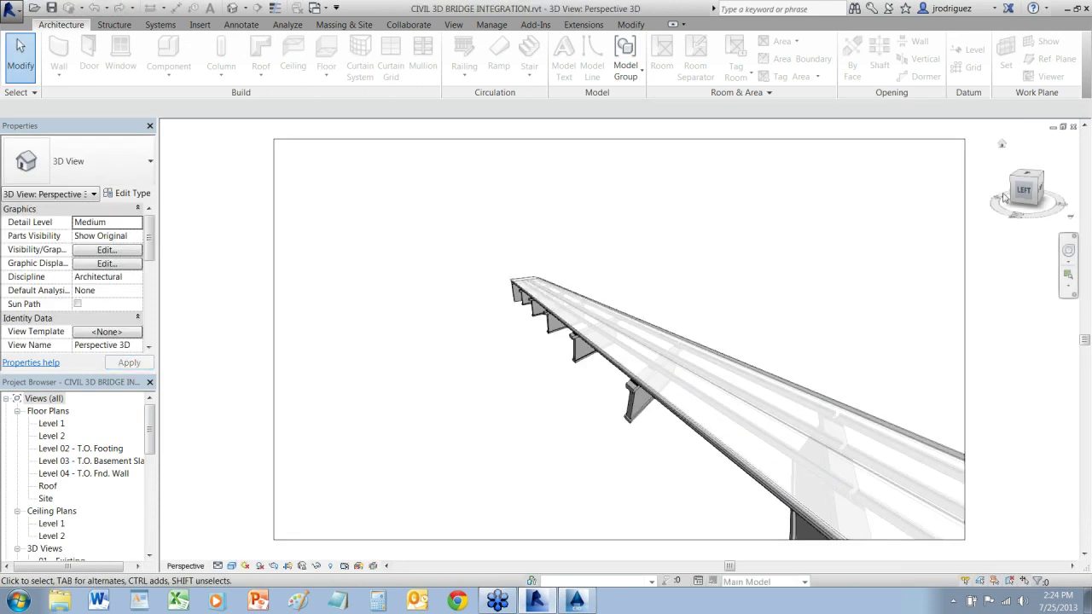
{"action": "mouse_move", "coordinate": [1037, 188]}
{"action": "left_mouse_down"}
{"action": "mouse_move", "coordinate": [989, 175]}
{"action": "mouse_move", "coordinate": [990, 209]}
{"action": "mouse_move", "coordinate": [1039, 180]}
{"action": "mouse_move", "coordinate": [1024, 184]}
{"action": "left_mouse_up"}
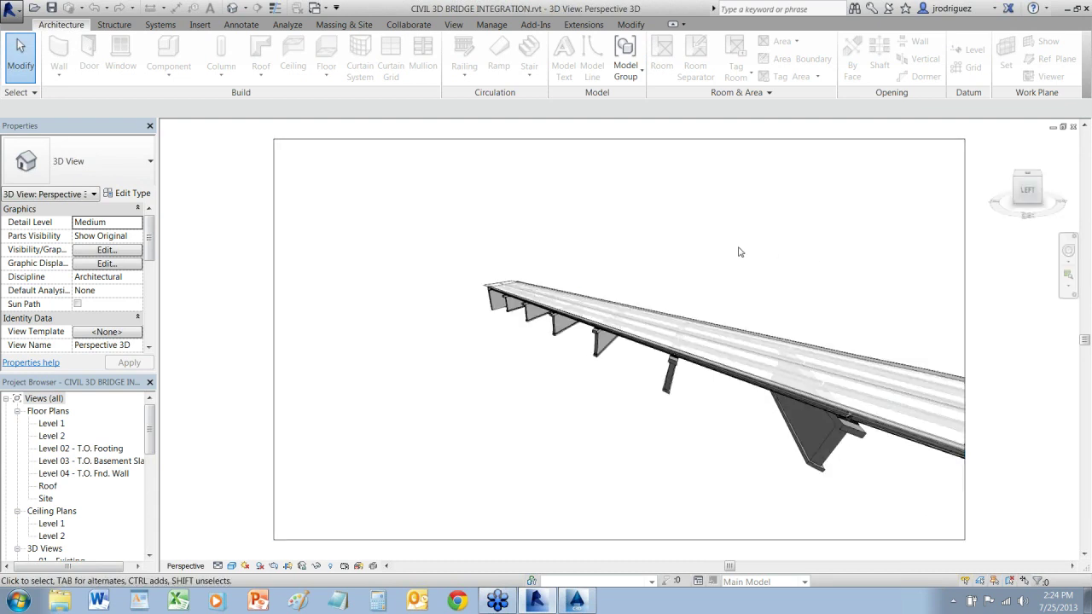
Create a new Revit project from the Construction Template
{"action": "left_click", "coordinate": [15, 14]}
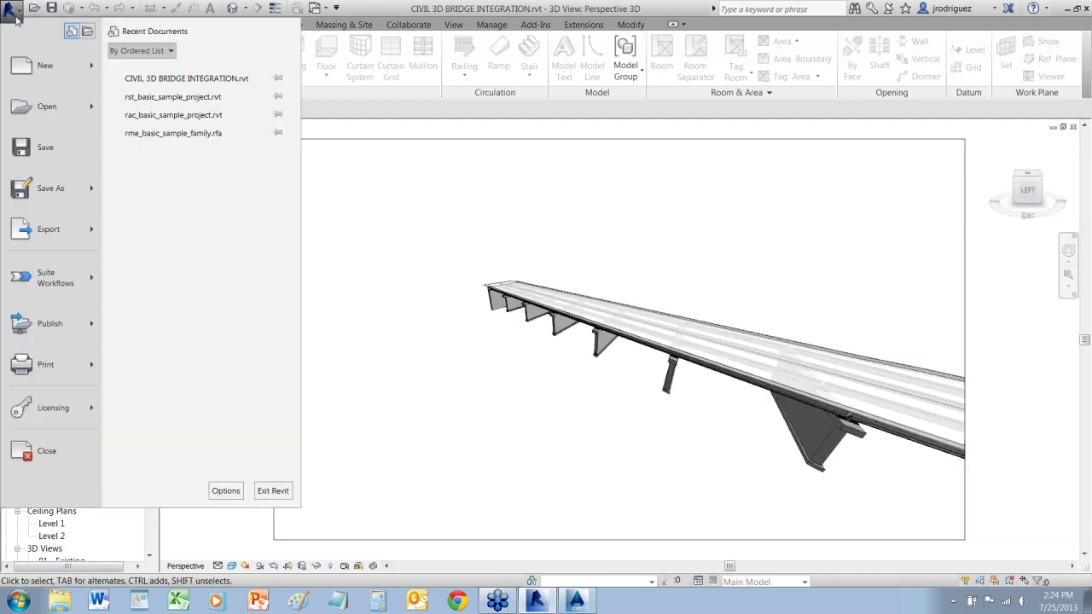
{"action": "left_click", "coordinate": [39, 65]}
{"action": "left_click", "coordinate": [503, 269]}
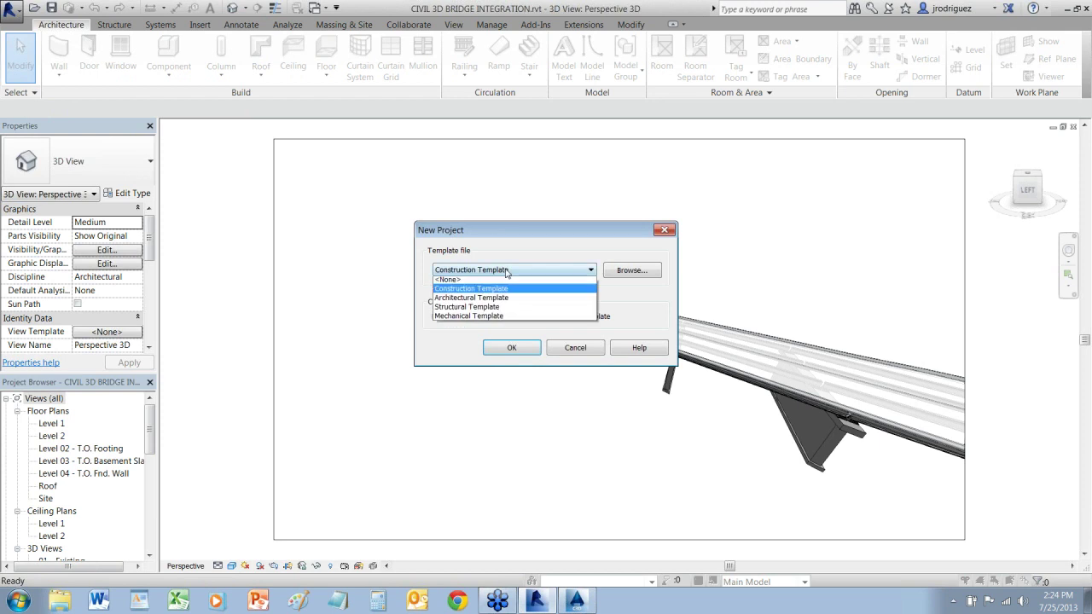
{"action": "left_click", "coordinate": [504, 283]}
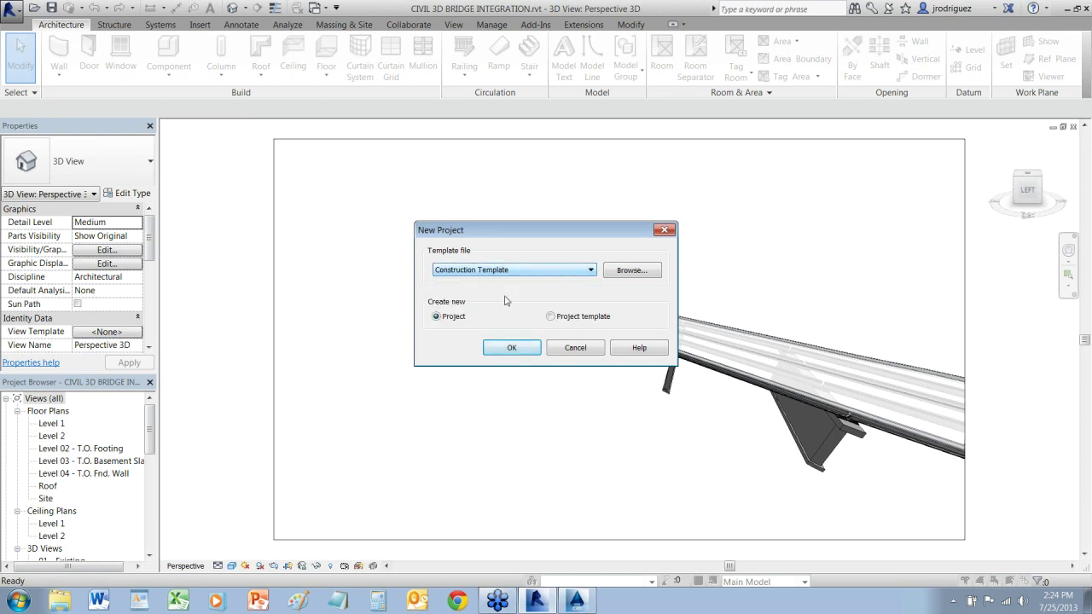
{"action": "left_click", "coordinate": [509, 349]}
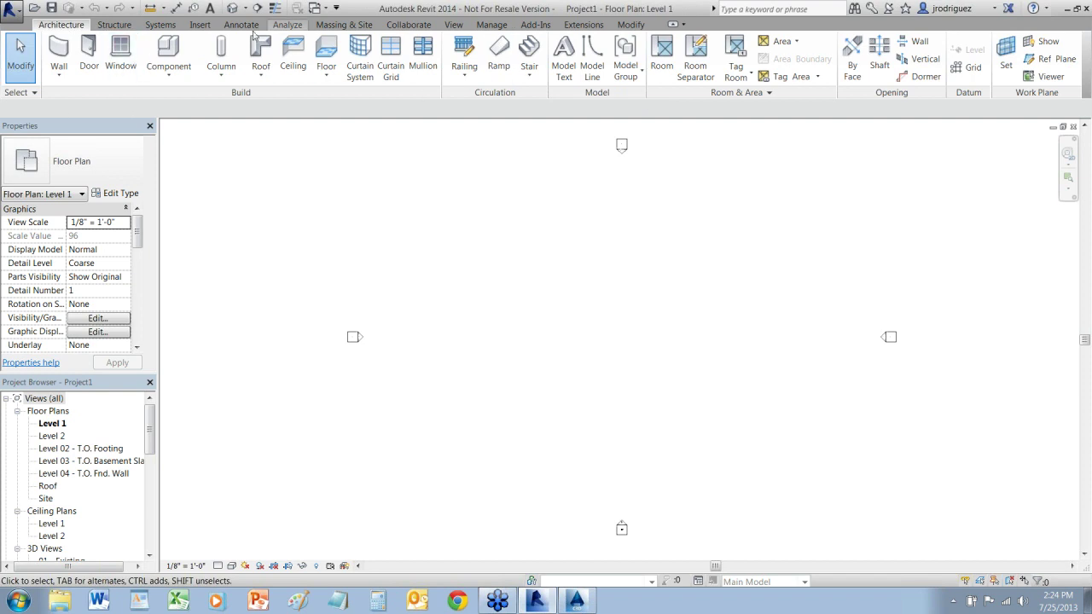
Import the corridor, Existing surface and bridge from 2014 - CORRIDOR BRIDGE MODELER.dwg via Civil3D integration
{"action": "left_click", "coordinate": [582, 25]}
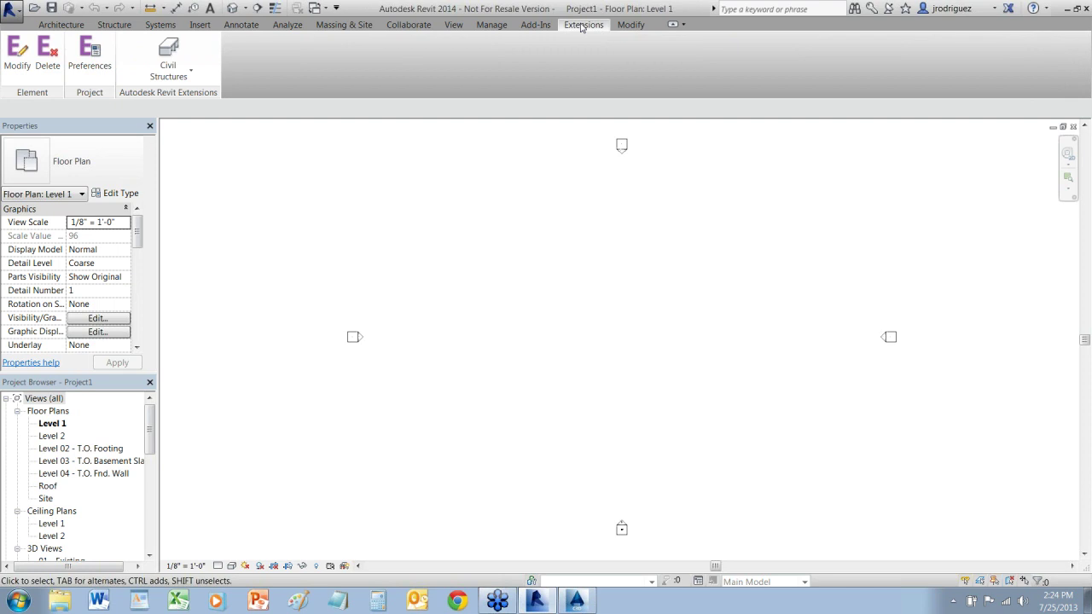
{"action": "left_click", "coordinate": [190, 73]}
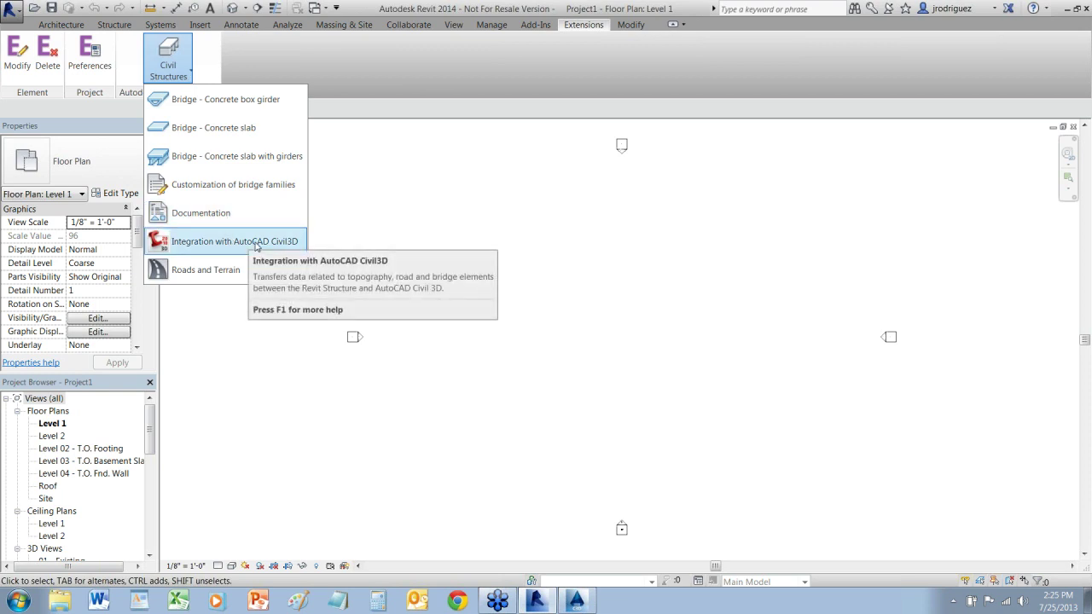
{"action": "left_click", "coordinate": [209, 243]}
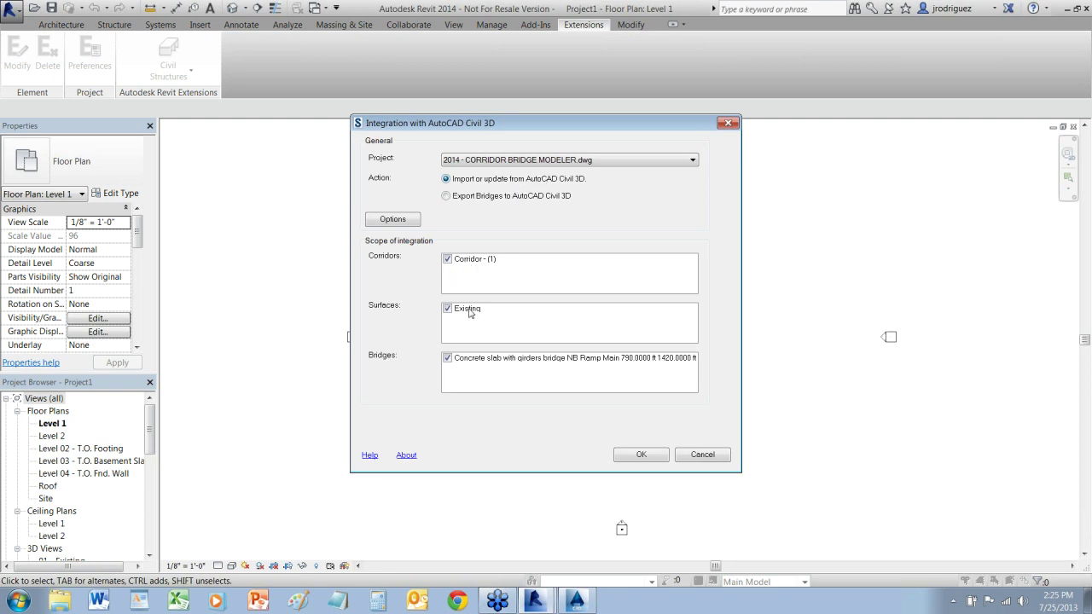
{"action": "left_click", "coordinate": [639, 455]}
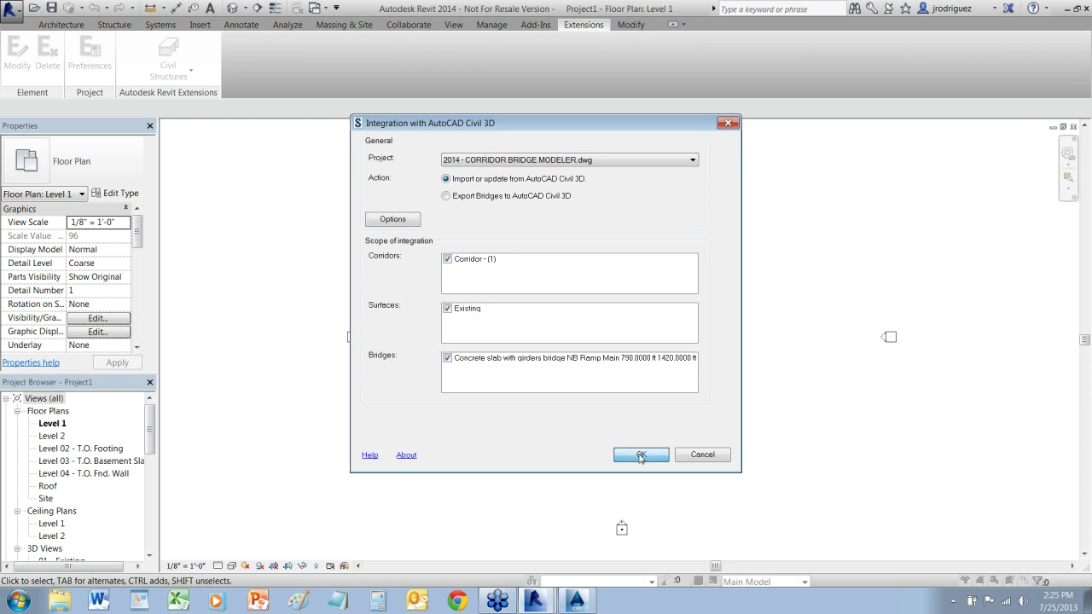
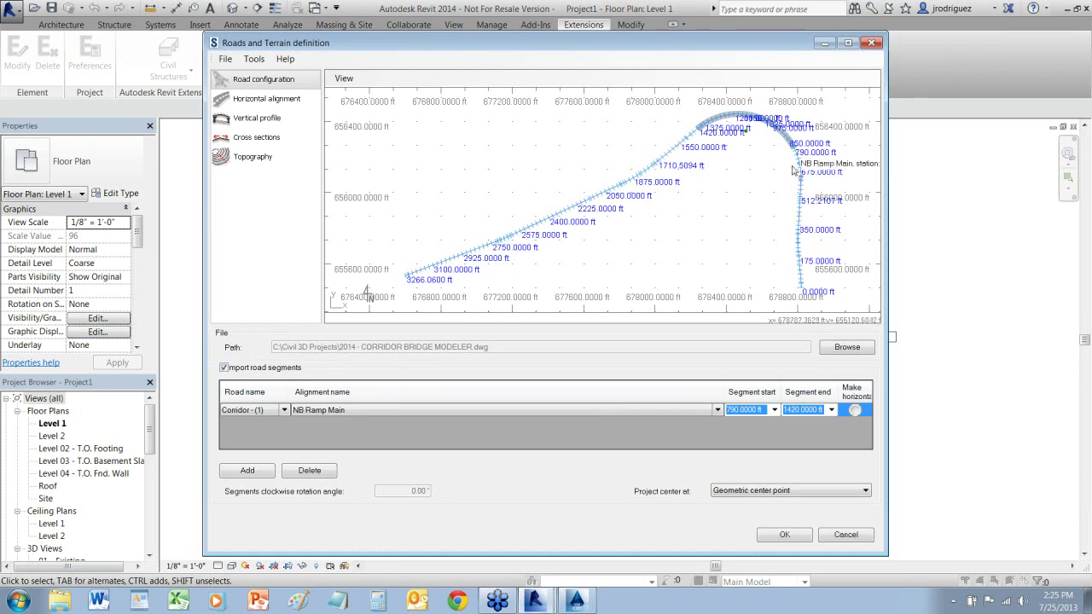
Review the road's horizontal alignment, vertical profile, cross-section and topography pages
{"action": "left_click", "coordinate": [256, 100]}
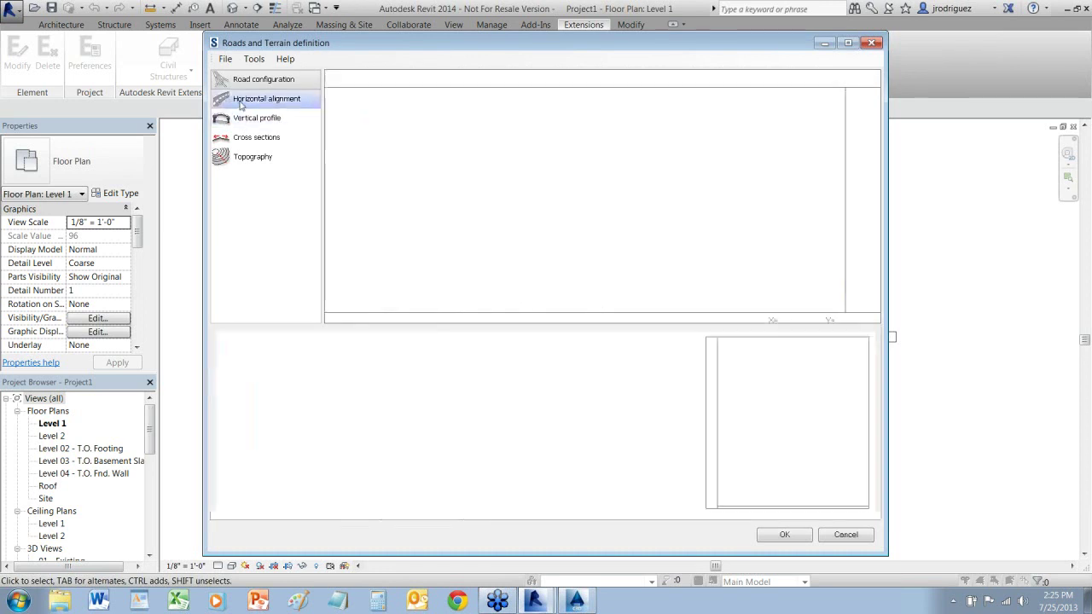
{"action": "left_click", "coordinate": [247, 121]}
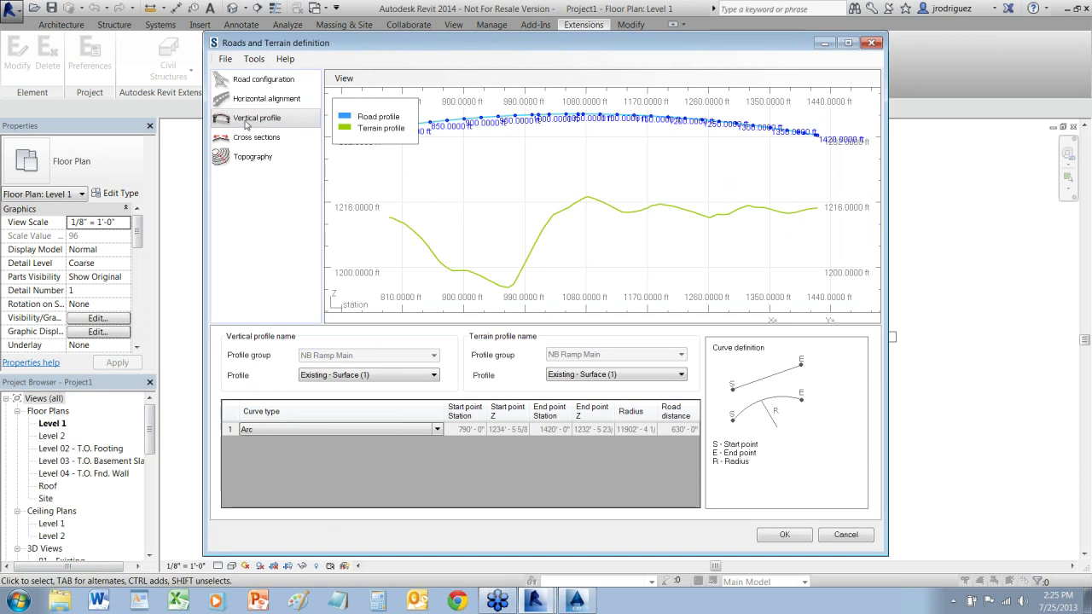
{"action": "left_click", "coordinate": [250, 141]}
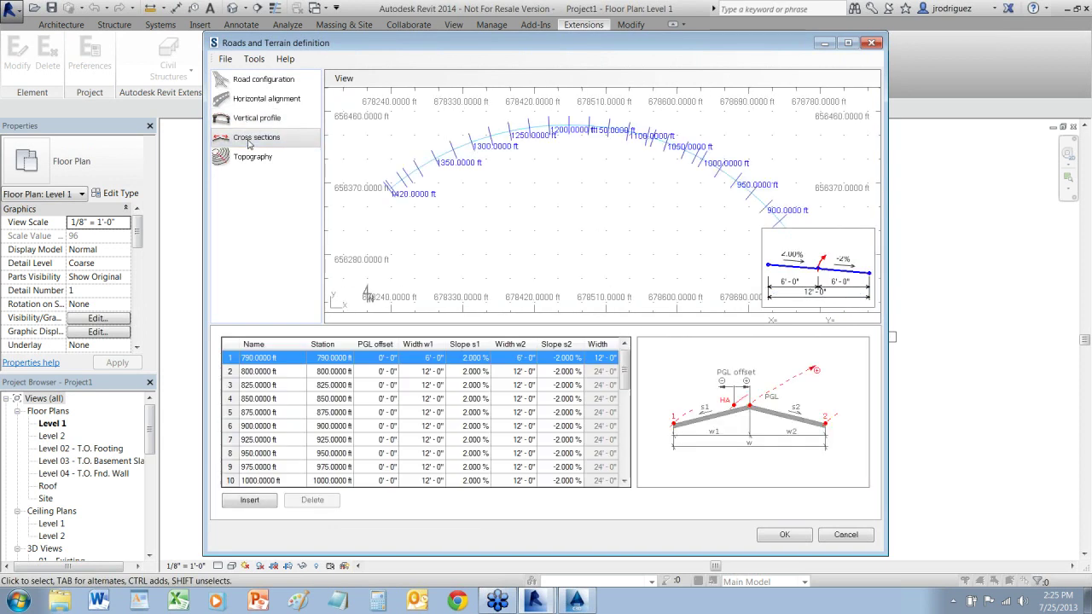
{"action": "left_click", "coordinate": [253, 158]}
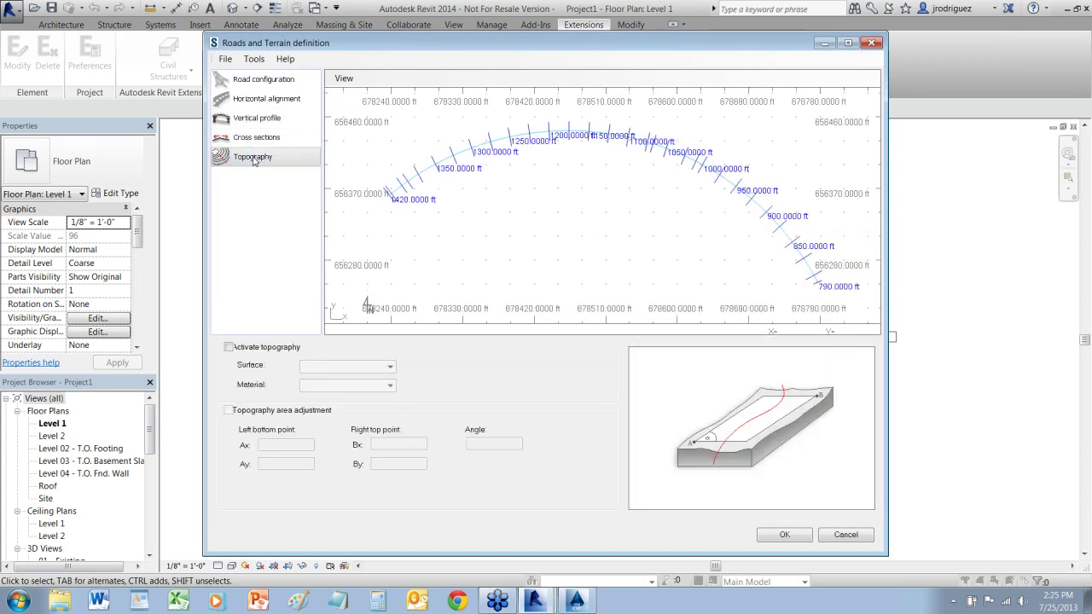
Compare the road configuration and vertical profile pages, then close the Roads and Terrain definition
{"action": "left_click", "coordinate": [260, 80]}
{"action": "left_click", "coordinate": [254, 119]}
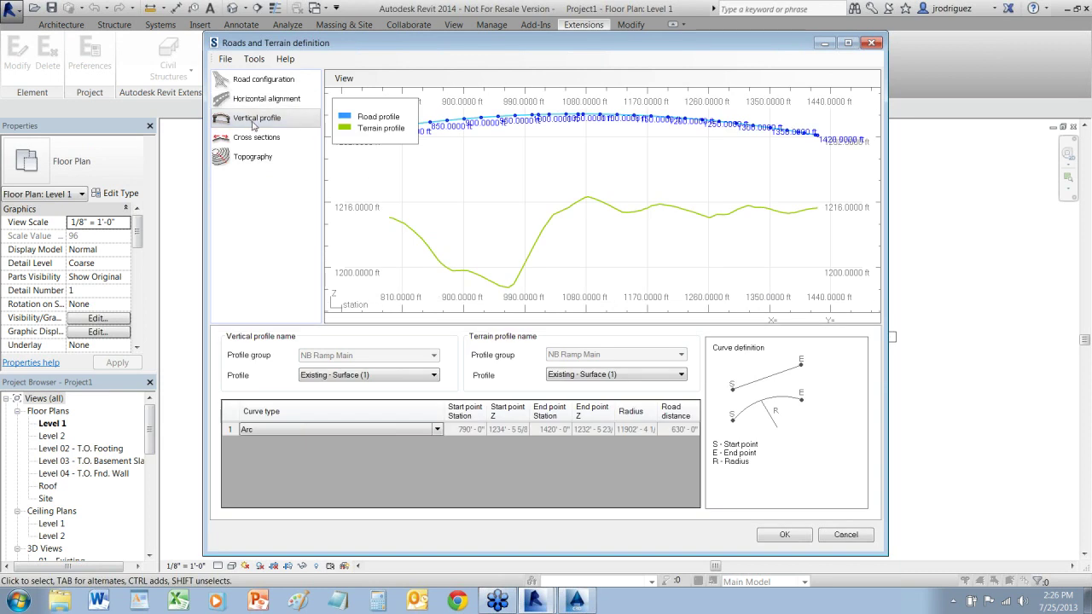
{"action": "left_click", "coordinate": [257, 84]}
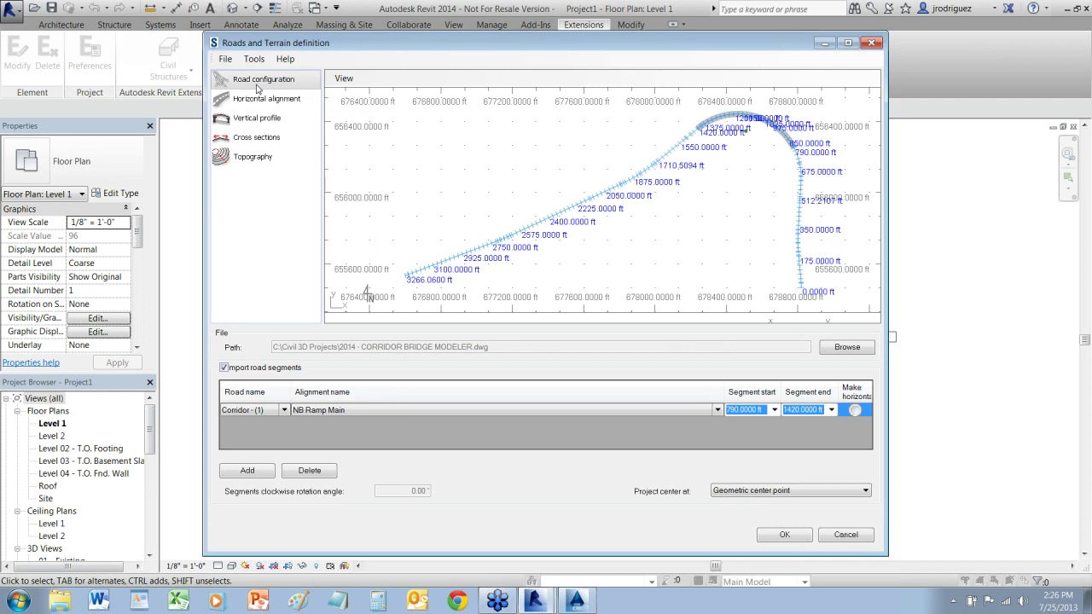
{"action": "left_click", "coordinate": [254, 119]}
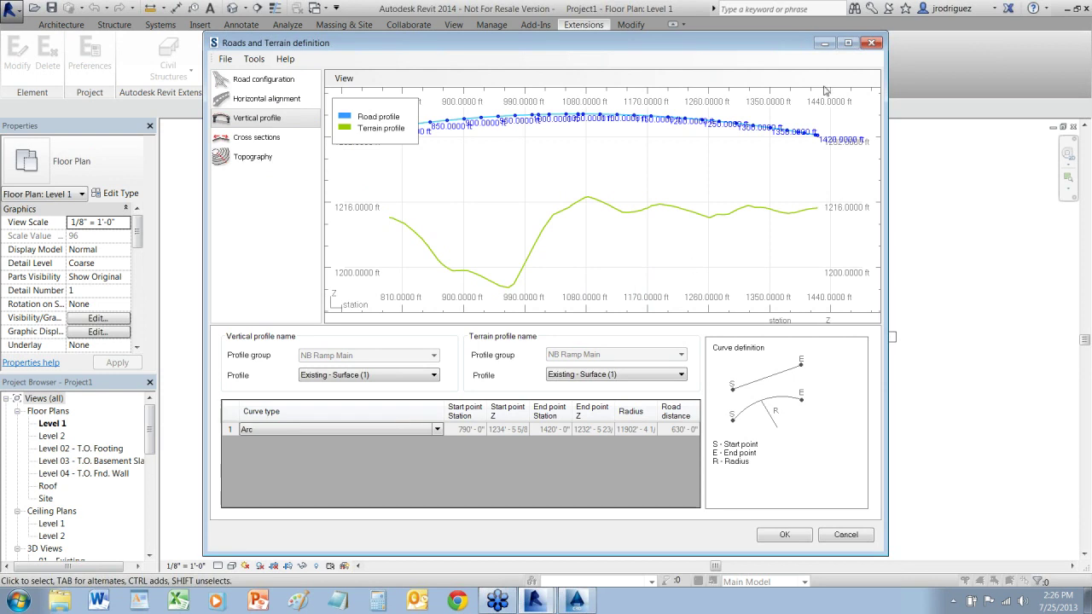
{"action": "left_click", "coordinate": [870, 44]}
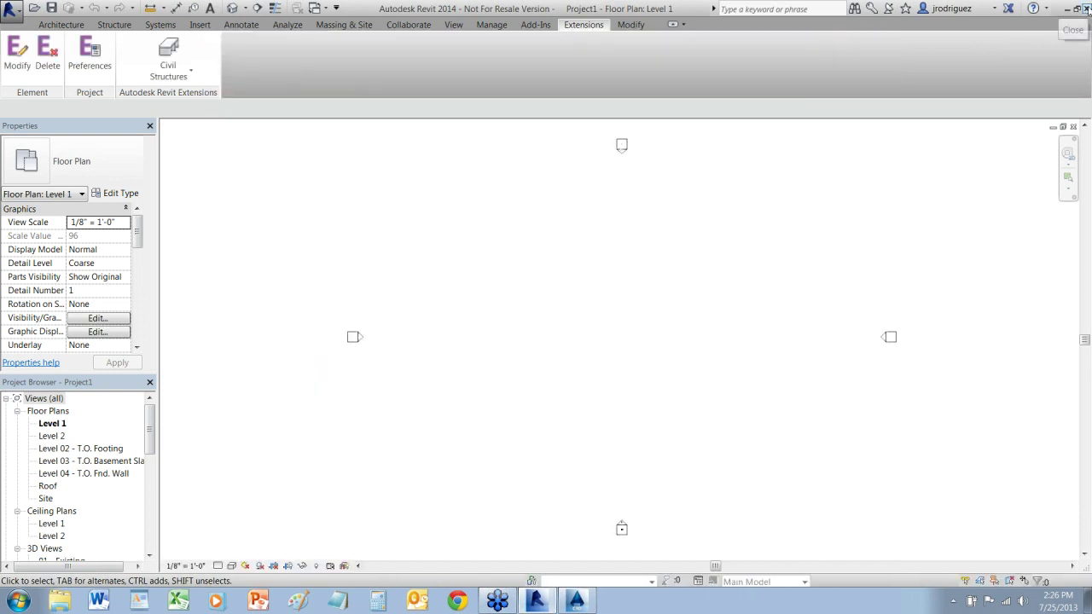
Quit Revit and close the corridor bridge drawing in Civil 3D without saving
{"action": "left_click", "coordinate": [1085, 8]}
{"action": "left_click", "coordinate": [537, 603]}
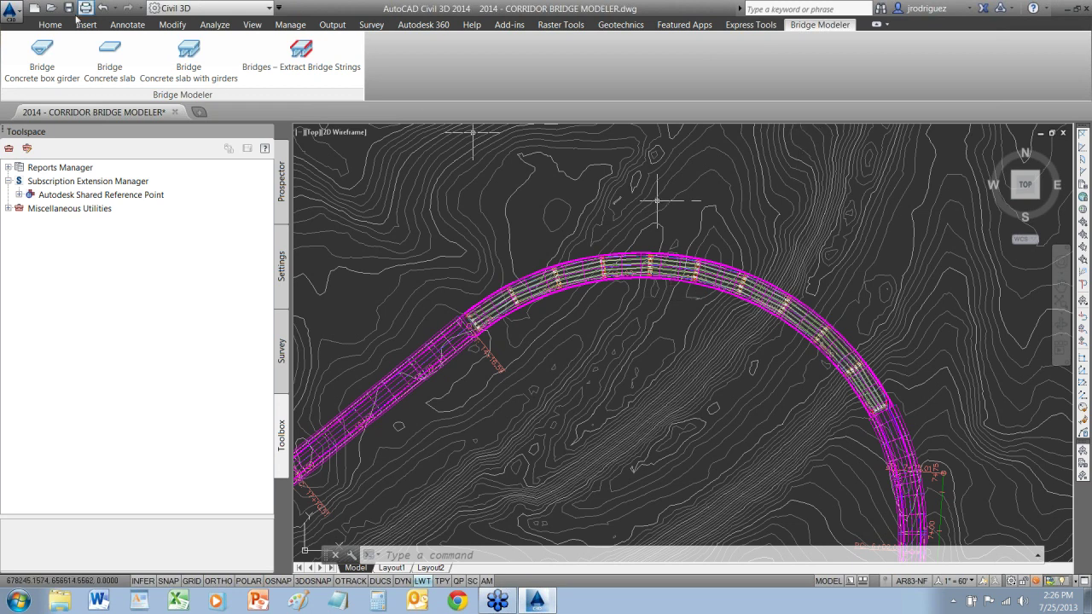
{"action": "left_click", "coordinate": [15, 15]}
{"action": "left_click", "coordinate": [47, 364]}
{"action": "left_click", "coordinate": [603, 335]}
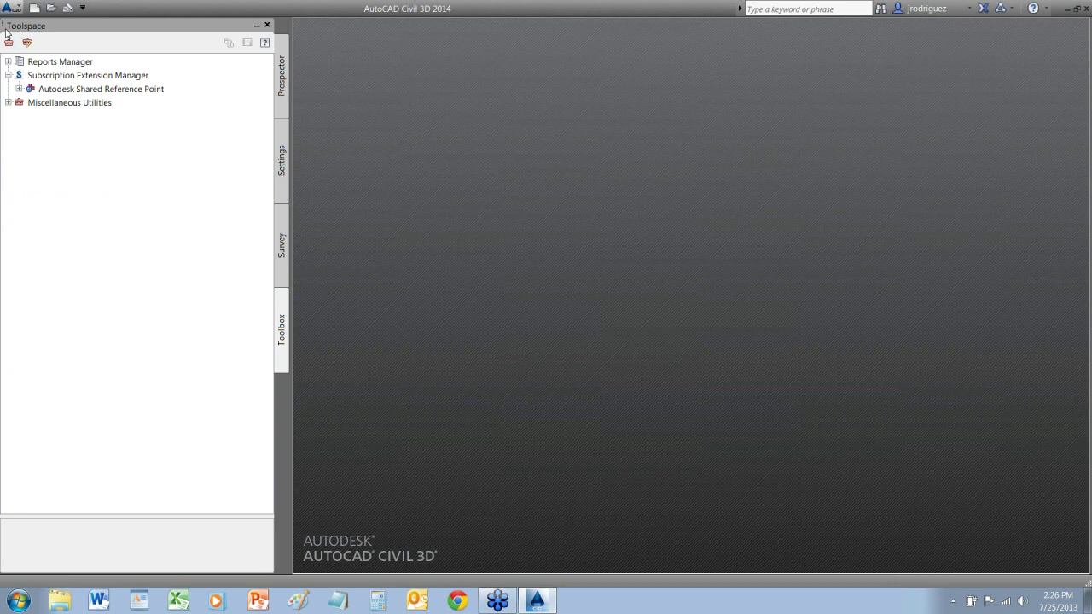
Choose Open > Drawing to browse the Civil 3D Projects folder
{"action": "left_click", "coordinate": [12, 15]}
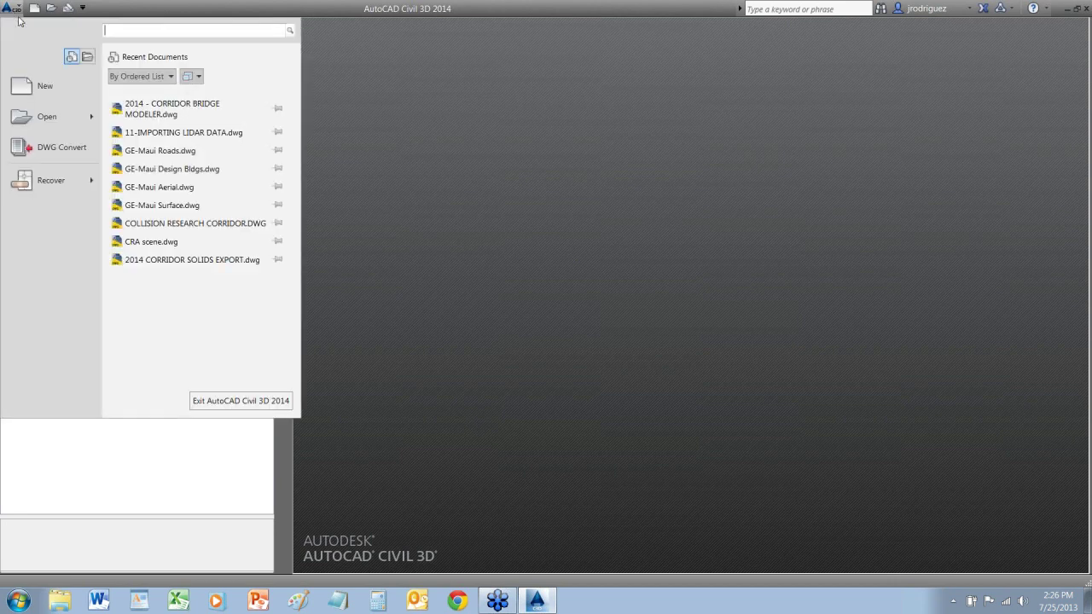
{"action": "mouse_move", "coordinate": [45, 127]}
{"action": "left_click", "coordinate": [154, 141]}
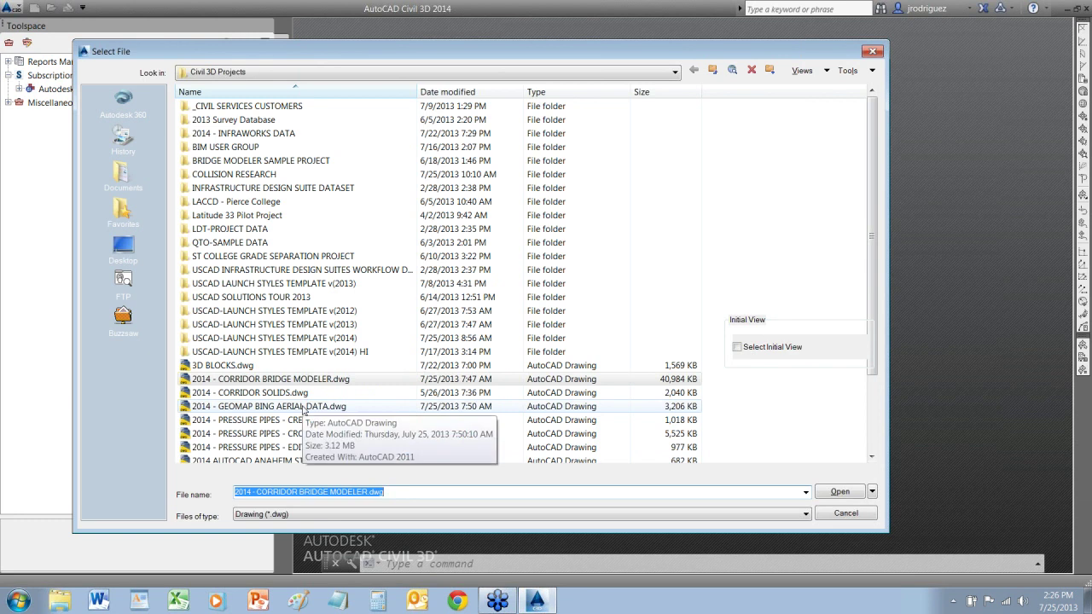
Open 3D BLOCKS.dwg and set a uniform white drawing area background in Options
{"action": "double_click", "coordinate": [222, 365]}
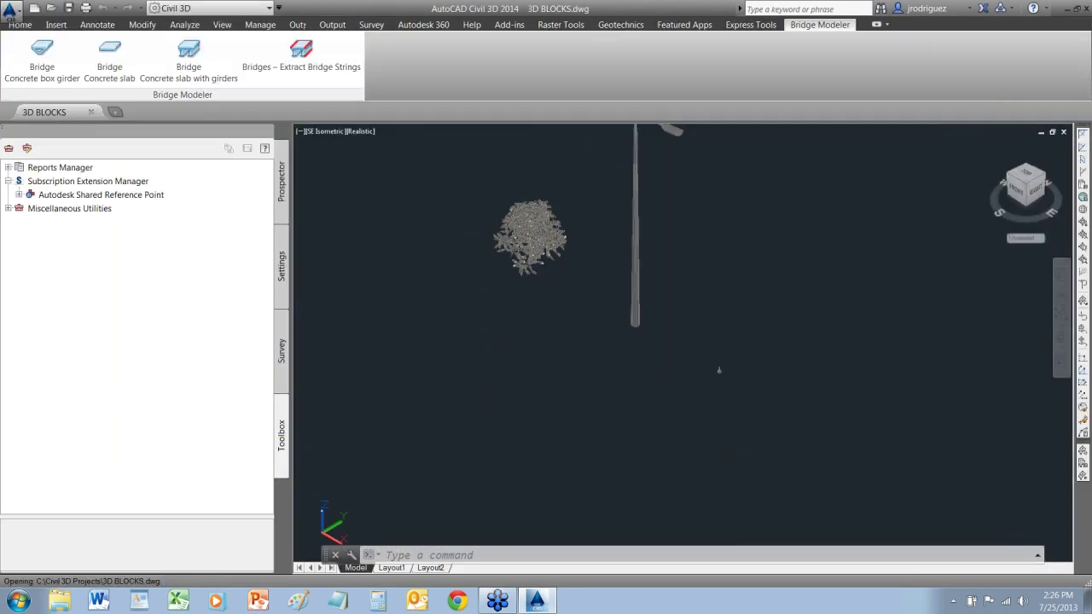
{"action": "scroll", "coordinate": [721, 209], "scroll_direction": "up", "scroll_amount": 3}
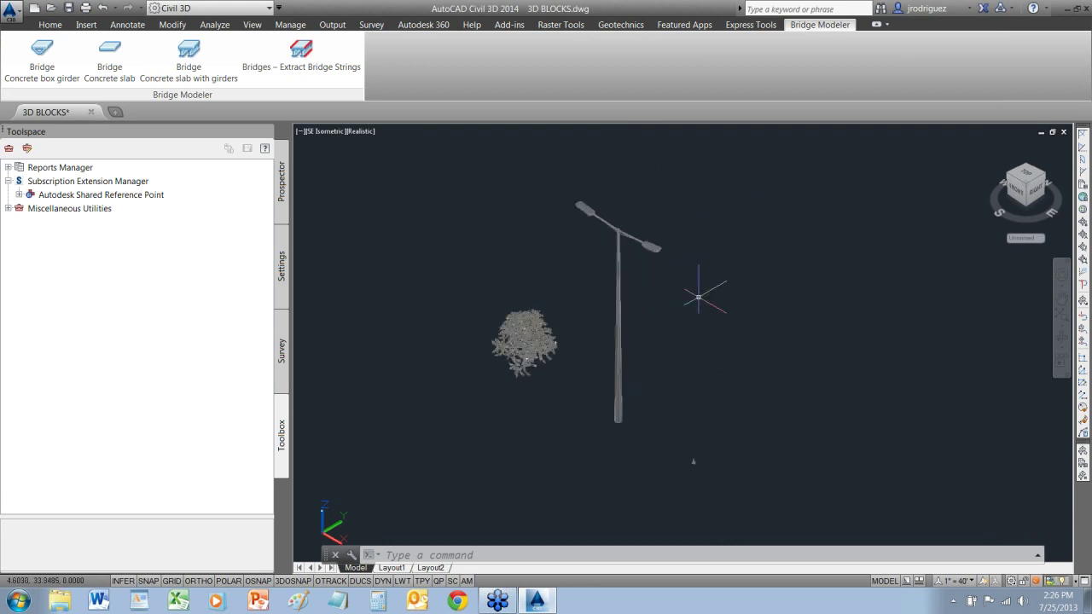
{"action": "right_click", "coordinate": [705, 297]}
{"action": "left_click", "coordinate": [741, 471]}
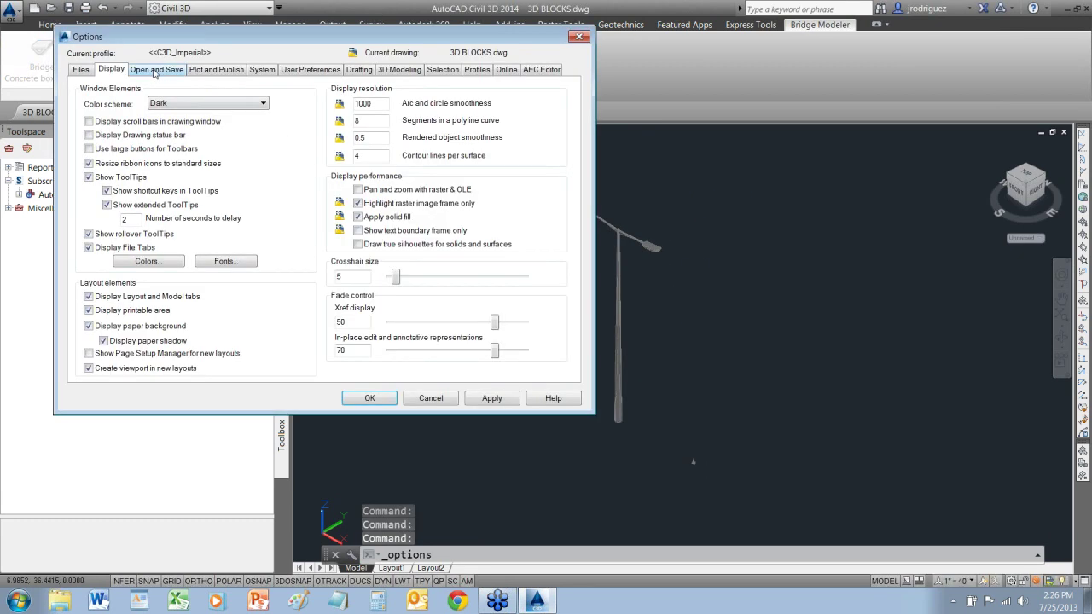
{"action": "left_click", "coordinate": [146, 261]}
{"action": "left_click", "coordinate": [449, 71]}
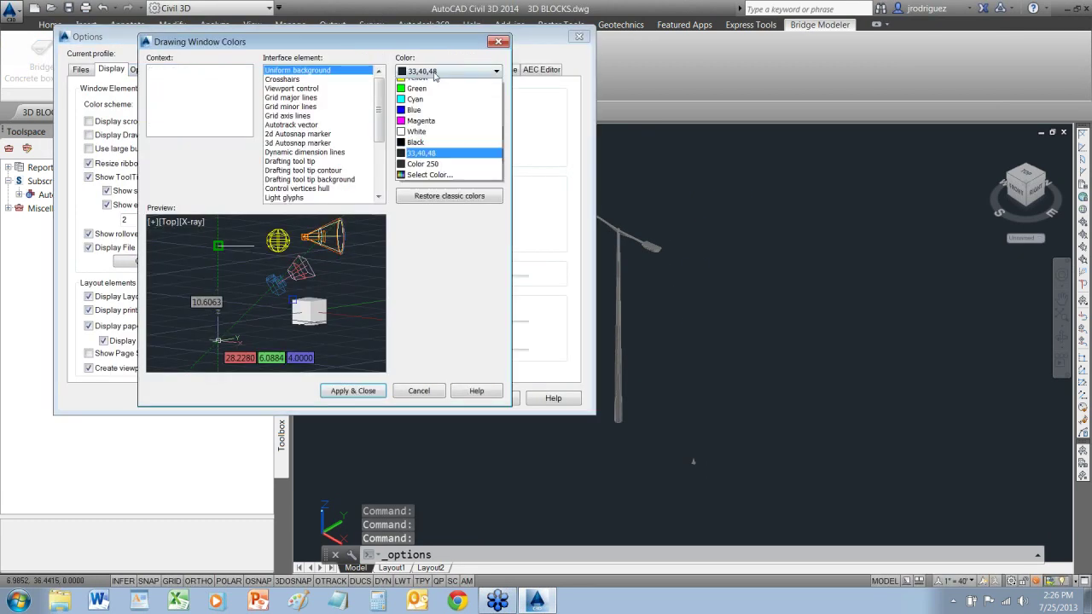
{"action": "left_click", "coordinate": [415, 160]}
{"action": "left_click", "coordinate": [282, 78]}
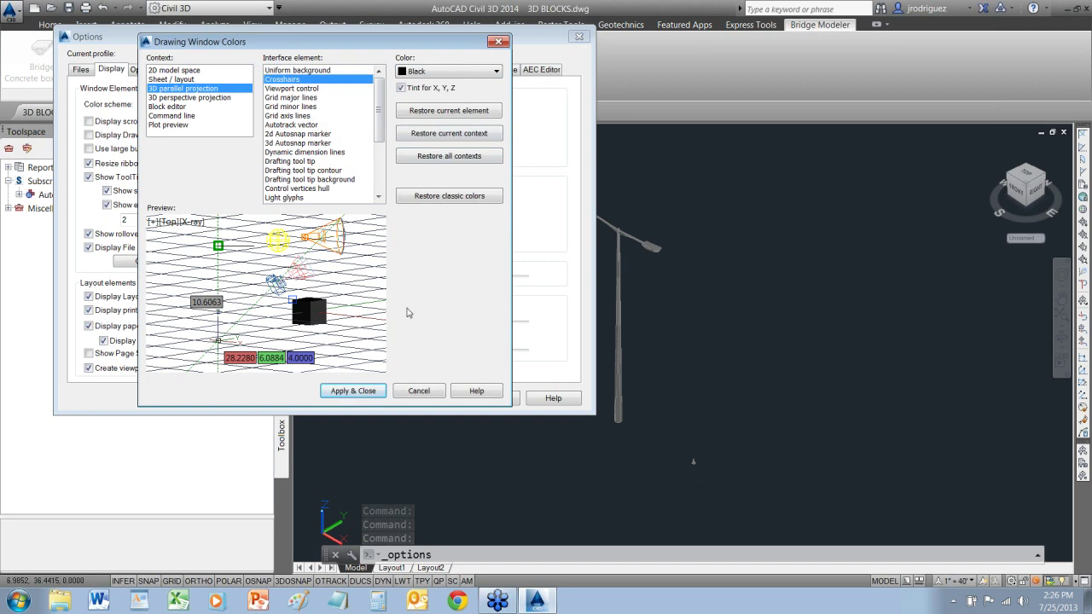
{"action": "left_click", "coordinate": [365, 391]}
{"action": "left_click", "coordinate": [352, 399]}
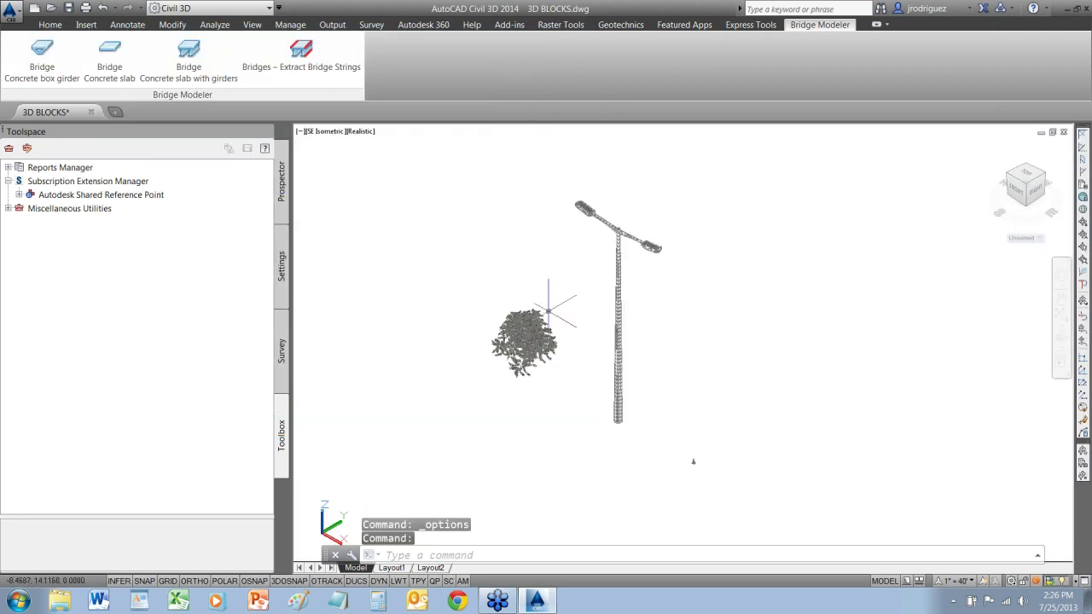
Pan and free-orbit around the tree and lamp post, then exit the orbit
{"action": "scroll", "coordinate": [529, 341], "scroll_direction": "up", "scroll_amount": 8}
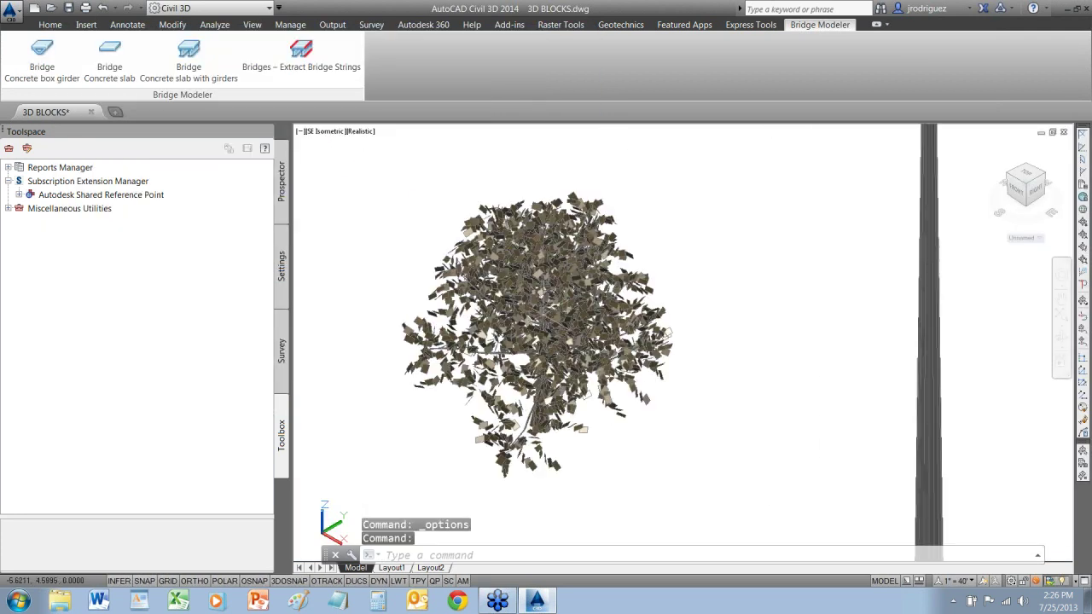
{"action": "scroll", "coordinate": [584, 360], "scroll_direction": "down", "scroll_amount": 8}
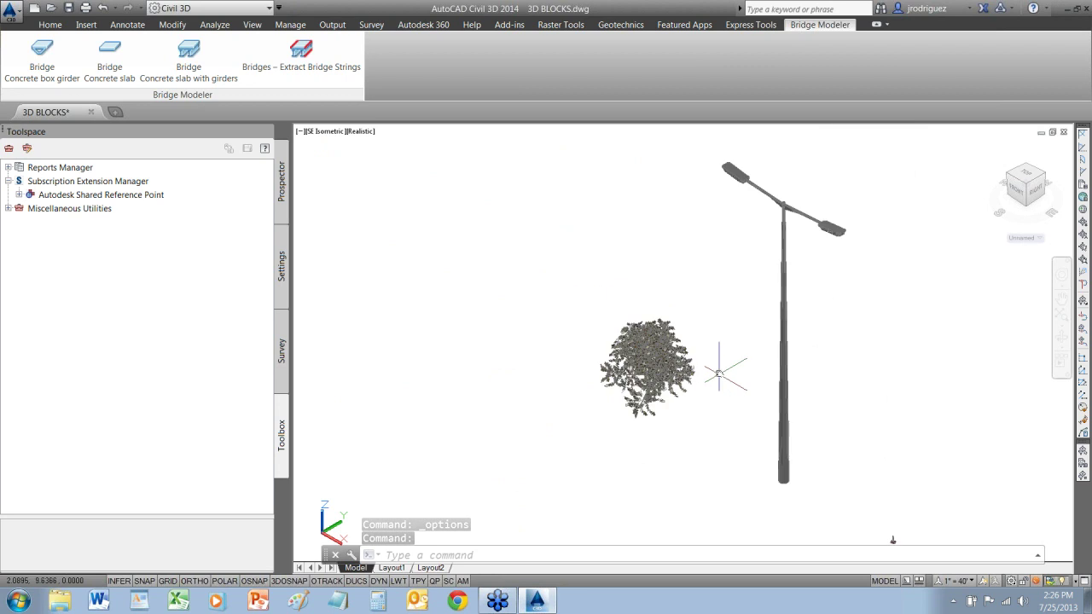
{"action": "middle_click_drag", "start_coordinate": [723, 362], "coordinate": [627, 318]}
{"action": "right_click", "coordinate": [625, 319]}
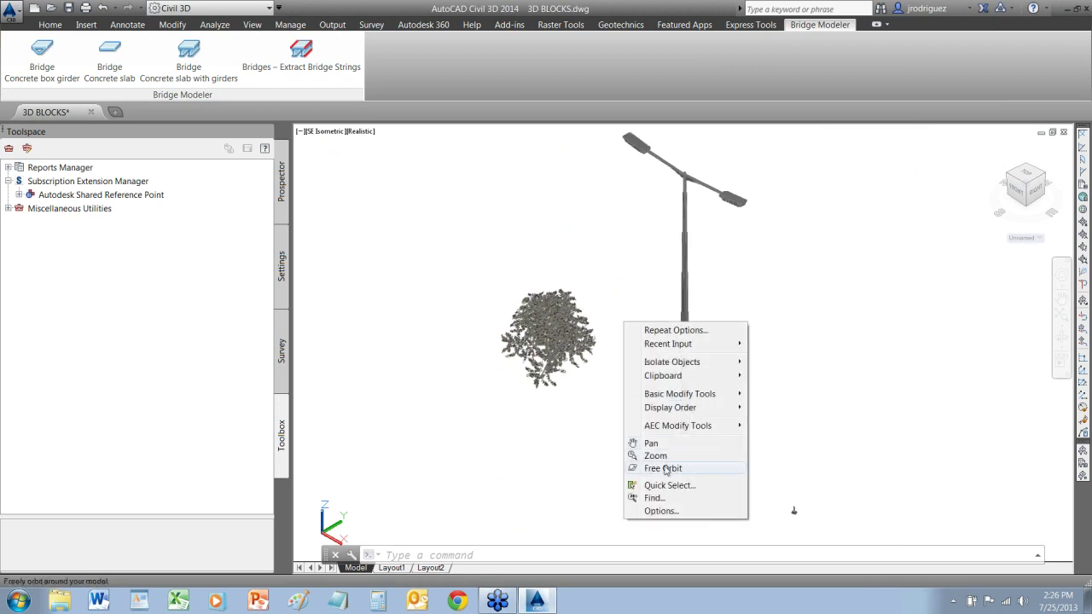
{"action": "left_click", "coordinate": [661, 468]}
{"action": "left_click_drag", "start_coordinate": [666, 377], "coordinate": [652, 325]}
{"action": "right_click", "coordinate": [888, 249]}
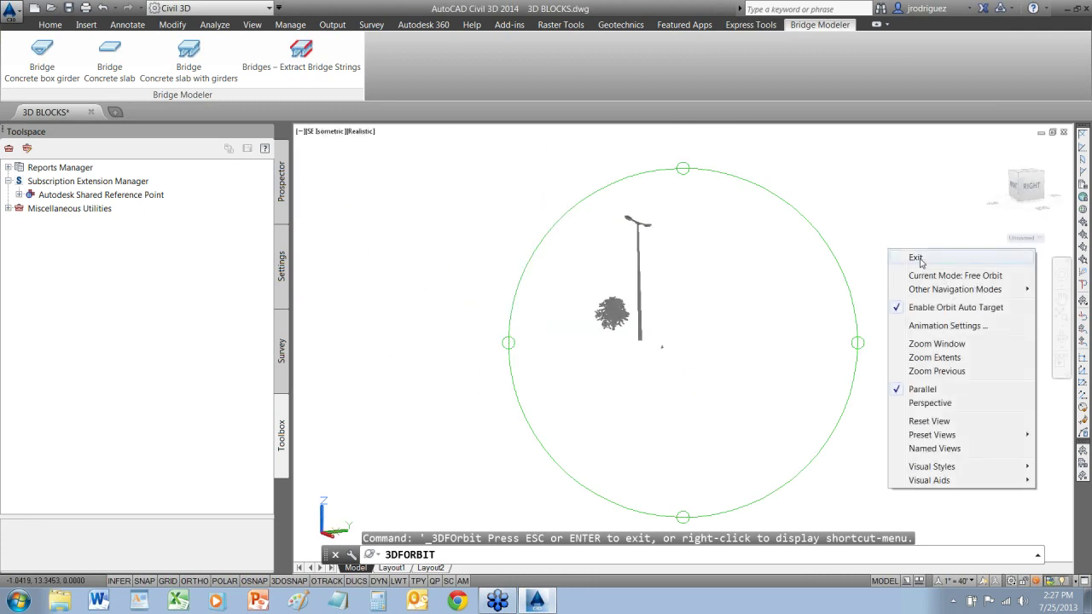
{"action": "left_click", "coordinate": [917, 256]}
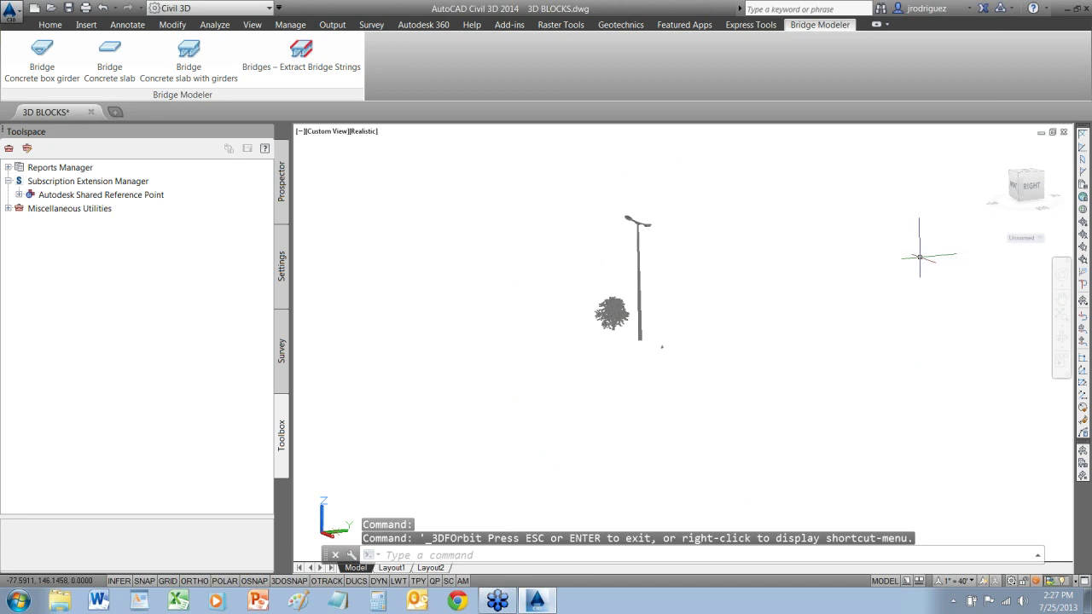
Show the Civil Multiview Blocks palettes, browsing the Highways signs and External Works blocks
{"action": "left_click", "coordinate": [53, 25]}
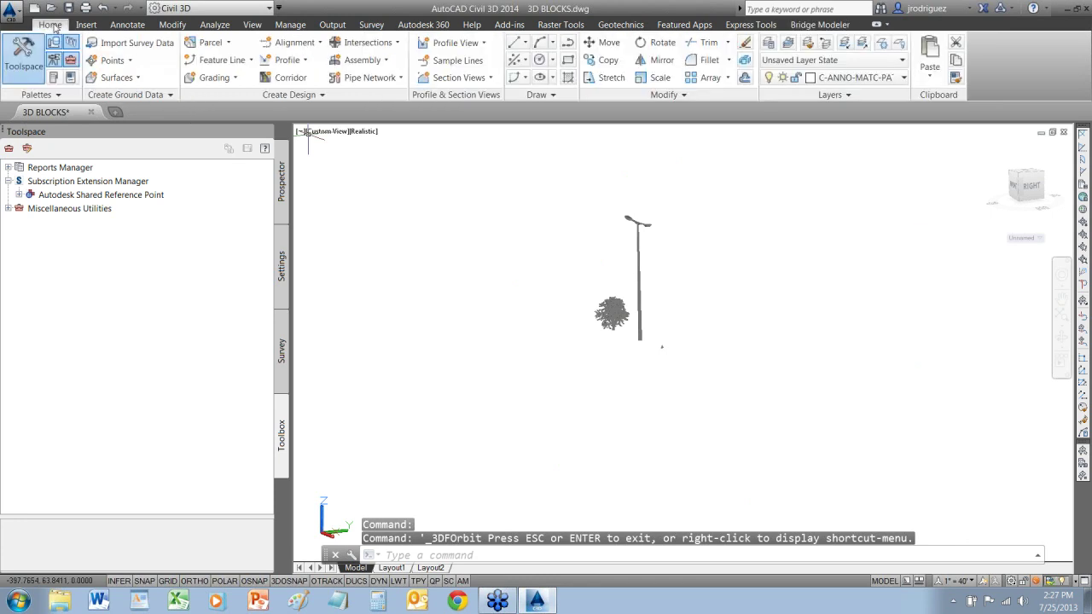
{"action": "left_click", "coordinate": [53, 79]}
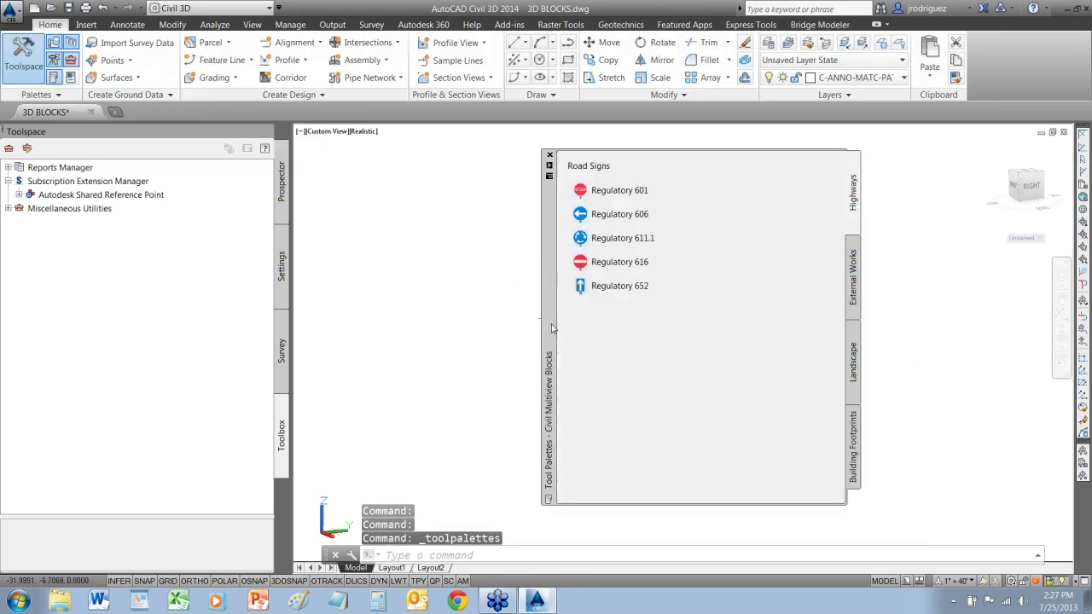
{"action": "right_click", "coordinate": [550, 321]}
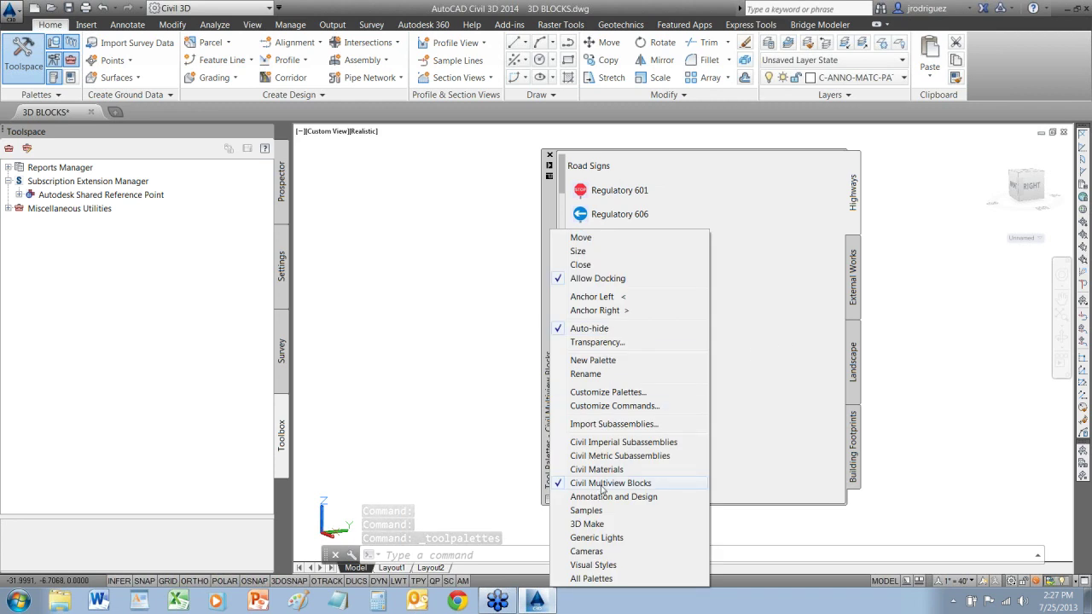
{"action": "left_click", "coordinate": [856, 221]}
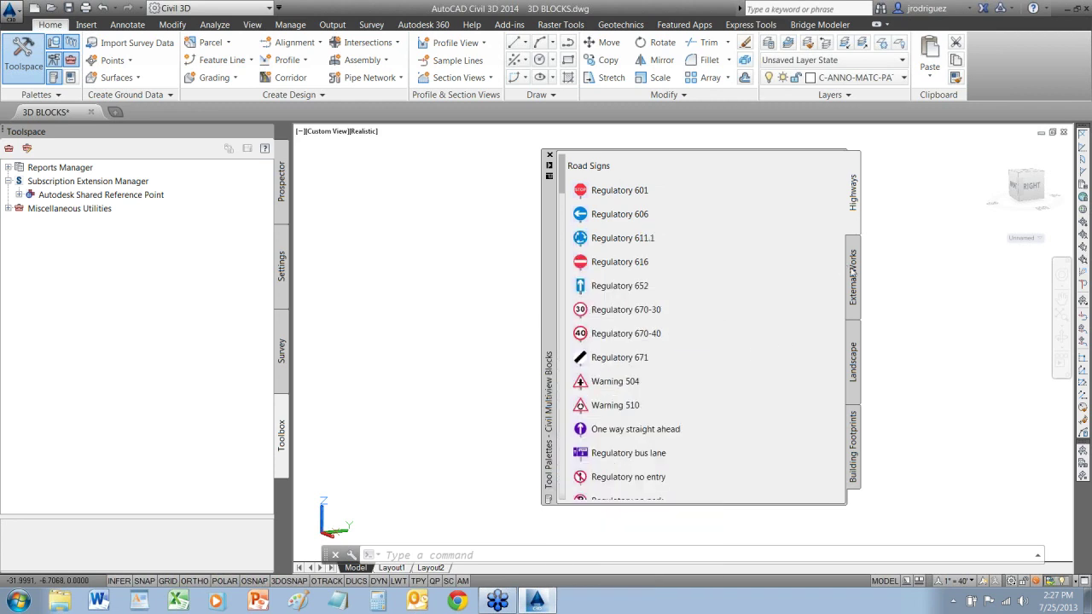
{"action": "mouse_move", "coordinate": [558, 198]}
{"action": "left_mouse_down"}
{"action": "mouse_move", "coordinate": [566, 362]}
{"action": "mouse_move", "coordinate": [562, 187]}
{"action": "left_mouse_up"}
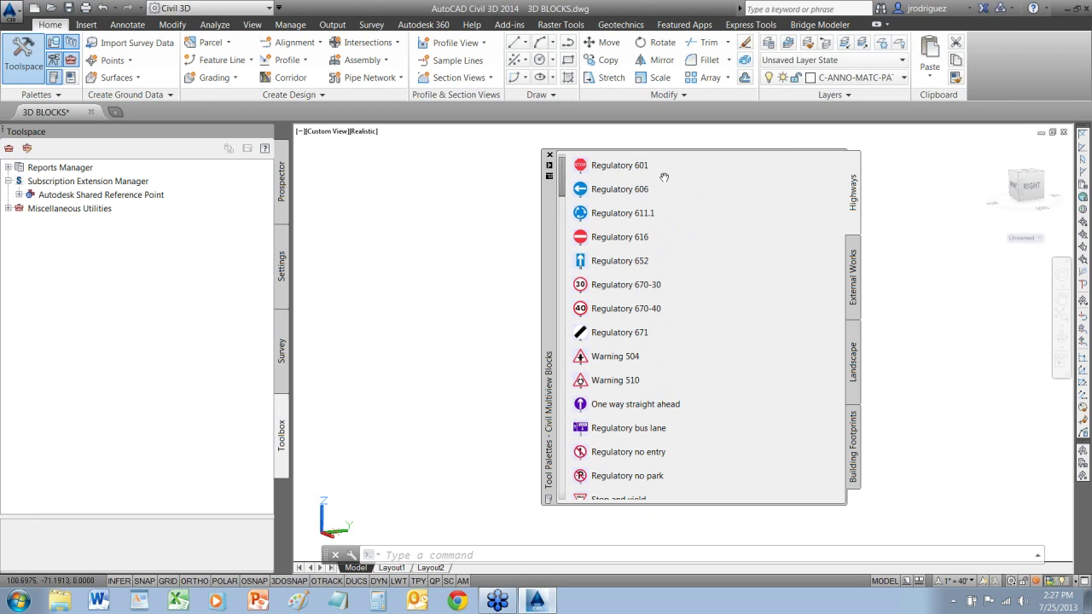
{"action": "left_click", "coordinate": [852, 285]}
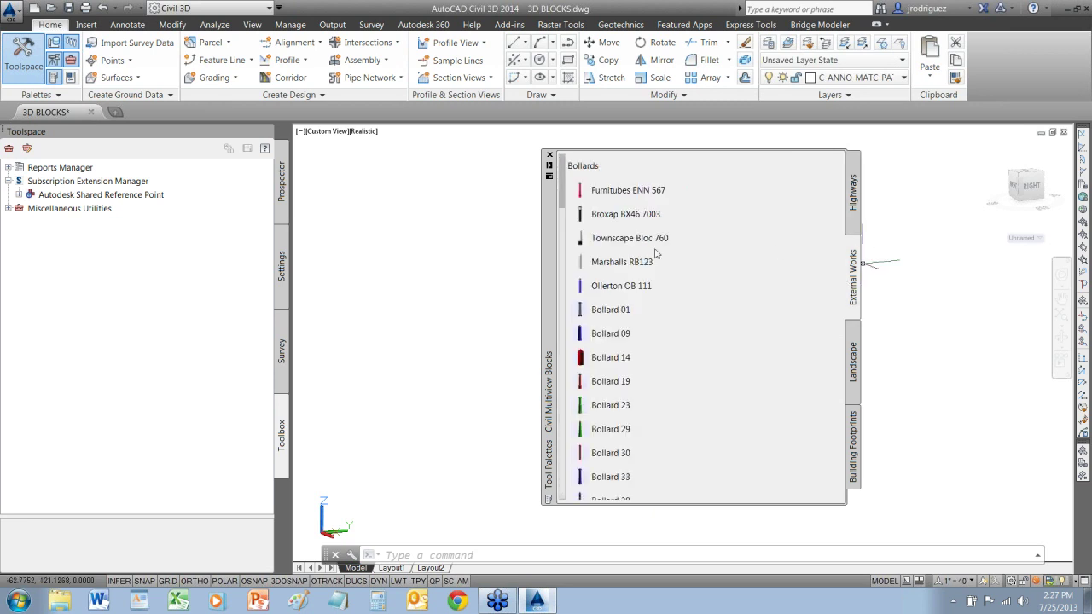
{"action": "left_click", "coordinate": [549, 155]}
{"action": "scroll", "coordinate": [723, 312], "scroll_direction": "up", "scroll_amount": 2}
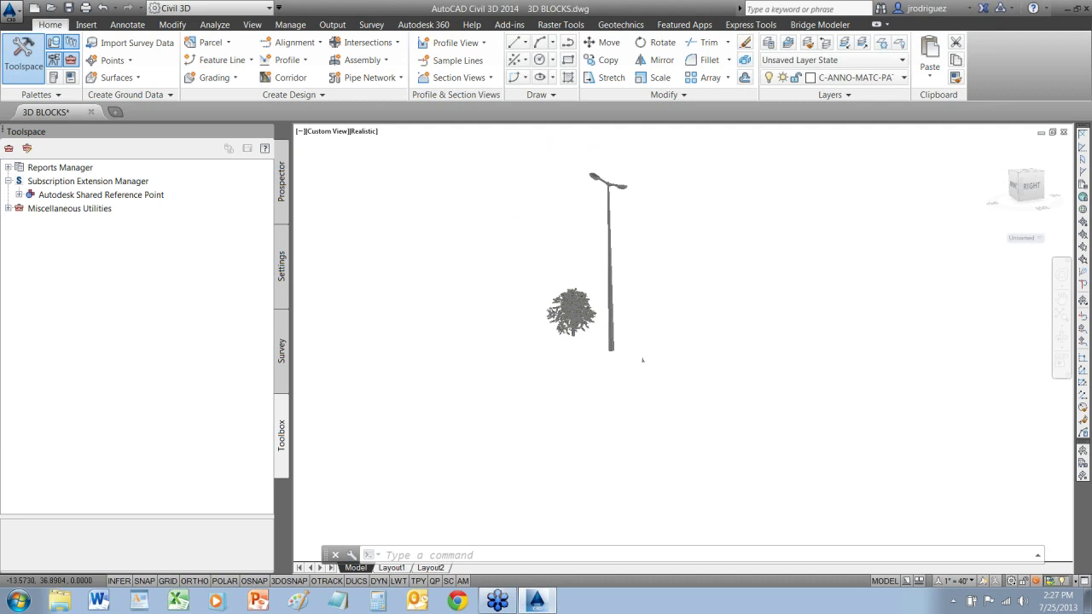
{"action": "scroll", "coordinate": [707, 313], "scroll_direction": "up", "scroll_amount": 1}
{"action": "middle_click_drag", "start_coordinate": [707, 312], "coordinate": [702, 390]}
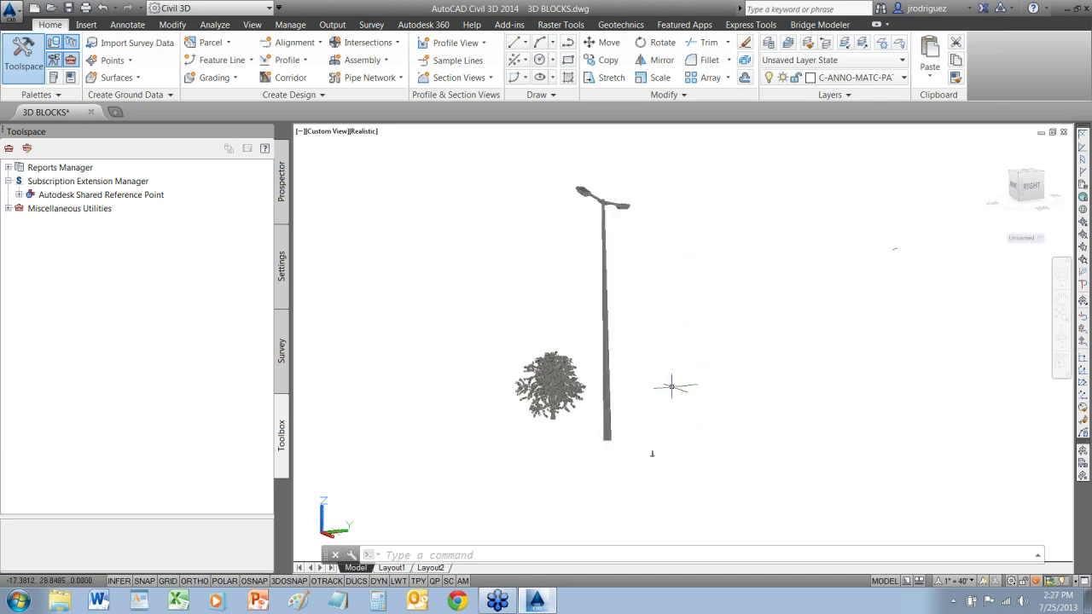
{"action": "scroll", "coordinate": [610, 226], "scroll_direction": "up", "scroll_amount": 5}
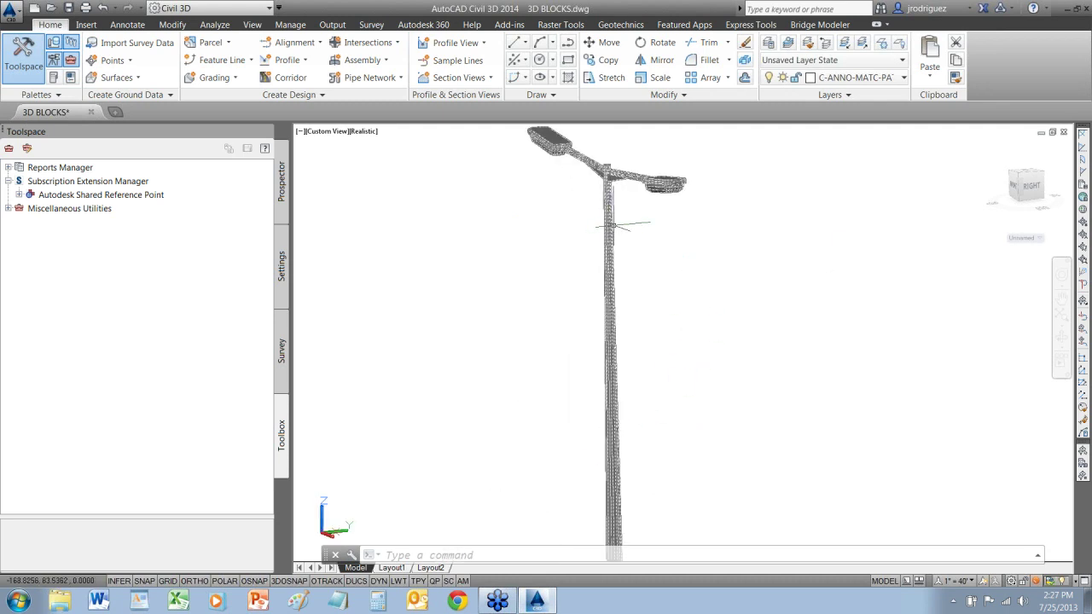
{"action": "scroll", "coordinate": [616, 225], "scroll_direction": "up", "scroll_amount": 3}
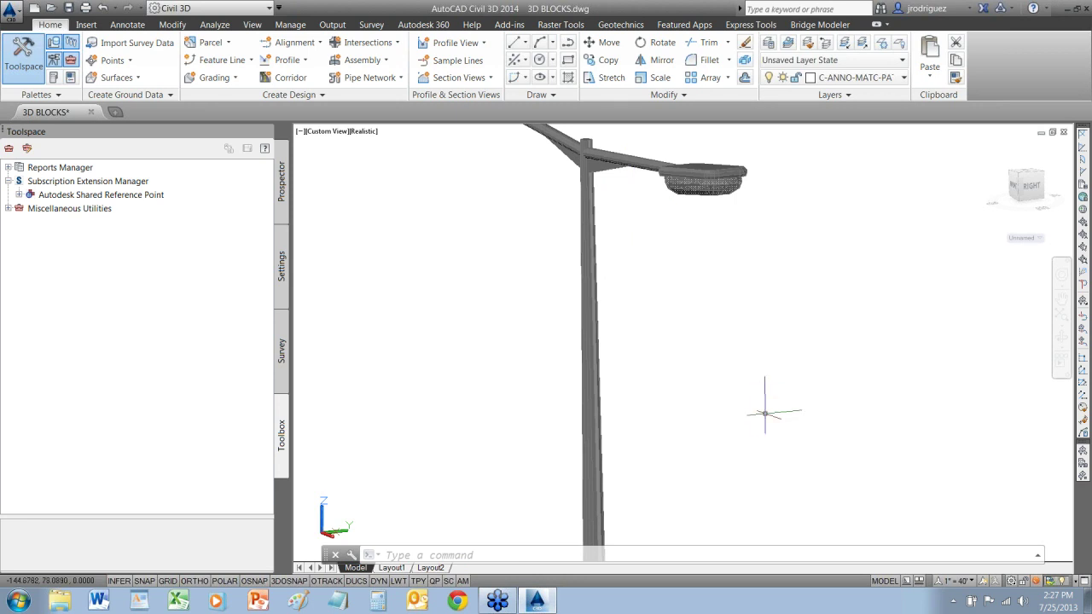
{"action": "scroll", "coordinate": [764, 414], "scroll_direction": "down", "scroll_amount": 5}
{"action": "middle_click_drag", "start_coordinate": [799, 395], "coordinate": [690, 277]}
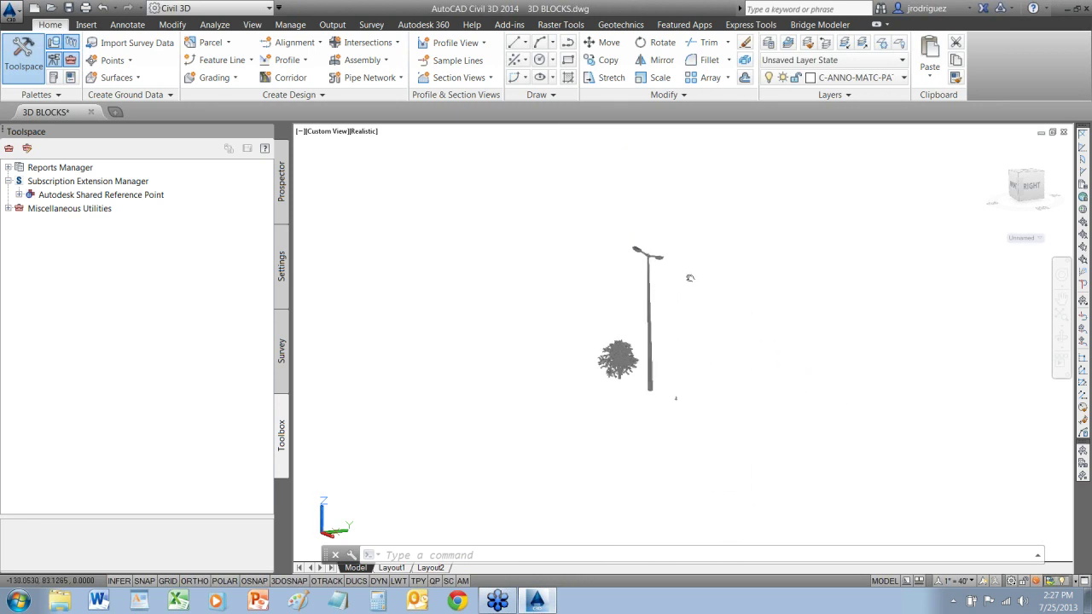
{"action": "scroll", "coordinate": [644, 283], "scroll_direction": "up", "scroll_amount": 2}
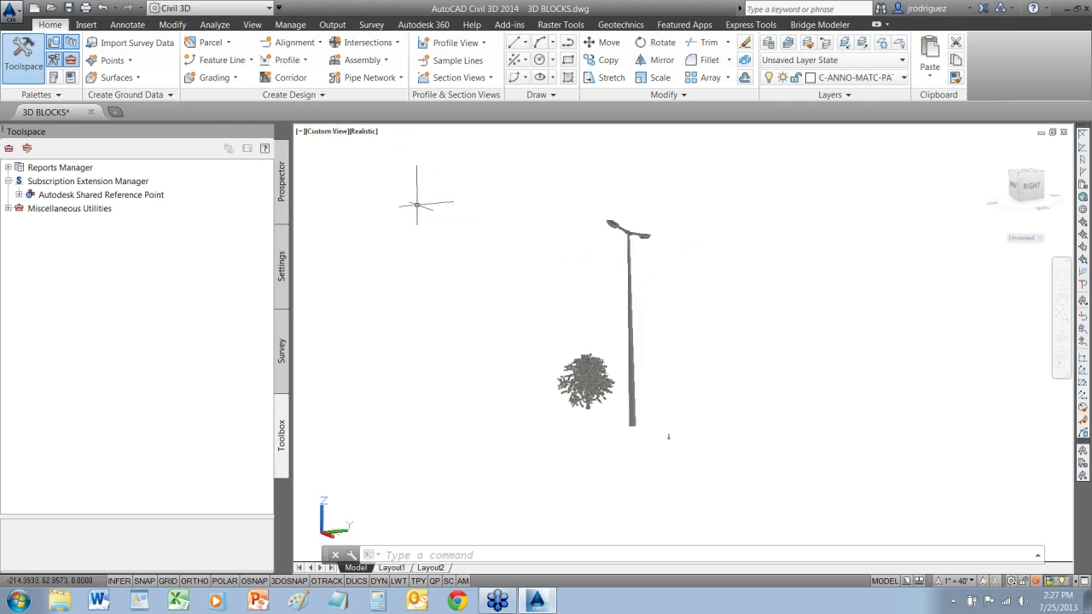
Close the 3D BLOCKS drawing without saving changes
{"action": "left_click", "coordinate": [15, 15]}
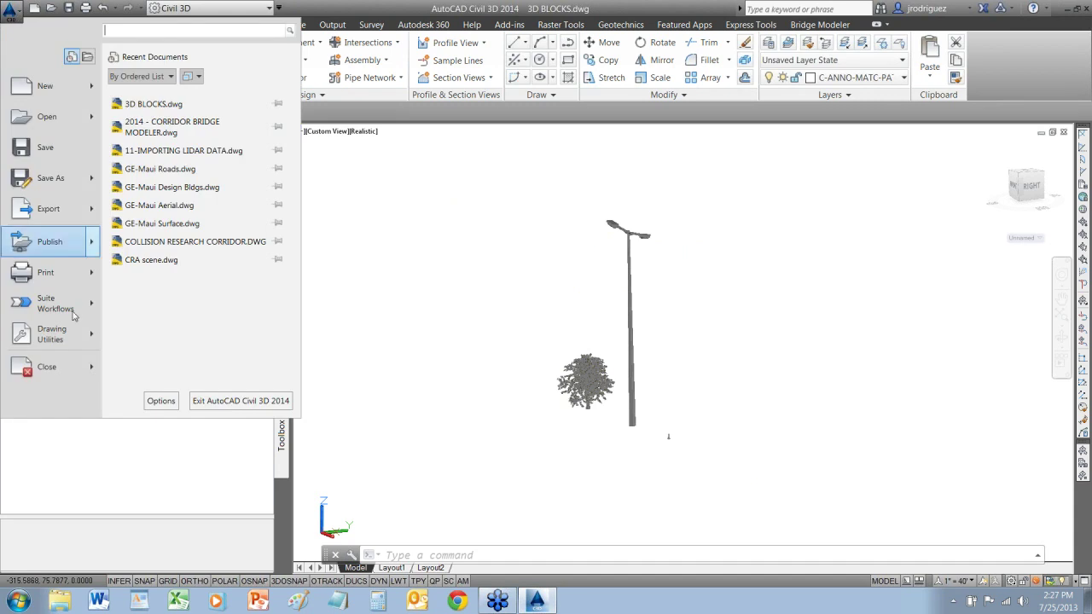
{"action": "left_click", "coordinate": [38, 362]}
{"action": "left_click", "coordinate": [584, 337]}
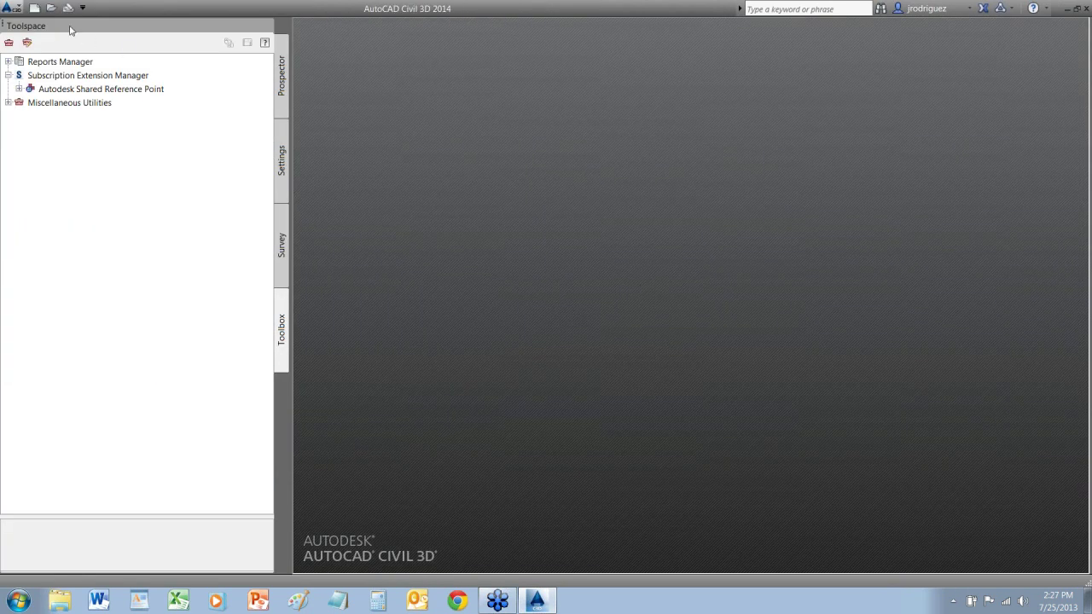
Open 2014 - GEOMAP BING AERIAL DATA.dwg and switch from the layout to model space
{"action": "left_click", "coordinate": [15, 10]}
{"action": "mouse_move", "coordinate": [51, 124]}
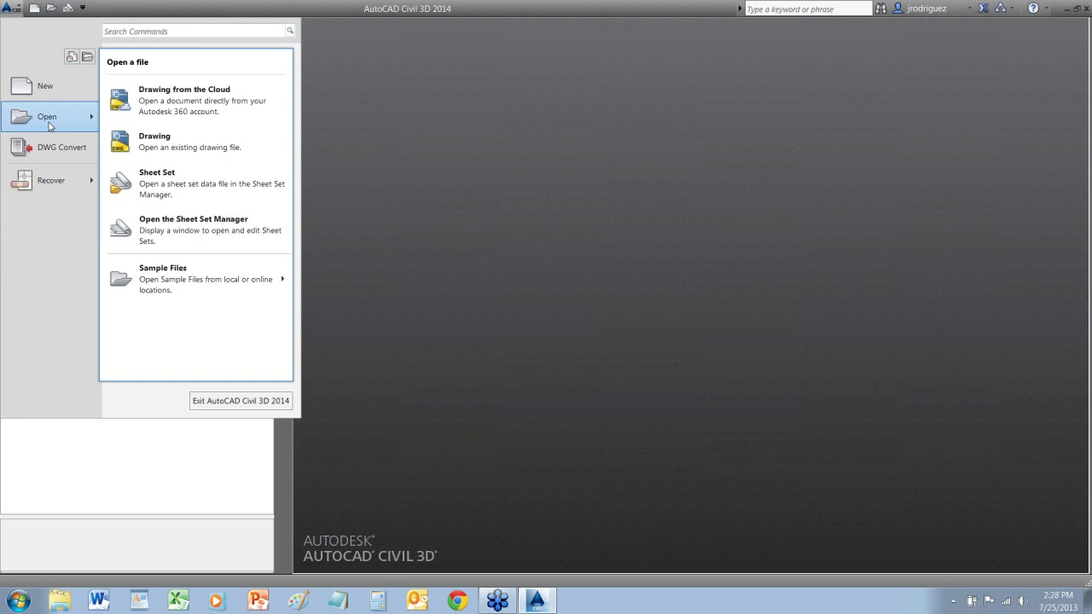
{"action": "left_click", "coordinate": [173, 142]}
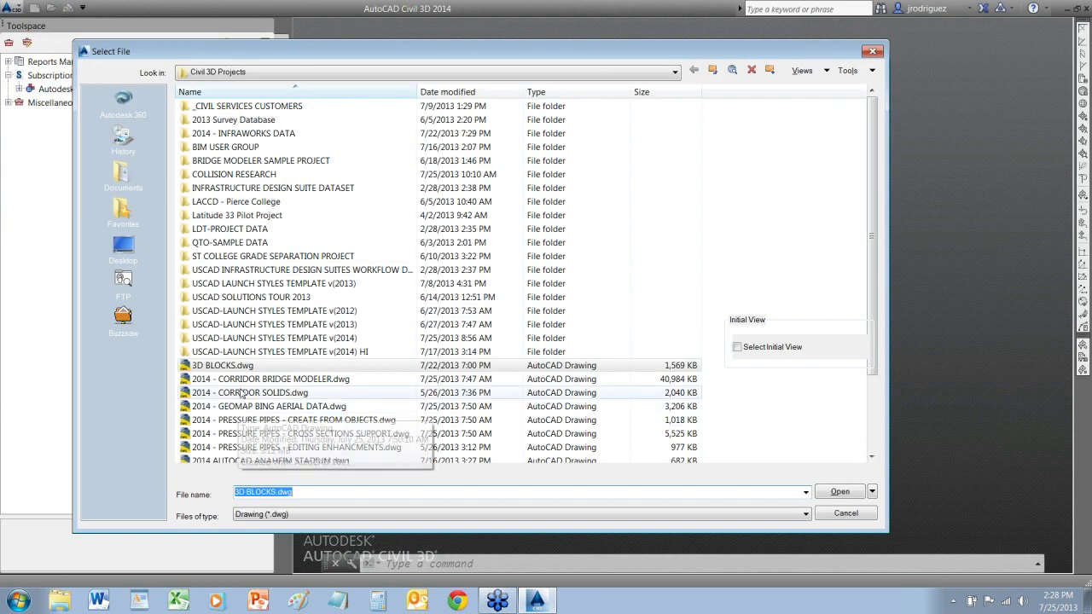
{"action": "double_click", "coordinate": [262, 407]}
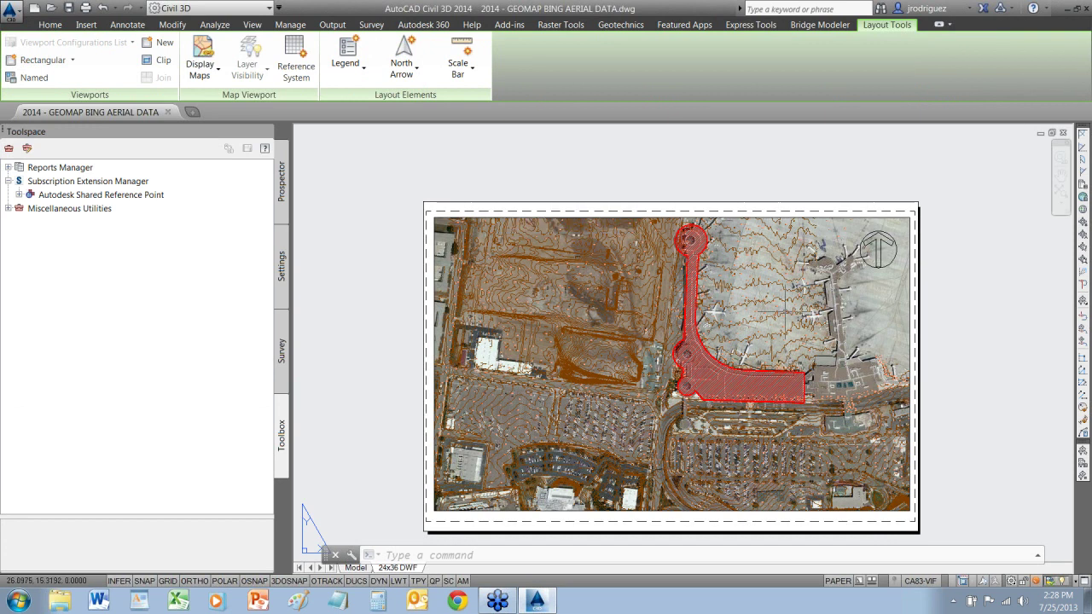
{"action": "scroll", "coordinate": [783, 307], "scroll_direction": "up", "scroll_amount": 3}
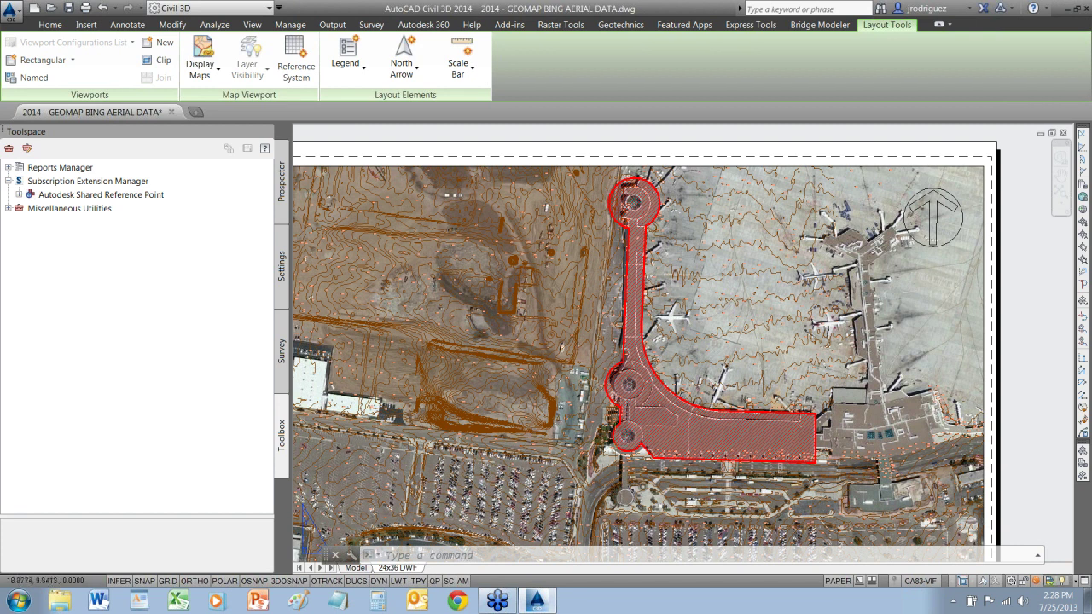
{"action": "scroll", "coordinate": [681, 394], "scroll_direction": "down", "scroll_amount": 3}
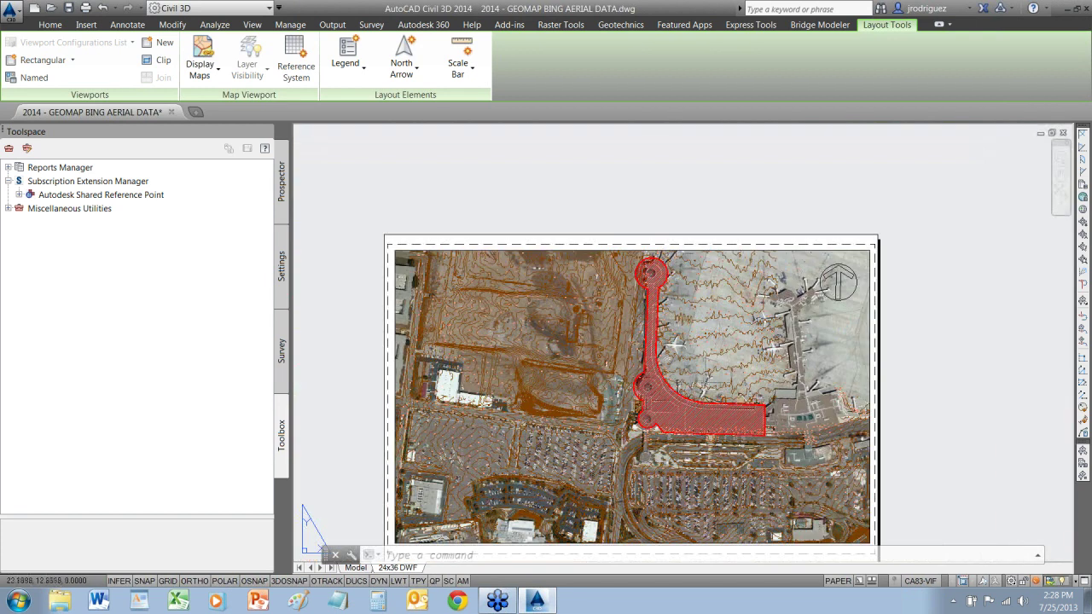
{"action": "middle_click_drag", "start_coordinate": [716, 372], "coordinate": [737, 305]}
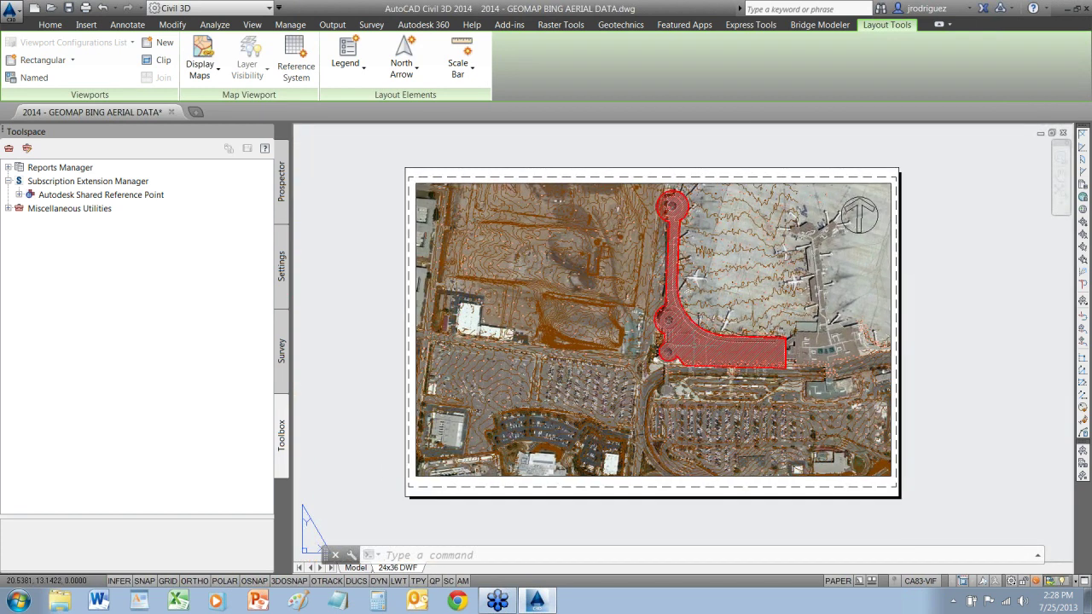
{"action": "left_click", "coordinate": [356, 567]}
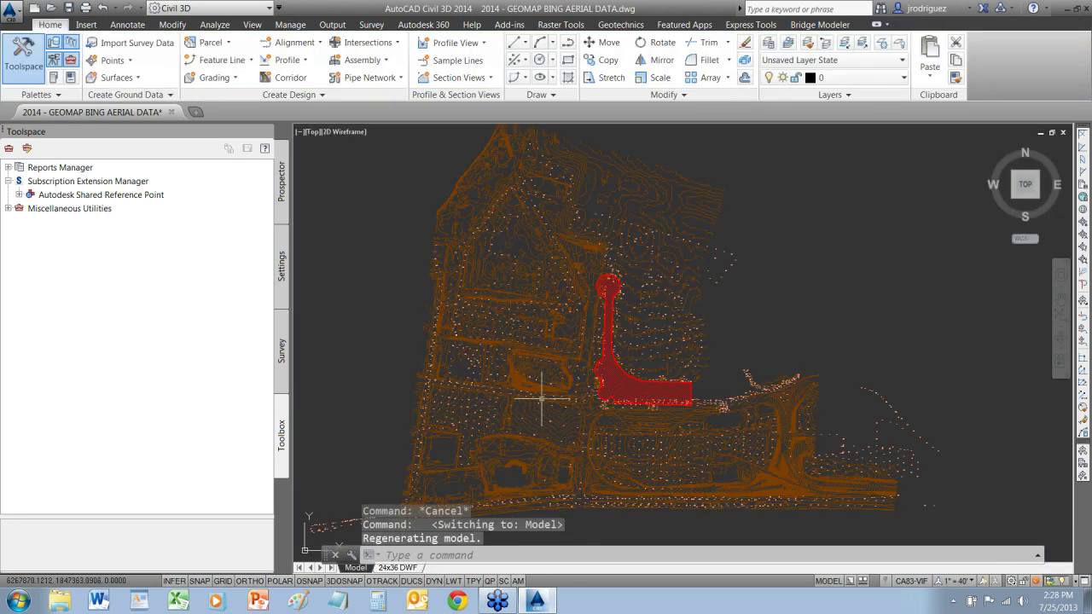
Check the drawing settings for the NAD83 California Zone VI, US Foot (CA83-VIF) coordinate system
{"action": "scroll", "coordinate": [591, 378], "scroll_direction": "down", "scroll_amount": 3}
{"action": "mouse_move", "coordinate": [603, 385]}
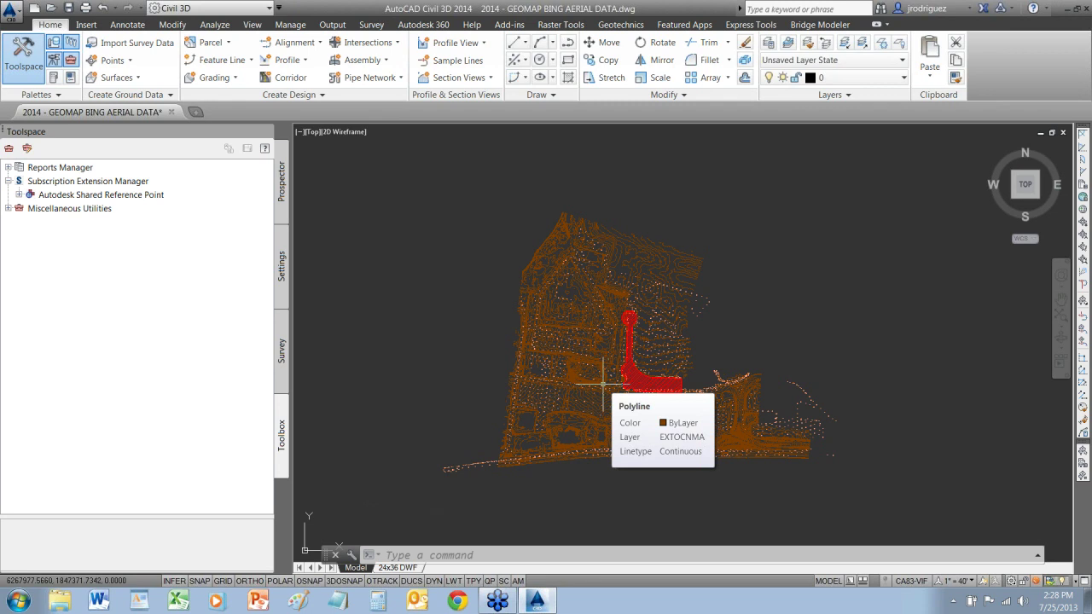
{"action": "left_click", "coordinate": [286, 267]}
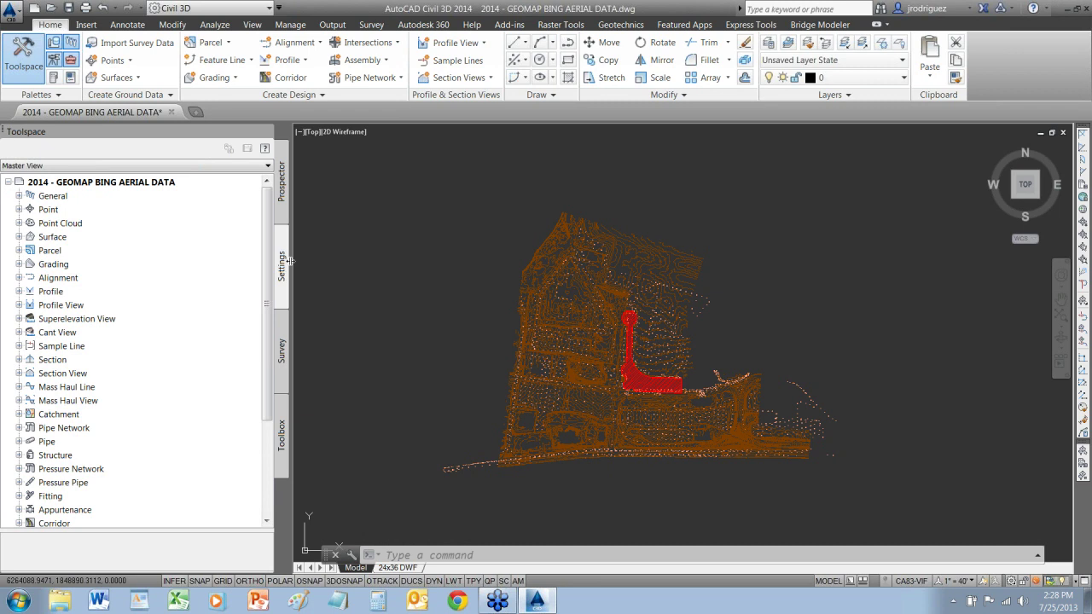
{"action": "right_click", "coordinate": [143, 185]}
{"action": "left_click", "coordinate": [184, 186]}
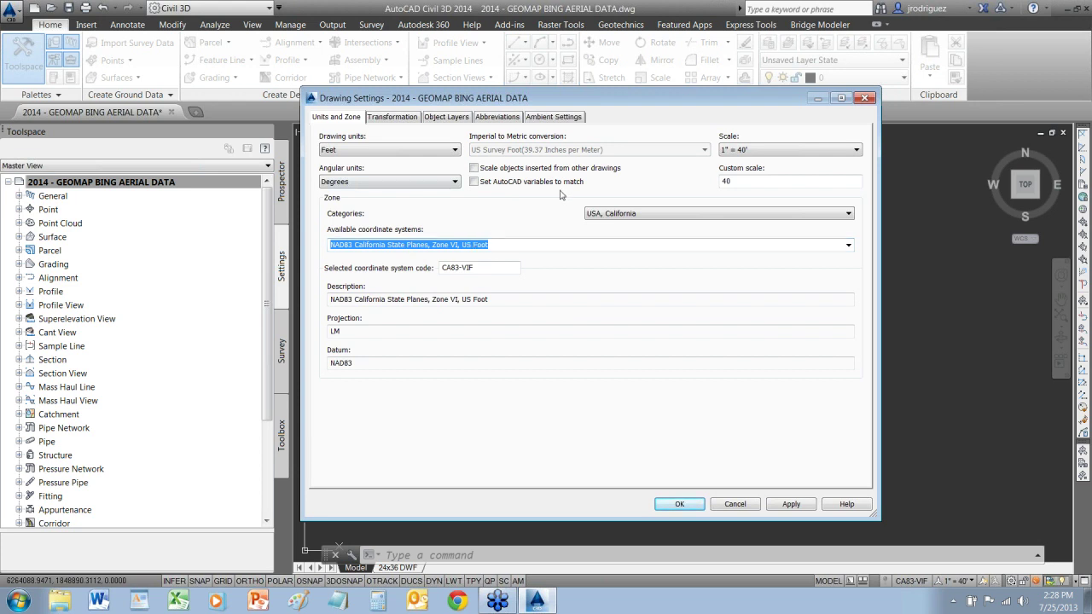
{"action": "left_click", "coordinate": [695, 504]}
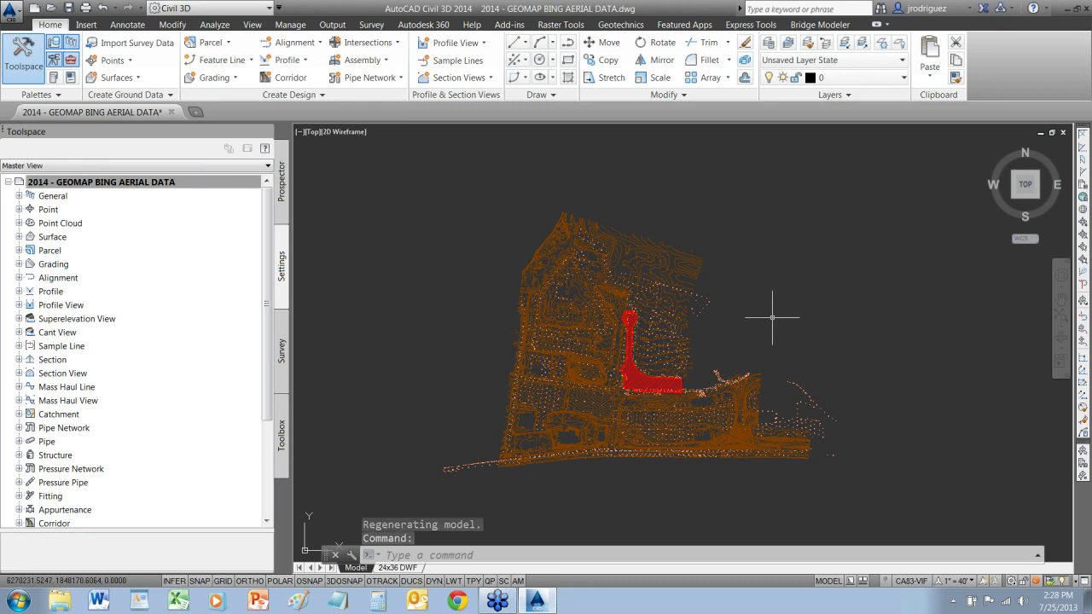
Run GEOMAP with the Road option and zoom out to view the San Diego harbour map
{"action": "type", "text": "GE"}
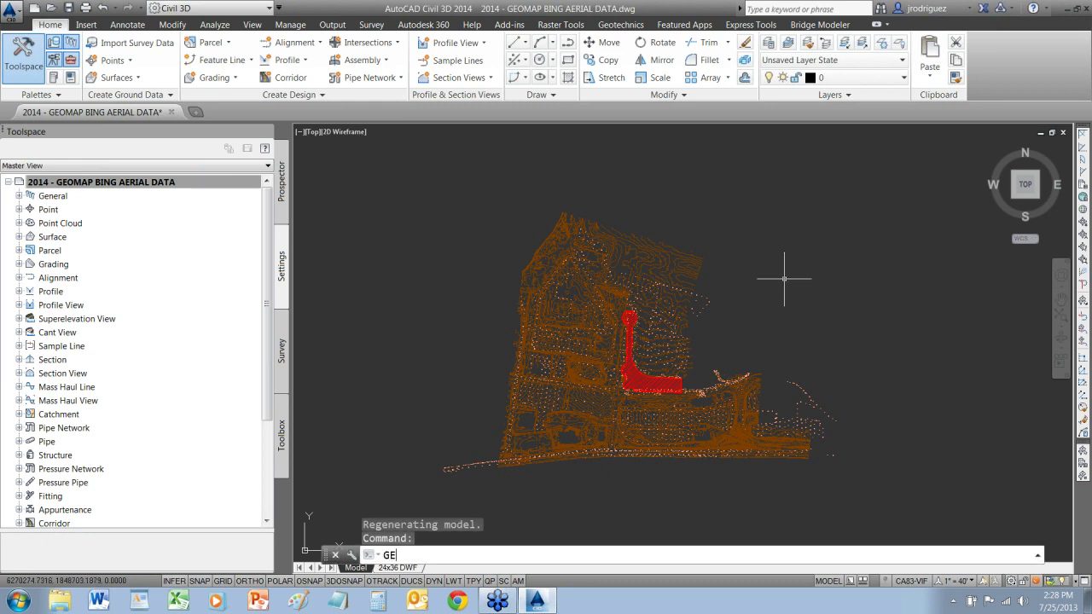
{"action": "type", "text": "O"}
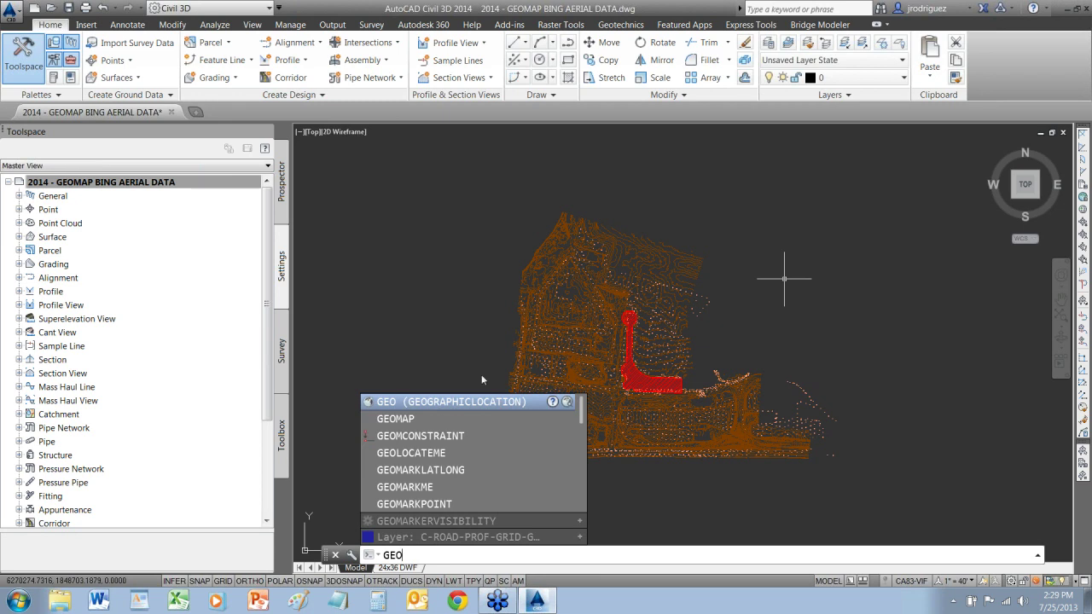
{"action": "left_click", "coordinate": [395, 419]}
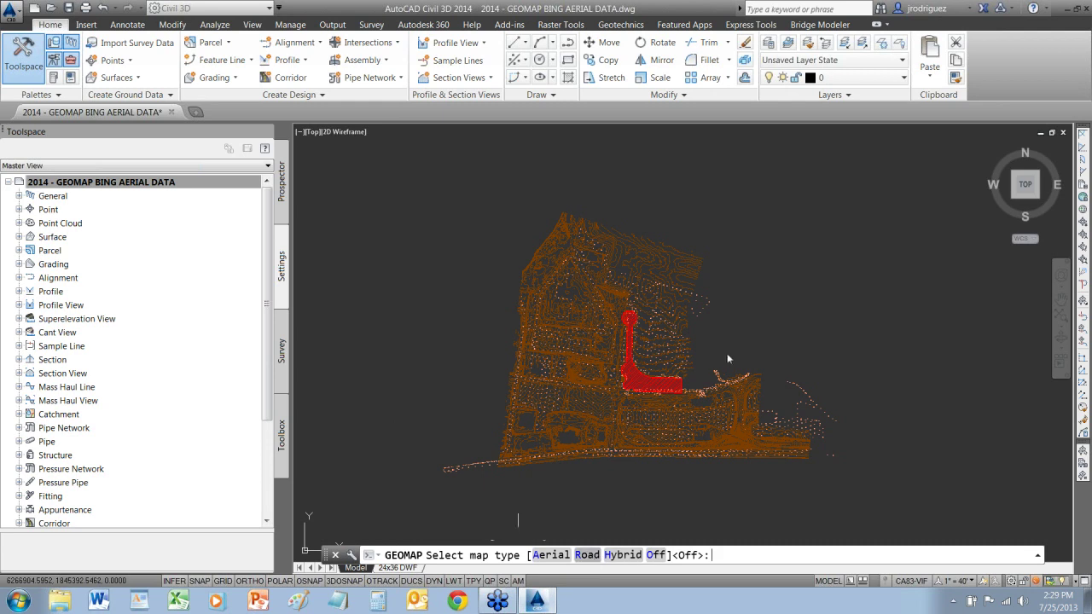
{"action": "left_click", "coordinate": [589, 555]}
{"action": "scroll", "coordinate": [767, 337], "scroll_direction": "down", "scroll_amount": 2}
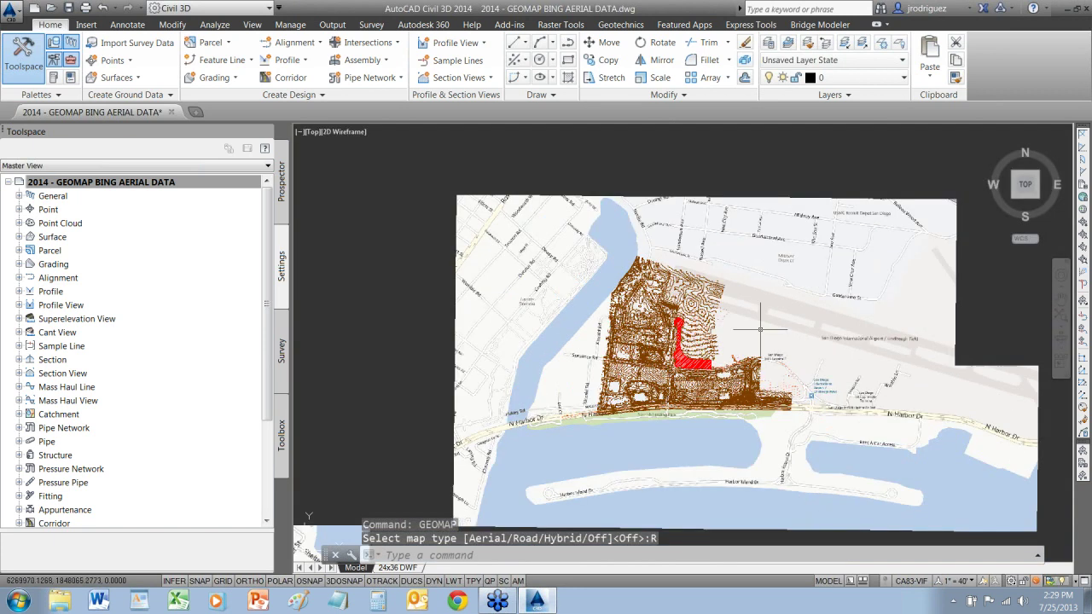
{"action": "scroll", "coordinate": [703, 432], "scroll_direction": "down", "scroll_amount": 2}
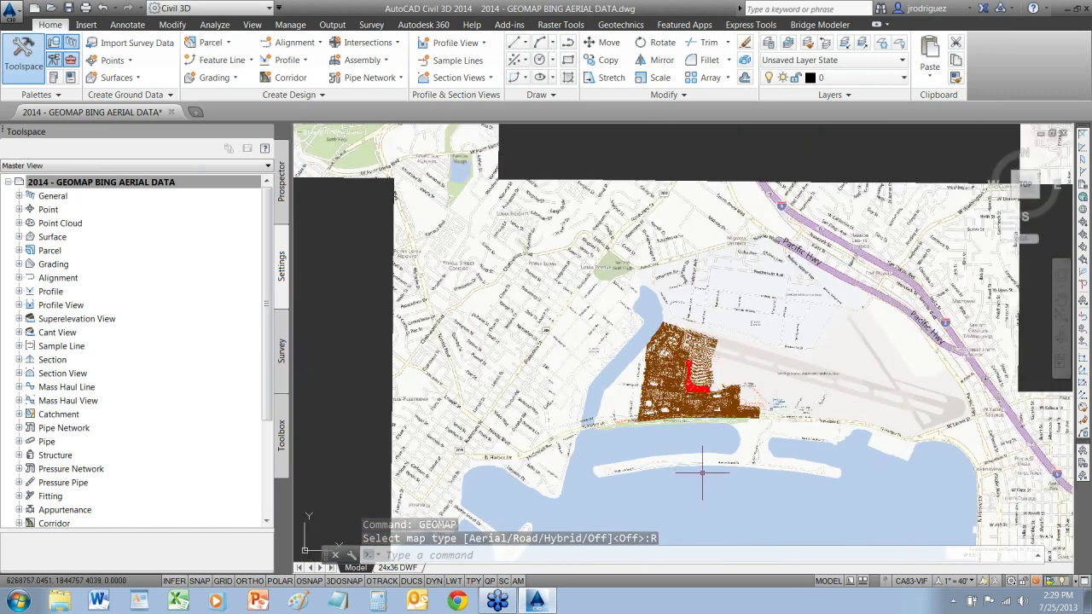
{"action": "scroll", "coordinate": [699, 431], "scroll_direction": "up", "scroll_amount": 4}
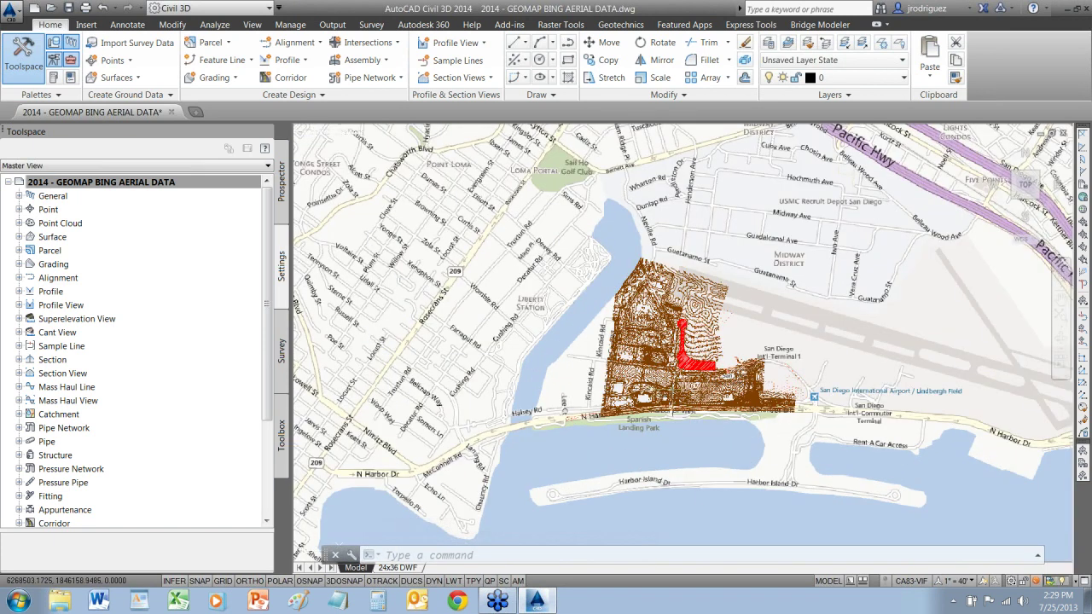
{"action": "scroll", "coordinate": [667, 246], "scroll_direction": "up", "scroll_amount": 2}
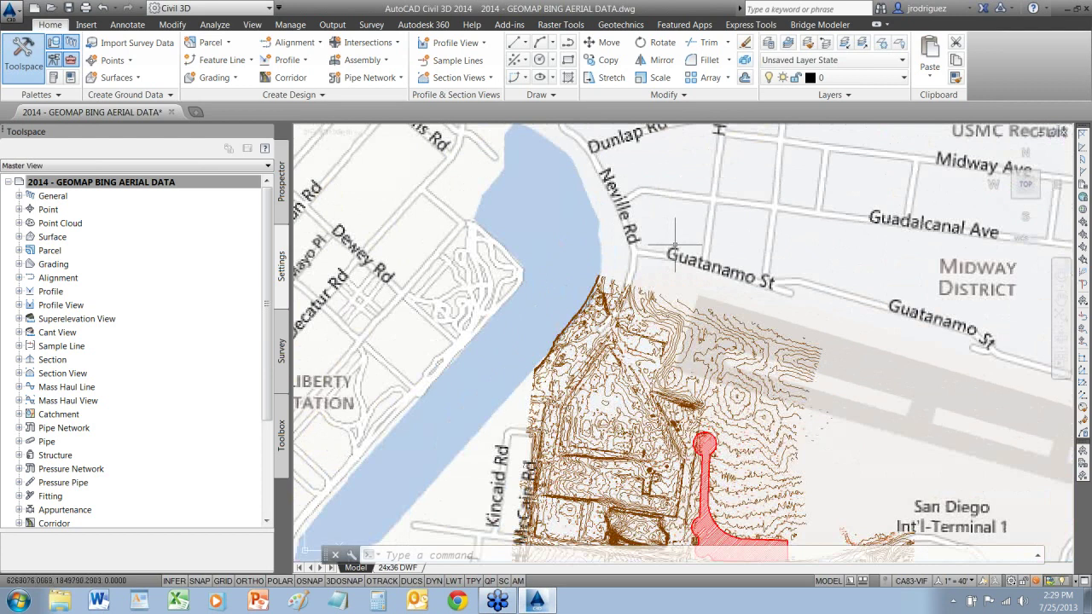
{"action": "scroll", "coordinate": [729, 289], "scroll_direction": "up", "scroll_amount": 2}
{"action": "scroll", "coordinate": [728, 294], "scroll_direction": "down", "scroll_amount": 6}
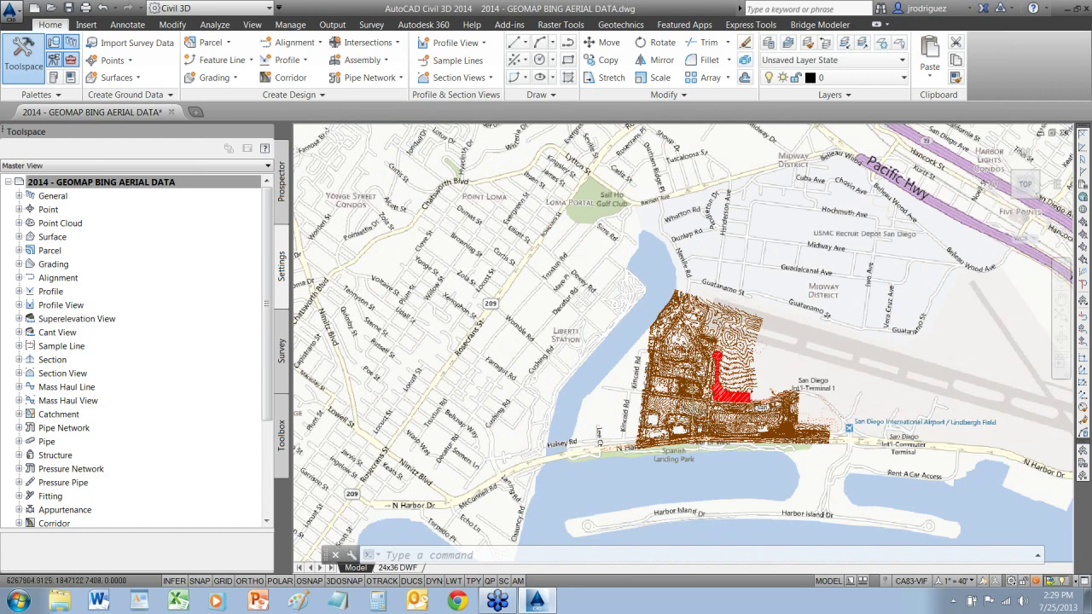
{"action": "scroll", "coordinate": [709, 405], "scroll_direction": "up", "scroll_amount": 2}
{"action": "type", "text": "GEOM"}
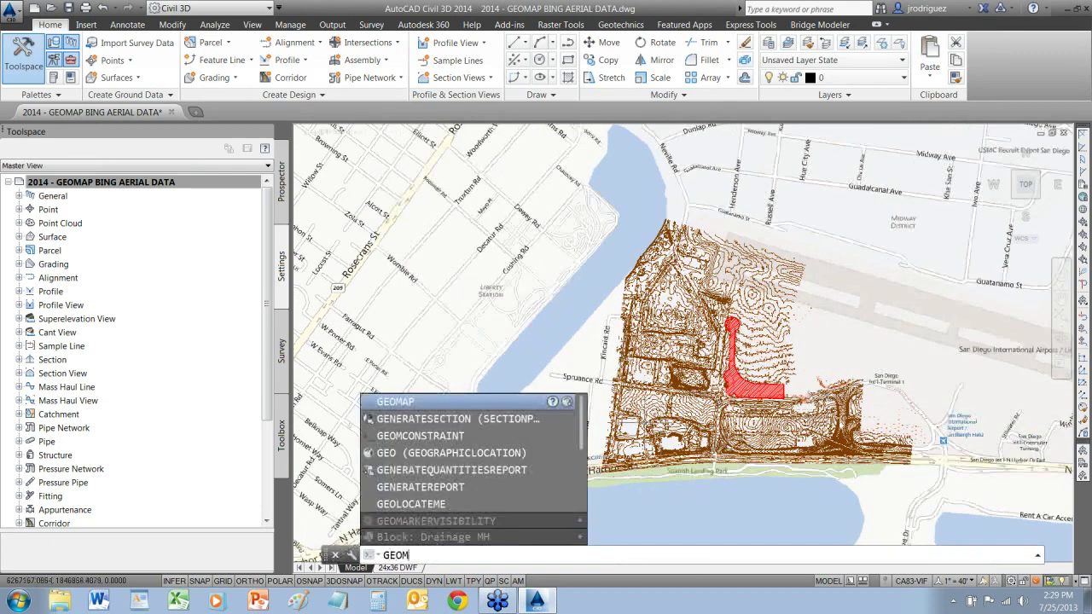
{"action": "key", "text": "Return"}
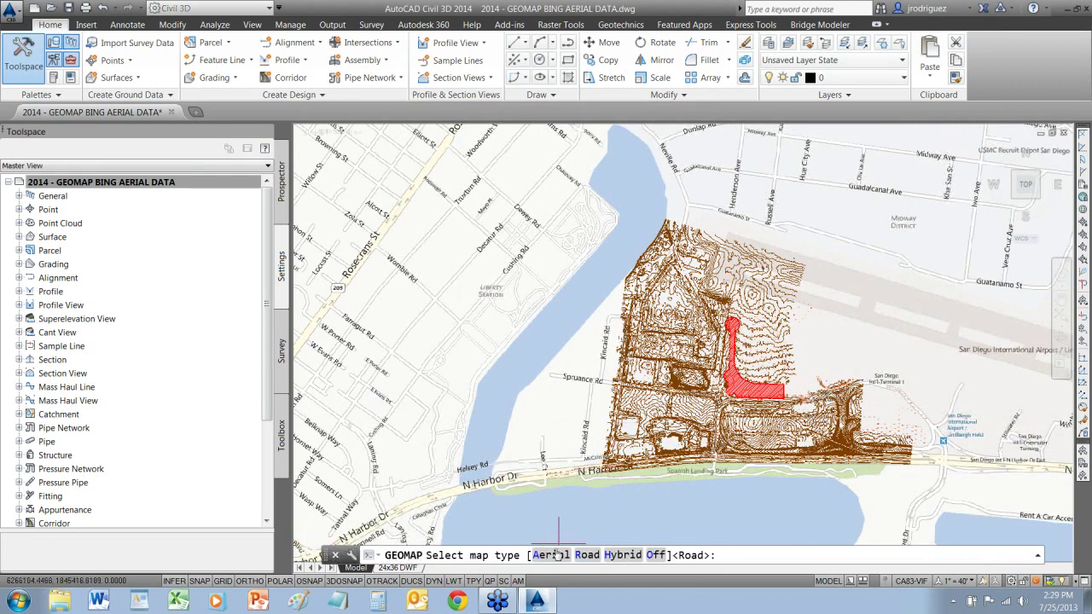
{"action": "left_click", "coordinate": [552, 555]}
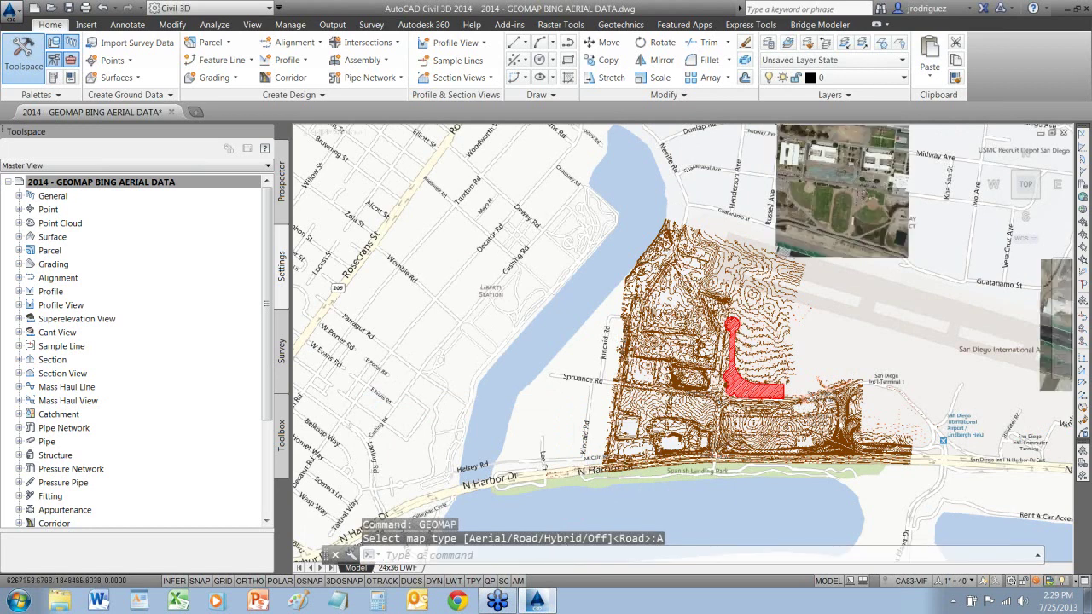
{"action": "scroll", "coordinate": [737, 410], "scroll_direction": "up", "scroll_amount": 5}
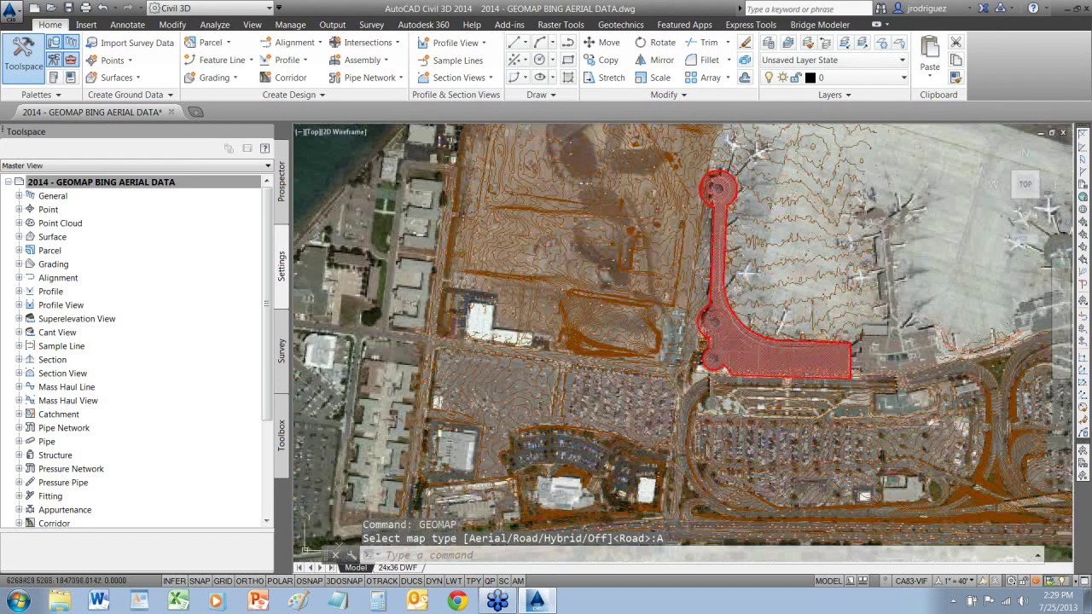
{"action": "scroll", "coordinate": [756, 314], "scroll_direction": "up", "scroll_amount": 5}
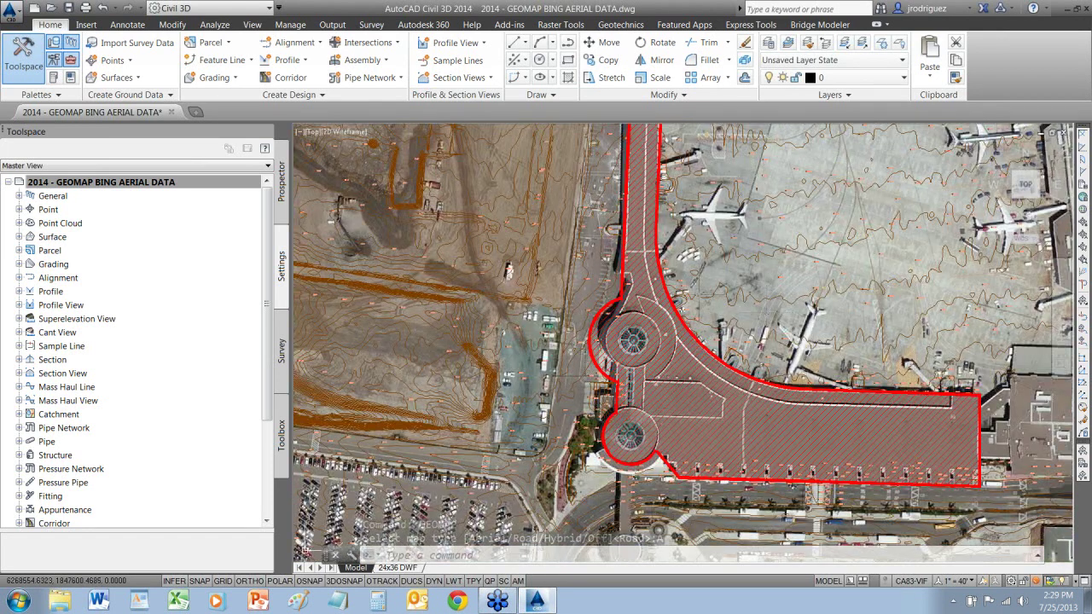
{"action": "scroll", "coordinate": [697, 281], "scroll_direction": "down", "scroll_amount": 3}
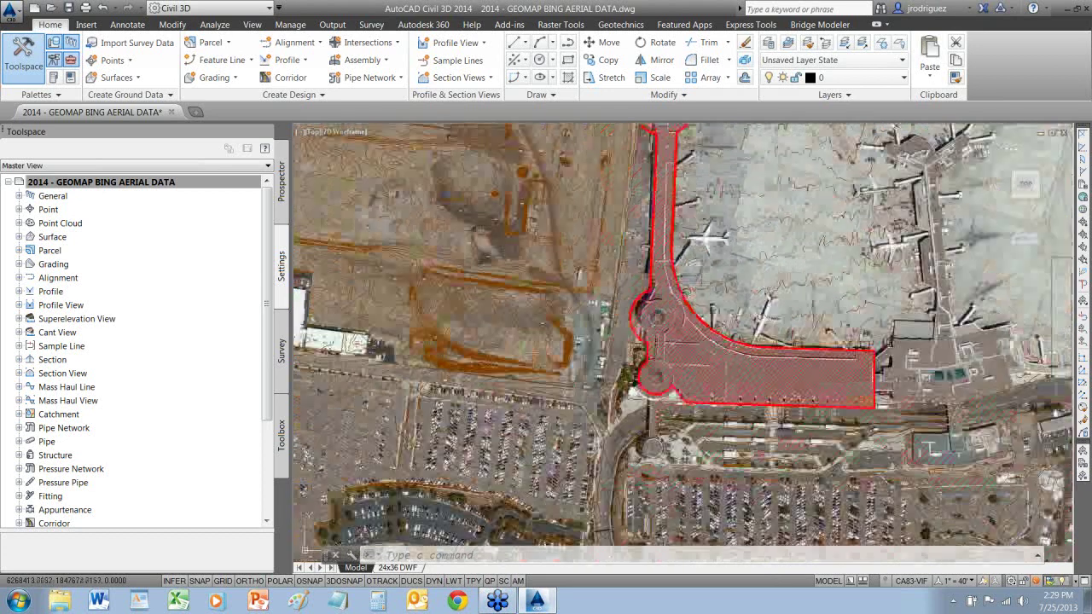
{"action": "scroll", "coordinate": [577, 448], "scroll_direction": "down", "scroll_amount": 3}
{"action": "scroll", "coordinate": [576, 465], "scroll_direction": "up", "scroll_amount": 3}
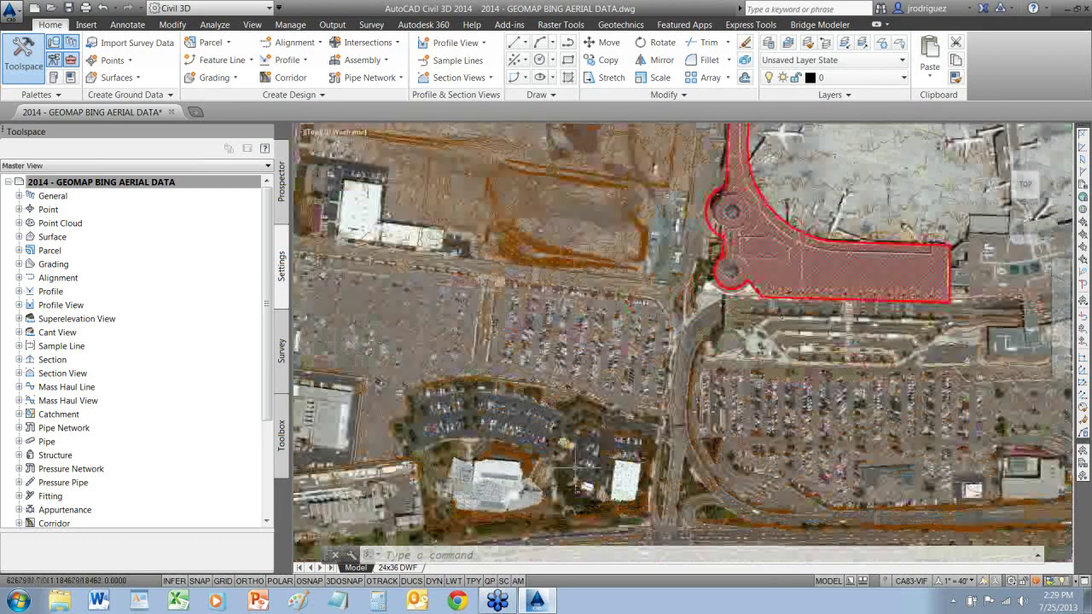
{"action": "scroll", "coordinate": [576, 465], "scroll_direction": "up", "scroll_amount": 6}
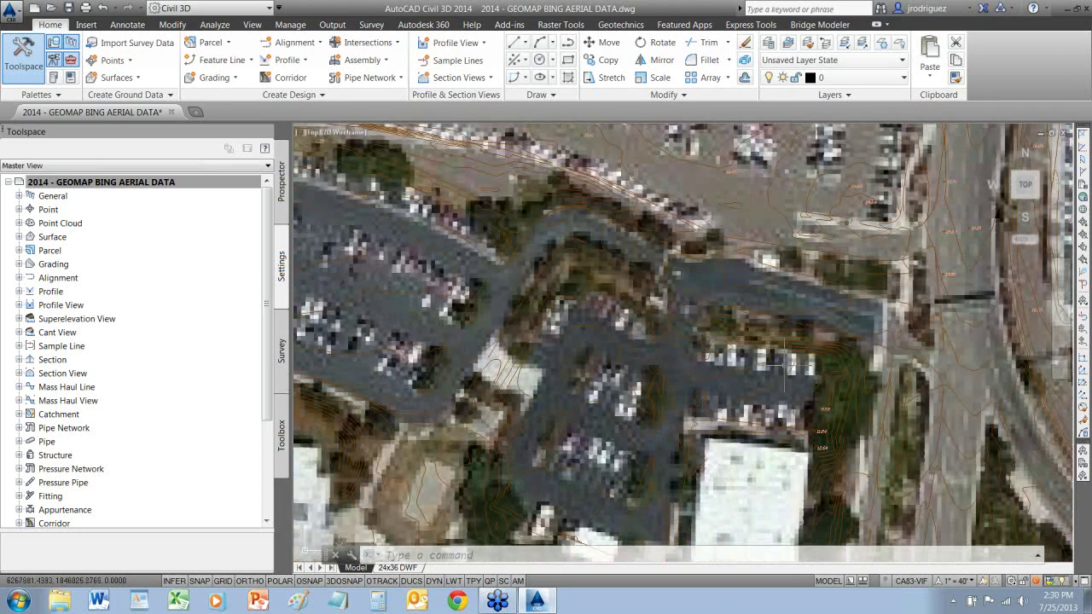
{"action": "scroll", "coordinate": [798, 352], "scroll_direction": "down", "scroll_amount": 5}
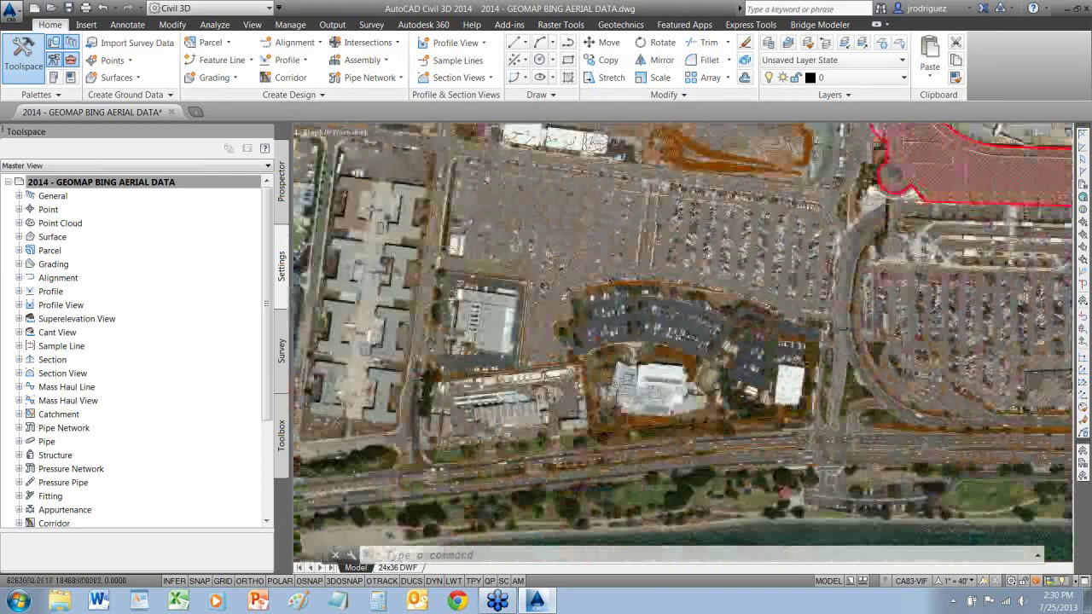
{"action": "scroll", "coordinate": [717, 361], "scroll_direction": "down", "scroll_amount": 6}
{"action": "scroll", "coordinate": [716, 361], "scroll_direction": "up", "scroll_amount": 4}
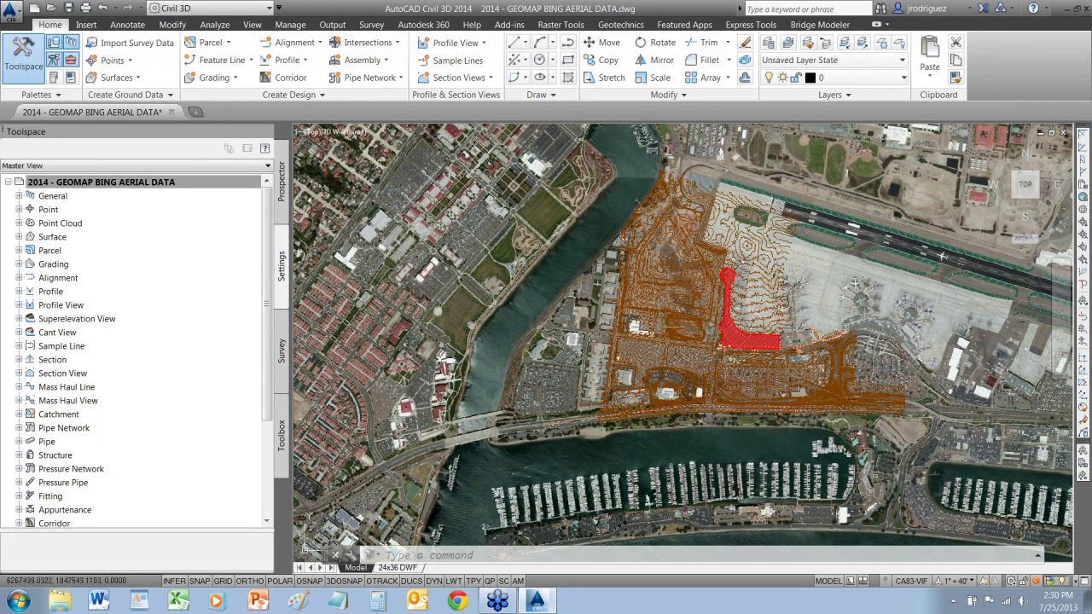
{"action": "scroll", "coordinate": [708, 234], "scroll_direction": "up", "scroll_amount": 2}
{"action": "scroll", "coordinate": [678, 224], "scroll_direction": "up", "scroll_amount": 1}
{"action": "scroll", "coordinate": [649, 271], "scroll_direction": "down", "scroll_amount": 1}
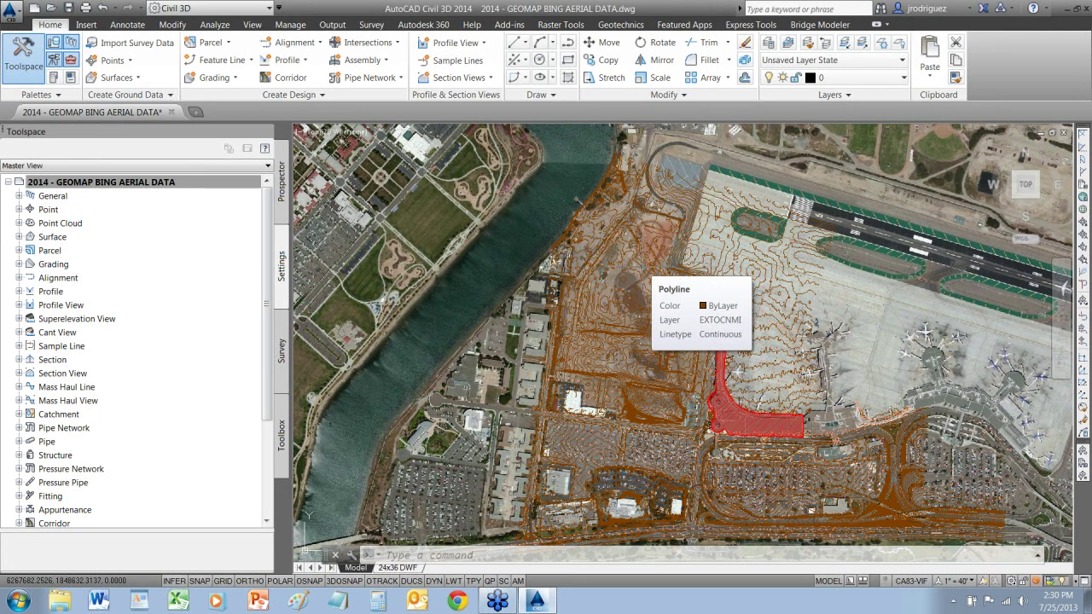
{"action": "scroll", "coordinate": [751, 247], "scroll_direction": "down", "scroll_amount": 2}
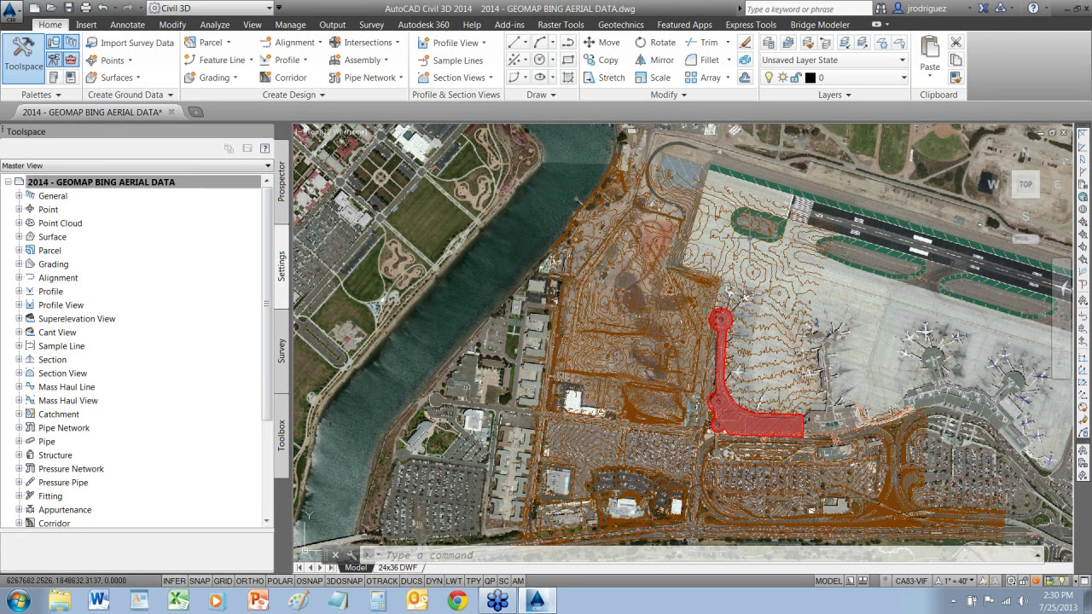
{"action": "scroll", "coordinate": [750, 248], "scroll_direction": "down", "scroll_amount": 2}
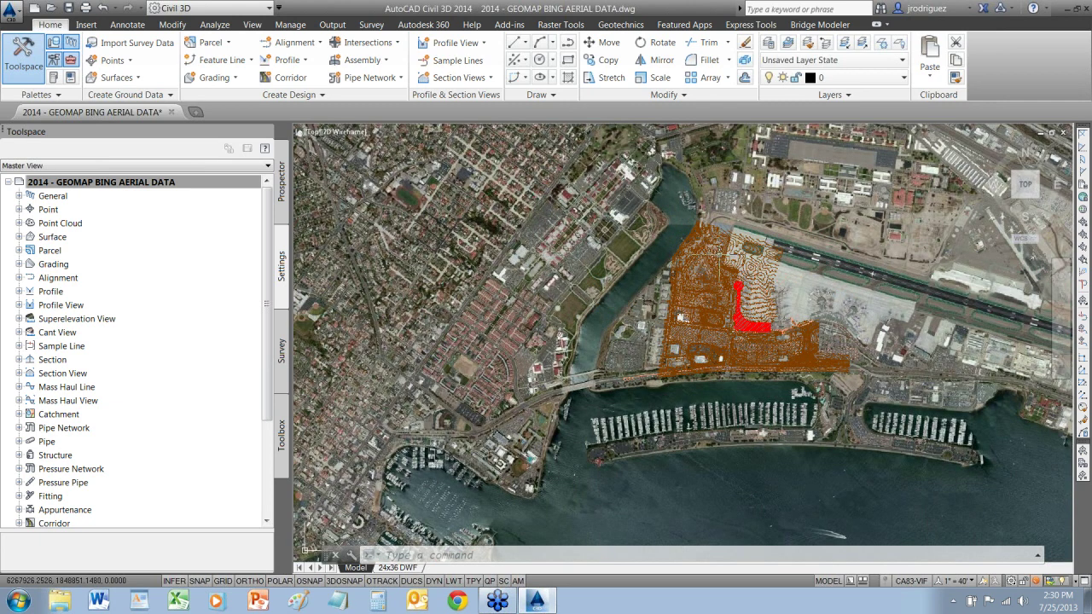
{"action": "scroll", "coordinate": [715, 252], "scroll_direction": "up", "scroll_amount": 2}
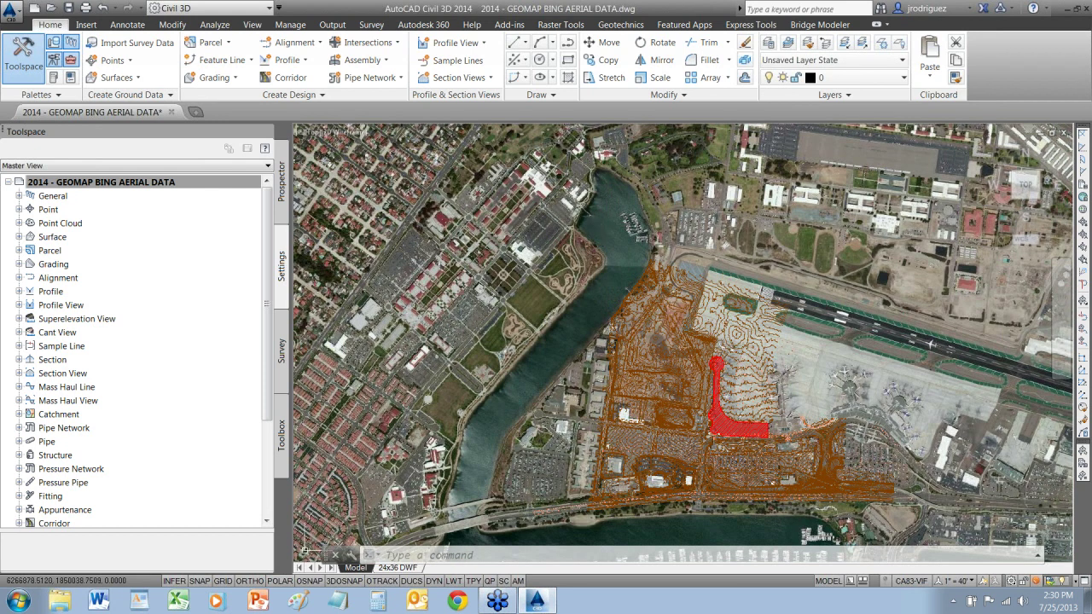
Close the aerial data drawing without saving changes
{"action": "left_click", "coordinate": [10, 16]}
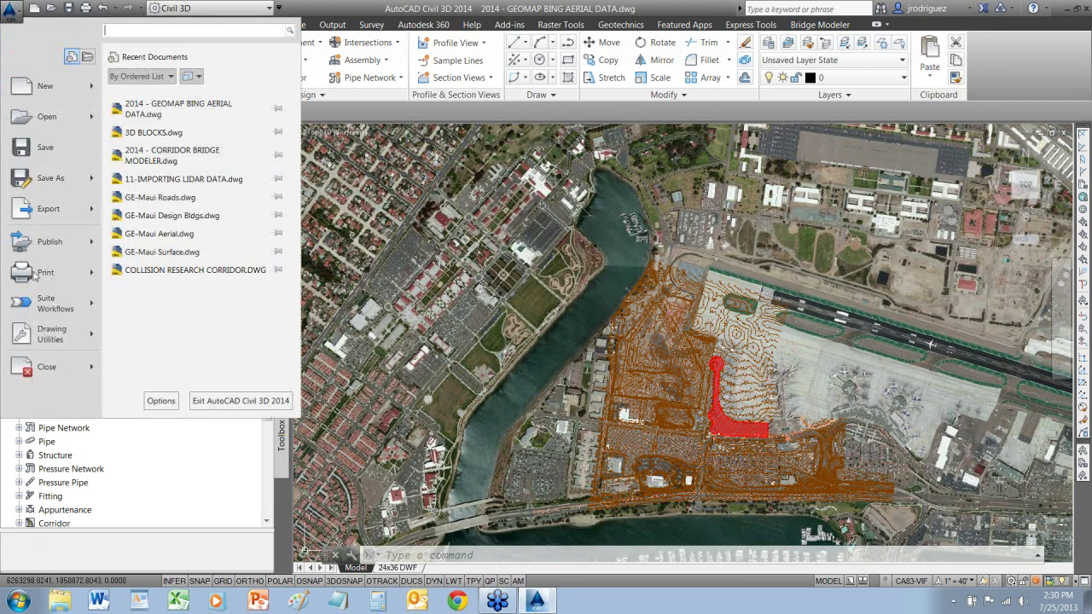
{"action": "left_click", "coordinate": [49, 375]}
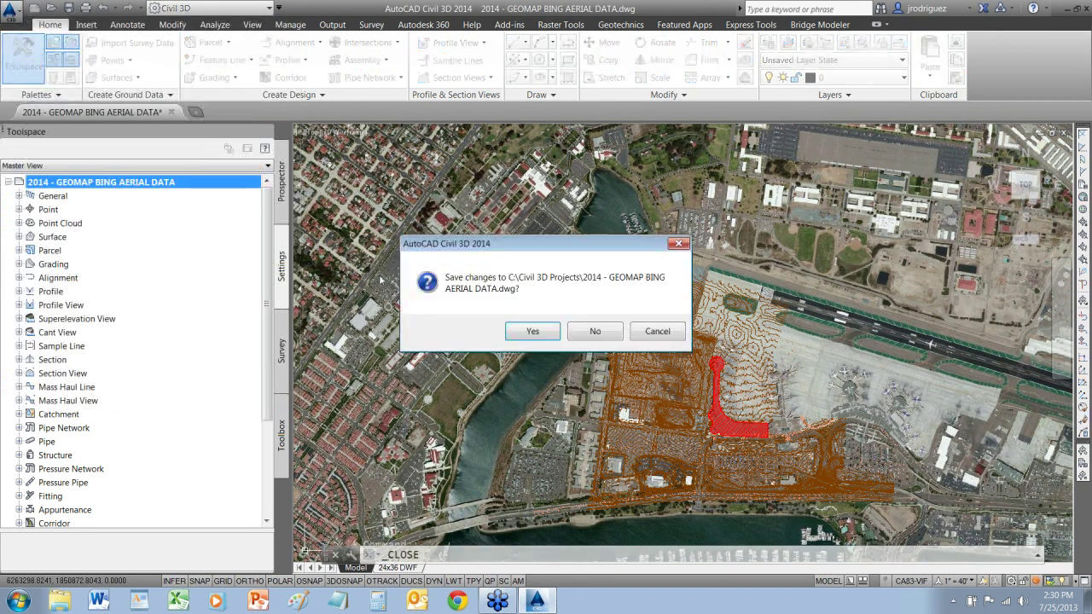
{"action": "left_click", "coordinate": [597, 332]}
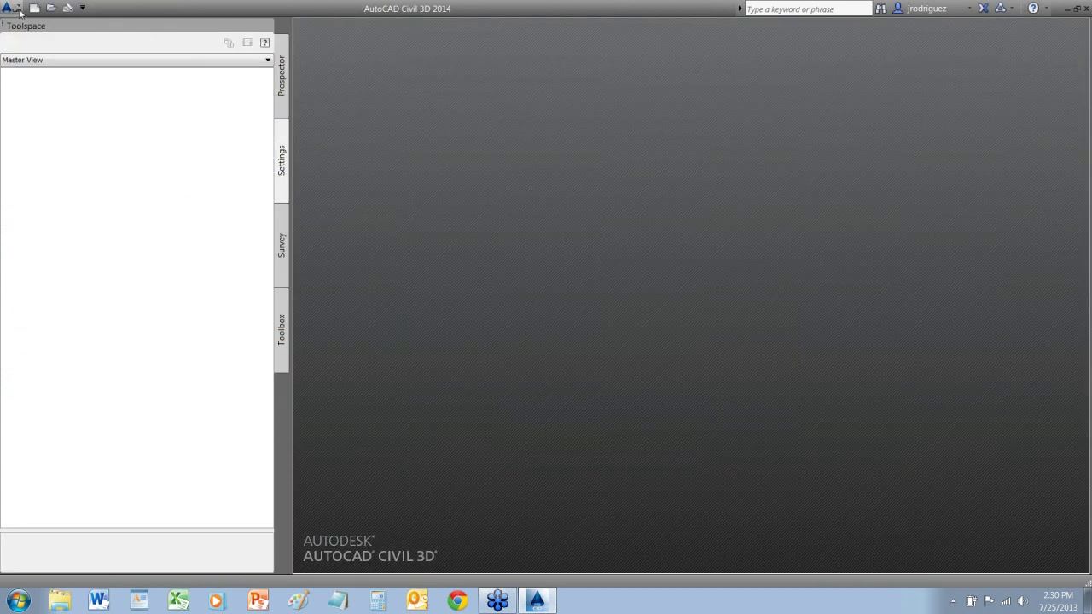
{"action": "left_click", "coordinate": [18, 11]}
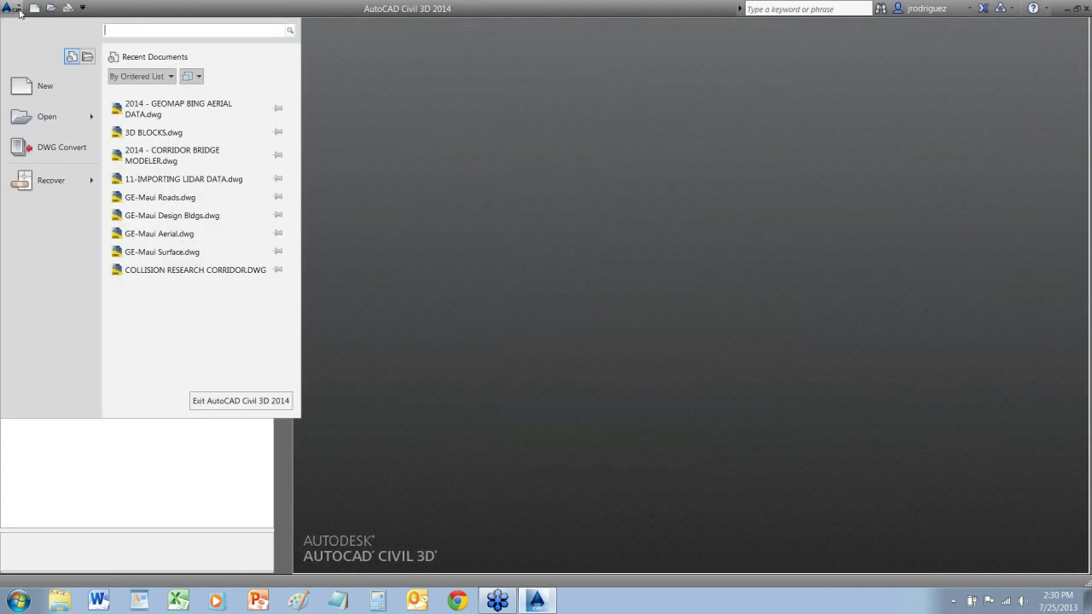
{"action": "left_click", "coordinate": [1067, 160]}
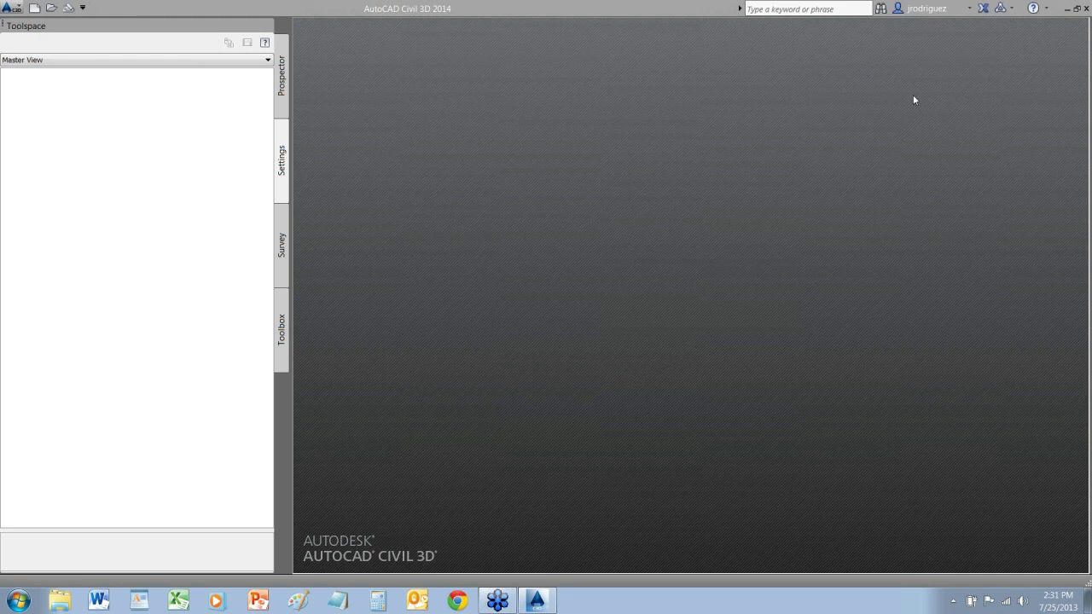
Open the 2014 - PRESSURE PIPES - CREATE FROM OBJECTS.dwg drawing
{"action": "left_click", "coordinate": [12, 8]}
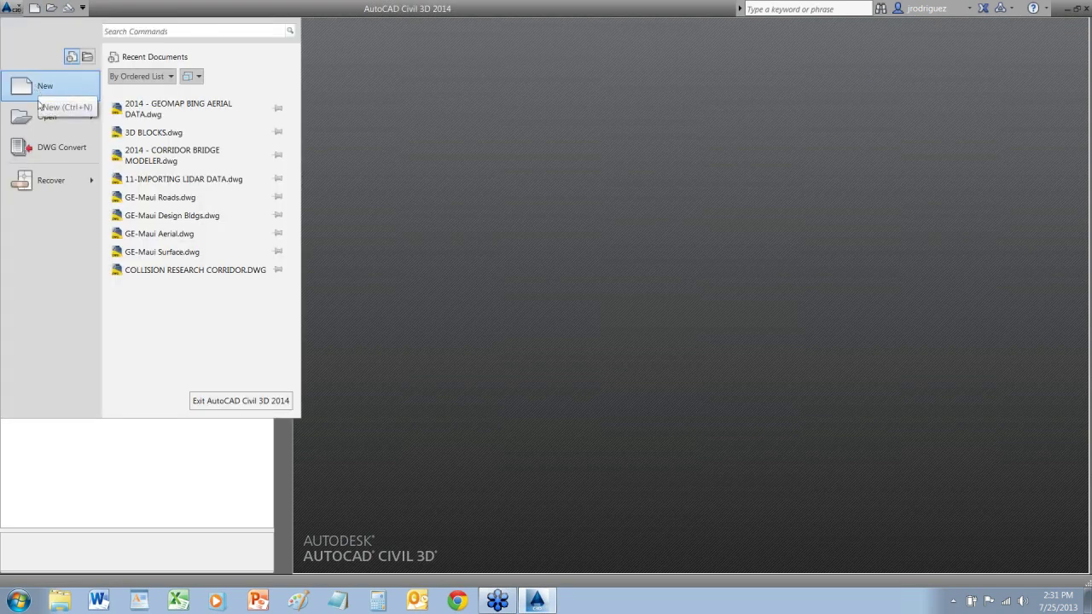
{"action": "mouse_move", "coordinate": [47, 119]}
{"action": "left_click", "coordinate": [162, 141]}
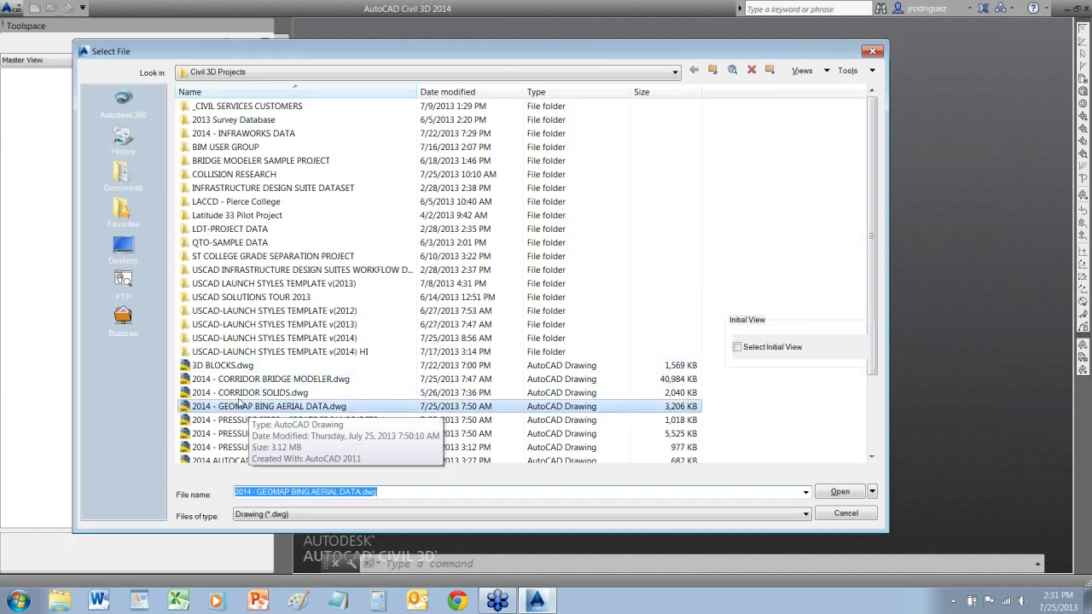
{"action": "double_click", "coordinate": [261, 422]}
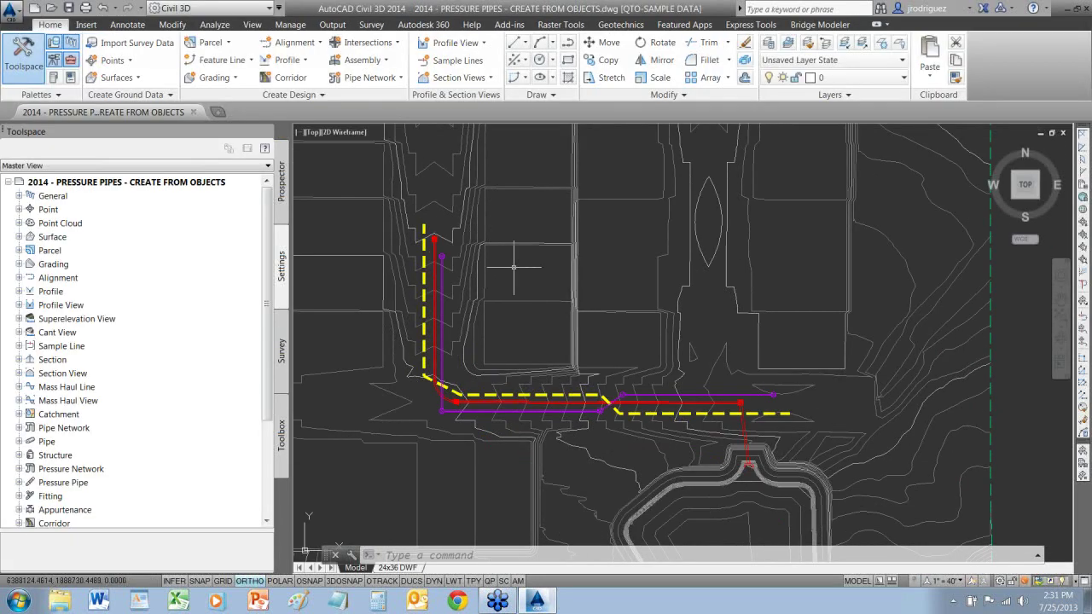
Check the Open and Save tab's default save format, AutoCAD 2013 Drawing (*.dwg), leaving it unchanged
{"action": "right_click", "coordinate": [558, 352]}
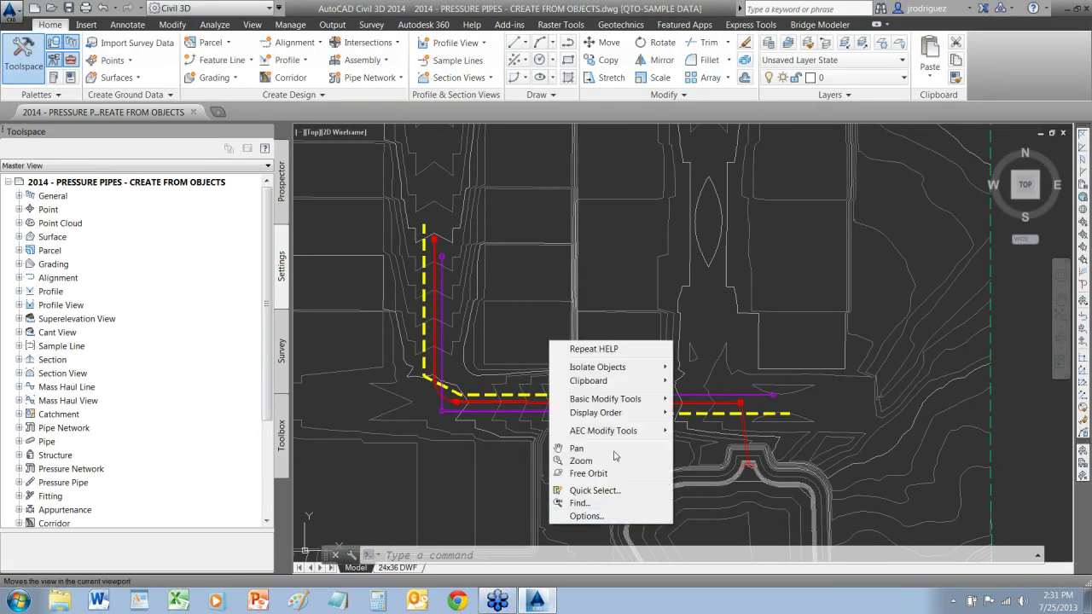
{"action": "left_click", "coordinate": [580, 515]}
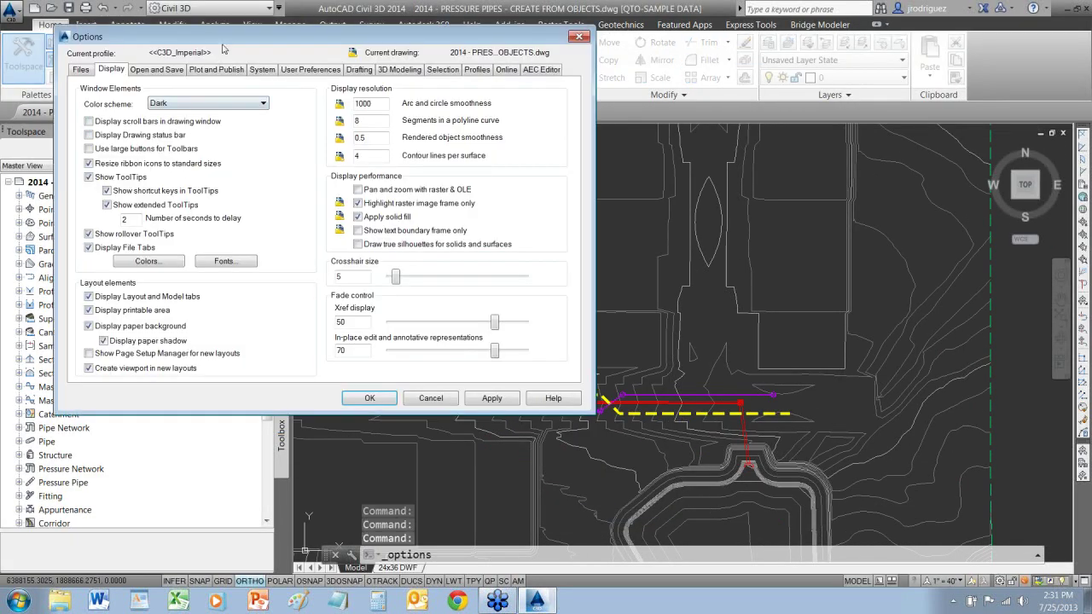
{"action": "left_click_drag", "start_coordinate": [226, 48], "coordinate": [433, 131]}
{"action": "left_click", "coordinate": [371, 153]}
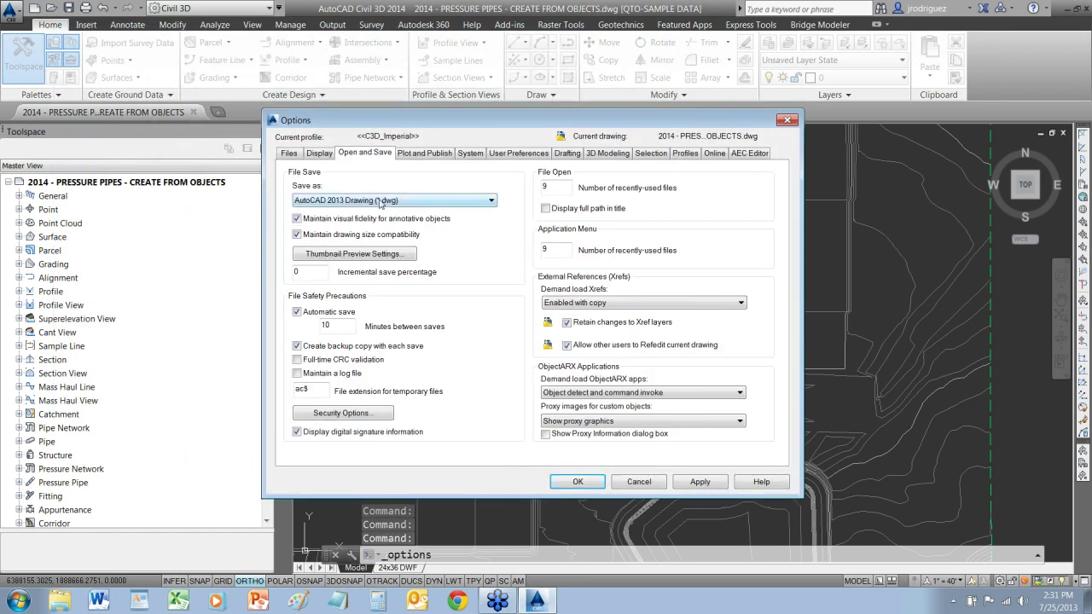
{"action": "mouse_move", "coordinate": [380, 201]}
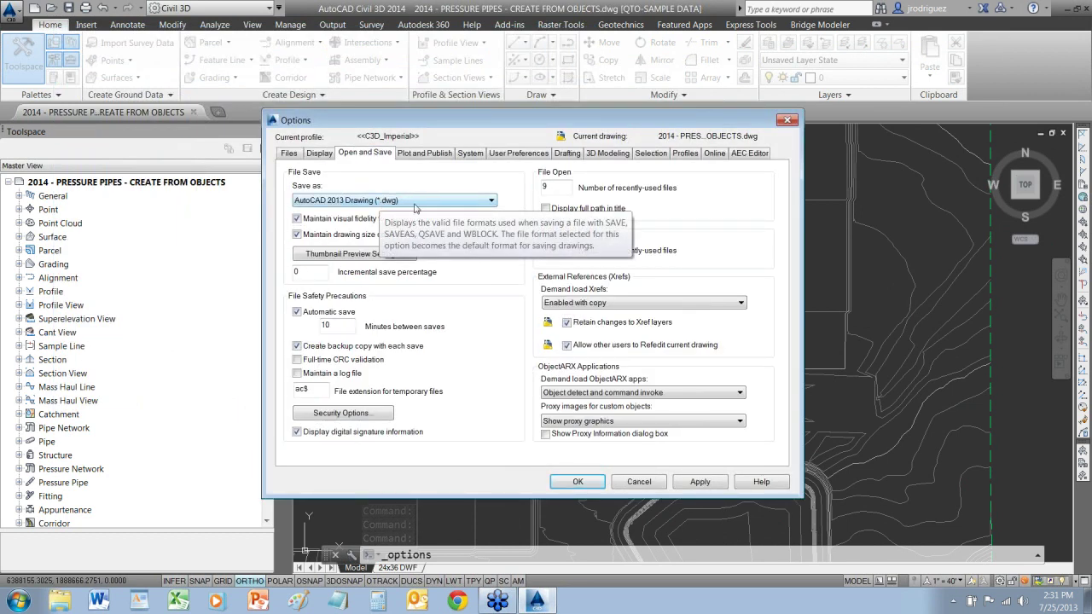
{"action": "left_click", "coordinate": [414, 202]}
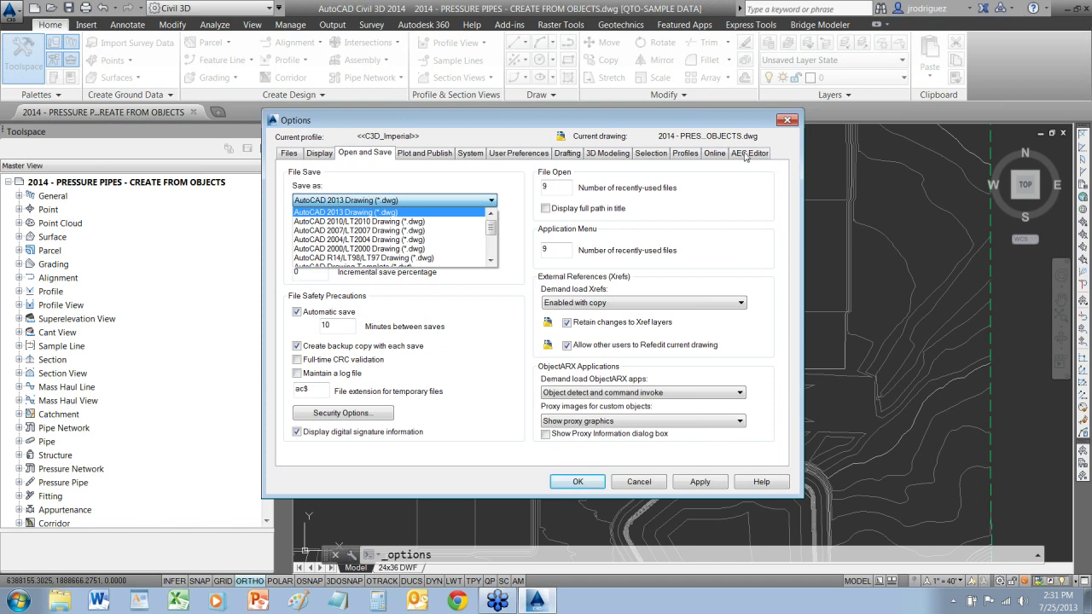
{"action": "left_click", "coordinate": [469, 156]}
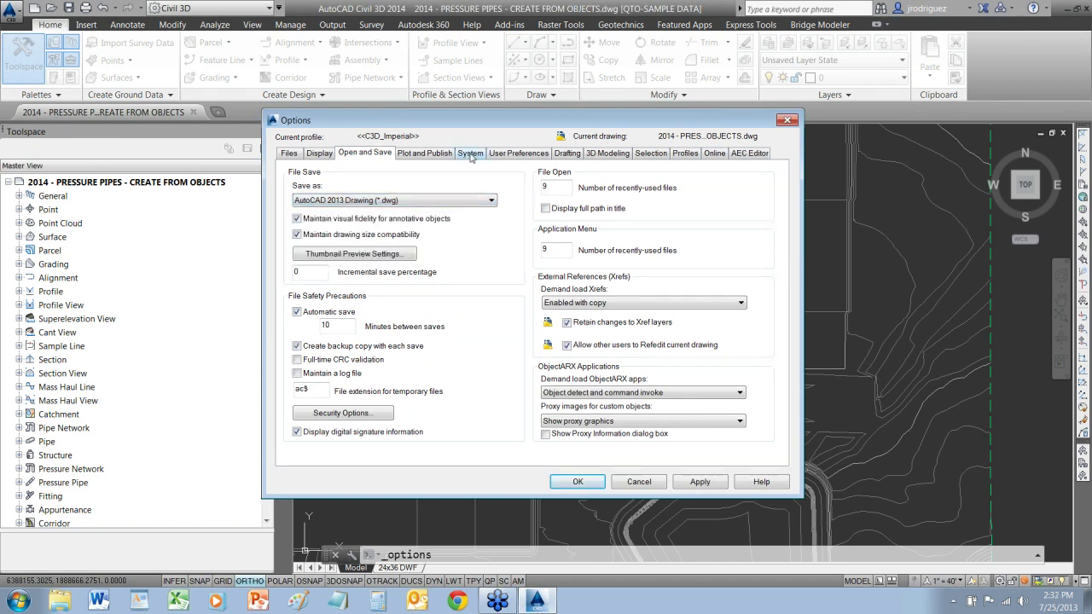
Review the System tab's Performance Settings and Manual Tune windows, closing both without changes
{"action": "left_click", "coordinate": [471, 157]}
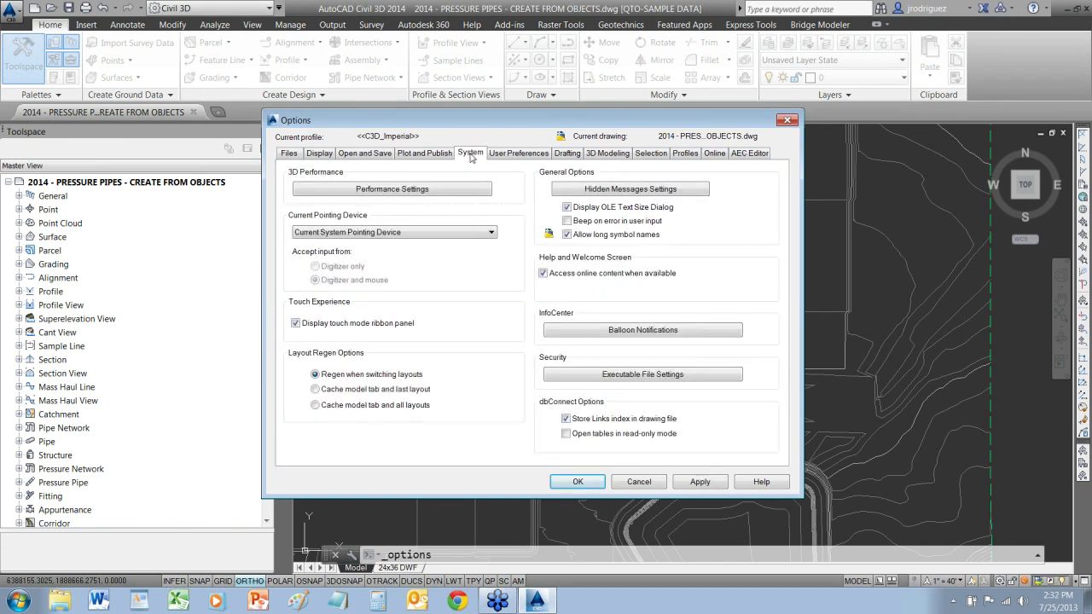
{"action": "left_click", "coordinate": [411, 189]}
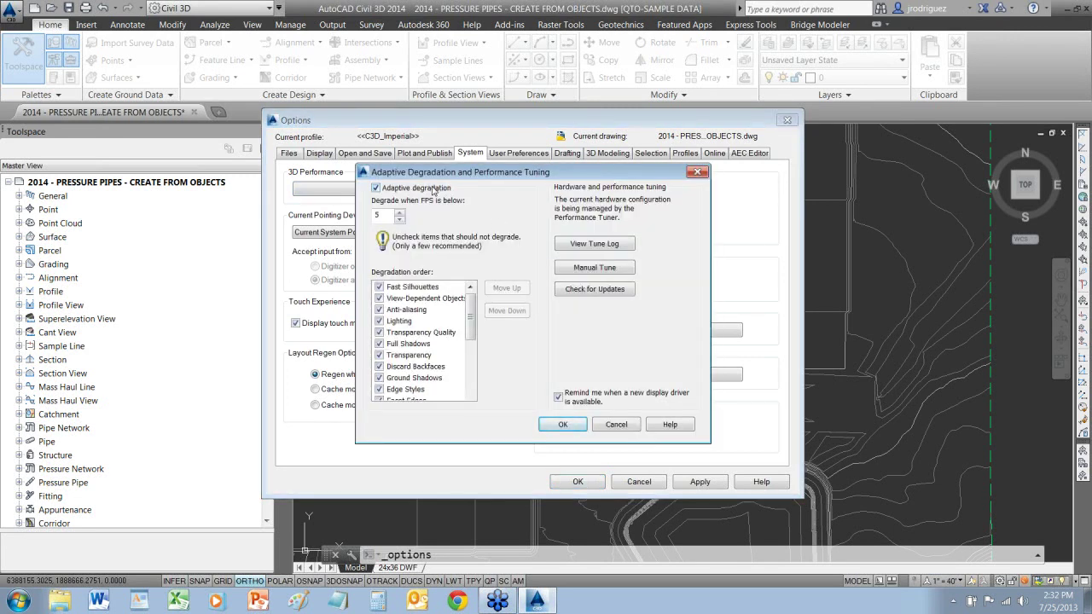
{"action": "left_click", "coordinate": [602, 270]}
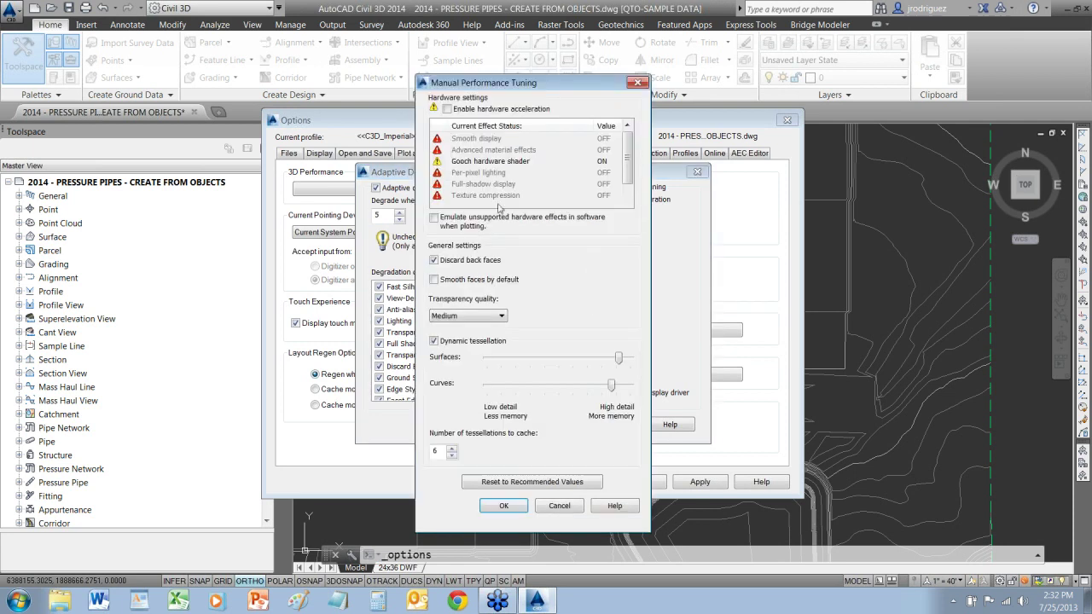
{"action": "left_click", "coordinate": [638, 82]}
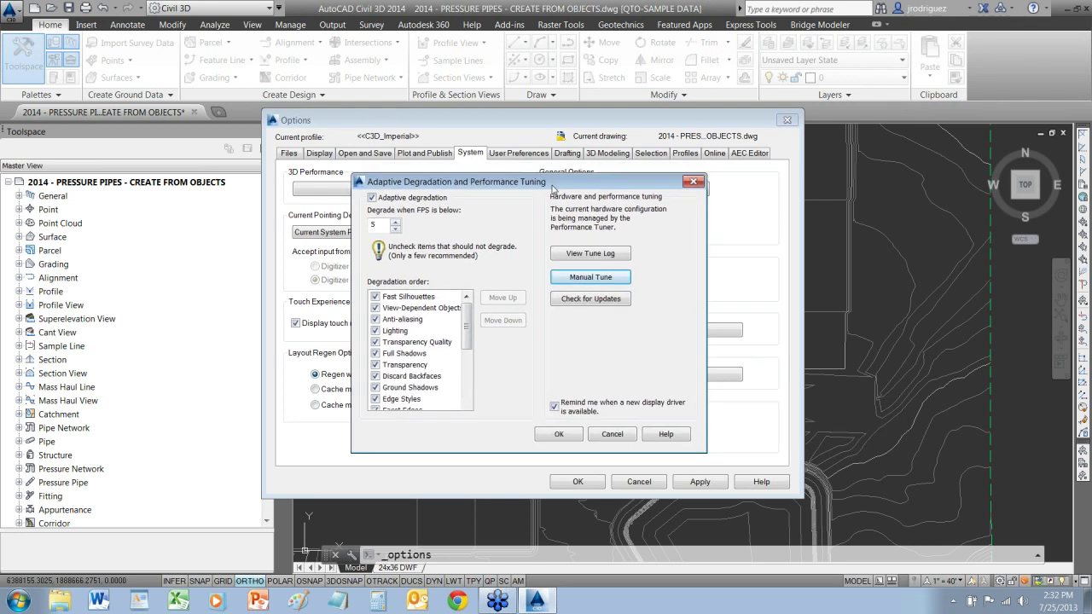
{"action": "left_click", "coordinate": [694, 182]}
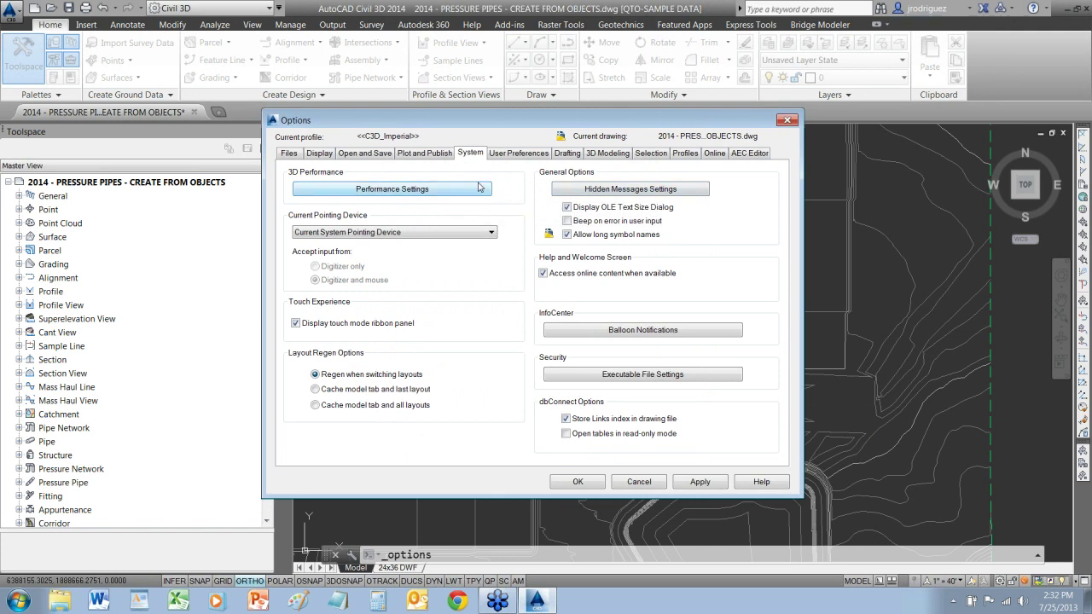
Review the Options tabs from User Preferences through AEC Editor, then close the dialog with OK
{"action": "left_click", "coordinate": [523, 157]}
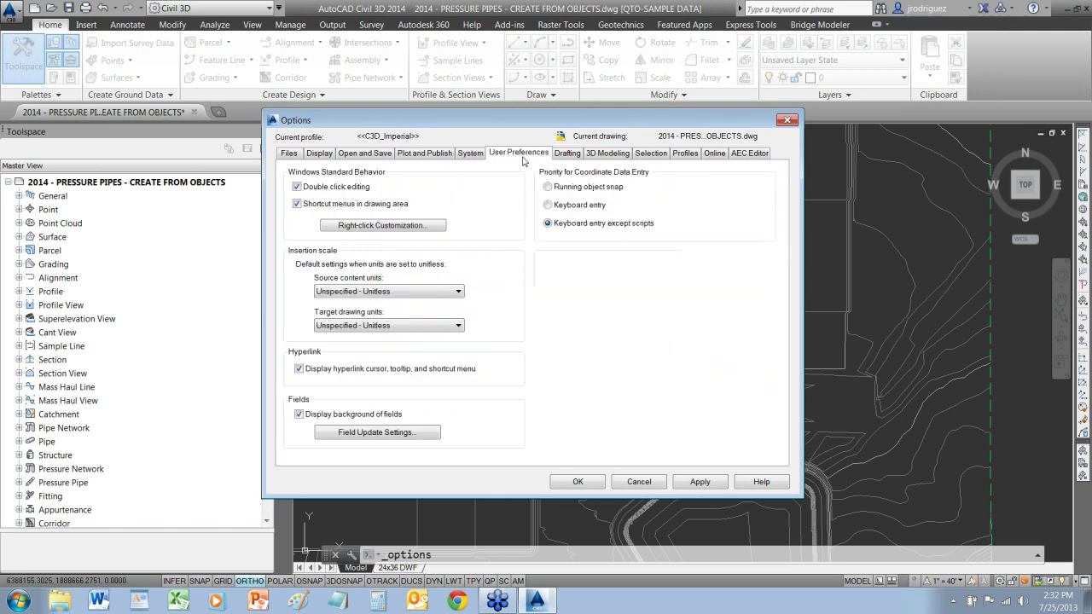
{"action": "left_click", "coordinate": [619, 157]}
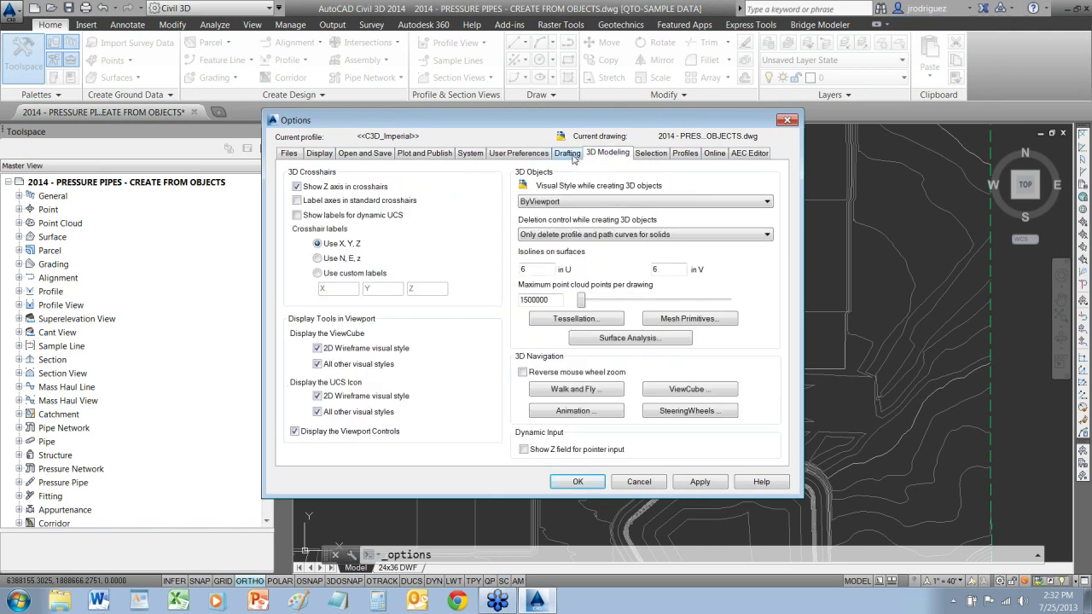
{"action": "left_click", "coordinate": [652, 158]}
{"action": "left_click", "coordinate": [694, 159]}
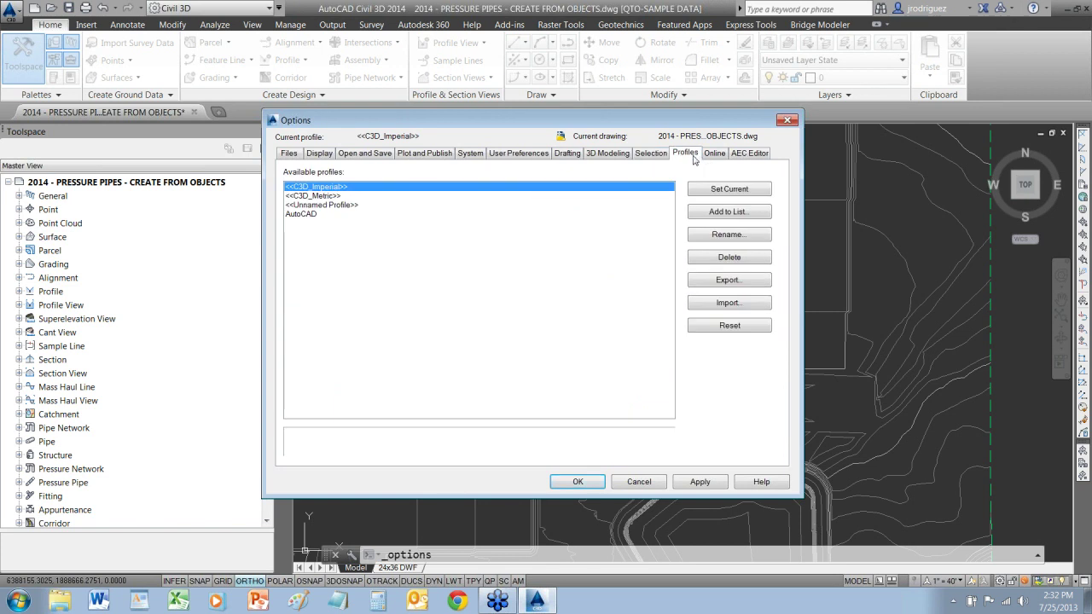
{"action": "left_click", "coordinate": [712, 157]}
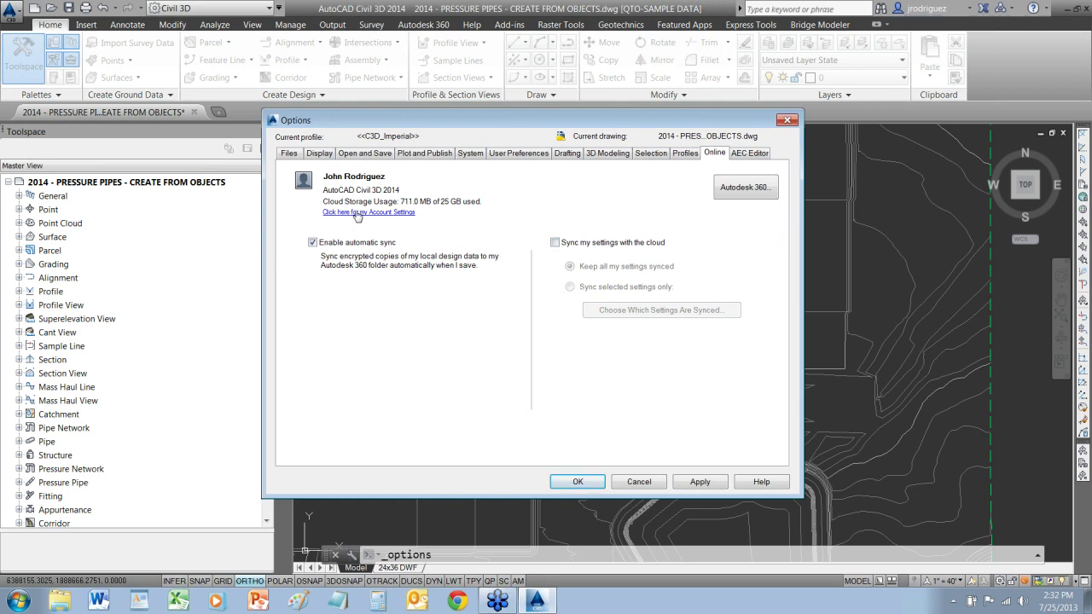
{"action": "left_click", "coordinate": [741, 155]}
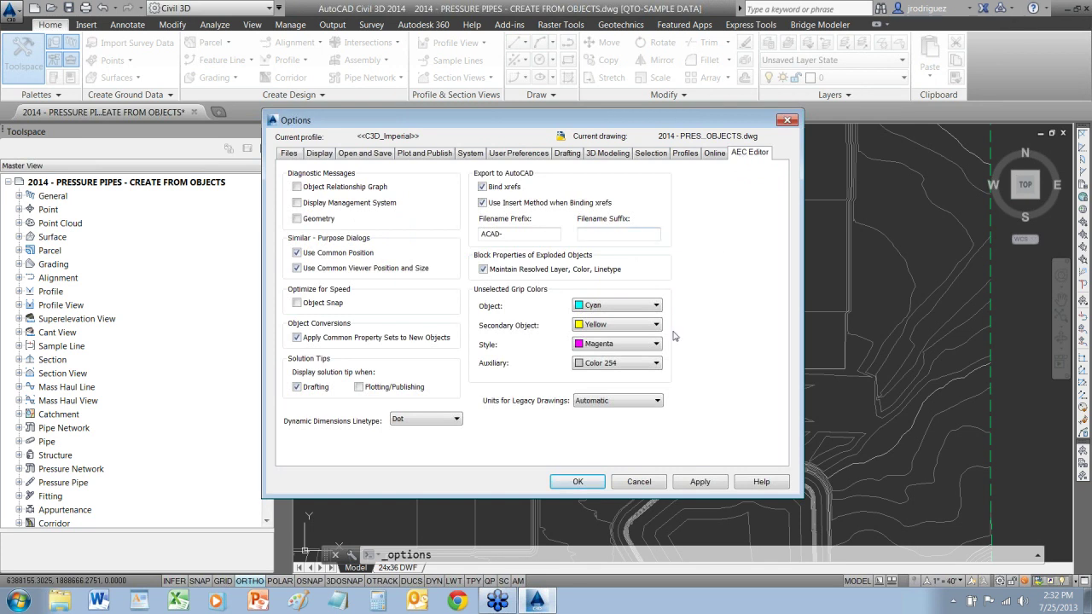
{"action": "left_click", "coordinate": [788, 120]}
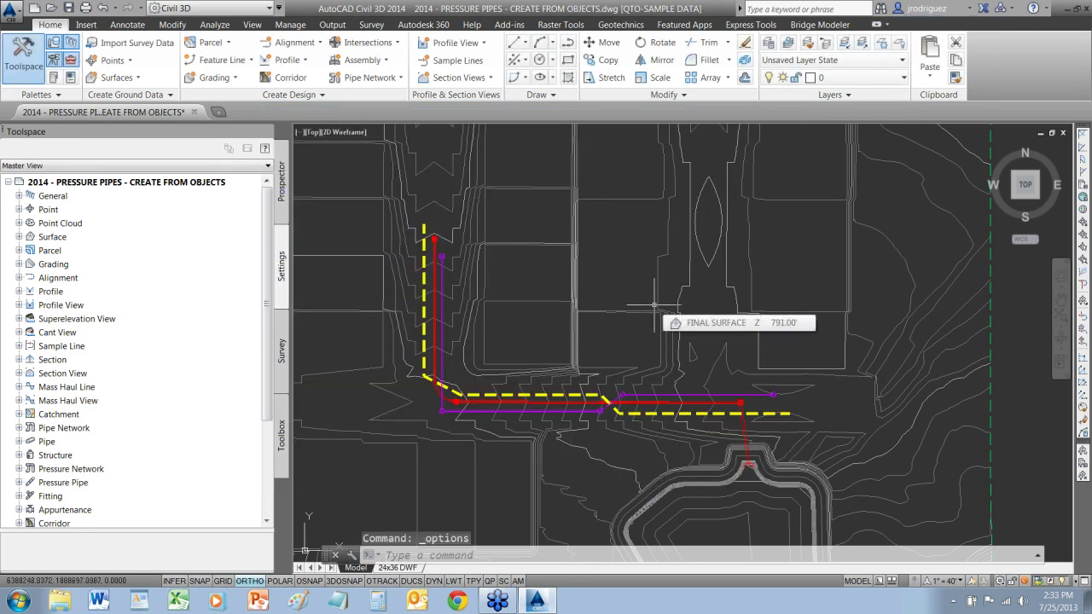
{"action": "middle_click_drag", "start_coordinate": [677, 304], "coordinate": [621, 441]}
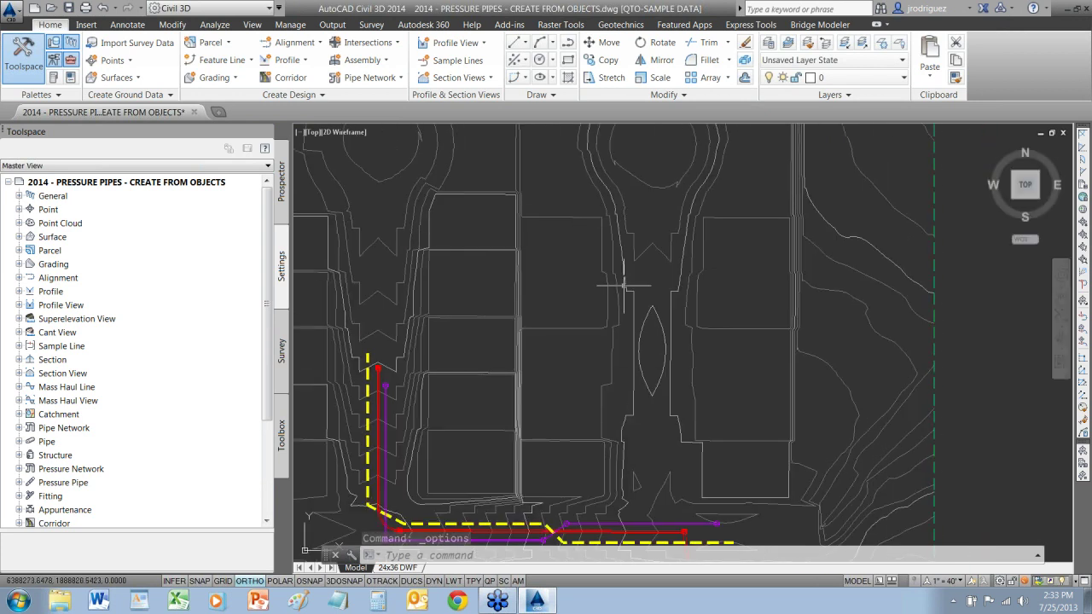
{"action": "middle_click_drag", "start_coordinate": [611, 294], "coordinate": [614, 332]}
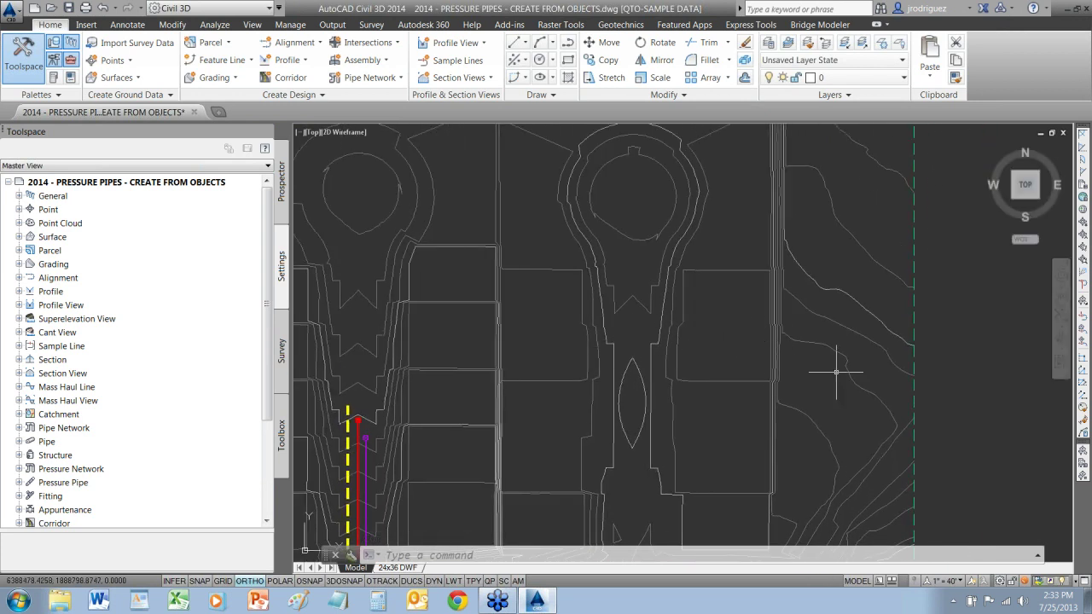
{"action": "scroll", "coordinate": [629, 248], "scroll_direction": "up", "scroll_amount": 4}
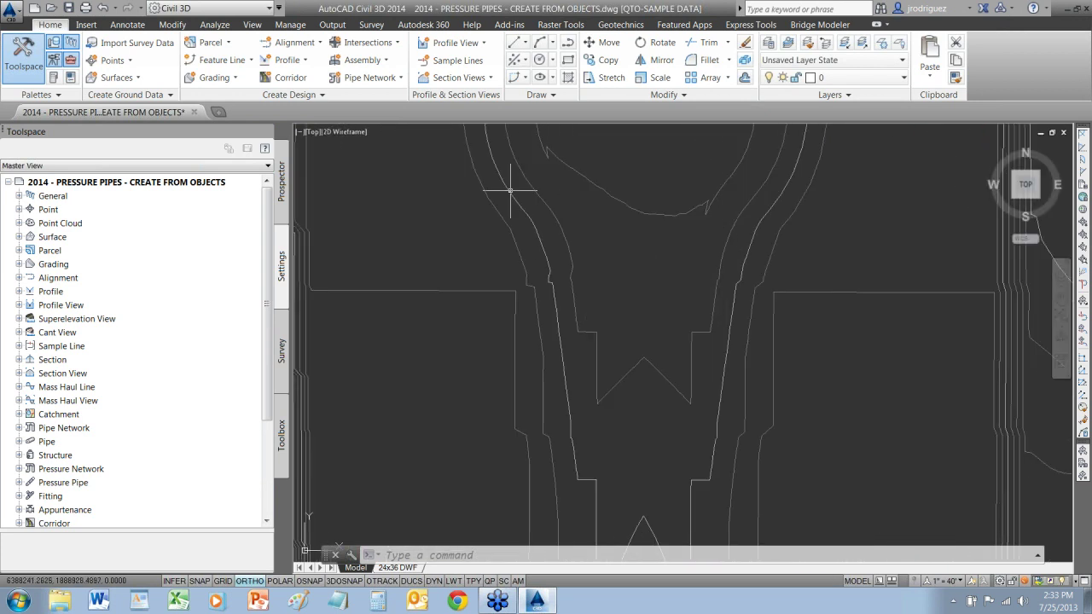
{"action": "left_click", "coordinate": [364, 77]}
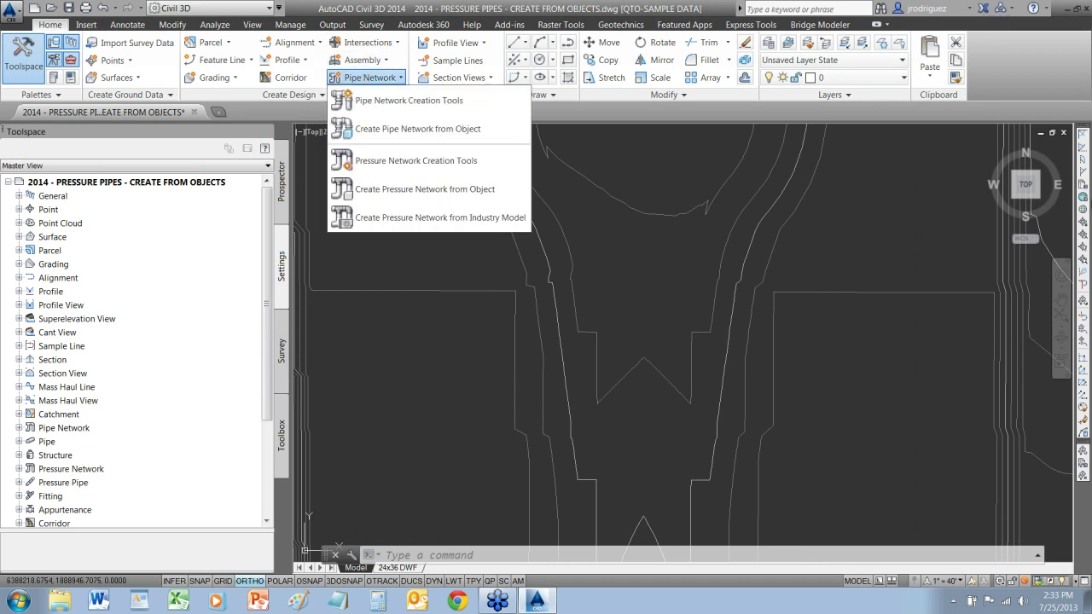
{"action": "key", "text": "Escape"}
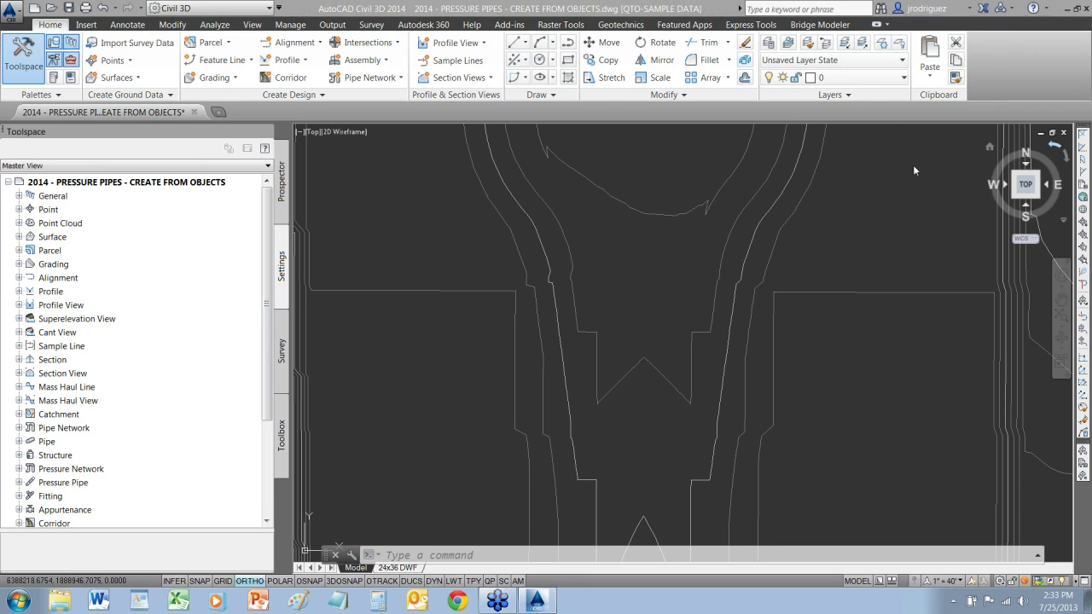
Centre the view on the pipe corner and show the Home > Pipe Network creation dropdown
{"action": "mouse_move", "coordinate": [684, 246]}
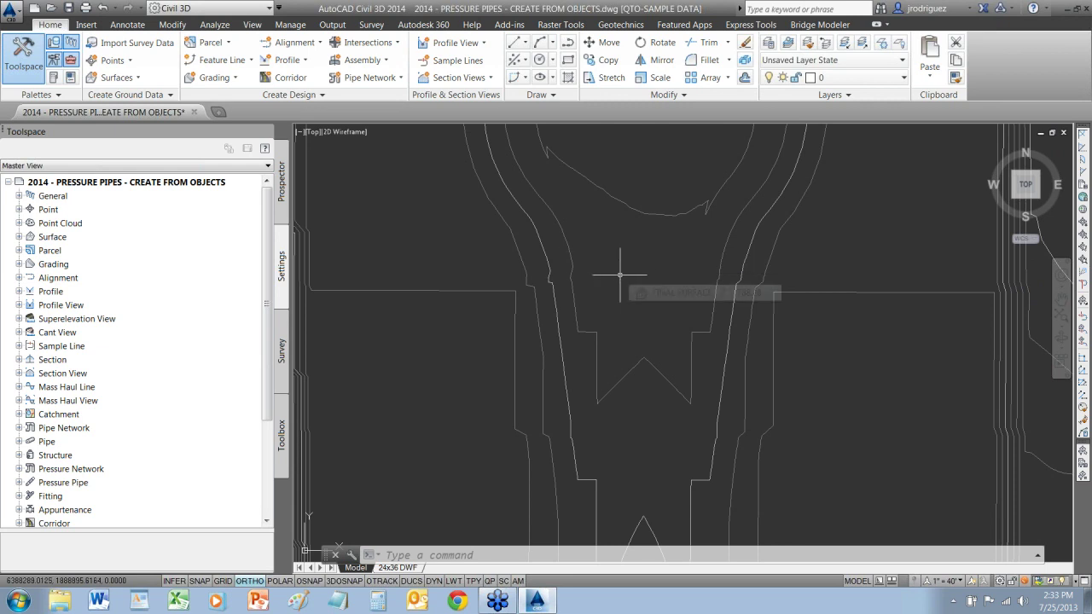
{"action": "scroll", "coordinate": [522, 228], "scroll_direction": "down", "scroll_amount": 5}
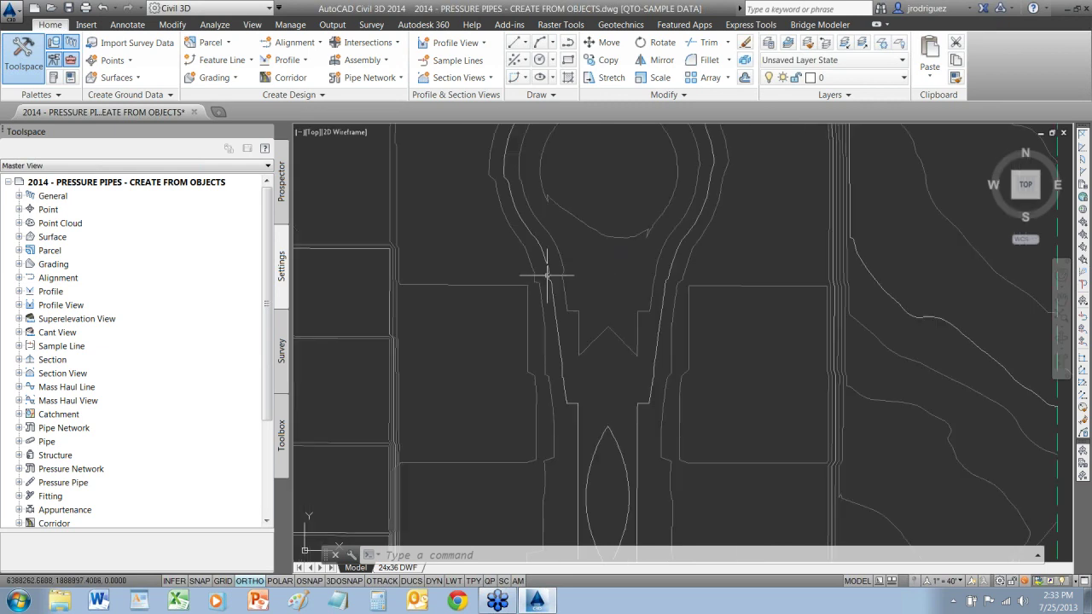
{"action": "scroll", "coordinate": [529, 418], "scroll_direction": "up", "scroll_amount": 8}
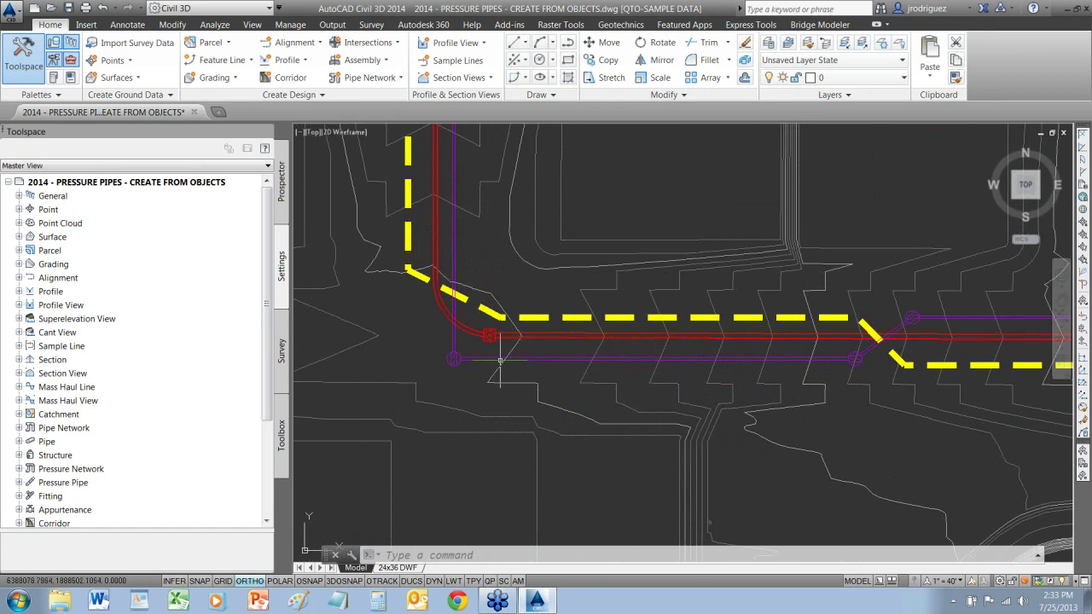
{"action": "scroll", "coordinate": [490, 302], "scroll_direction": "up", "scroll_amount": 4}
{"action": "scroll", "coordinate": [532, 310], "scroll_direction": "down", "scroll_amount": 4}
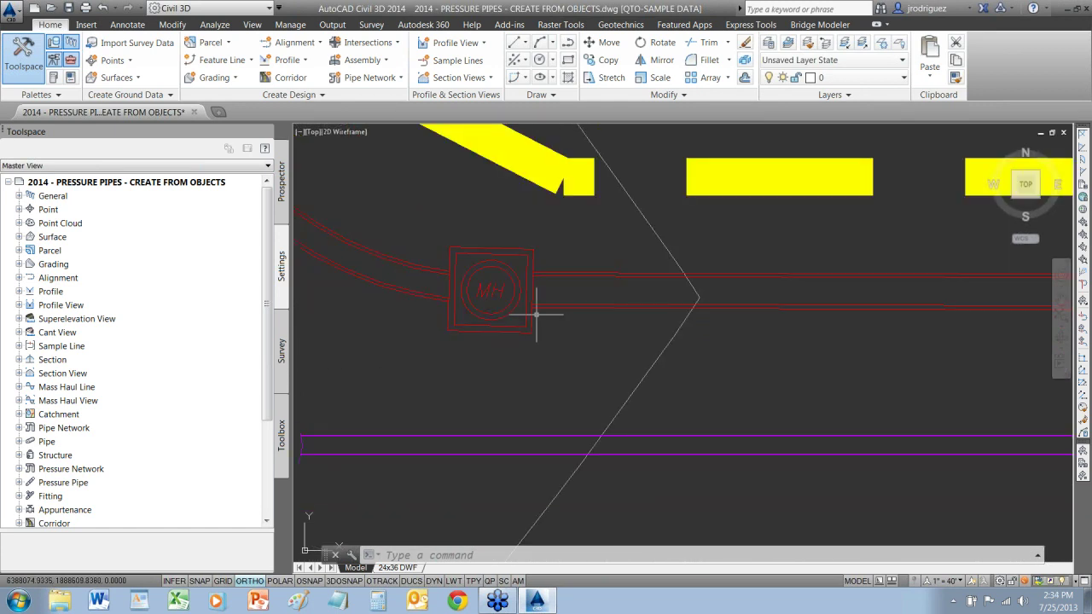
{"action": "scroll", "coordinate": [391, 360], "scroll_direction": "down", "scroll_amount": 5}
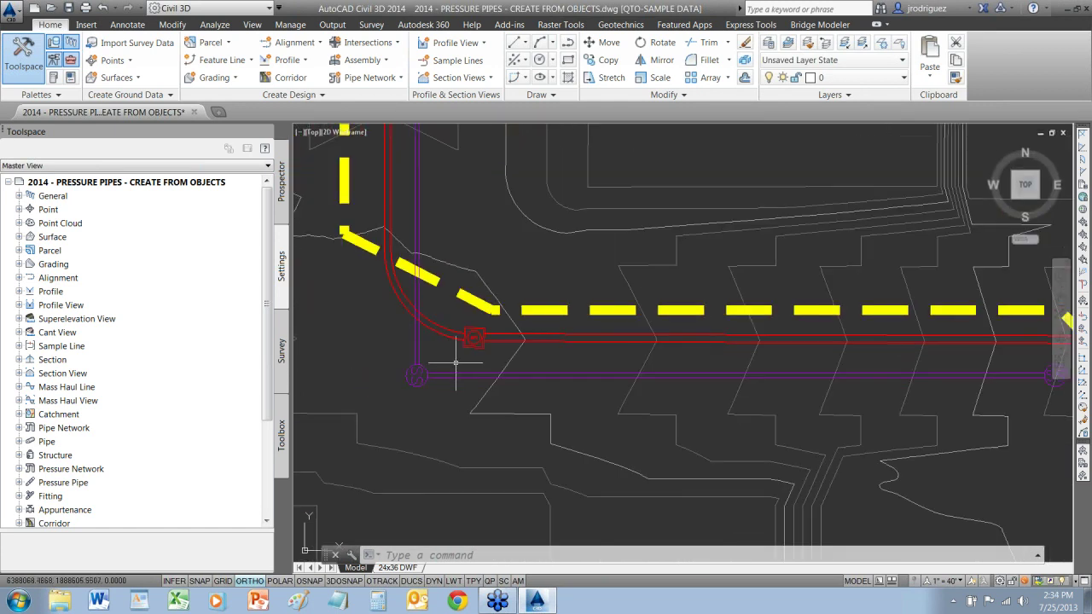
{"action": "scroll", "coordinate": [823, 365], "scroll_direction": "down", "scroll_amount": 2}
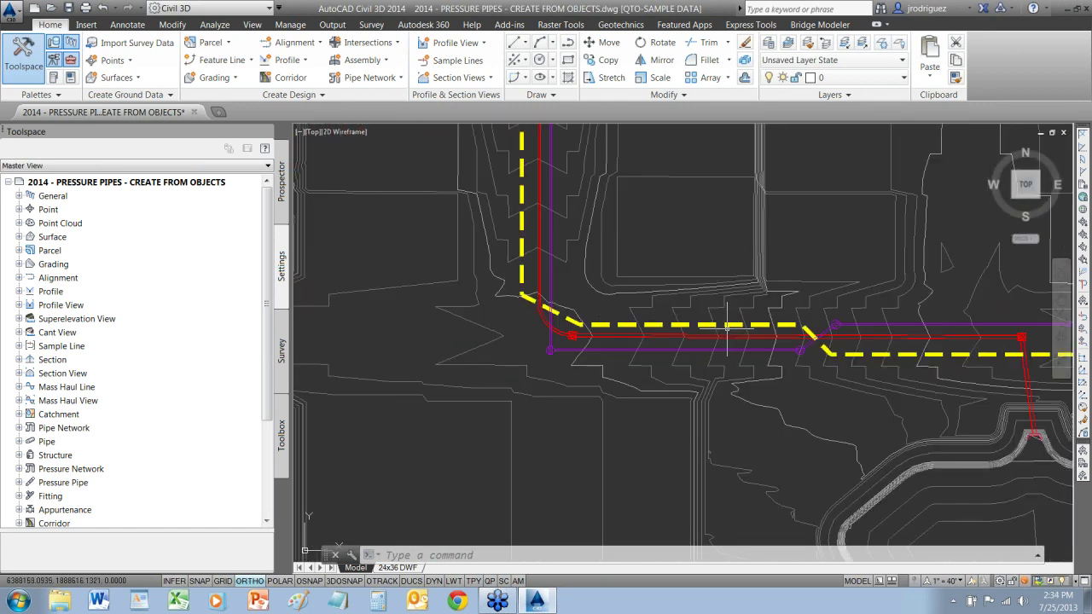
{"action": "scroll", "coordinate": [721, 328], "scroll_direction": "down", "scroll_amount": 2}
{"action": "middle_click_drag", "start_coordinate": [672, 297], "coordinate": [648, 338]}
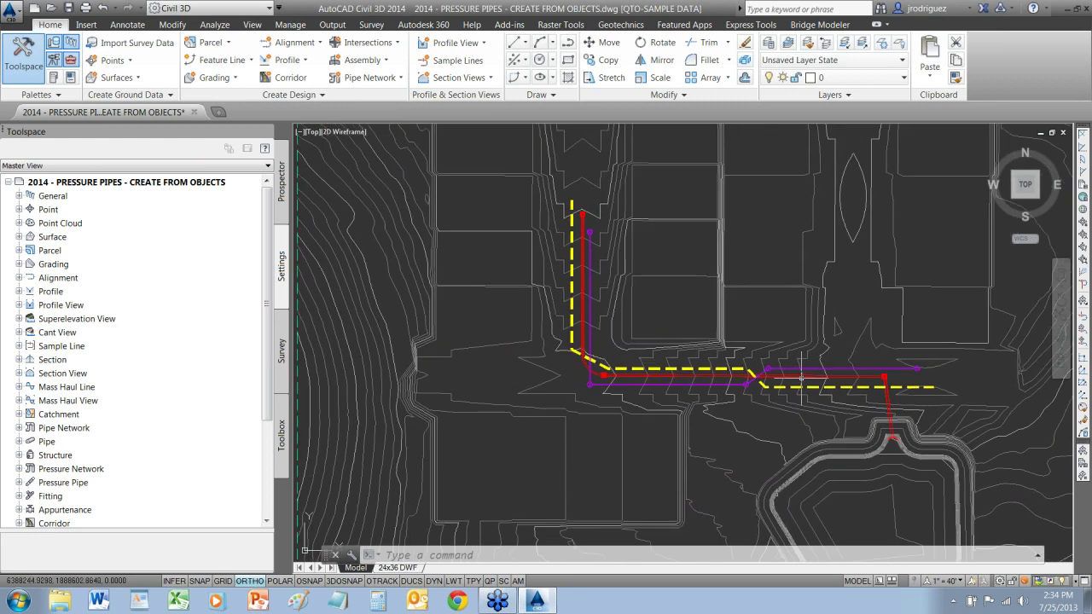
{"action": "mouse_move", "coordinate": [597, 267]}
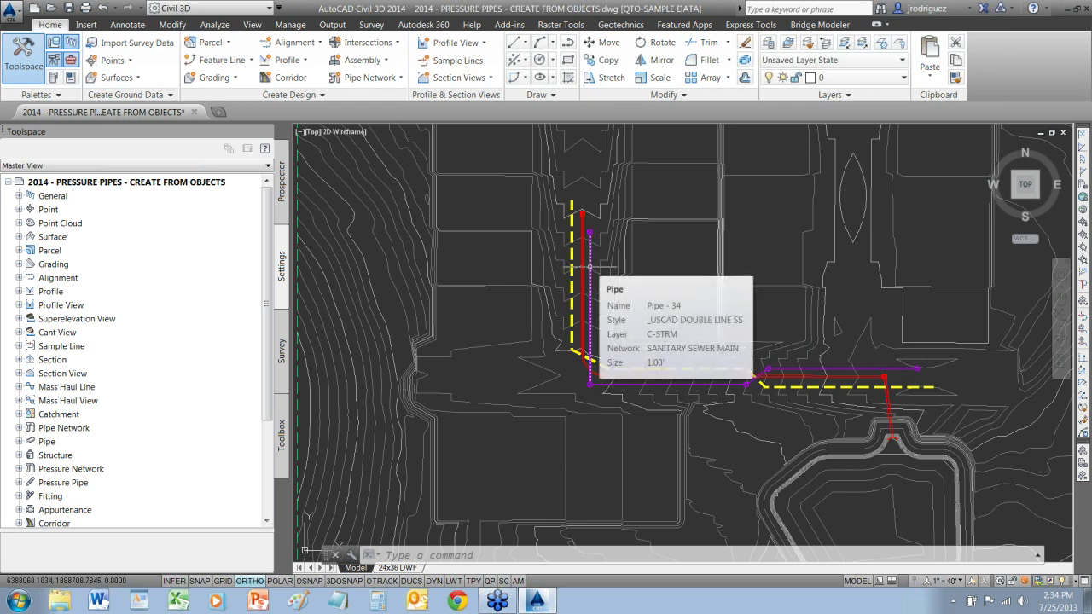
{"action": "left_click", "coordinate": [369, 78]}
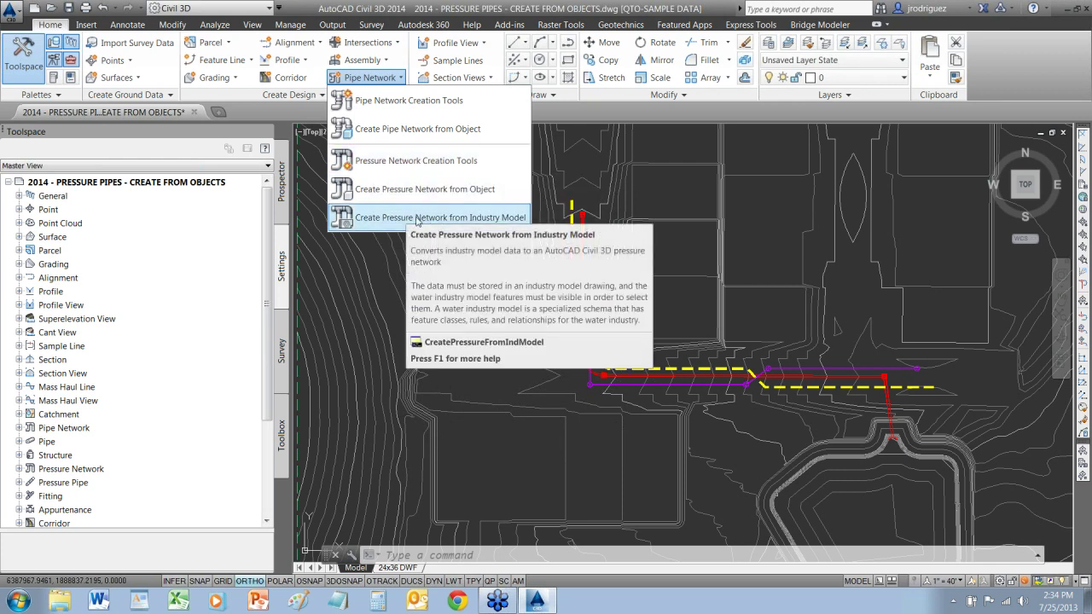
Create PRESSURE NETWORK 2 with parts list _USCAD DUCT IRON WATER and surface FINAL SURFACE
{"action": "left_click", "coordinate": [413, 162]}
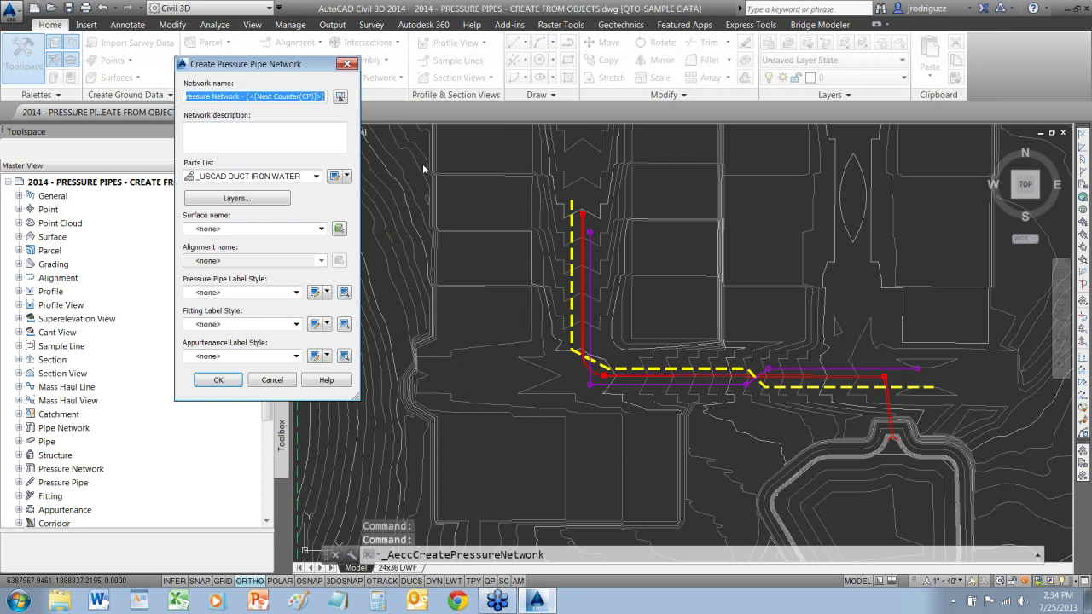
{"action": "mouse_move", "coordinate": [313, 70]}
{"action": "left_mouse_down"}
{"action": "mouse_move", "coordinate": [399, 117]}
{"action": "mouse_move", "coordinate": [754, 177]}
{"action": "left_mouse_up"}
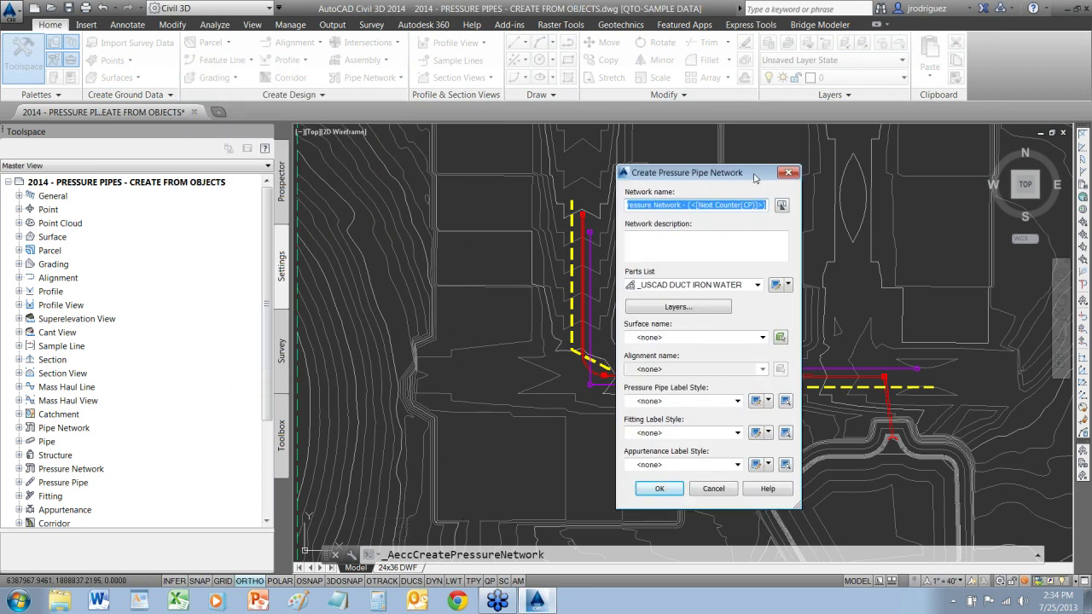
{"action": "type", "text": "PRESSURE NETWORK 2"}
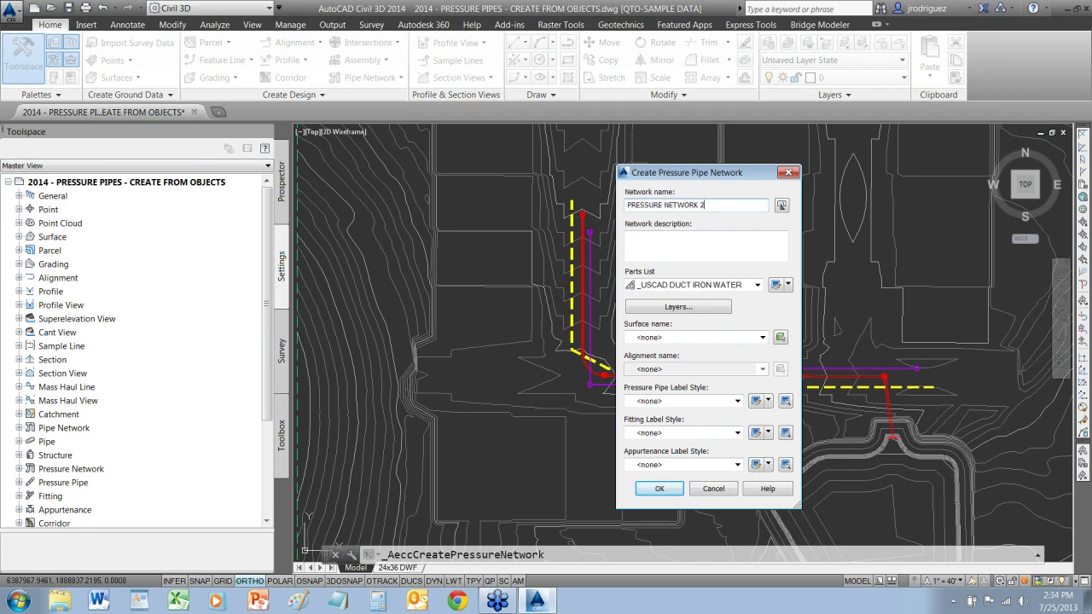
{"action": "left_click", "coordinate": [715, 287]}
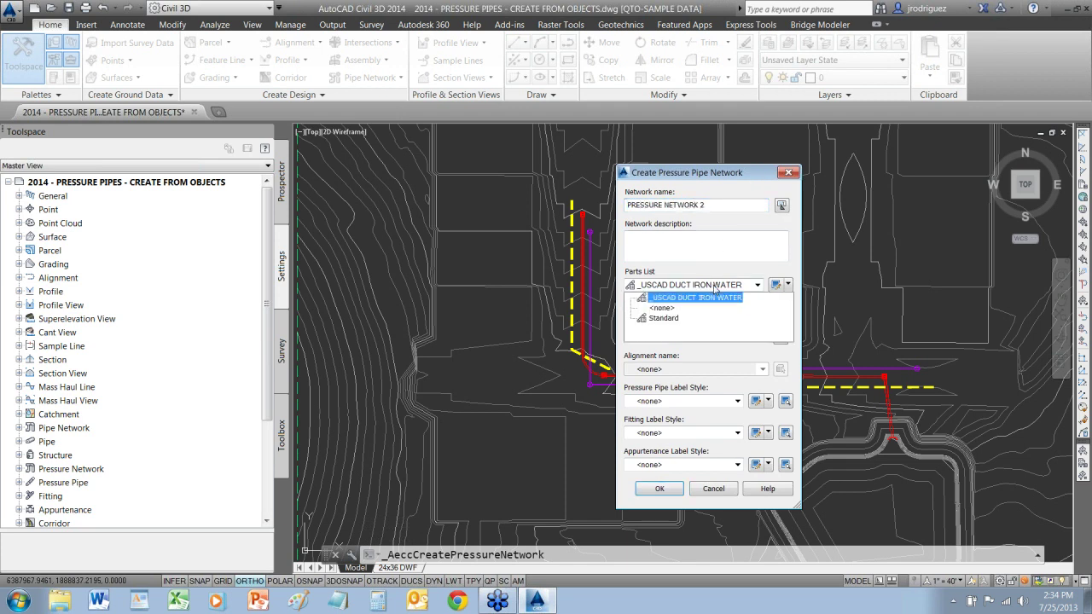
{"action": "left_click", "coordinate": [718, 299]}
{"action": "left_click", "coordinate": [686, 337]}
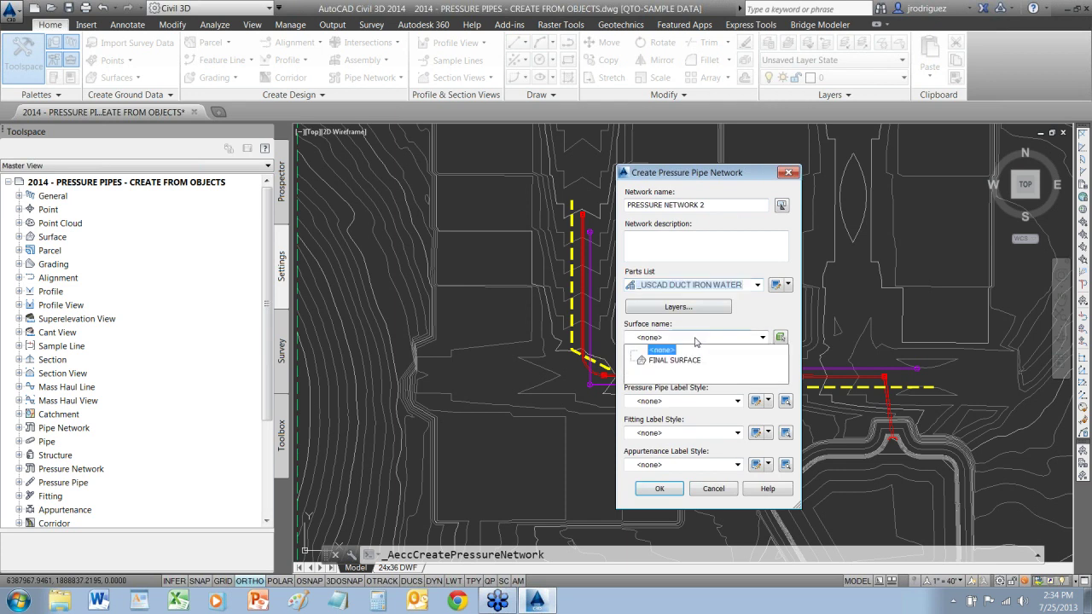
{"action": "left_click", "coordinate": [675, 361]}
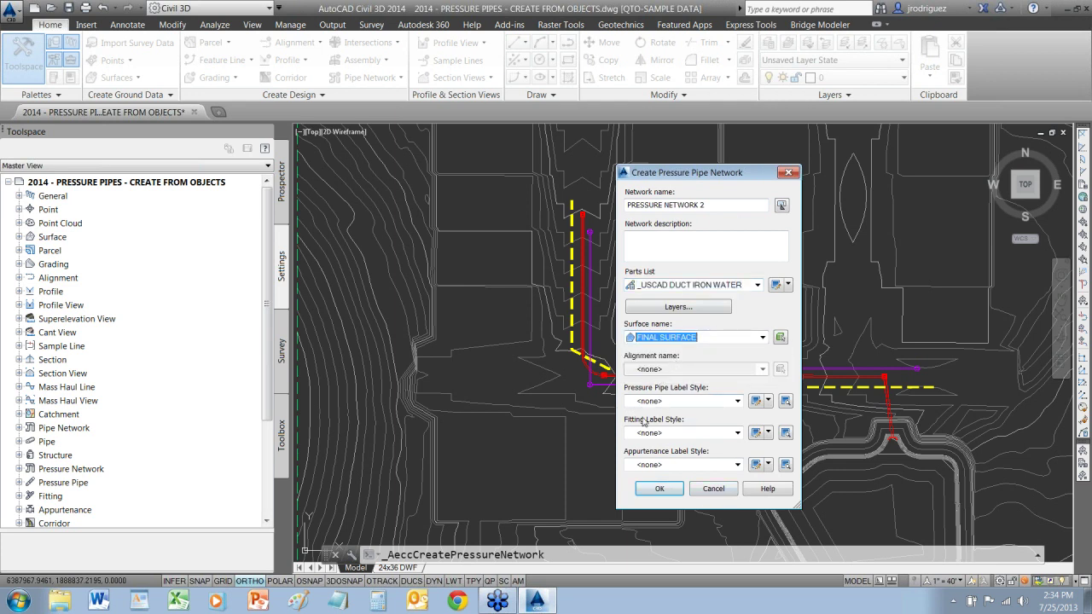
{"action": "left_click", "coordinate": [661, 490]}
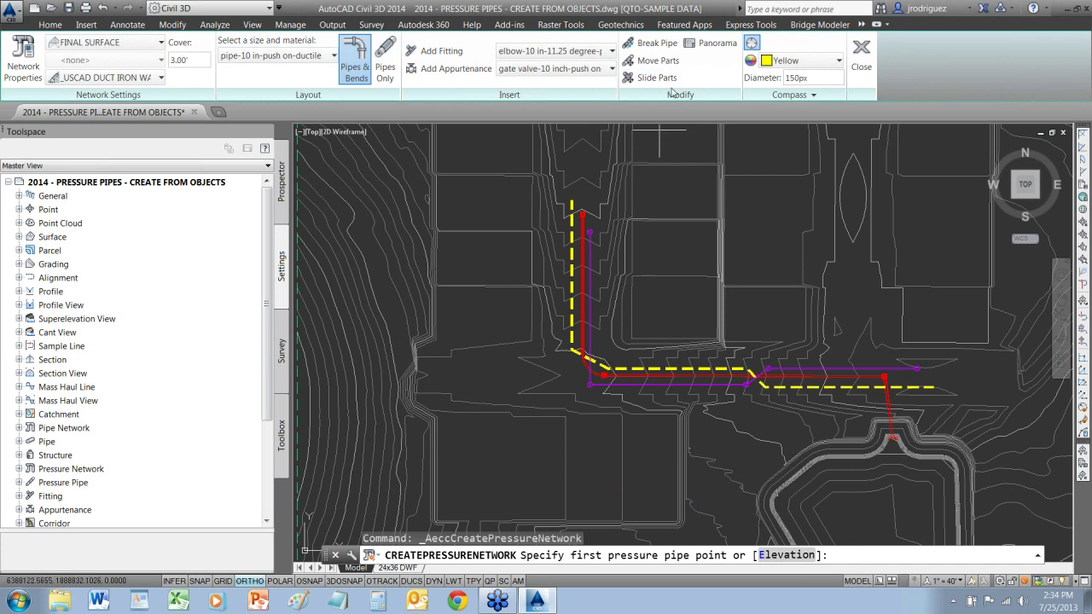
Raise pipe cover from 3.00' to 4.00', keeping 10-inch ductile iron pipe and 11.25° elbows
{"action": "double_click", "coordinate": [180, 59]}
{"action": "type", "text": "4"}
{"action": "left_click", "coordinate": [307, 59]}
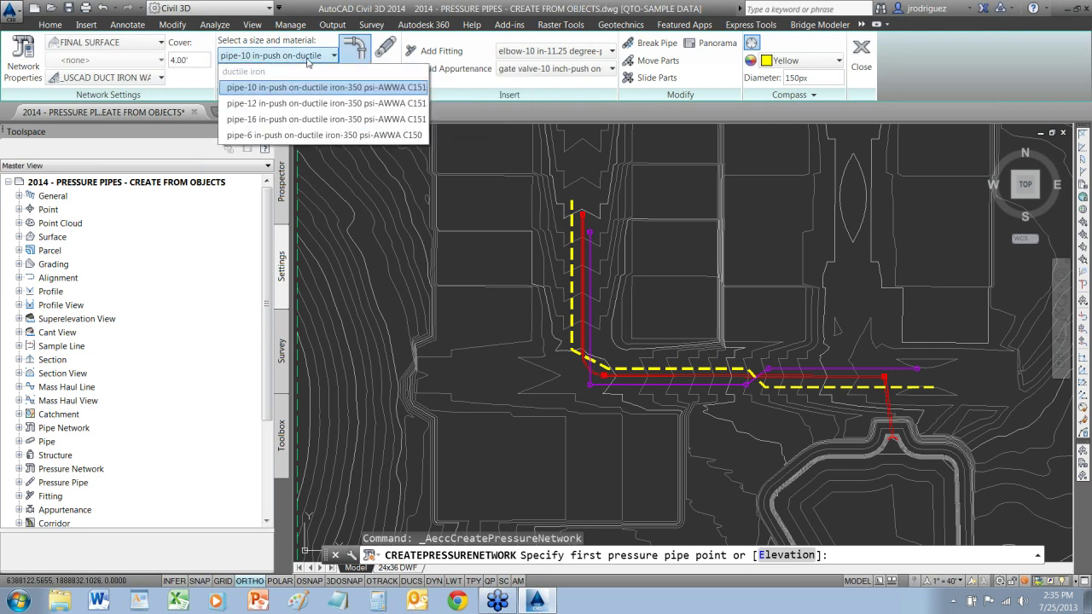
{"action": "left_click", "coordinate": [304, 88]}
{"action": "left_click", "coordinate": [556, 53]}
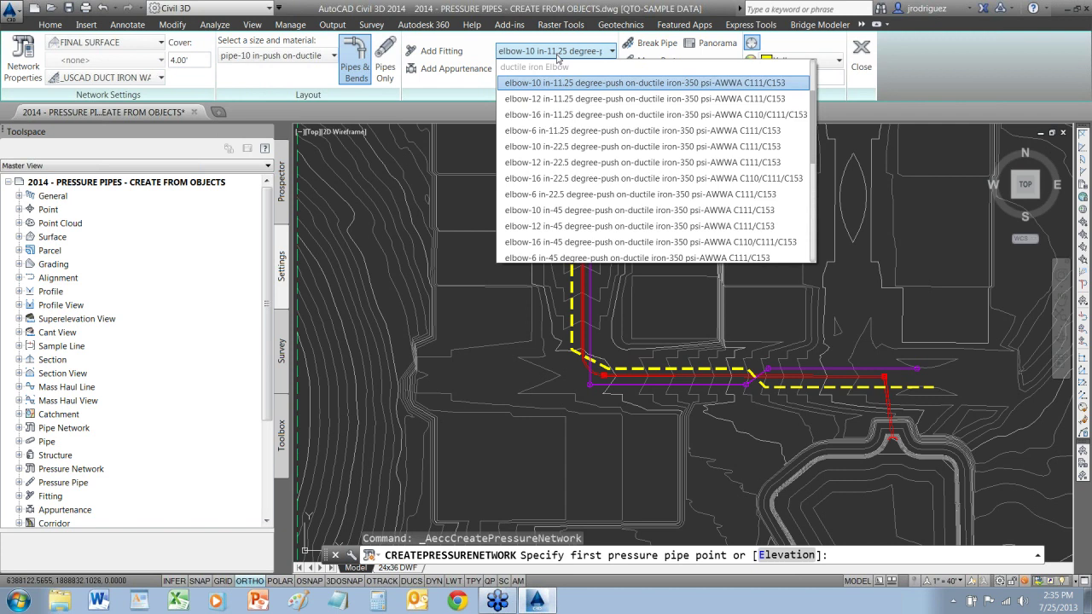
{"action": "left_click", "coordinate": [557, 56]}
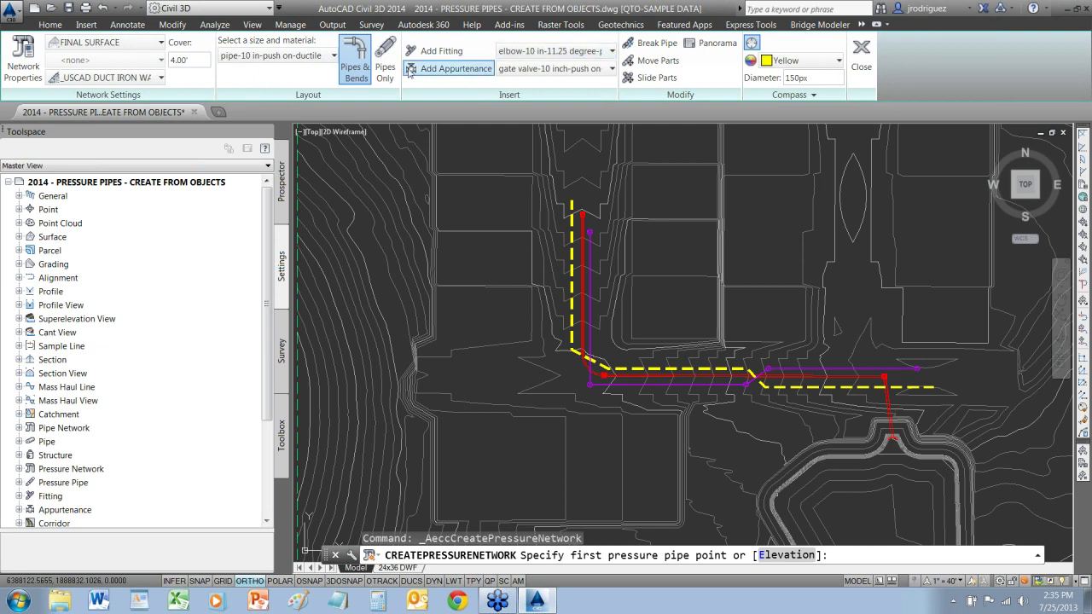
{"action": "key", "text": "Escape"}
Lay out pipe with bends from the cul-de-sac, southeast diagonally, then south into the median island
{"action": "middle_click_drag", "start_coordinate": [836, 218], "coordinate": [691, 435]}
{"action": "left_click", "coordinate": [354, 75]}
{"action": "left_click", "coordinate": [694, 218]}
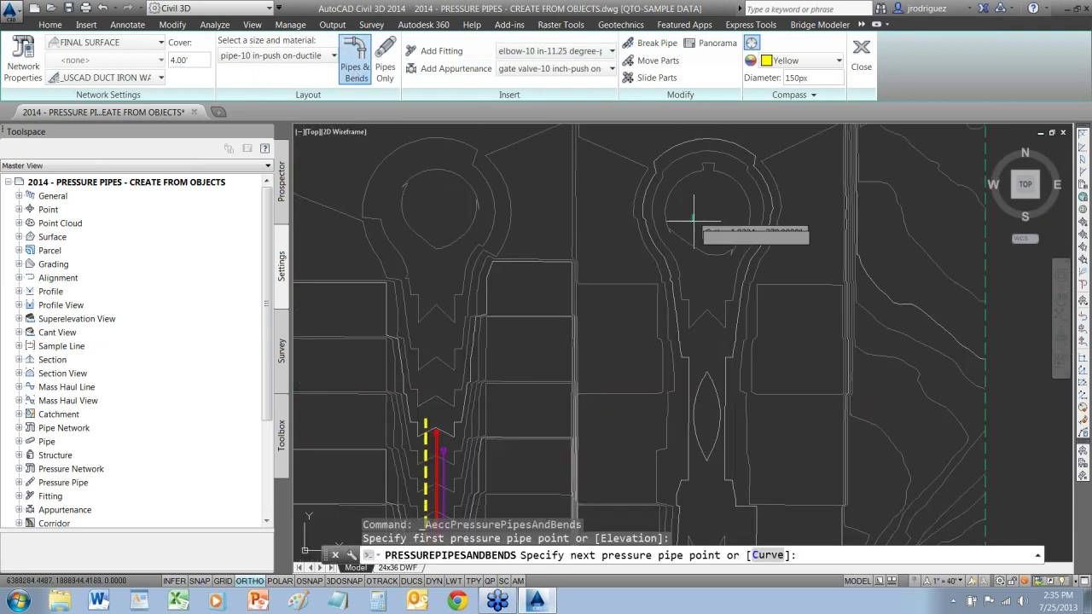
{"action": "scroll", "coordinate": [696, 273], "scroll_direction": "up", "scroll_amount": 3}
{"action": "left_click", "coordinate": [679, 329]}
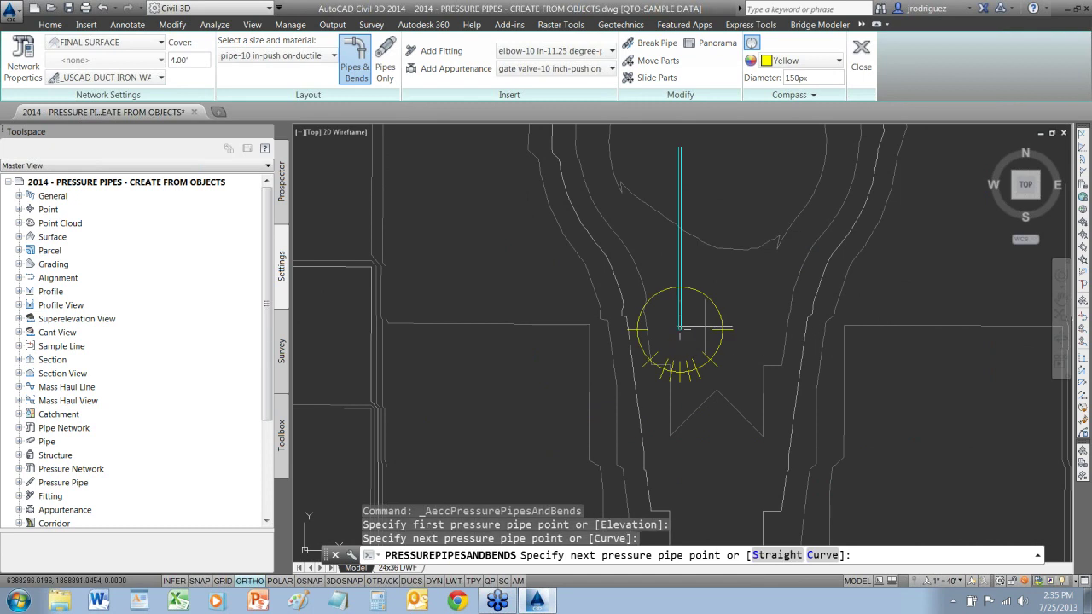
{"action": "left_click", "coordinate": [735, 389]}
{"action": "middle_click_drag", "start_coordinate": [731, 367], "coordinate": [730, 111]}
{"action": "left_click", "coordinate": [771, 447]}
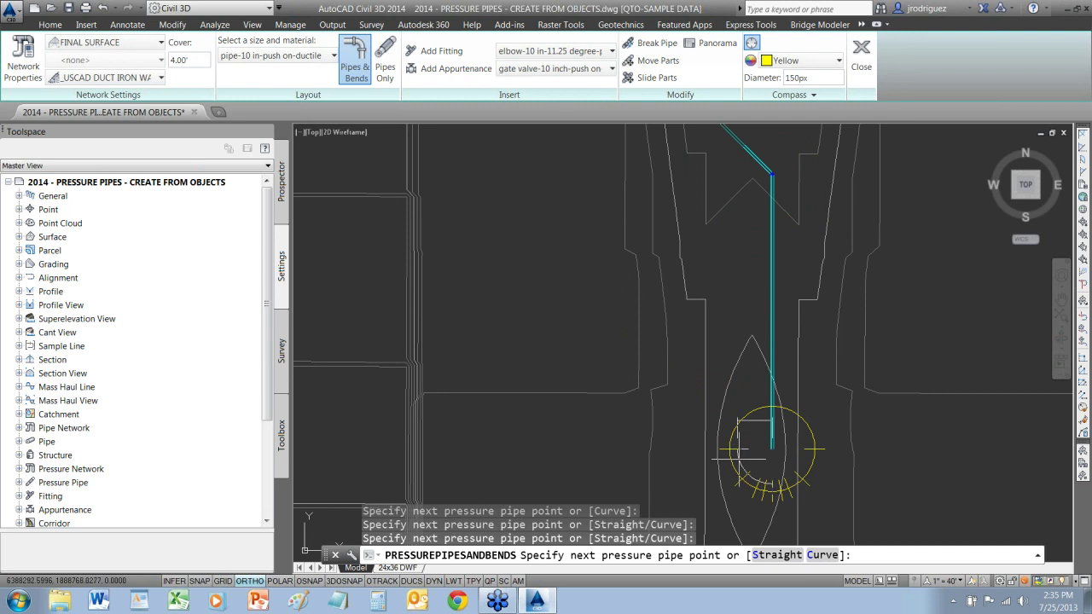
{"action": "middle_click_drag", "start_coordinate": [722, 464], "coordinate": [731, 145]}
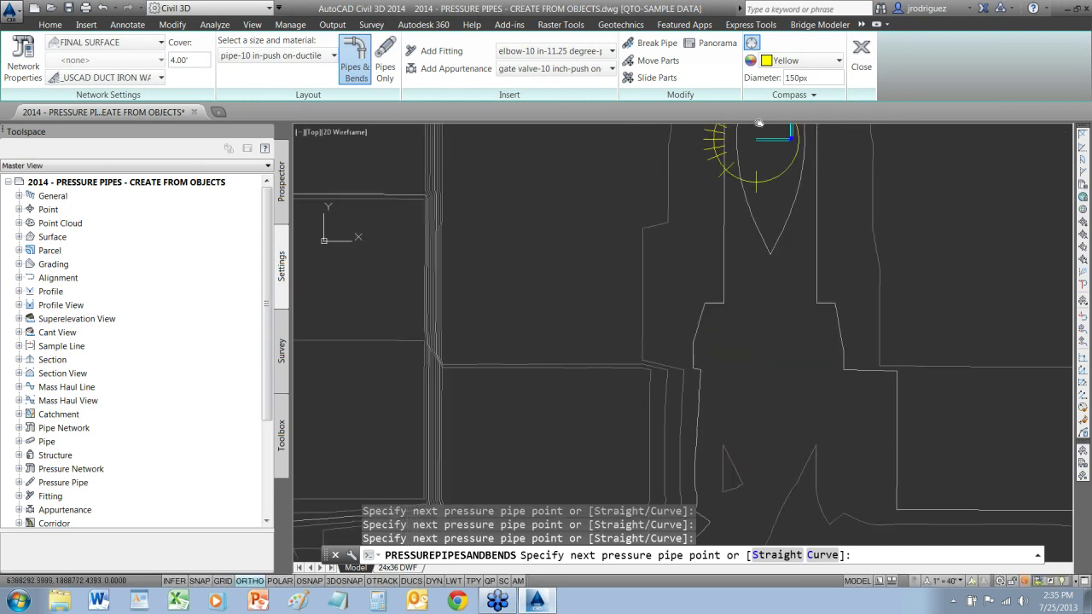
{"action": "mouse_move", "coordinate": [751, 529]}
{"action": "middle_mouse_down"}
{"action": "mouse_move", "coordinate": [750, 388]}
{"action": "mouse_move", "coordinate": [750, 398]}
{"action": "middle_mouse_up"}
{"action": "key", "text": "Escape"}
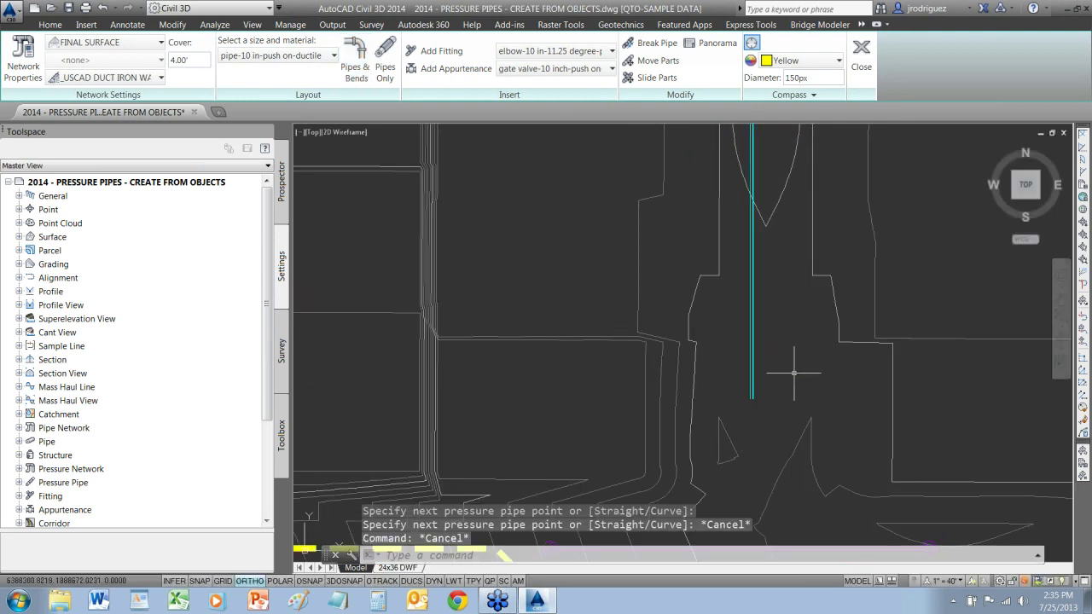
Window-select the new pipes and elbows and bring up their right-click menu
{"action": "middle_click_drag", "start_coordinate": [768, 288], "coordinate": [725, 415]}
{"action": "scroll", "coordinate": [742, 383], "scroll_direction": "up", "scroll_amount": 8}
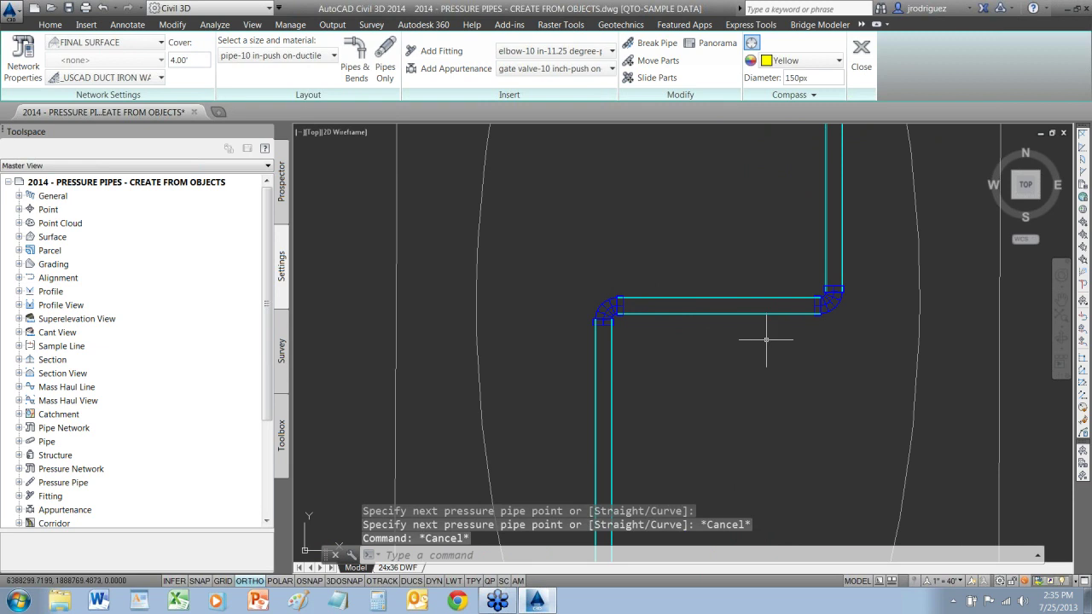
{"action": "left_click", "coordinate": [854, 374]}
{"action": "left_click", "coordinate": [601, 236]}
{"action": "right_click", "coordinate": [595, 236]}
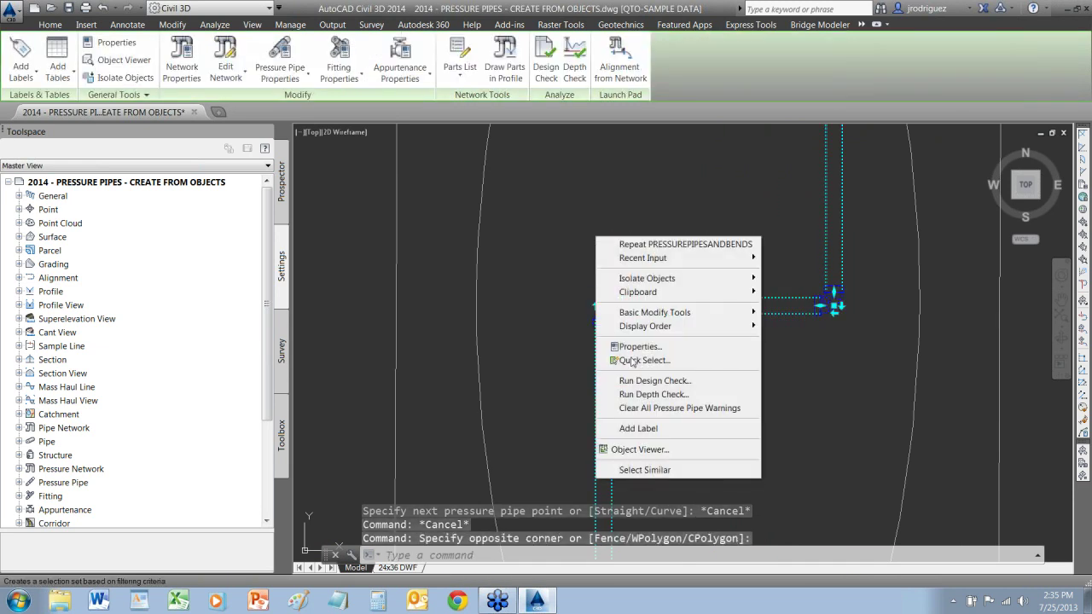
Inspect the selected pipes and elbows in Object Viewer, orbiting and zooming in 3D
{"action": "left_click", "coordinate": [640, 450]}
{"action": "left_click_drag", "start_coordinate": [619, 302], "coordinate": [621, 171]}
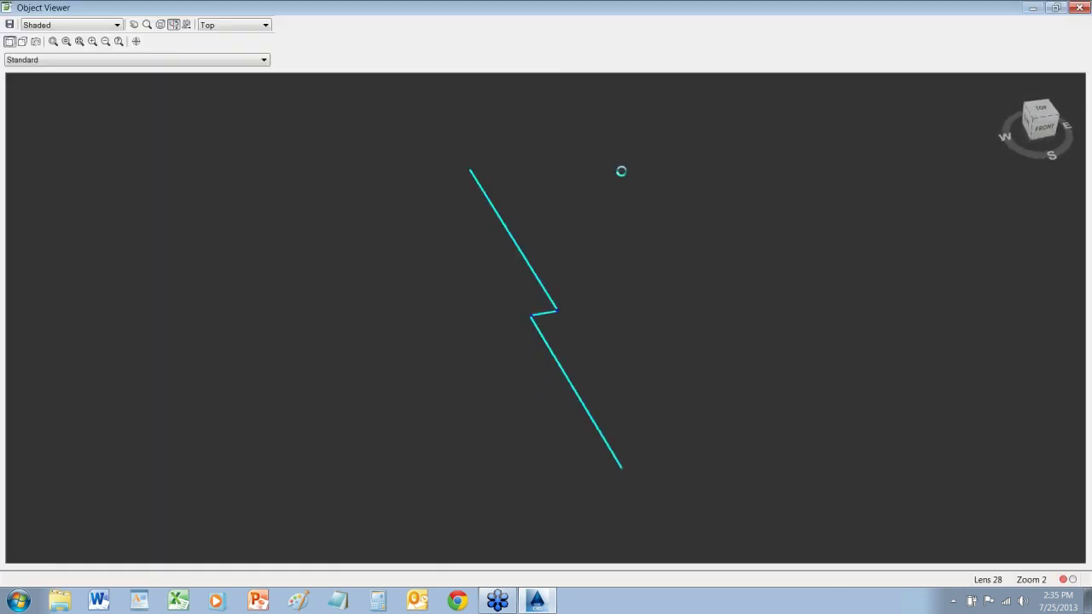
{"action": "scroll", "coordinate": [597, 256], "scroll_direction": "up", "scroll_amount": 3}
{"action": "left_click_drag", "start_coordinate": [551, 332], "coordinate": [524, 292]}
{"action": "scroll", "coordinate": [524, 293], "scroll_direction": "up", "scroll_amount": 5}
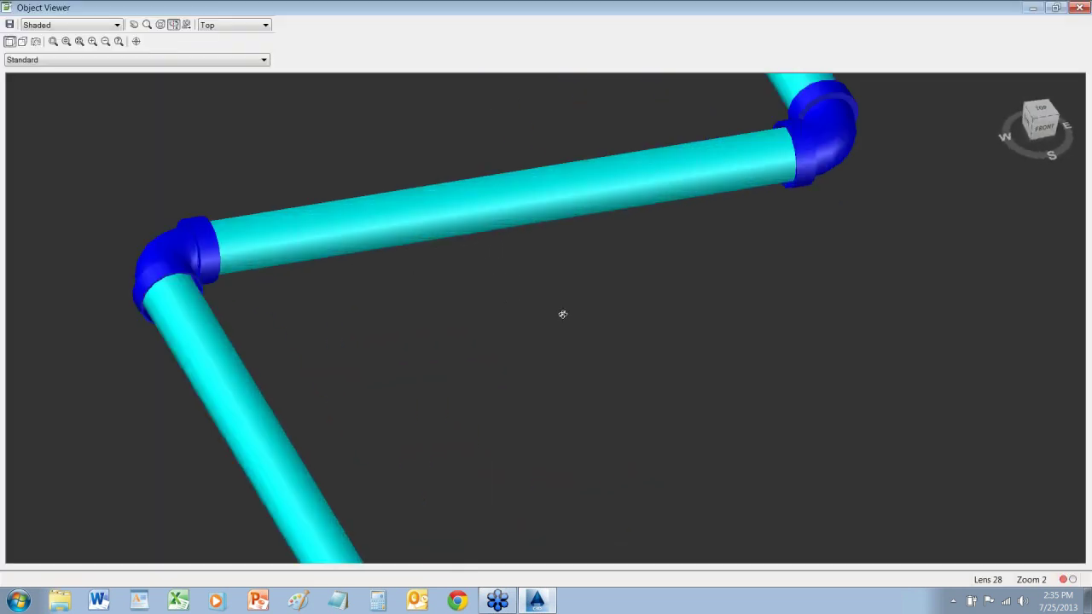
{"action": "scroll", "coordinate": [431, 250], "scroll_direction": "up", "scroll_amount": 4}
{"action": "scroll", "coordinate": [770, 324], "scroll_direction": "down", "scroll_amount": 3}
{"action": "scroll", "coordinate": [629, 316], "scroll_direction": "up", "scroll_amount": 2}
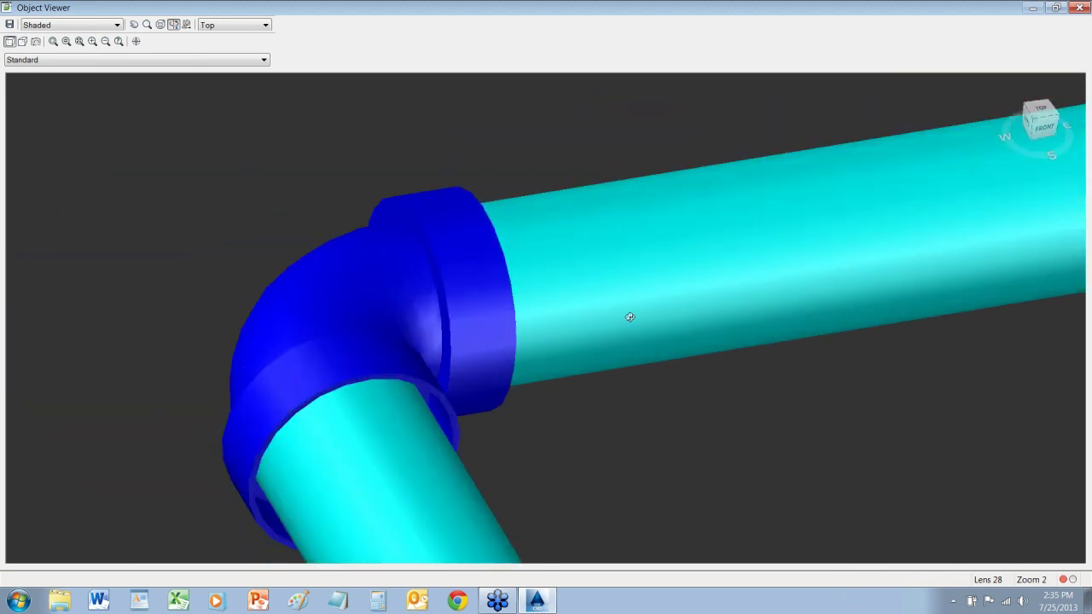
{"action": "scroll", "coordinate": [628, 316], "scroll_direction": "down", "scroll_amount": 5}
{"action": "scroll", "coordinate": [629, 315], "scroll_direction": "up", "scroll_amount": 2}
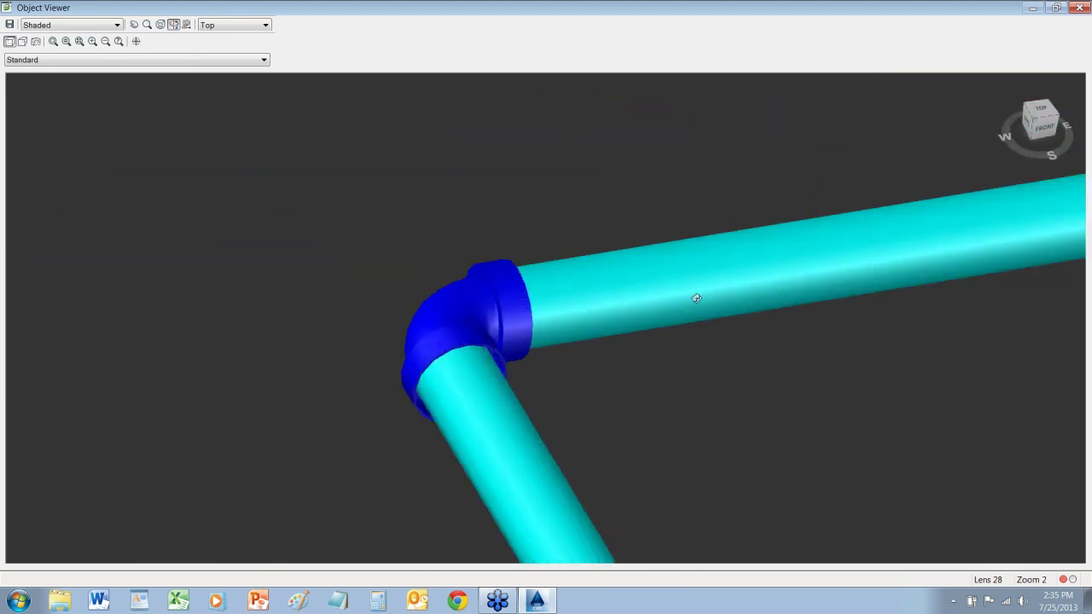
{"action": "scroll", "coordinate": [696, 298], "scroll_direction": "down", "scroll_amount": 4}
Leave the viewer, zoom out over the site, and close Pressure Network Plan Layout
{"action": "key", "text": "Escape"}
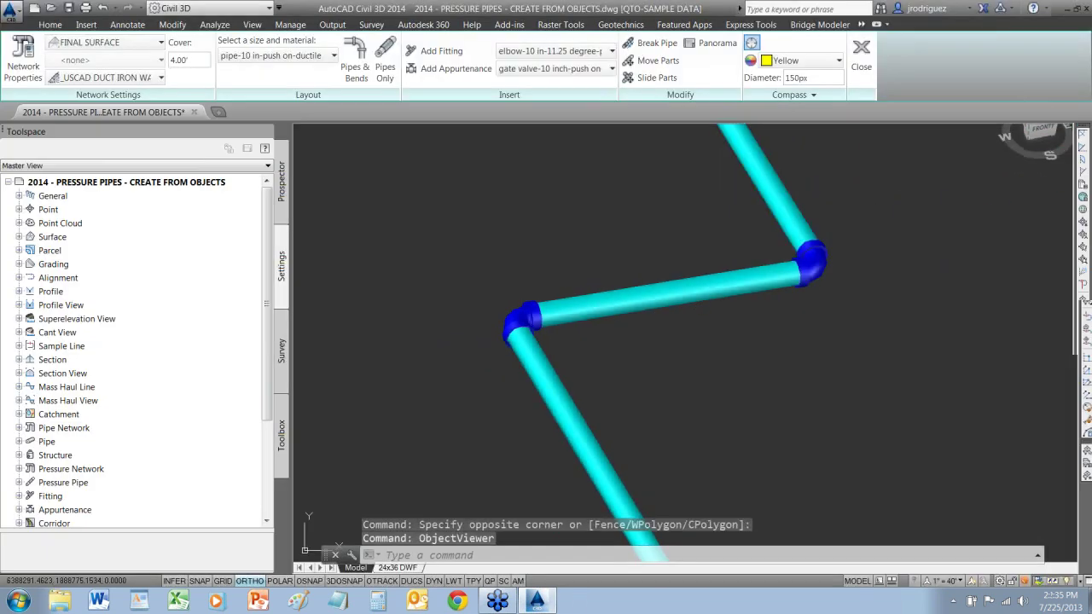
{"action": "scroll", "coordinate": [704, 313], "scroll_direction": "down", "scroll_amount": 5}
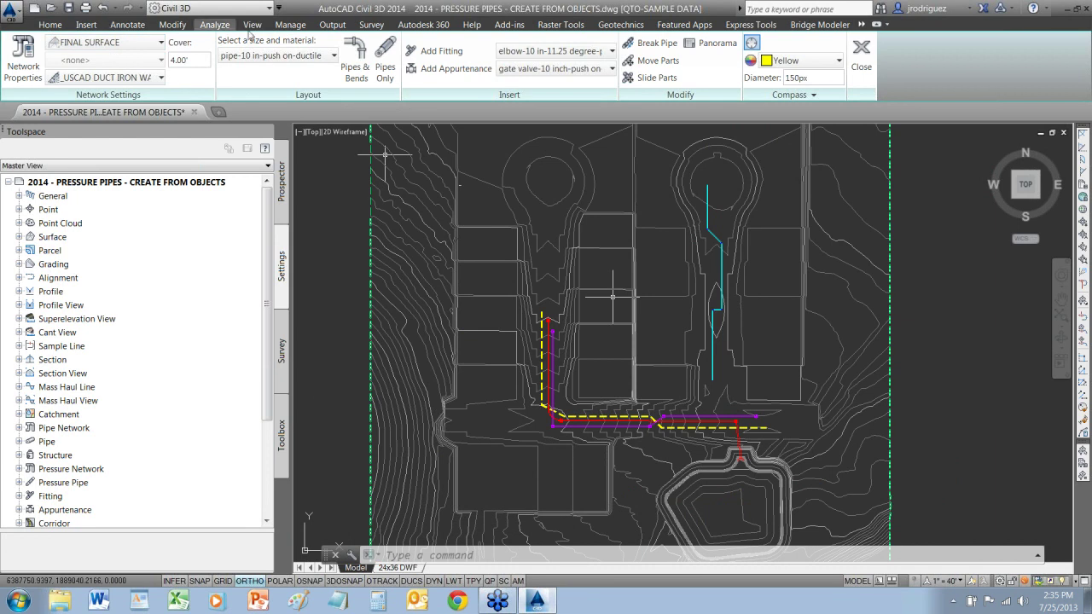
{"action": "left_click", "coordinate": [861, 55]}
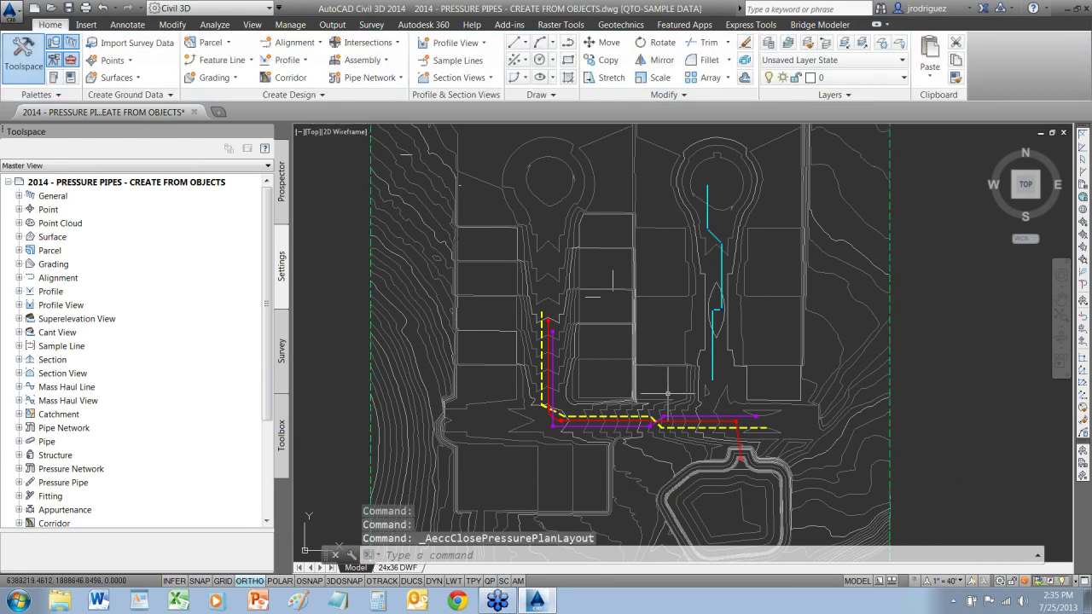
Run Create Pressure Network from Object on the yellow dashed line and accept its direction
{"action": "left_click", "coordinate": [365, 78]}
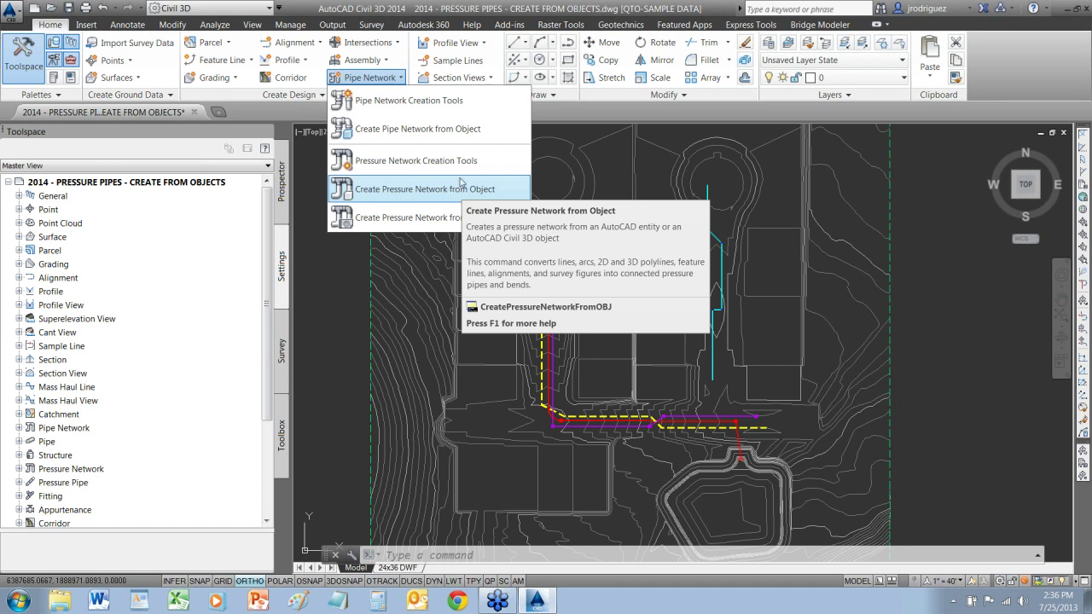
{"action": "left_click", "coordinate": [447, 191]}
{"action": "scroll", "coordinate": [533, 351], "scroll_direction": "up", "scroll_amount": 5}
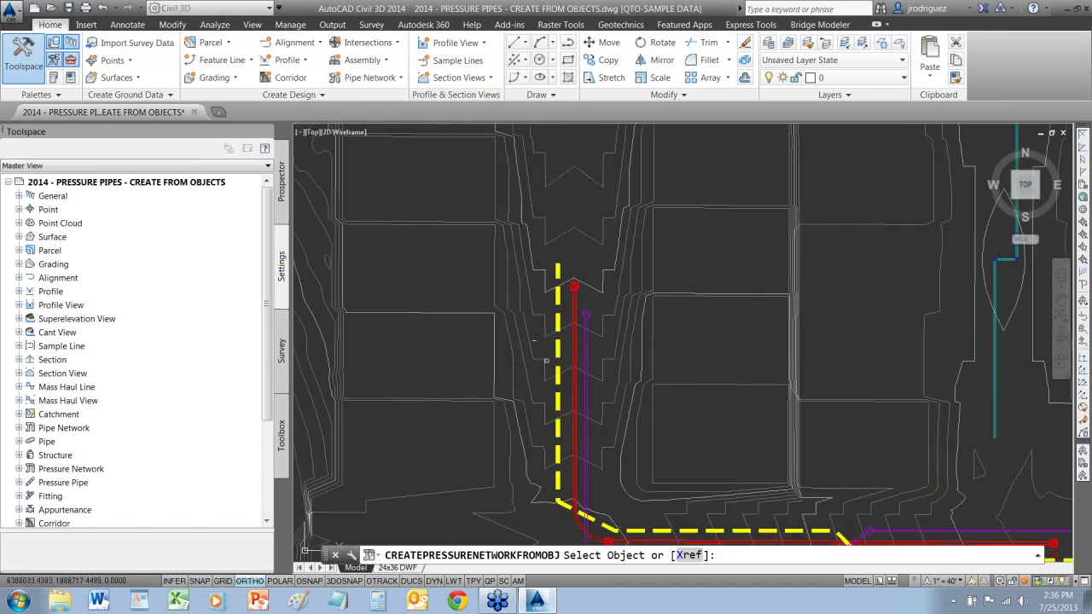
{"action": "left_click", "coordinate": [563, 343]}
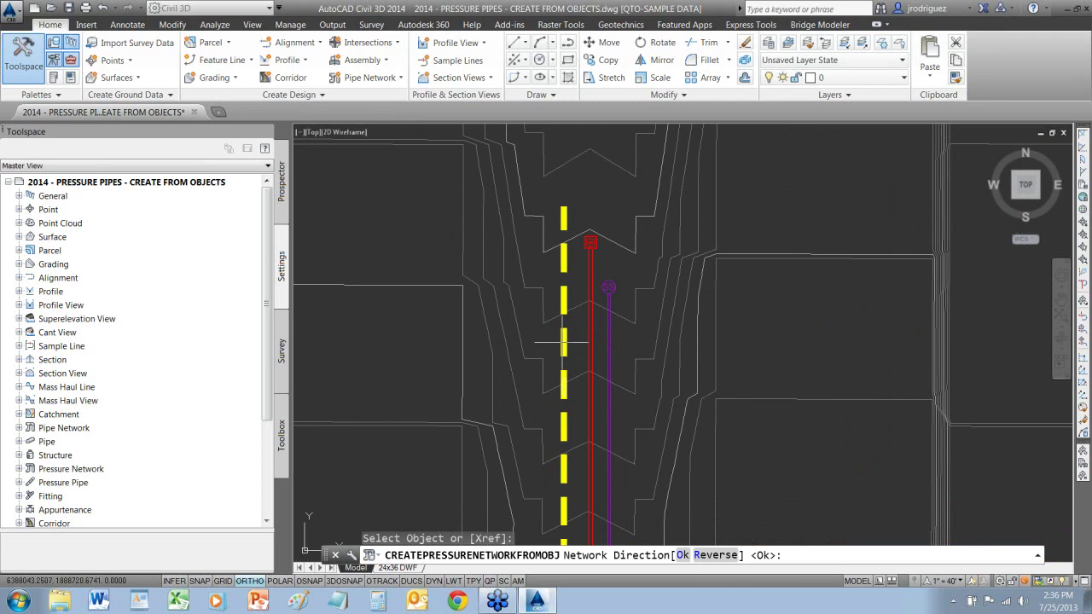
{"action": "scroll", "coordinate": [563, 343], "scroll_direction": "down", "scroll_amount": 5}
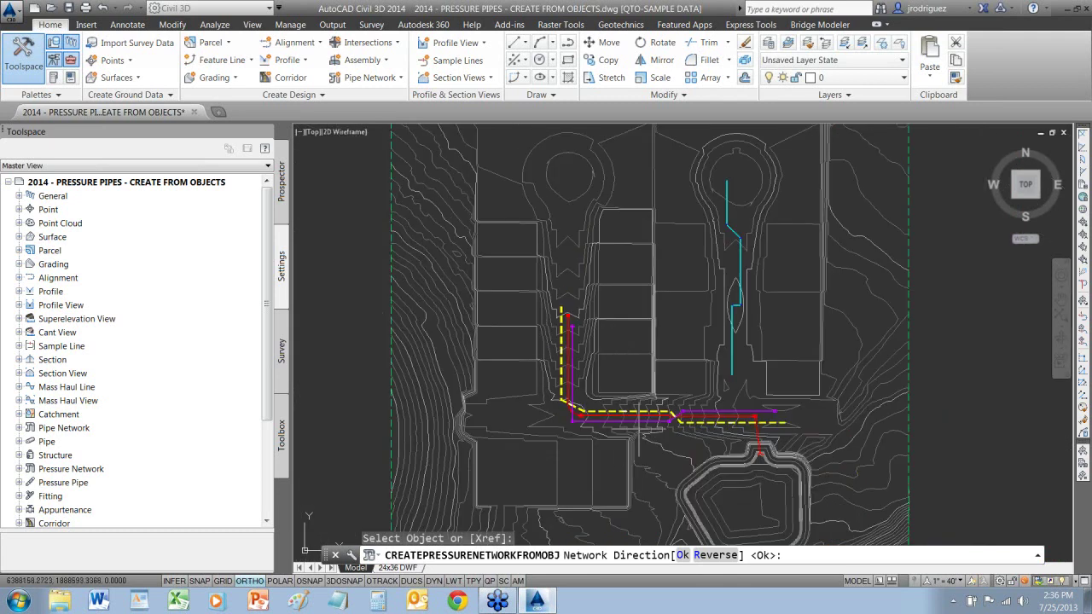
{"action": "scroll", "coordinate": [638, 431], "scroll_direction": "up", "scroll_amount": 3}
{"action": "scroll", "coordinate": [575, 405], "scroll_direction": "up", "scroll_amount": 6}
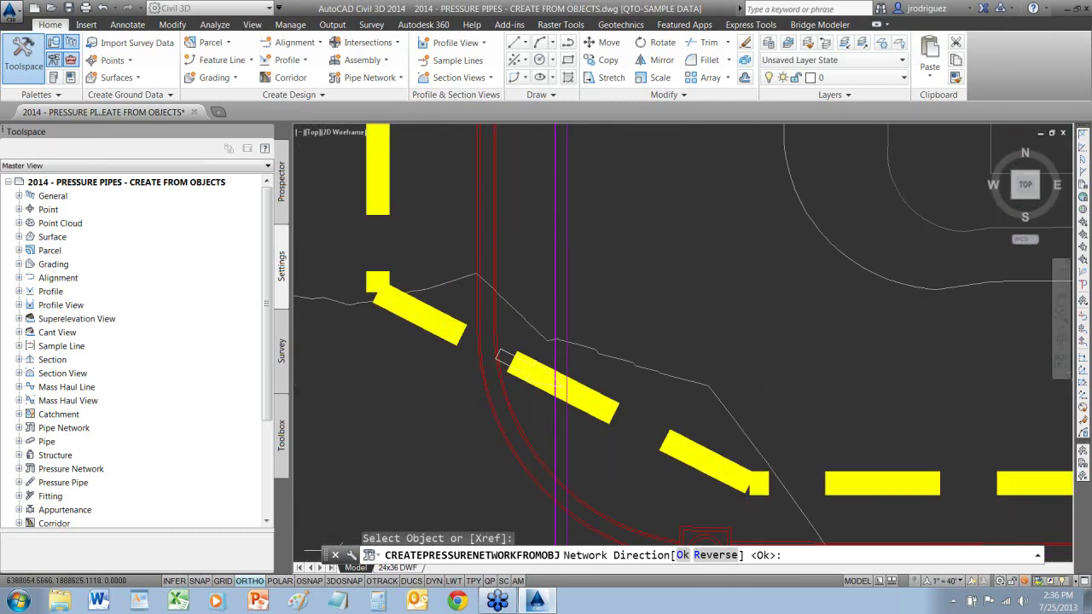
{"action": "scroll", "coordinate": [512, 375], "scroll_direction": "up", "scroll_amount": 3}
{"action": "scroll", "coordinate": [507, 369], "scroll_direction": "down", "scroll_amount": 6}
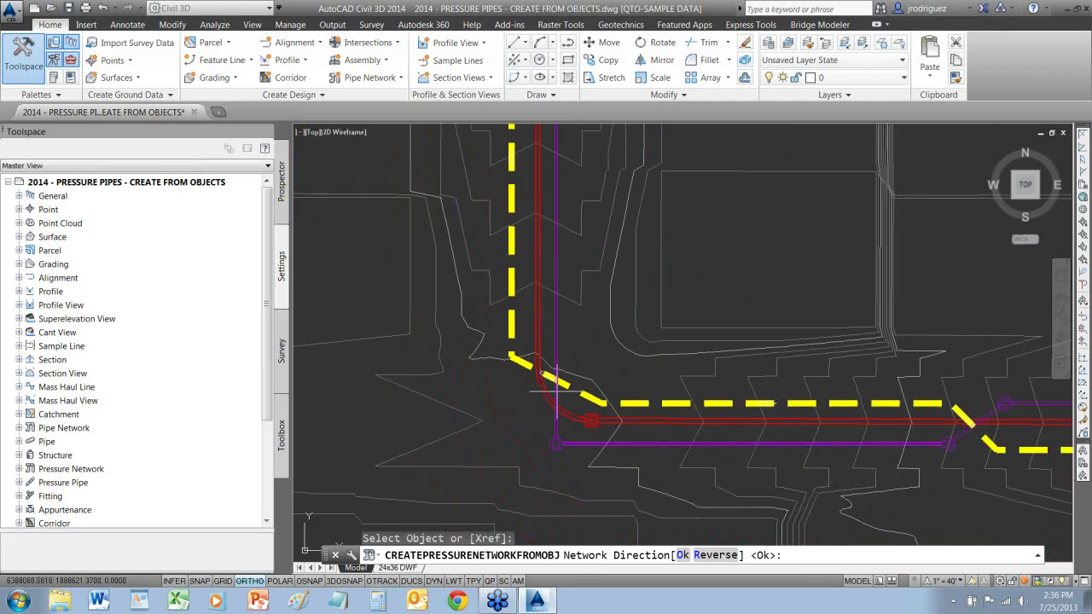
{"action": "scroll", "coordinate": [556, 390], "scroll_direction": "down", "scroll_amount": 2}
{"action": "scroll", "coordinate": [555, 389], "scroll_direction": "down", "scroll_amount": 2}
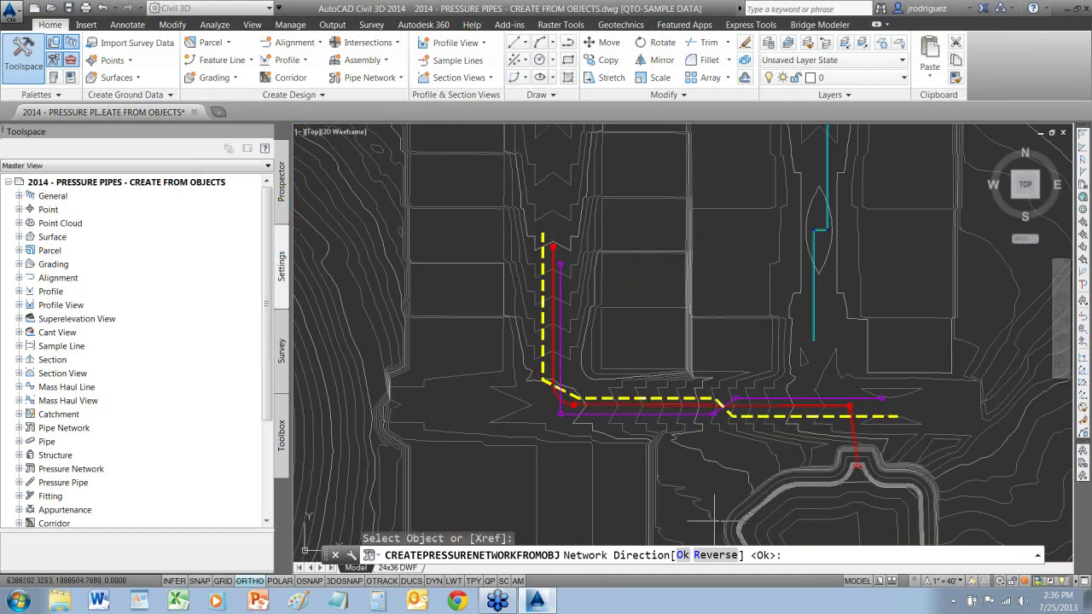
{"action": "key", "text": "Return"}
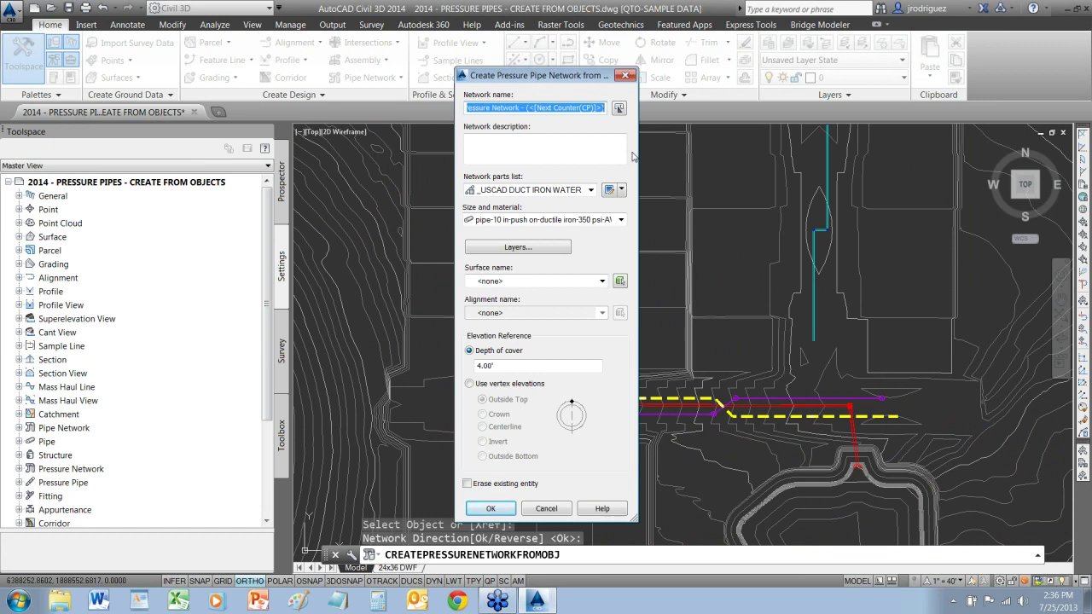
Name it PRESSURE NETWORK FROM OBJECT: 10-inch ductile iron, FINAL SURFACE, 4.00' cover, erasing the line
{"action": "type", "text": "P"}
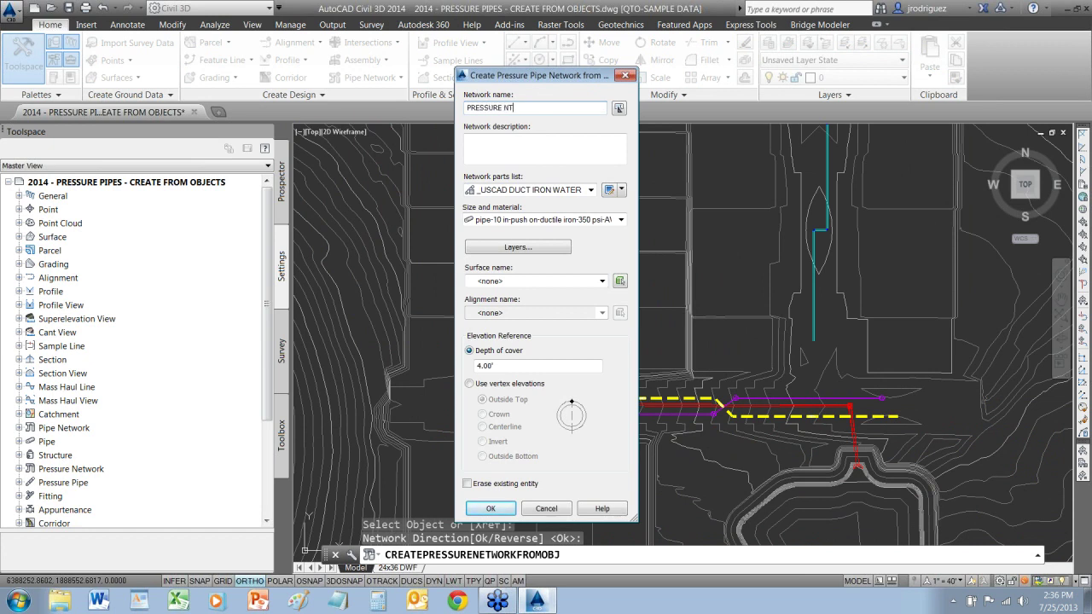
{"action": "type", "text": "RESSURE NETWORK FROM OBJECT"}
{"action": "left_click", "coordinate": [560, 221]}
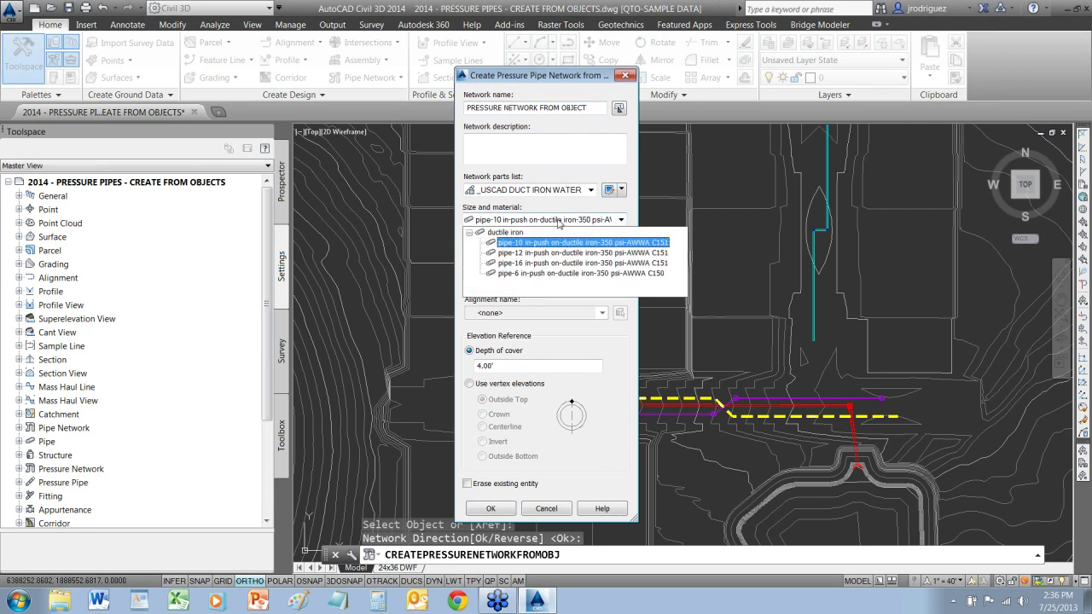
{"action": "left_click", "coordinate": [515, 246]}
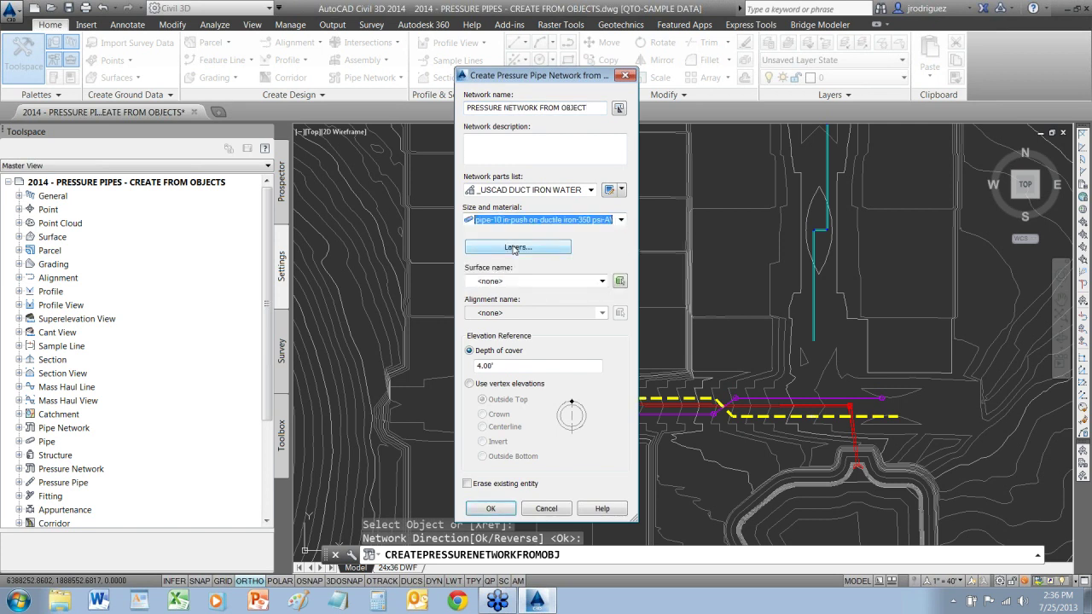
{"action": "left_click", "coordinate": [558, 189]}
{"action": "left_click", "coordinate": [559, 195]}
{"action": "left_click", "coordinate": [511, 281]}
{"action": "left_click", "coordinate": [507, 304]}
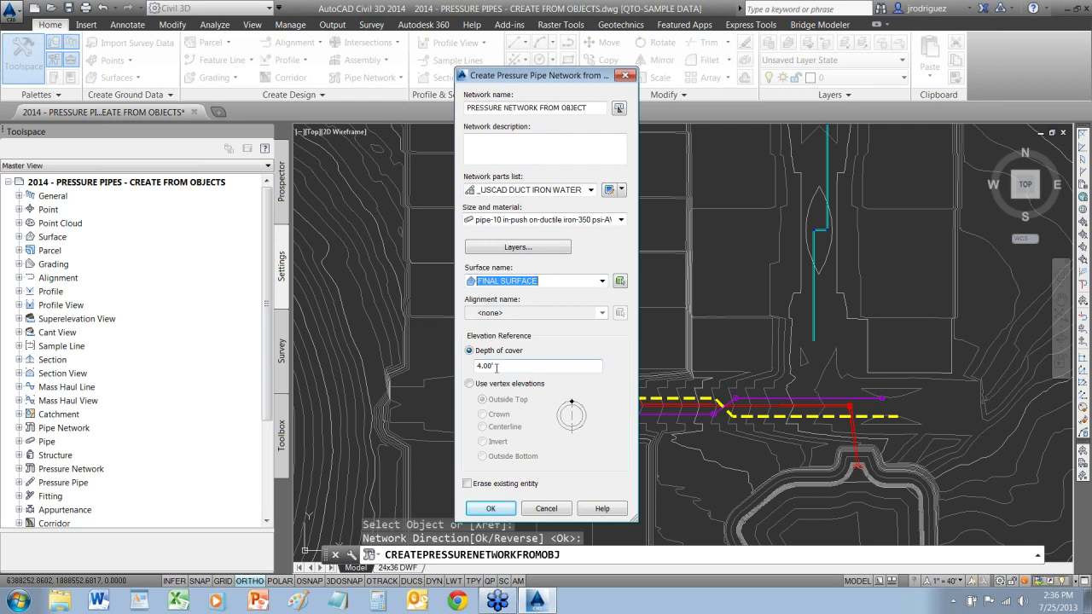
{"action": "double_click", "coordinate": [467, 367]}
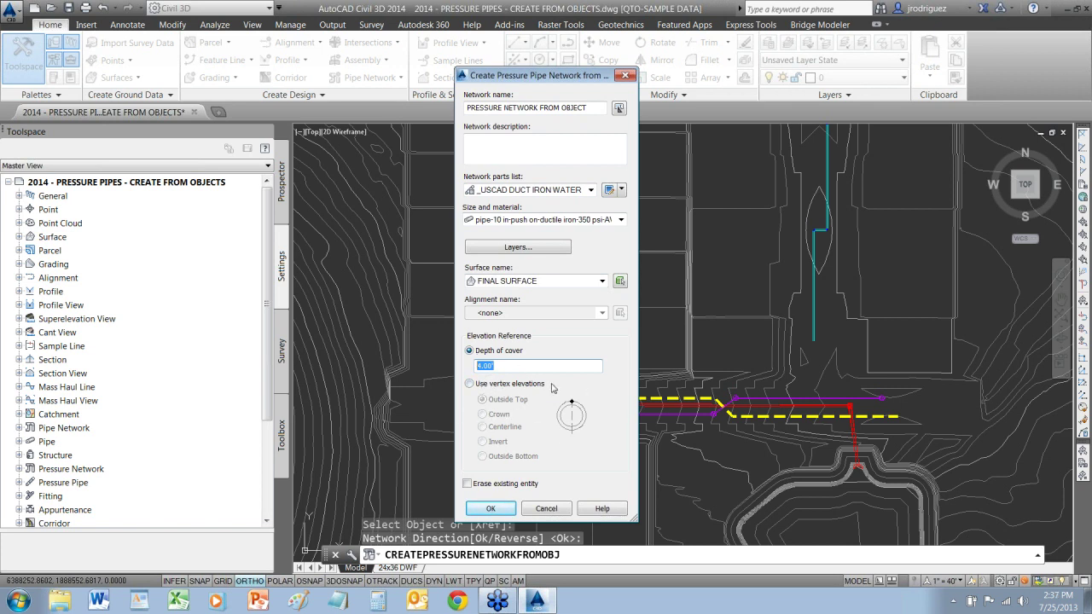
{"action": "left_click", "coordinate": [467, 483]}
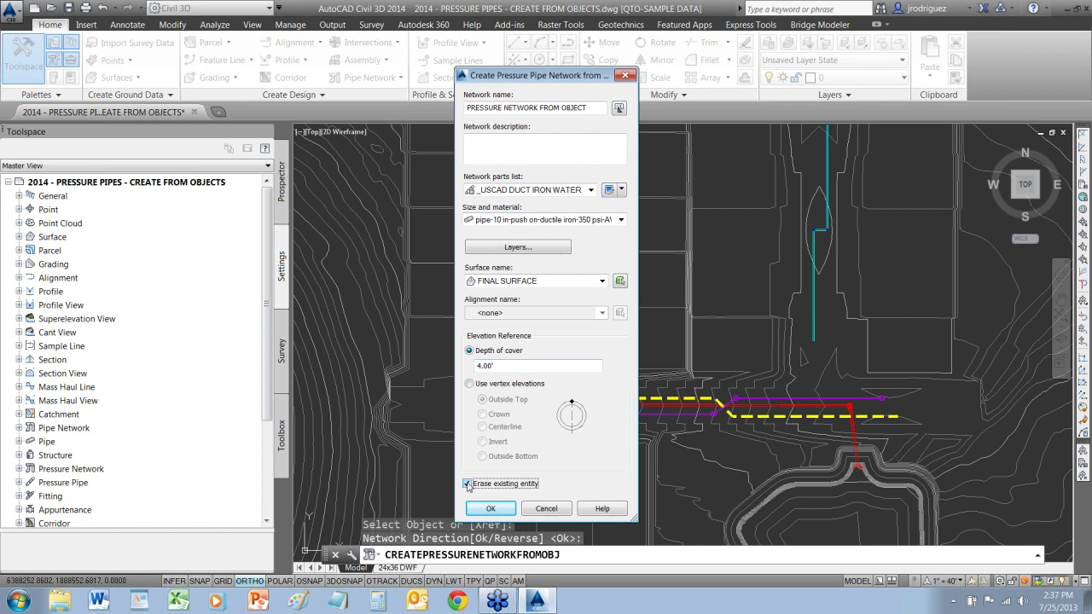
{"action": "left_click", "coordinate": [490, 509]}
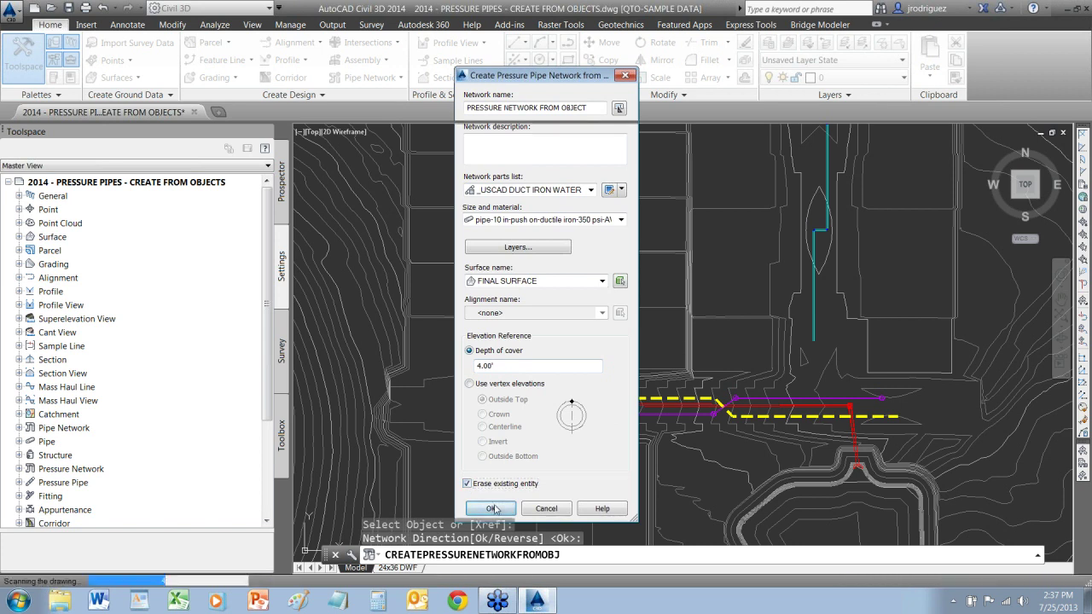
{"action": "scroll", "coordinate": [559, 388], "scroll_direction": "up", "scroll_amount": 10}
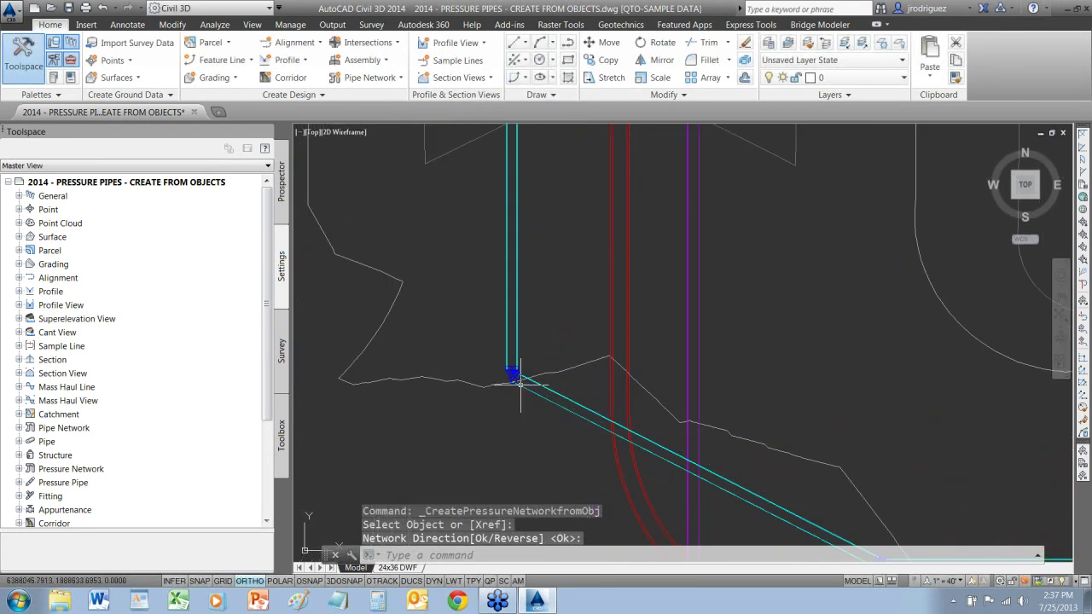
Select the diagonal pressure pipe and run Design Check with all four checks ticked
{"action": "scroll", "coordinate": [516, 379], "scroll_direction": "down", "scroll_amount": 10}
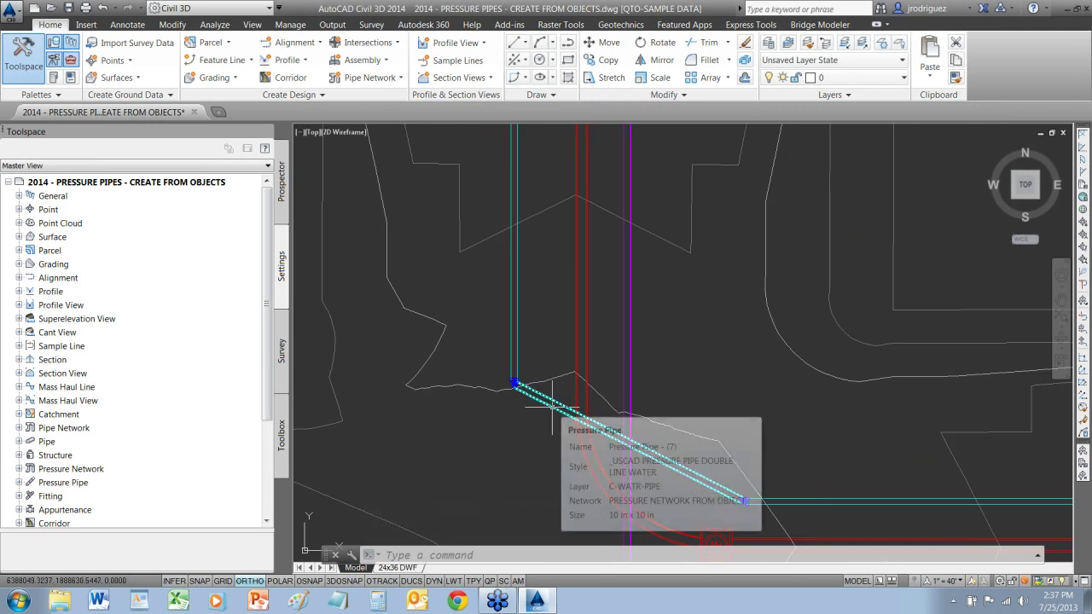
{"action": "left_click", "coordinate": [552, 408]}
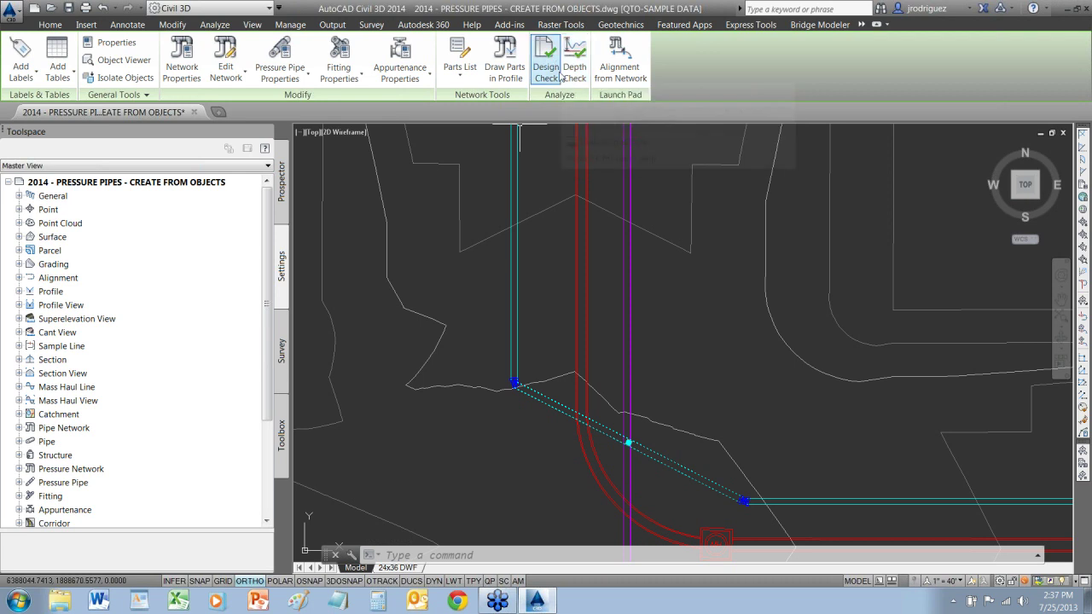
{"action": "left_click", "coordinate": [549, 75]}
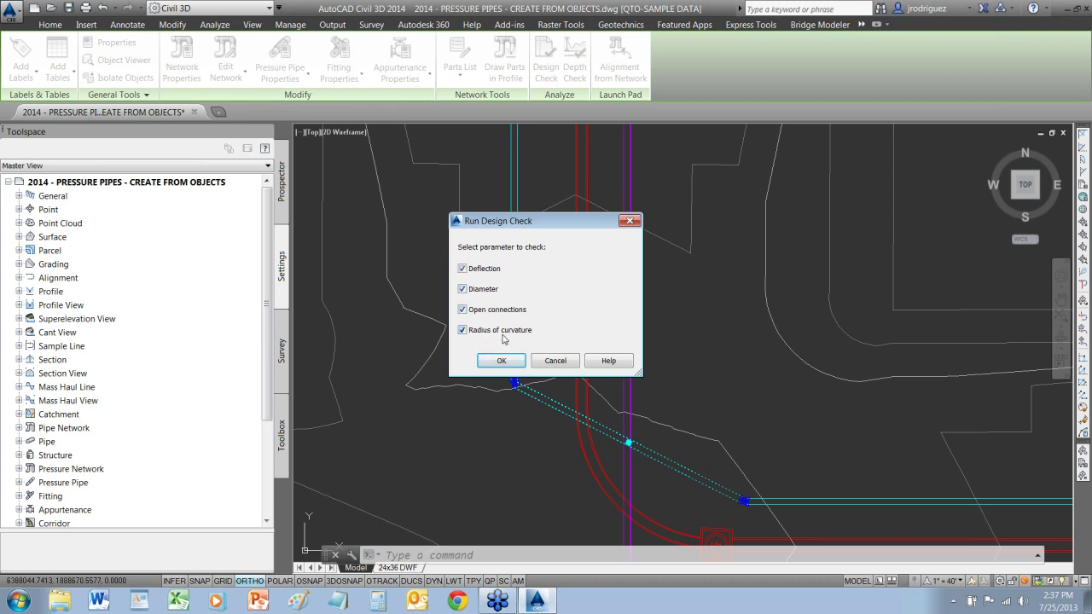
{"action": "left_click", "coordinate": [500, 362]}
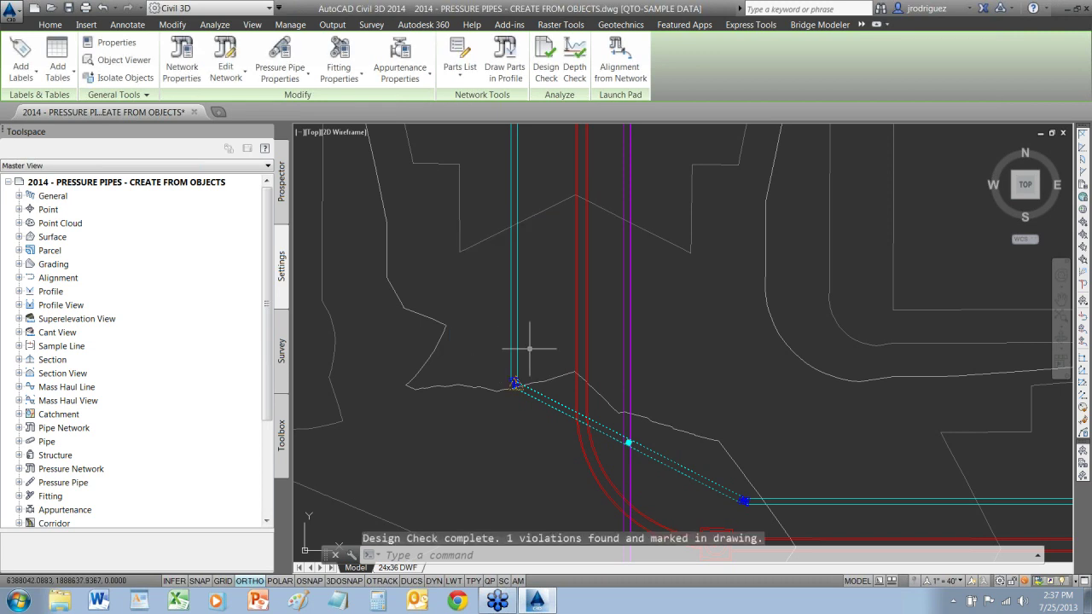
{"action": "scroll", "coordinate": [734, 439], "scroll_direction": "down", "scroll_amount": 2}
{"action": "scroll", "coordinate": [713, 441], "scroll_direction": "up", "scroll_amount": 5}
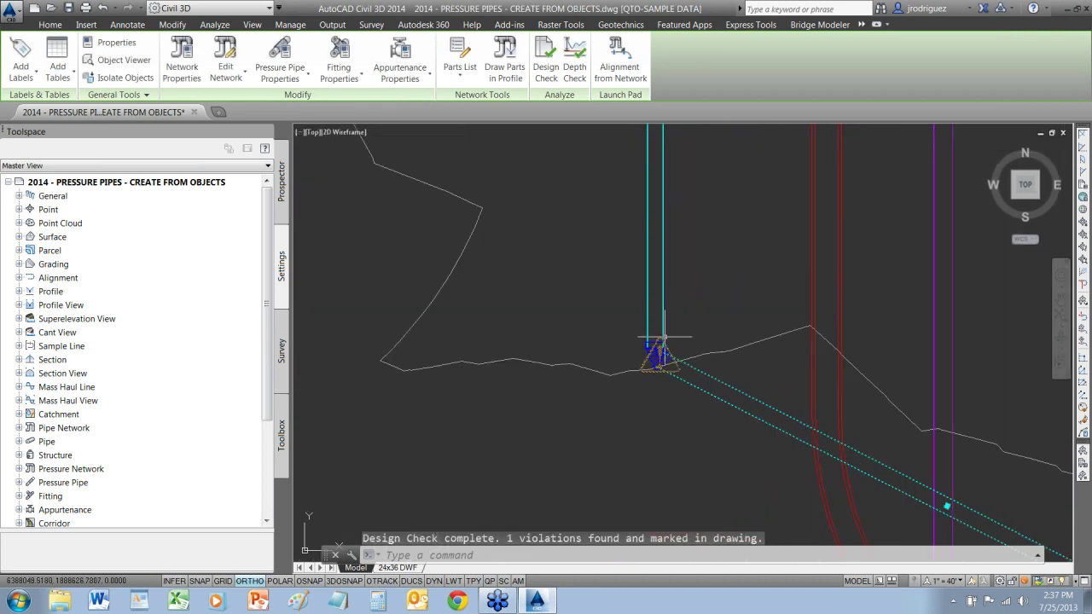
{"action": "scroll", "coordinate": [664, 336], "scroll_direction": "up", "scroll_amount": 4}
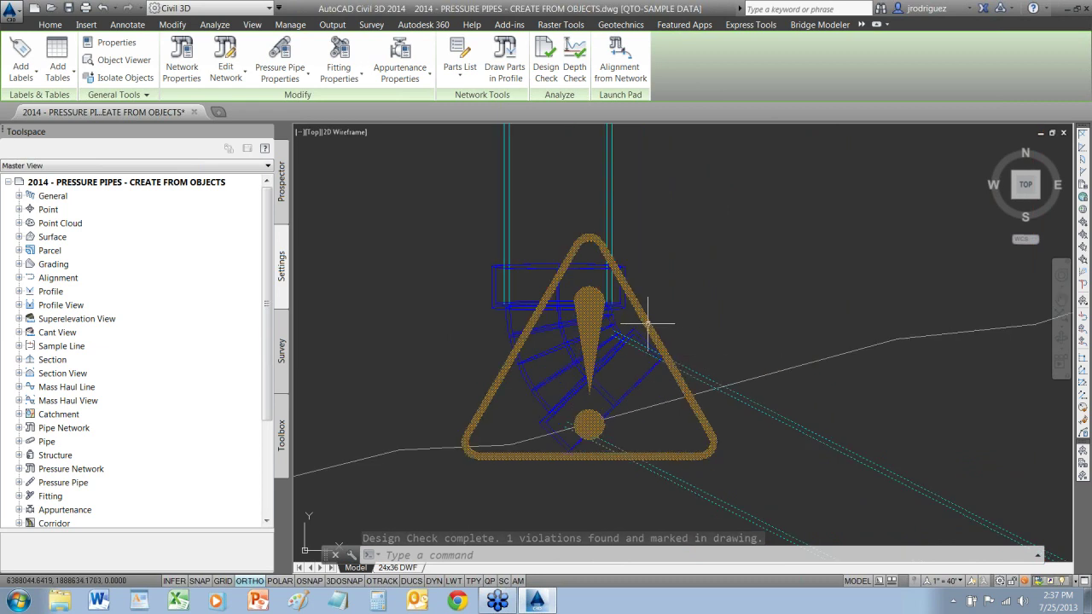
{"action": "mouse_move", "coordinate": [647, 324]}
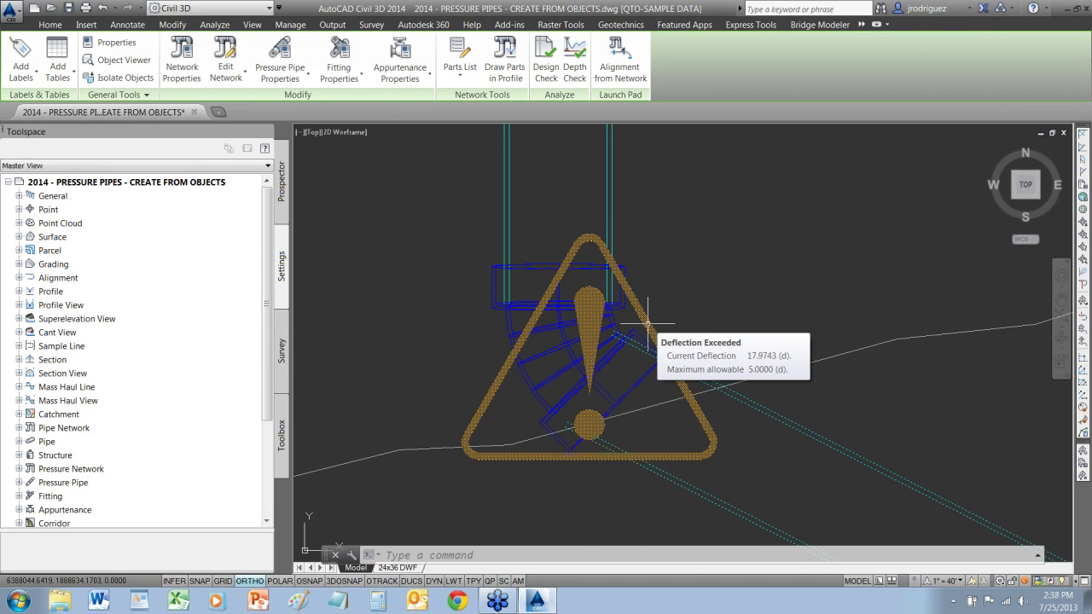
{"action": "scroll", "coordinate": [648, 323], "scroll_direction": "down", "scroll_amount": 5}
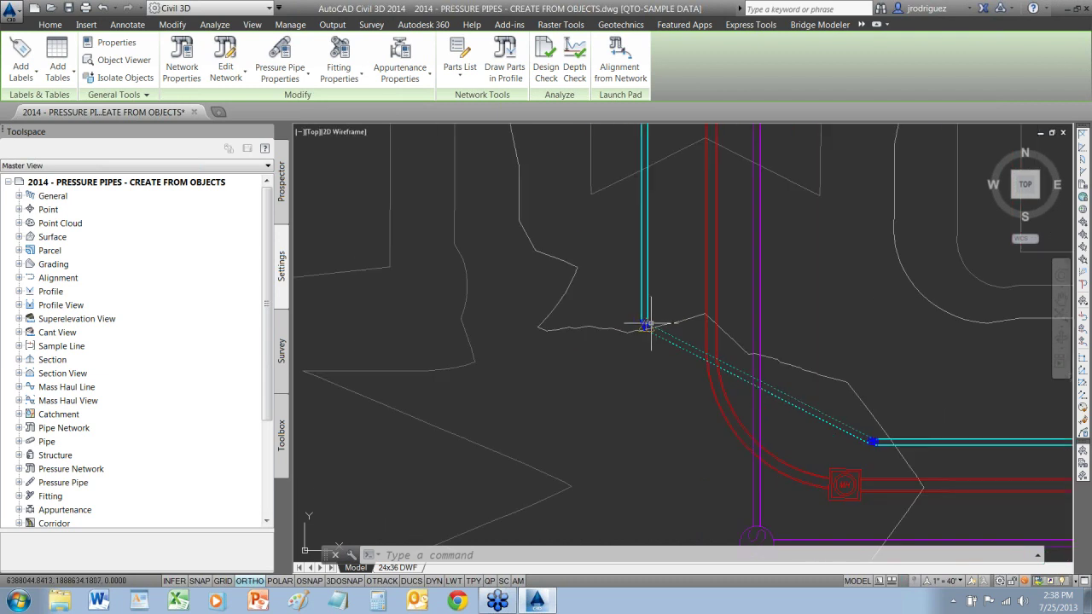
Pan around the site and turn on POLAR tracking, reviewing its angle choices
{"action": "key", "text": "Escape"}
{"action": "key", "text": "Escape"}
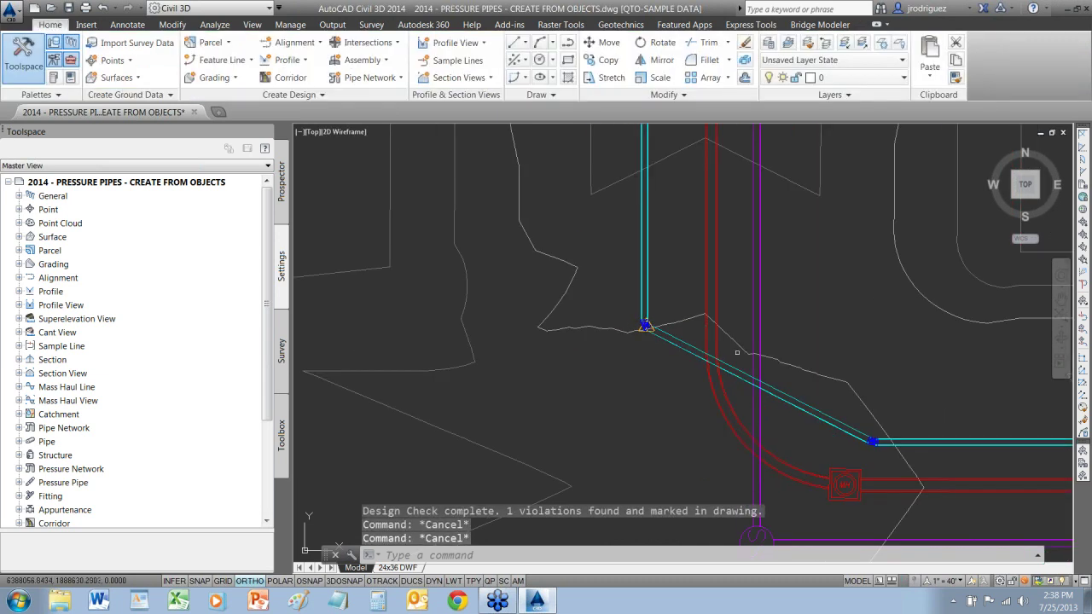
{"action": "scroll", "coordinate": [733, 358], "scroll_direction": "down", "scroll_amount": 2}
{"action": "middle_click_drag", "start_coordinate": [844, 399], "coordinate": [591, 439]}
{"action": "scroll", "coordinate": [591, 438], "scroll_direction": "down", "scroll_amount": 5}
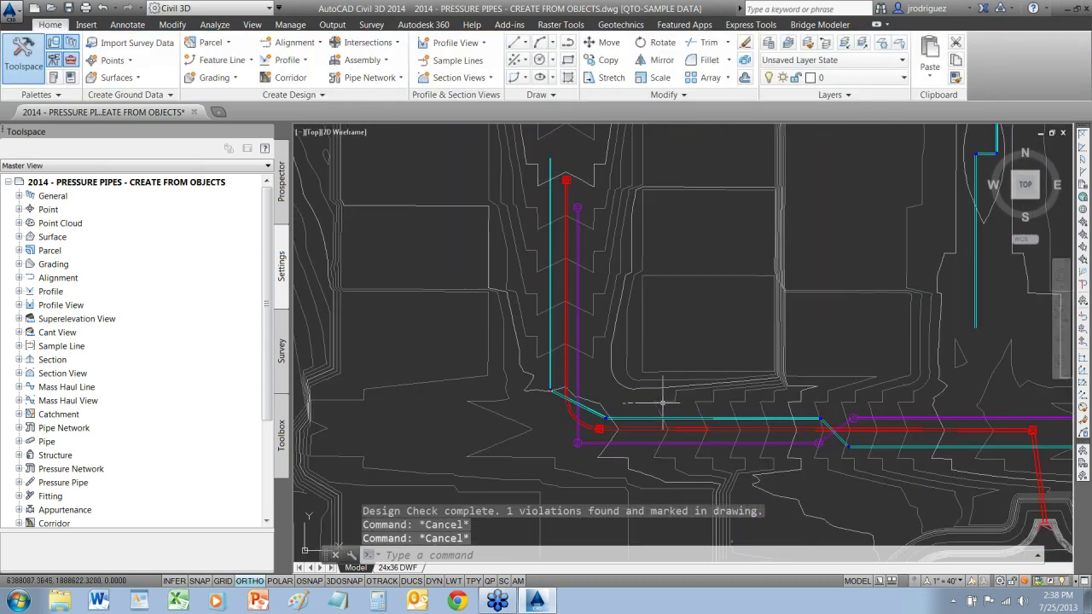
{"action": "middle_click_drag", "start_coordinate": [806, 415], "coordinate": [689, 389]}
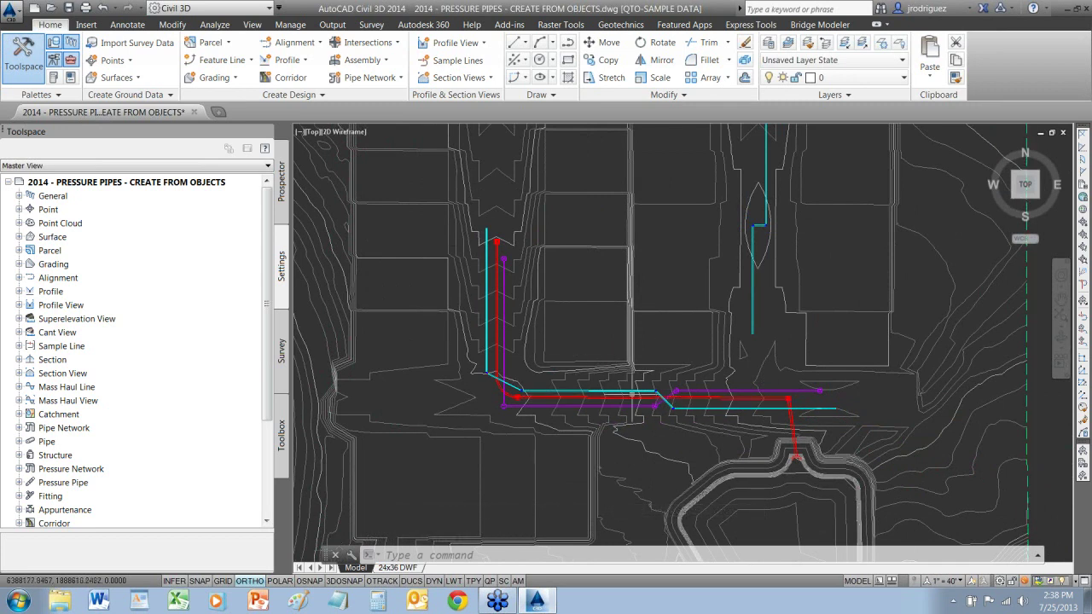
{"action": "scroll", "coordinate": [632, 392], "scroll_direction": "up", "scroll_amount": 10}
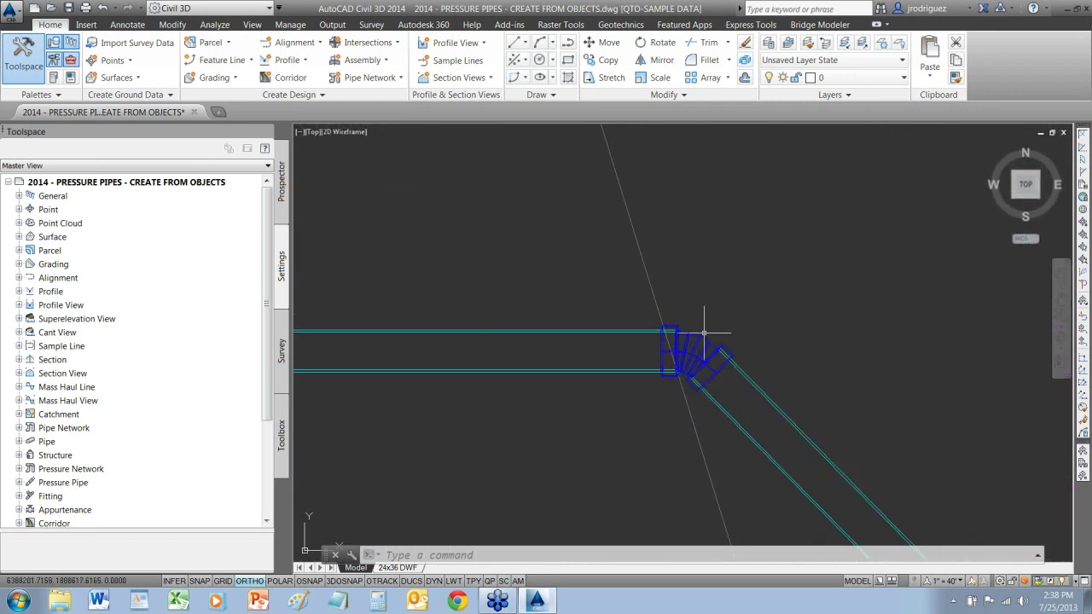
{"action": "scroll", "coordinate": [729, 346], "scroll_direction": "down", "scroll_amount": 2}
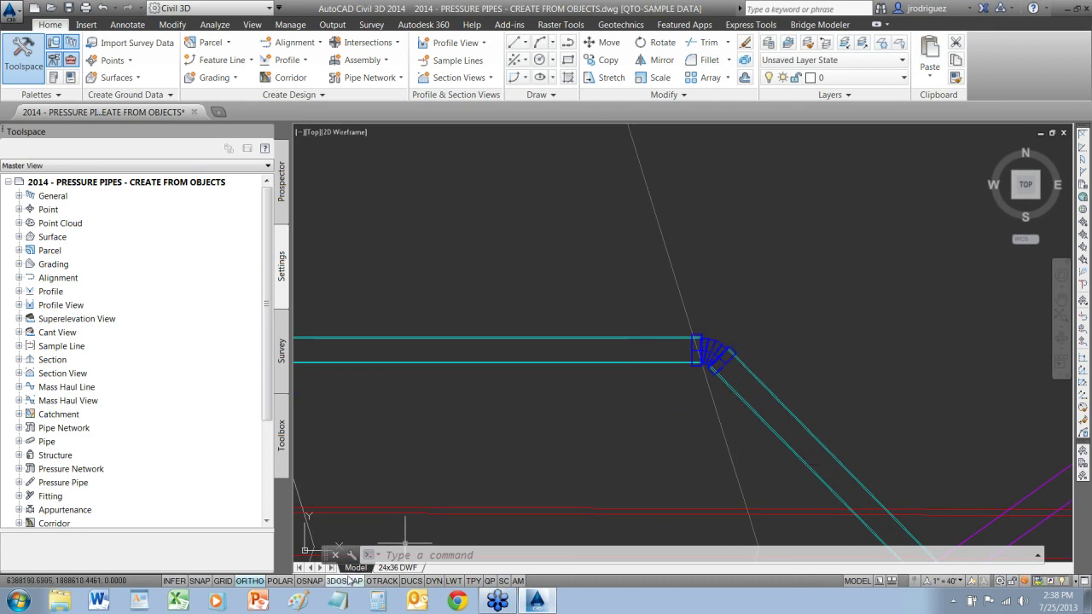
{"action": "left_click", "coordinate": [280, 582]}
{"action": "right_click", "coordinate": [281, 582]}
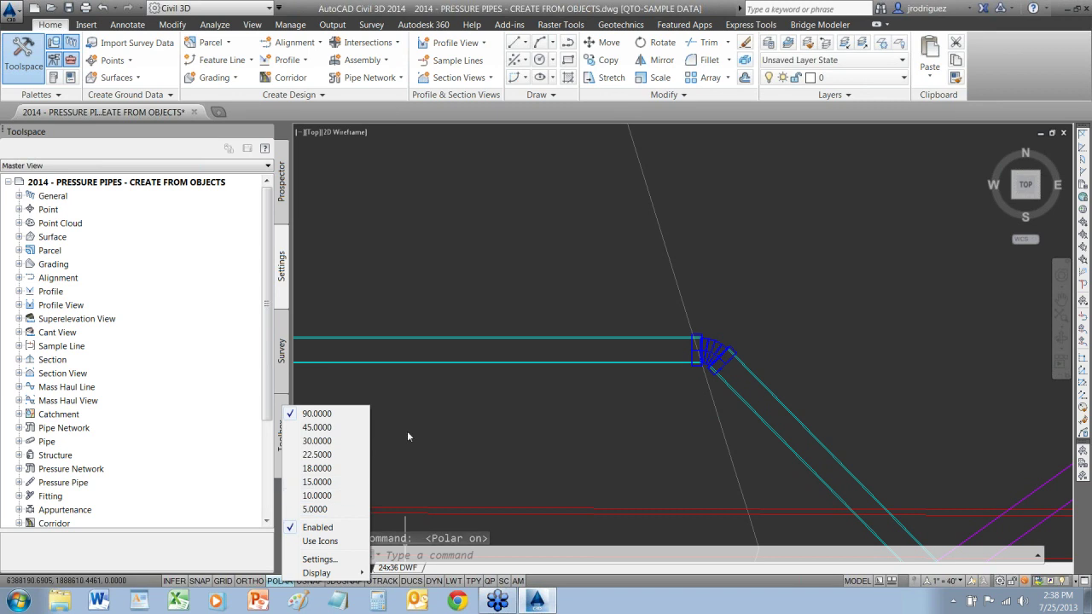
{"action": "key", "text": "Escape"}
Close the pressure pipes drawing without saving and bring up Windows Explorer's Libraries
{"action": "scroll", "coordinate": [469, 405], "scroll_direction": "down", "scroll_amount": 5}
{"action": "scroll", "coordinate": [469, 405], "scroll_direction": "down", "scroll_amount": 6}
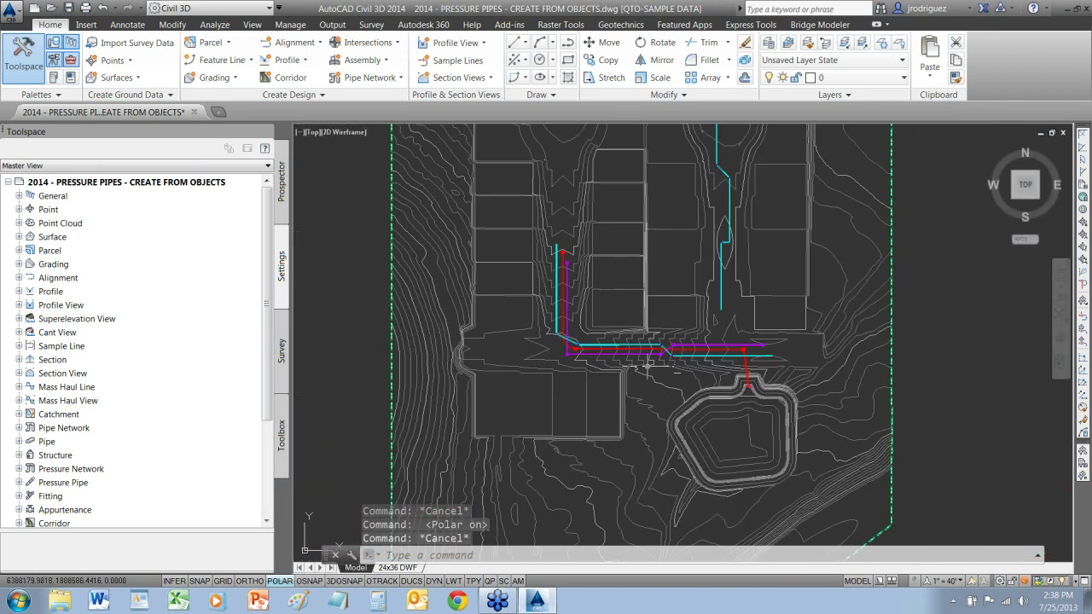
{"action": "left_click", "coordinate": [21, 13]}
{"action": "key", "text": "Escape"}
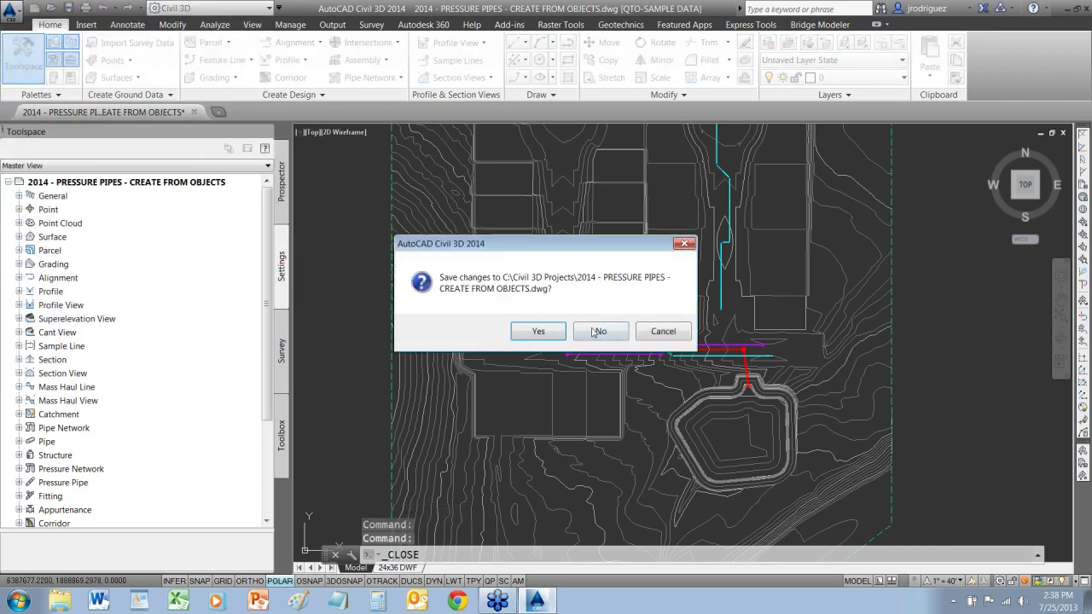
{"action": "left_click", "coordinate": [598, 333]}
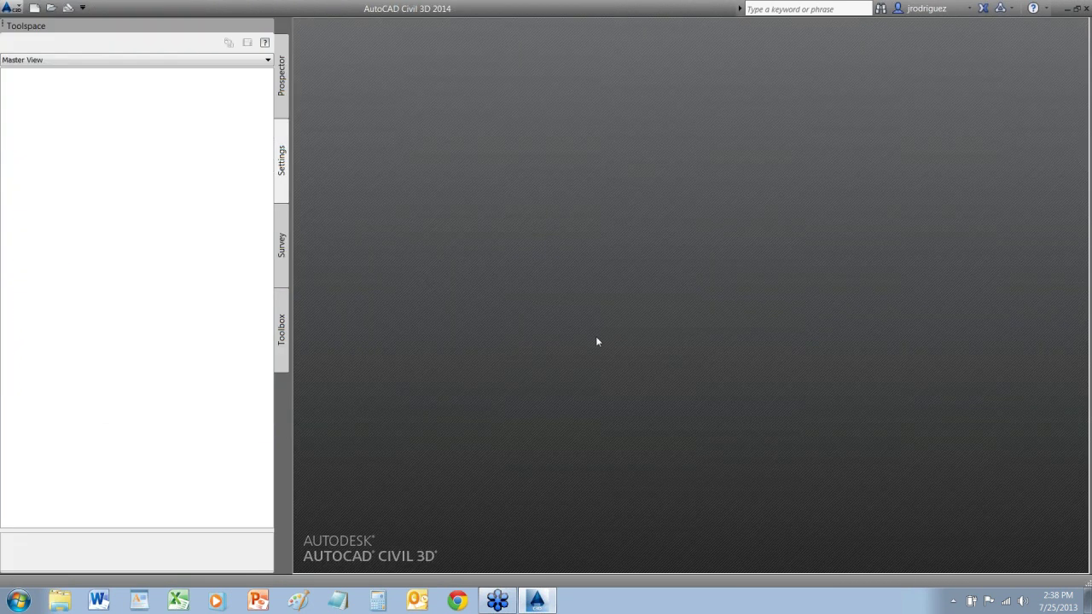
{"action": "left_click", "coordinate": [58, 602]}
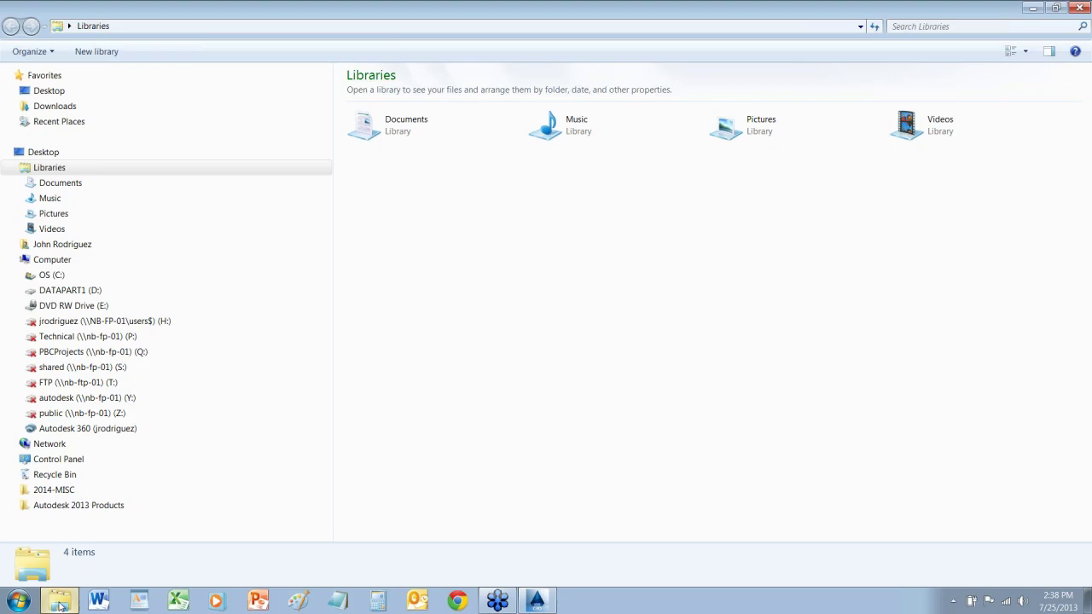
Search Explorer for Autodesk.Aec.Content.CatalogEditor.exe and launch the Content Catalog Editor from the first result
{"action": "left_click", "coordinate": [968, 26]}
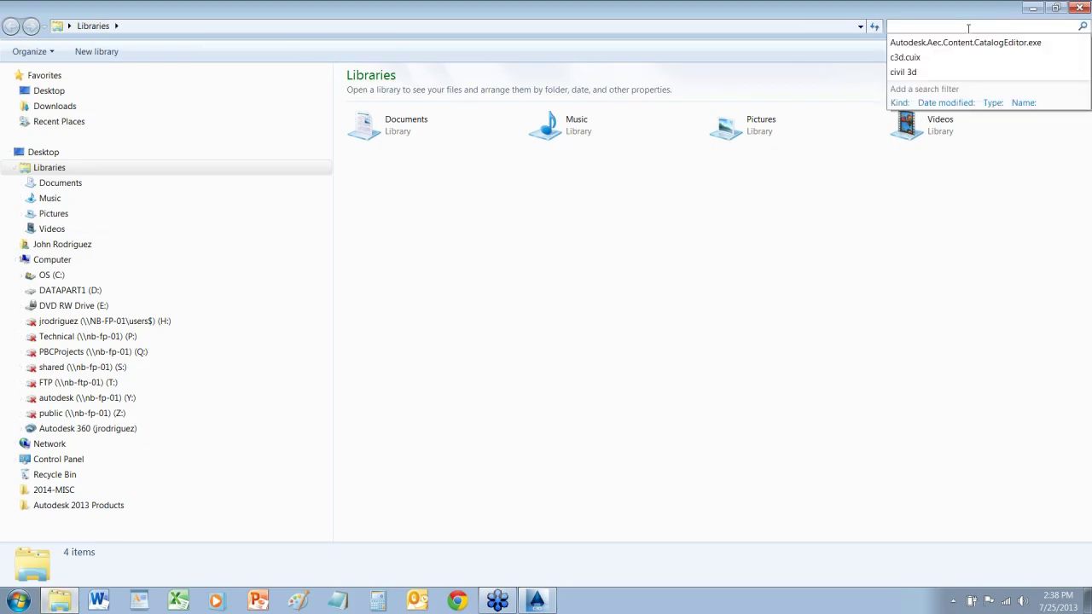
{"action": "left_click", "coordinate": [957, 43]}
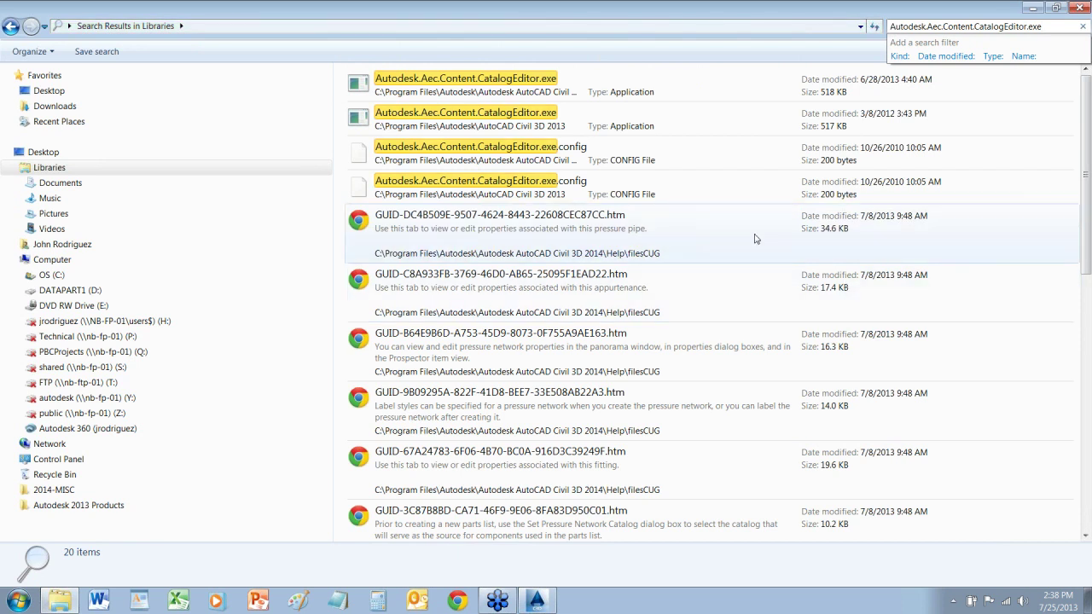
{"action": "left_click", "coordinate": [451, 83]}
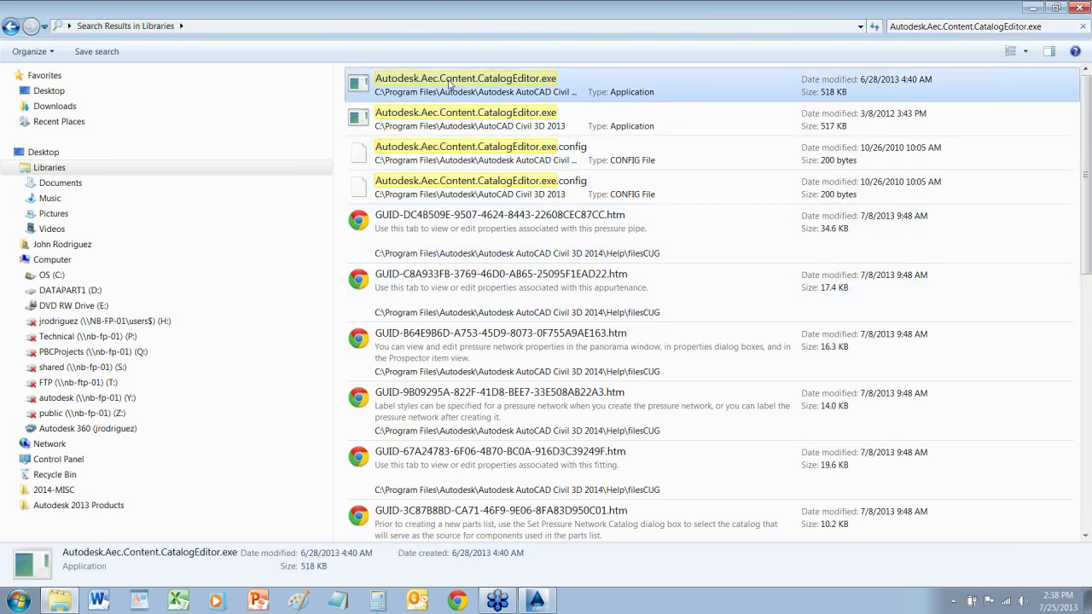
{"action": "double_click", "coordinate": [450, 83]}
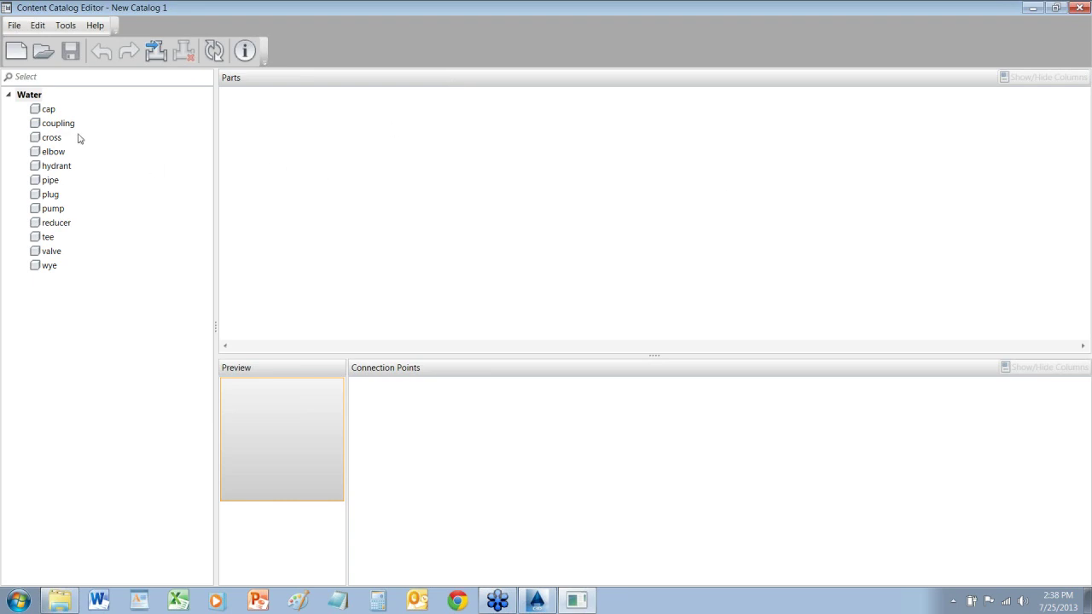
Review the part columns for the Water catalog's pipe, valve and tee categories
{"action": "left_click", "coordinate": [51, 181]}
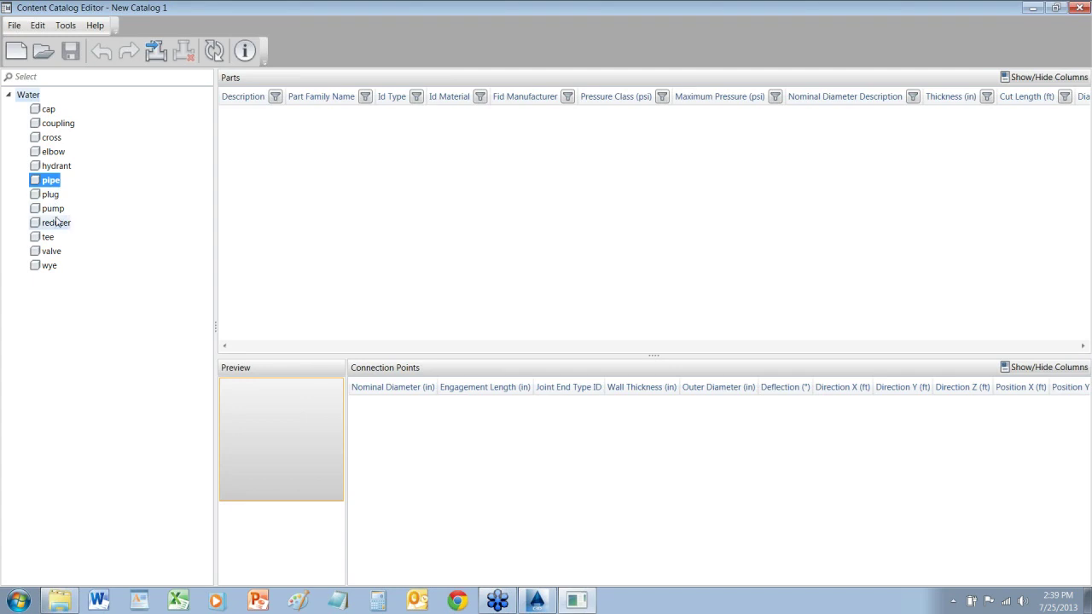
{"action": "left_click", "coordinate": [56, 252]}
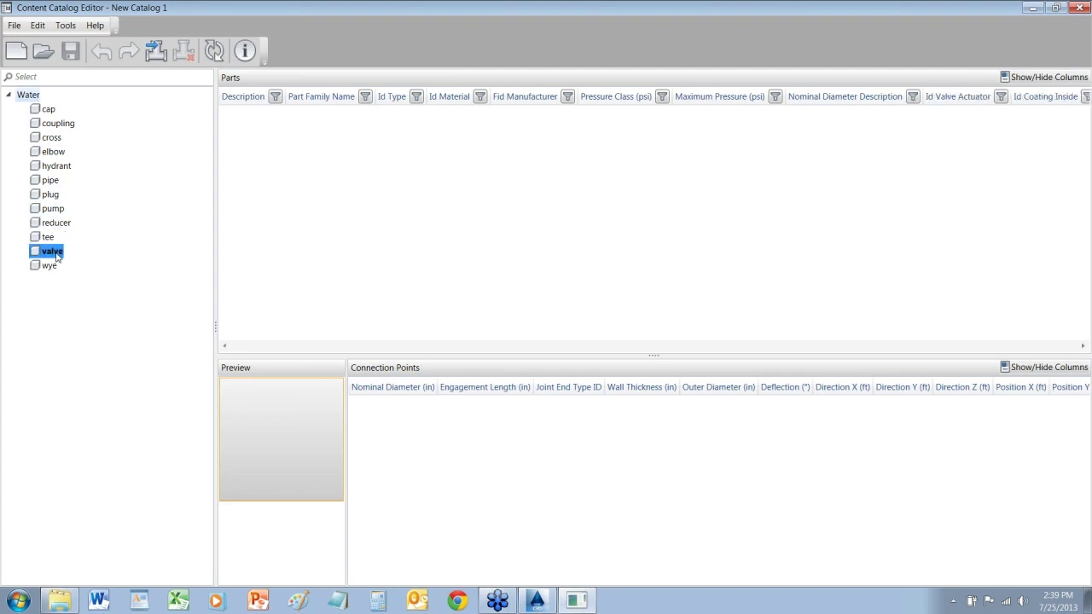
{"action": "left_click", "coordinate": [50, 239]}
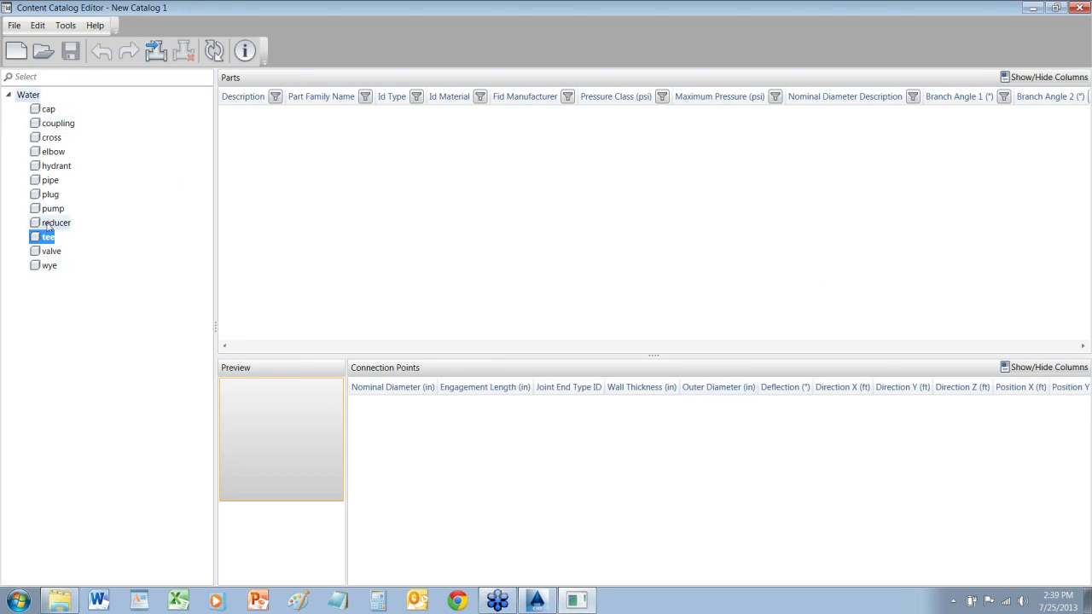
Look over the editor's Tools and Help menus, then close the Content Catalog Editor
{"action": "left_click", "coordinate": [67, 26]}
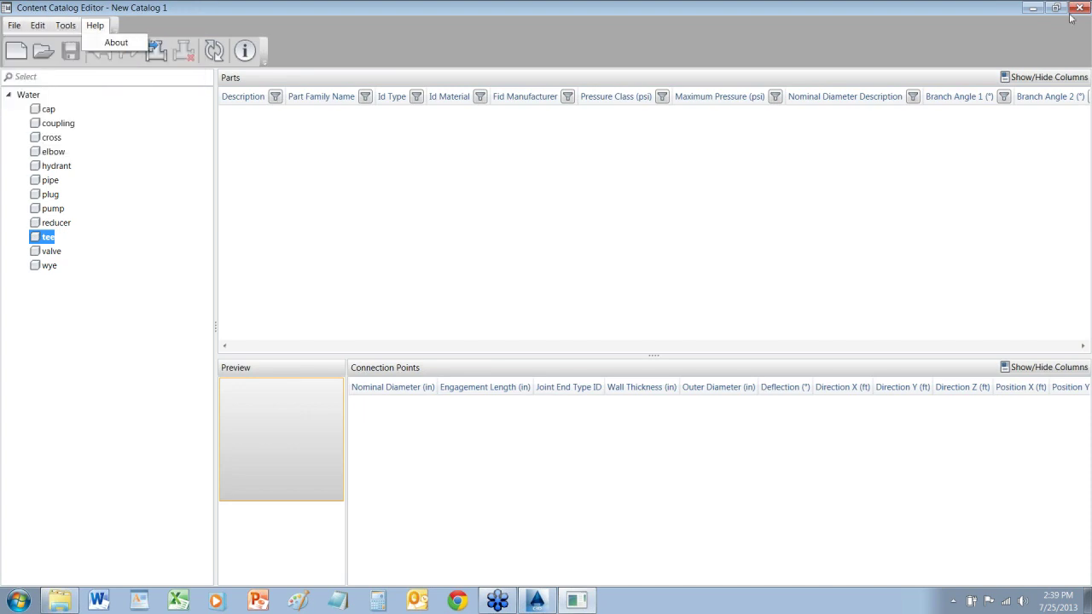
{"action": "key", "text": "Escape"}
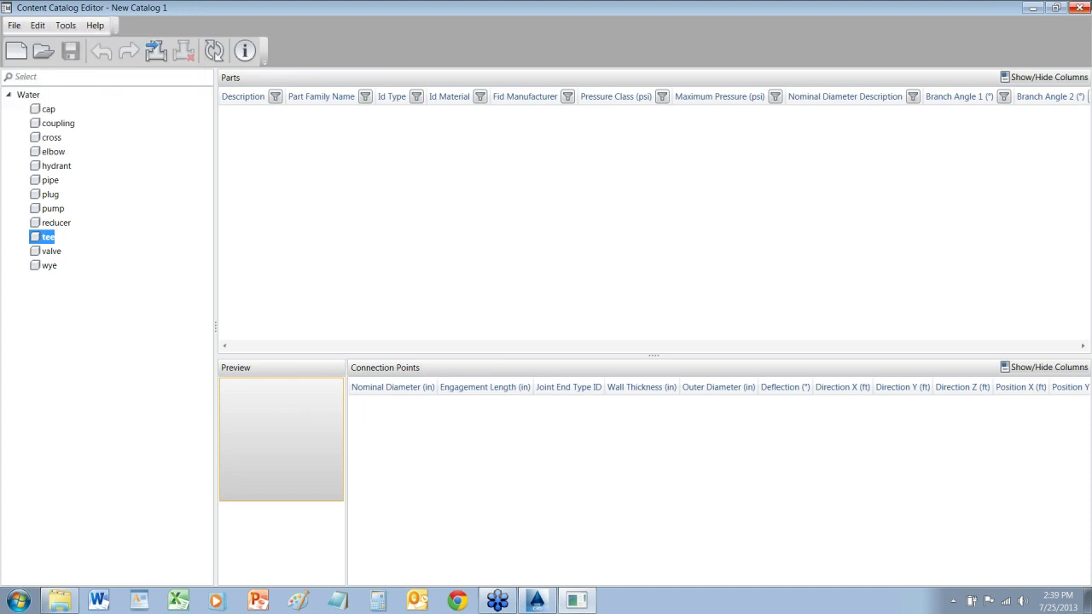
{"action": "left_click", "coordinate": [1082, 8]}
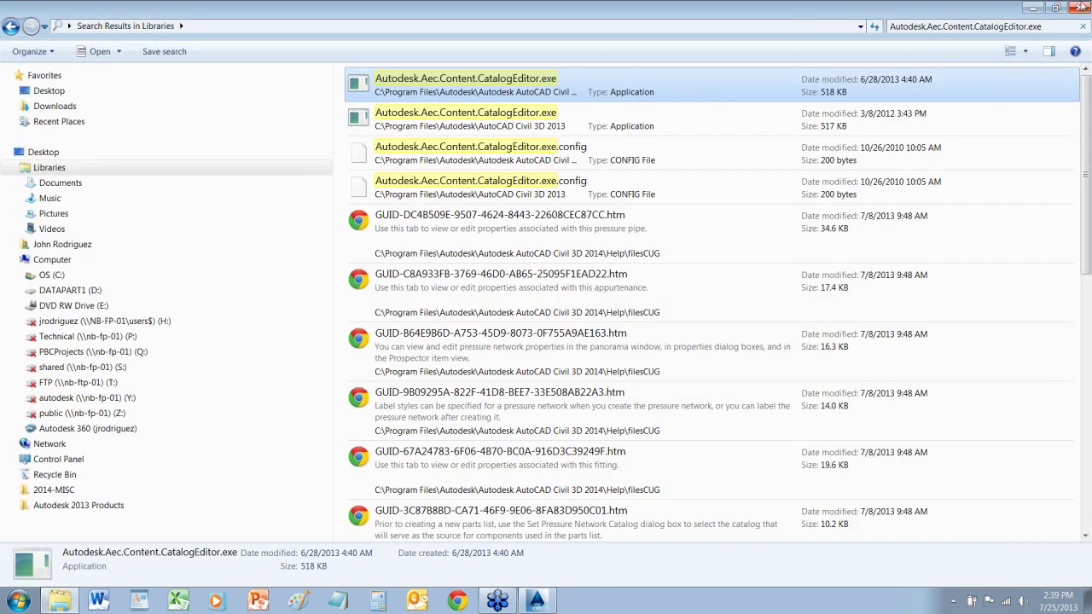
Close Explorer and open 2014 - PRESSURE PIPES - EDITING ENHANCMENTS.dwg via Open > Drawing
{"action": "left_click", "coordinate": [1081, 7]}
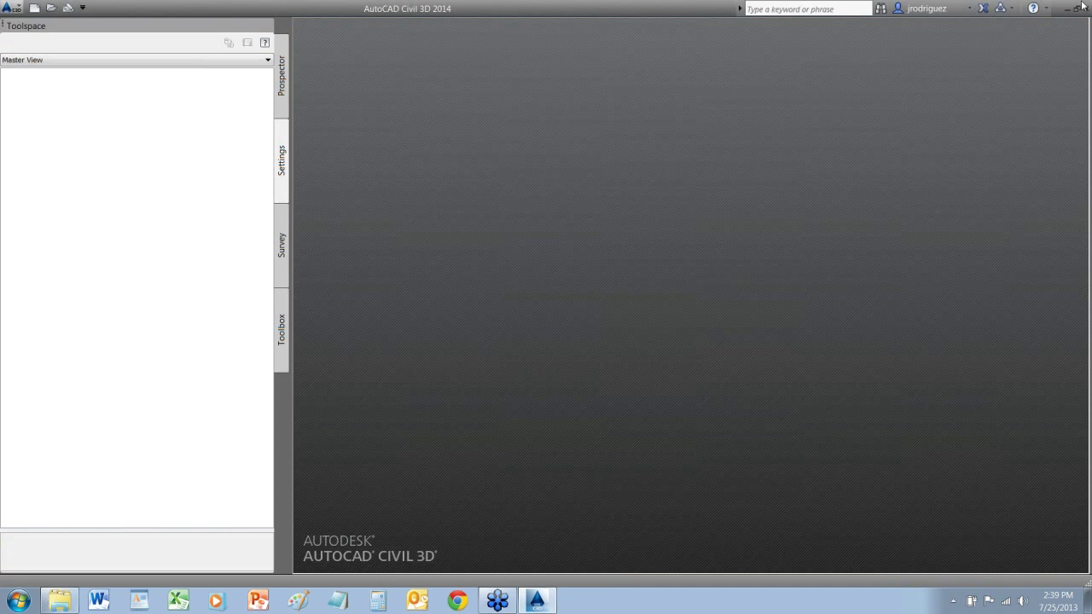
{"action": "left_click", "coordinate": [14, 8]}
{"action": "mouse_move", "coordinate": [41, 120]}
{"action": "left_click", "coordinate": [146, 207]}
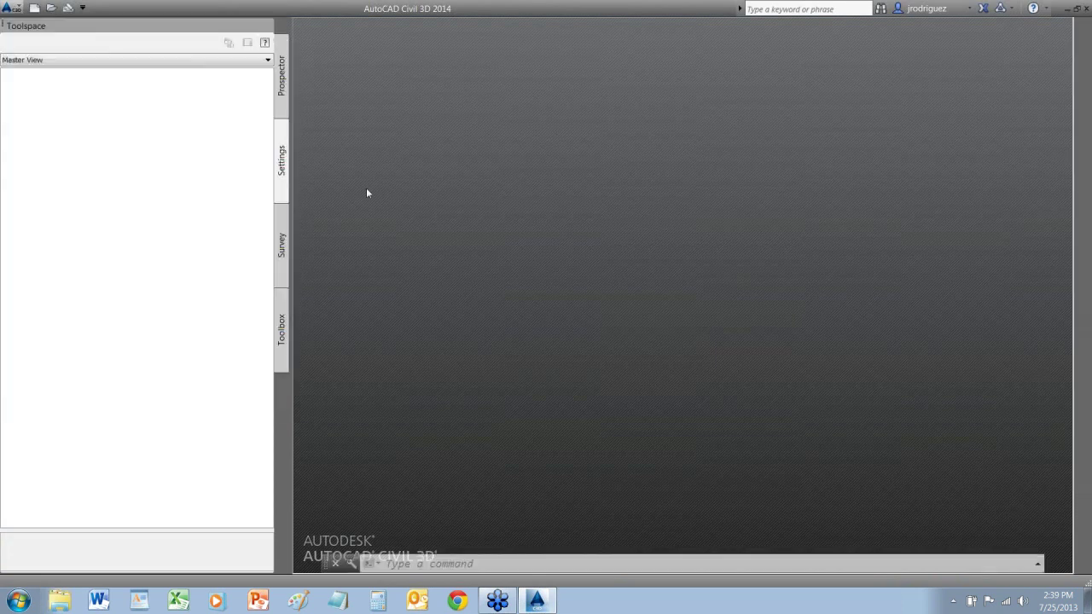
{"action": "scroll", "coordinate": [871, 333], "scroll_direction": "down", "scroll_amount": 3}
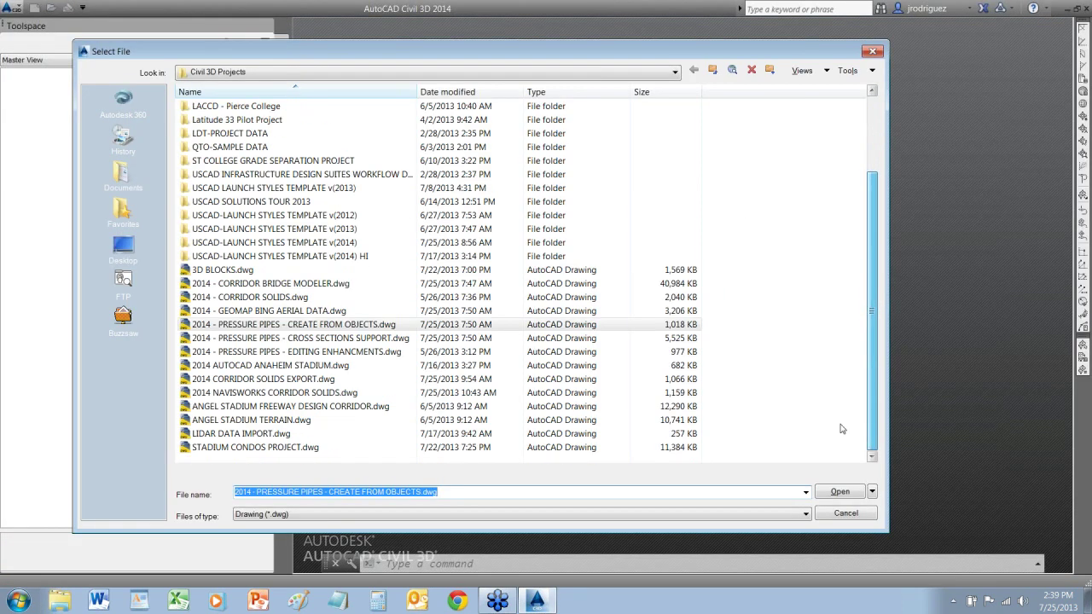
{"action": "double_click", "coordinate": [322, 355]}
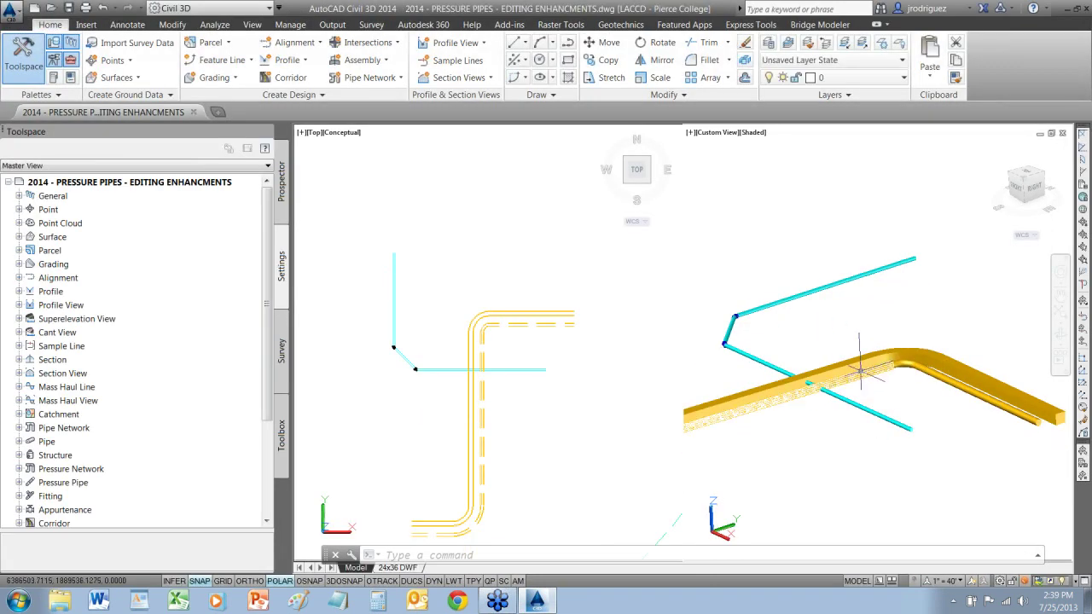
Select the cyan pressure pipe to view its network layout editing options, then cancel the selection
{"action": "left_click", "coordinate": [761, 362]}
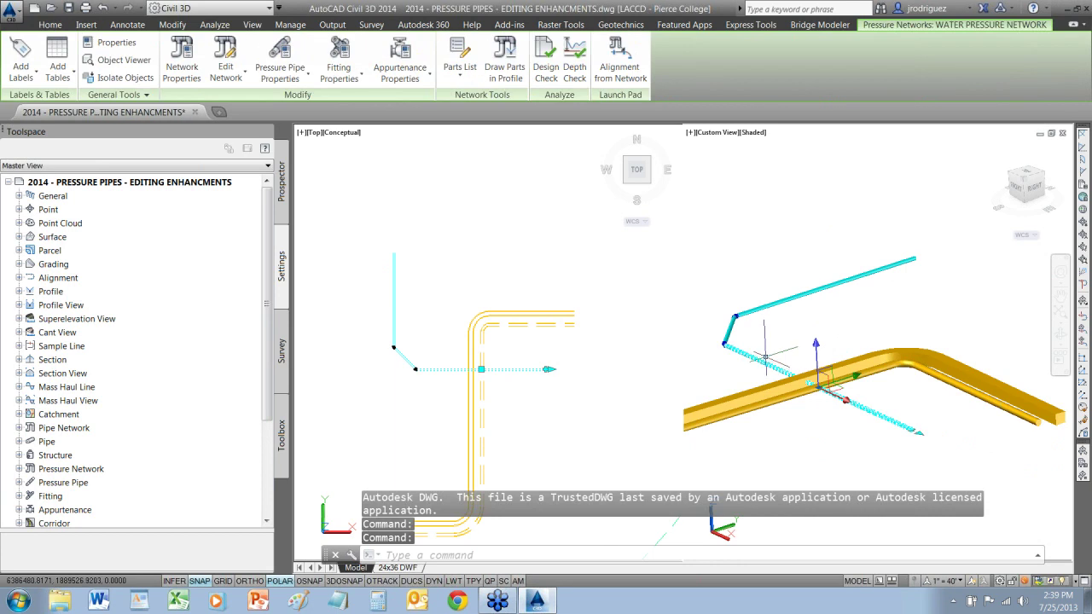
{"action": "left_click", "coordinate": [227, 70]}
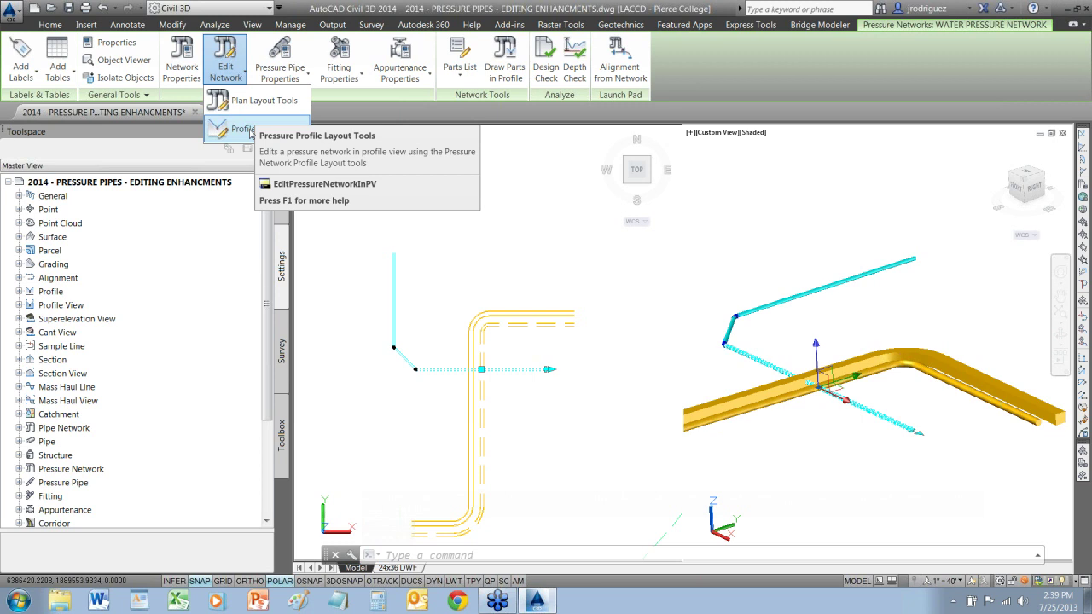
{"action": "key", "text": "Escape"}
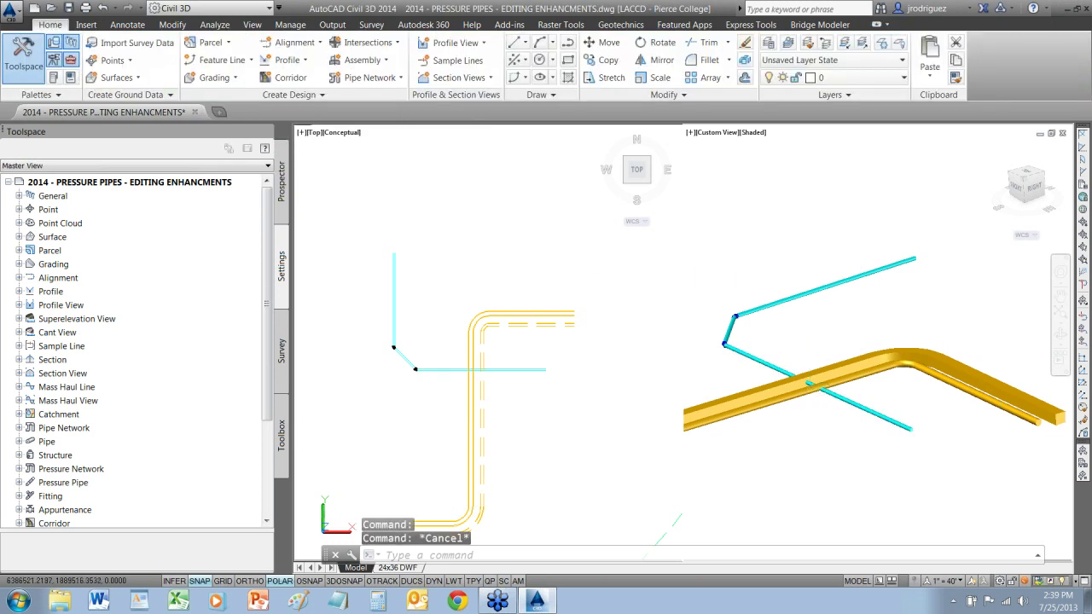
{"action": "scroll", "coordinate": [747, 339], "scroll_direction": "up", "scroll_amount": 8}
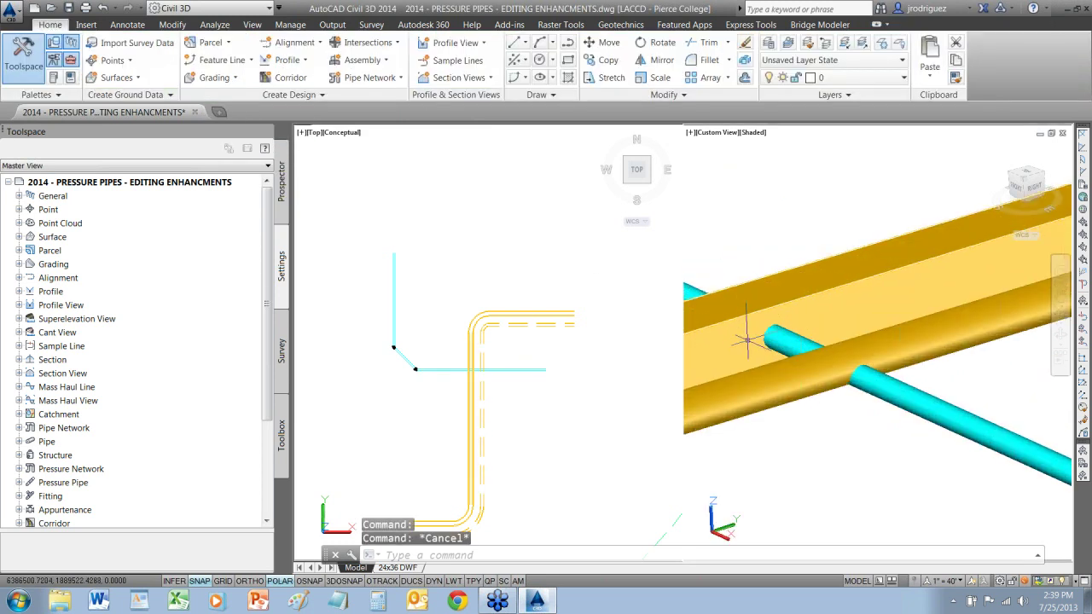
{"action": "scroll", "coordinate": [747, 340], "scroll_direction": "down", "scroll_amount": 3}
Crossing-select the gold and cyan pipes and show them in the Object Viewer
{"action": "left_click", "coordinate": [862, 375]}
{"action": "left_click", "coordinate": [733, 255]}
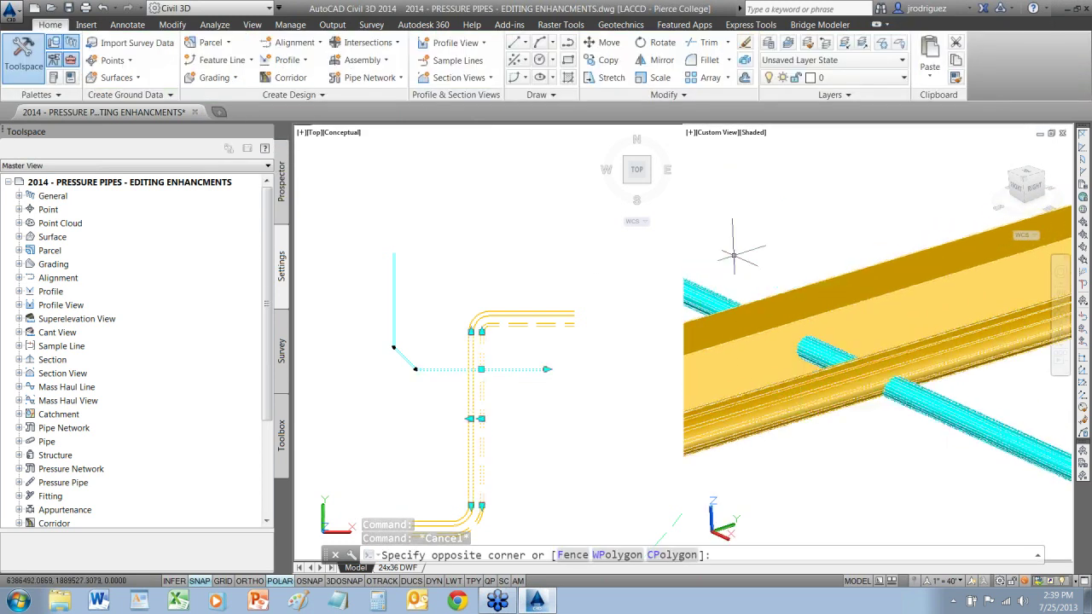
{"action": "right_click", "coordinate": [754, 249]}
{"action": "left_click", "coordinate": [787, 385]}
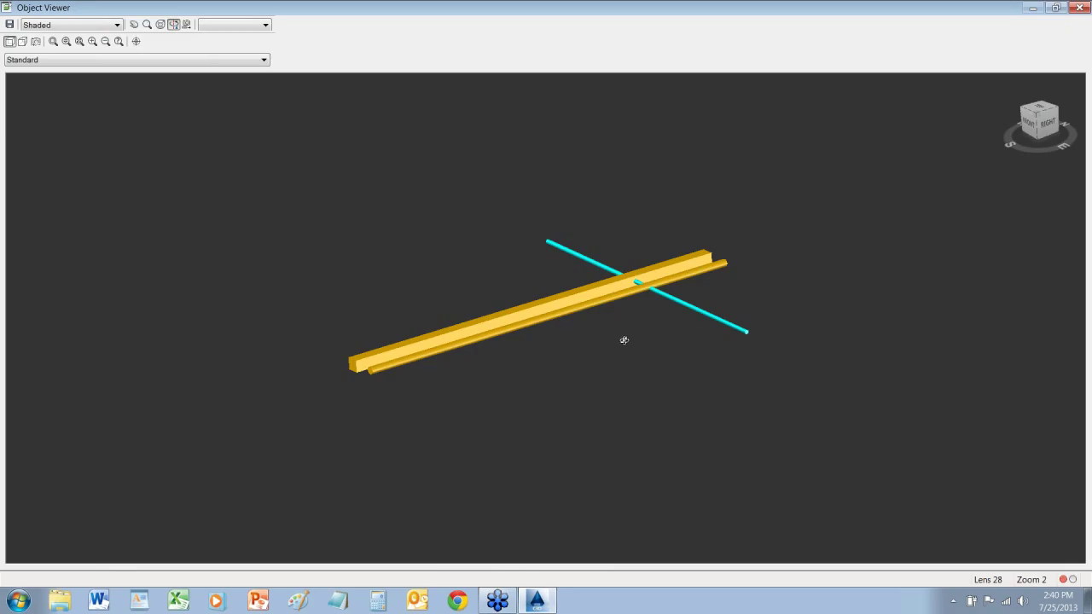
Orbit and zoom around the gold-and-cyan pipe crossing in the Object Viewer, then close it
{"action": "scroll", "coordinate": [623, 341], "scroll_direction": "up", "scroll_amount": 5}
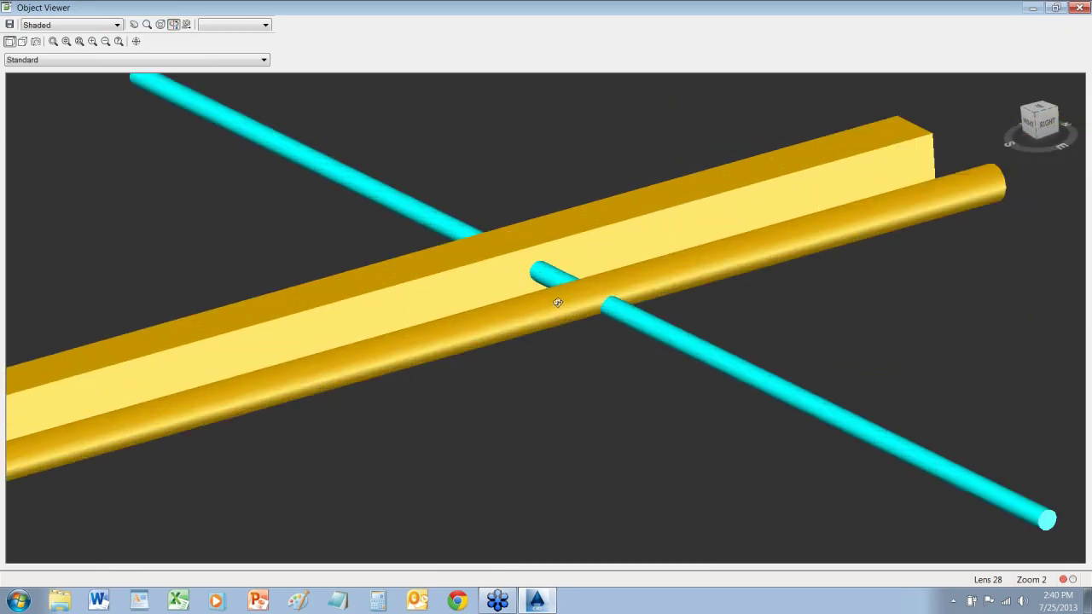
{"action": "scroll", "coordinate": [563, 305], "scroll_direction": "up", "scroll_amount": 2}
{"action": "scroll", "coordinate": [602, 310], "scroll_direction": "down", "scroll_amount": 2}
{"action": "scroll", "coordinate": [602, 227], "scroll_direction": "down", "scroll_amount": 2}
{"action": "scroll", "coordinate": [640, 242], "scroll_direction": "up", "scroll_amount": 2}
{"action": "mouse_move", "coordinate": [604, 286]}
{"action": "left_mouse_down"}
{"action": "mouse_move", "coordinate": [640, 285]}
{"action": "mouse_move", "coordinate": [585, 290]}
{"action": "mouse_move", "coordinate": [755, 292]}
{"action": "left_mouse_up"}
{"action": "scroll", "coordinate": [755, 261], "scroll_direction": "up", "scroll_amount": 3}
{"action": "scroll", "coordinate": [754, 260], "scroll_direction": "down", "scroll_amount": 3}
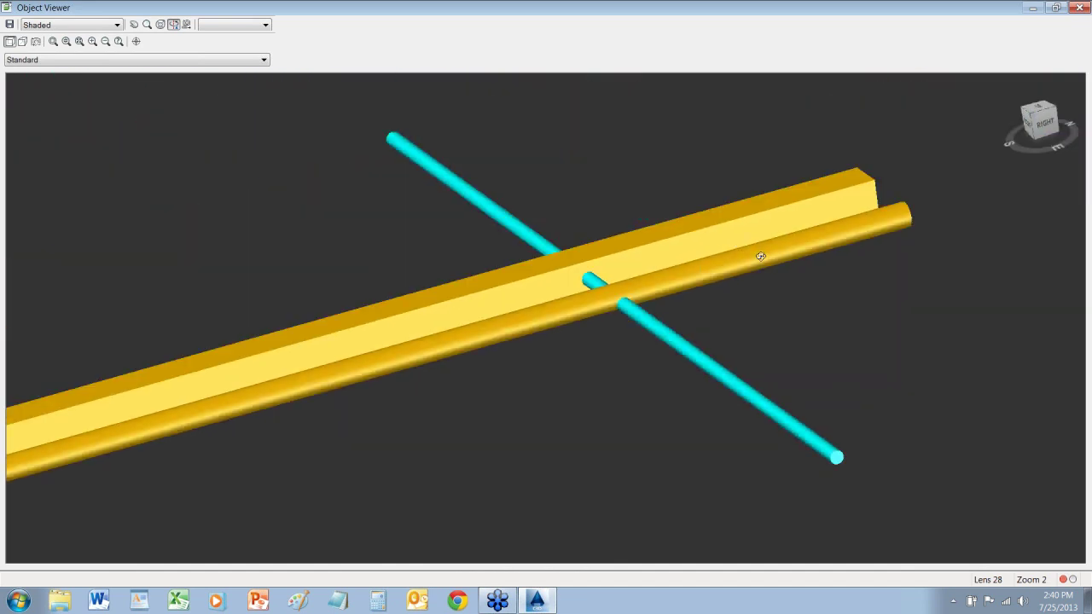
{"action": "left_click_drag", "start_coordinate": [755, 252], "coordinate": [703, 267]}
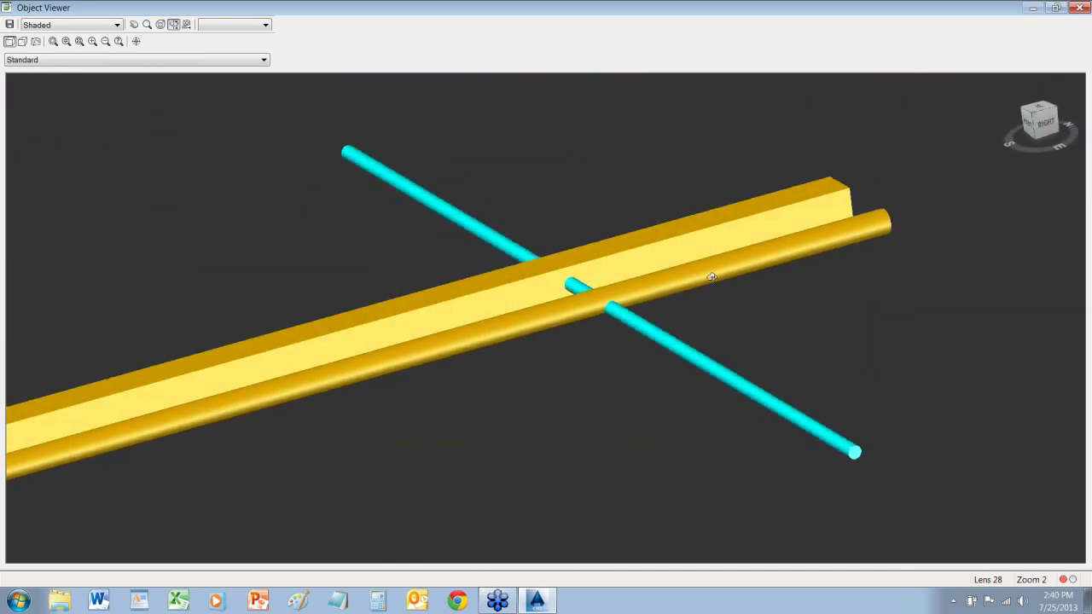
{"action": "key", "text": "Escape"}
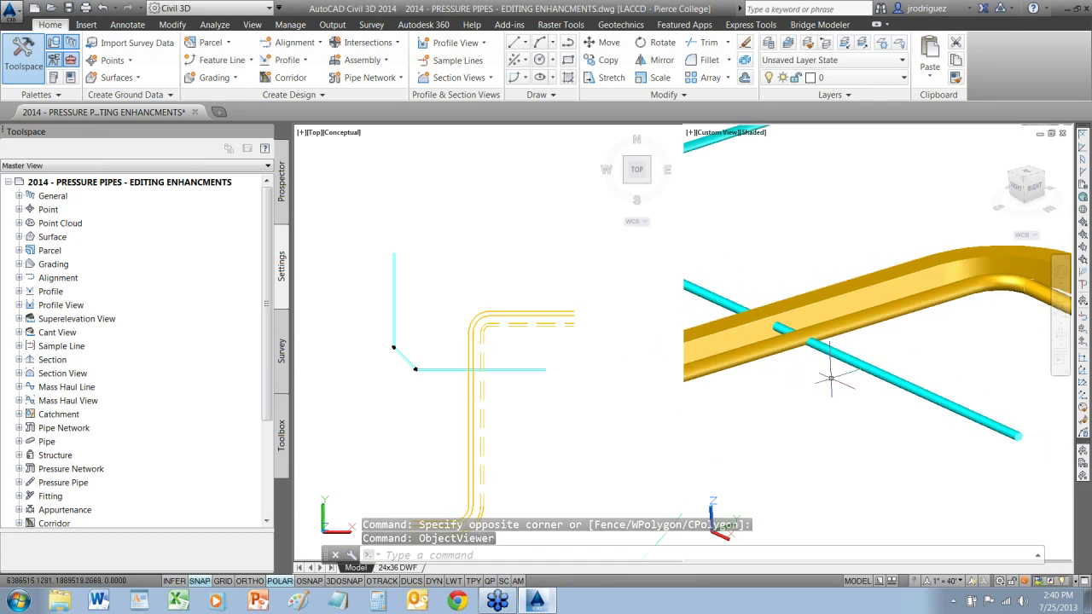
Stretch the cyan water pipe's end grip back short of the gold utility, then reselect it in 3D
{"action": "left_click", "coordinate": [547, 372]}
{"action": "left_click", "coordinate": [537, 365]}
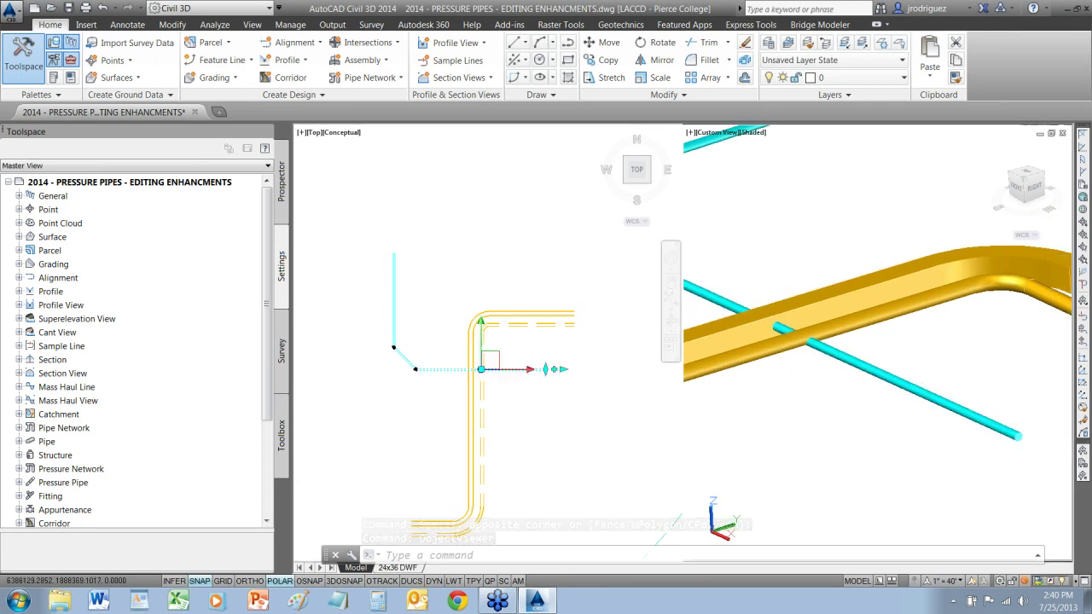
{"action": "scroll", "coordinate": [582, 374], "scroll_direction": "up", "scroll_amount": 3}
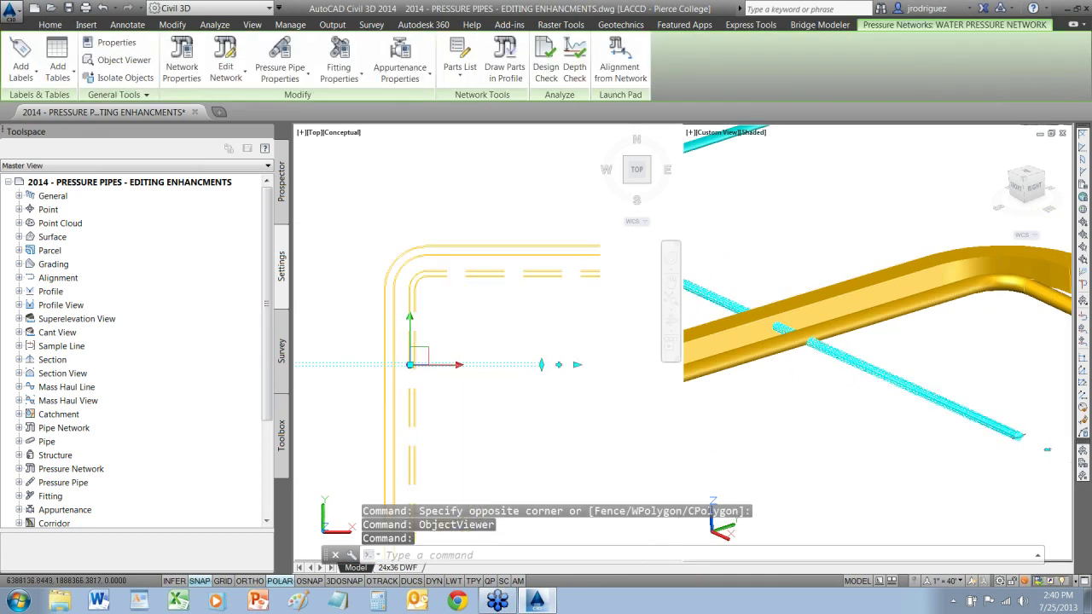
{"action": "left_click", "coordinate": [586, 361]}
{"action": "scroll", "coordinate": [512, 375], "scroll_direction": "down", "scroll_amount": 3}
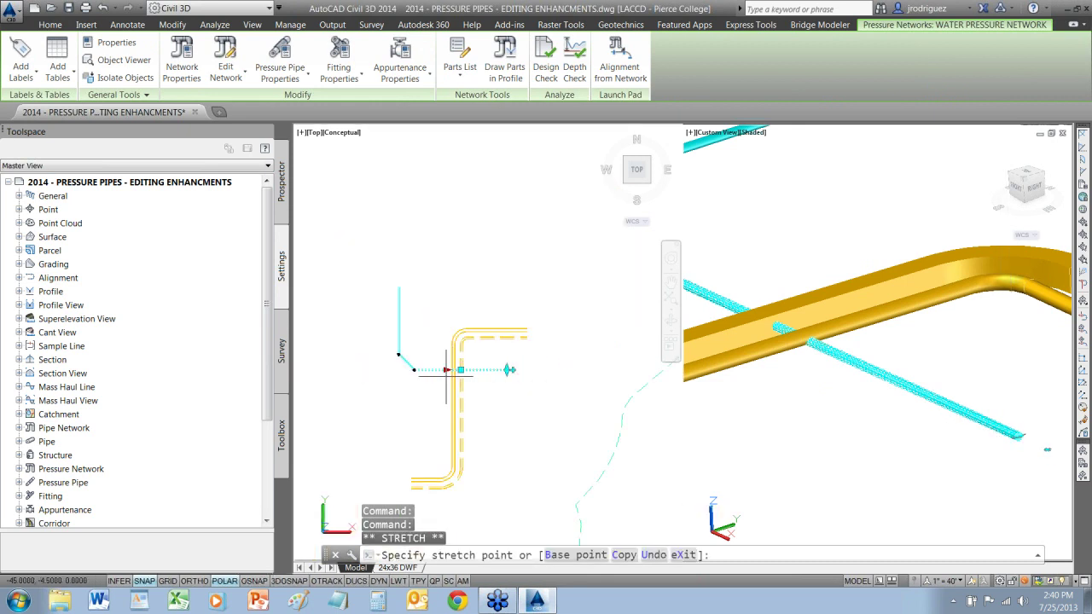
{"action": "key", "text": "Escape"}
{"action": "key", "text": "Escape"}
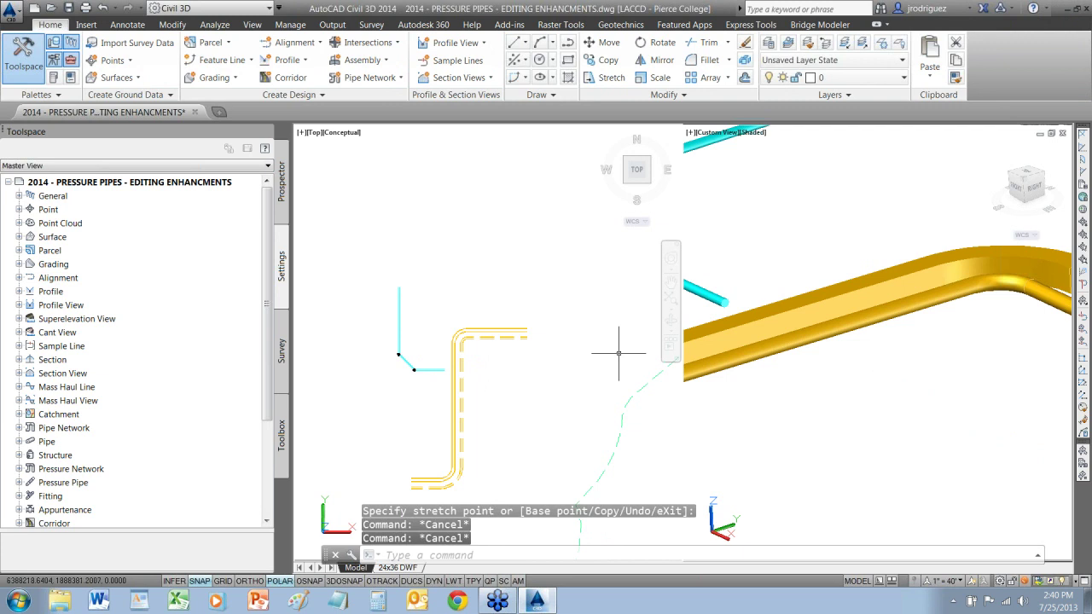
{"action": "scroll", "coordinate": [751, 291], "scroll_direction": "up", "scroll_amount": 5}
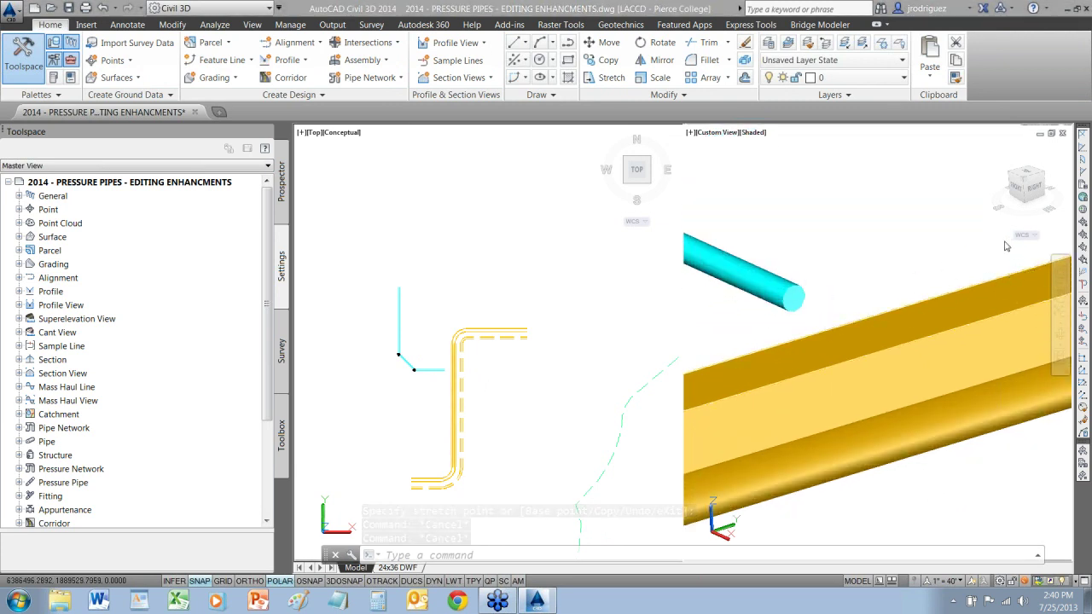
{"action": "left_click", "coordinate": [794, 296]}
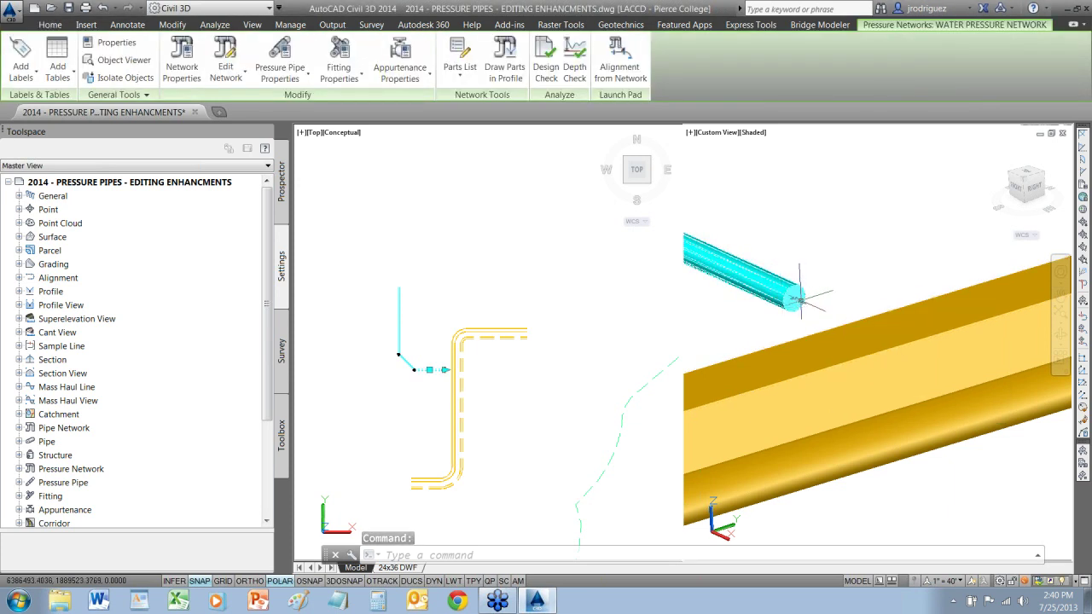
{"action": "scroll", "coordinate": [794, 298], "scroll_direction": "up", "scroll_amount": 4}
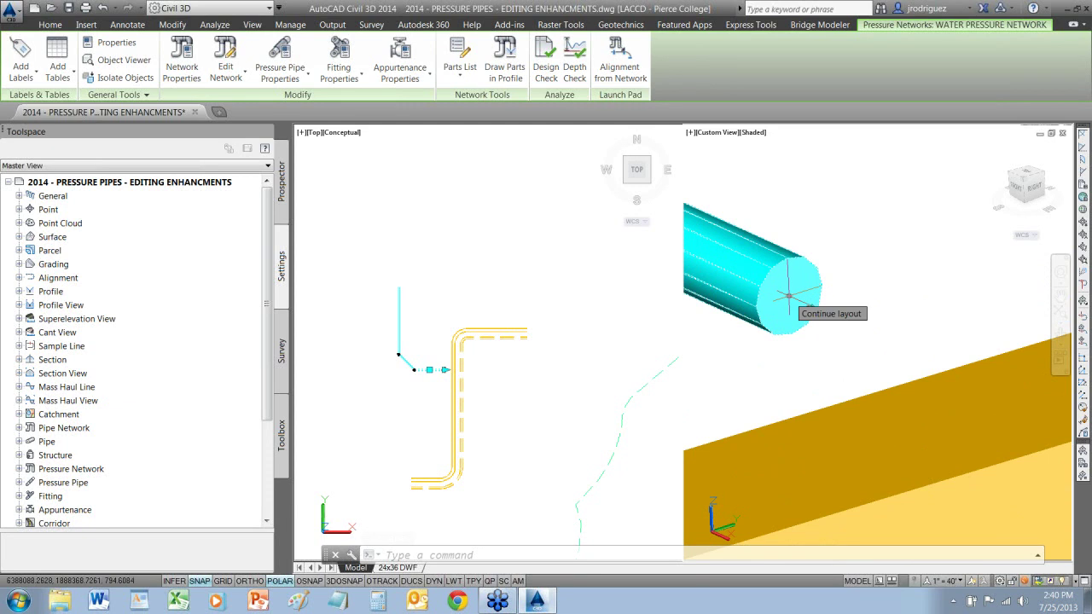
Resume laying out the cyan pipe from its end grip with Pipes & Bends, picking the first points
{"action": "left_click", "coordinate": [788, 296]}
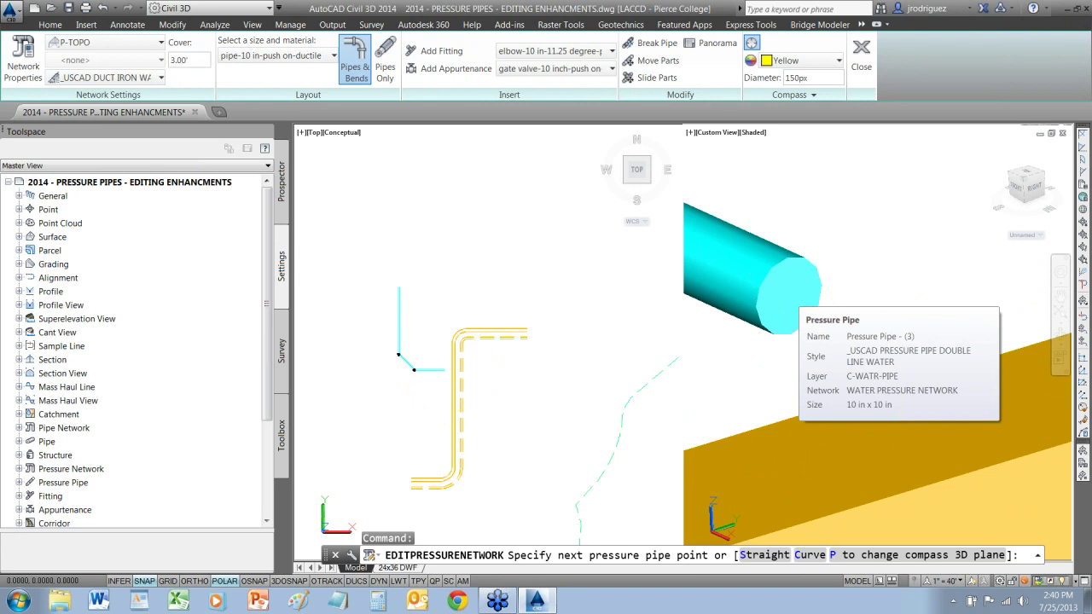
{"action": "left_click", "coordinate": [790, 293]}
{"action": "left_click", "coordinate": [787, 298]}
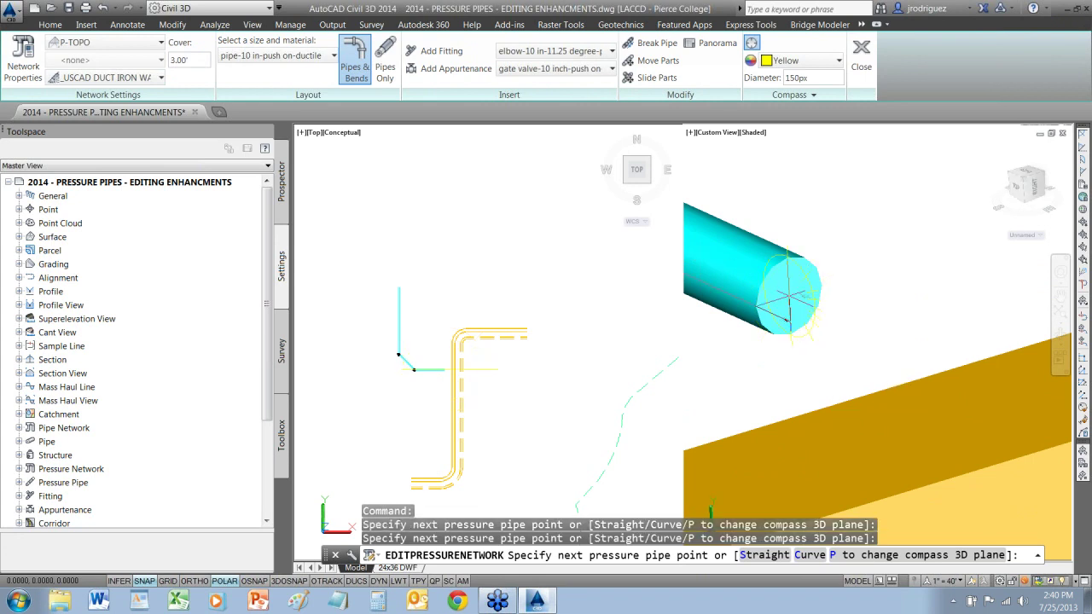
{"action": "scroll", "coordinate": [789, 300], "scroll_direction": "down", "scroll_amount": 3}
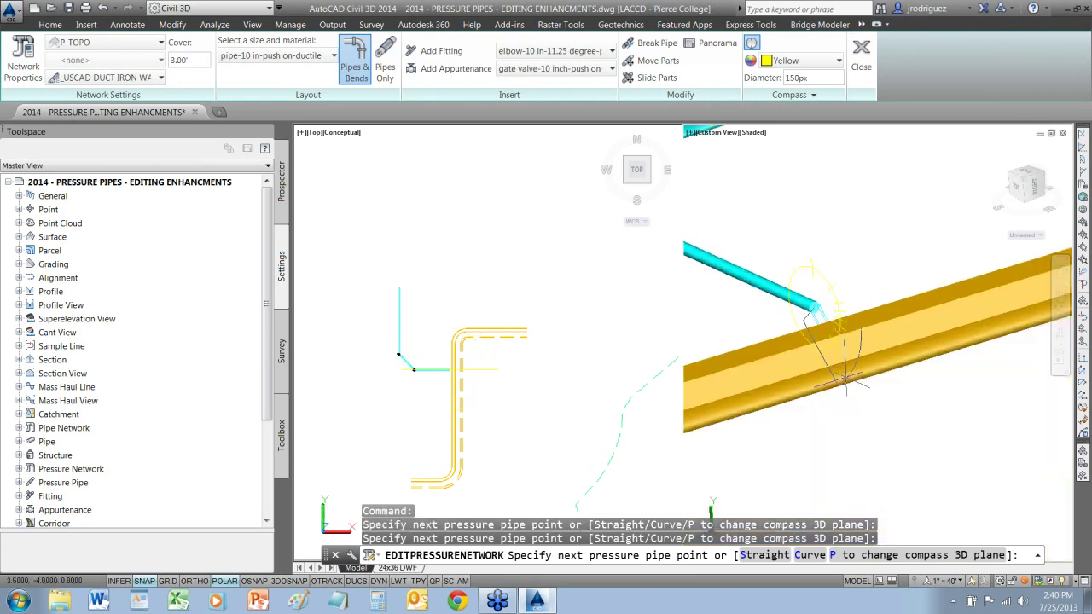
Add bends that dip the pipe beneath the gold utility and rise back up
{"action": "left_click", "coordinate": [844, 375]}
{"action": "left_click", "coordinate": [908, 394]}
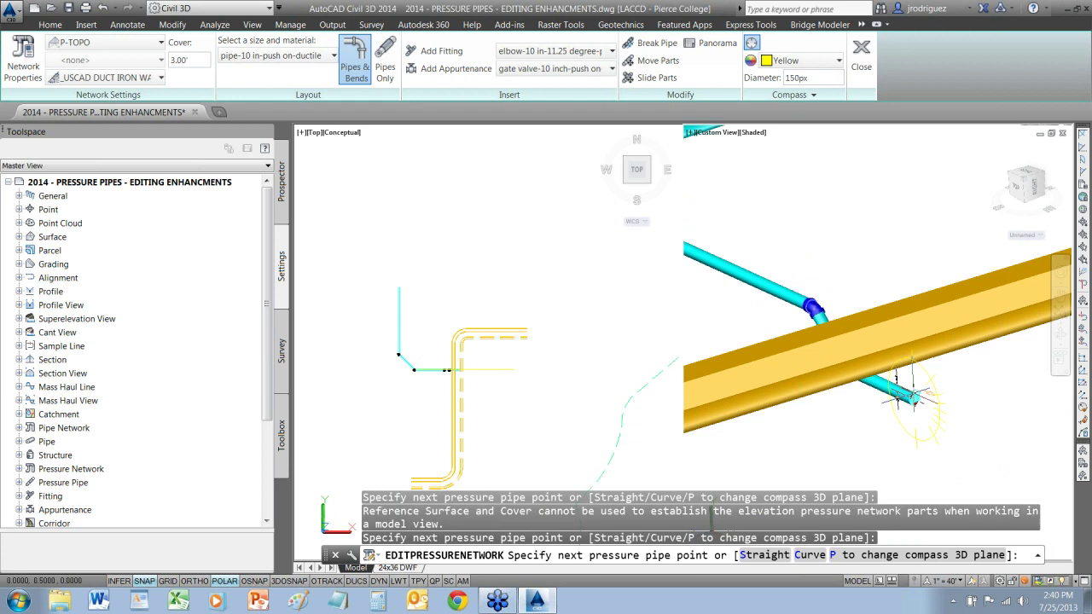
{"action": "left_click", "coordinate": [957, 350]}
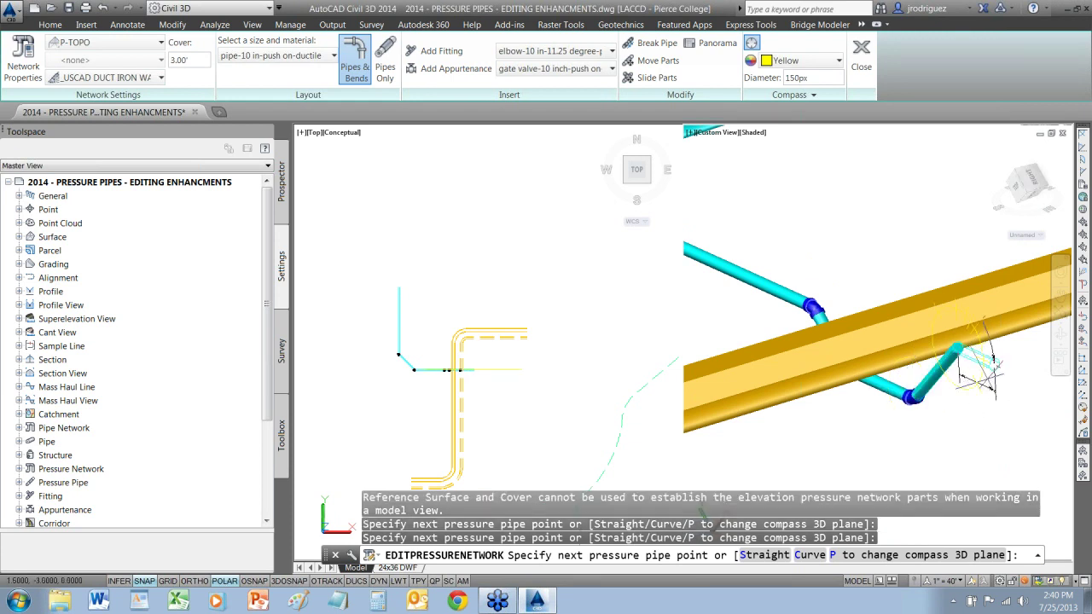
{"action": "middle_click_drag", "start_coordinate": [981, 366], "coordinate": [806, 288]}
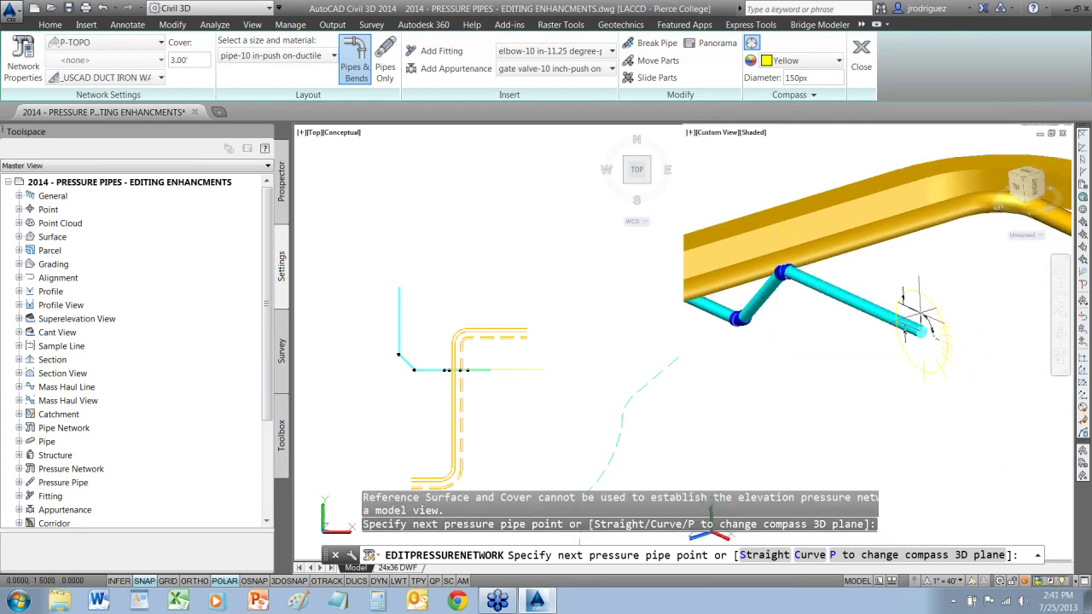
{"action": "left_click", "coordinate": [914, 309]}
{"action": "key", "text": "Escape"}
{"action": "middle_click_drag", "start_coordinate": [913, 309], "coordinate": [872, 379], "text": "shift"}
{"action": "key", "text": "Escape"}
{"action": "left_click", "coordinate": [952, 355]}
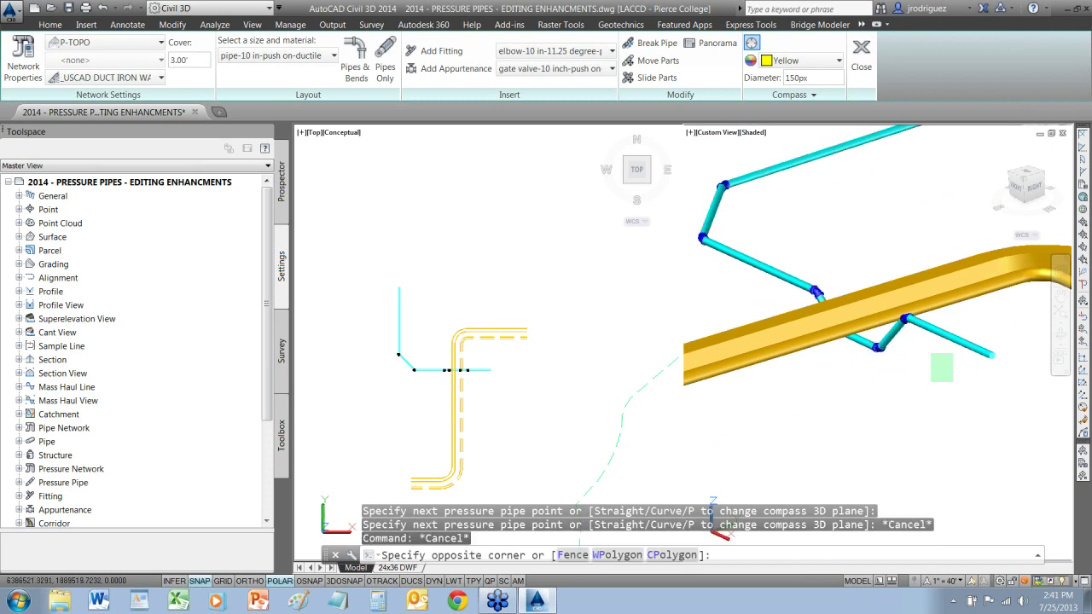
{"action": "left_click", "coordinate": [772, 248]}
{"action": "right_click", "coordinate": [770, 247]}
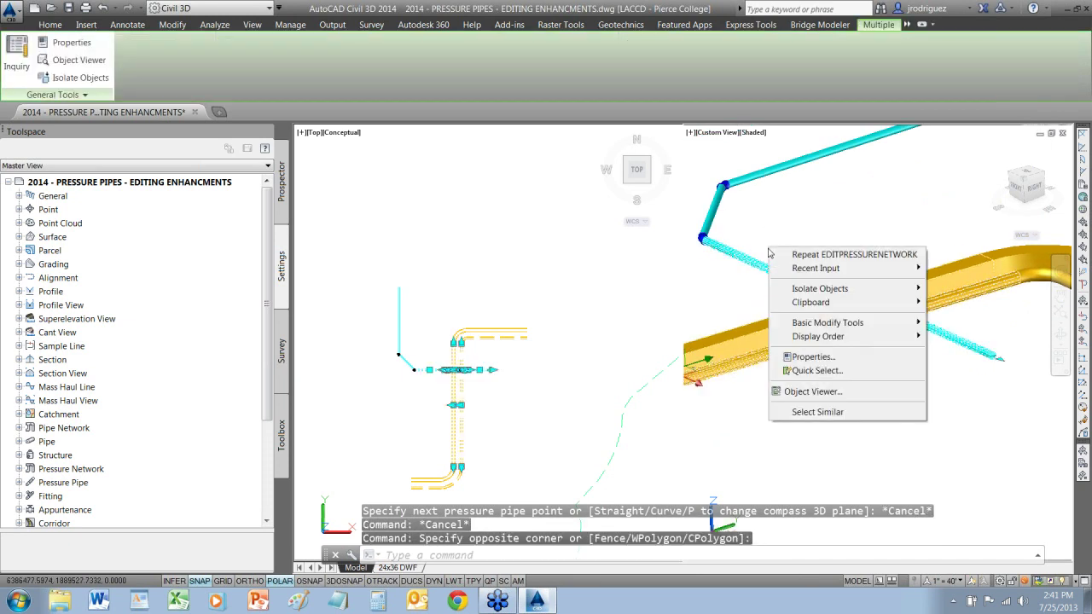
{"action": "left_click", "coordinate": [812, 391]}
{"action": "left_click_drag", "start_coordinate": [702, 302], "coordinate": [551, 280]}
{"action": "scroll", "coordinate": [588, 255], "scroll_direction": "up", "scroll_amount": 10}
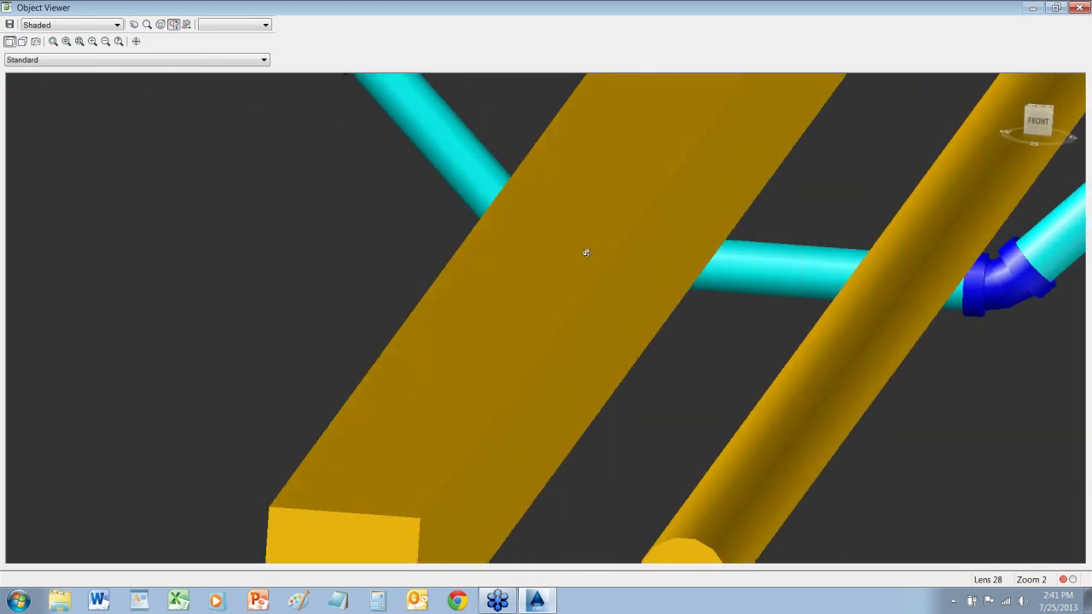
{"action": "scroll", "coordinate": [586, 252], "scroll_direction": "down", "scroll_amount": 10}
{"action": "left_click_drag", "start_coordinate": [640, 239], "coordinate": [438, 174]}
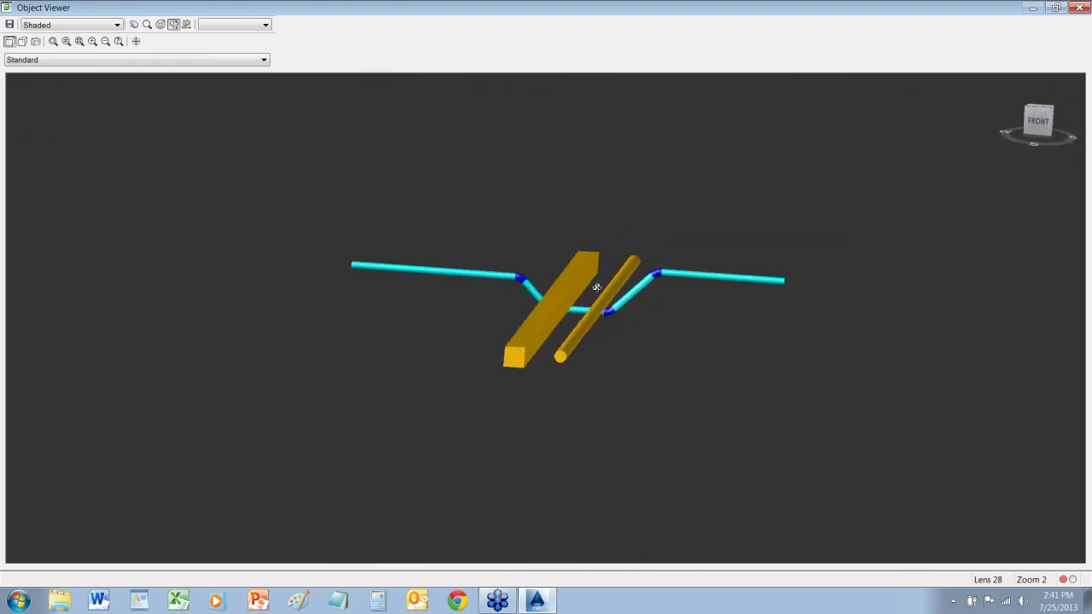
{"action": "scroll", "coordinate": [597, 288], "scroll_direction": "up", "scroll_amount": 6}
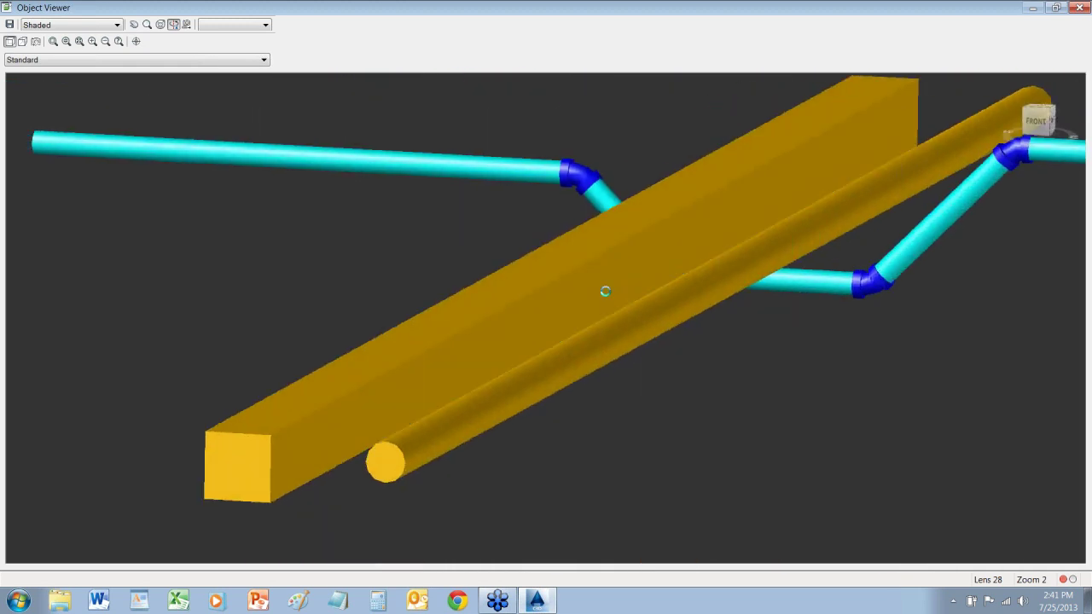
{"action": "left_click_drag", "start_coordinate": [605, 291], "coordinate": [658, 348]}
{"action": "scroll", "coordinate": [699, 299], "scroll_direction": "down", "scroll_amount": 5}
{"action": "scroll", "coordinate": [658, 349], "scroll_direction": "up", "scroll_amount": 6}
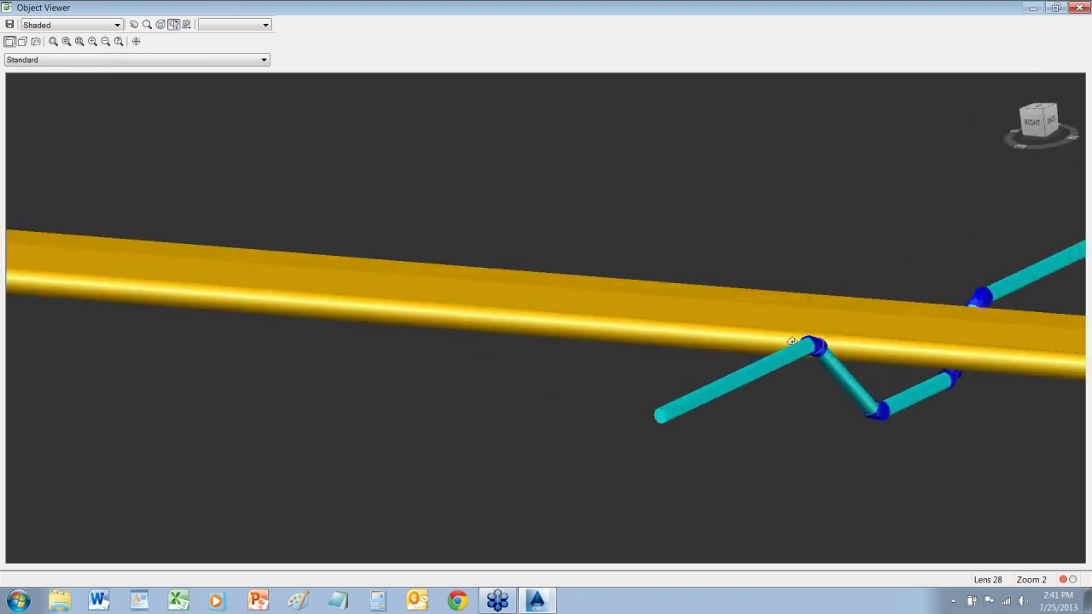
{"action": "left_click_drag", "start_coordinate": [791, 342], "coordinate": [814, 363]}
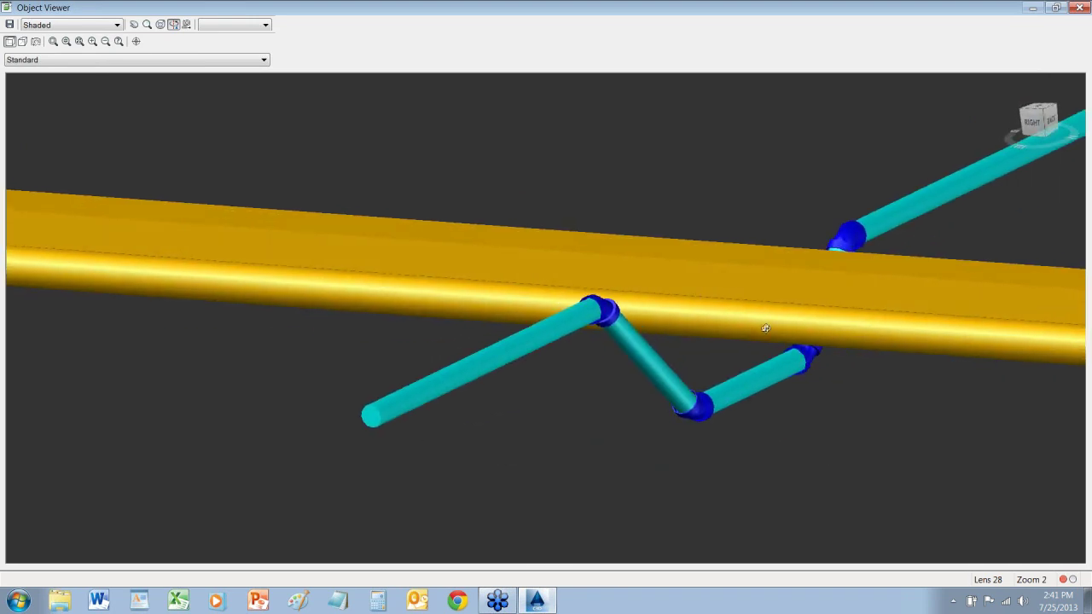
{"action": "left_click_drag", "start_coordinate": [765, 328], "coordinate": [788, 333]}
{"action": "left_click_drag", "start_coordinate": [756, 293], "coordinate": [607, 286]}
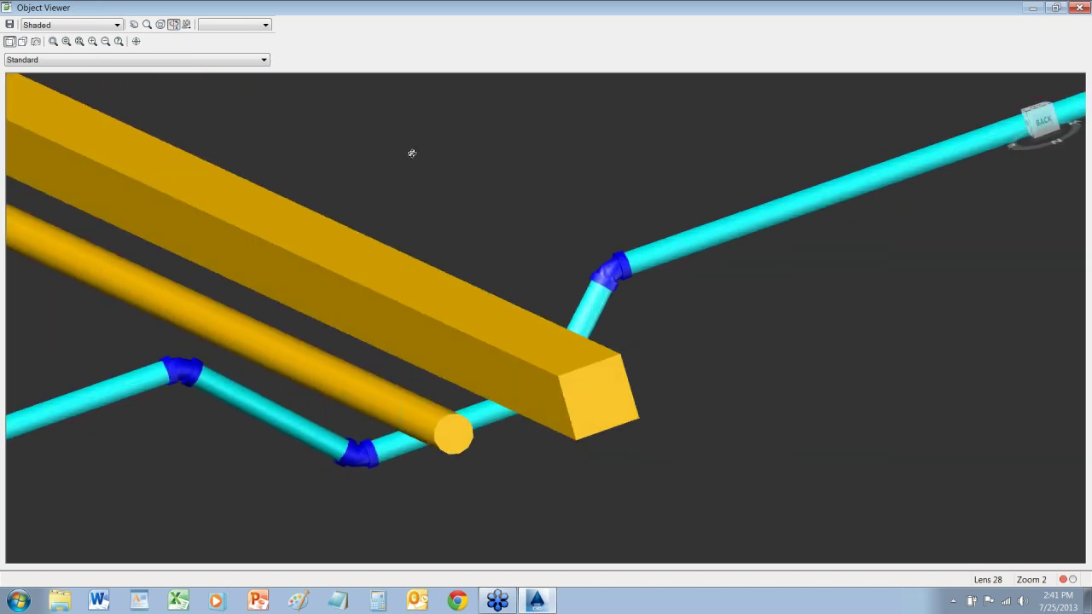
{"action": "left_click", "coordinate": [1079, 9]}
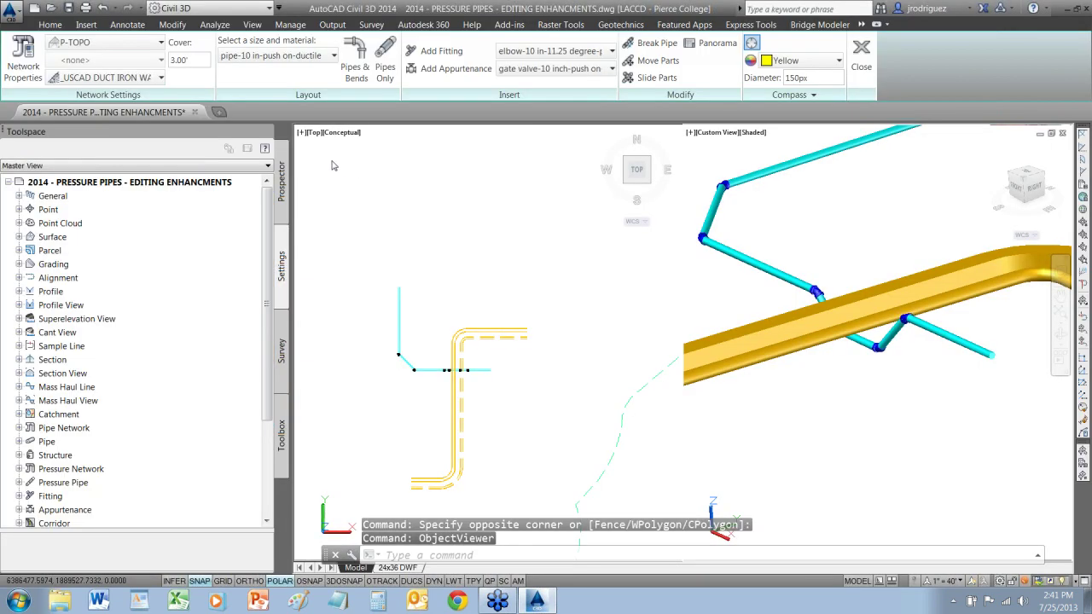
Bring the rerouted pipe run into view and select Pressure Networks under Prospector's data shortcuts
{"action": "left_click", "coordinate": [541, 199]}
{"action": "scroll", "coordinate": [433, 344], "scroll_direction": "up", "scroll_amount": 2}
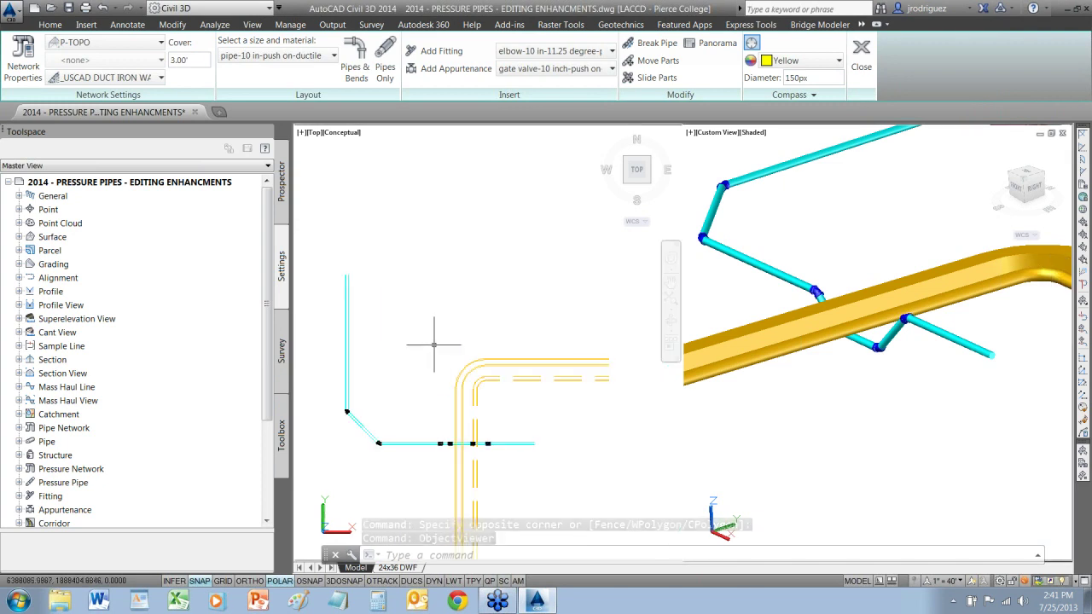
{"action": "scroll", "coordinate": [446, 472], "scroll_direction": "up", "scroll_amount": 1}
{"action": "middle_click_drag", "start_coordinate": [446, 472], "coordinate": [446, 312]}
{"action": "scroll", "coordinate": [538, 318], "scroll_direction": "up", "scroll_amount": 1}
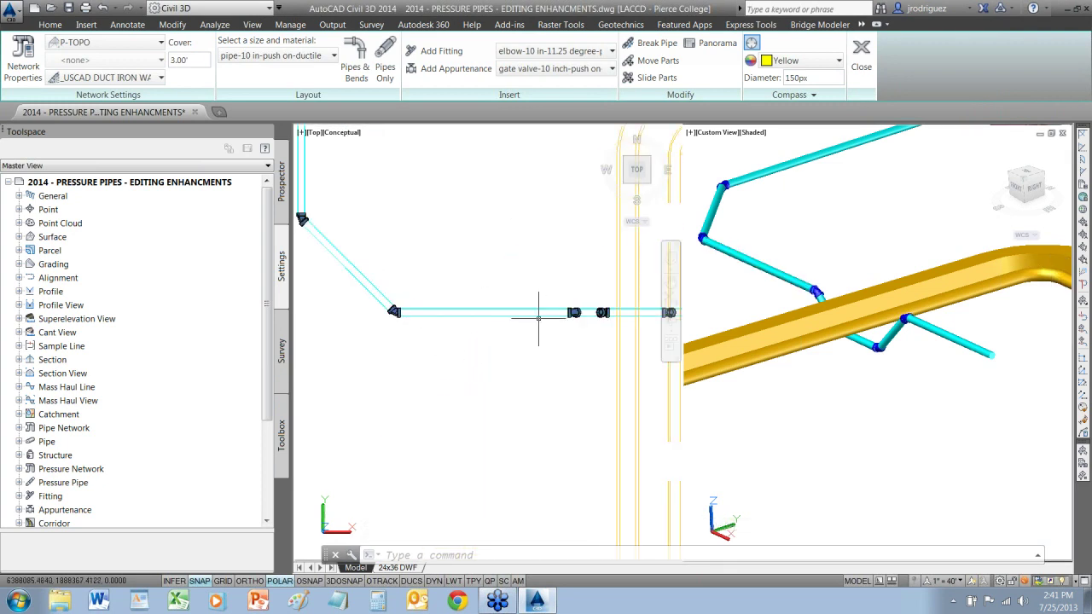
{"action": "left_click", "coordinate": [281, 197]}
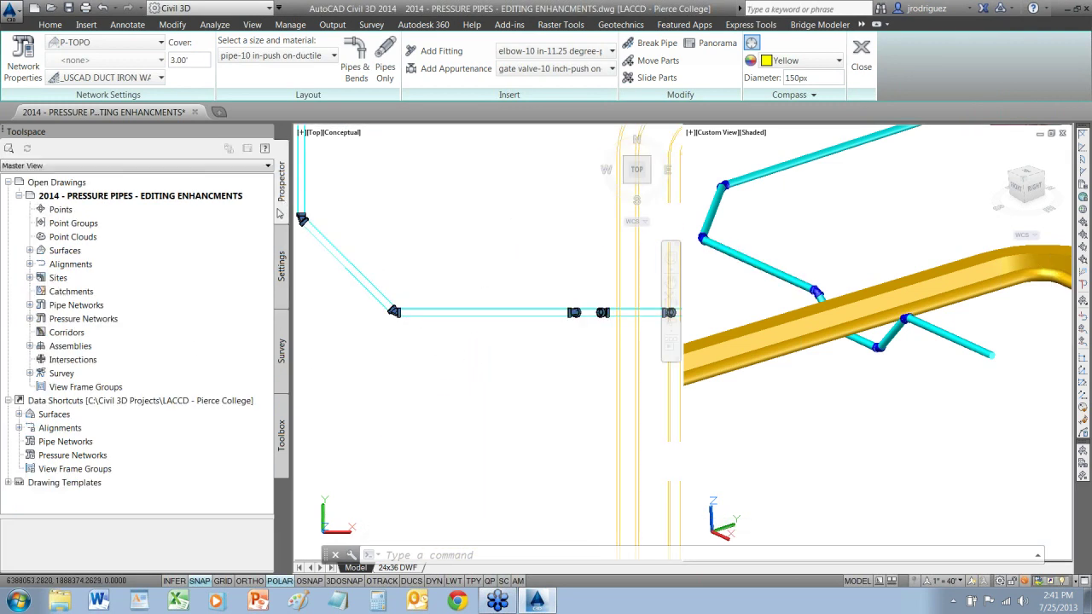
{"action": "left_click", "coordinate": [50, 456]}
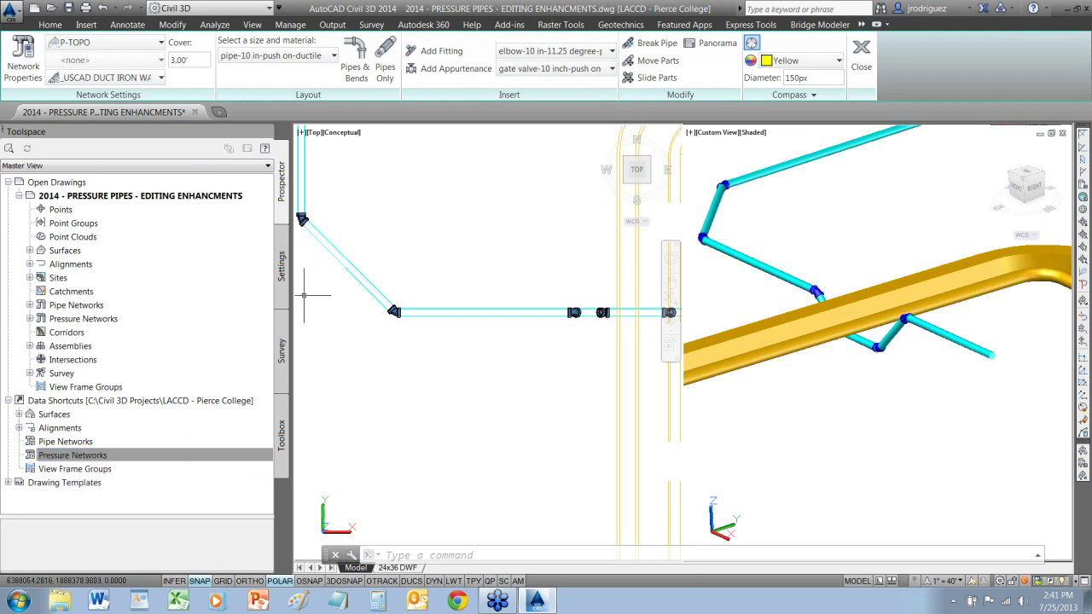
In Settings, expand Pipe > Table Styles to show Basic and Name Size Length Slope Material
{"action": "left_click", "coordinate": [284, 272]}
{"action": "scroll", "coordinate": [84, 316], "scroll_direction": "down", "scroll_amount": 3}
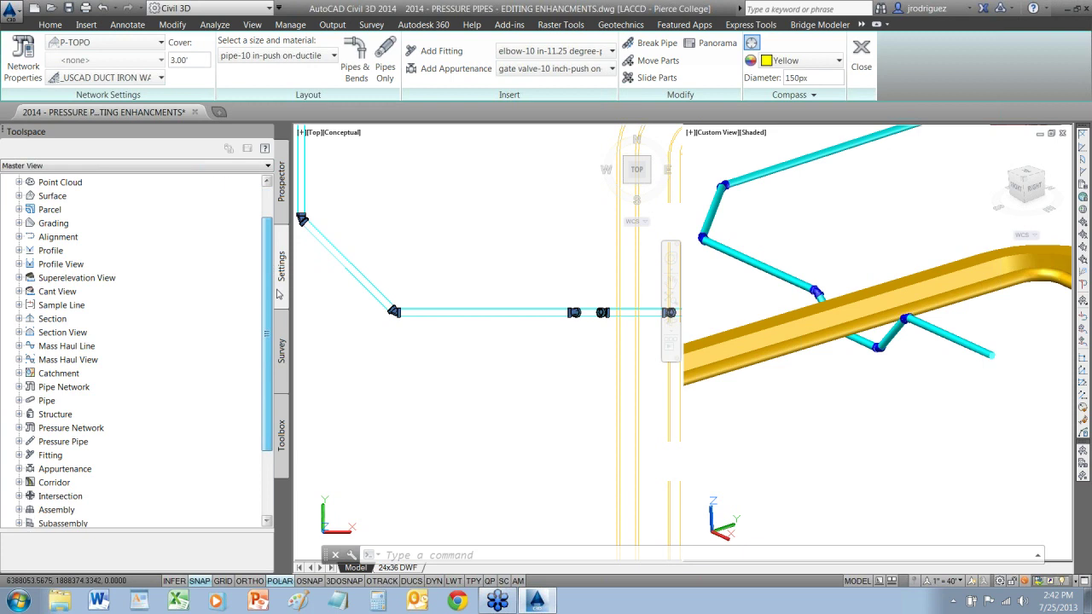
{"action": "left_click", "coordinate": [18, 319]}
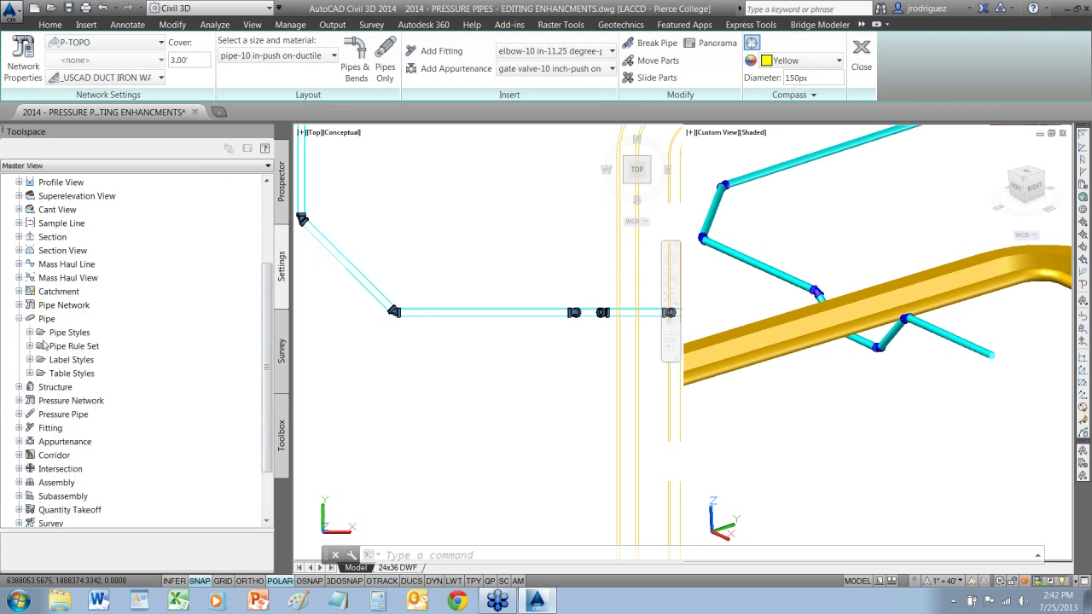
{"action": "left_click", "coordinate": [29, 360]}
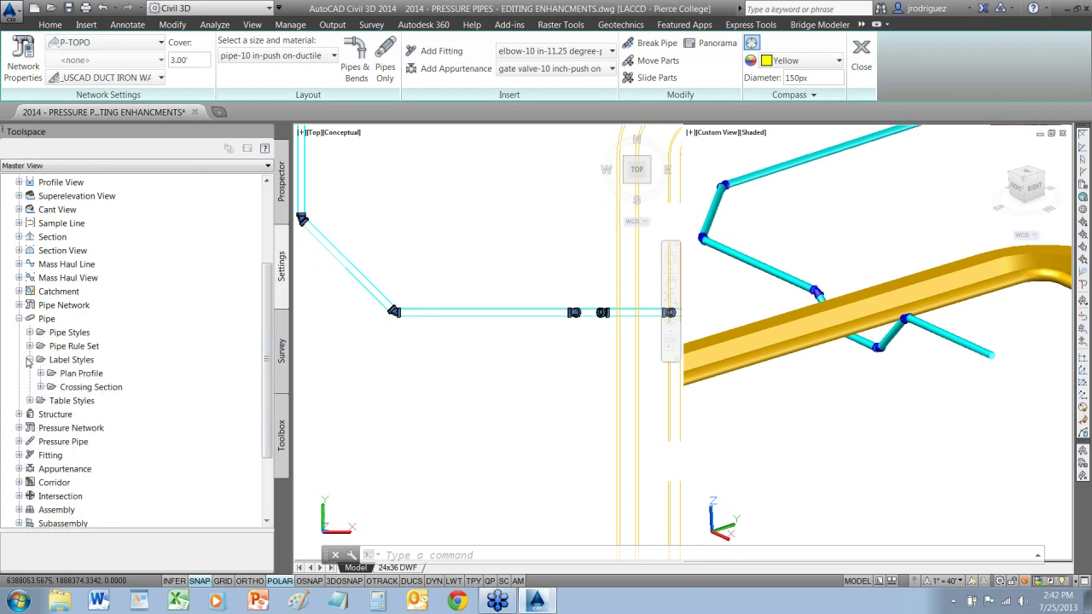
{"action": "left_click", "coordinate": [29, 360]}
{"action": "left_click", "coordinate": [30, 373]}
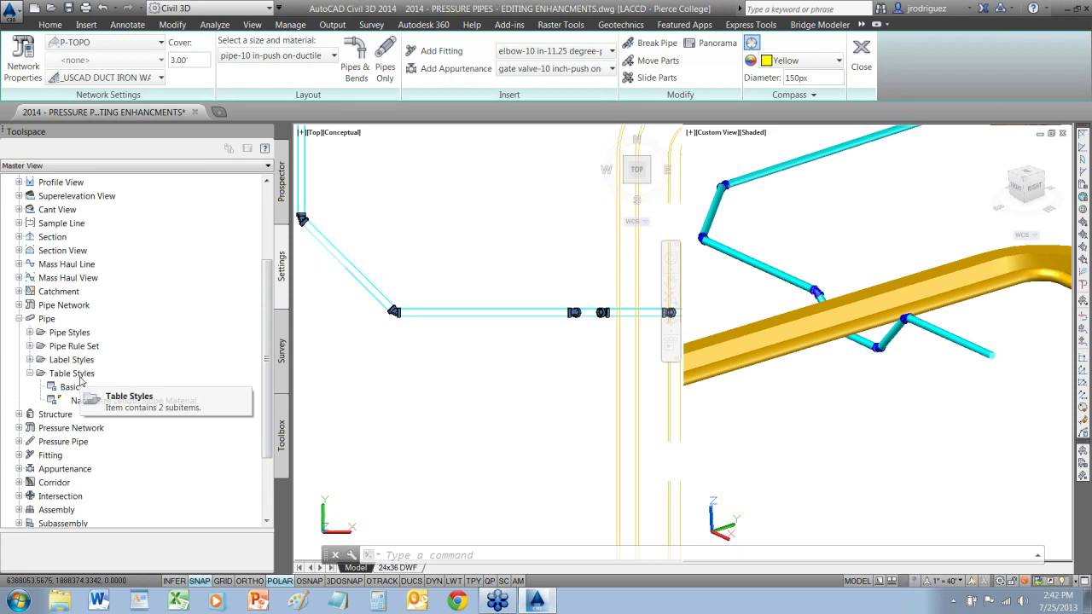
{"action": "left_click", "coordinate": [19, 15]}
Create a new drawing from USCAD STYLES TEMPLATE v(2014 CA).dwt in C:\Civil 3D Projects\USCAD-LAUNCH STYLES TEMPLATE v(2014)
{"action": "left_click", "coordinate": [48, 73]}
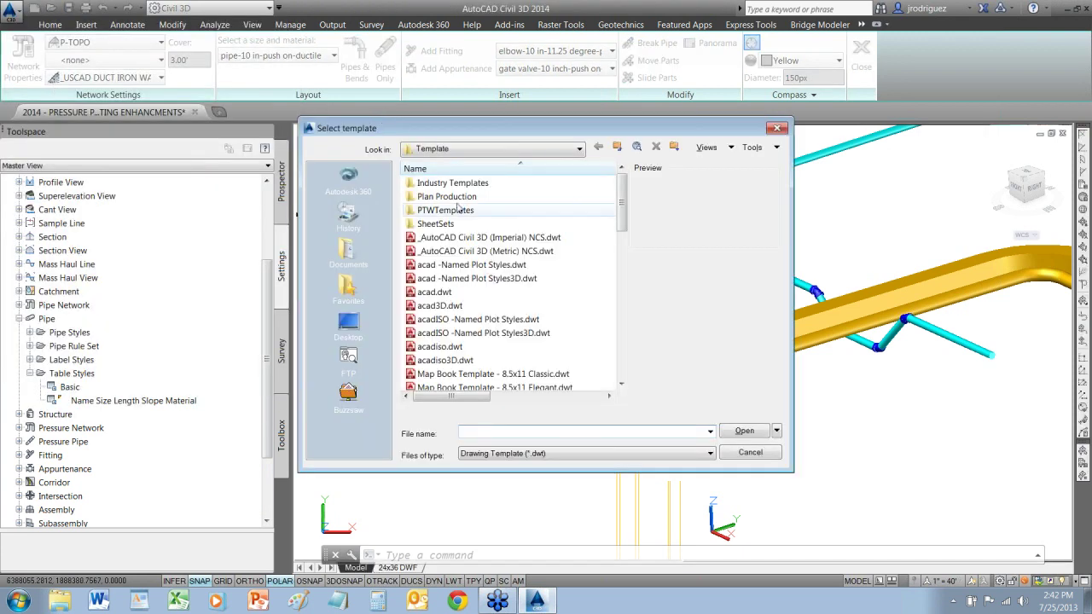
{"action": "left_click", "coordinate": [461, 149]}
{"action": "left_click", "coordinate": [461, 181]}
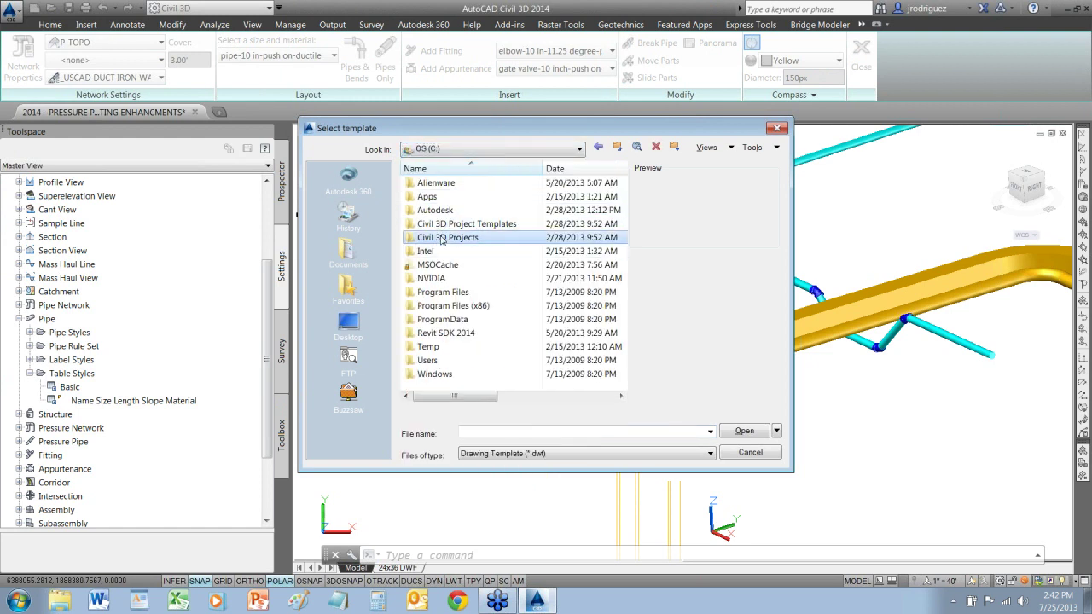
{"action": "double_click", "coordinate": [445, 238]}
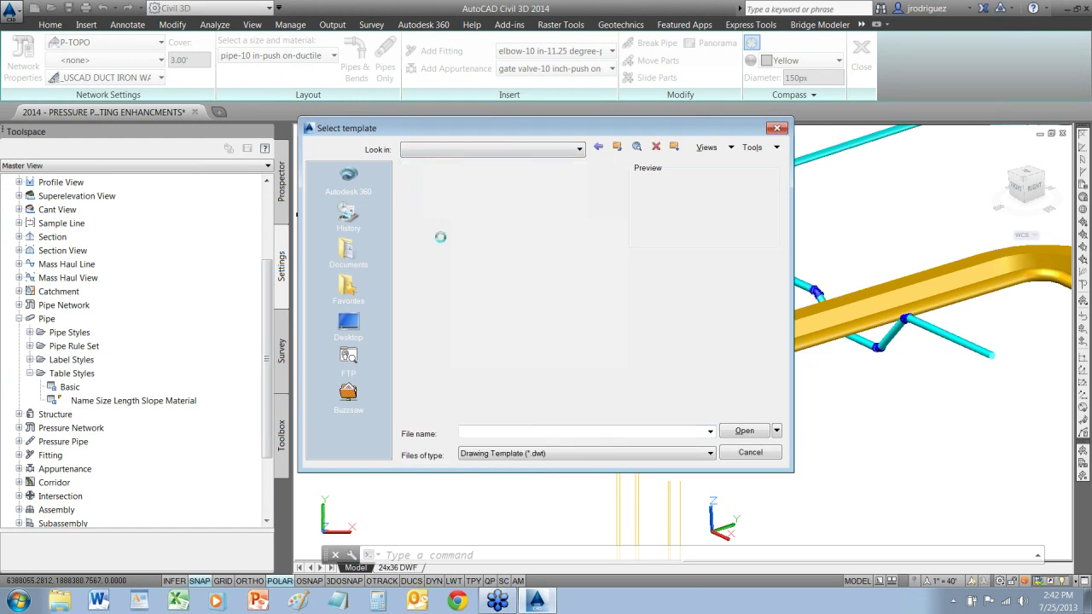
{"action": "scroll", "coordinate": [619, 309], "scroll_direction": "down", "scroll_amount": 2}
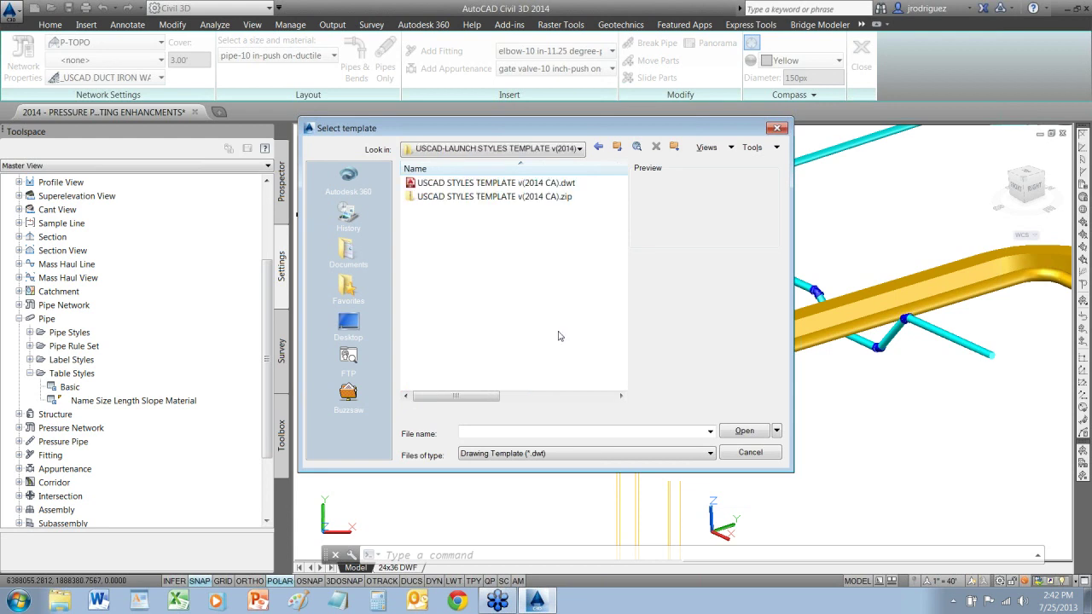
{"action": "double_click", "coordinate": [478, 333]}
{"action": "left_click", "coordinate": [478, 183]}
{"action": "left_click", "coordinate": [742, 431]}
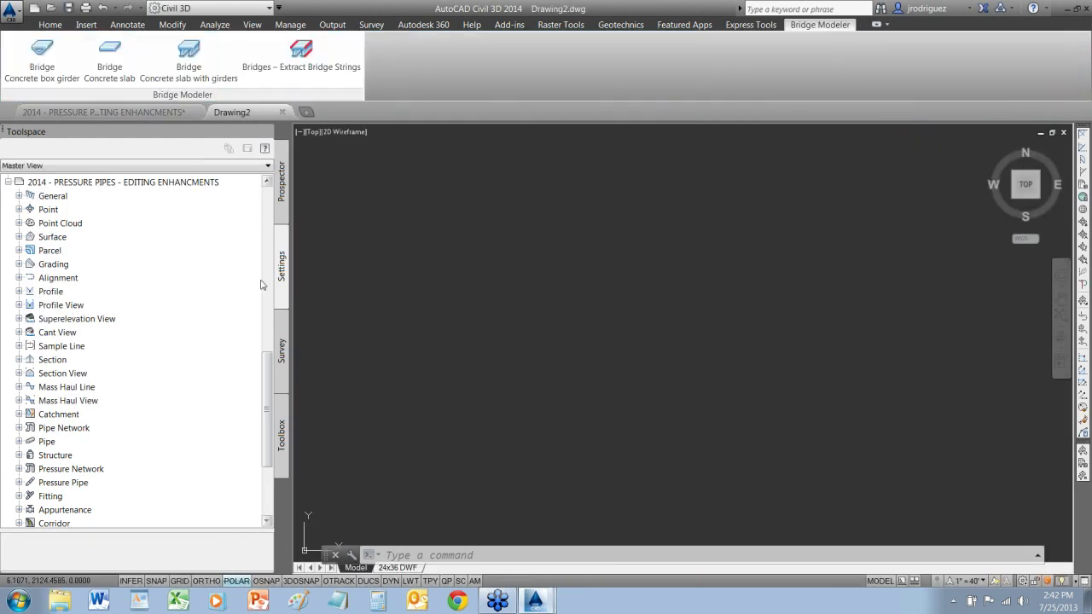
Expand the Pressure Pipe table styles and select _USCAD PRESSURE PIPE TABLE
{"action": "left_click_drag", "start_coordinate": [264, 367], "coordinate": [265, 230]}
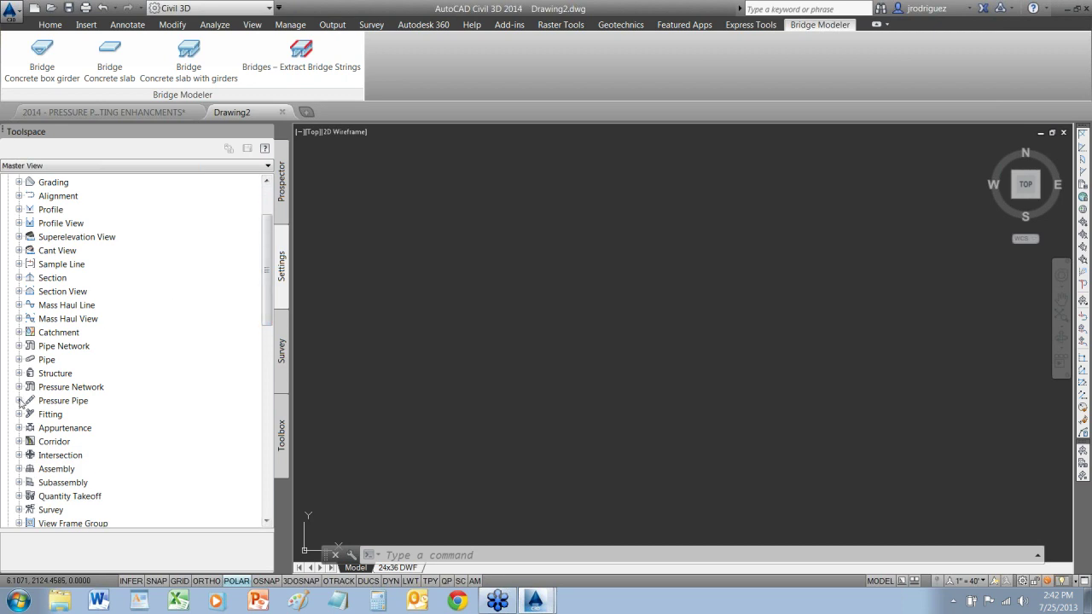
{"action": "left_click", "coordinate": [19, 400]}
{"action": "left_click", "coordinate": [29, 441]}
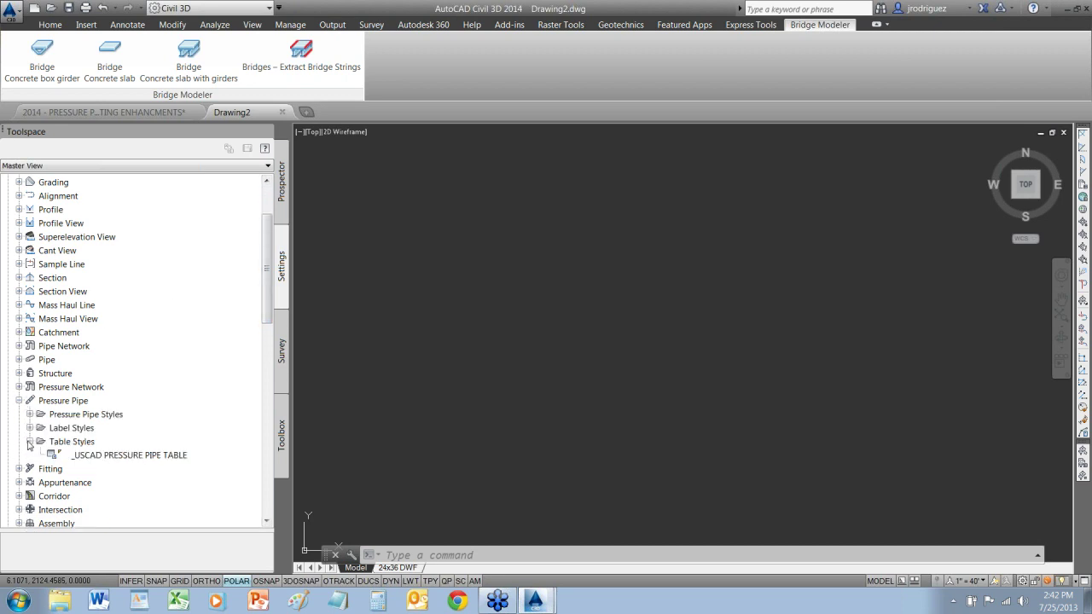
{"action": "left_click", "coordinate": [105, 459]}
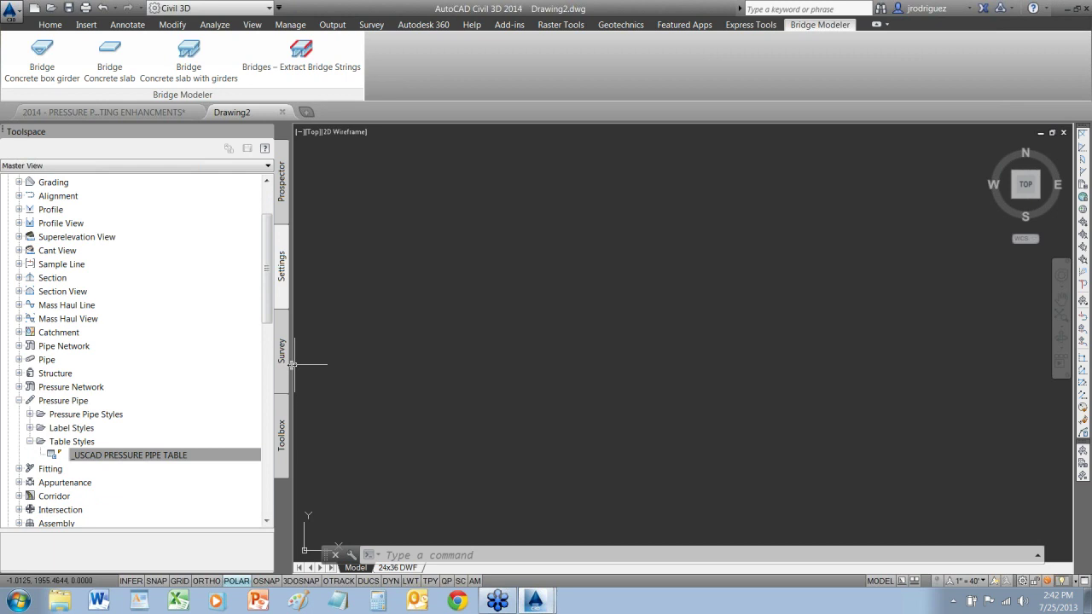
{"action": "left_click_drag", "start_coordinate": [293, 365], "coordinate": [399, 367]}
{"action": "scroll", "coordinate": [256, 424], "scroll_direction": "down", "scroll_amount": 1}
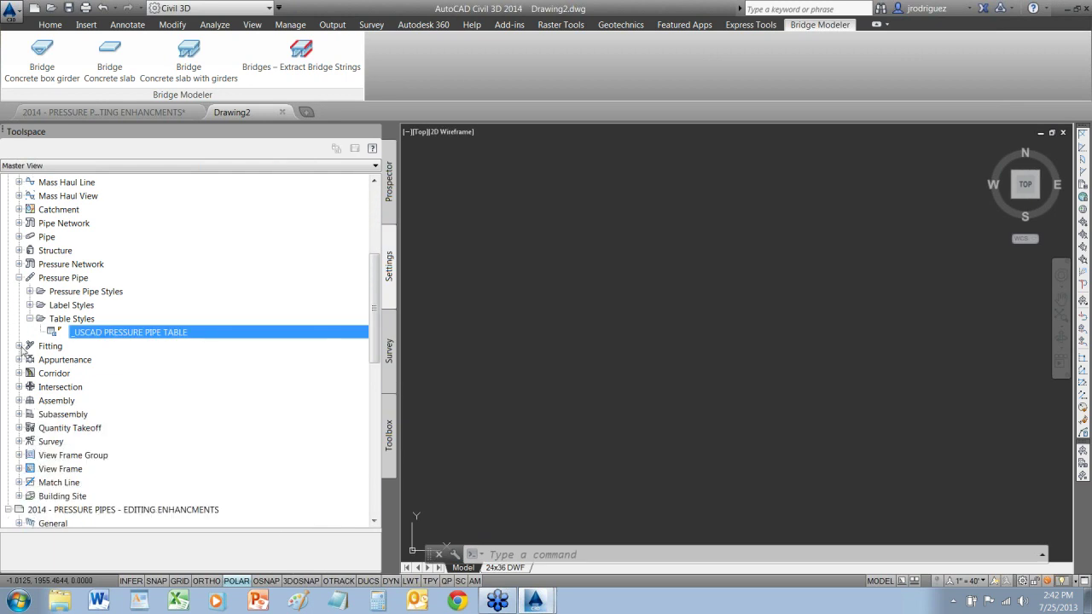
Reveal the Fitting and Appurtenance table styles defined in the template
{"action": "left_click", "coordinate": [20, 346]}
{"action": "left_click", "coordinate": [30, 387]}
{"action": "scroll", "coordinate": [50, 399], "scroll_direction": "down", "scroll_amount": 1}
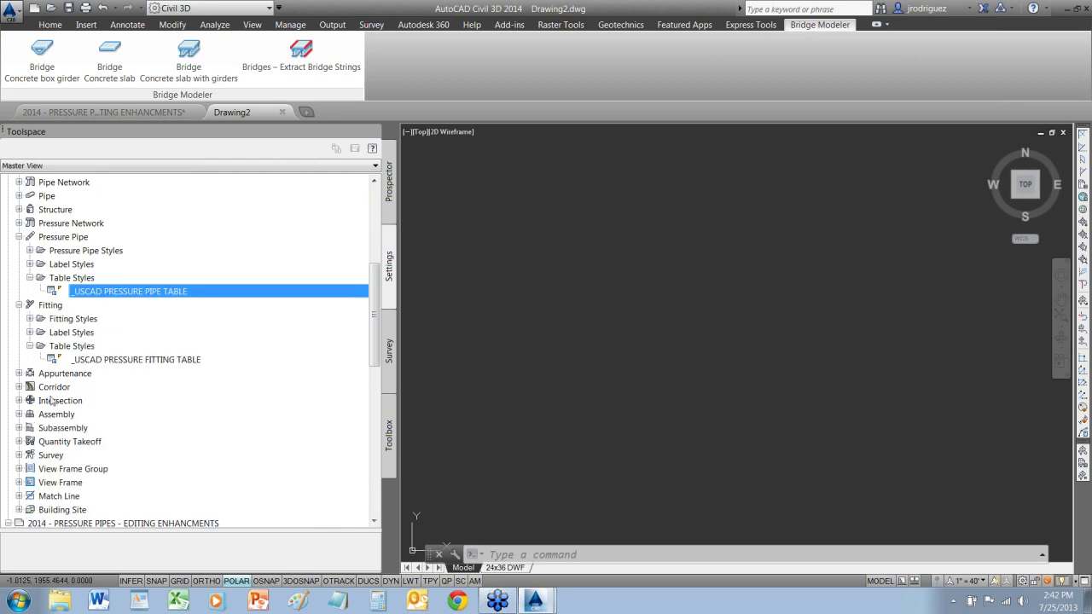
{"action": "left_click", "coordinate": [19, 373]}
{"action": "left_click", "coordinate": [30, 415]}
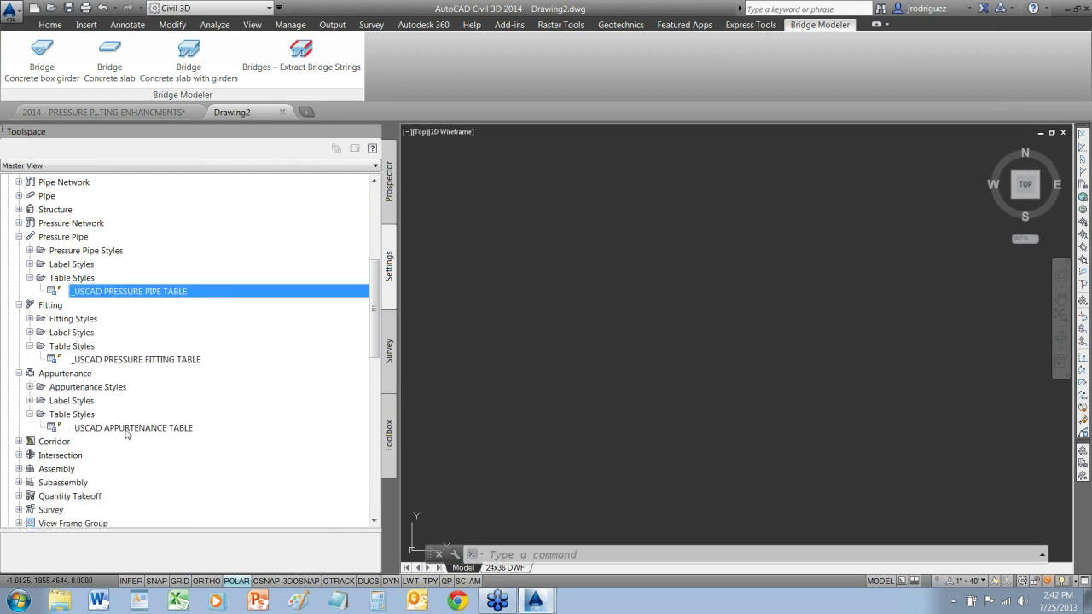
{"action": "mouse_move", "coordinate": [238, 434]}
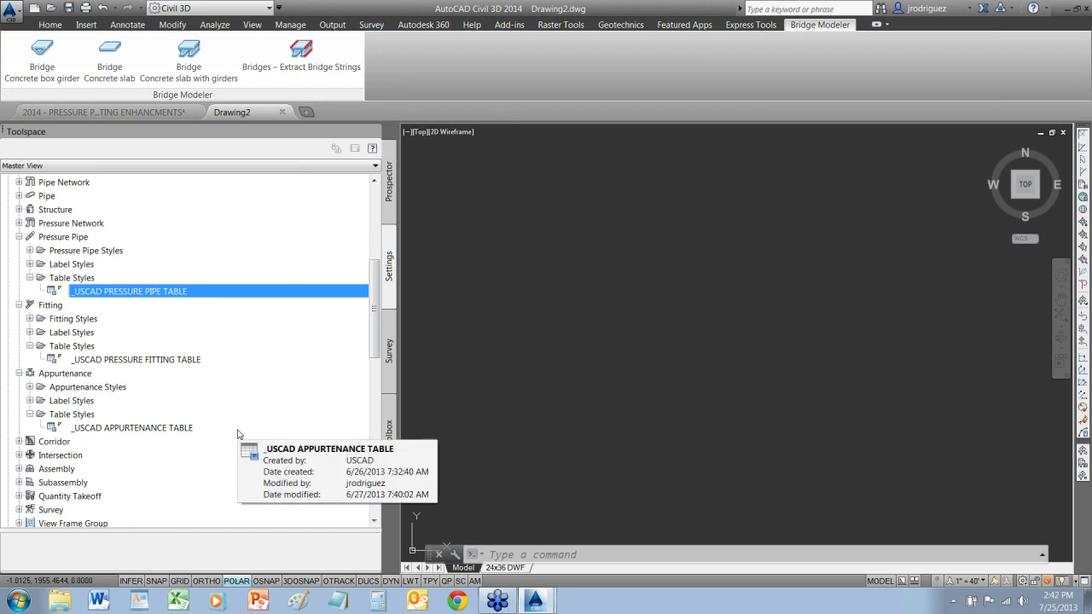
Glance at the pressure network settings, then close Drawing2
{"action": "left_click", "coordinate": [18, 223]}
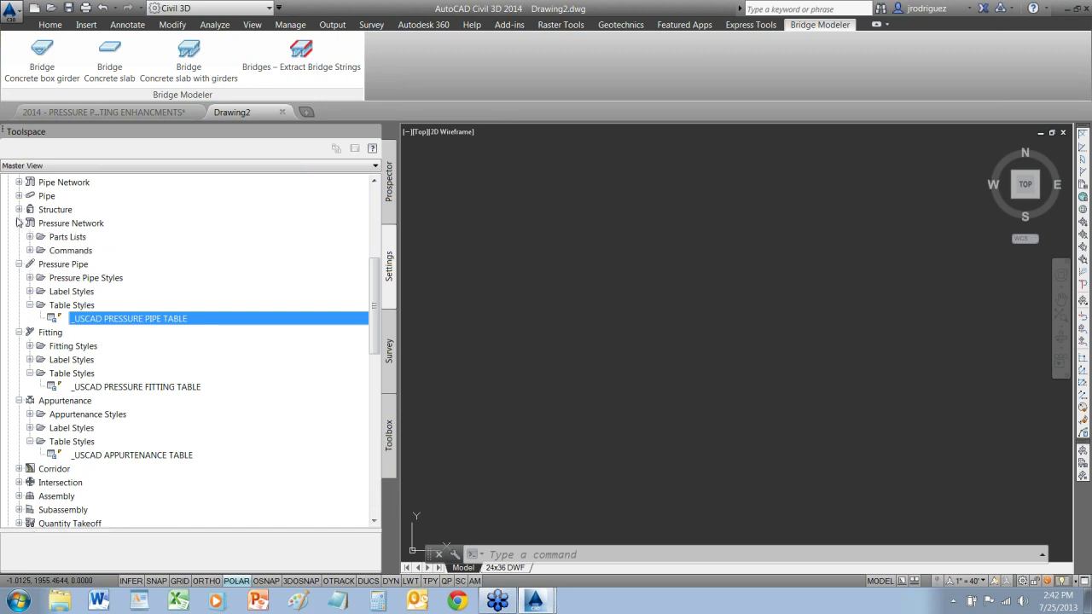
{"action": "left_click", "coordinate": [15, 224]}
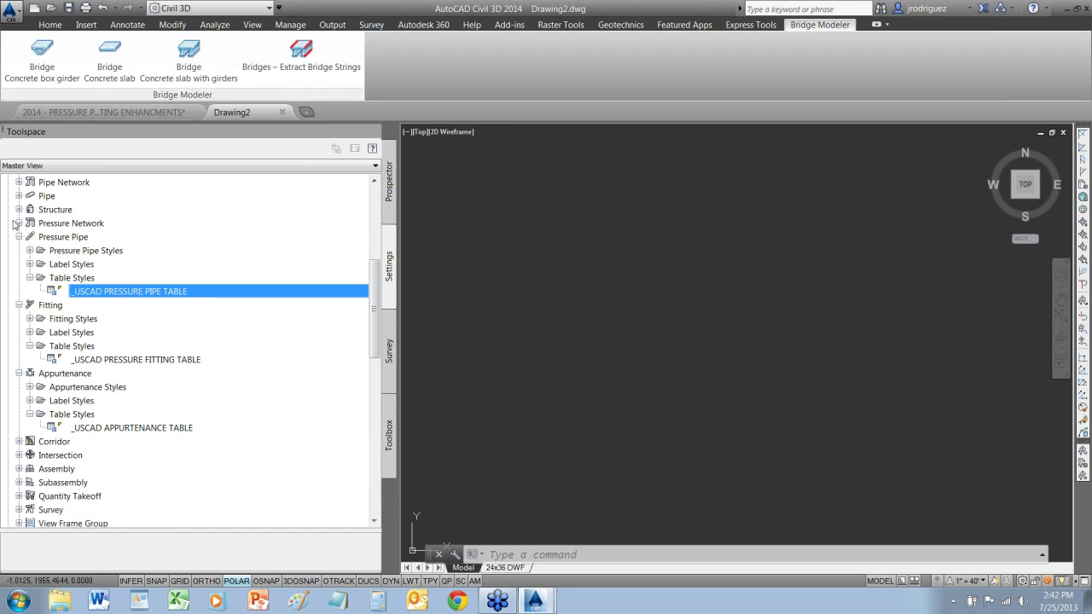
{"action": "left_click", "coordinate": [12, 12]}
{"action": "left_click", "coordinate": [43, 367]}
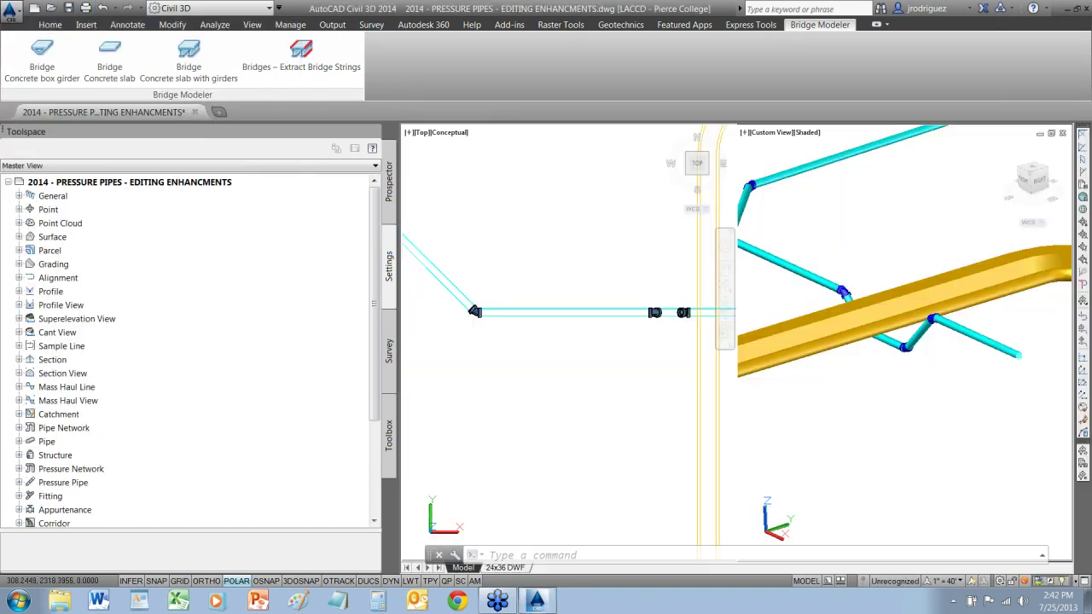
Close the editing enhancements drawing without saving changes
{"action": "left_click", "coordinate": [12, 12]}
{"action": "left_click", "coordinate": [42, 375]}
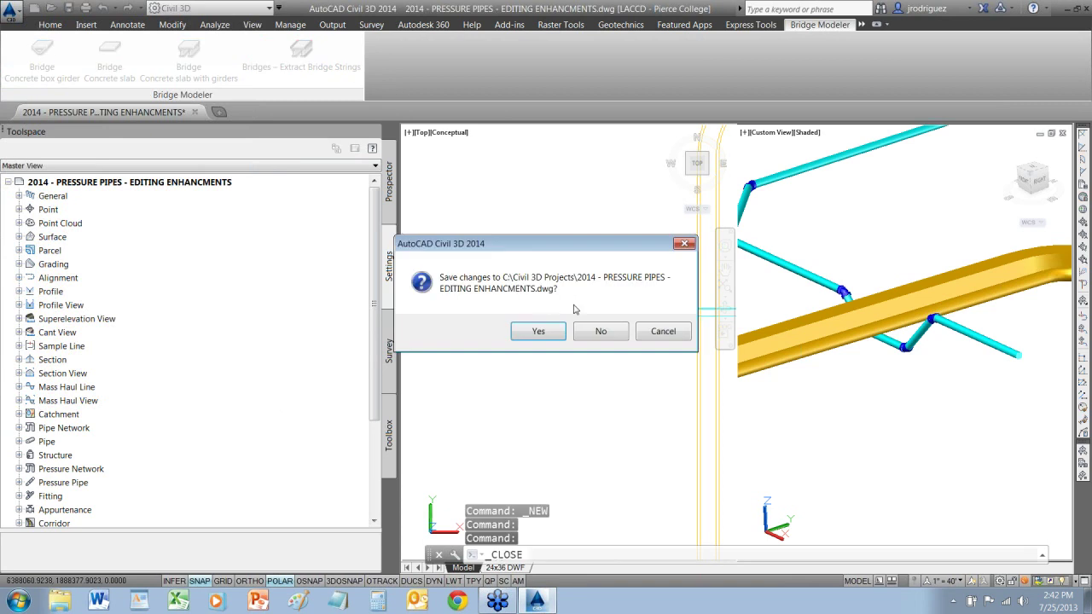
{"action": "left_click", "coordinate": [601, 332]}
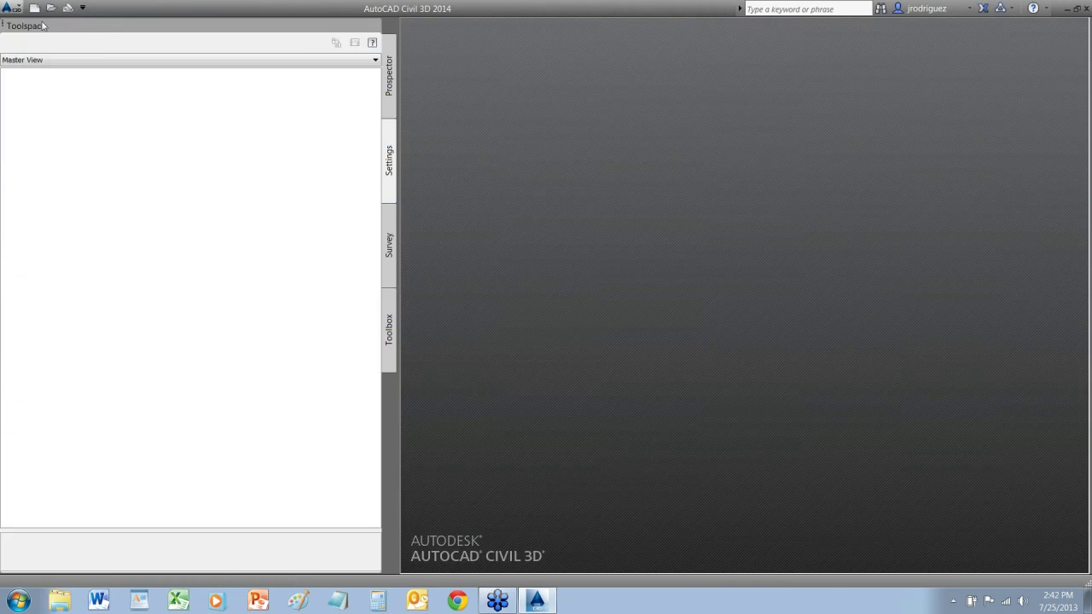
Open the 2014 - PRESSURE PIPES - CROSS SECTIONS SUPPORT drawing
{"action": "left_click", "coordinate": [12, 10]}
{"action": "left_click", "coordinate": [527, 244]}
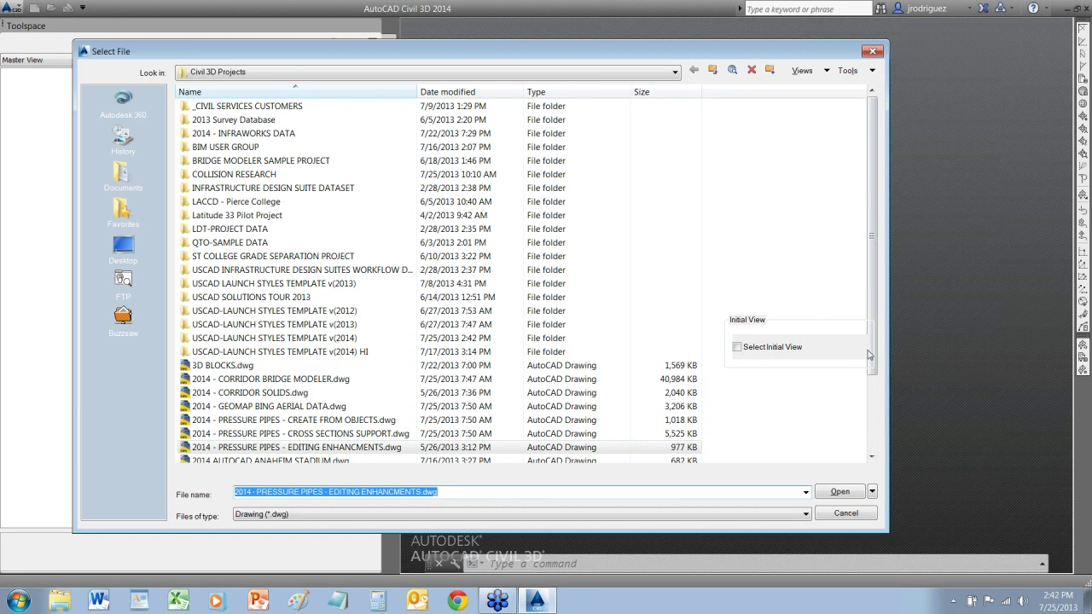
{"action": "scroll", "coordinate": [319, 336], "scroll_direction": "down", "scroll_amount": 3}
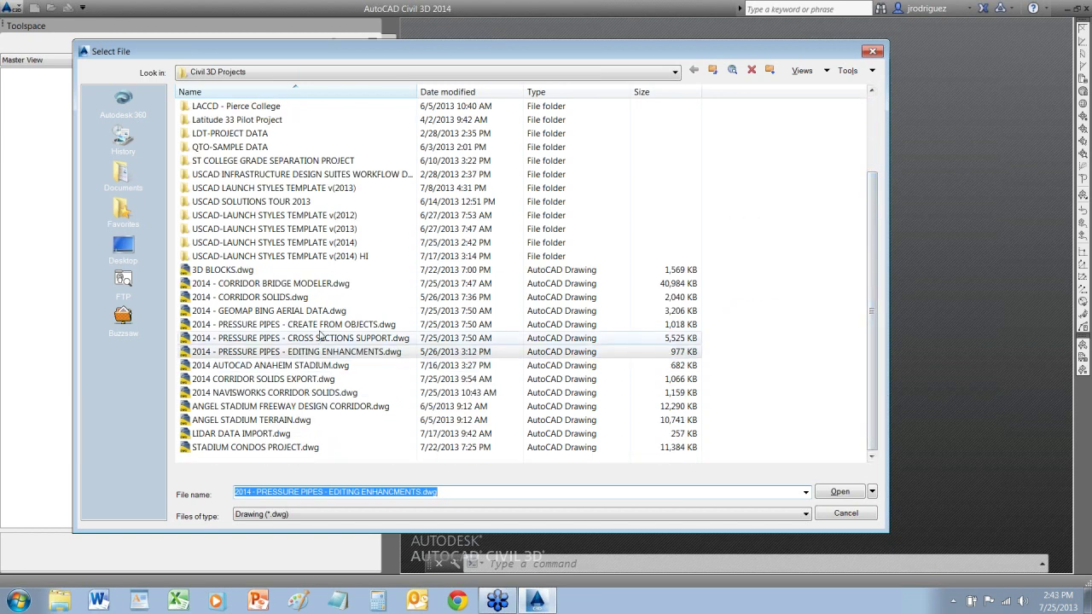
{"action": "double_click", "coordinate": [319, 338]}
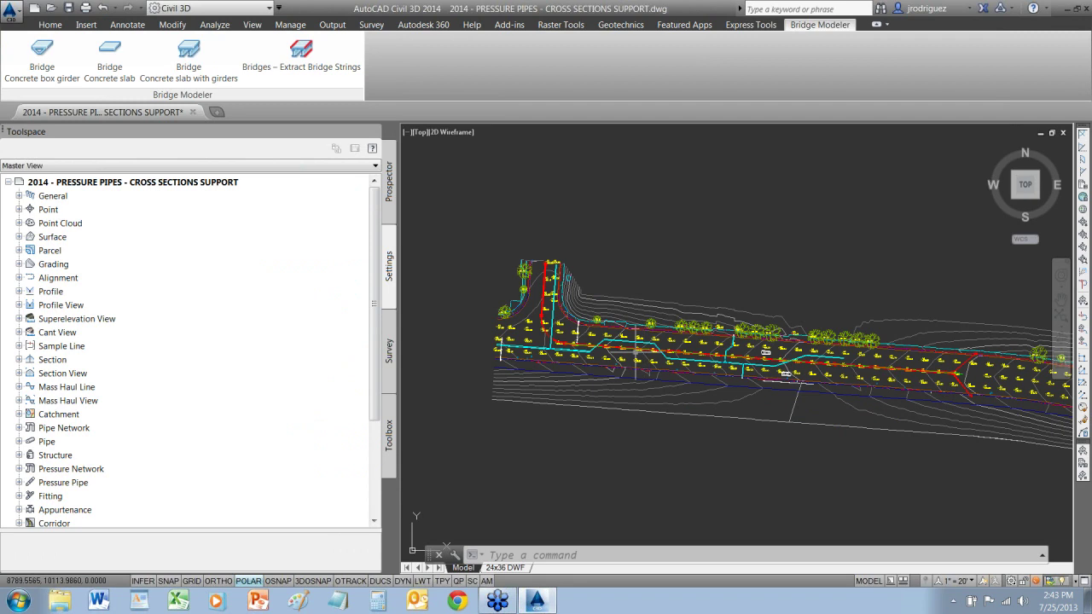
Expand the Alignments category in the Prospector tree to review the drawing's alignments
{"action": "scroll", "coordinate": [636, 349], "scroll_direction": "up", "scroll_amount": 2}
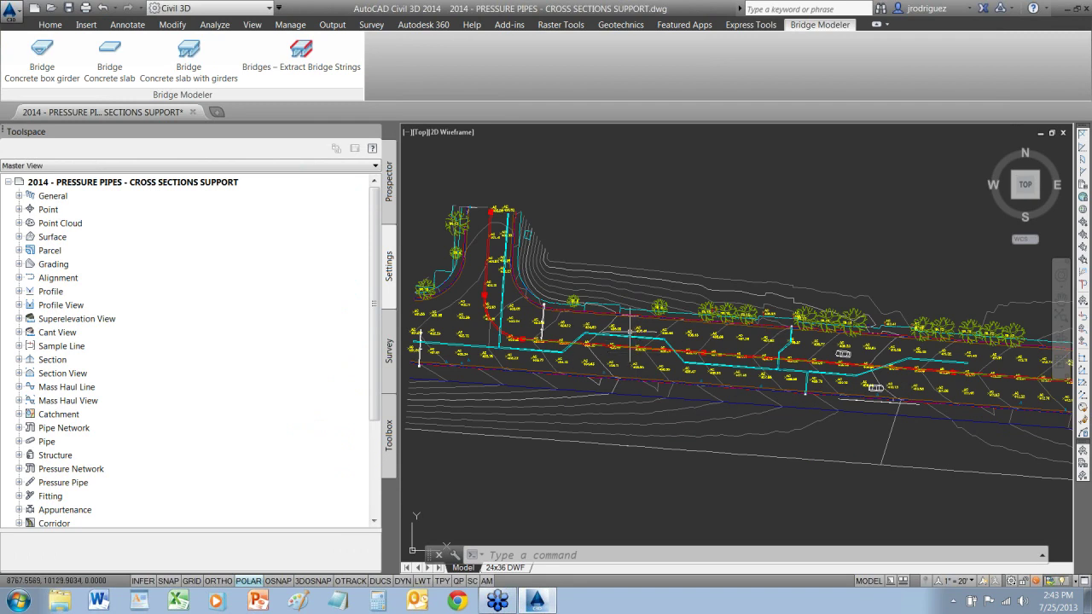
{"action": "left_click", "coordinate": [389, 183]}
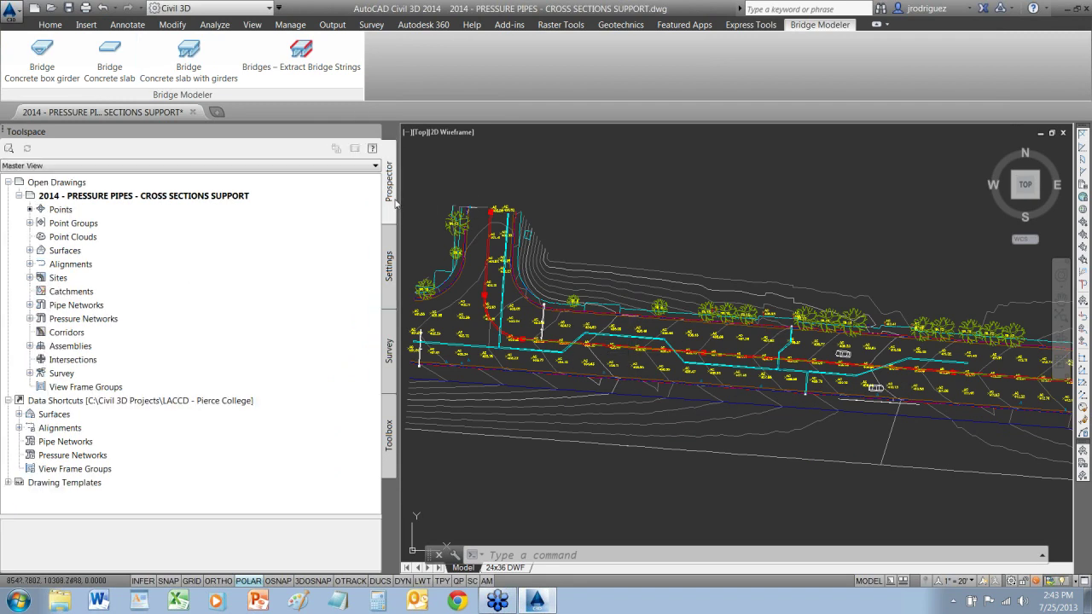
{"action": "left_click", "coordinate": [30, 264]}
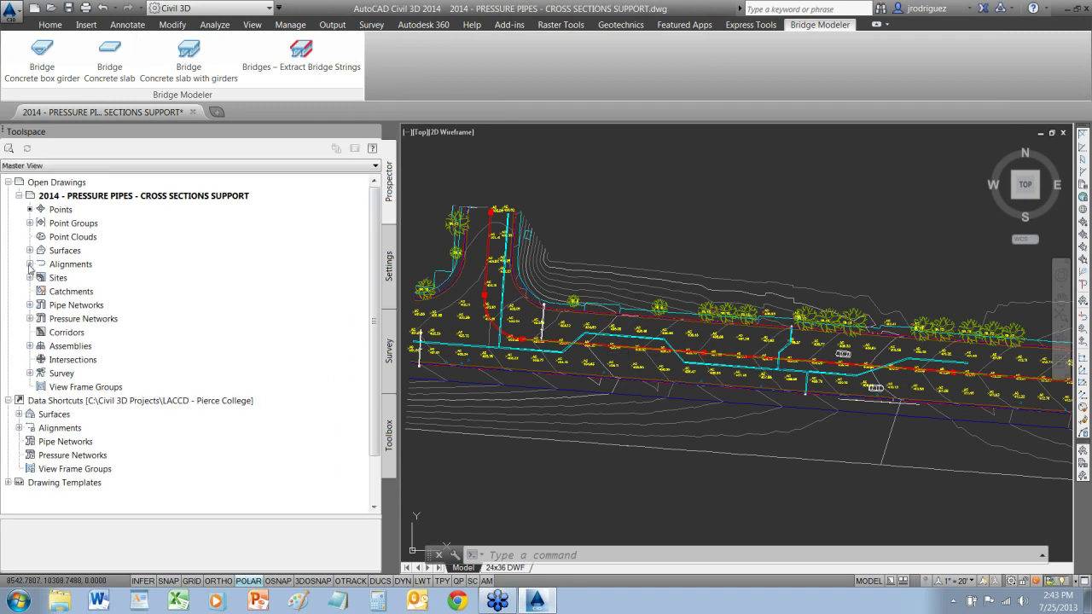
Start Sample Lines on the SAMPLE LINES @ CL alignment
{"action": "left_click", "coordinate": [50, 25]}
{"action": "left_click", "coordinate": [437, 61]}
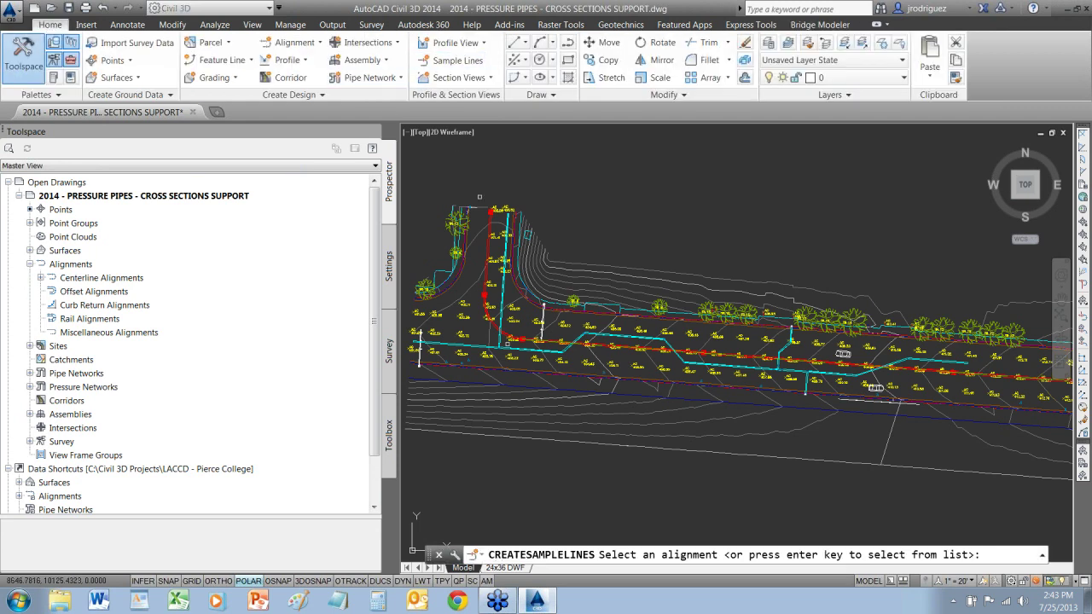
{"action": "scroll", "coordinate": [546, 346], "scroll_direction": "up", "scroll_amount": 6}
{"action": "left_click", "coordinate": [567, 319]}
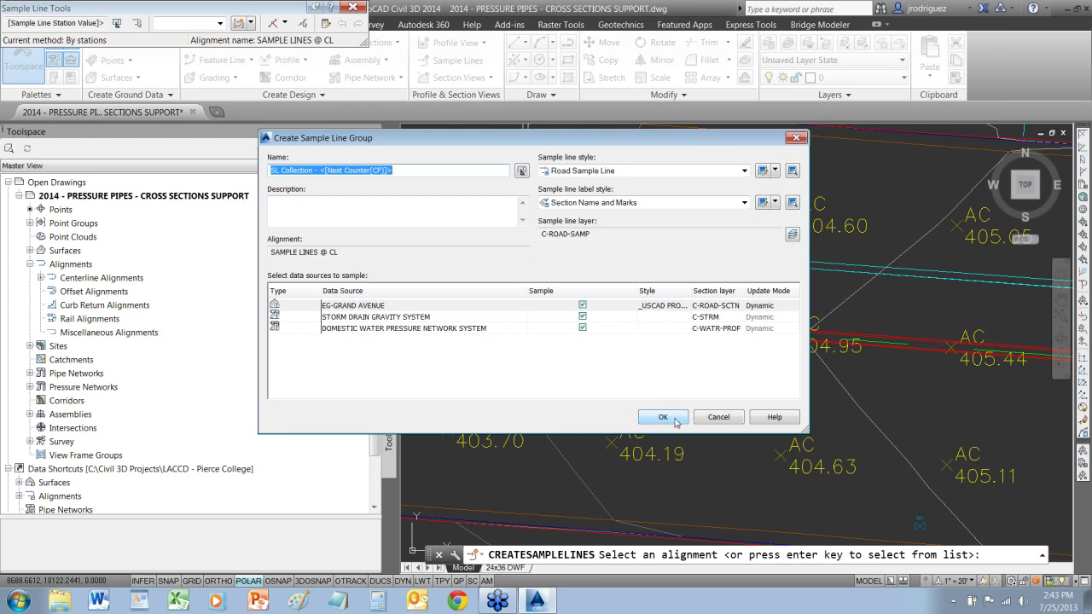
Confirm the new sample line group and switch placement to By range of stations
{"action": "left_click", "coordinate": [663, 417]}
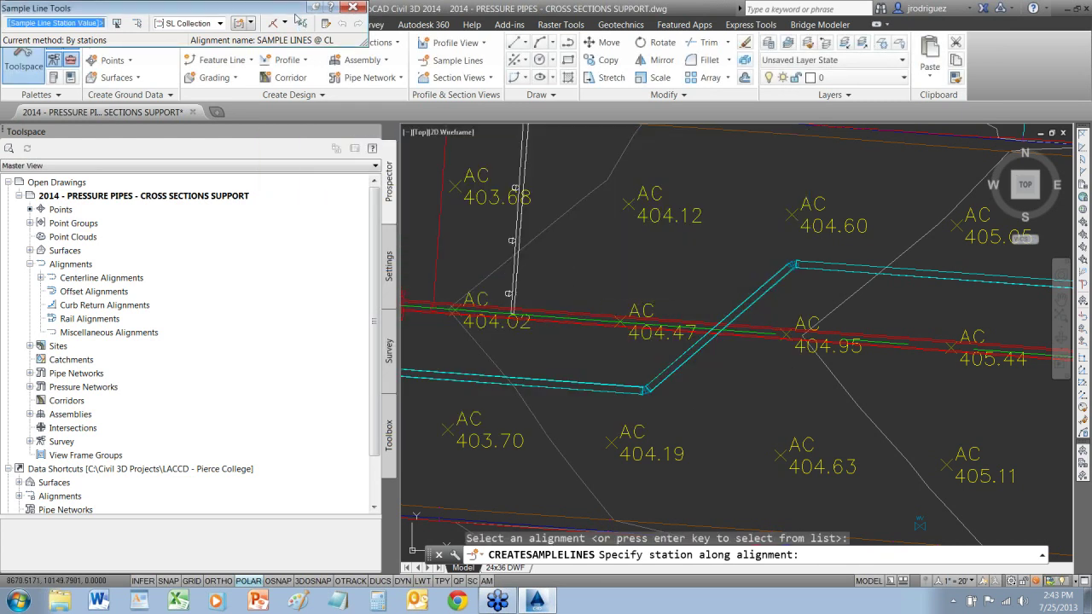
{"action": "left_click_drag", "start_coordinate": [296, 15], "coordinate": [533, 135]}
{"action": "left_click", "coordinate": [523, 141]}
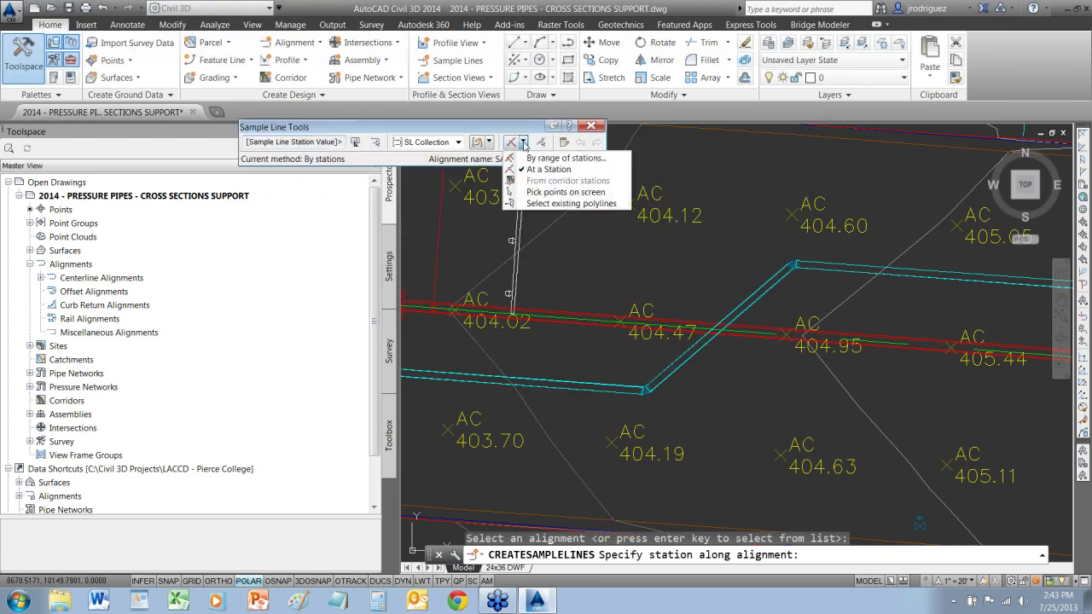
{"action": "left_click", "coordinate": [543, 159]}
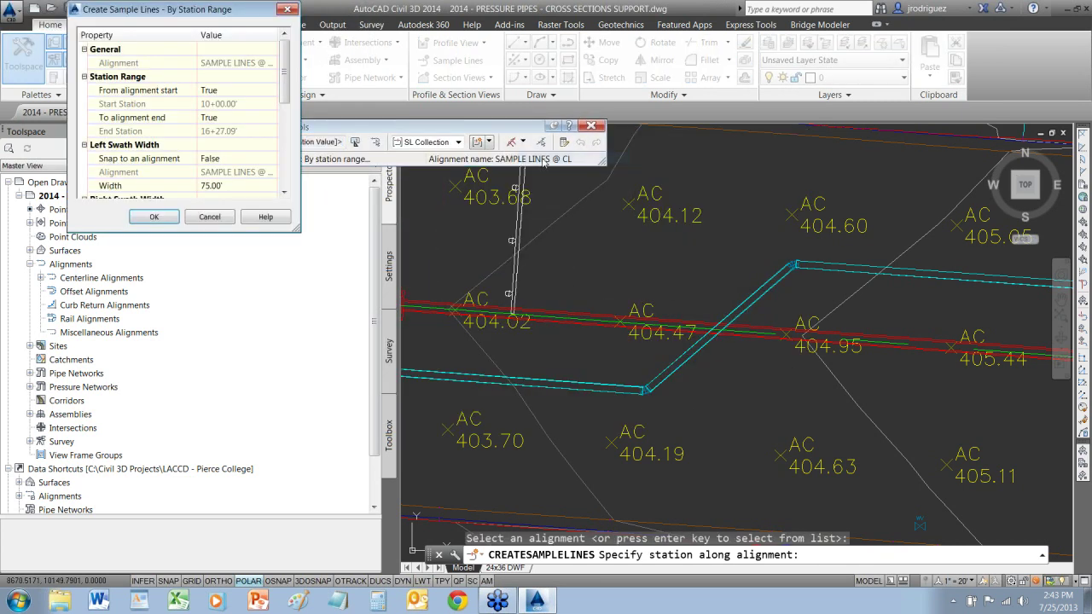
Create sample lines from station 10+00.00' to 1400 at 75' swaths
{"action": "left_click", "coordinate": [246, 91]}
{"action": "left_click", "coordinate": [246, 91]}
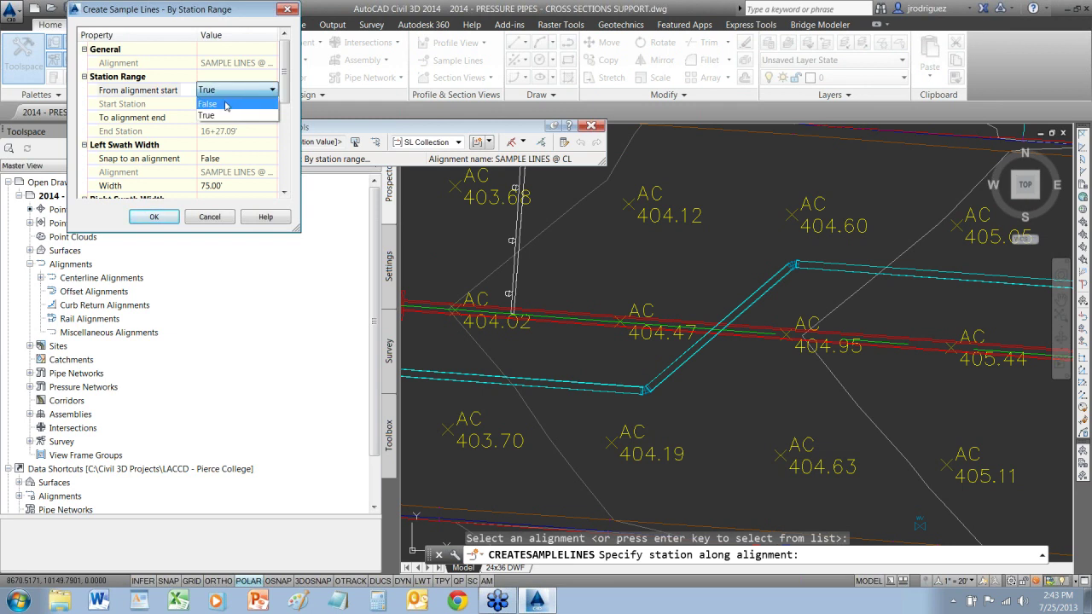
{"action": "left_click", "coordinate": [226, 104]}
{"action": "left_click", "coordinate": [243, 103]}
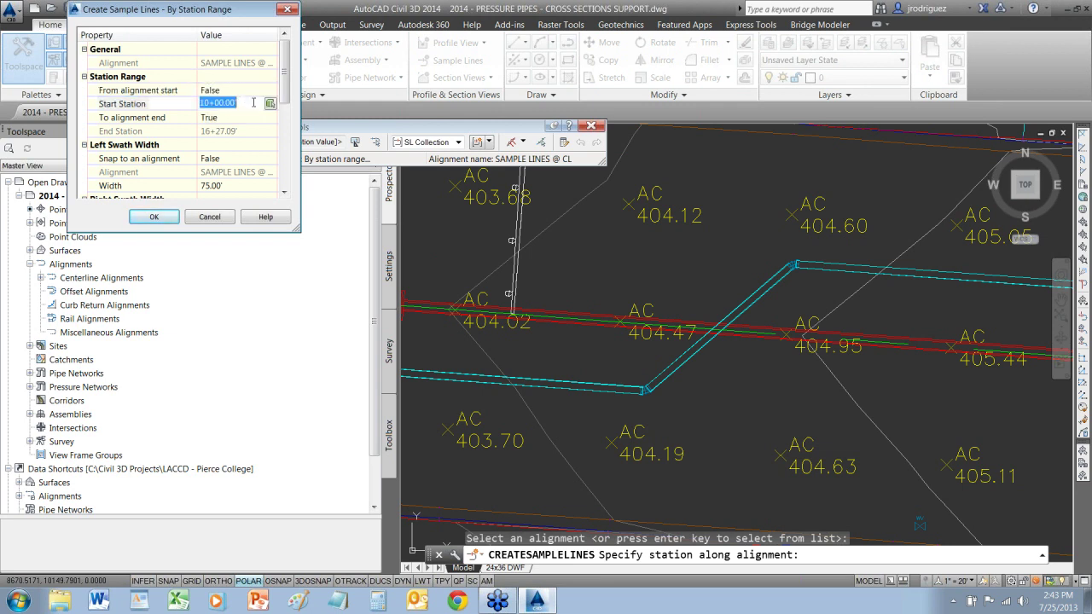
{"action": "left_click", "coordinate": [233, 92]}
{"action": "left_click", "coordinate": [219, 119]}
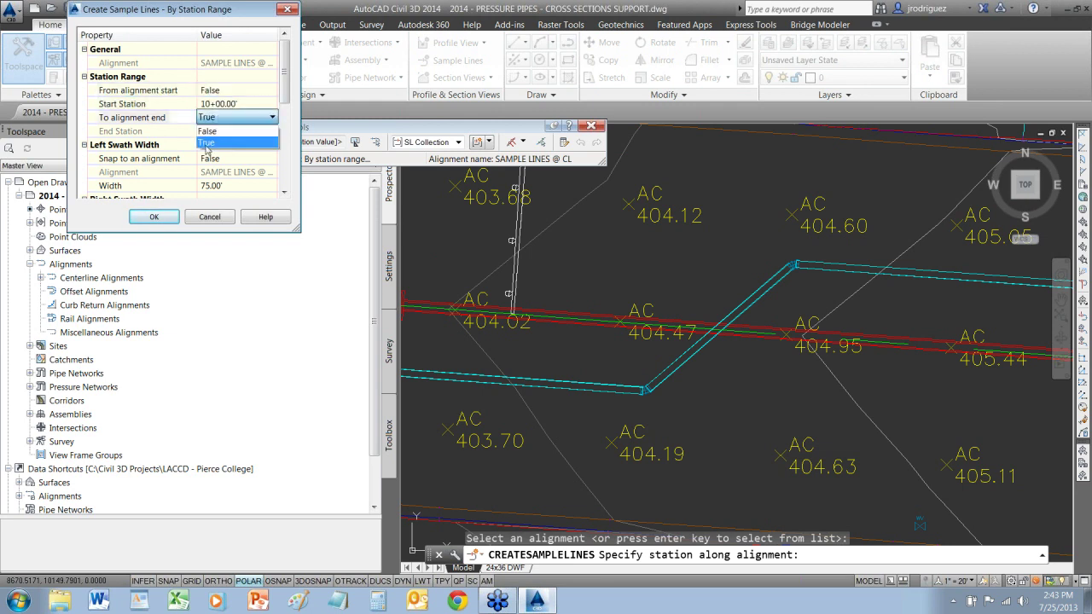
{"action": "left_click", "coordinate": [245, 132]}
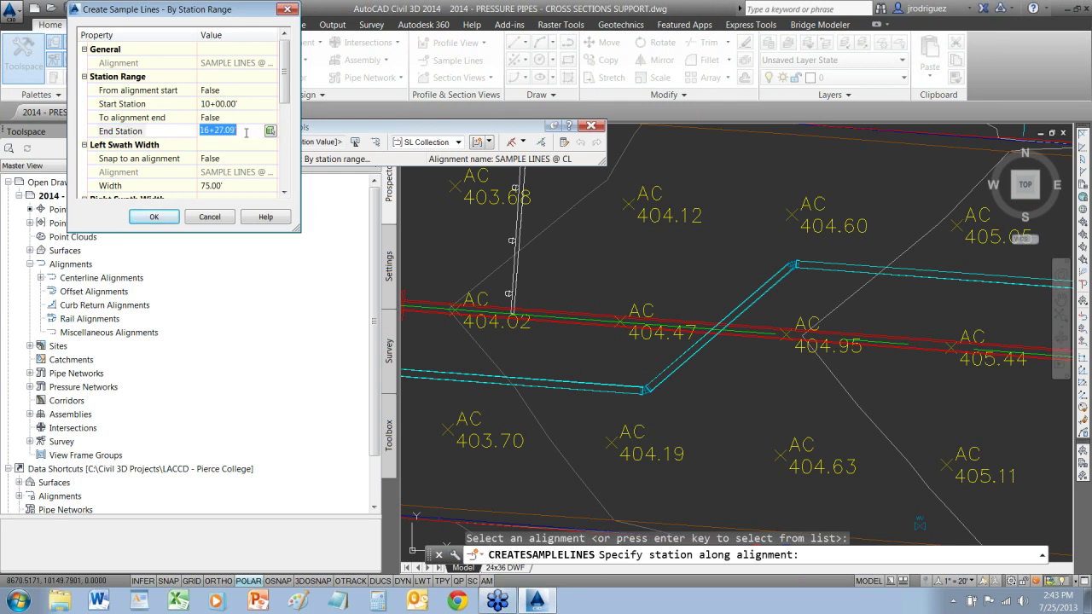
{"action": "type", "text": "12"}
{"action": "left_click", "coordinate": [155, 217]}
{"action": "key", "text": "Return"}
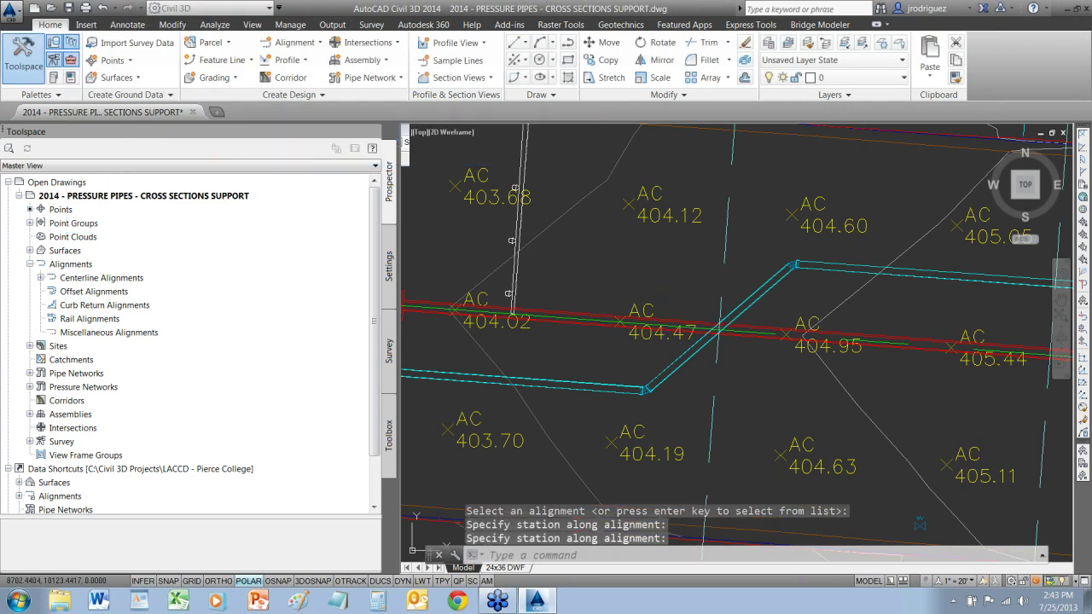
{"action": "scroll", "coordinate": [706, 300], "scroll_direction": "down", "scroll_amount": 5}
{"action": "scroll", "coordinate": [706, 301], "scroll_direction": "down", "scroll_amount": 5}
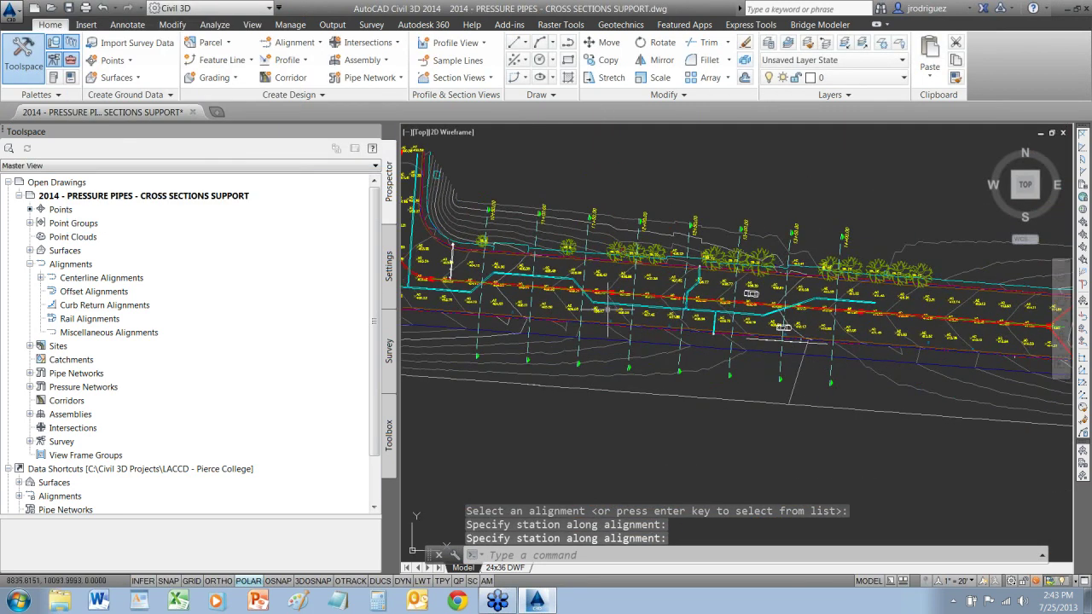
{"action": "middle_click_drag", "start_coordinate": [719, 320], "coordinate": [771, 428]}
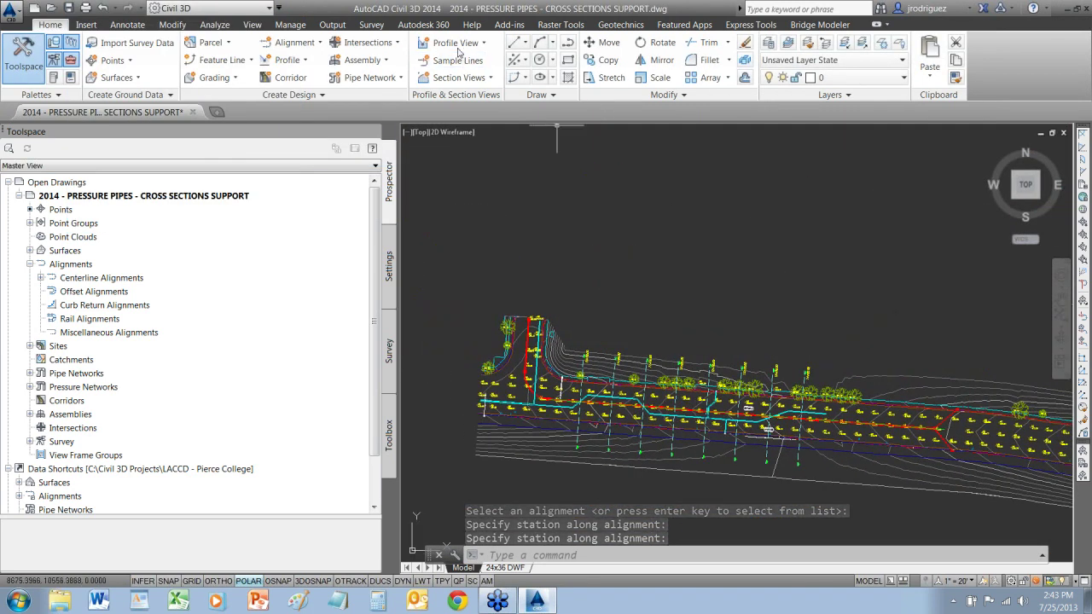
Start Create Multiple Section Views, keeping the current section view style
{"action": "left_click", "coordinate": [459, 77]}
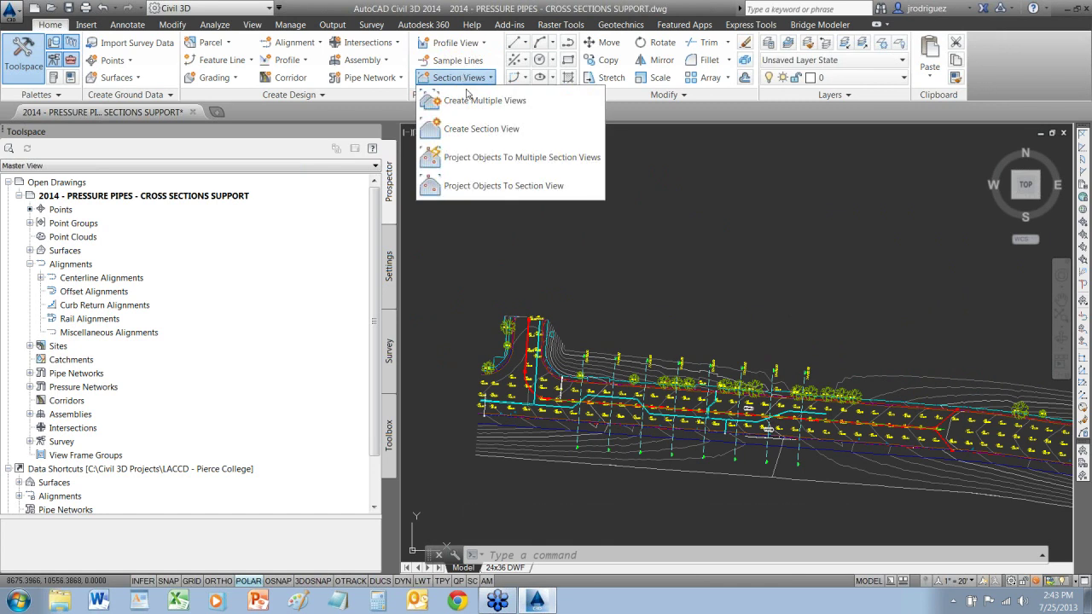
{"action": "left_click", "coordinate": [478, 100]}
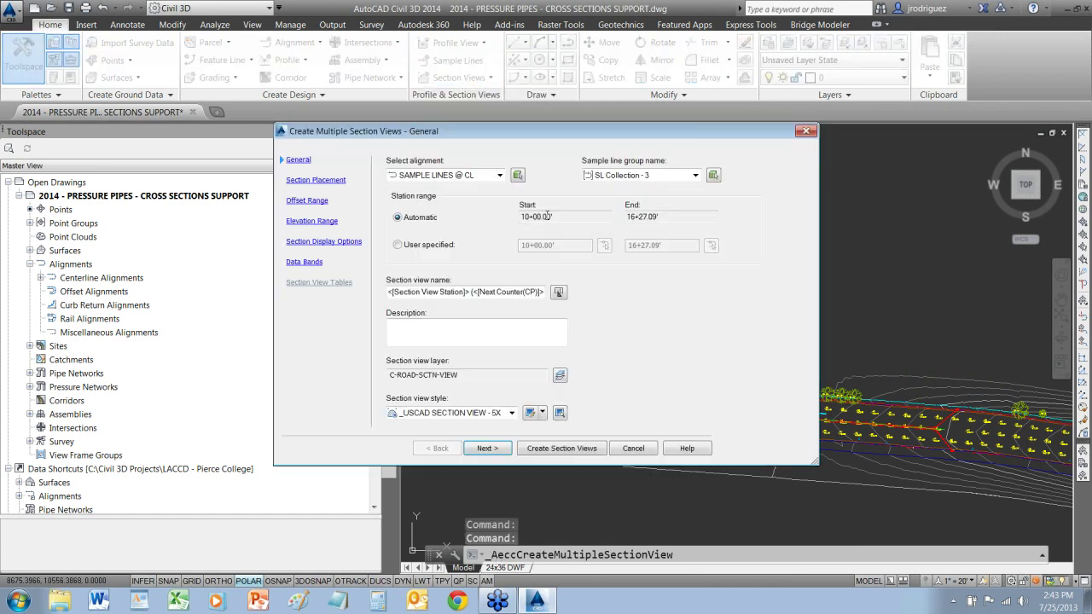
{"action": "left_click", "coordinate": [512, 413]}
{"action": "left_click", "coordinate": [511, 413]}
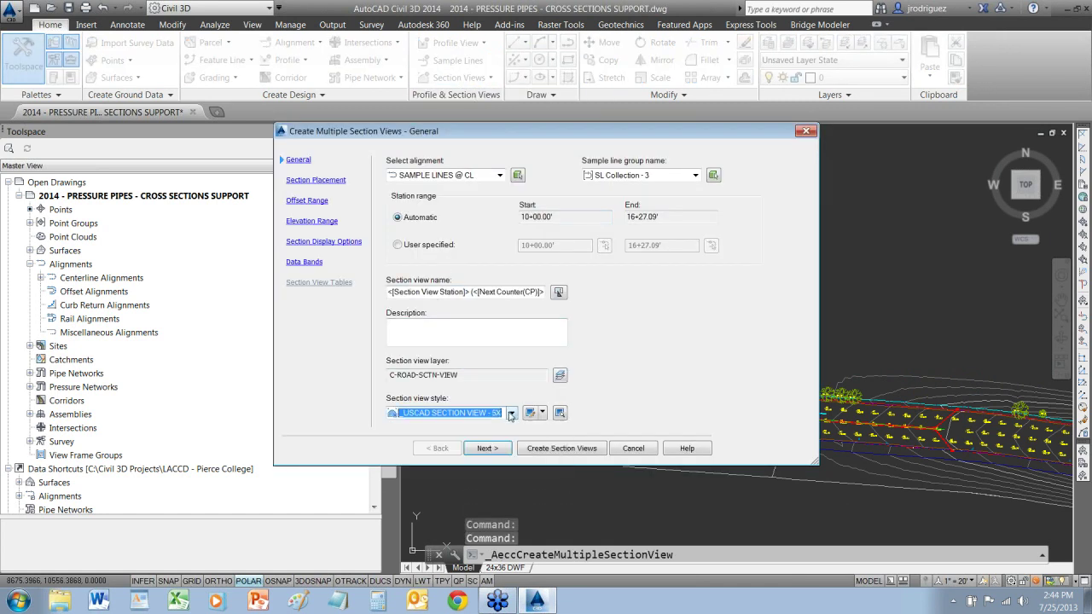
{"action": "left_click", "coordinate": [487, 448]}
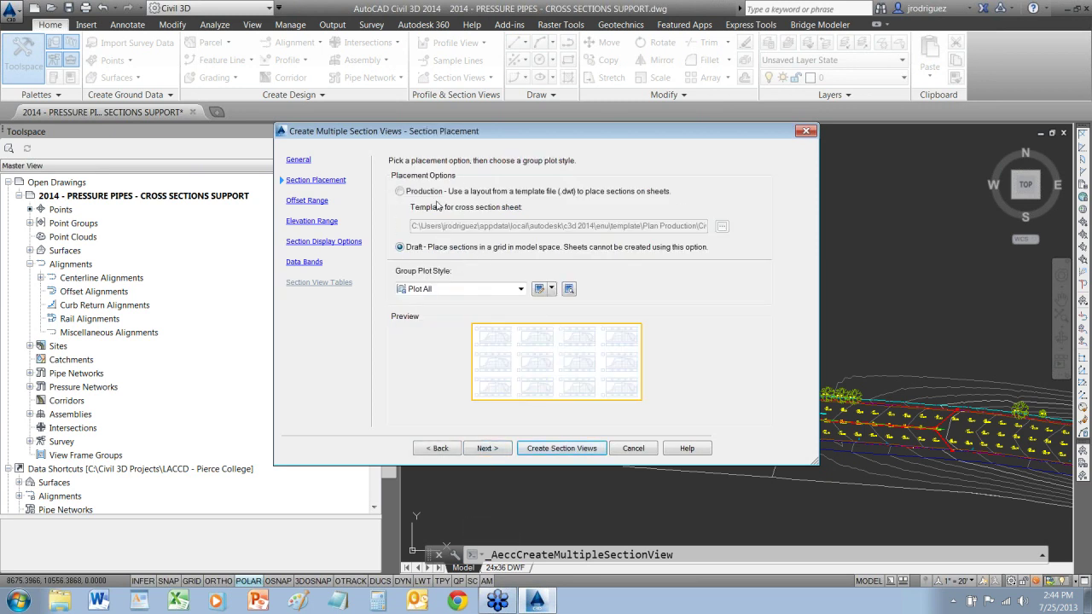
Use Draft grid placement with 25.00' view height from mean elevation
{"action": "left_click", "coordinate": [429, 192]}
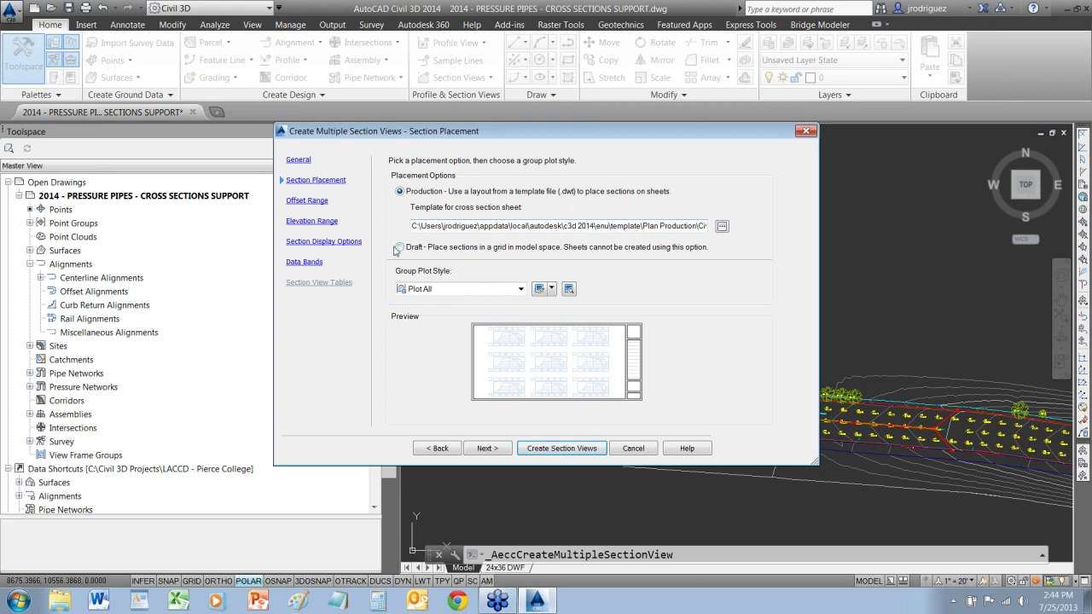
{"action": "left_click", "coordinate": [400, 247]}
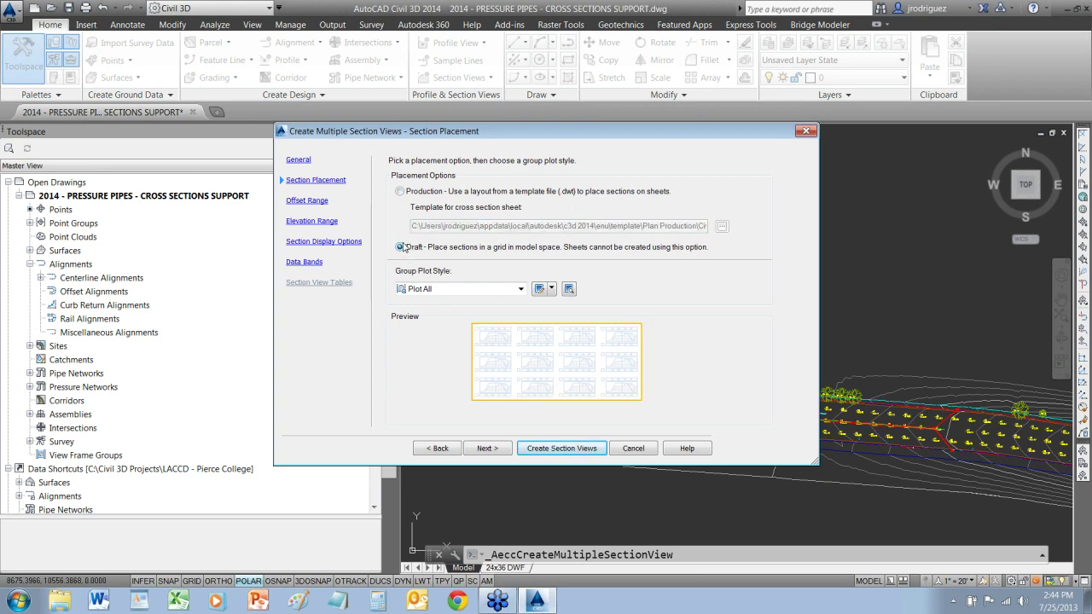
{"action": "left_click", "coordinate": [487, 448]}
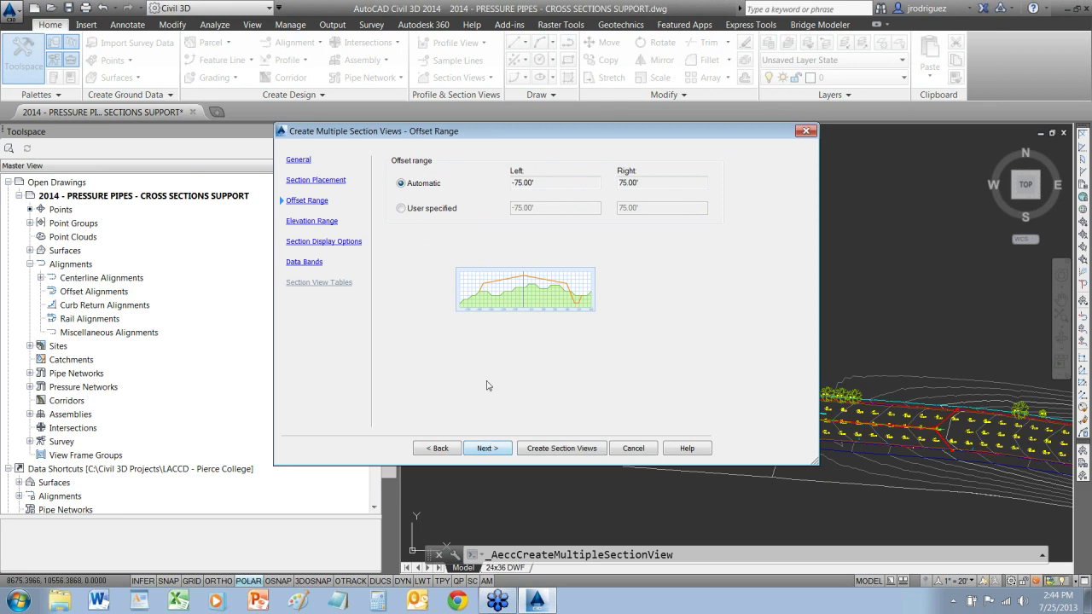
{"action": "left_click", "coordinate": [487, 448]}
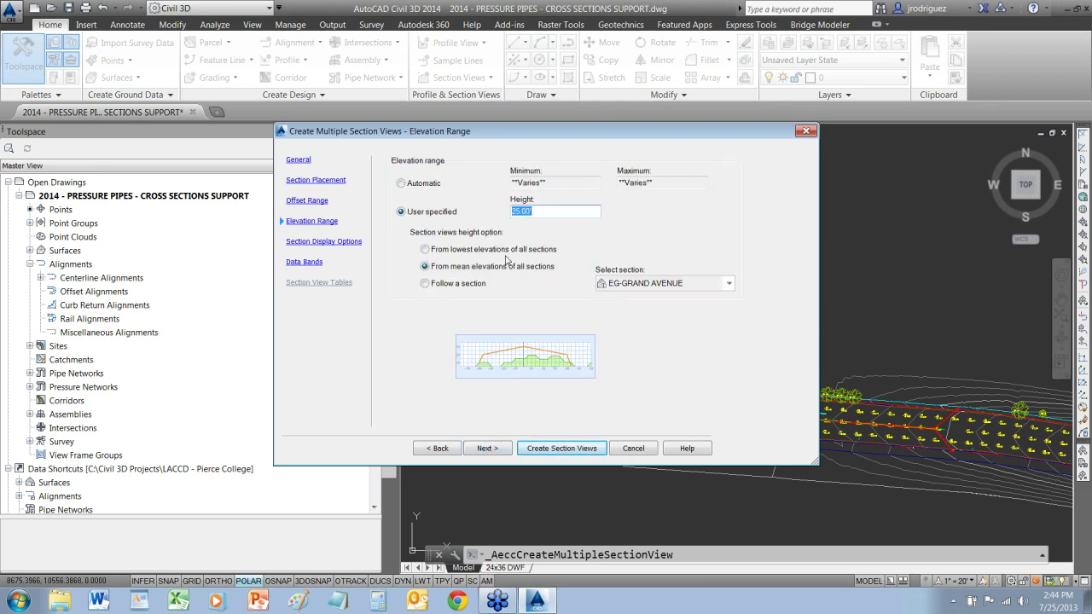
{"action": "left_click", "coordinate": [478, 271]}
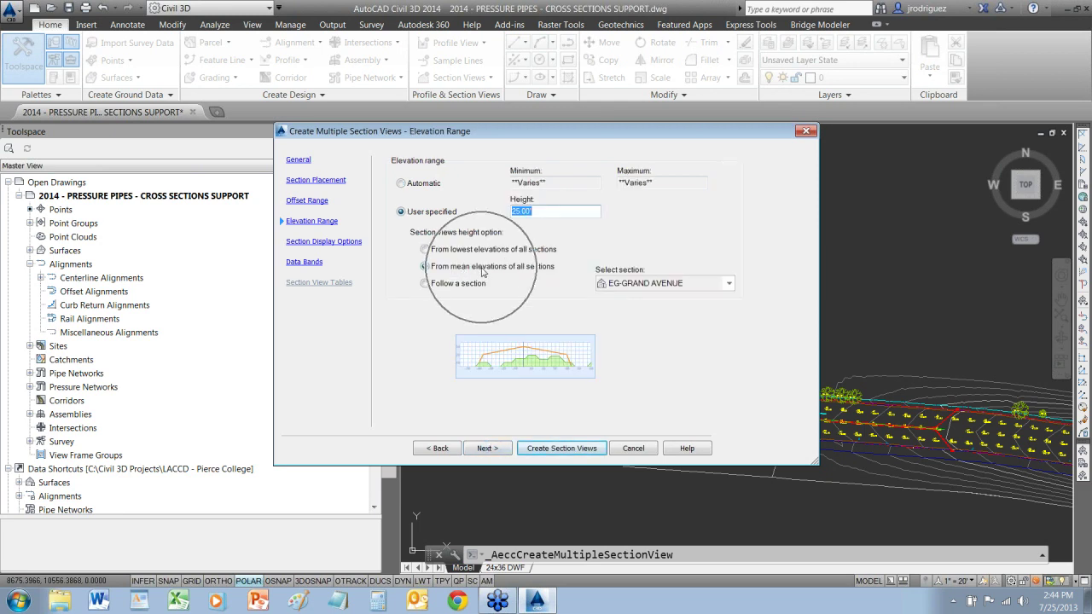
{"action": "left_click", "coordinate": [542, 209]}
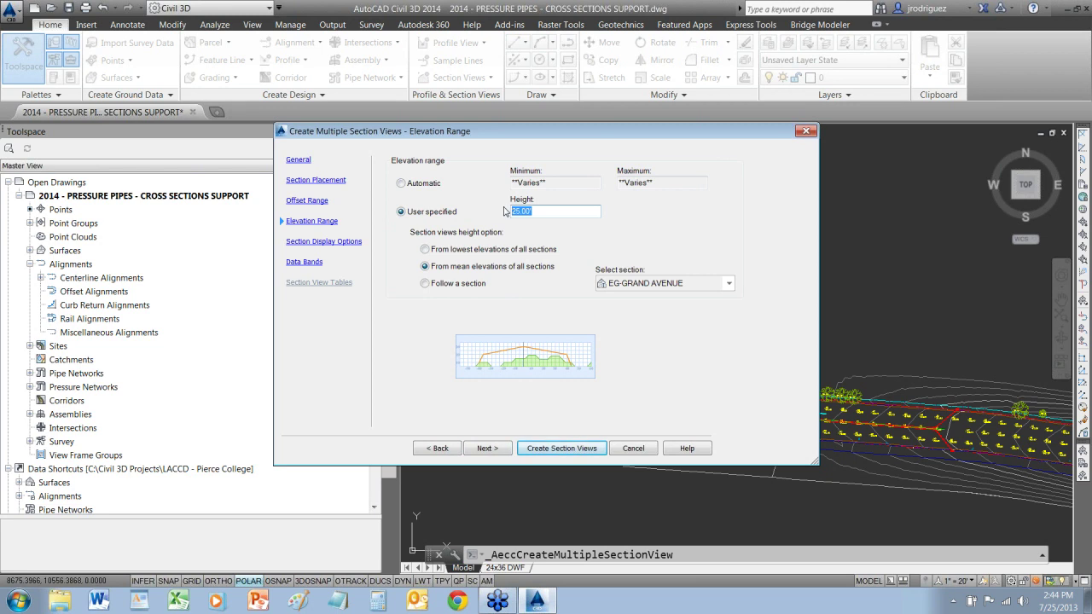
{"action": "left_click", "coordinate": [483, 448]}
Set the EG-GRAND AVENUE section labels to _No Labels and create the views
{"action": "left_click", "coordinate": [620, 218]}
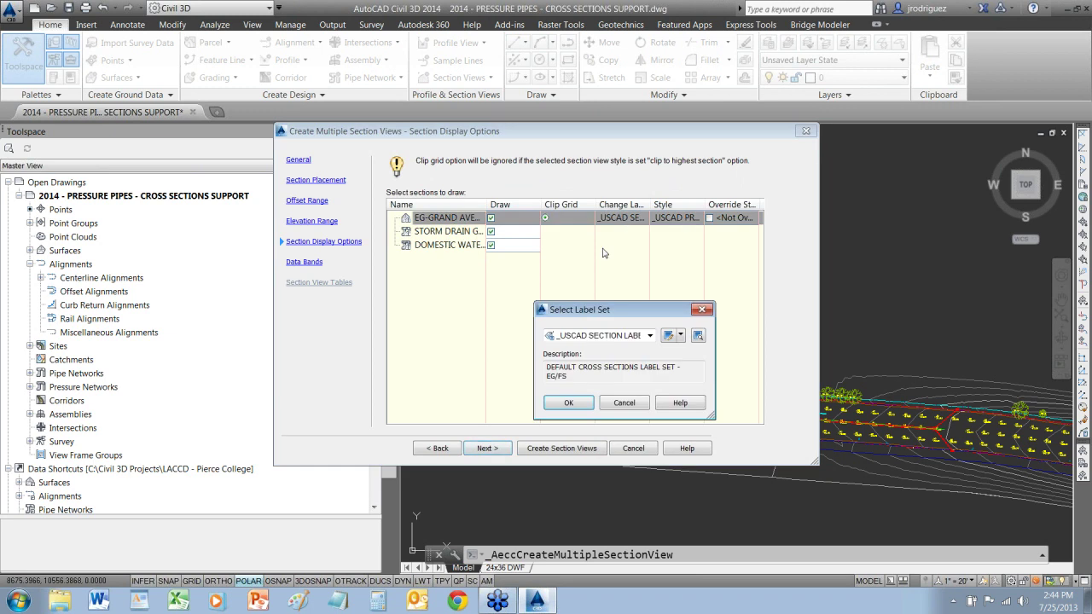
{"action": "left_click", "coordinate": [609, 336]}
{"action": "left_click", "coordinate": [589, 350]}
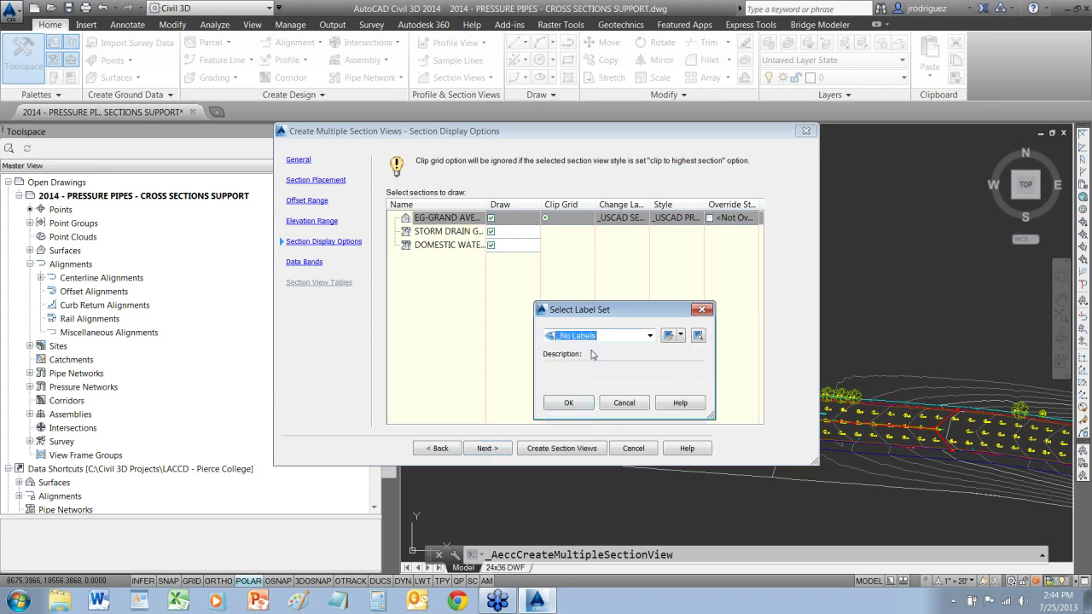
{"action": "left_click", "coordinate": [568, 402]}
{"action": "left_click", "coordinate": [542, 449]}
{"action": "left_click", "coordinate": [661, 286]}
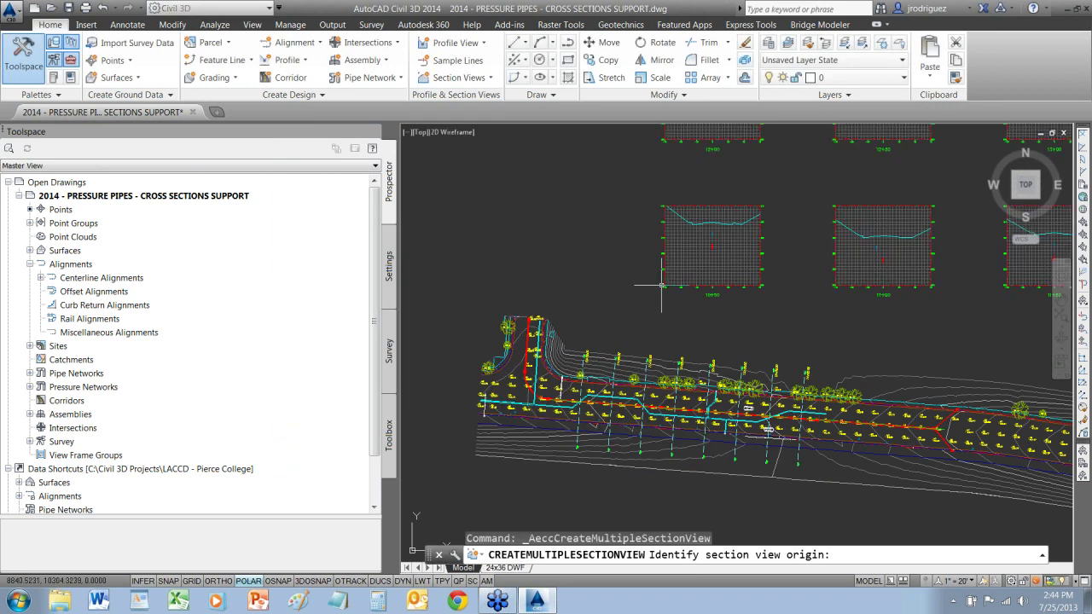
{"action": "scroll", "coordinate": [719, 239], "scroll_direction": "up", "scroll_amount": 5}
{"action": "scroll", "coordinate": [719, 239], "scroll_direction": "down", "scroll_amount": 2}
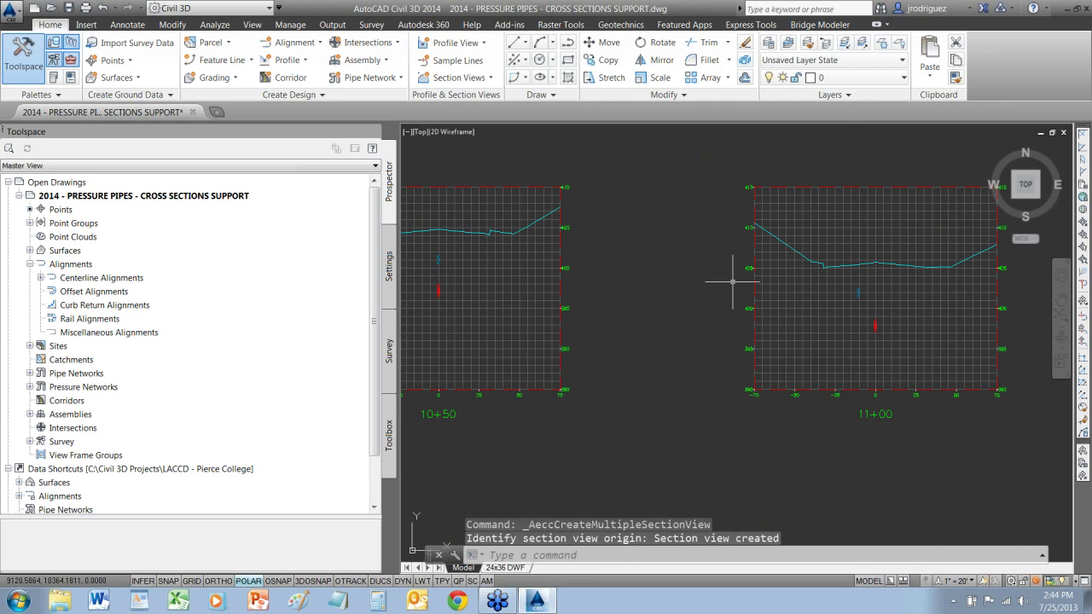
{"action": "scroll", "coordinate": [719, 239], "scroll_direction": "up", "scroll_amount": 5}
{"action": "scroll", "coordinate": [892, 302], "scroll_direction": "up", "scroll_amount": 2}
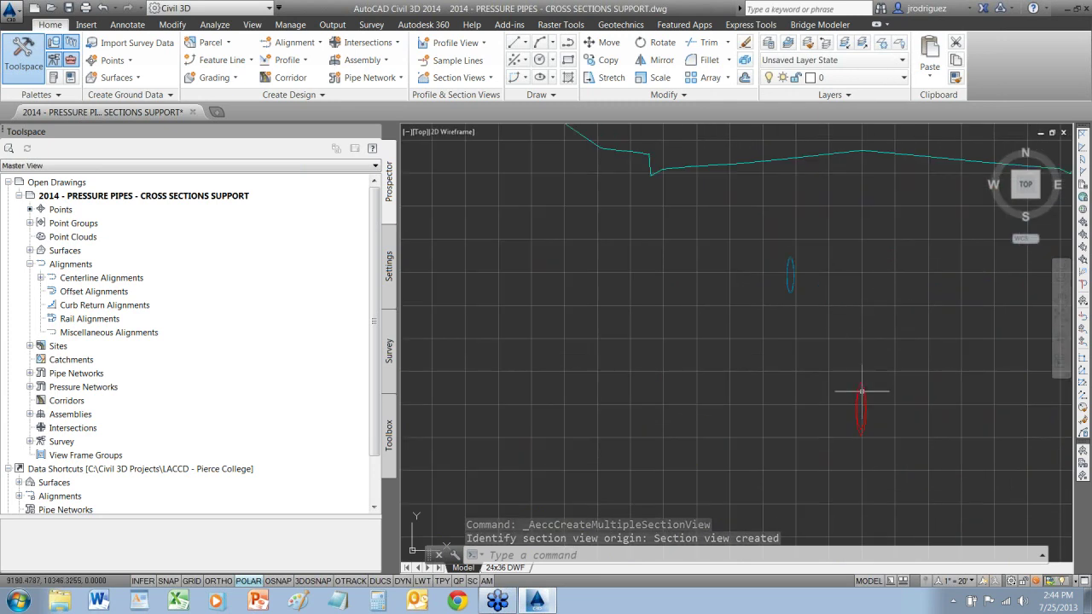
{"action": "mouse_move", "coordinate": [792, 287]}
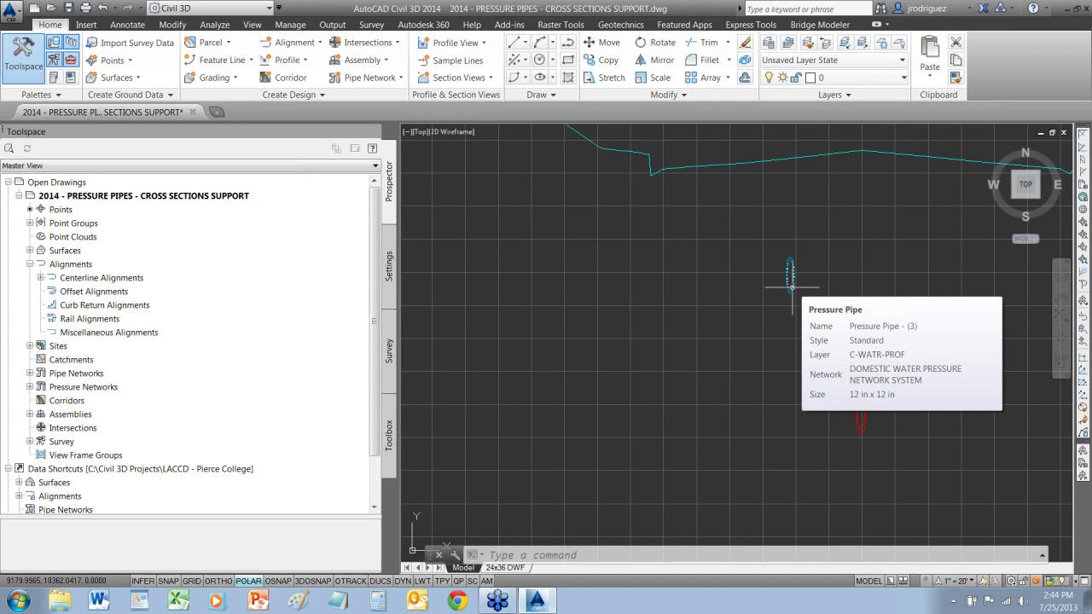
{"action": "scroll", "coordinate": [791, 287], "scroll_direction": "down", "scroll_amount": 5}
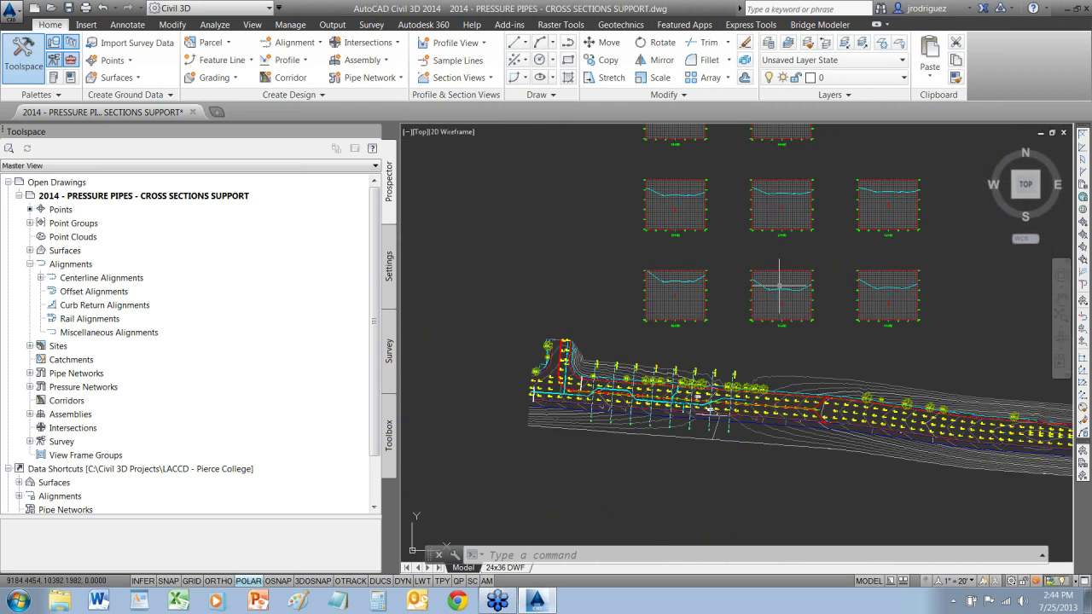
{"action": "scroll", "coordinate": [783, 203], "scroll_direction": "up", "scroll_amount": 1}
{"action": "scroll", "coordinate": [782, 203], "scroll_direction": "down", "scroll_amount": 1}
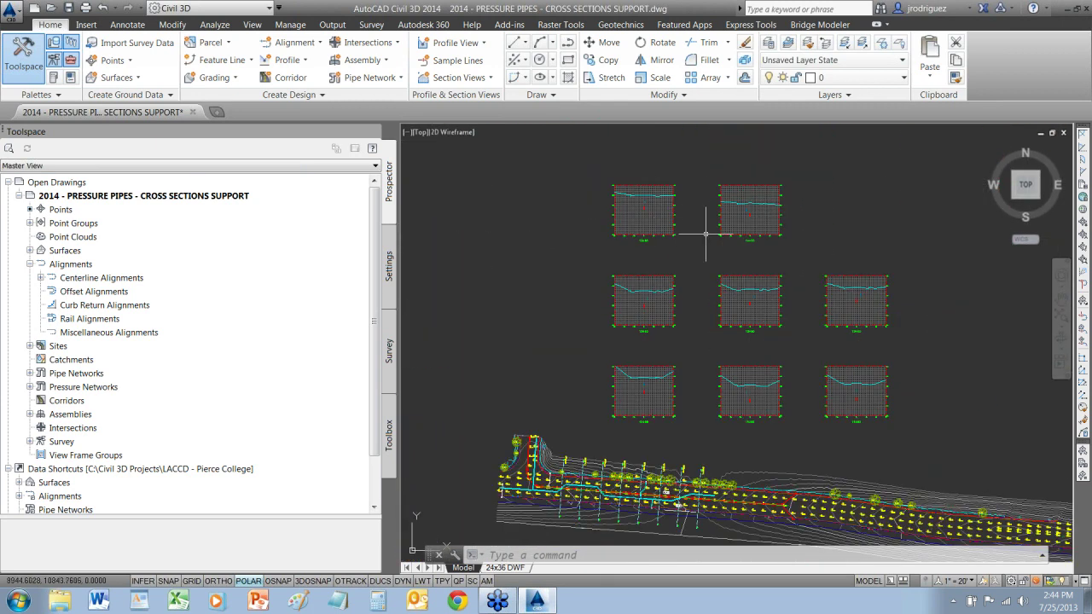
{"action": "scroll", "coordinate": [755, 285], "scroll_direction": "up", "scroll_amount": 1}
{"action": "scroll", "coordinate": [758, 293], "scroll_direction": "up", "scroll_amount": 5}
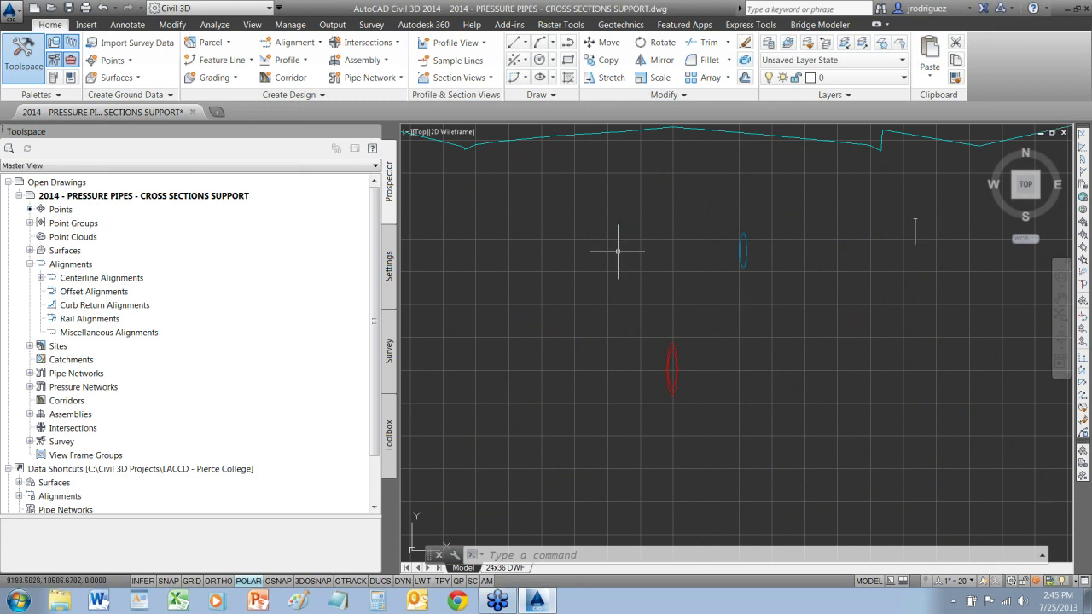
{"action": "left_click", "coordinate": [15, 12]}
Discard the previous drawing and open ANGEL STADIUM FREEWAY DESIGN CORRIDOR.dwg
{"action": "left_click", "coordinate": [47, 366]}
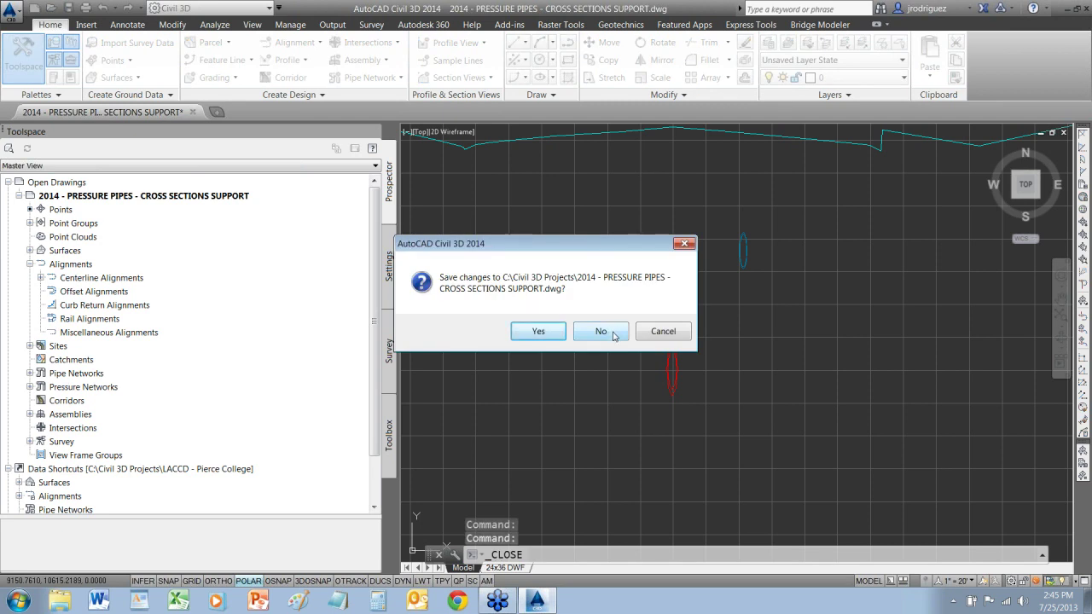
{"action": "left_click", "coordinate": [601, 332]}
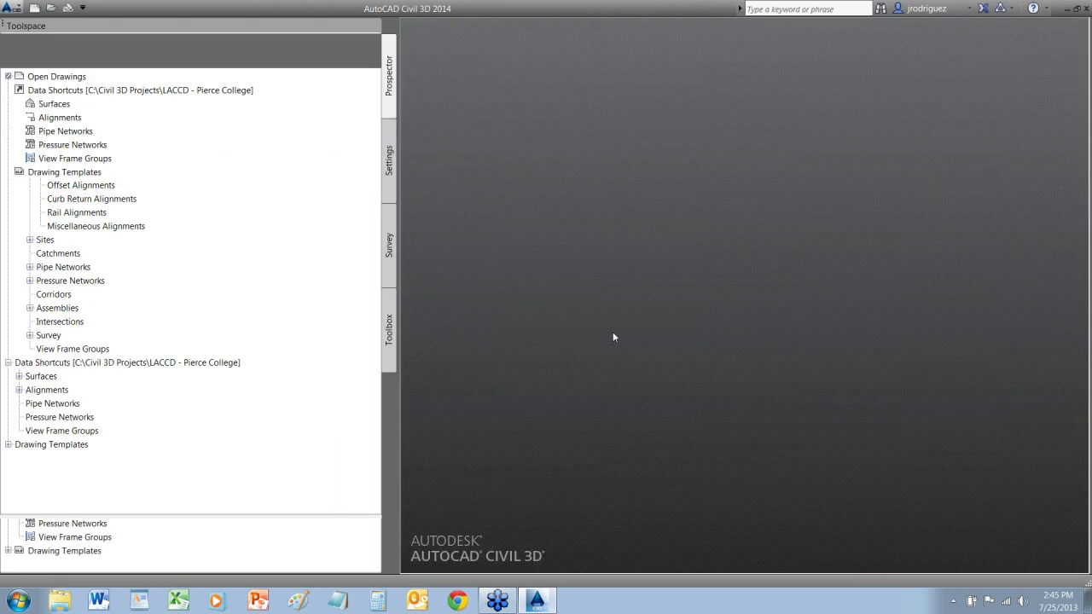
{"action": "left_click", "coordinate": [15, 12]}
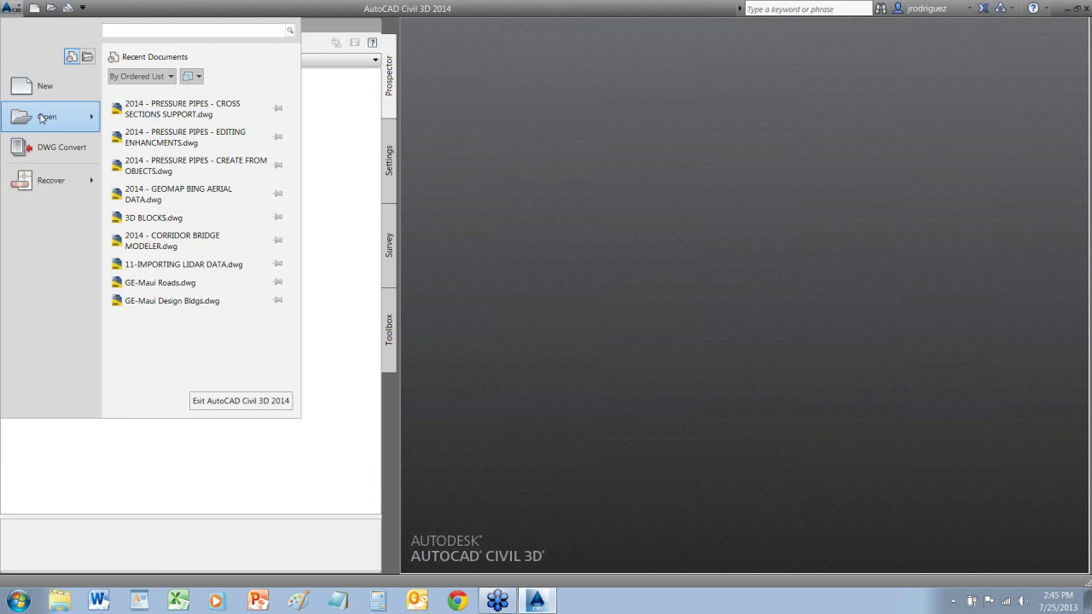
{"action": "mouse_move", "coordinate": [47, 116]}
{"action": "left_click", "coordinate": [158, 139]}
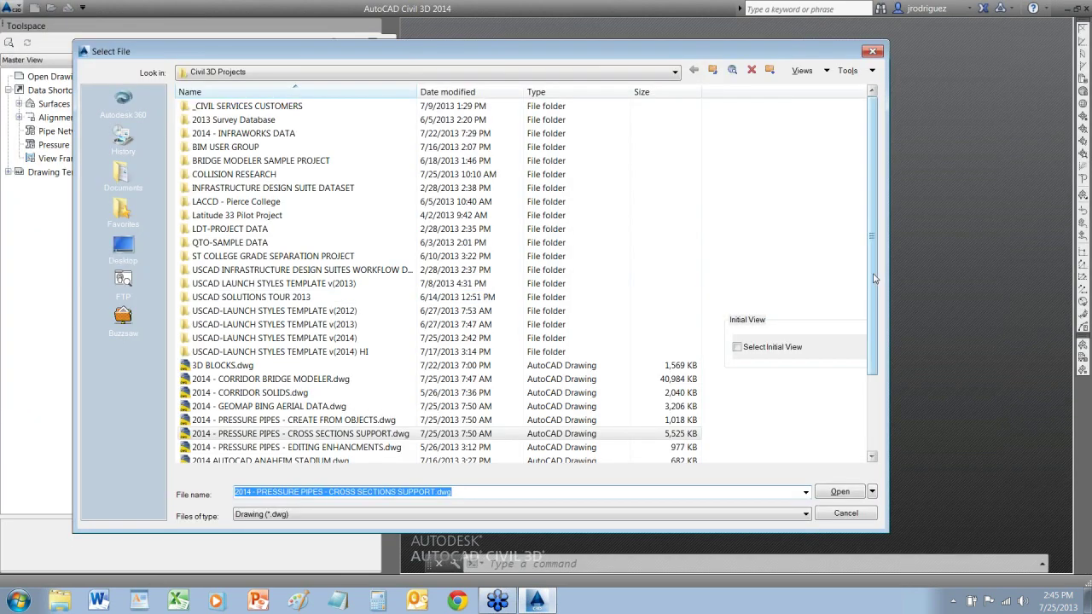
{"action": "left_click_drag", "start_coordinate": [874, 282], "coordinate": [875, 357]}
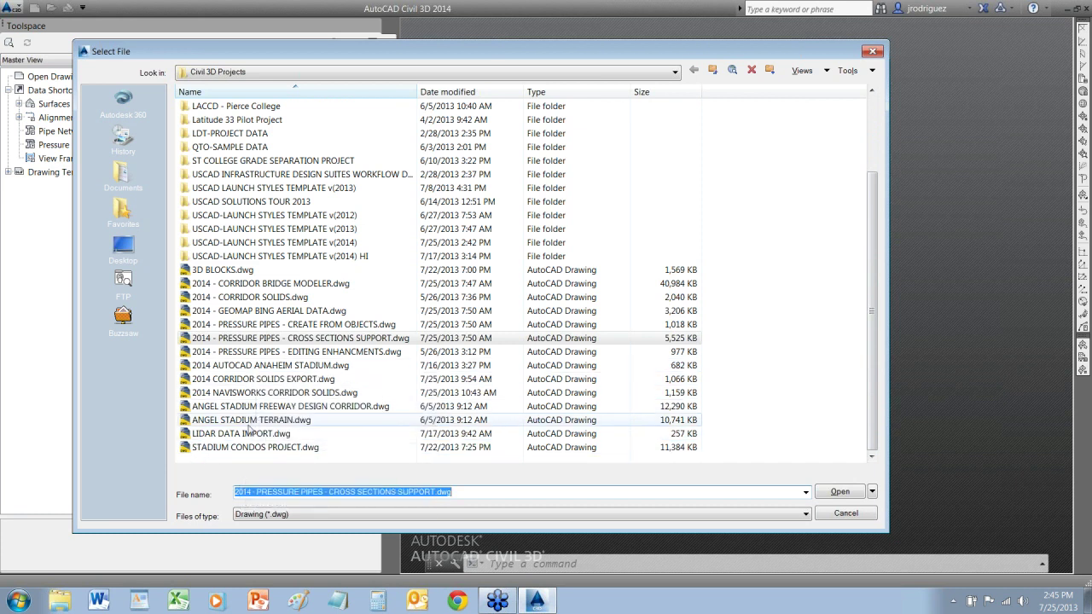
{"action": "double_click", "coordinate": [294, 412]}
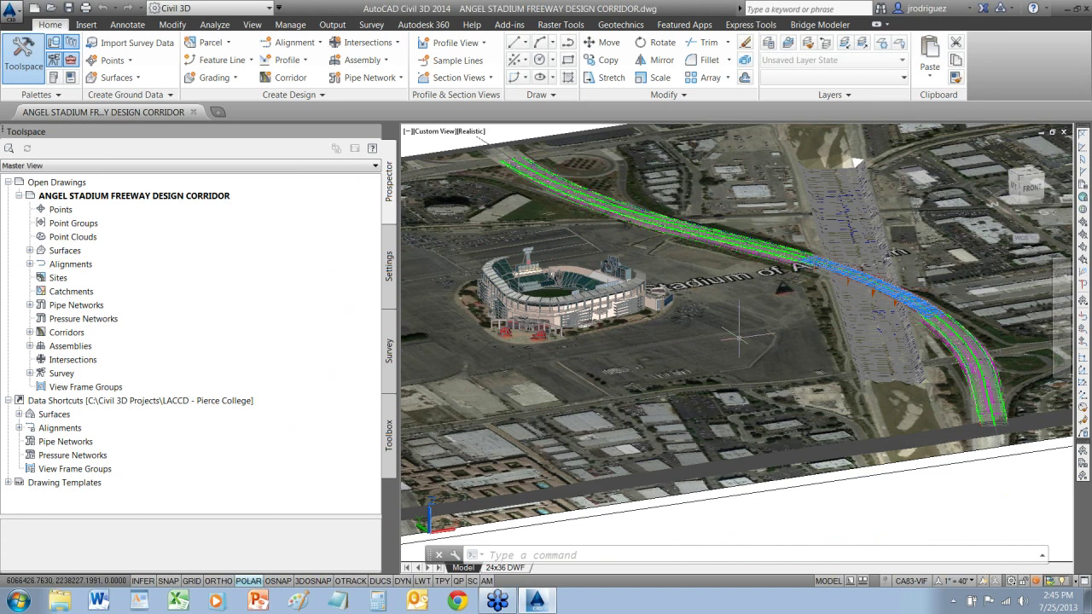
Zoom and orbit the aerial view of the corridor to a new angle
{"action": "scroll", "coordinate": [739, 338], "scroll_direction": "down", "scroll_amount": 4}
{"action": "left_click_drag", "start_coordinate": [739, 338], "coordinate": [797, 346]}
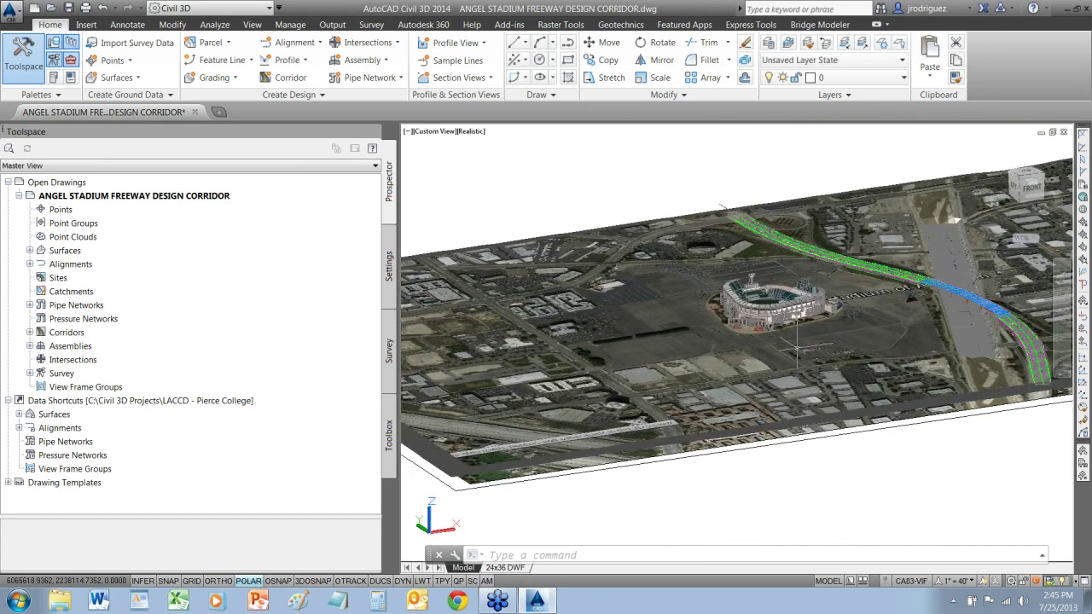
{"action": "scroll", "coordinate": [792, 334], "scroll_direction": "up", "scroll_amount": 3}
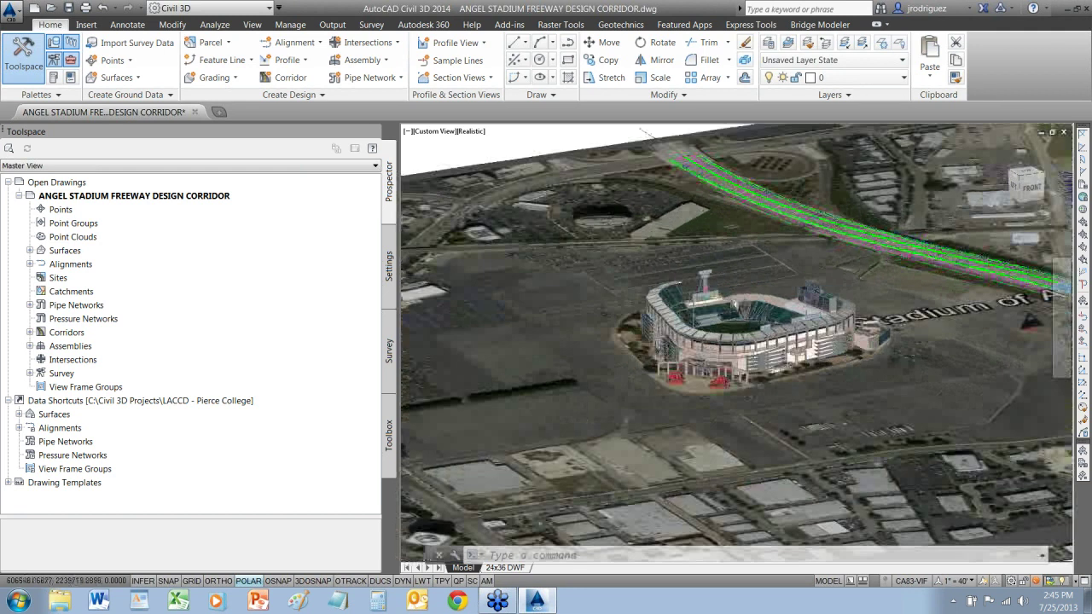
{"action": "scroll", "coordinate": [735, 303], "scroll_direction": "up", "scroll_amount": 4}
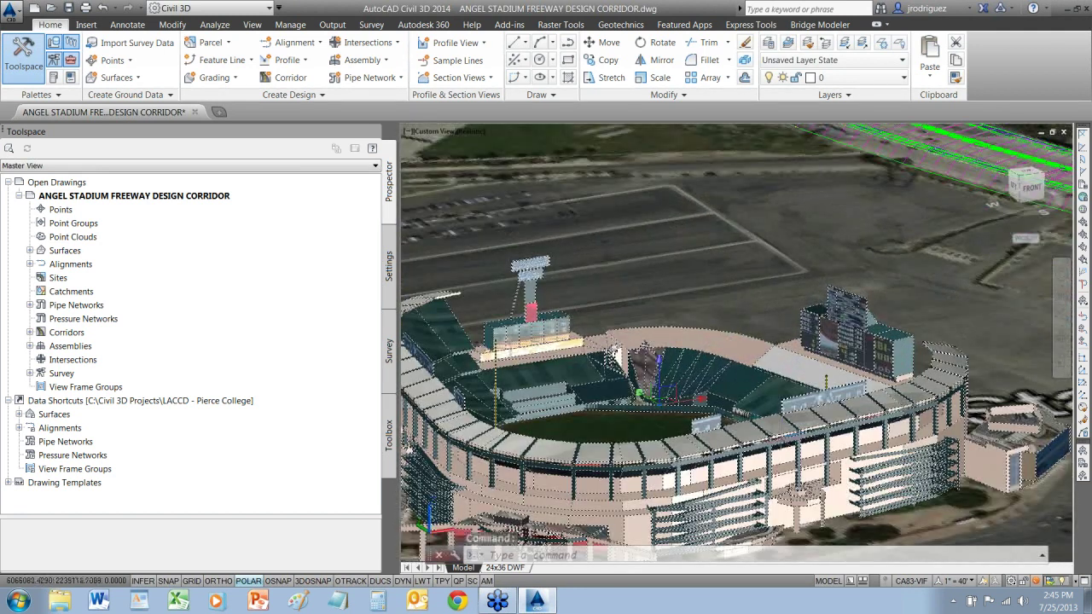
Inspect the stadium model's seating ring on its own in the Object Viewer
{"action": "right_click", "coordinate": [771, 154]}
{"action": "left_click", "coordinate": [819, 410]}
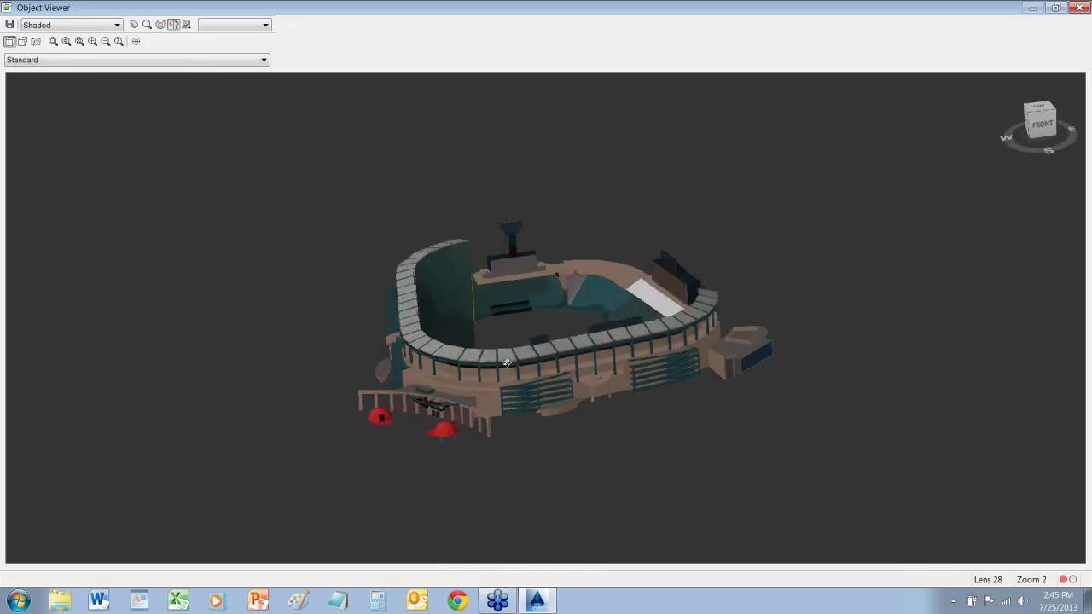
{"action": "left_click_drag", "start_coordinate": [507, 362], "coordinate": [702, 336]}
{"action": "scroll", "coordinate": [702, 336], "scroll_direction": "up", "scroll_amount": 5}
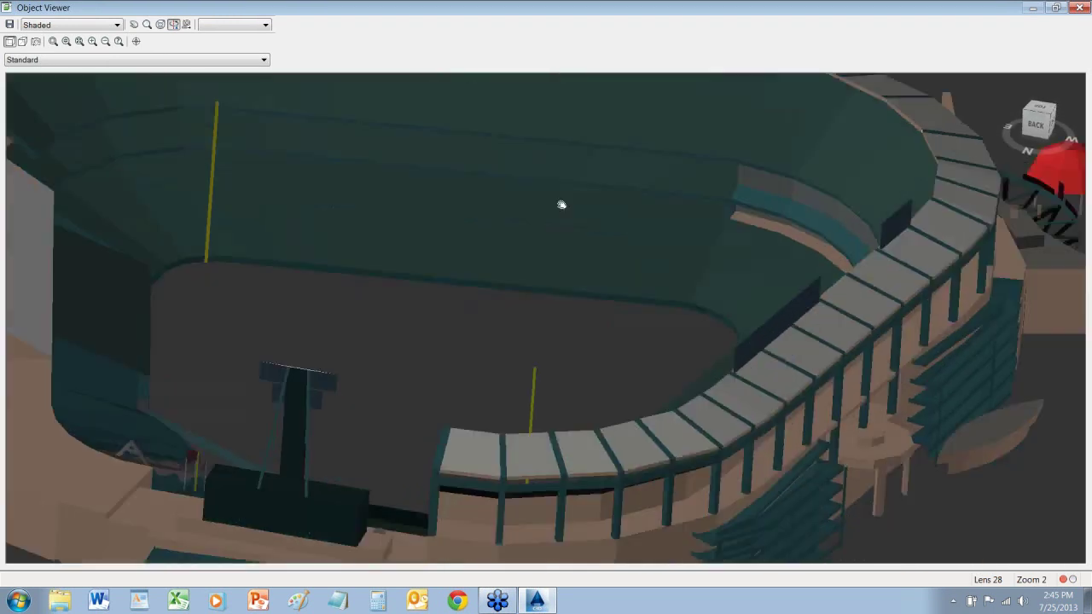
{"action": "left_click_drag", "start_coordinate": [561, 205], "coordinate": [601, 296]}
{"action": "scroll", "coordinate": [604, 296], "scroll_direction": "down", "scroll_amount": 5}
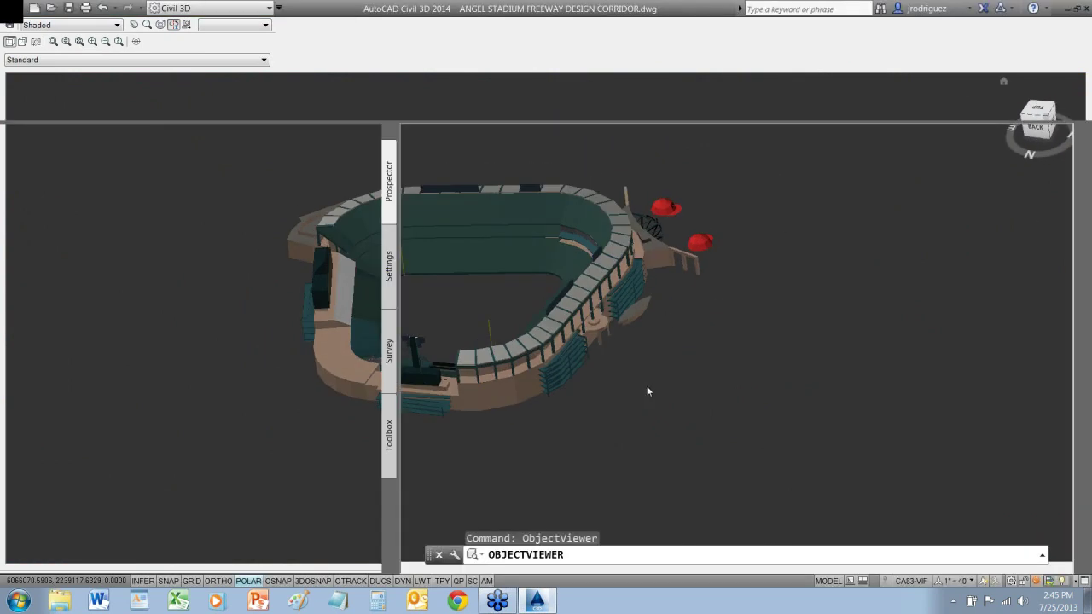
{"action": "left_click", "coordinate": [1084, 8]}
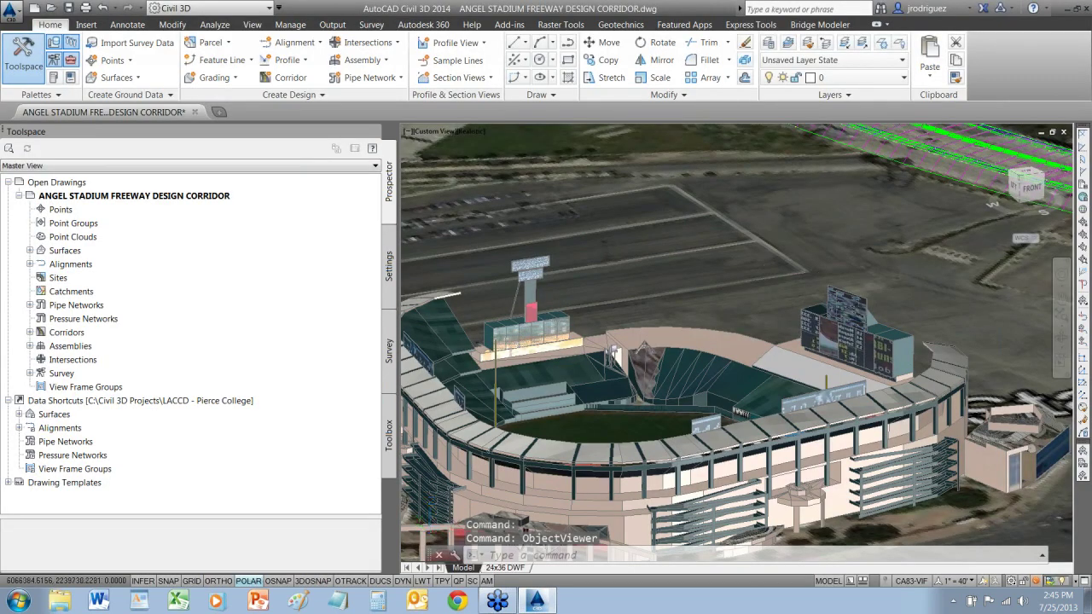
Orbit to the corridor's curved end and stadium, then run PLAN
{"action": "scroll", "coordinate": [949, 335], "scroll_direction": "down", "scroll_amount": 5}
{"action": "middle_click_drag", "start_coordinate": [814, 256], "coordinate": [605, 269]}
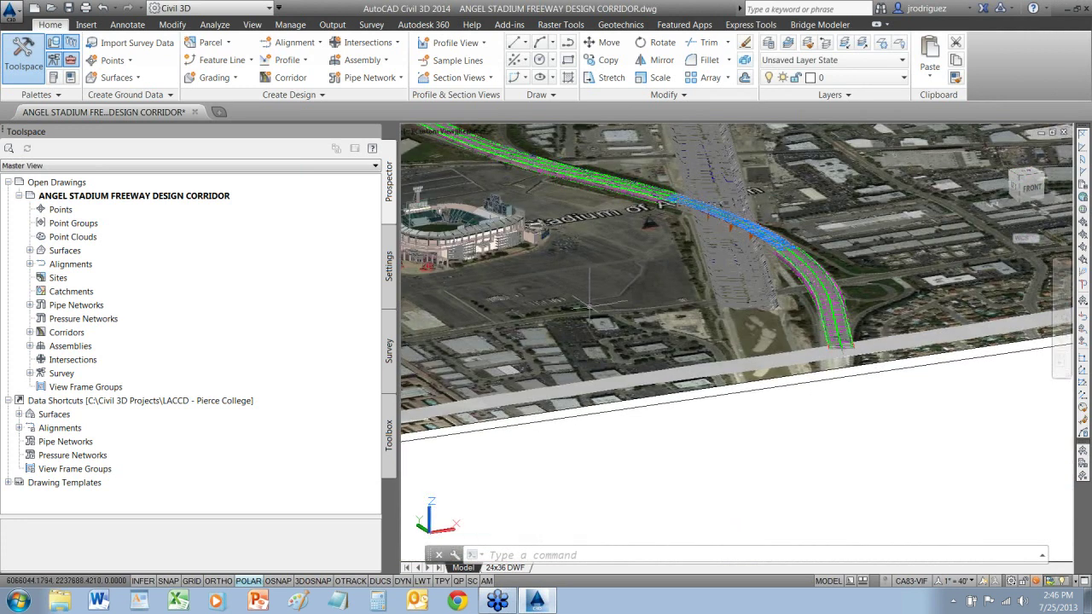
{"action": "scroll", "coordinate": [720, 210], "scroll_direction": "up", "scroll_amount": 3}
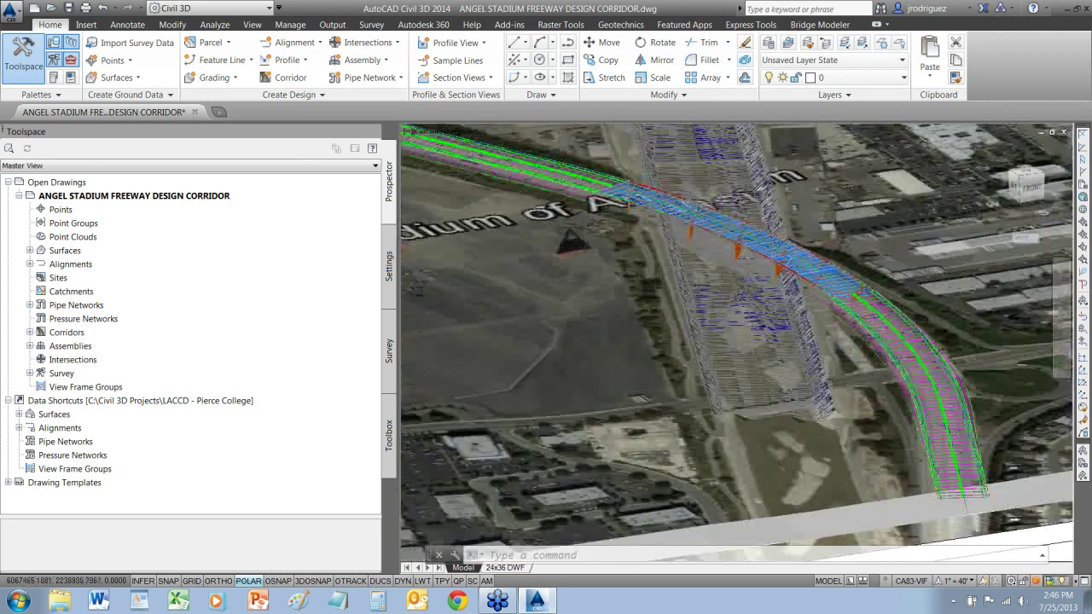
{"action": "scroll", "coordinate": [706, 358], "scroll_direction": "up", "scroll_amount": 5}
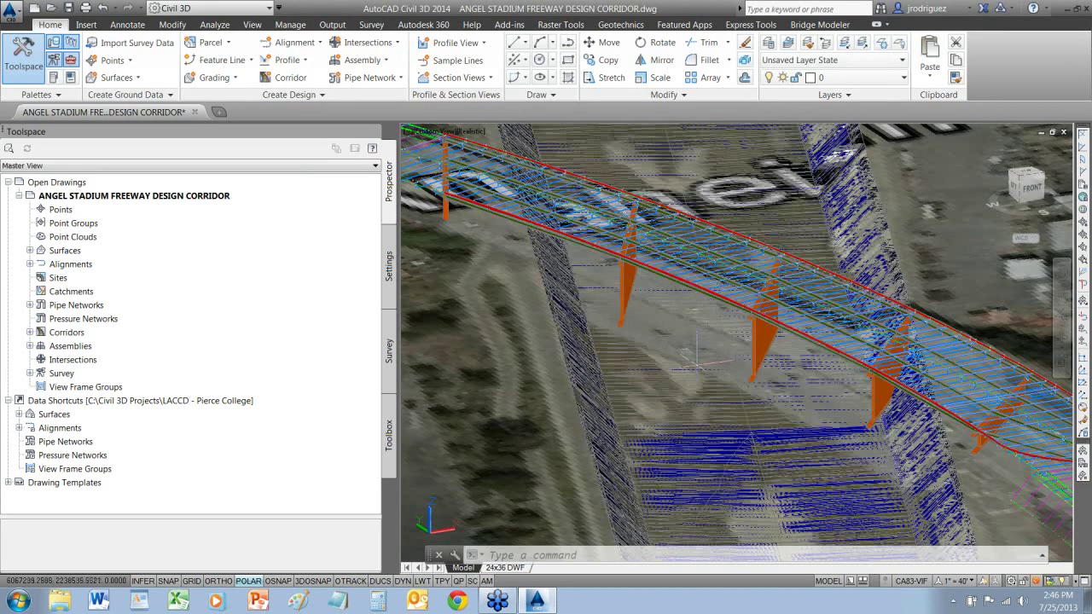
{"action": "scroll", "coordinate": [697, 358], "scroll_direction": "down", "scroll_amount": 5}
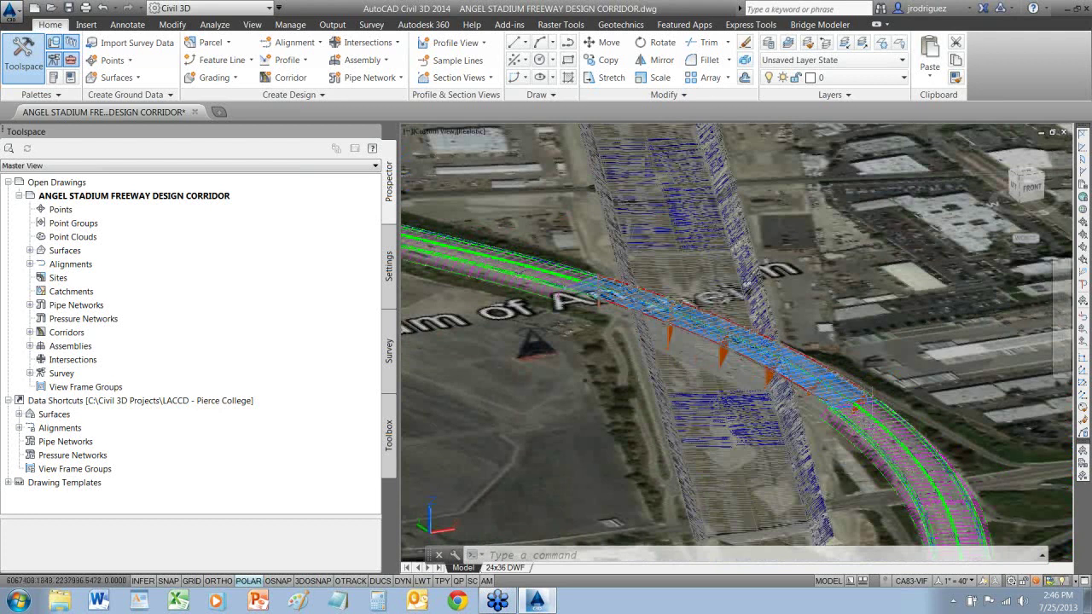
{"action": "scroll", "coordinate": [589, 359], "scroll_direction": "down", "scroll_amount": 5}
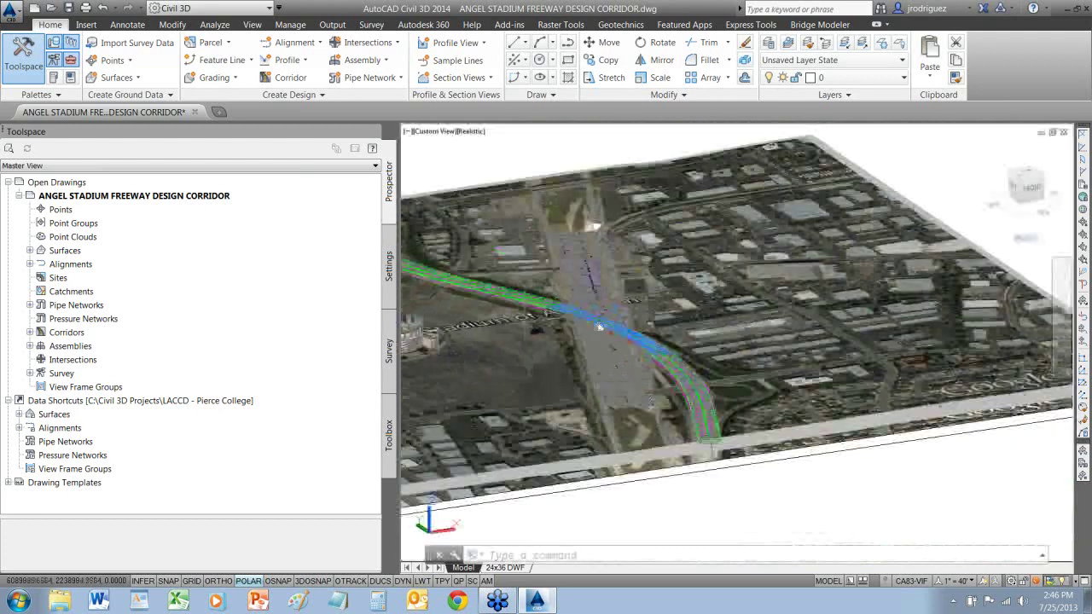
{"action": "middle_click_drag", "start_coordinate": [546, 341], "coordinate": [867, 275], "text": "shift"}
{"action": "scroll", "coordinate": [589, 359], "scroll_direction": "up", "scroll_amount": 4}
{"action": "type", "text": "PLAN"}
{"action": "key", "text": "Return"}
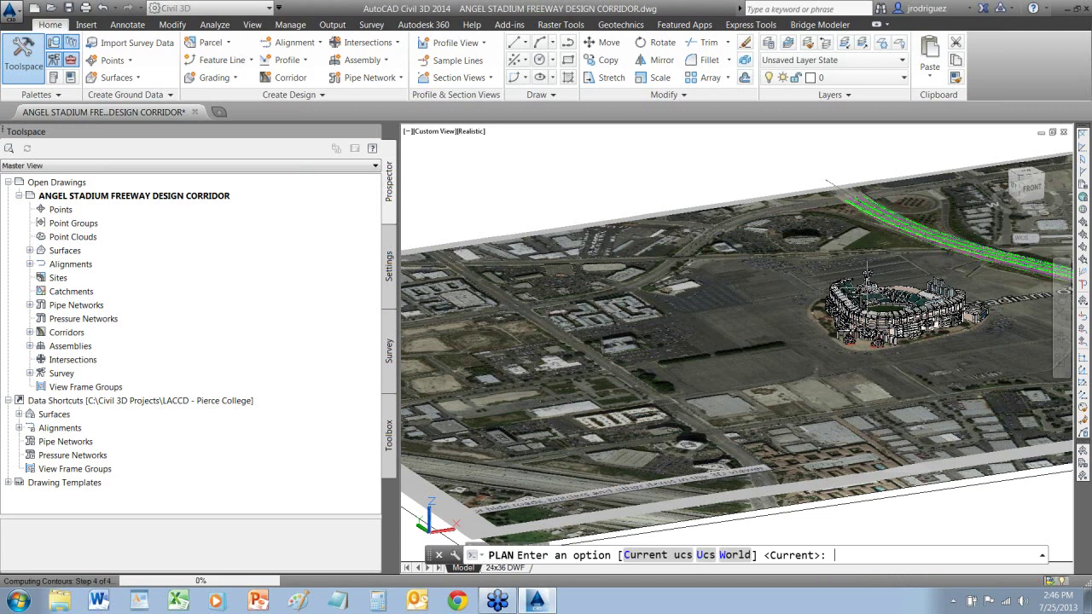
Accept PLAN's Current UCS, zoom toward the stadium, and open Autodesk Exchange from Featured Apps
{"action": "key", "text": "Return"}
{"action": "middle_click_drag", "start_coordinate": [559, 333], "coordinate": [683, 366]}
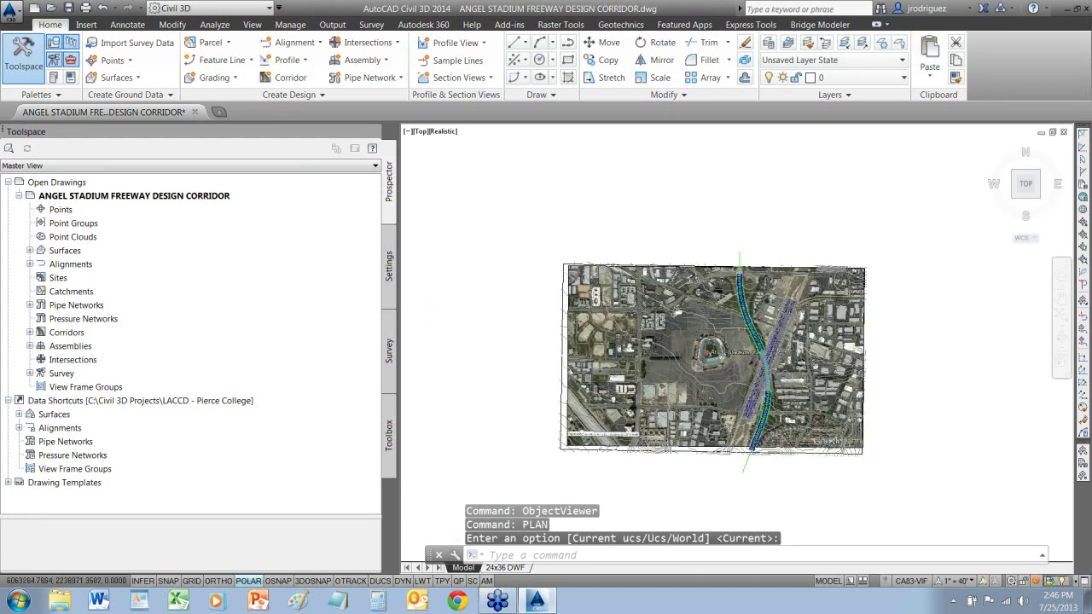
{"action": "scroll", "coordinate": [712, 353], "scroll_direction": "up", "scroll_amount": 5}
{"action": "scroll", "coordinate": [628, 290], "scroll_direction": "up", "scroll_amount": 5}
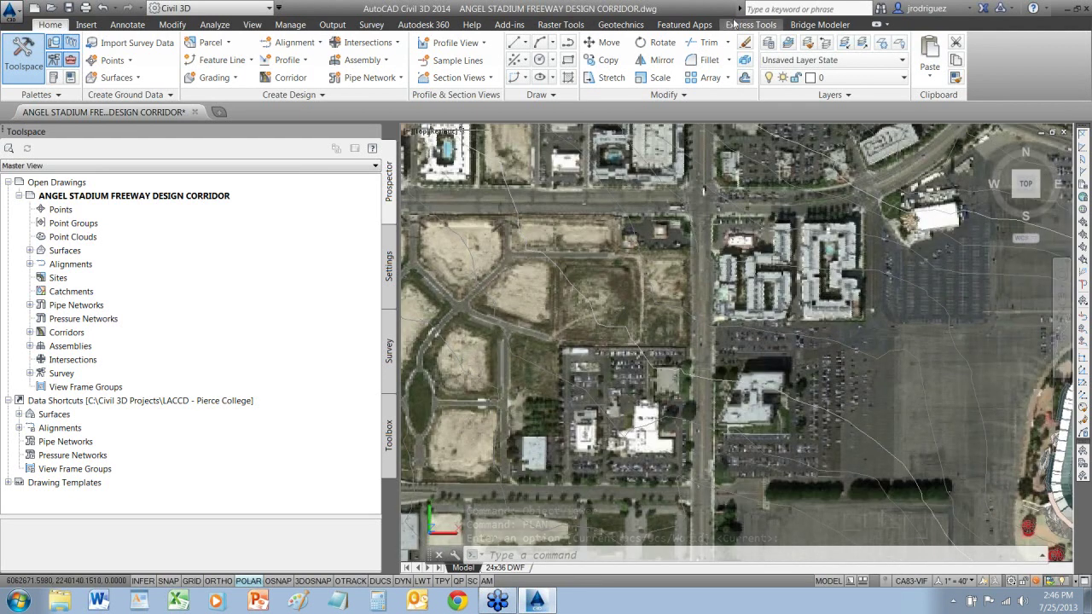
{"action": "left_click", "coordinate": [692, 25]}
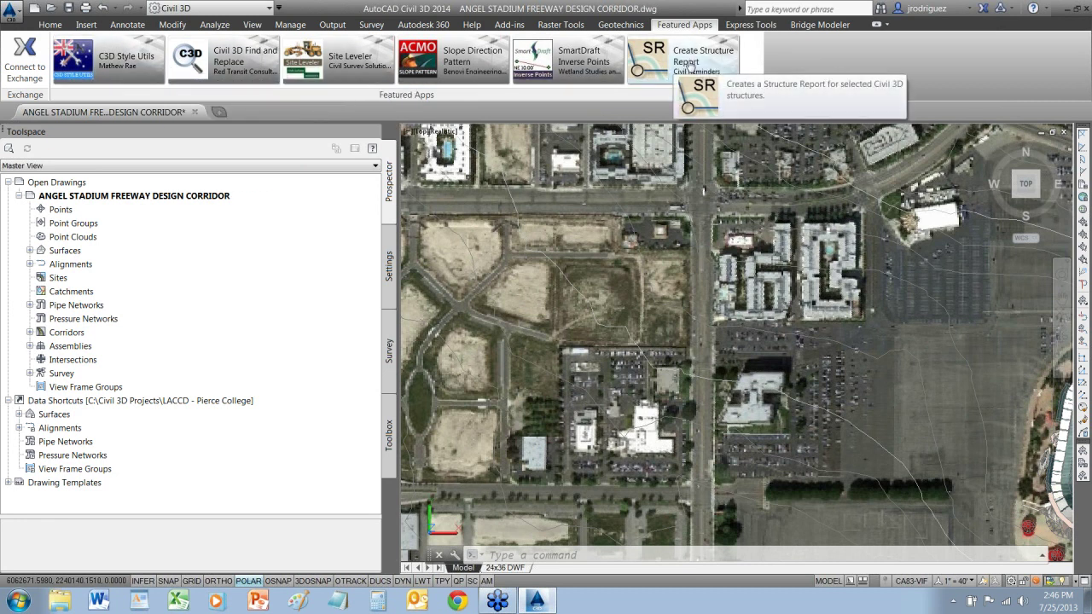
{"action": "left_click", "coordinate": [17, 65]}
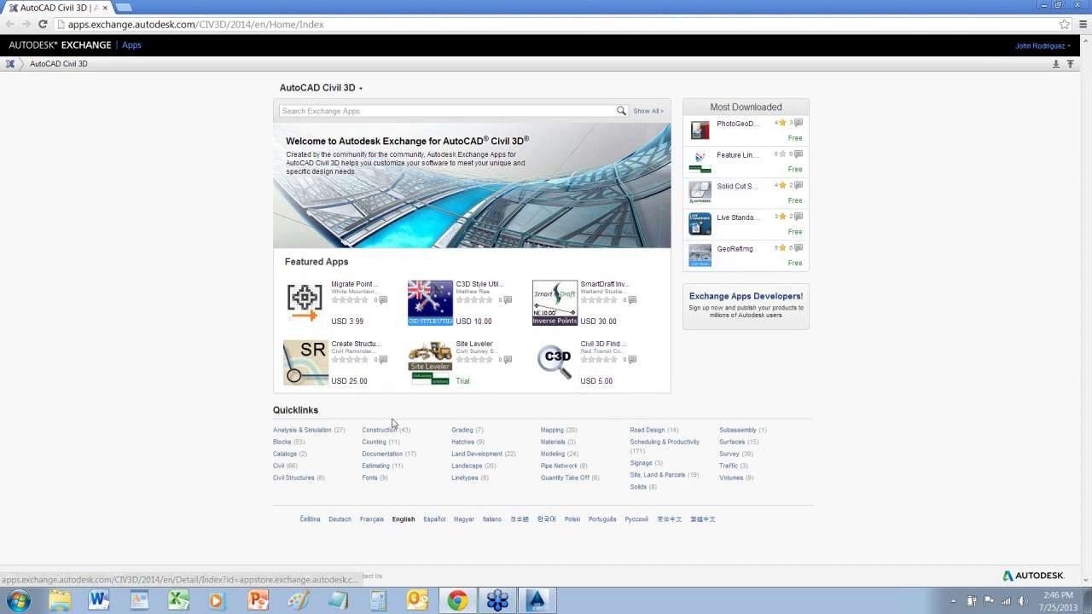
Close the Autodesk Exchange Apps browser window to return to the corridor drawing
{"action": "left_click", "coordinate": [1079, 7]}
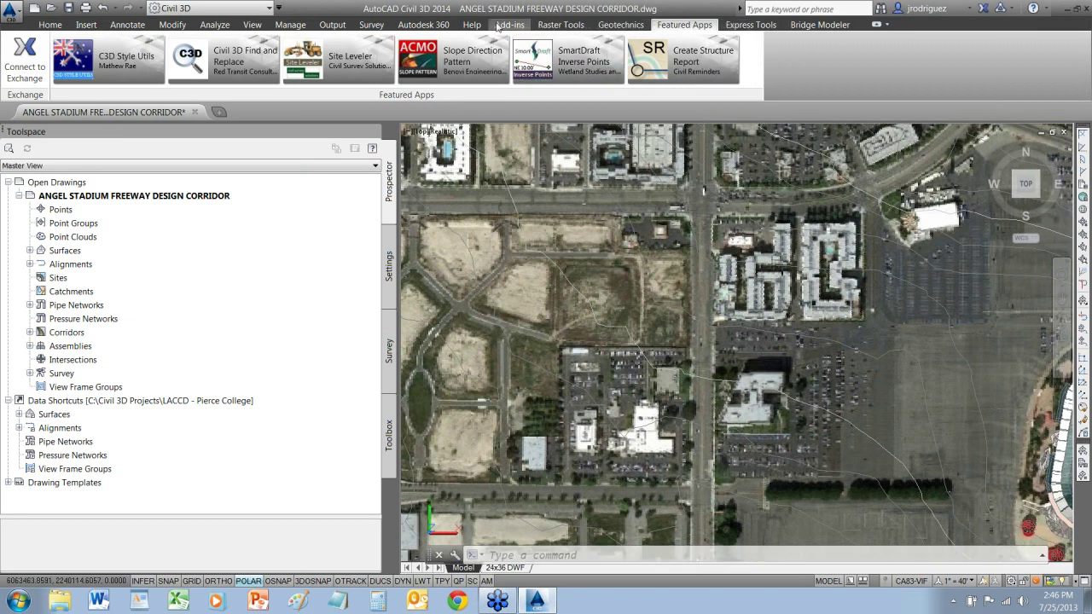
Run the SketchUp import and choose McDonald_s.skp from the Downloads folder
{"action": "left_click", "coordinate": [503, 25]}
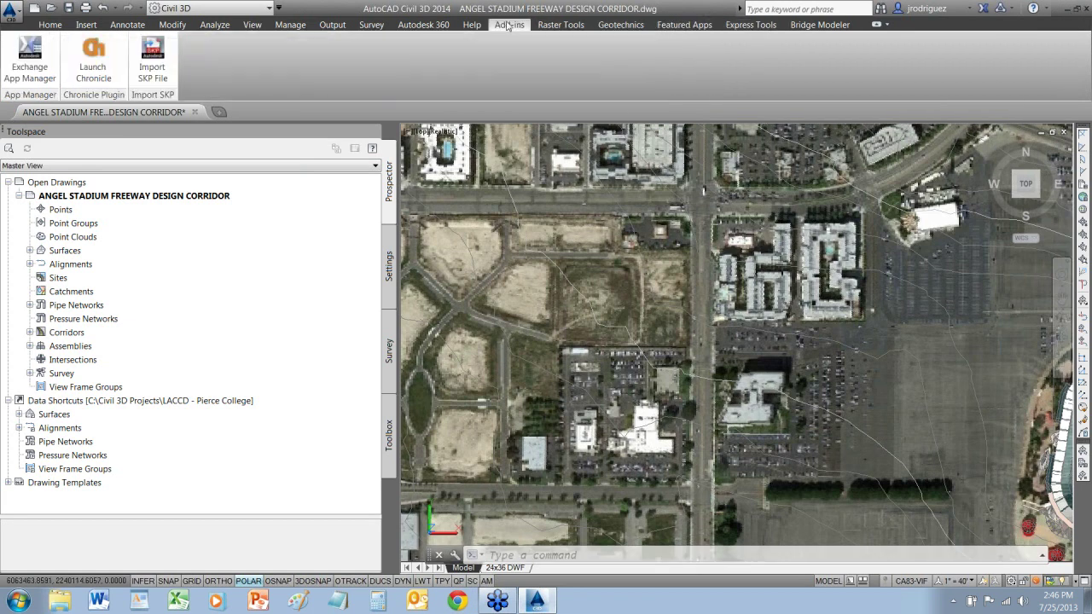
{"action": "left_click", "coordinate": [153, 58]}
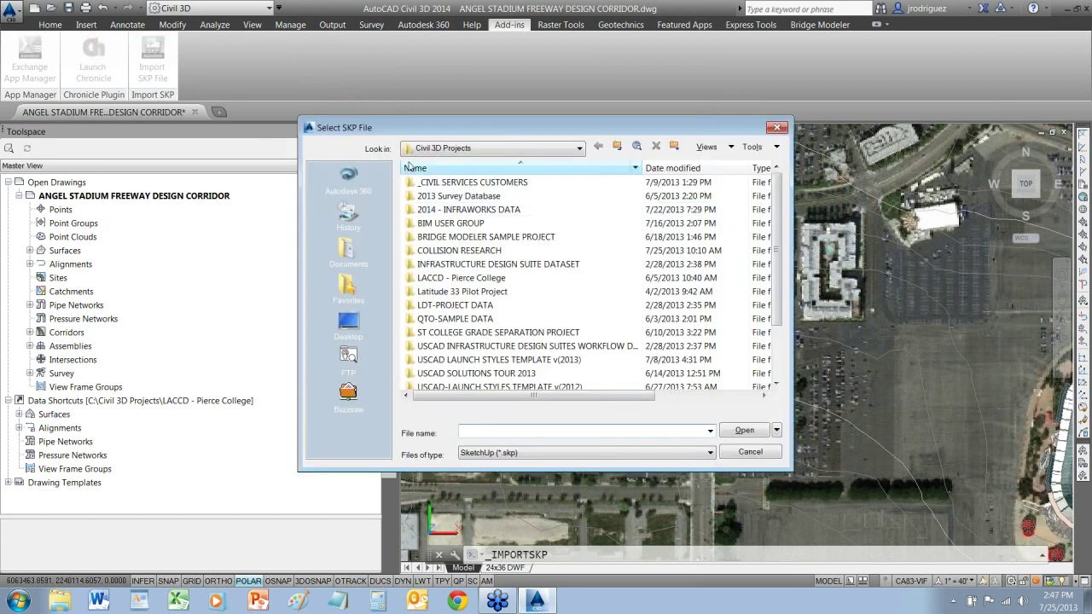
{"action": "left_click", "coordinate": [457, 148]}
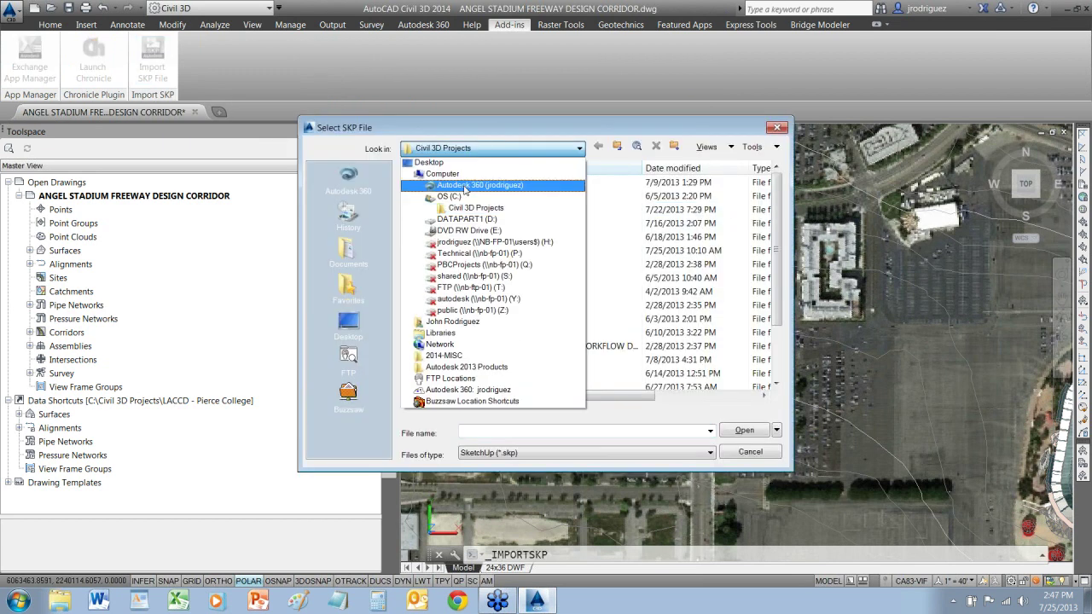
{"action": "left_click", "coordinate": [469, 208]}
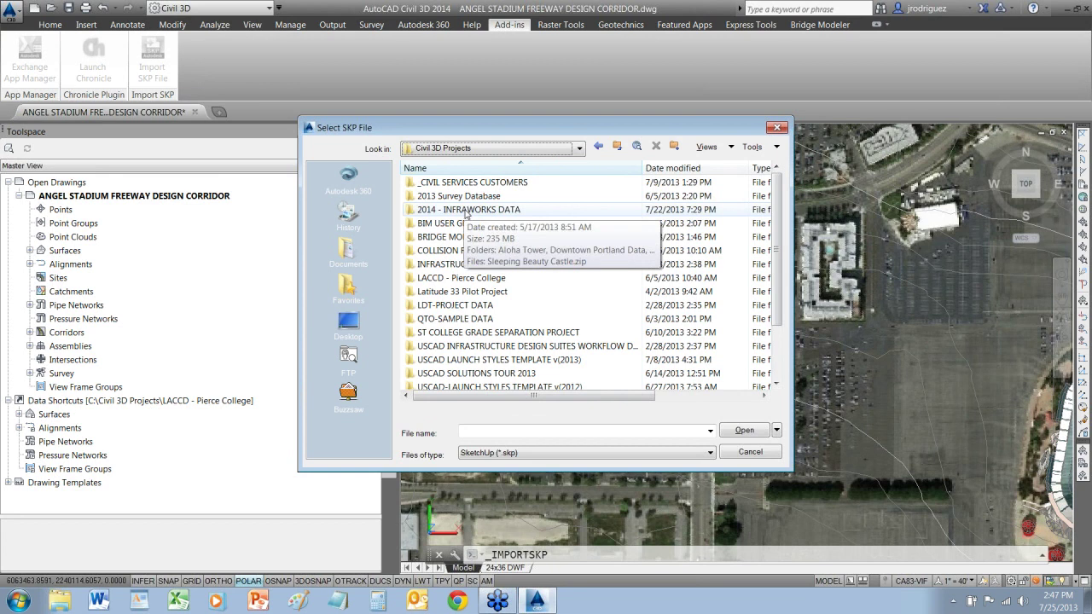
{"action": "left_click", "coordinate": [494, 148]}
{"action": "left_click", "coordinate": [494, 148]}
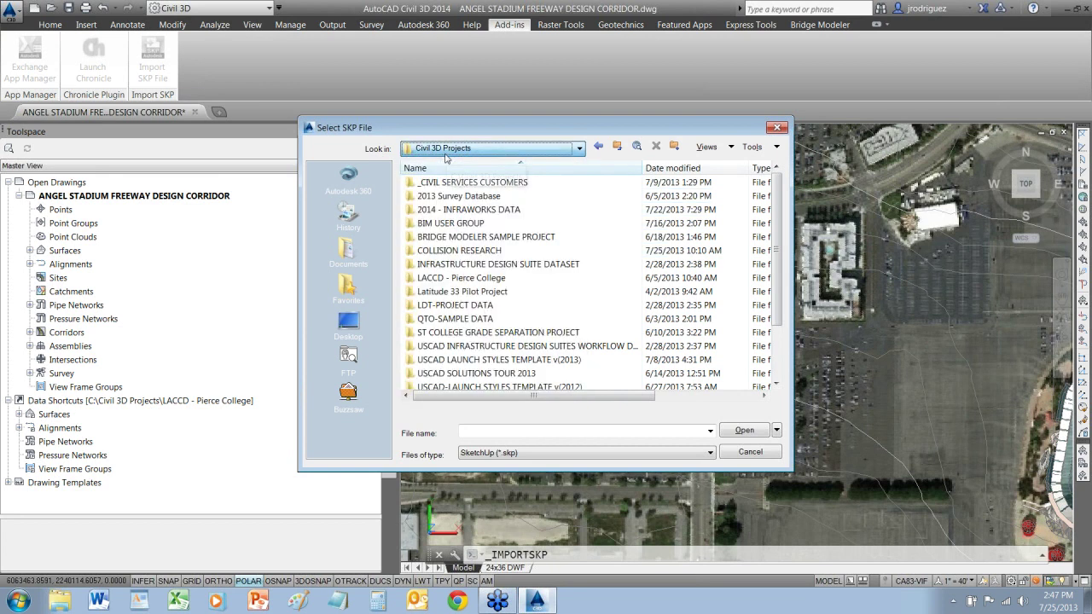
{"action": "left_click", "coordinate": [349, 249]}
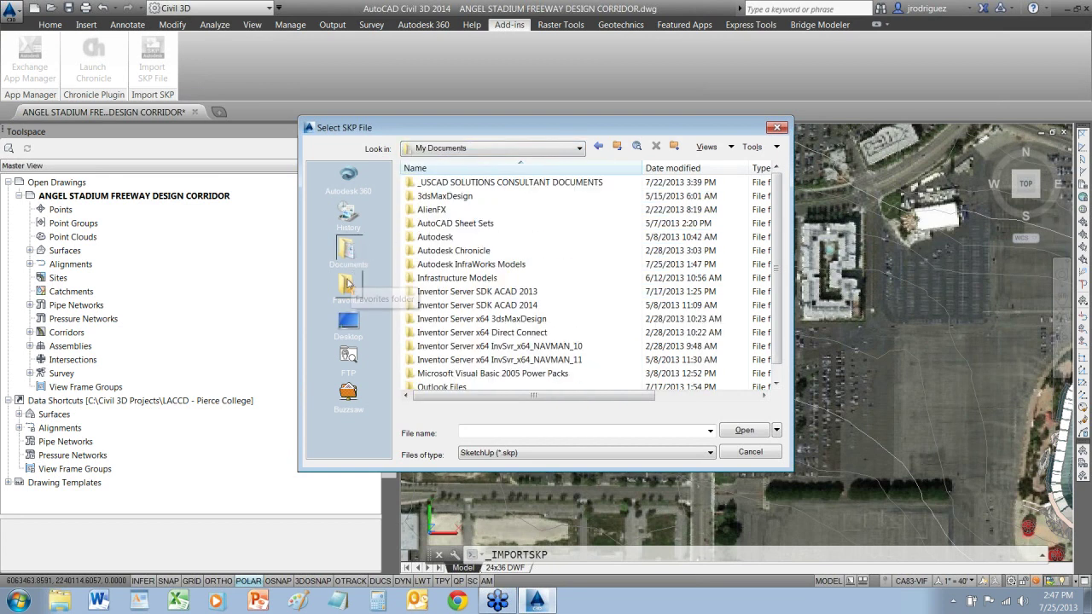
{"action": "left_click", "coordinate": [349, 332]}
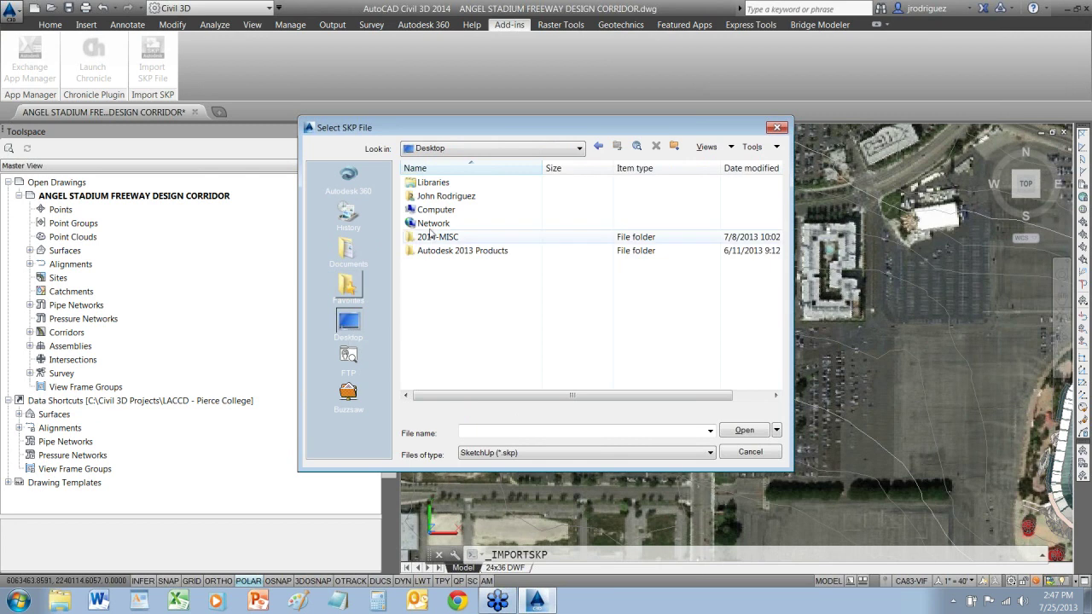
{"action": "double_click", "coordinate": [442, 193]}
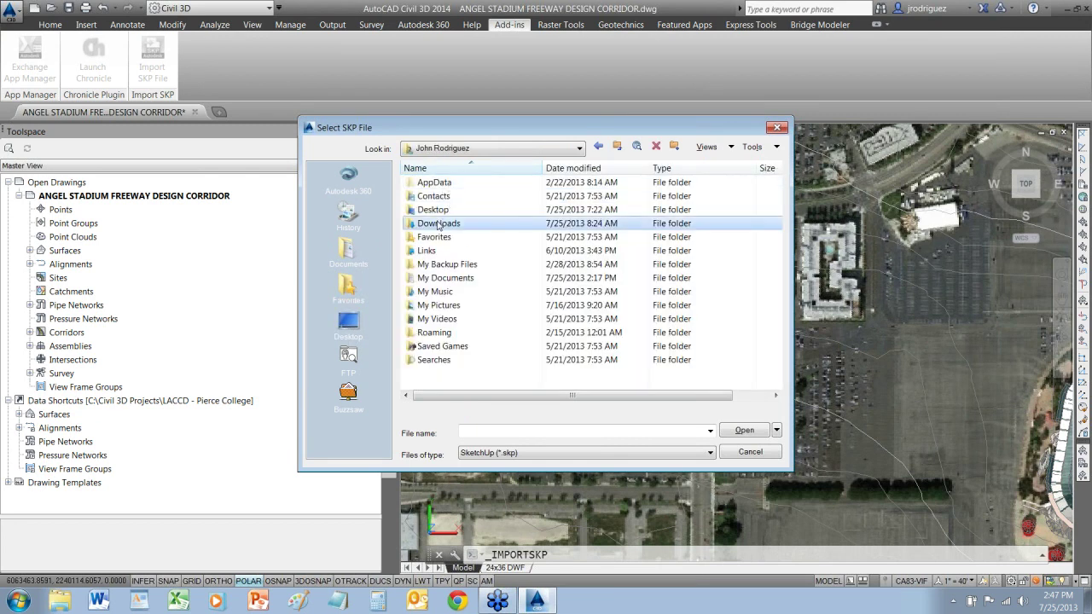
{"action": "double_click", "coordinate": [439, 223]}
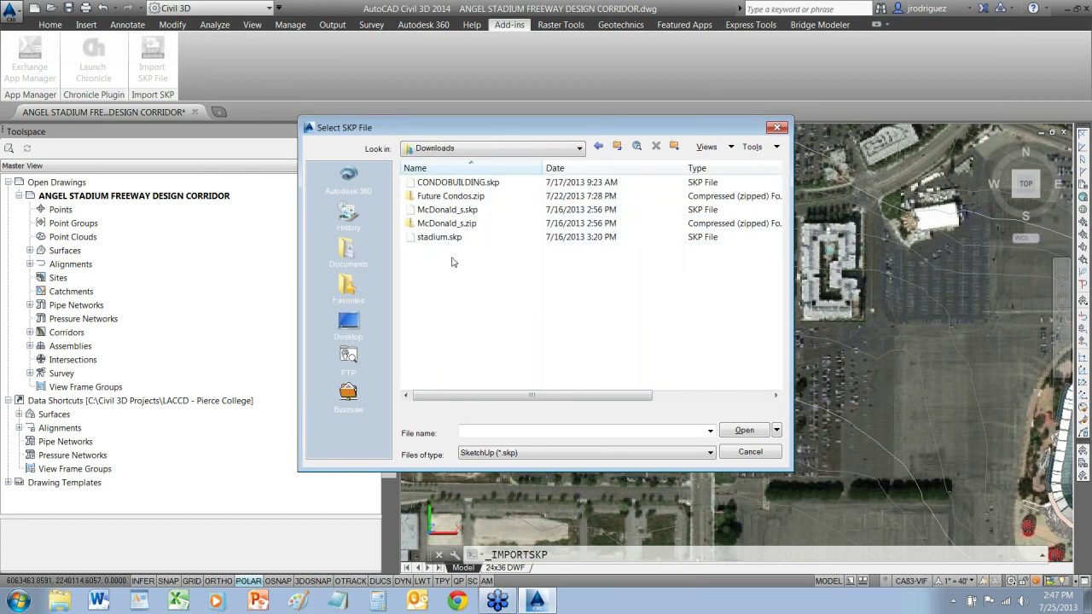
{"action": "left_click", "coordinate": [452, 211]}
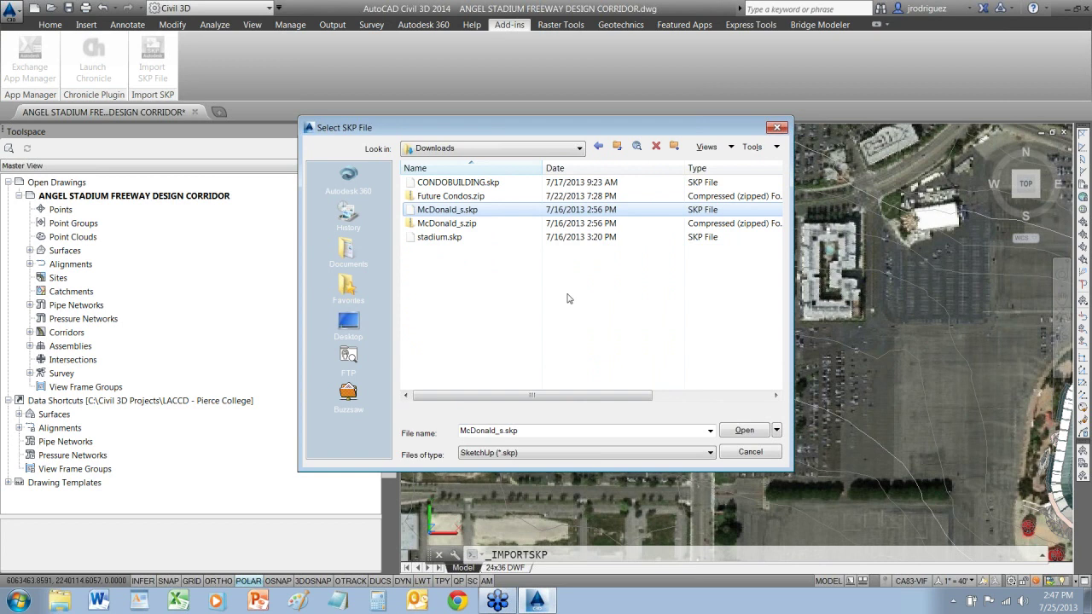
{"action": "left_click", "coordinate": [730, 429]}
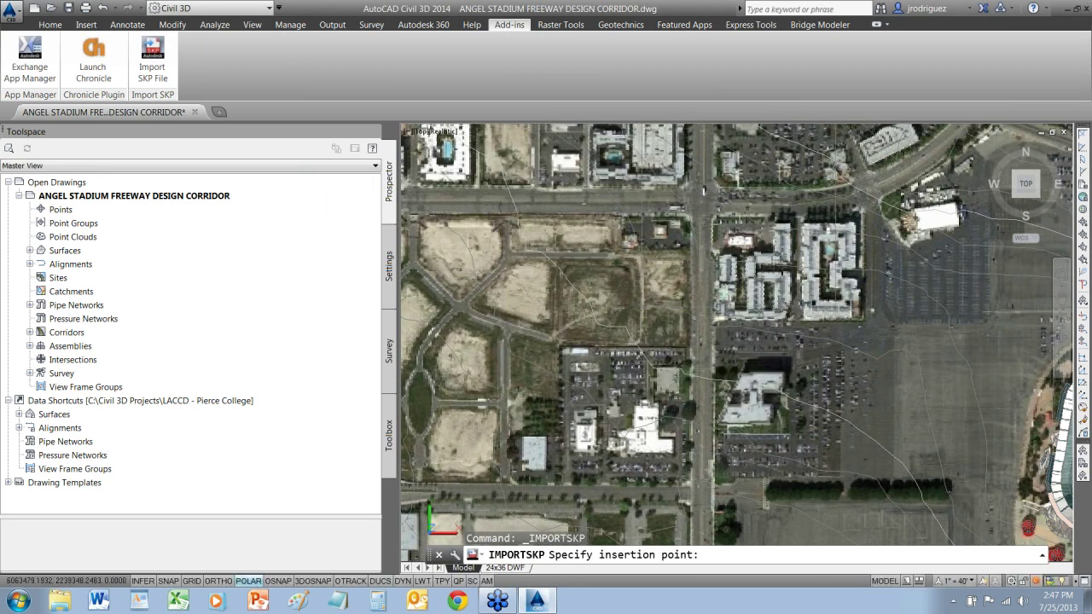
Start ALIGN and select the imported building
{"action": "scroll", "coordinate": [853, 346], "scroll_direction": "down", "scroll_amount": 3}
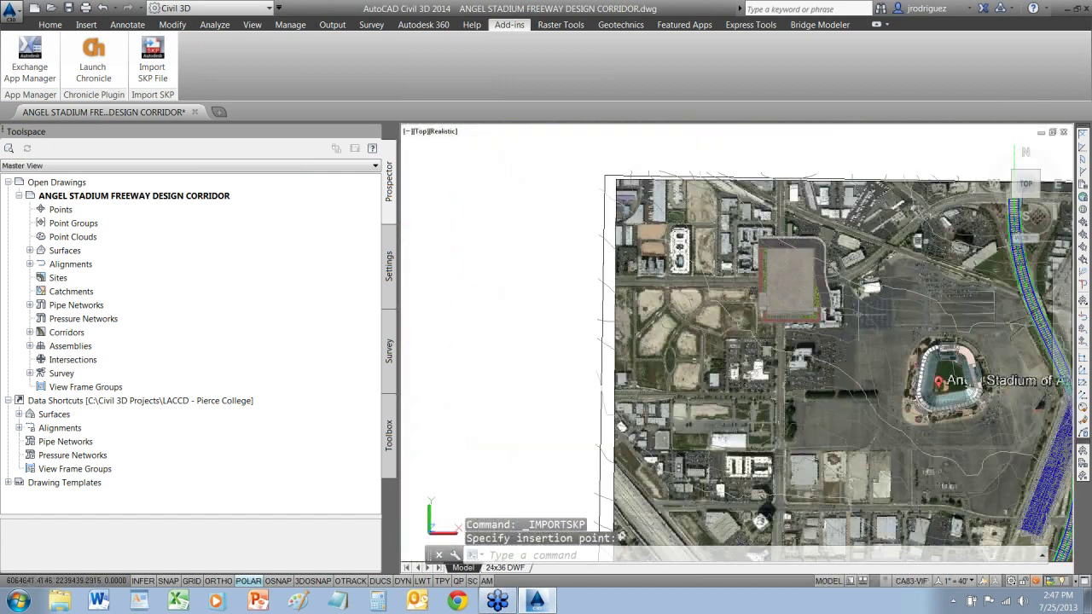
{"action": "type", "text": "N"}
{"action": "key", "text": "Return"}
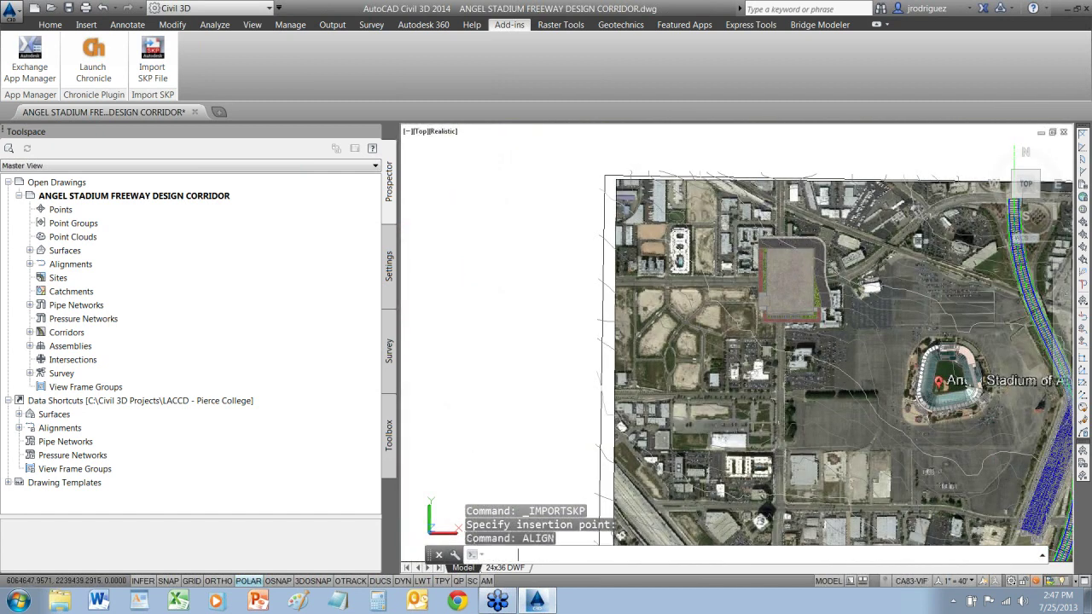
{"action": "scroll", "coordinate": [776, 300], "scroll_direction": "up", "scroll_amount": 4}
{"action": "left_click", "coordinate": [879, 184]}
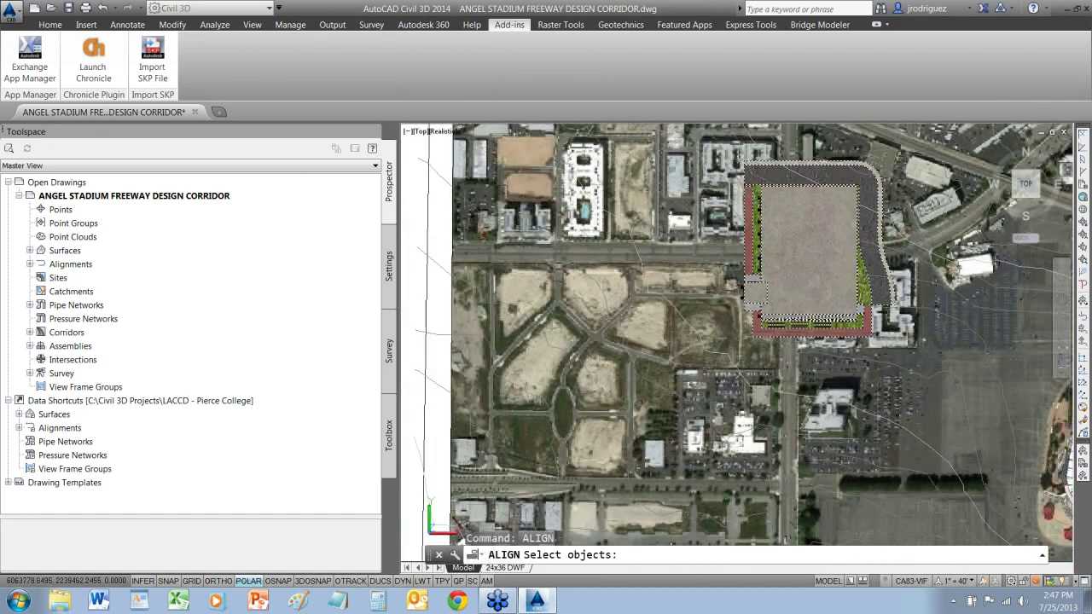
{"action": "key", "text": "Return"}
Match two building corners to their aerial-lot corners and scale the building to fit
{"action": "scroll", "coordinate": [751, 328], "scroll_direction": "up", "scroll_amount": 3}
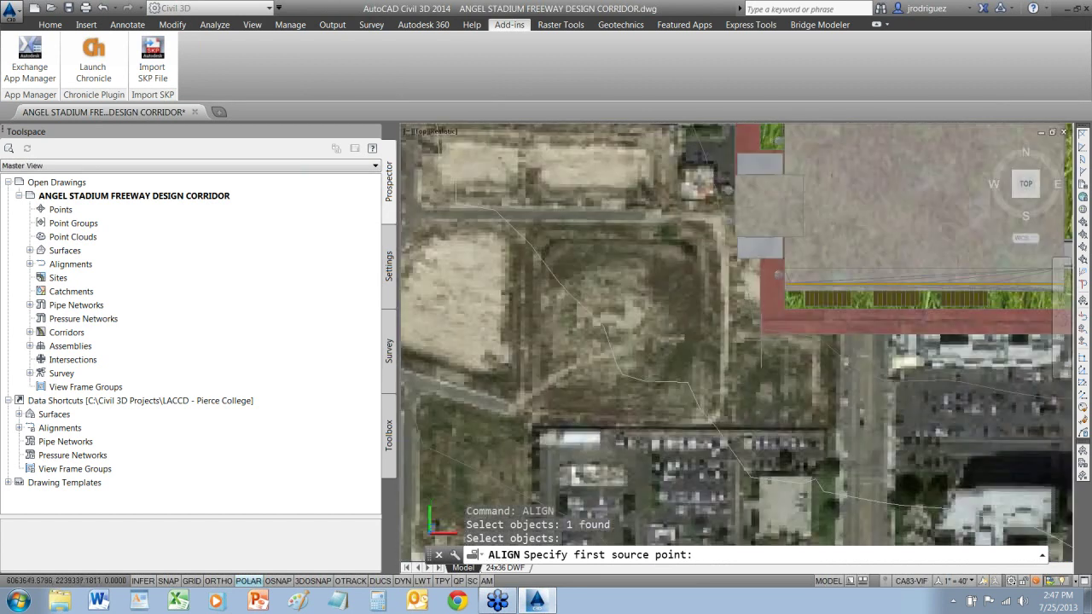
{"action": "left_click", "coordinate": [762, 333]}
{"action": "left_click", "coordinate": [727, 350]}
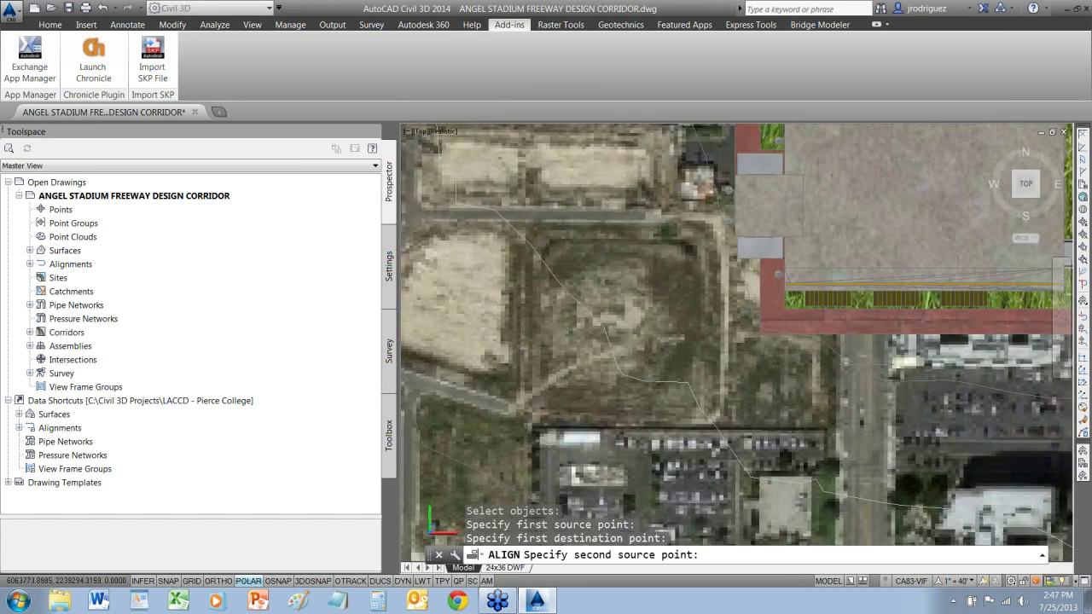
{"action": "scroll", "coordinate": [1010, 335], "scroll_direction": "down", "scroll_amount": 2}
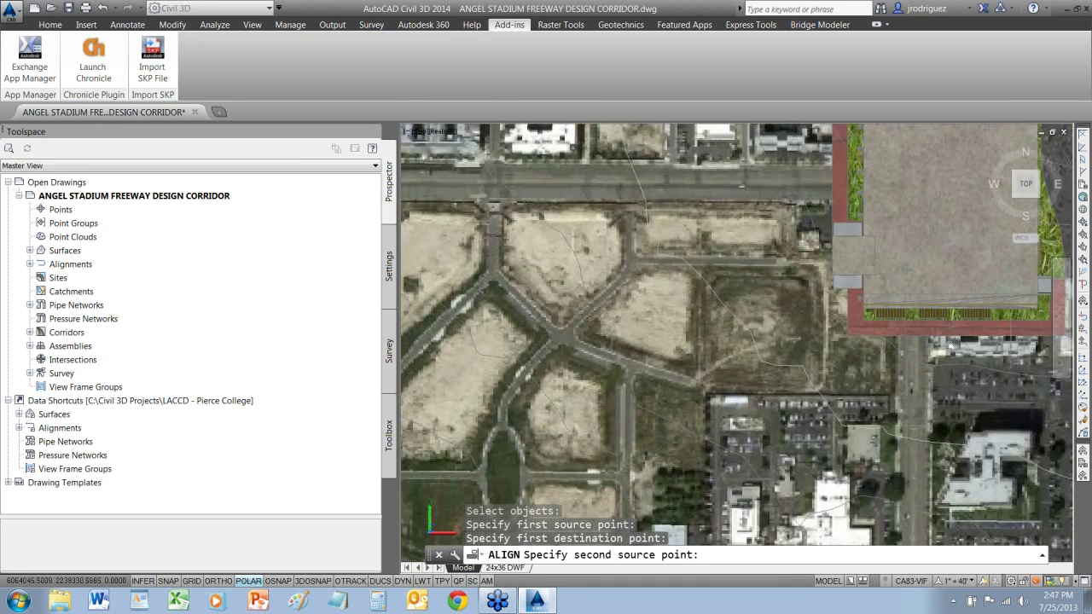
{"action": "middle_click_drag", "start_coordinate": [1065, 338], "coordinate": [1004, 341]}
{"action": "left_click", "coordinate": [1003, 338]}
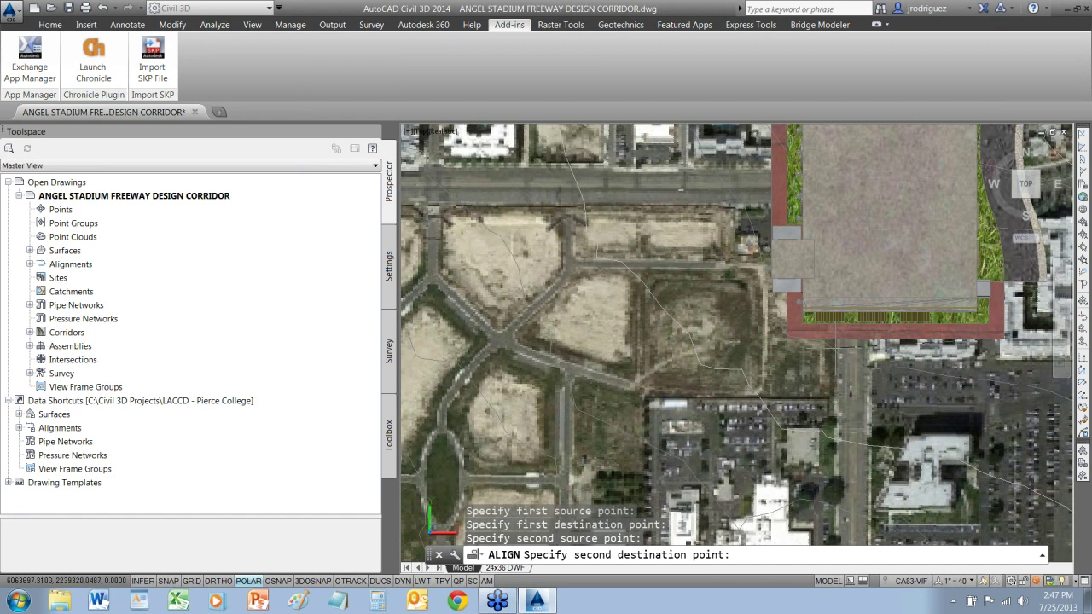
{"action": "left_click", "coordinate": [938, 354]}
{"action": "key", "text": "Return"}
{"action": "type", "text": "Y"}
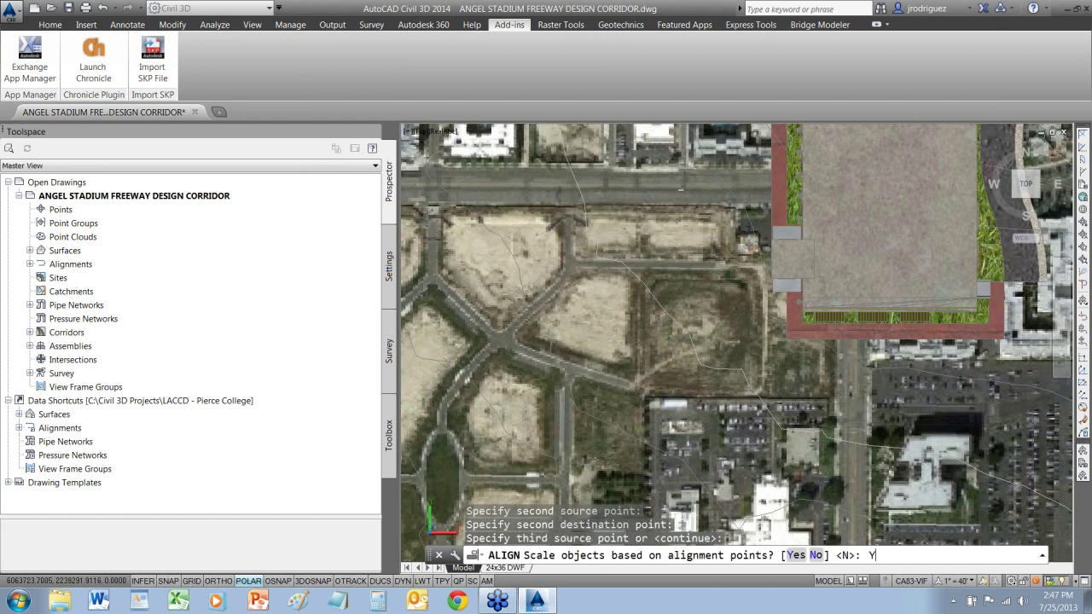
{"action": "key", "text": "Return"}
Clear the selection and start Free Orbit from the shortcut menu
{"action": "scroll", "coordinate": [862, 295], "scroll_direction": "up", "scroll_amount": 2}
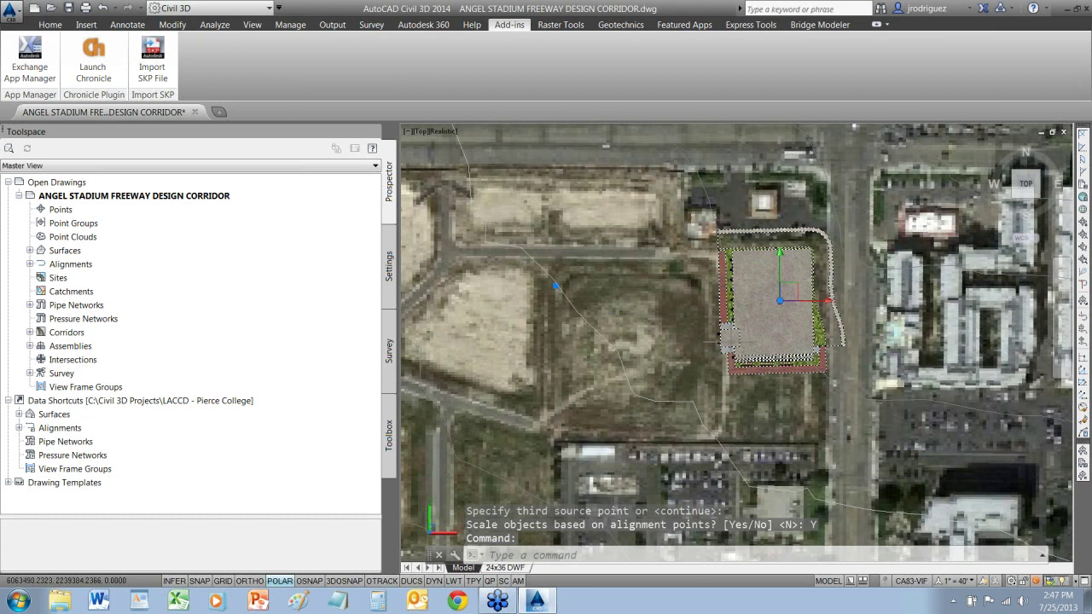
{"action": "key", "text": "Escape"}
{"action": "right_click", "coordinate": [906, 327]}
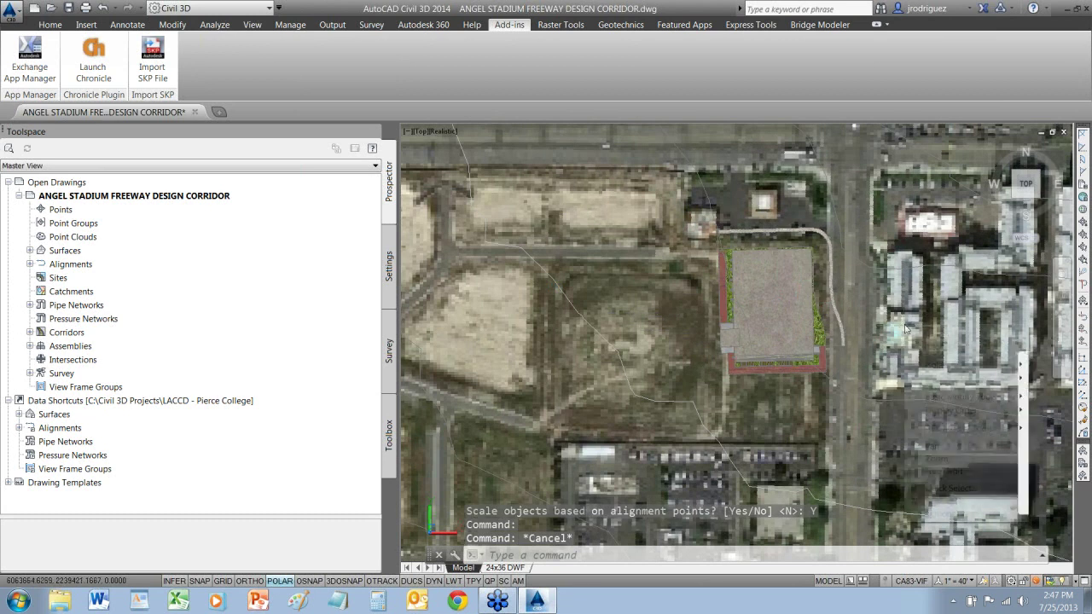
{"action": "left_click", "coordinate": [947, 471]}
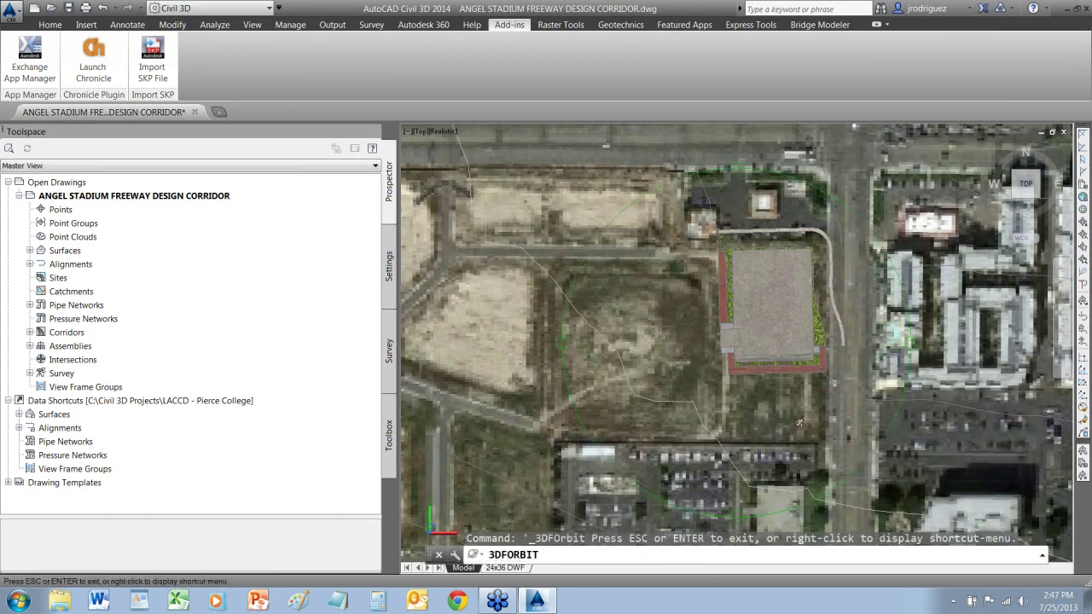
Orbit the stadium site into oblique and near top-down 3D views
{"action": "left_click_drag", "start_coordinate": [799, 422], "coordinate": [716, 397]}
{"action": "key", "text": "Escape"}
{"action": "scroll", "coordinate": [737, 343], "scroll_direction": "down", "scroll_amount": 5}
{"action": "right_click", "coordinate": [742, 413]}
{"action": "left_click", "coordinate": [780, 506]}
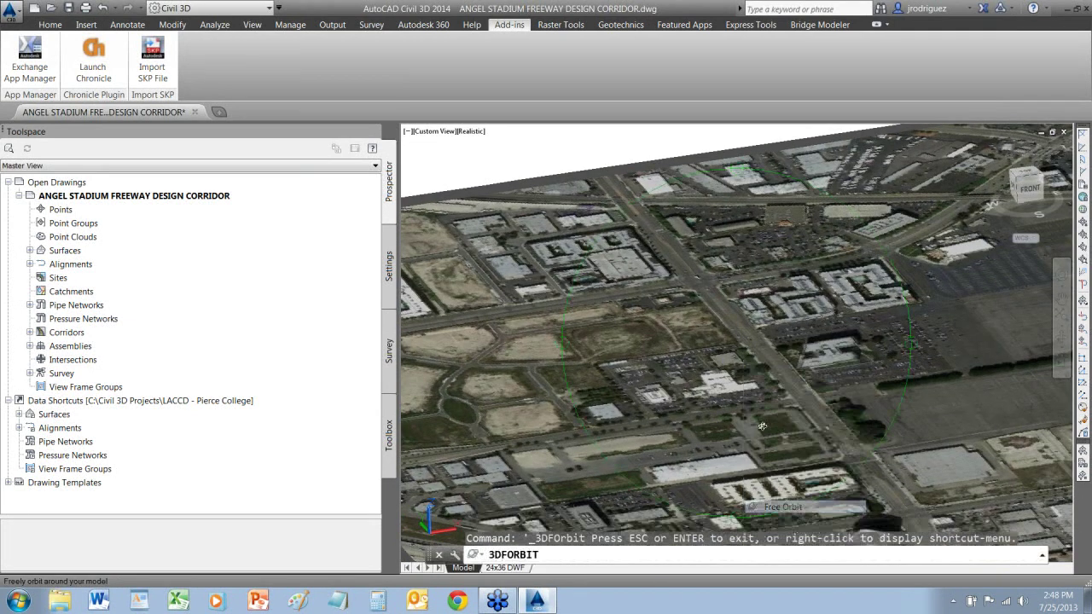
{"action": "left_click_drag", "start_coordinate": [762, 425], "coordinate": [977, 352]}
{"action": "key", "text": "Escape"}
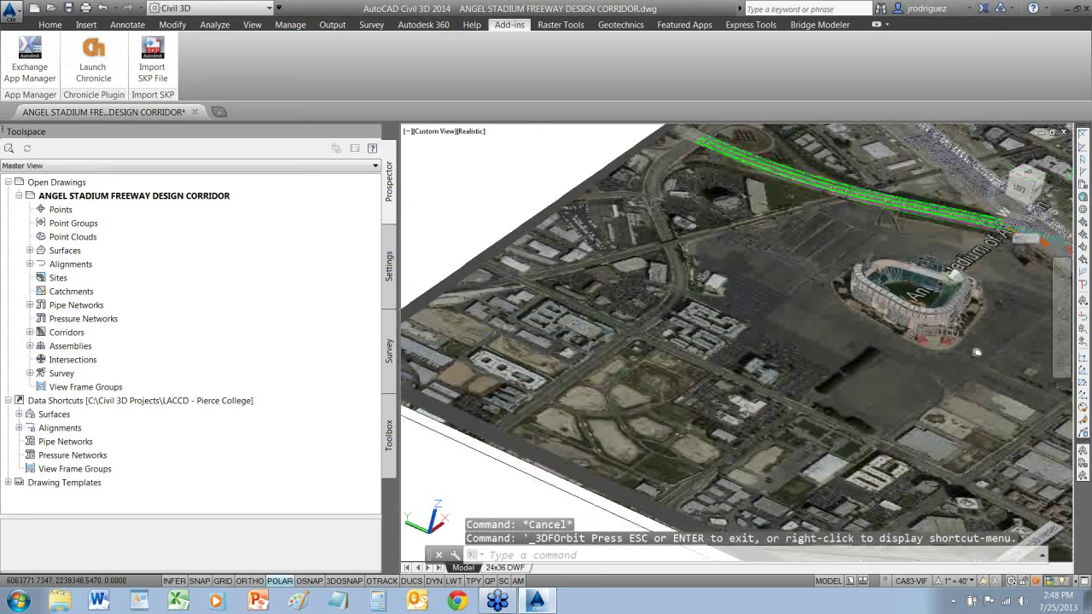
{"action": "left_click_drag", "start_coordinate": [795, 313], "coordinate": [820, 299]}
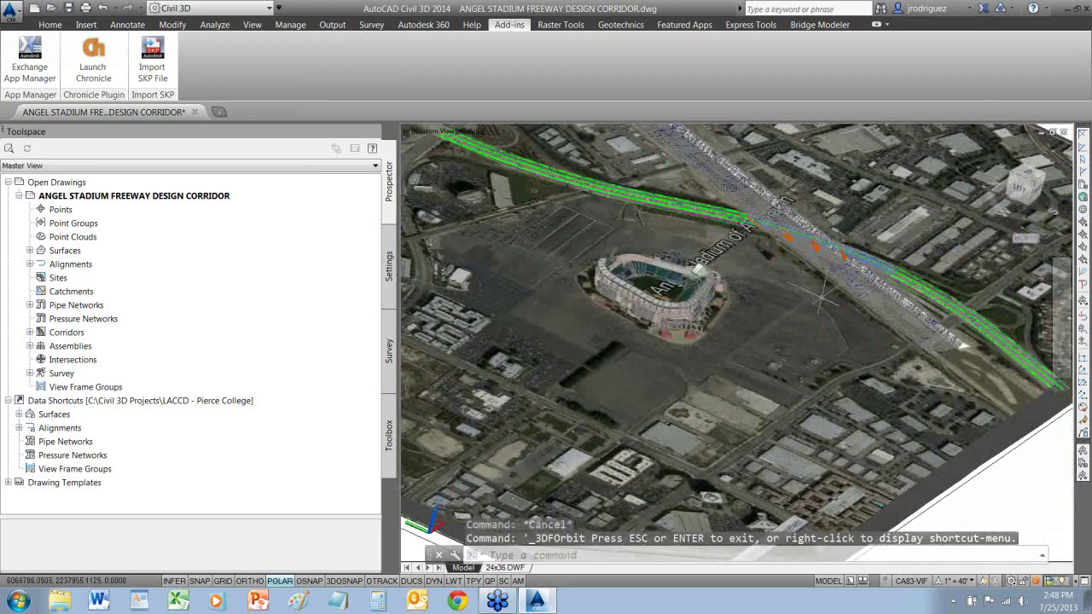
{"action": "mouse_move", "coordinate": [821, 298]}
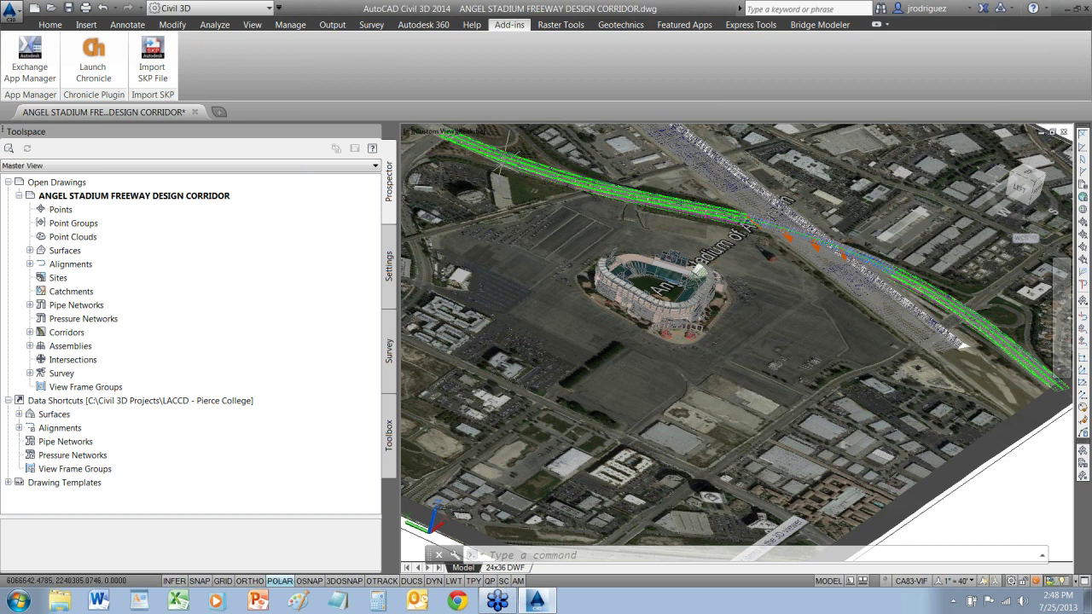
Close the Angel Stadium corridor drawing without saving changes
{"action": "left_click", "coordinate": [23, 11]}
{"action": "left_click", "coordinate": [38, 367]}
{"action": "left_click", "coordinate": [605, 330]}
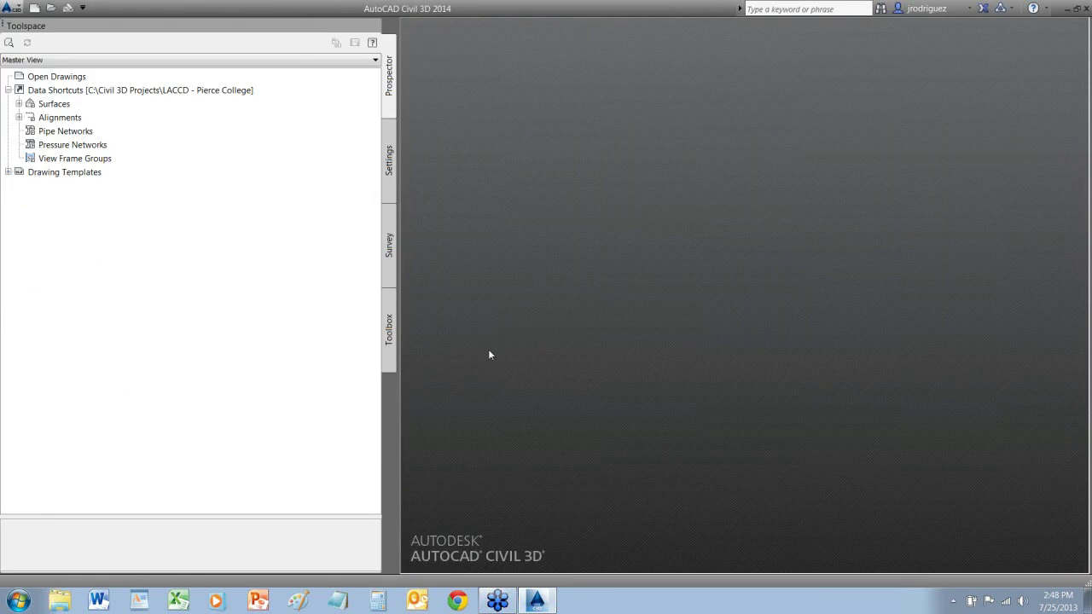
{"action": "left_click", "coordinate": [19, 8]}
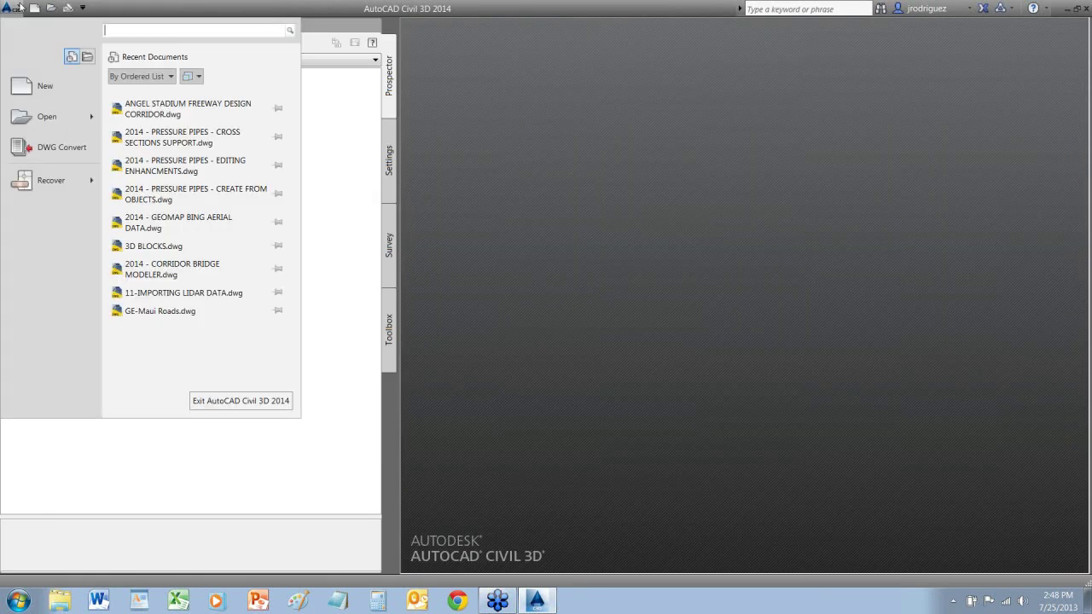
Open the 01-FIELD TO FINISH SURVEY drawing from BIM USER GROUP\Presentation Drawings
{"action": "mouse_move", "coordinate": [56, 121]}
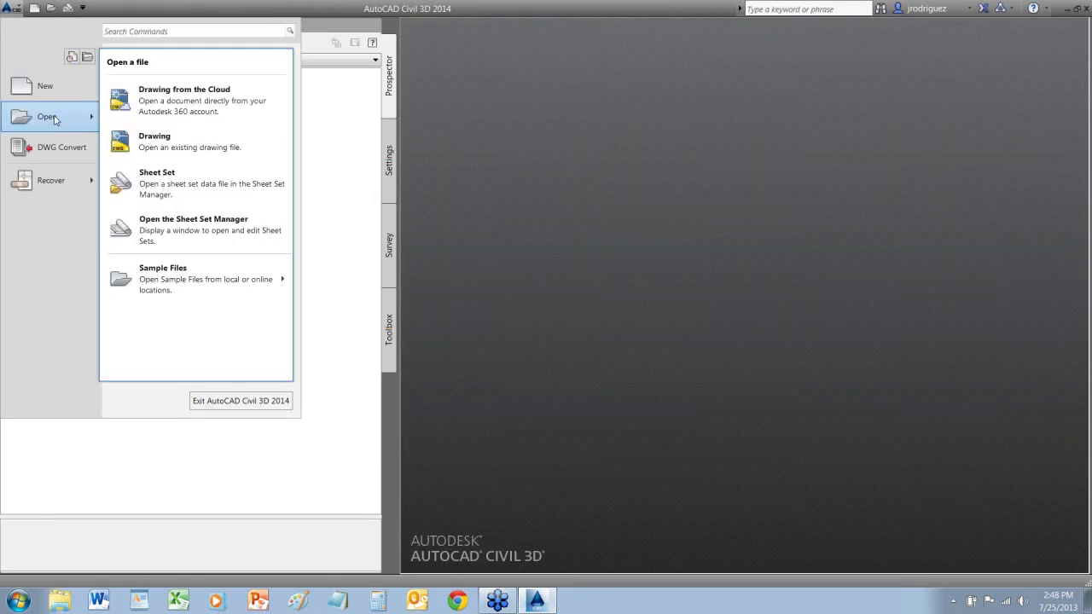
{"action": "left_click", "coordinate": [141, 141]}
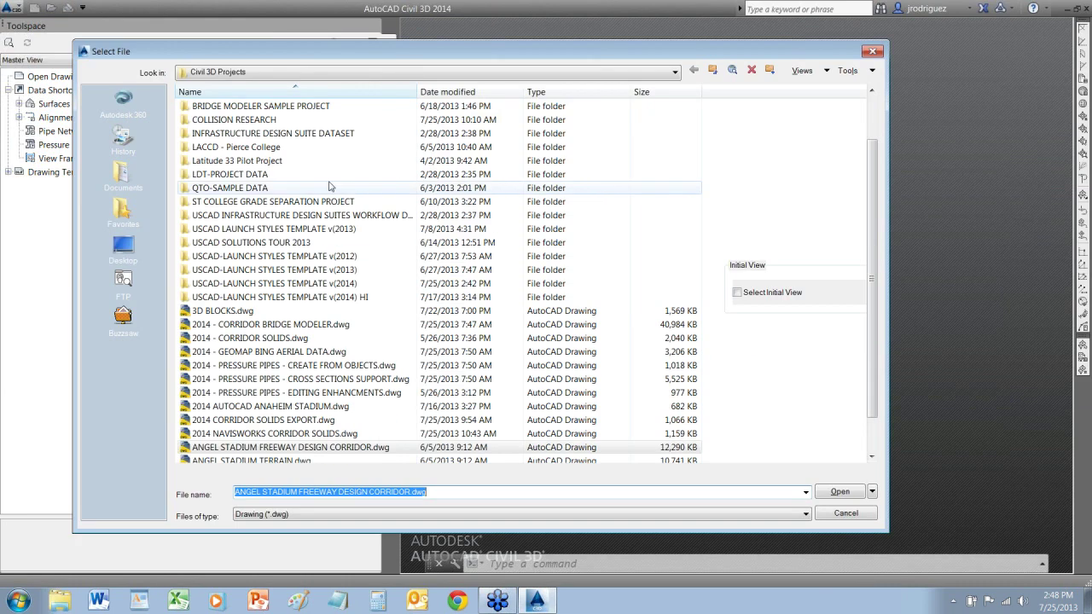
{"action": "scroll", "coordinate": [230, 162], "scroll_direction": "up", "scroll_amount": 2}
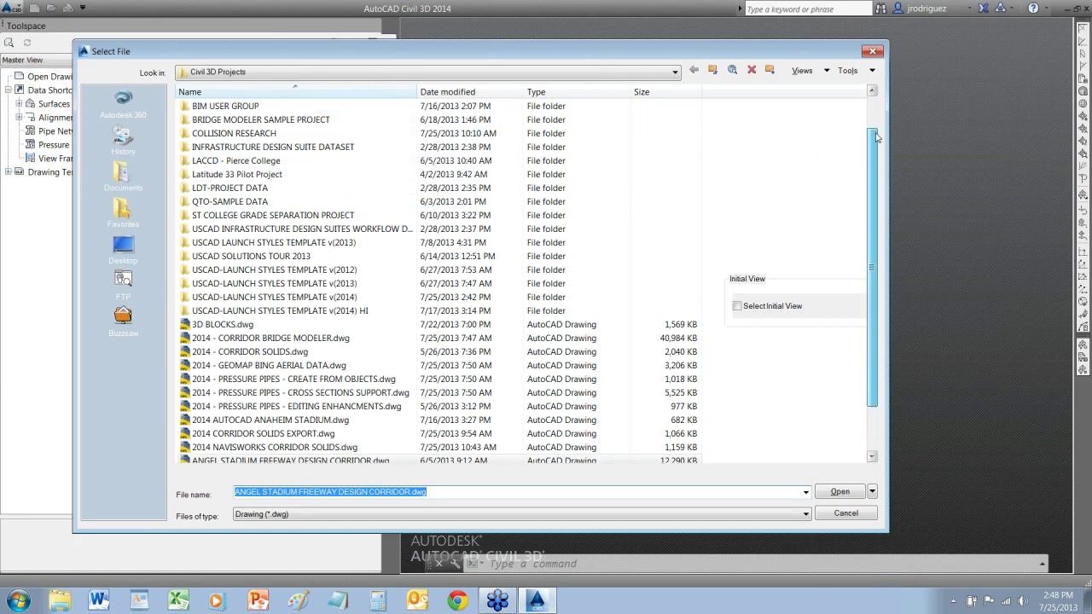
{"action": "double_click", "coordinate": [226, 146]}
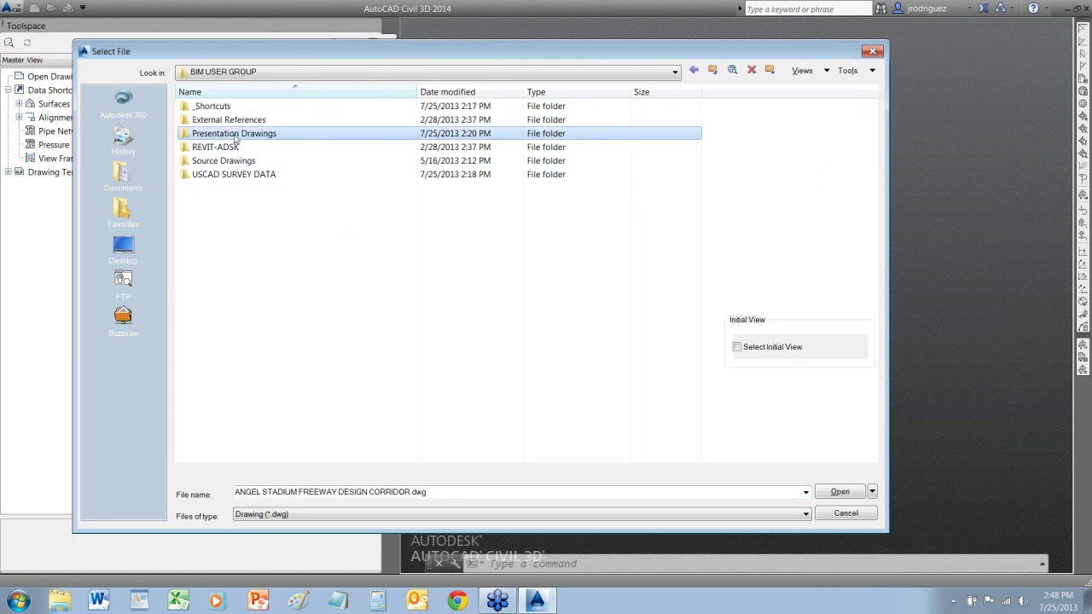
{"action": "double_click", "coordinate": [232, 134]}
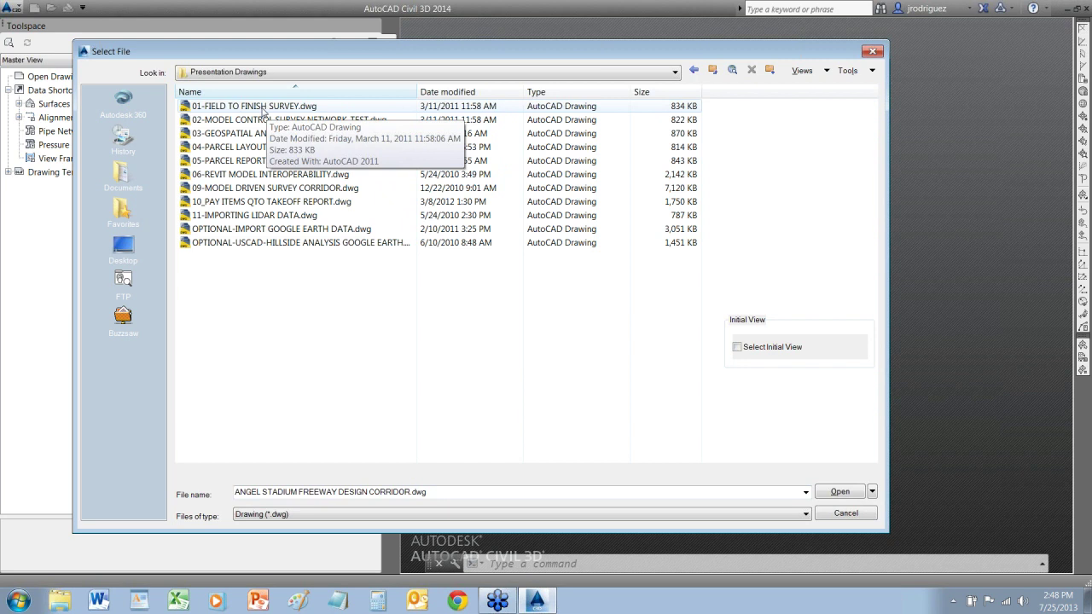
{"action": "left_click", "coordinate": [236, 109]}
{"action": "left_click", "coordinate": [226, 122]}
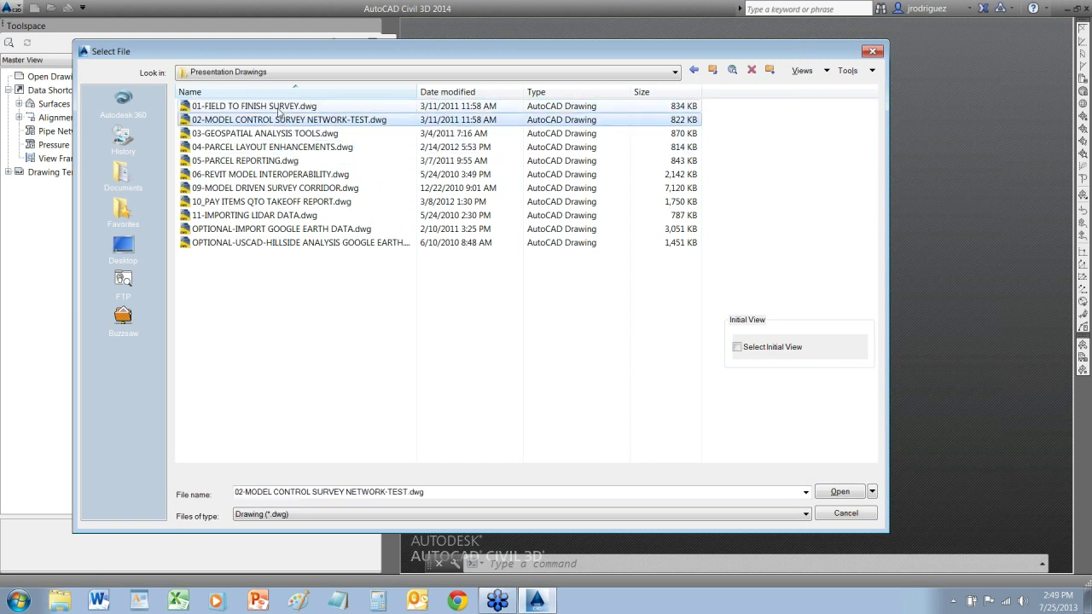
{"action": "left_click", "coordinate": [279, 111]}
{"action": "left_click", "coordinate": [840, 497]}
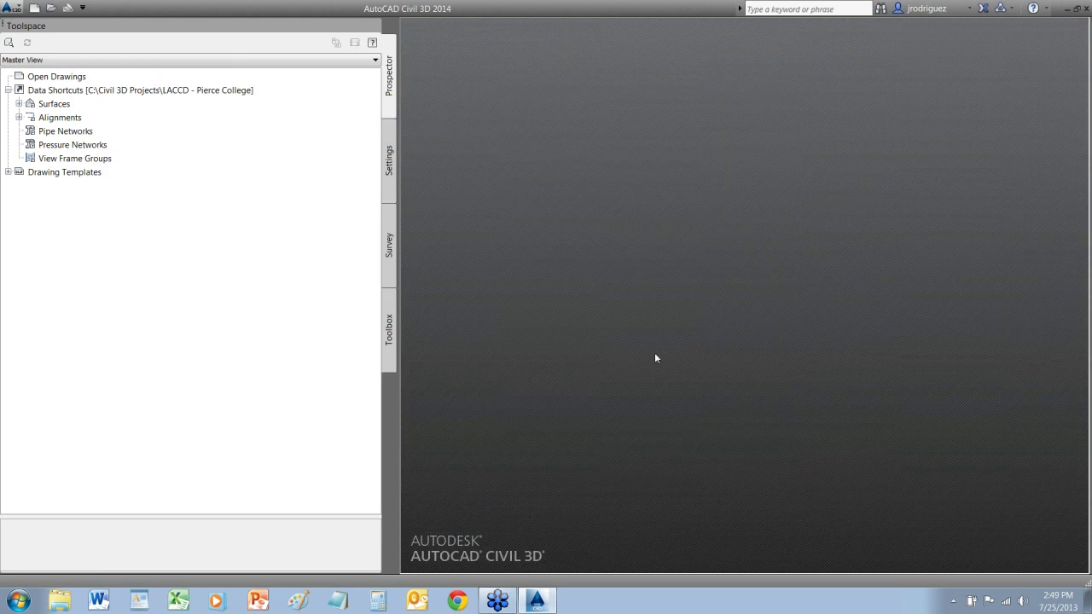
Start a new drawing from the _USCAD-SURVEY F2F.dwt template in C:\Civil 3D Projects
{"action": "left_click", "coordinate": [15, 10]}
{"action": "left_click", "coordinate": [41, 85]}
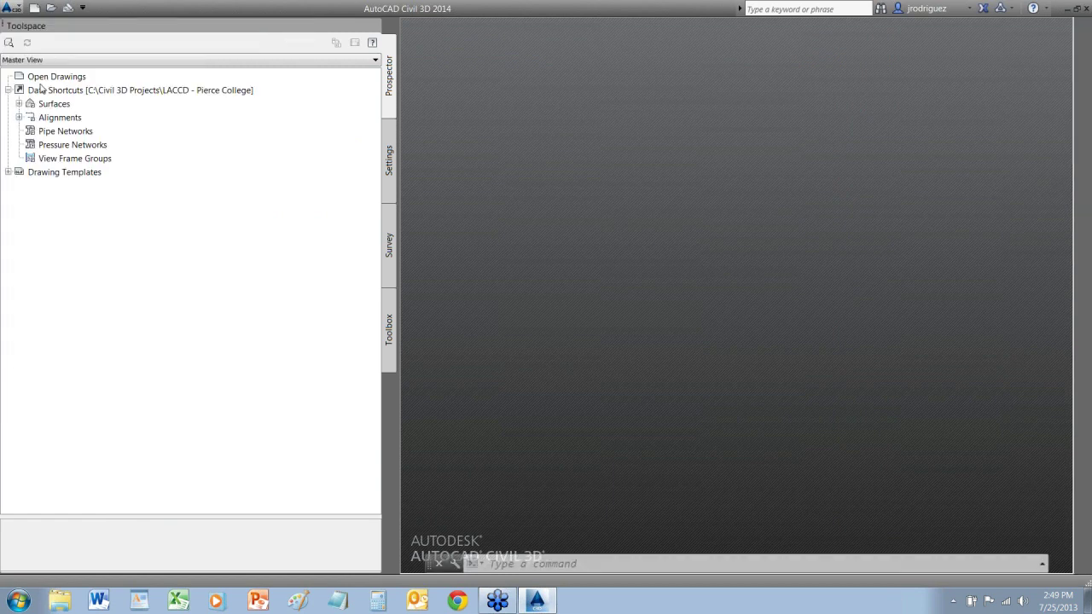
{"action": "left_click", "coordinate": [497, 150]}
{"action": "left_click", "coordinate": [463, 205]}
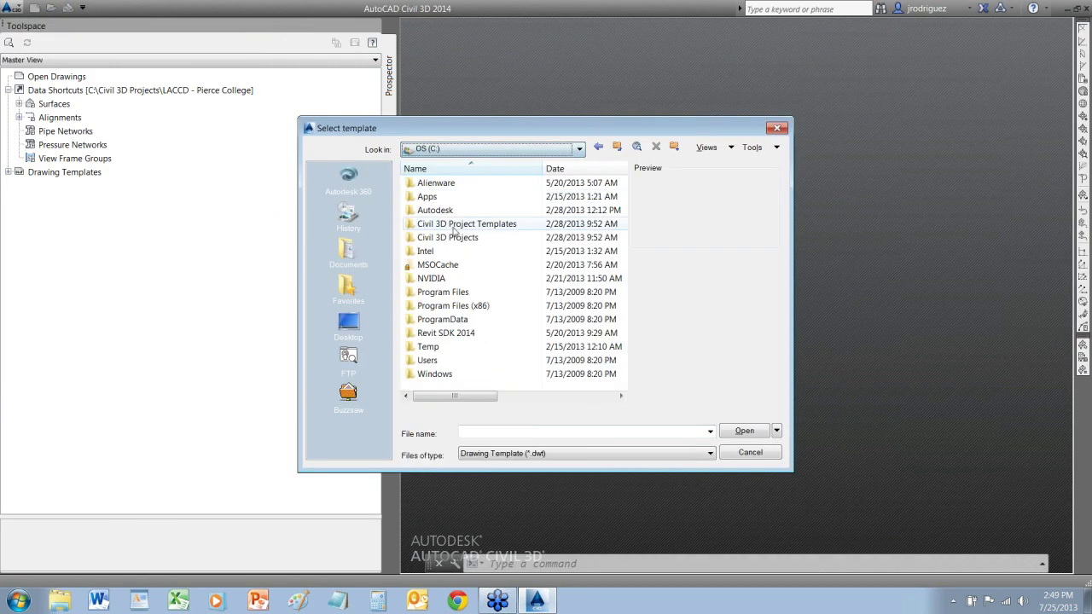
{"action": "double_click", "coordinate": [453, 234]}
{"action": "scroll", "coordinate": [628, 302], "scroll_direction": "down", "scroll_amount": 2}
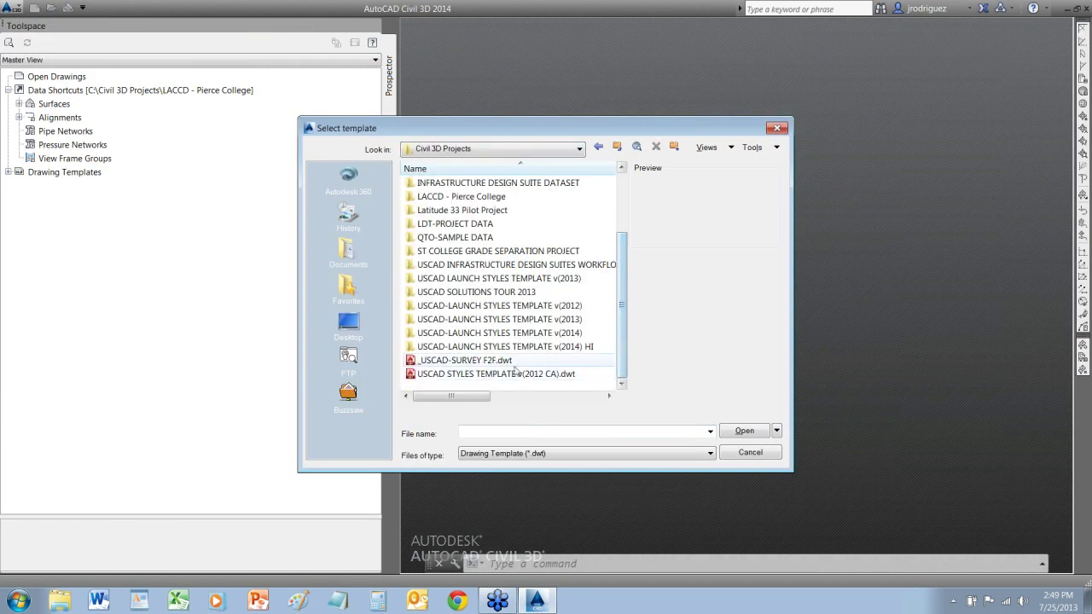
{"action": "left_click", "coordinate": [484, 363]}
{"action": "left_click", "coordinate": [741, 429]}
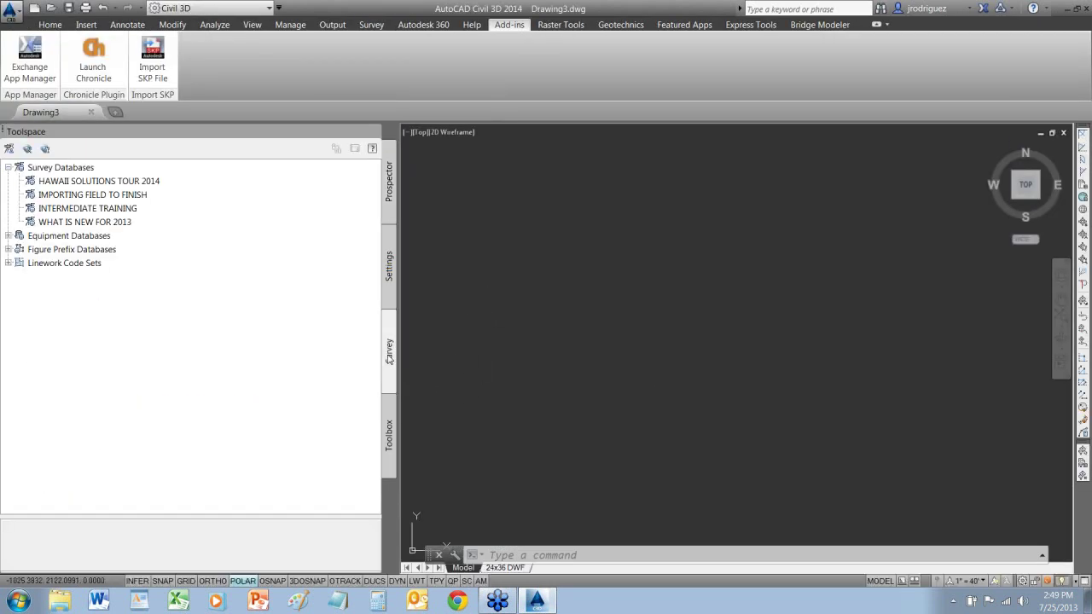
From the Survey Databases menu, create a new local survey database named SOLUTIONS TOUR 2014
{"action": "left_click", "coordinate": [49, 25]}
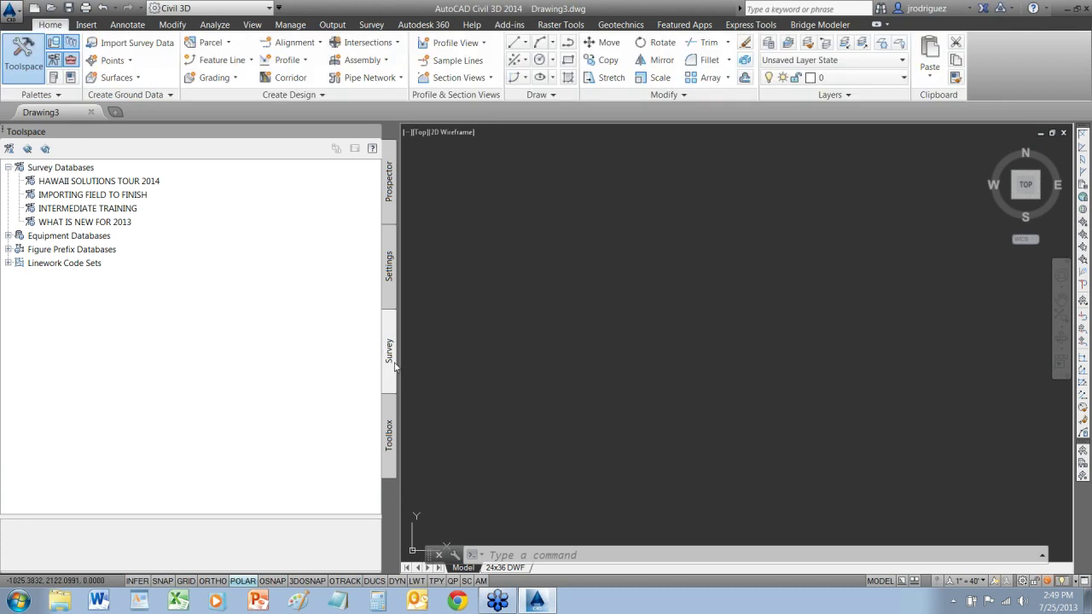
{"action": "right_click", "coordinate": [61, 167]}
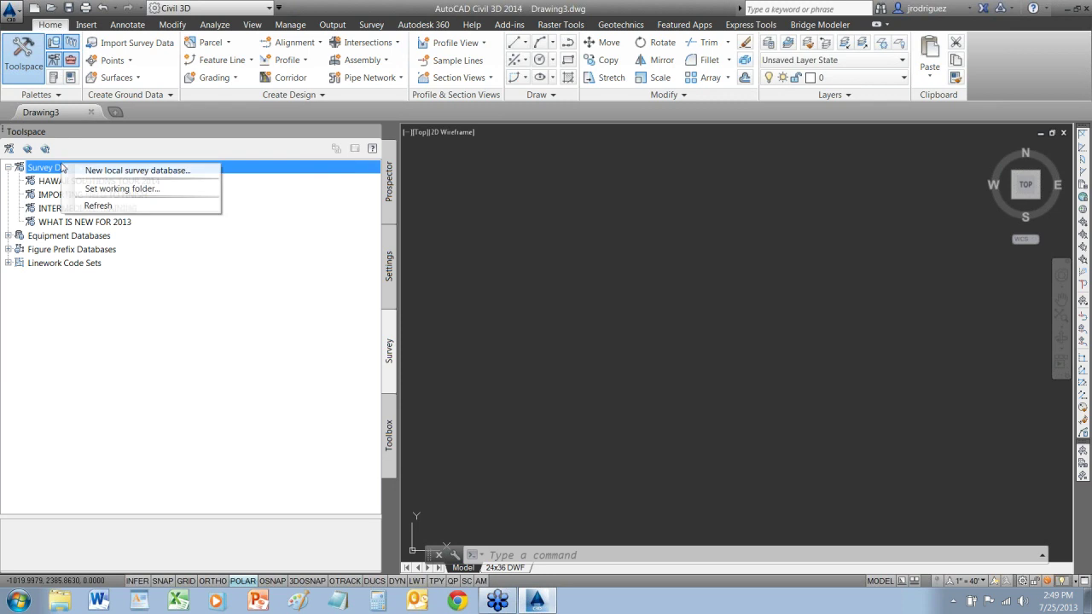
{"action": "left_click", "coordinate": [108, 172]}
{"action": "type", "text": "SOLUTIONS TOUR 2014"}
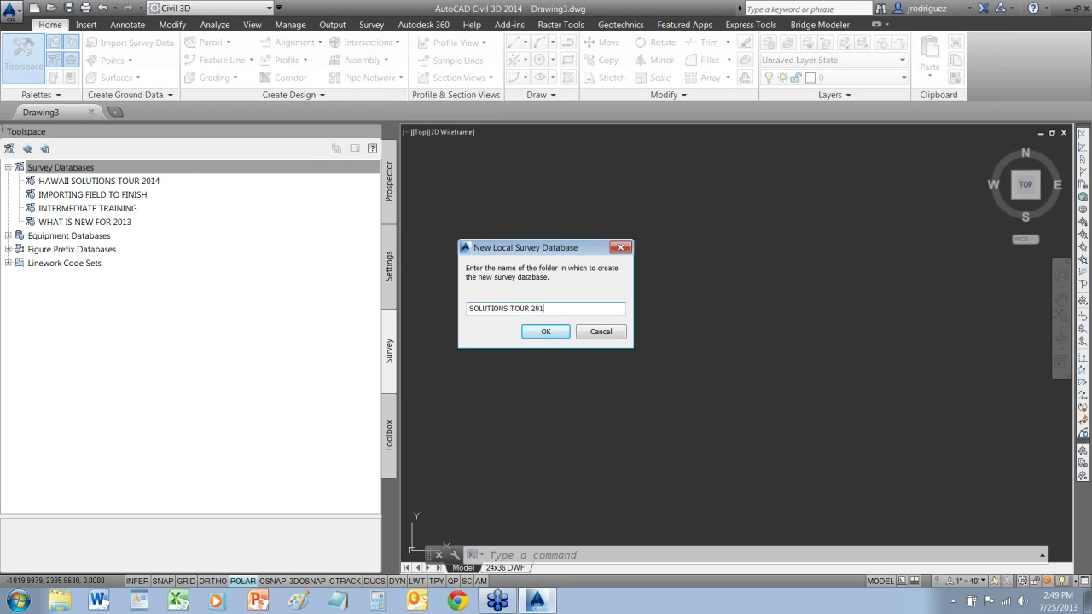
{"action": "left_click", "coordinate": [542, 333]}
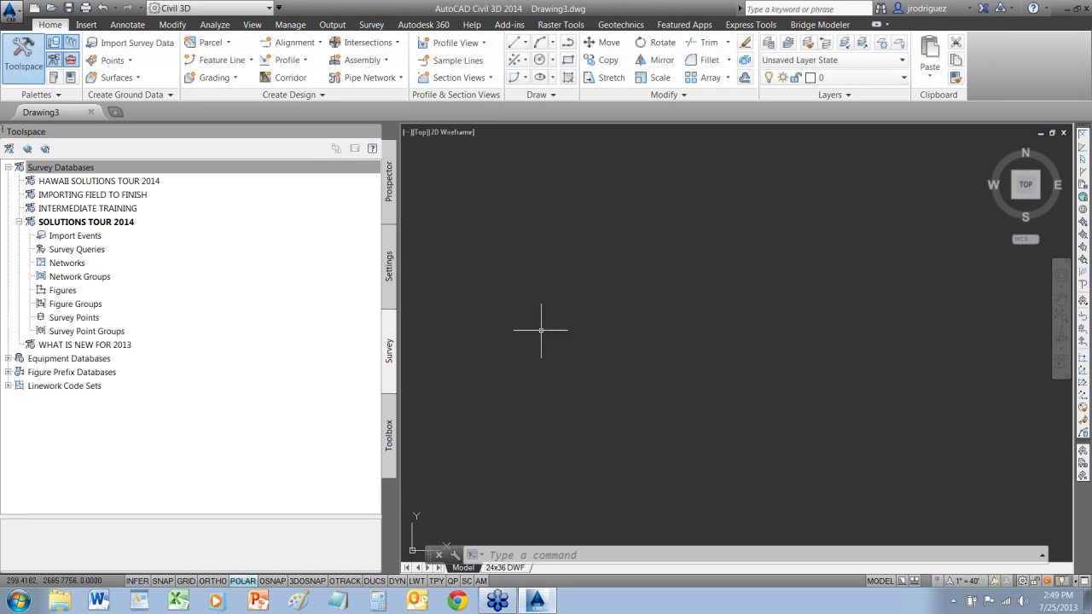
Import the USCAD survey database settings file into SOLUTIONS TOUR 2014's settings
{"action": "right_click", "coordinate": [55, 227]}
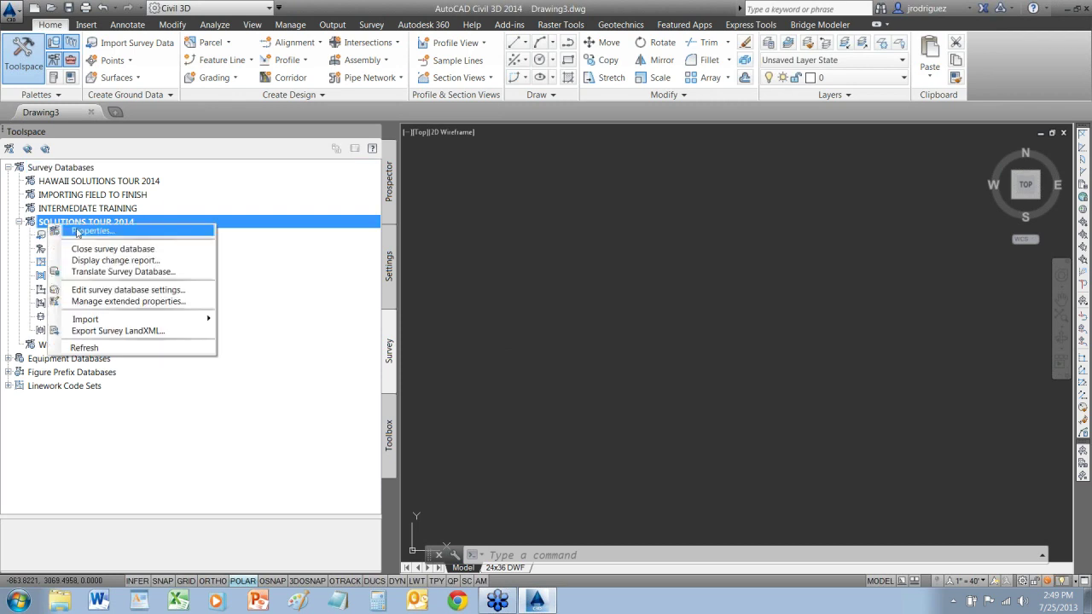
{"action": "left_click", "coordinate": [117, 293]}
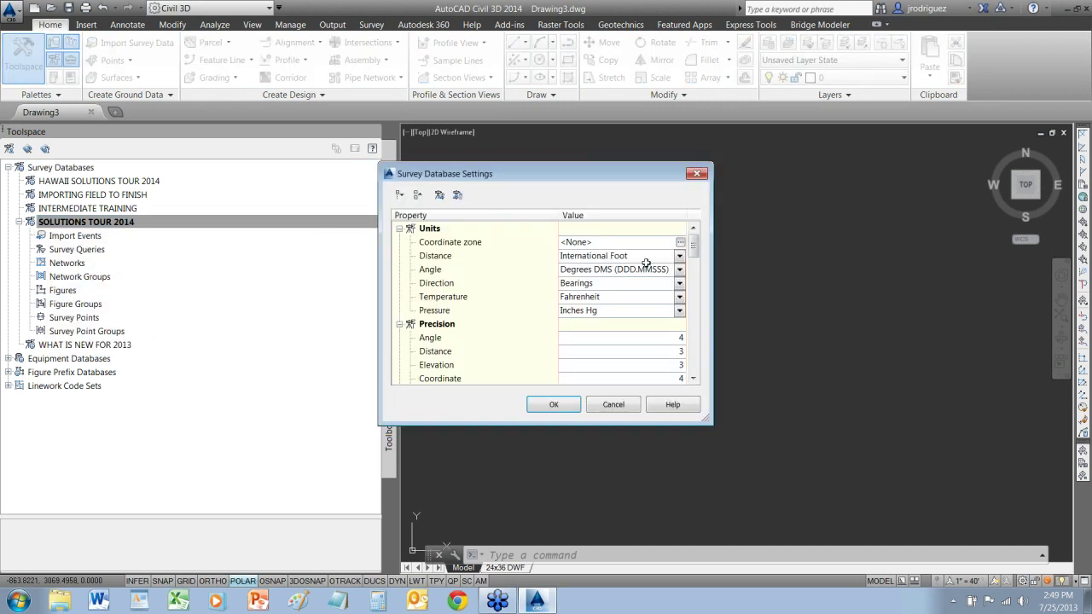
{"action": "left_click_drag", "start_coordinate": [709, 421], "coordinate": [838, 515]}
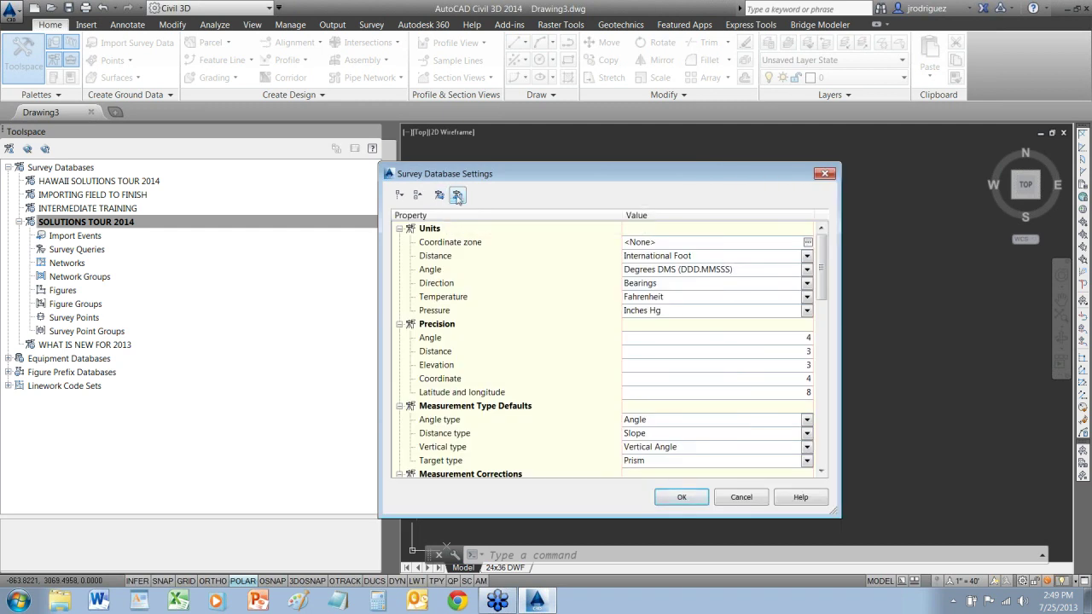
{"action": "left_click", "coordinate": [459, 196]}
{"action": "left_click", "coordinate": [754, 246]}
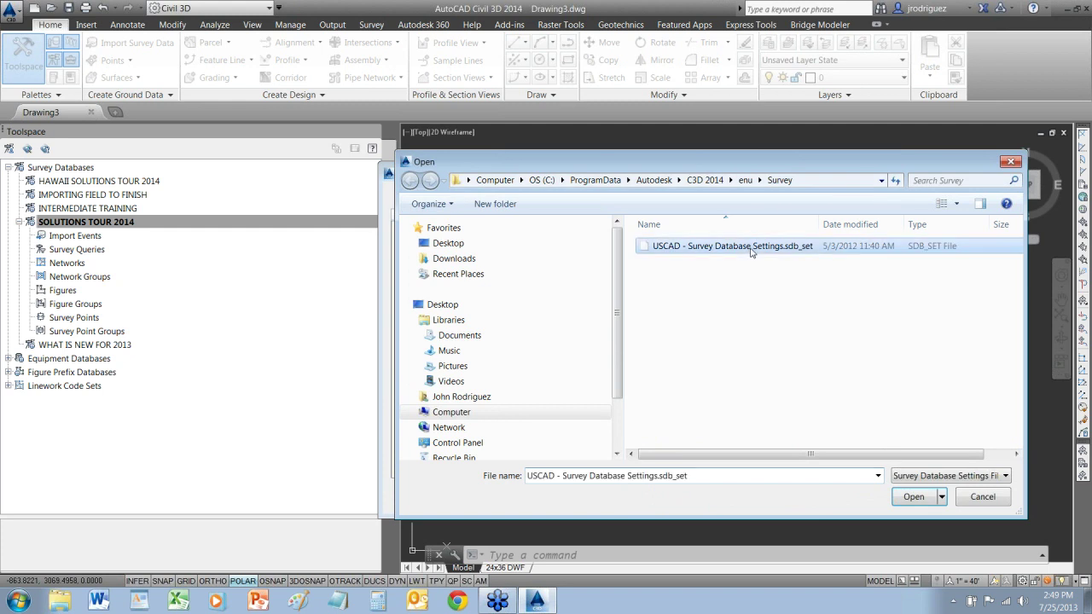
{"action": "left_click", "coordinate": [914, 497]}
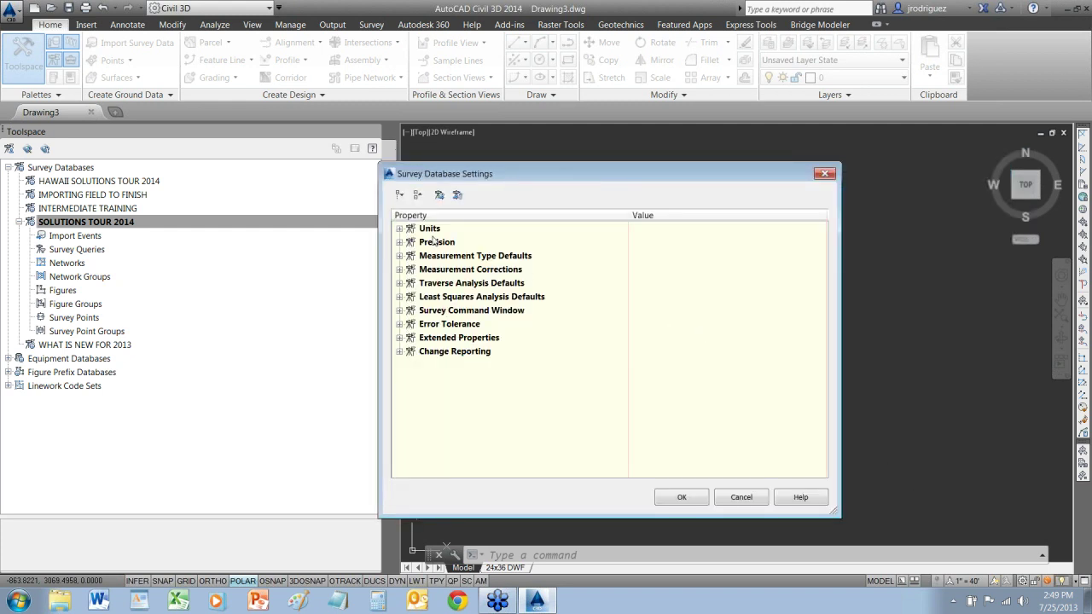
Review the US Foot units and precision settings, then accept the database settings
{"action": "left_click", "coordinate": [399, 228]}
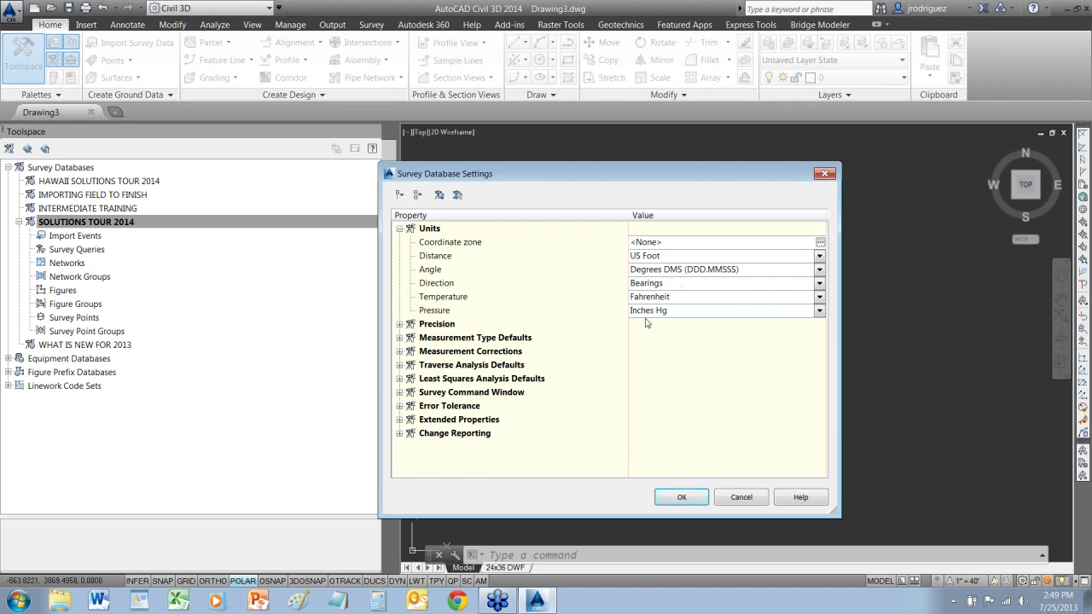
{"action": "left_click", "coordinate": [399, 324]}
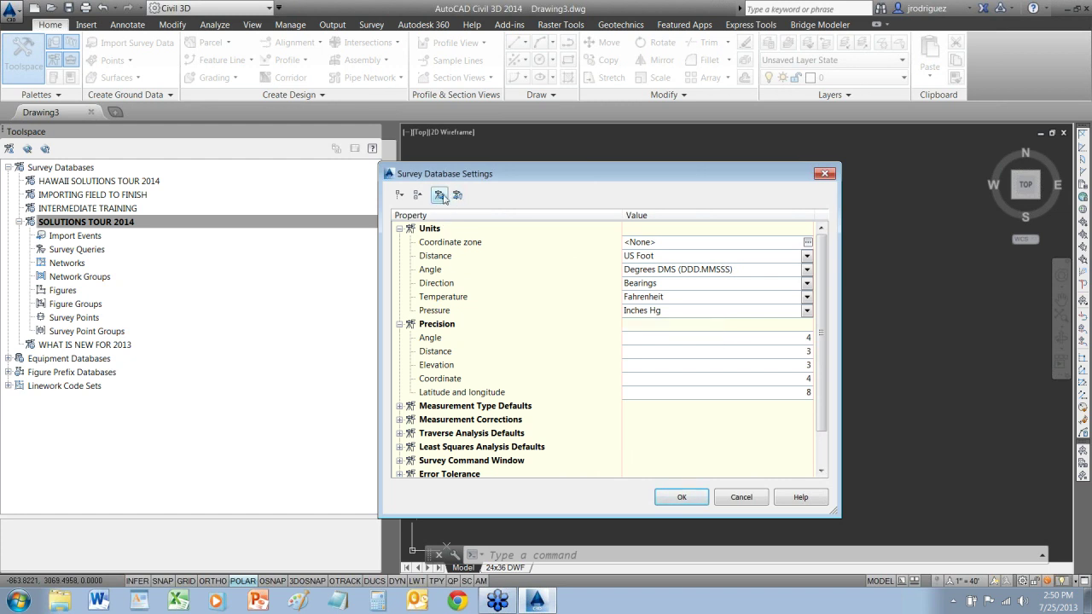
{"action": "scroll", "coordinate": [413, 224], "scroll_direction": "down", "scroll_amount": 1}
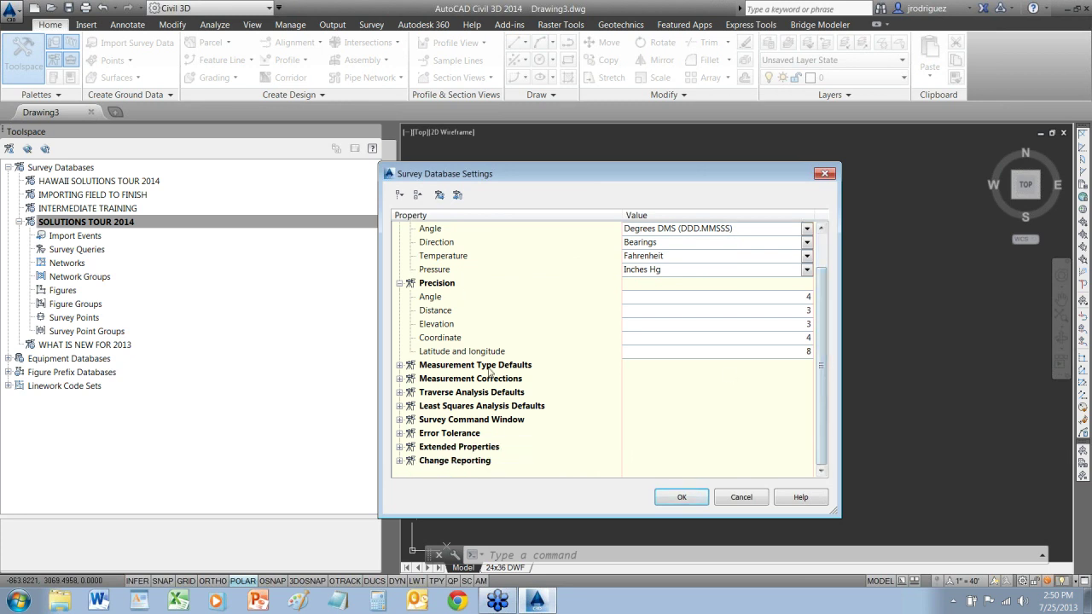
{"action": "left_click", "coordinate": [682, 498]}
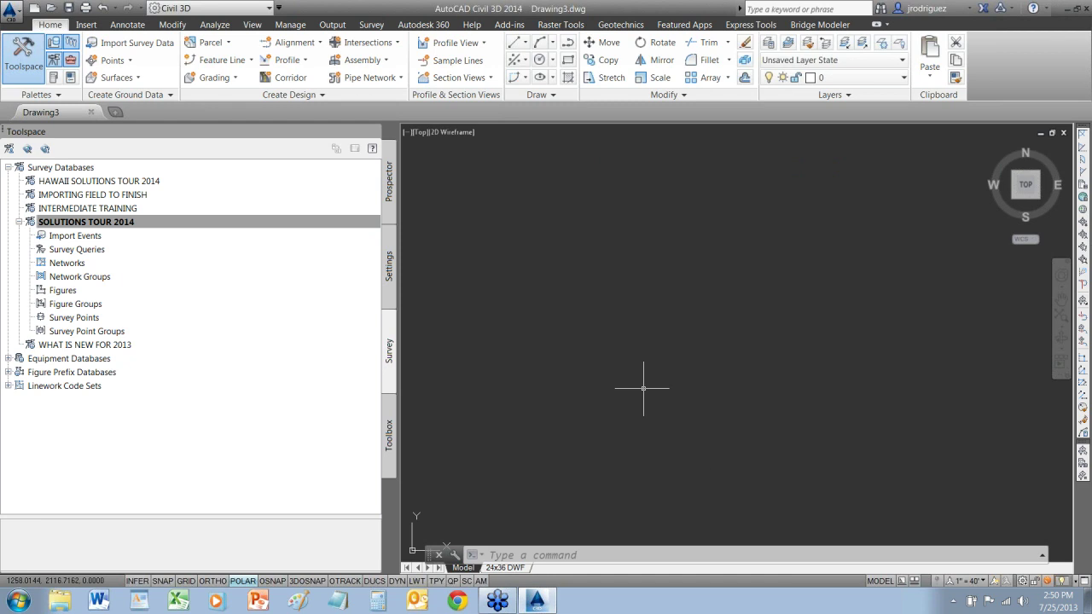
Open the SOLUTIONS TOUR 2014 database's Import Events options
{"action": "right_click", "coordinate": [89, 225]}
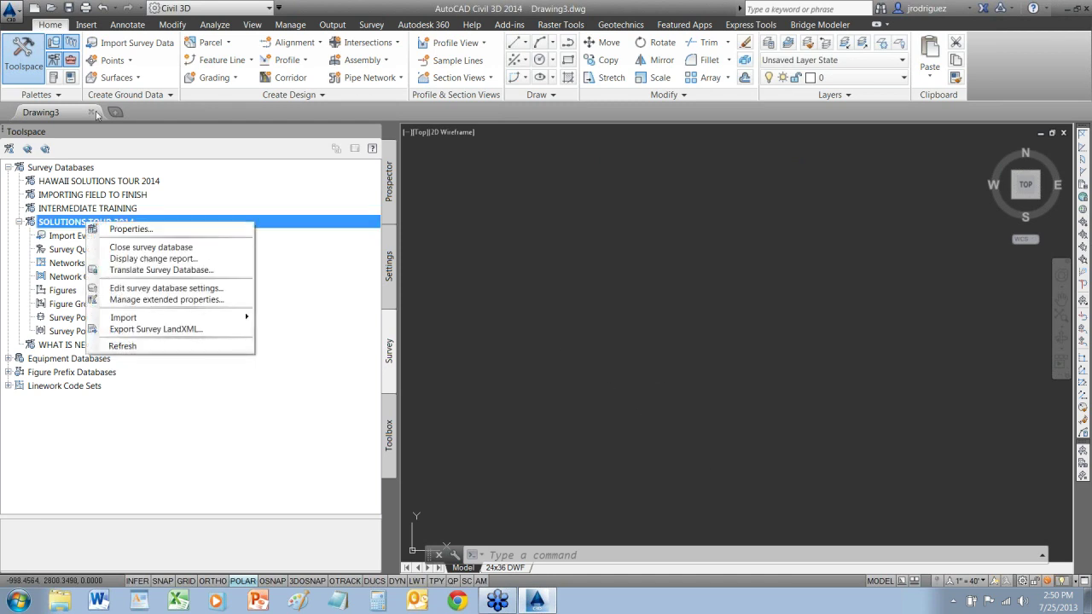
{"action": "left_click", "coordinate": [70, 239]}
{"action": "right_click", "coordinate": [70, 239]}
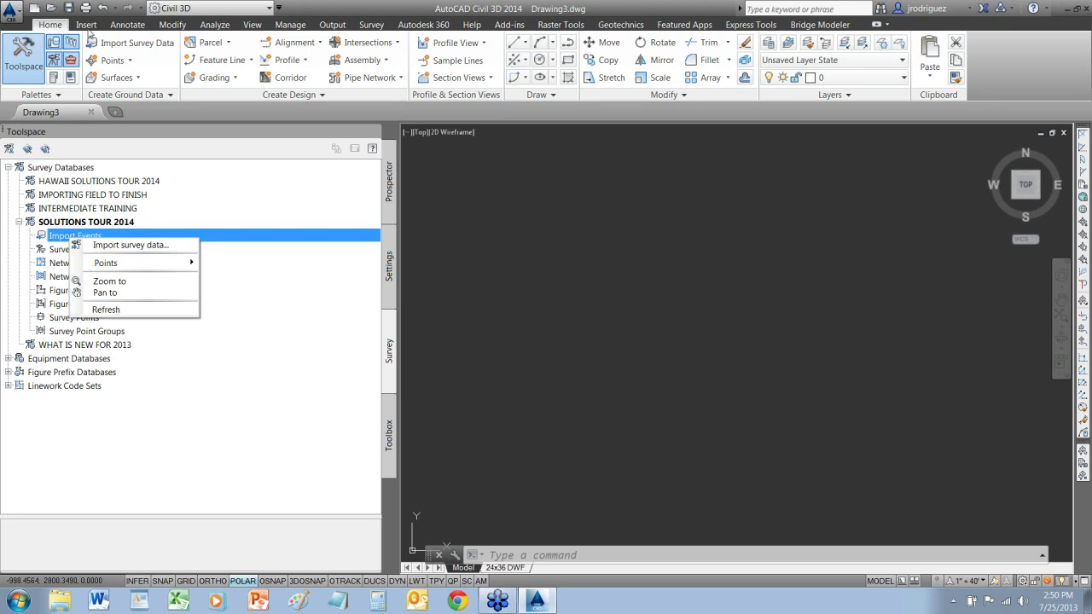
Start Import Survey Data into SOLUTIONS TOUR 2014 with Point File as the data source type
{"action": "left_click", "coordinate": [86, 25]}
{"action": "left_click", "coordinate": [86, 25]}
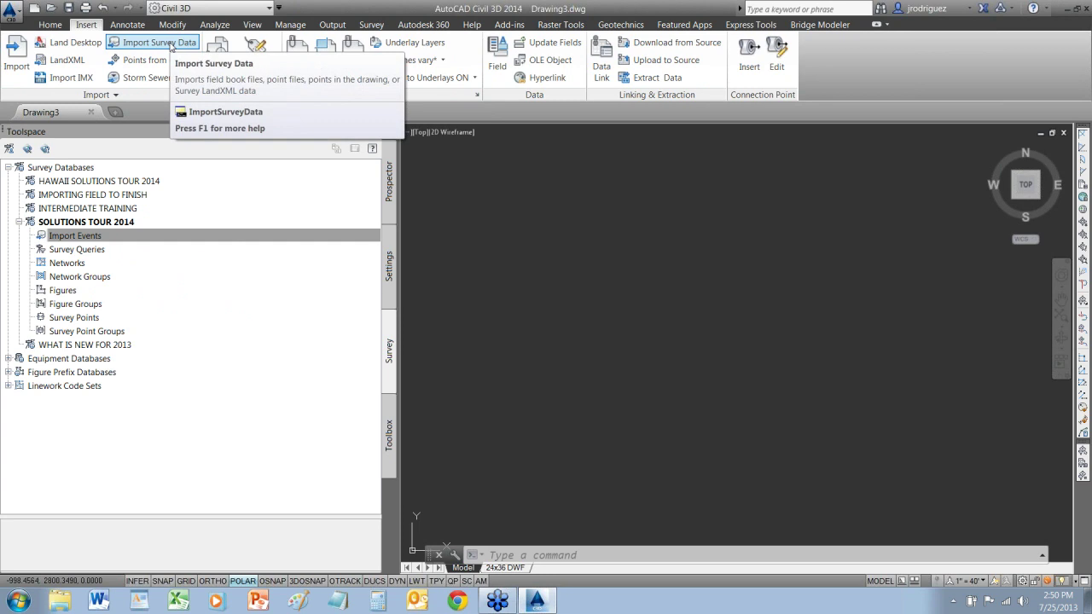
{"action": "left_click", "coordinate": [171, 46]}
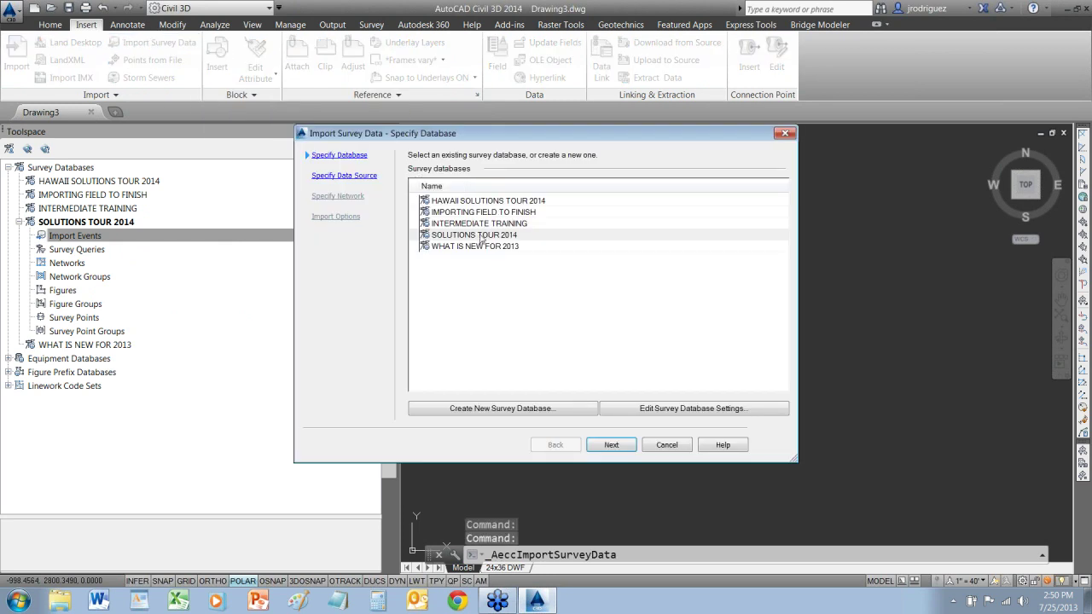
{"action": "left_click", "coordinate": [480, 236]}
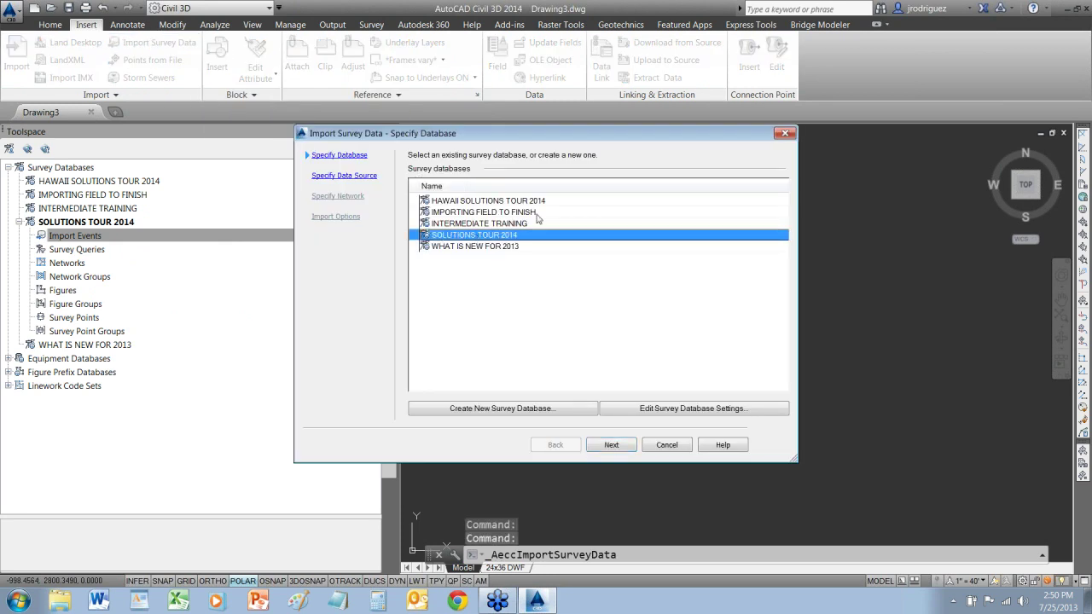
{"action": "left_click", "coordinate": [611, 452]}
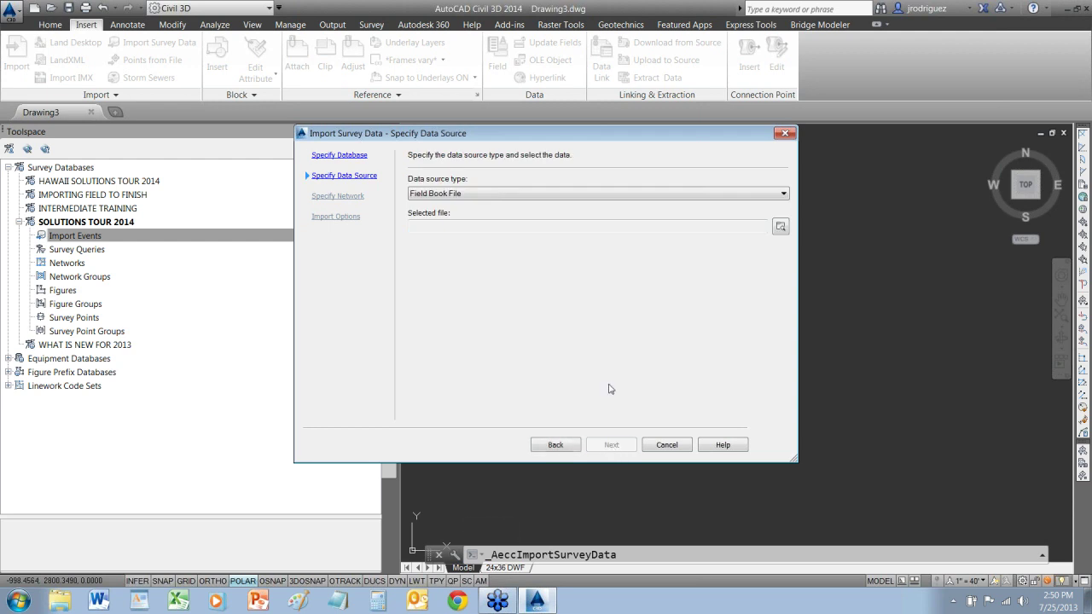
{"action": "left_click", "coordinate": [515, 194]}
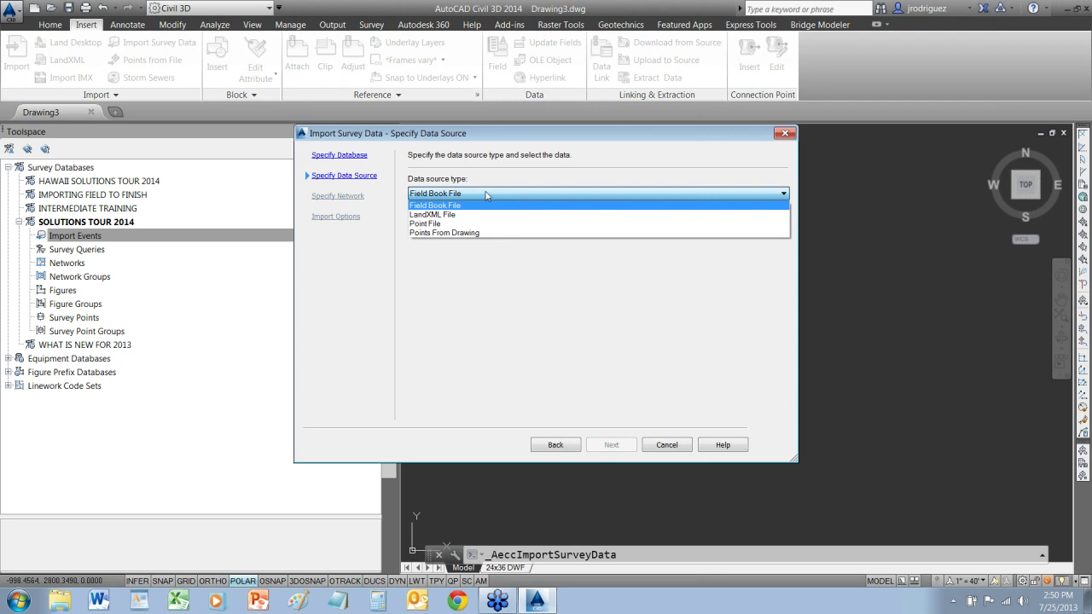
{"action": "left_click", "coordinate": [436, 224]}
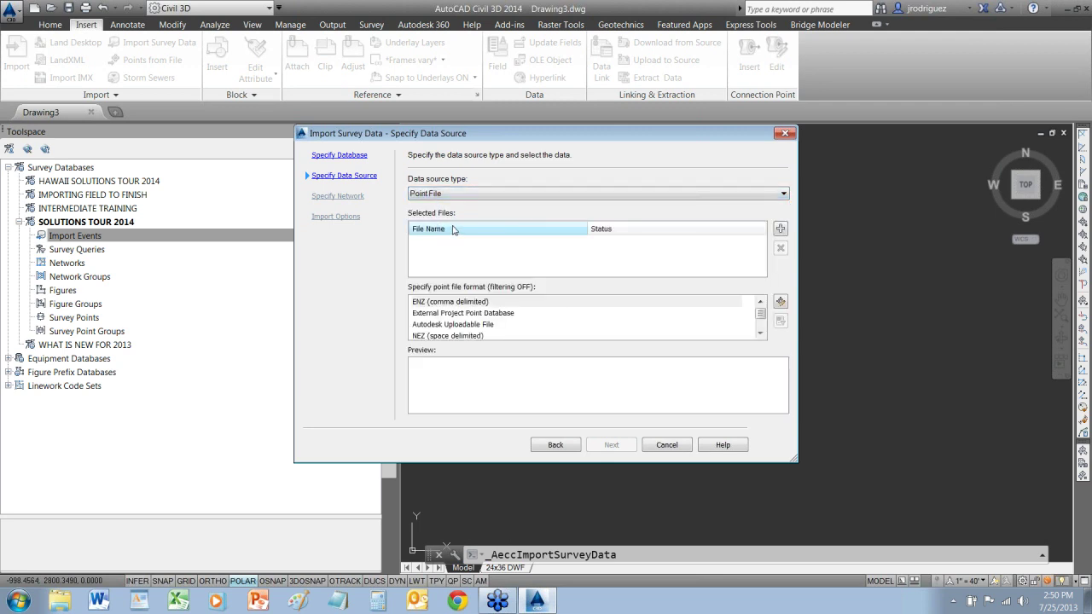
Add USCAD-SOLUTIONS TOUR WAY SURVEY.txt from C:\Civil 3D Projects\USCAD SOLUTIONS TOUR 2013\Survey Data
{"action": "left_click", "coordinate": [779, 229]}
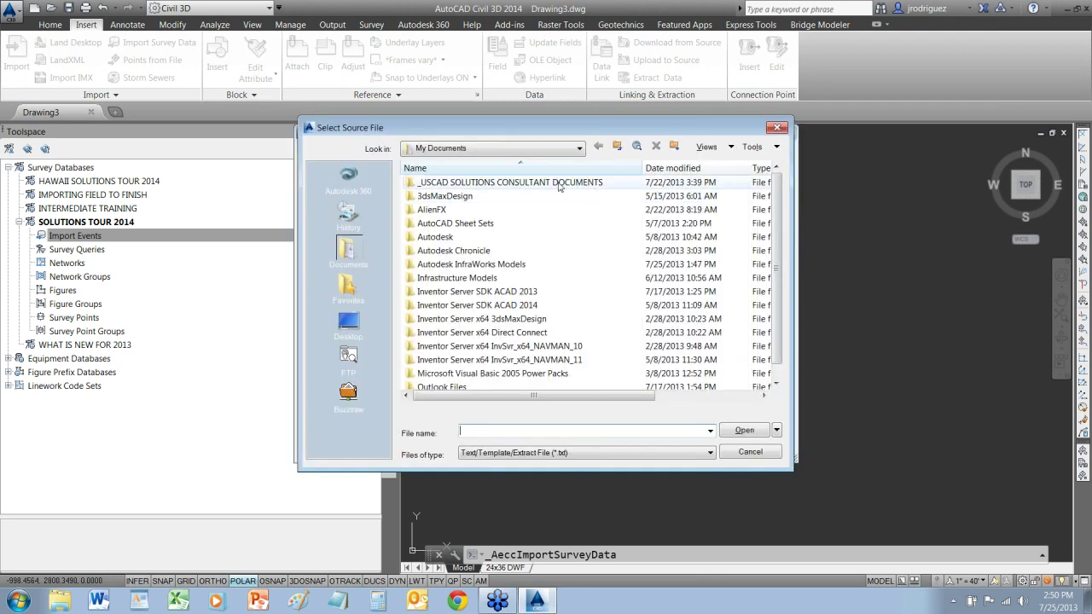
{"action": "left_click", "coordinate": [512, 149]}
{"action": "left_click", "coordinate": [443, 196]}
{"action": "double_click", "coordinate": [449, 227]}
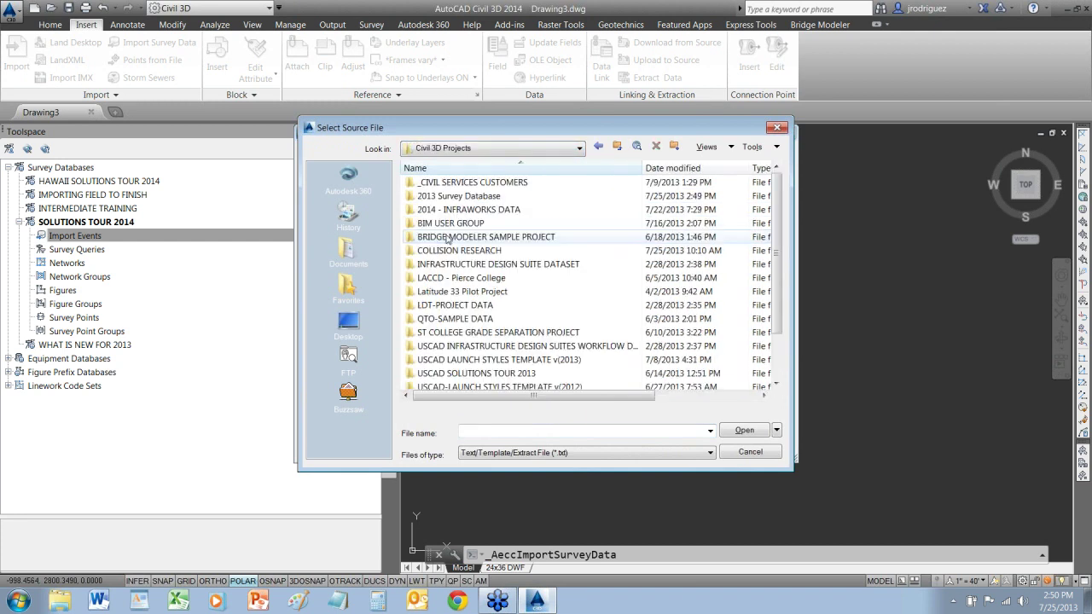
{"action": "double_click", "coordinate": [449, 224]}
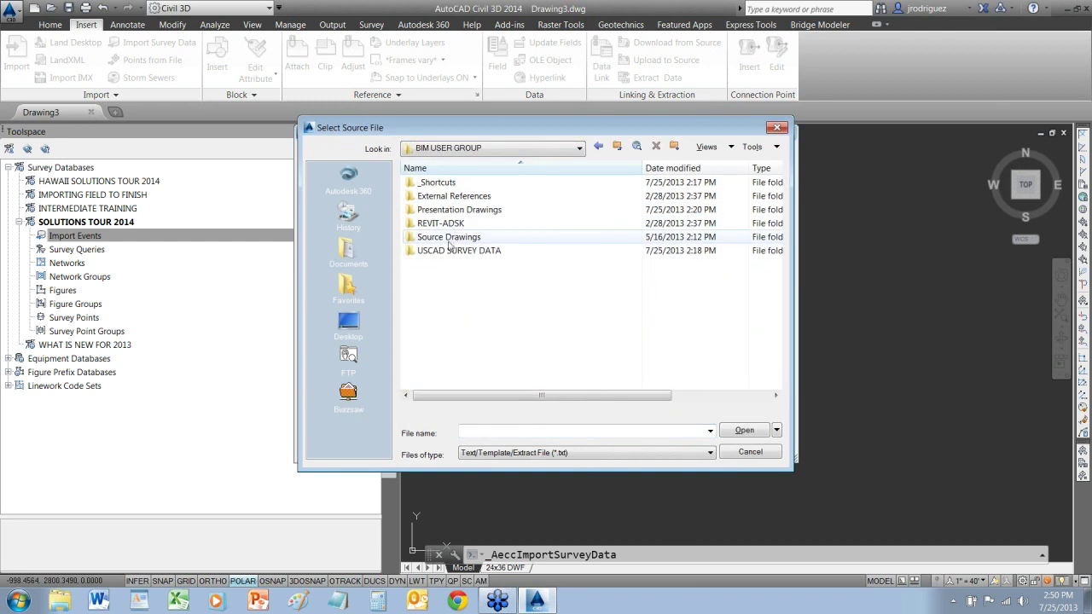
{"action": "double_click", "coordinate": [452, 251]}
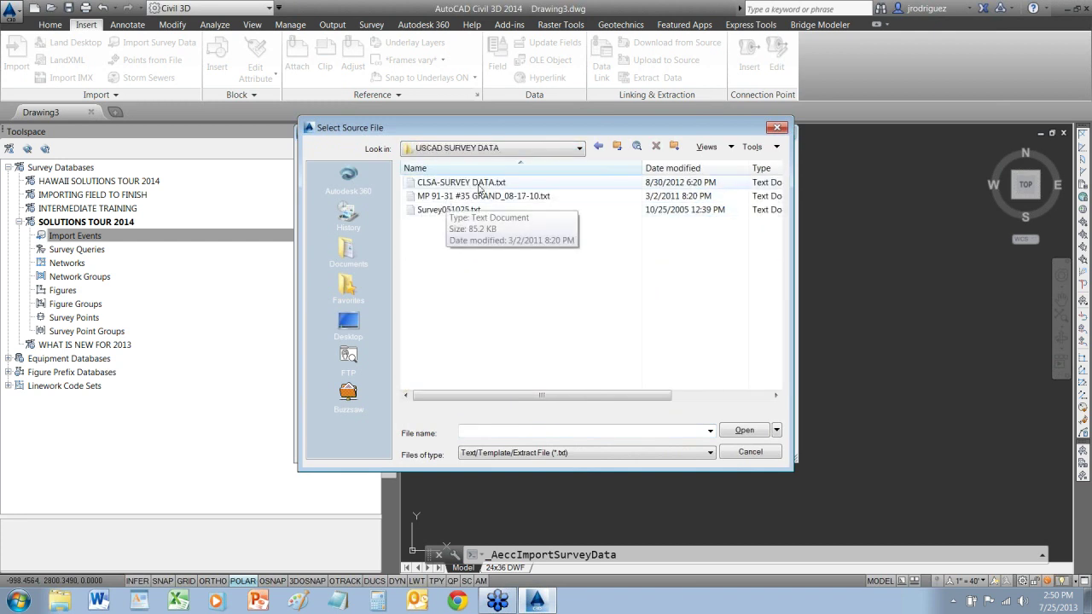
{"action": "left_click", "coordinate": [618, 149]}
{"action": "left_click", "coordinate": [618, 148]}
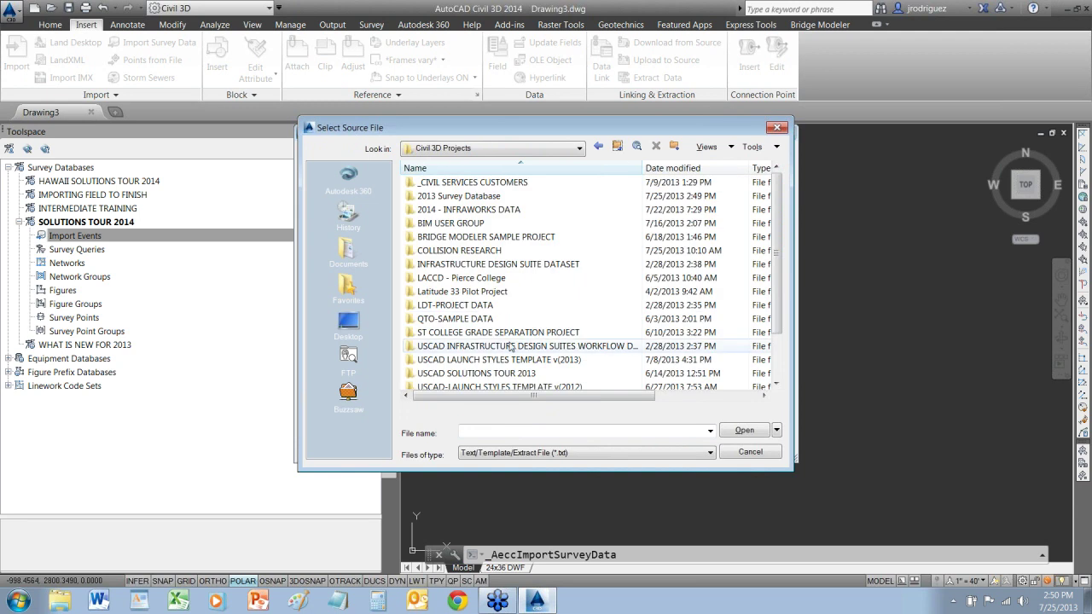
{"action": "double_click", "coordinate": [478, 367]}
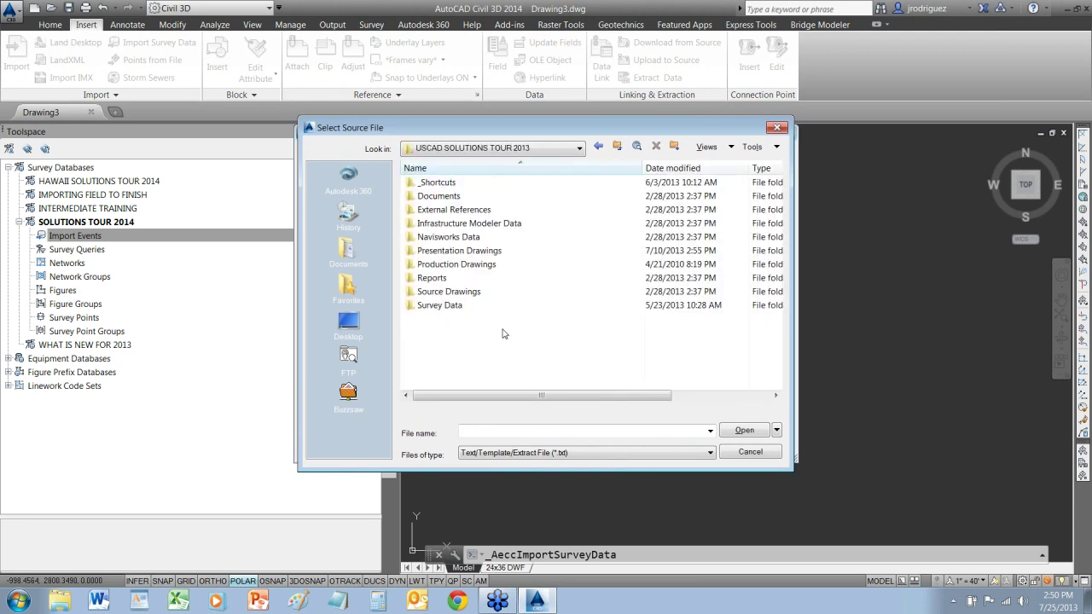
{"action": "double_click", "coordinate": [445, 305]}
{"action": "left_click", "coordinate": [500, 201]}
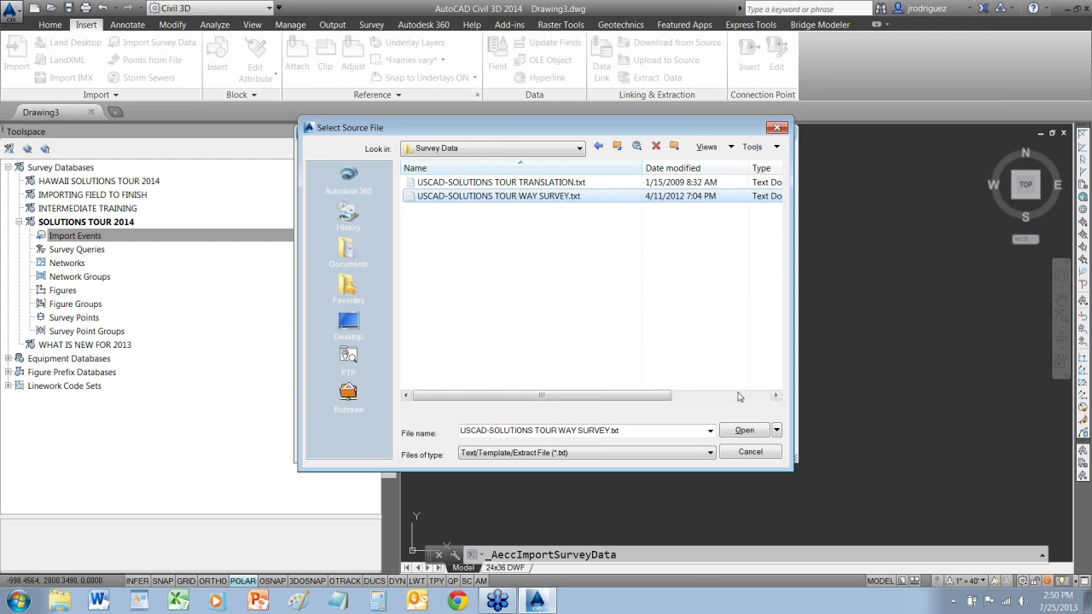
{"action": "left_click", "coordinate": [743, 430]}
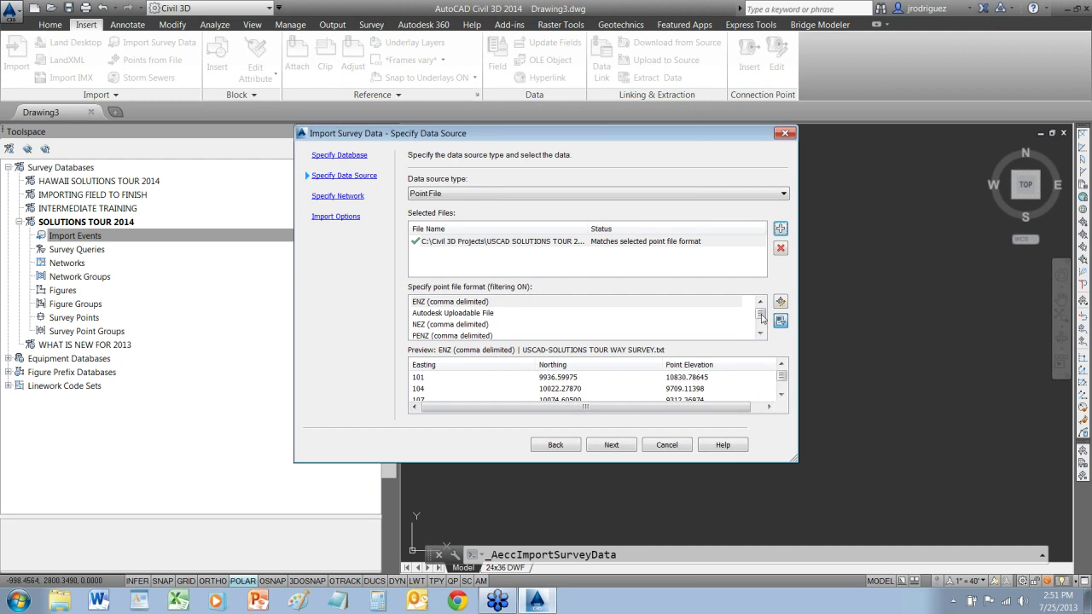
Set the point file format to PNEZD (comma delimited) and continue to network selection
{"action": "scroll", "coordinate": [757, 321], "scroll_direction": "down", "scroll_amount": 2}
{"action": "left_click", "coordinate": [452, 325]}
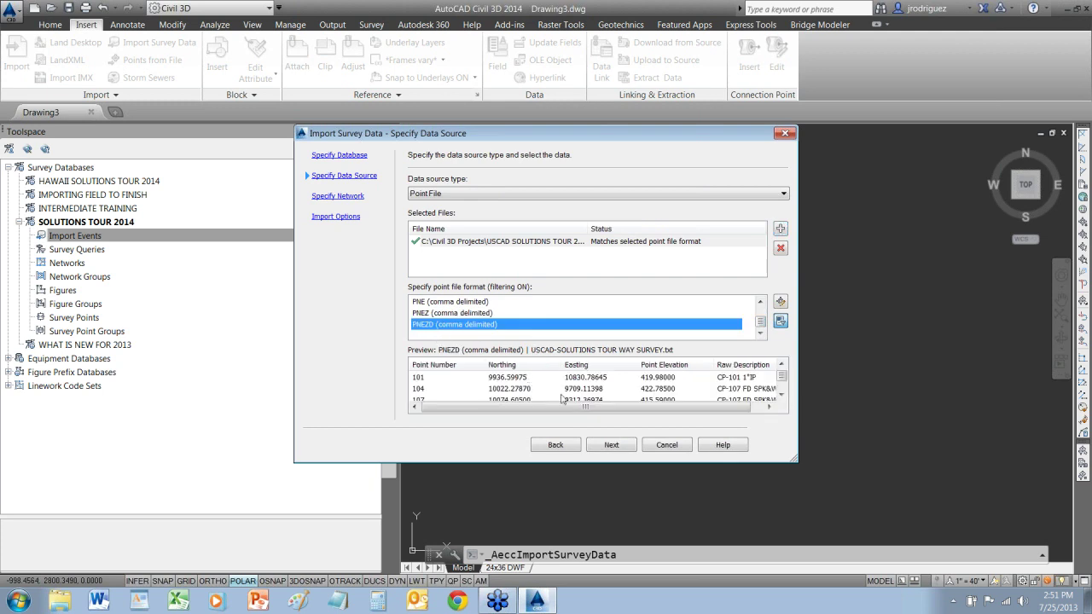
{"action": "left_click", "coordinate": [610, 445]}
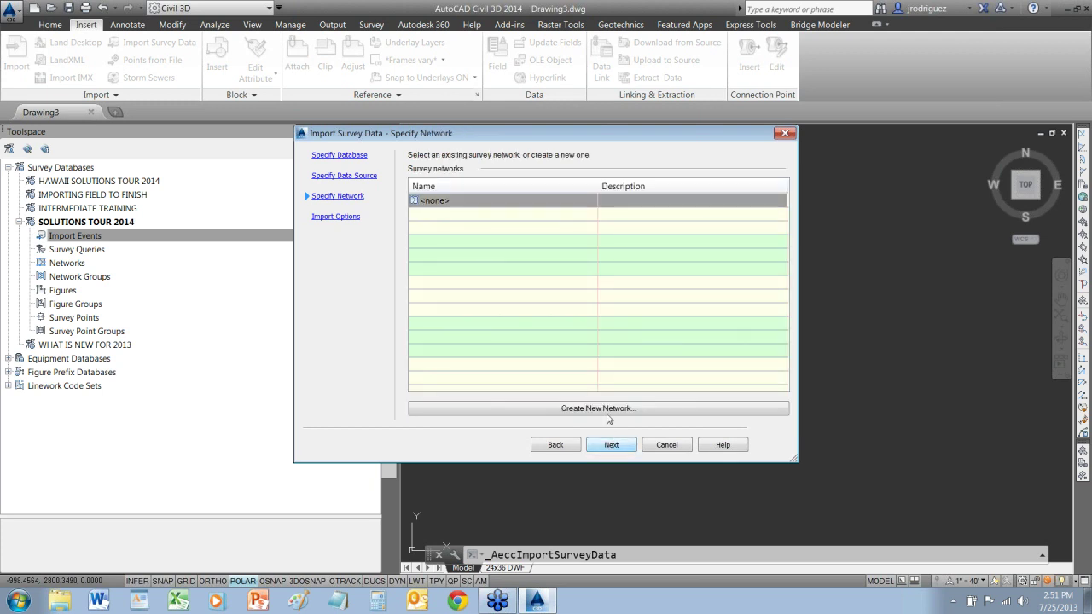
Create a new survey network STREET SURVEY with description 2014 for the import
{"action": "left_click", "coordinate": [608, 411]}
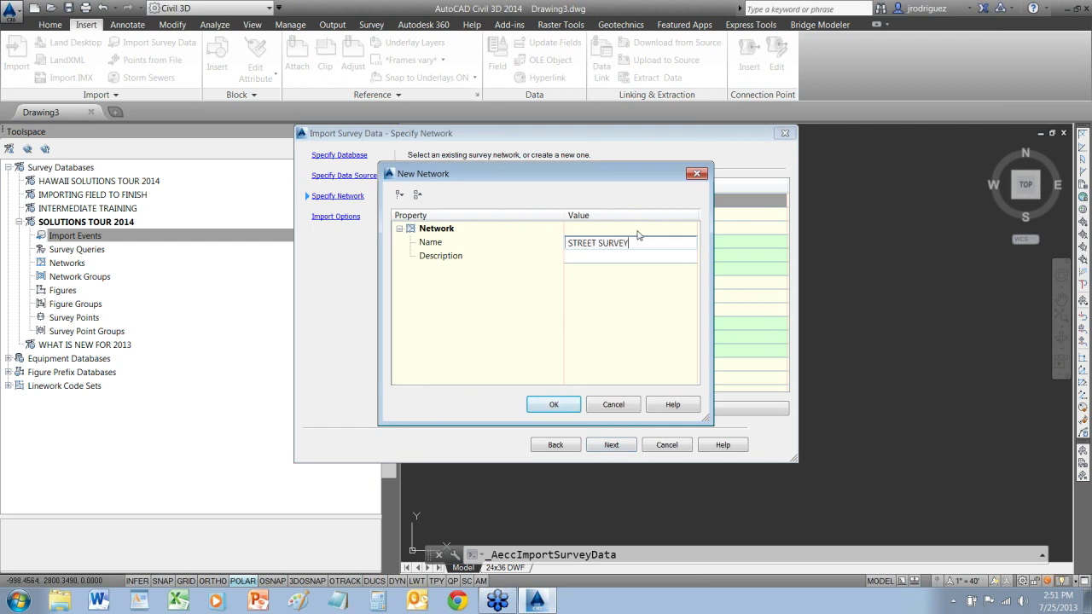
{"action": "left_click", "coordinate": [625, 257]}
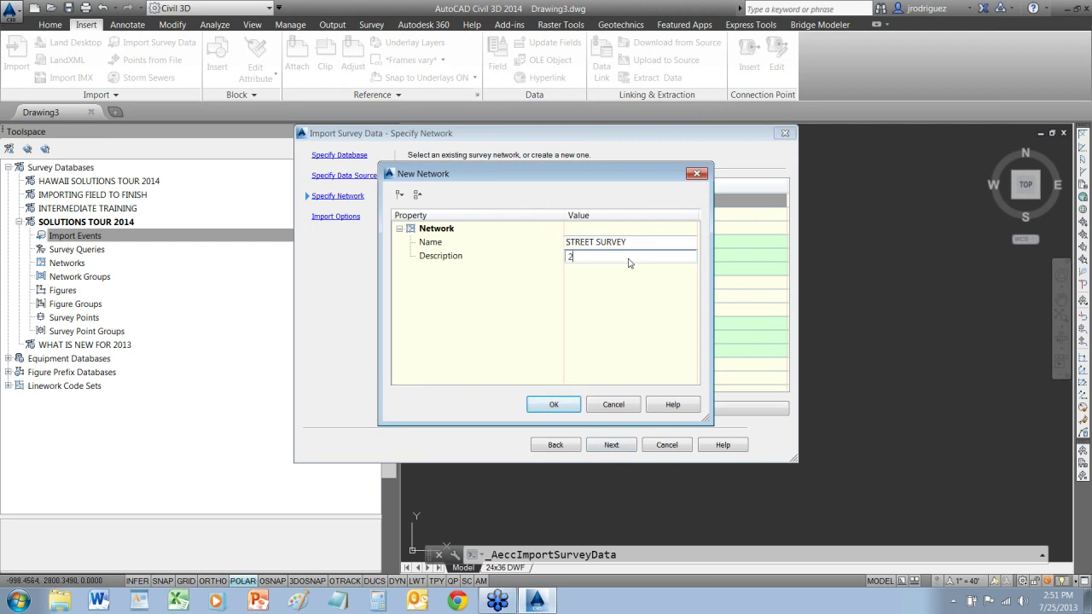
{"action": "left_click", "coordinate": [553, 404]}
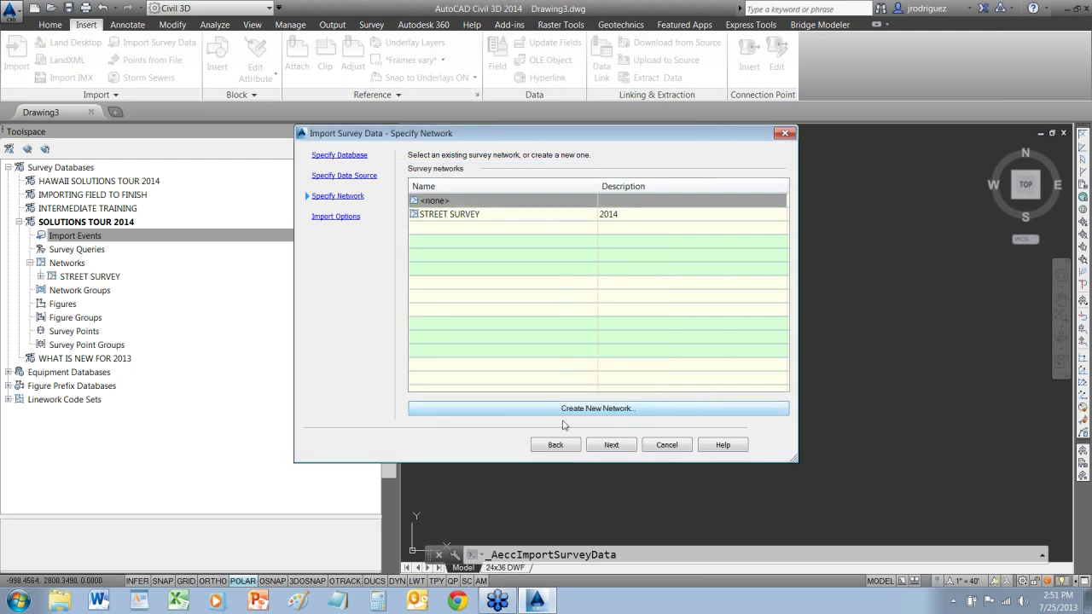
{"action": "left_click", "coordinate": [611, 444]}
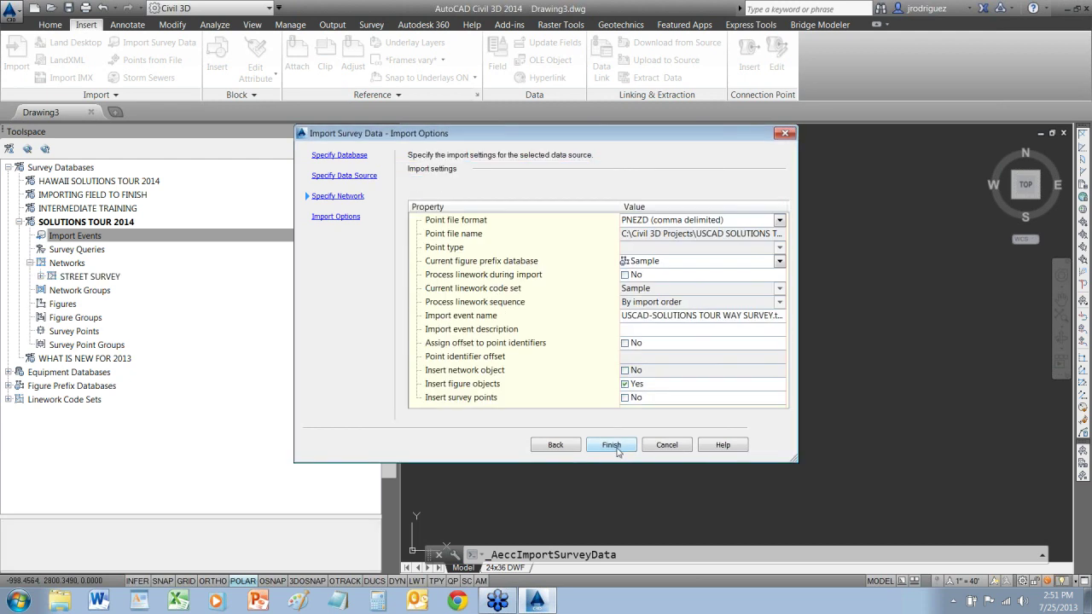
Use USCAD SURVEY figure prefixes and linework code set, process linework, insert points, and finish
{"action": "left_click", "coordinate": [777, 263]}
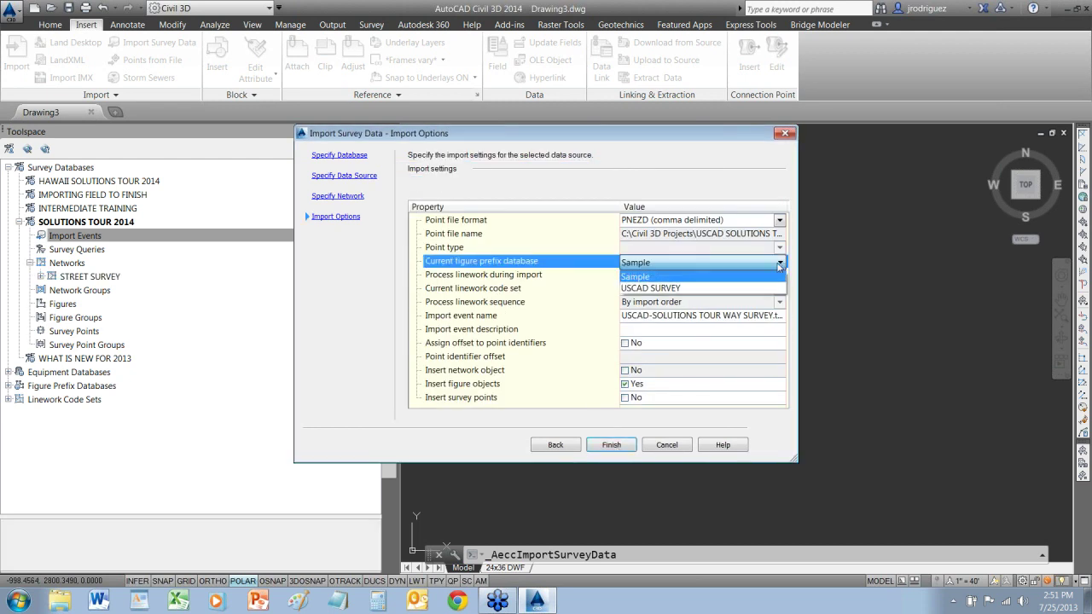
{"action": "left_click", "coordinate": [668, 291]}
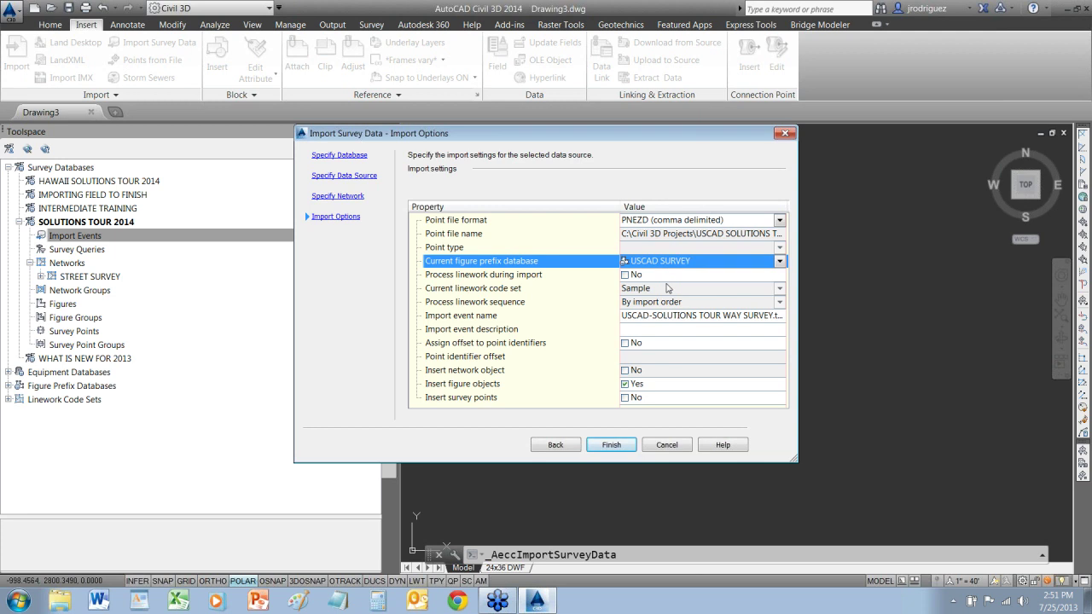
{"action": "left_click", "coordinate": [628, 274]}
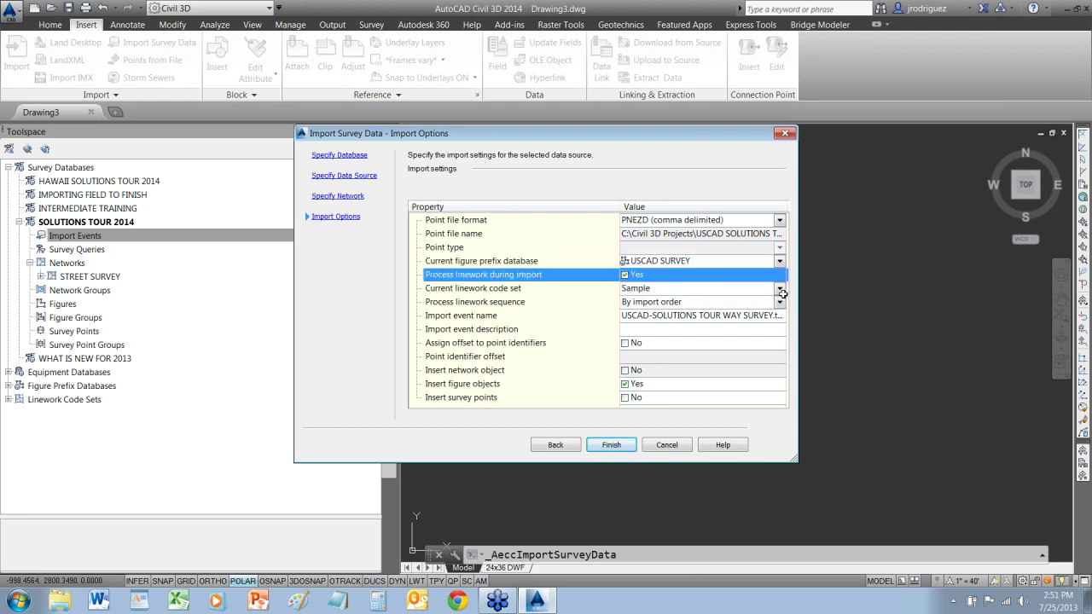
{"action": "left_click", "coordinate": [781, 292]}
{"action": "left_click", "coordinate": [661, 315]}
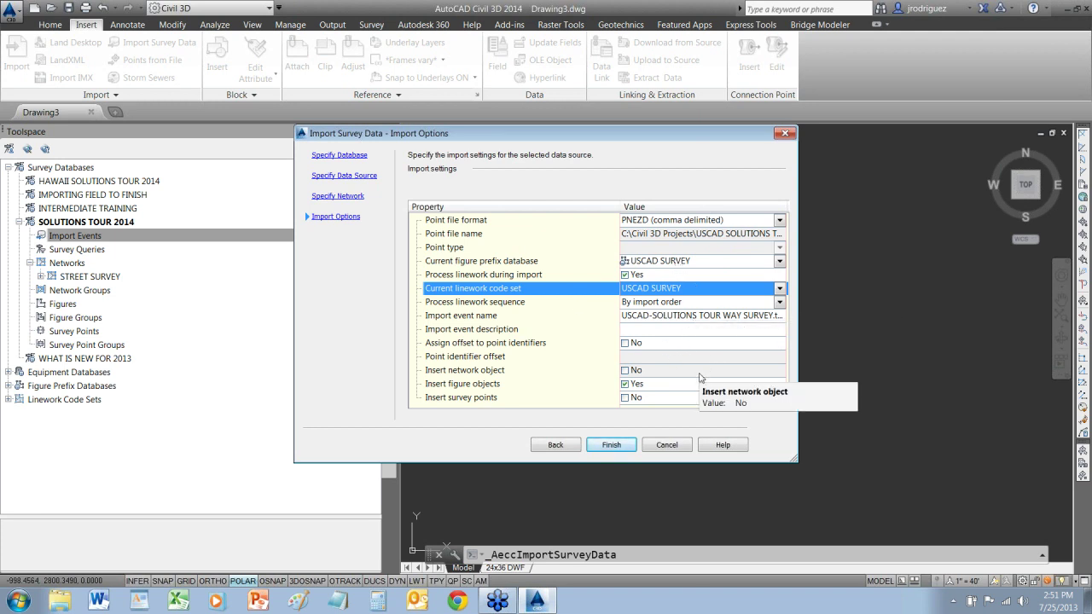
{"action": "left_click", "coordinate": [626, 398]}
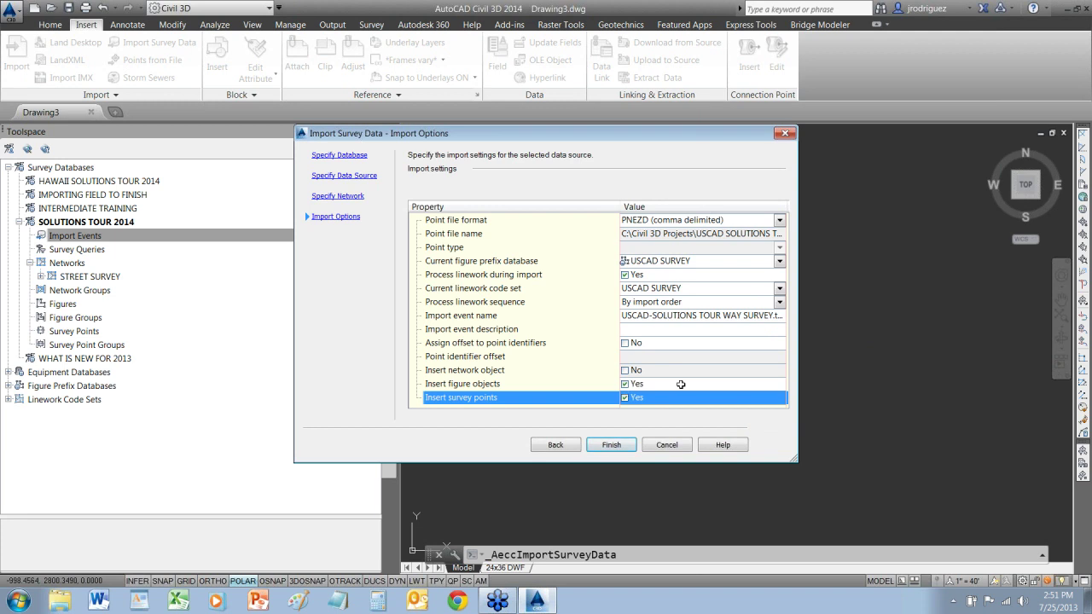
{"action": "left_click", "coordinate": [626, 370]}
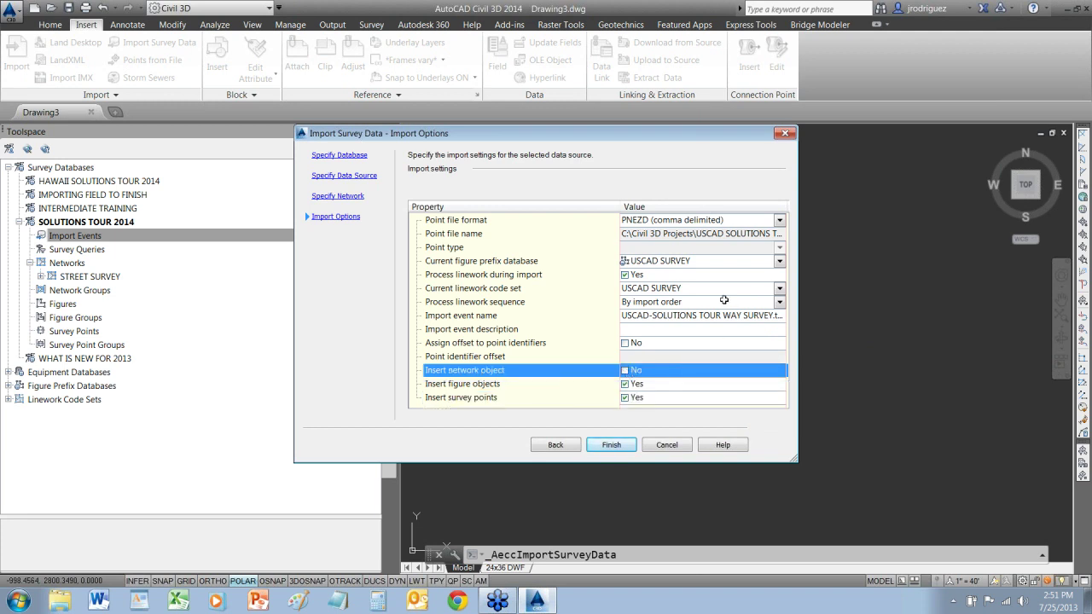
{"action": "left_click", "coordinate": [611, 445]}
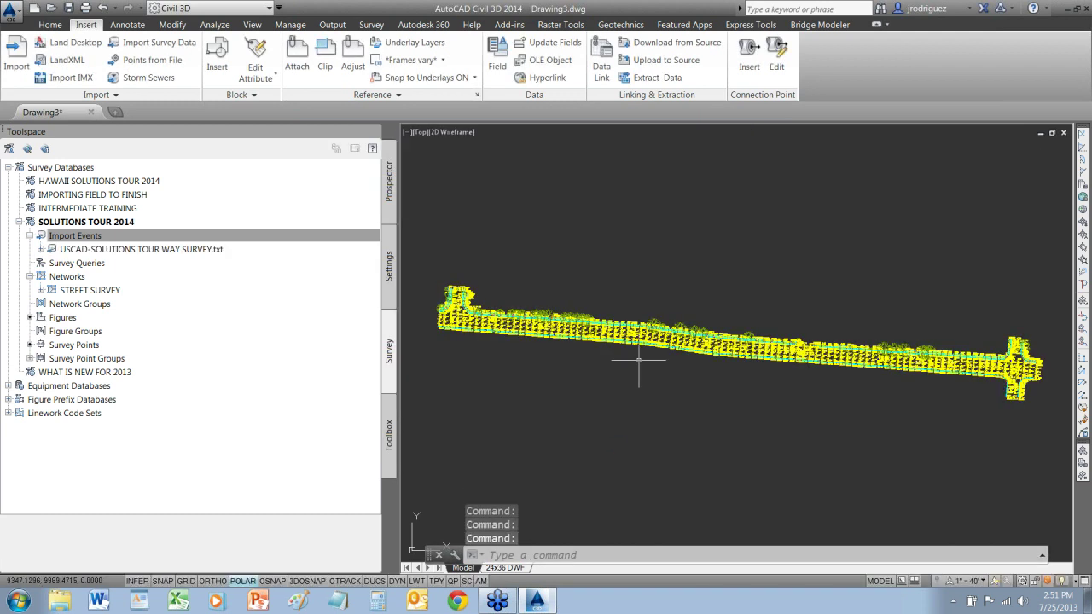
Zoom and pan along the road to inspect the imported point labels
{"action": "scroll", "coordinate": [477, 304], "scroll_direction": "up", "scroll_amount": 6}
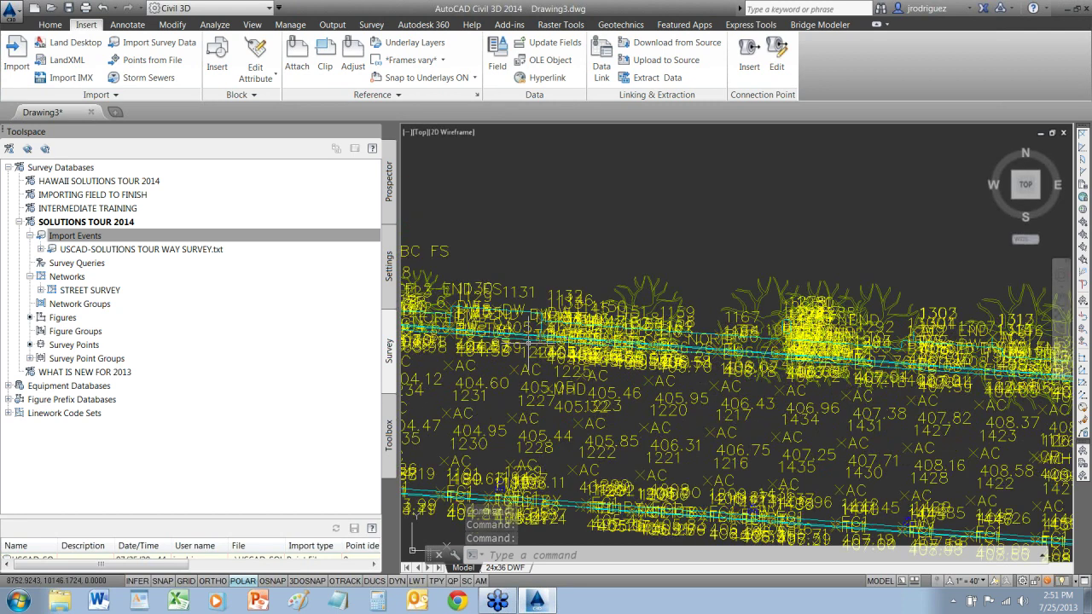
{"action": "scroll", "coordinate": [556, 369], "scroll_direction": "up", "scroll_amount": 2}
{"action": "mouse_move", "coordinate": [538, 378]}
{"action": "middle_mouse_down"}
{"action": "mouse_move", "coordinate": [682, 341]}
{"action": "mouse_move", "coordinate": [769, 333]}
{"action": "middle_mouse_up"}
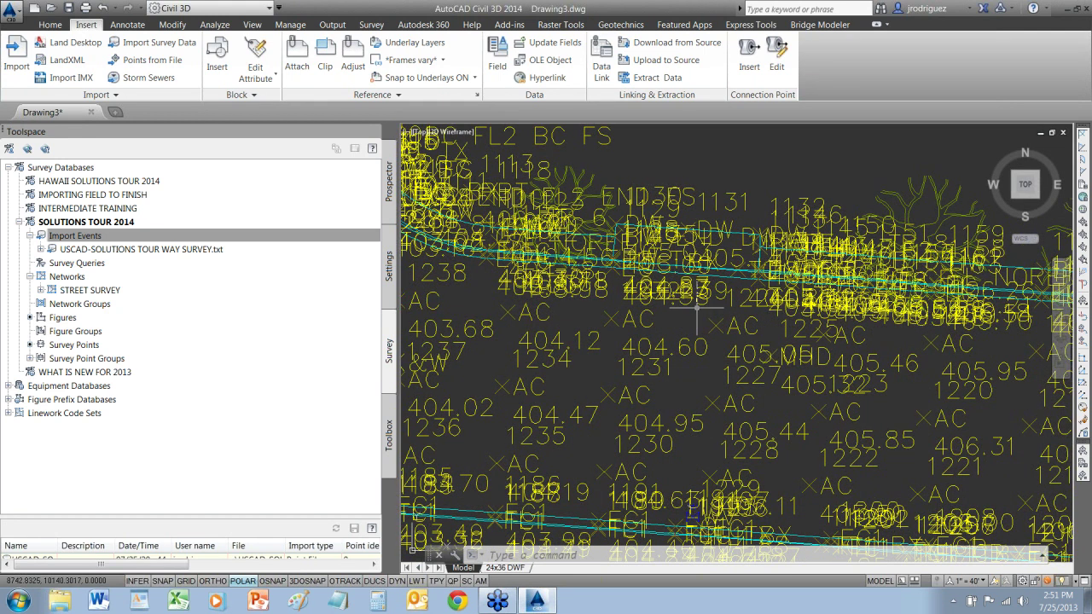
{"action": "scroll", "coordinate": [696, 314], "scroll_direction": "down", "scroll_amount": 6}
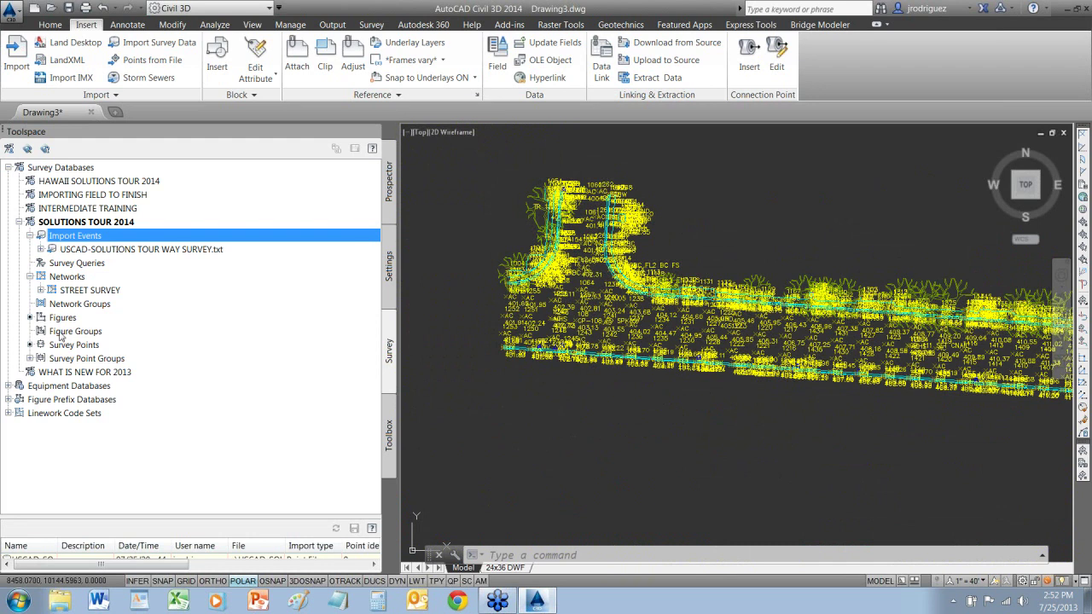
{"action": "scroll", "coordinate": [682, 289], "scroll_direction": "up", "scroll_amount": 4}
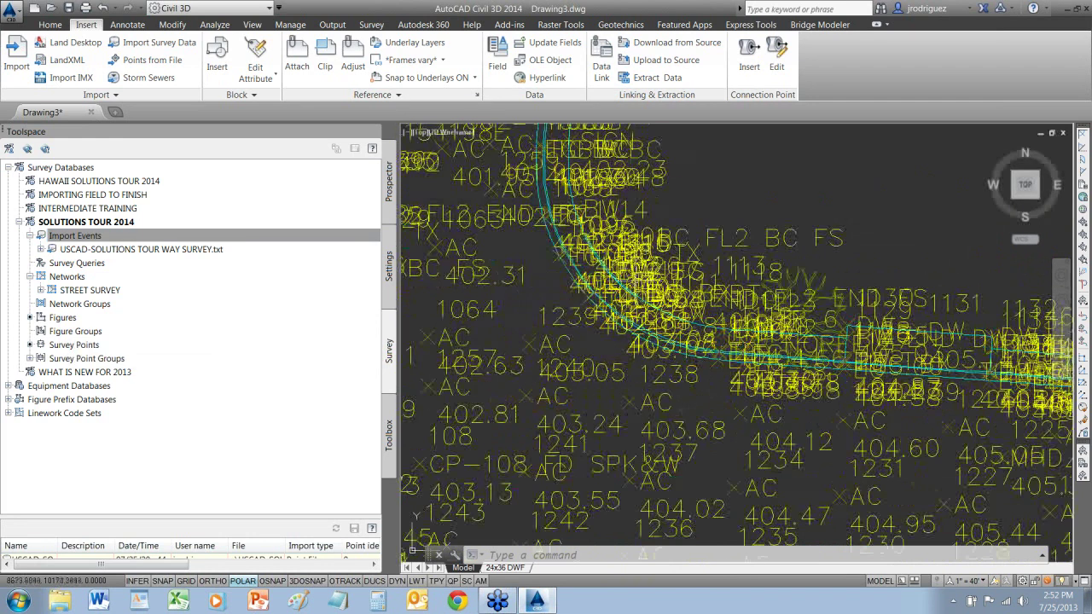
{"action": "scroll", "coordinate": [624, 277], "scroll_direction": "down", "scroll_amount": 6}
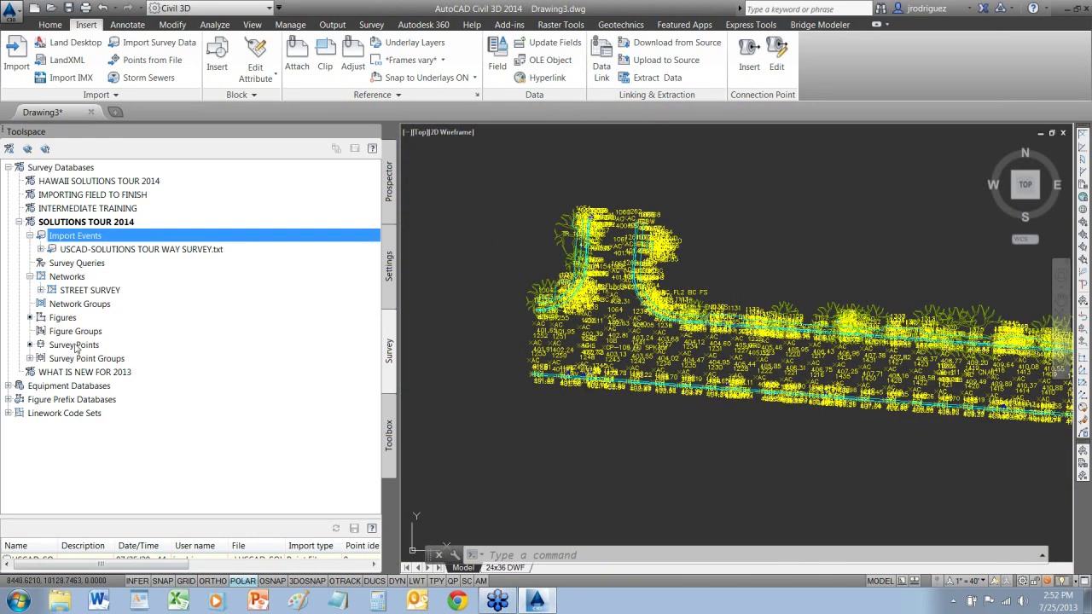
Remove the Survey Points from the drawing and confirm with Yes
{"action": "right_click", "coordinate": [70, 345]}
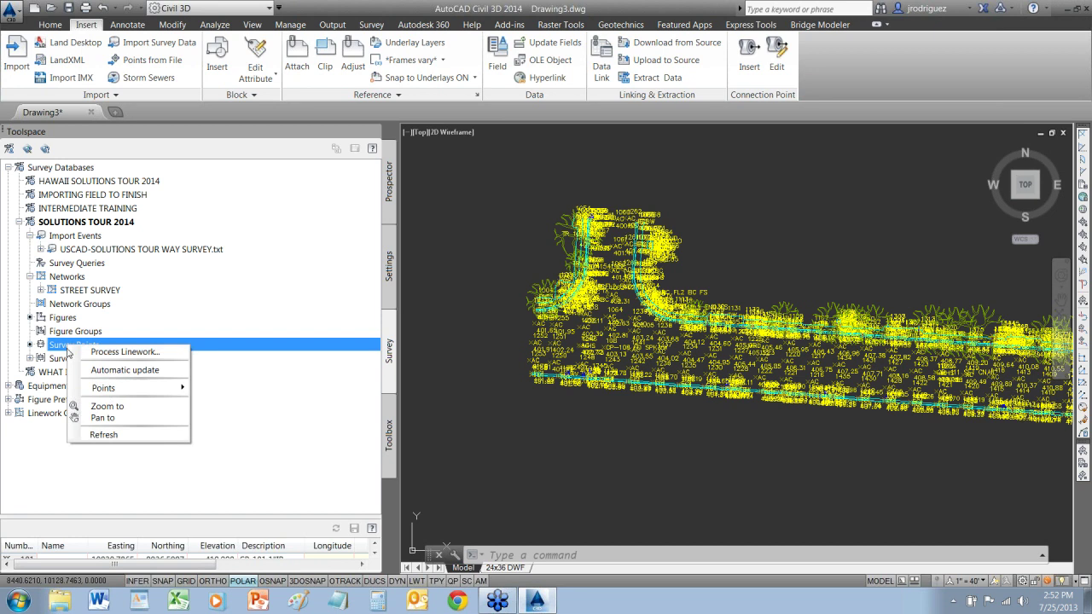
{"action": "mouse_move", "coordinate": [98, 396]}
{"action": "left_click", "coordinate": [240, 437]}
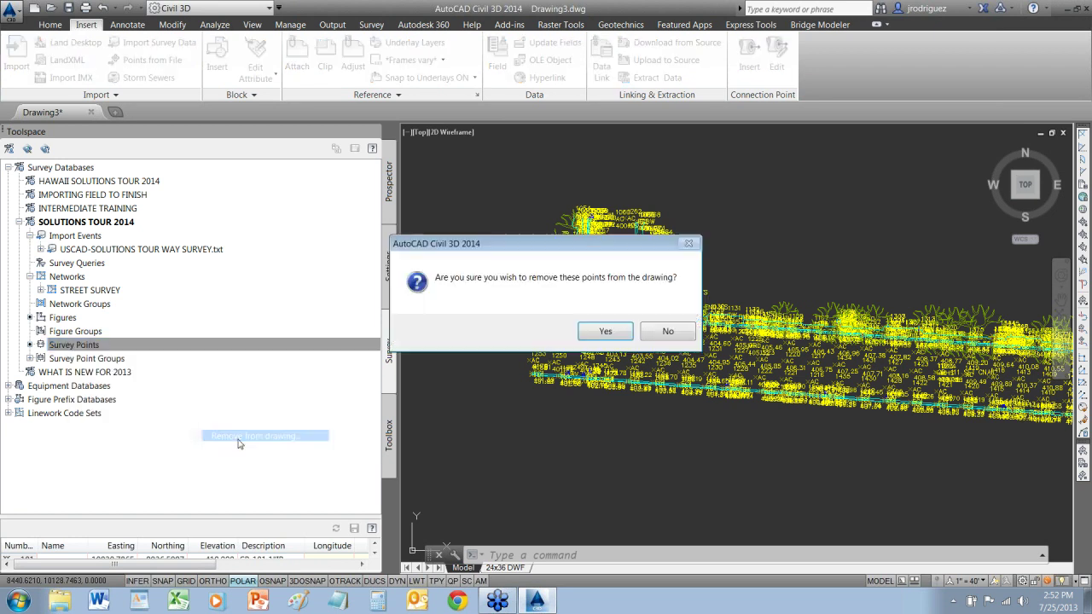
{"action": "left_click", "coordinate": [632, 335]}
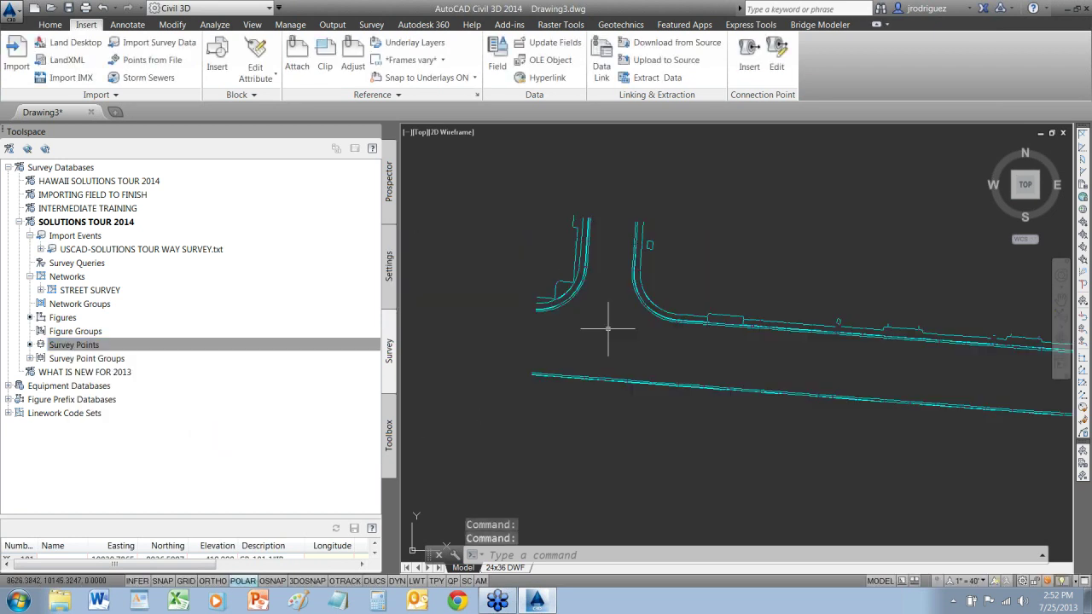
{"action": "scroll", "coordinate": [668, 341], "scroll_direction": "up", "scroll_amount": 2}
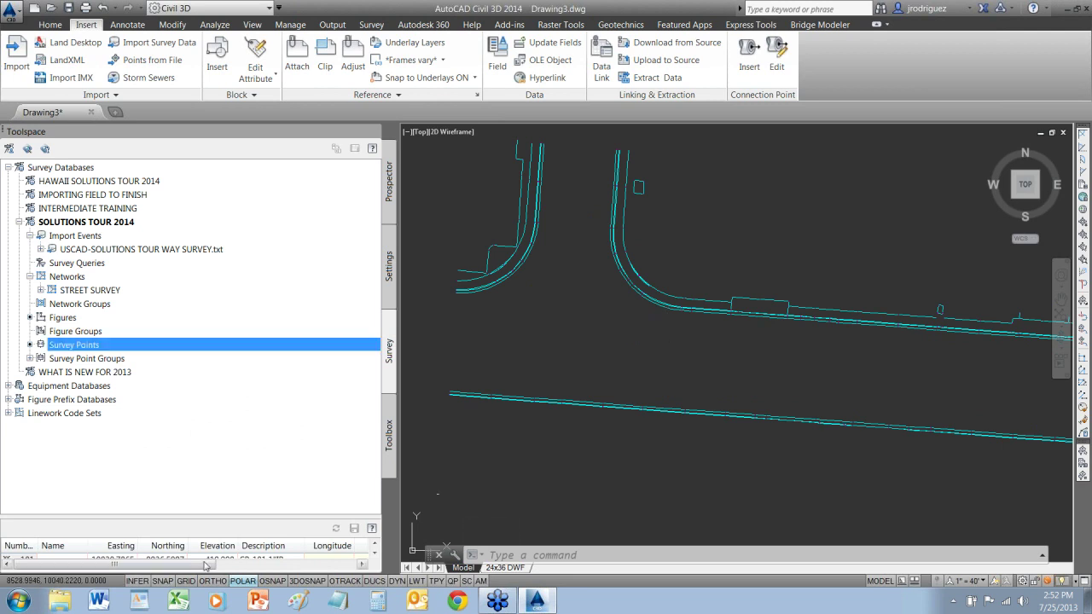
In Explorer, open USCAD-SOLUTIONS TOUR WAY SURVEY.txt from the USCAD SOLUTIONS TOUR 2013 Survey Data folder
{"action": "left_click", "coordinate": [73, 607]}
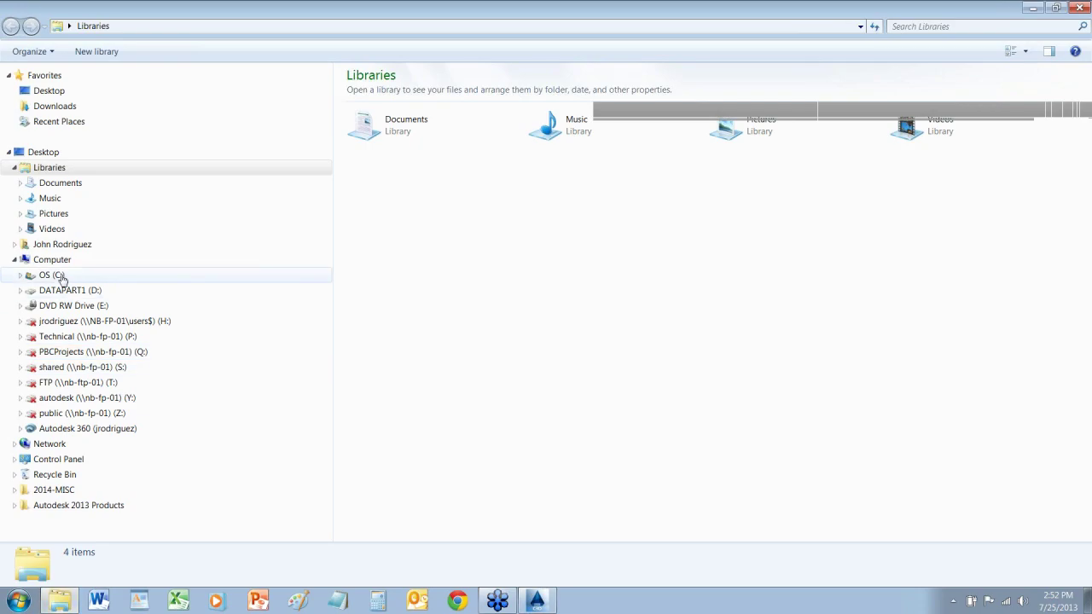
{"action": "left_click", "coordinate": [51, 274]}
{"action": "double_click", "coordinate": [409, 155]}
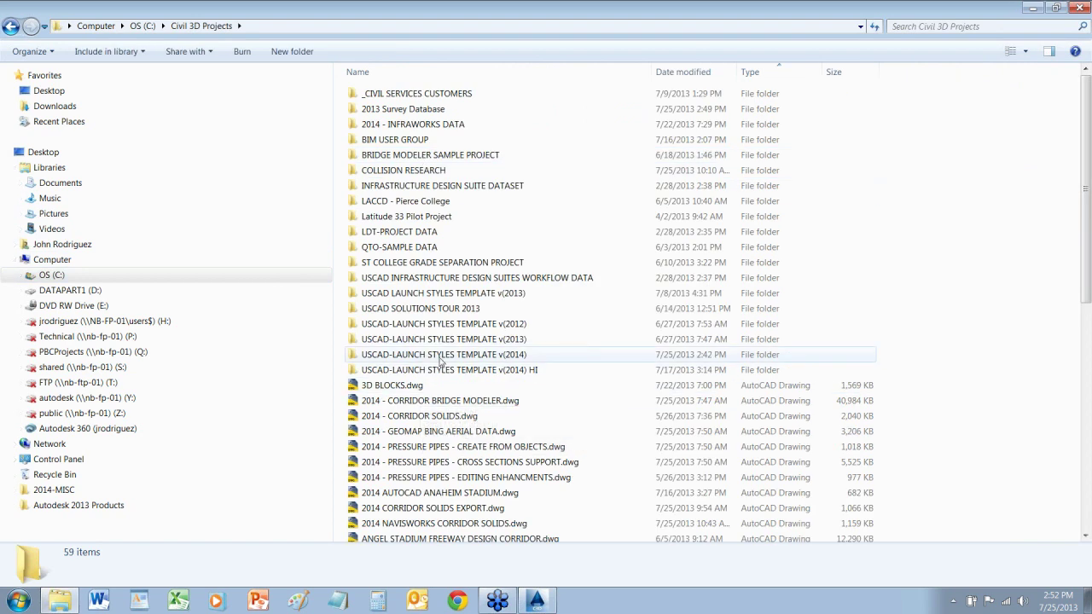
{"action": "double_click", "coordinate": [455, 312]}
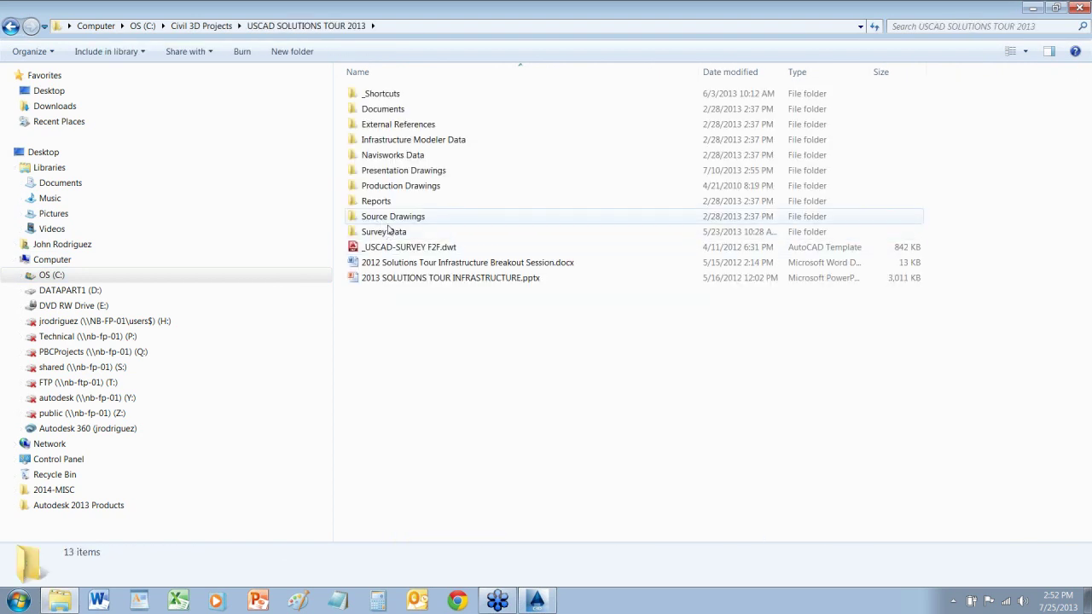
{"action": "left_click", "coordinate": [384, 235]}
{"action": "double_click", "coordinate": [385, 235]}
{"action": "double_click", "coordinate": [466, 145]}
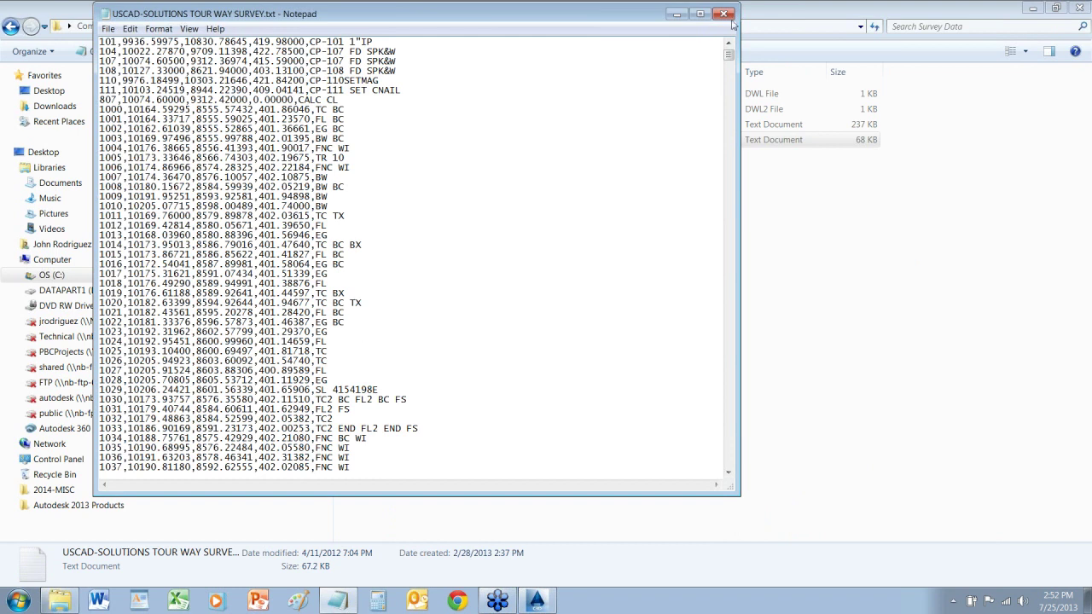
Reopen the survey text file, scroll through its comma-delimited point records, and close Notepad
{"action": "left_click", "coordinate": [727, 15]}
{"action": "double_click", "coordinate": [559, 140]}
{"action": "scroll", "coordinate": [462, 387], "scroll_direction": "down", "scroll_amount": 3}
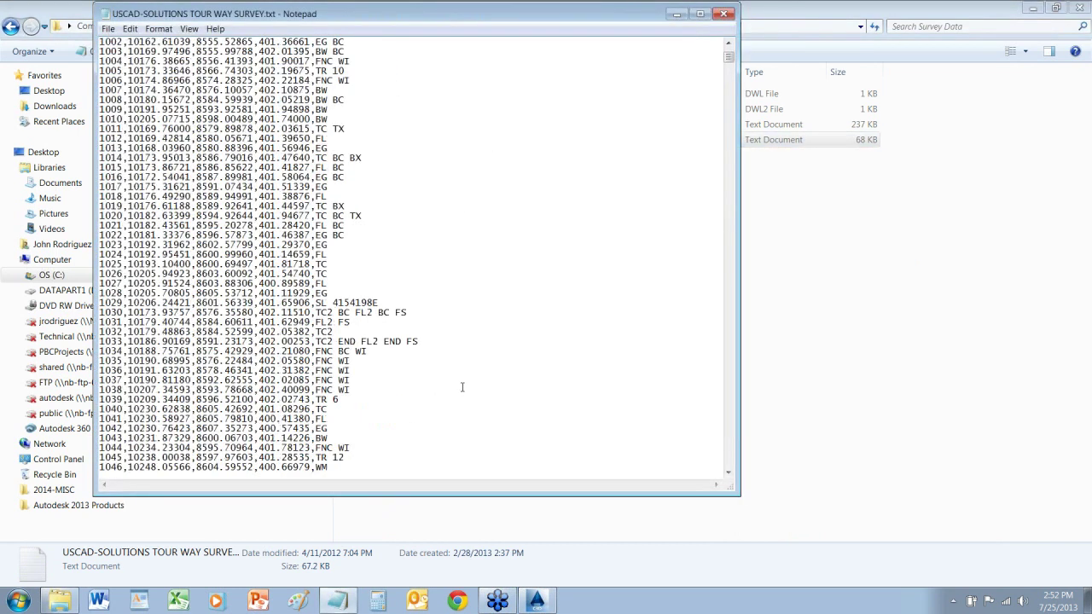
{"action": "scroll", "coordinate": [462, 387], "scroll_direction": "down", "scroll_amount": 20}
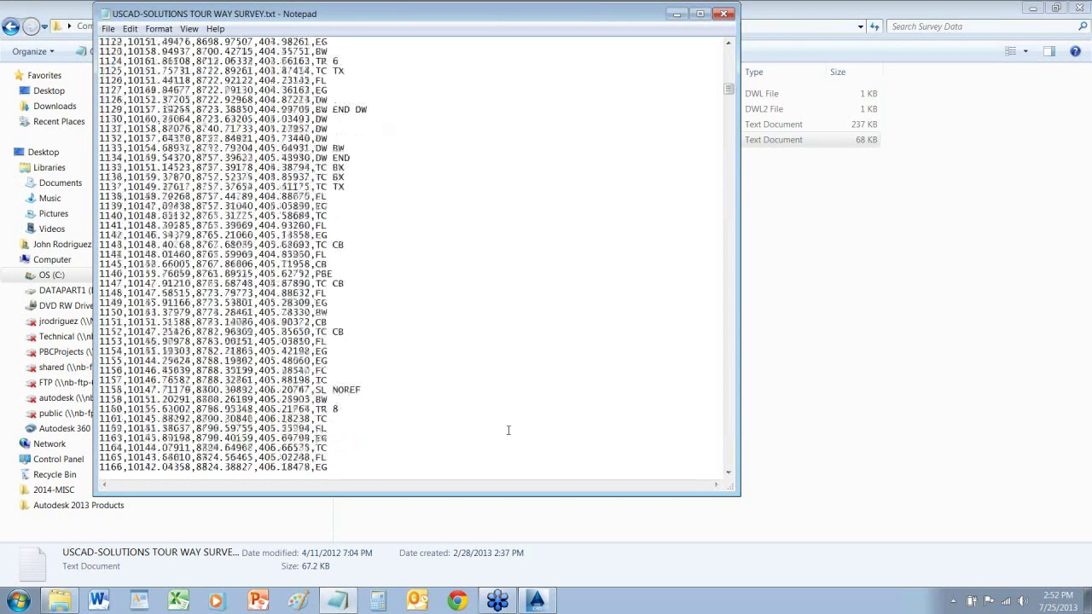
{"action": "scroll", "coordinate": [508, 430], "scroll_direction": "down", "scroll_amount": 20}
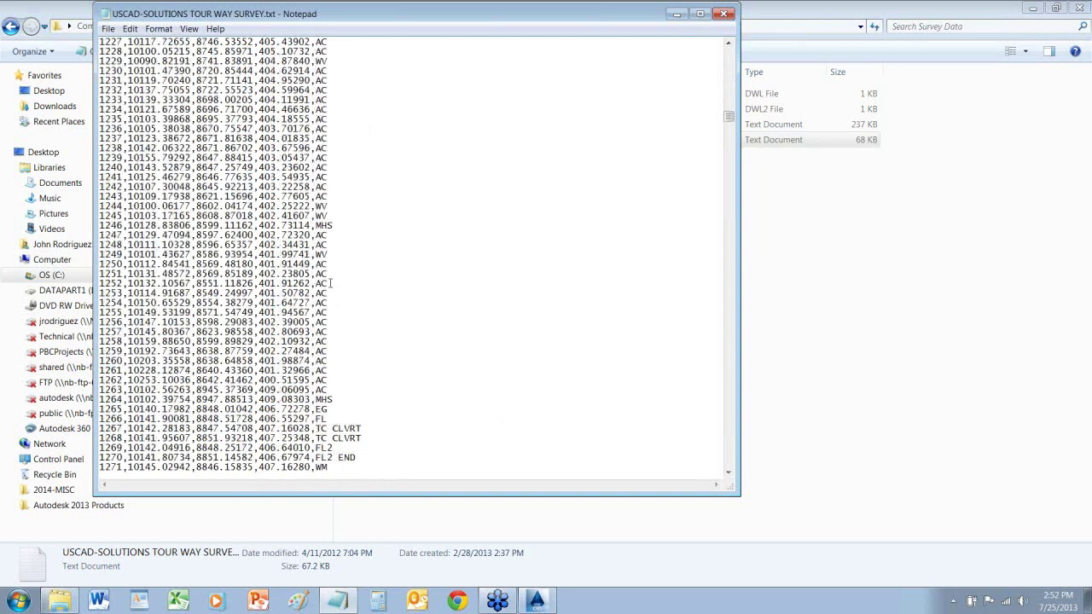
{"action": "left_click", "coordinate": [724, 14]}
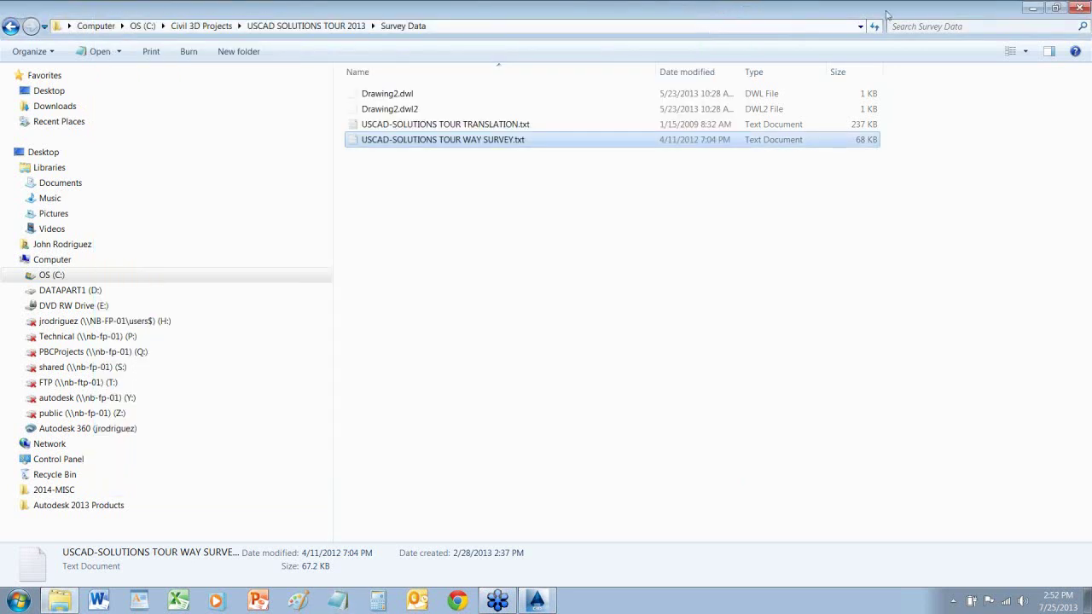
Back in Civil 3D, choose New from the Survey Queries collection's context menu
{"action": "left_click", "coordinate": [1032, 8]}
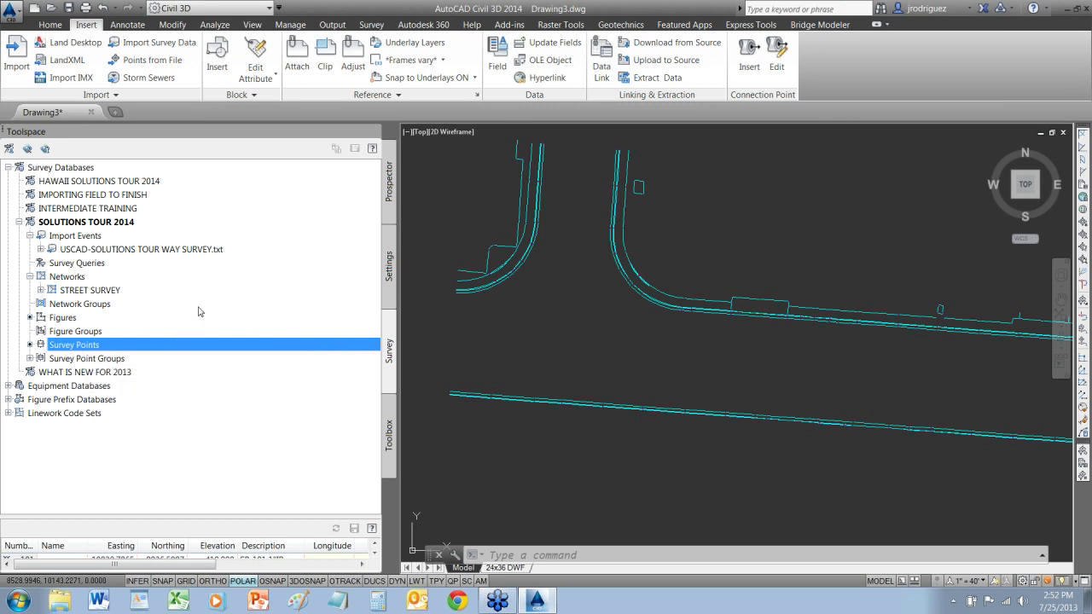
{"action": "left_click", "coordinate": [56, 264]}
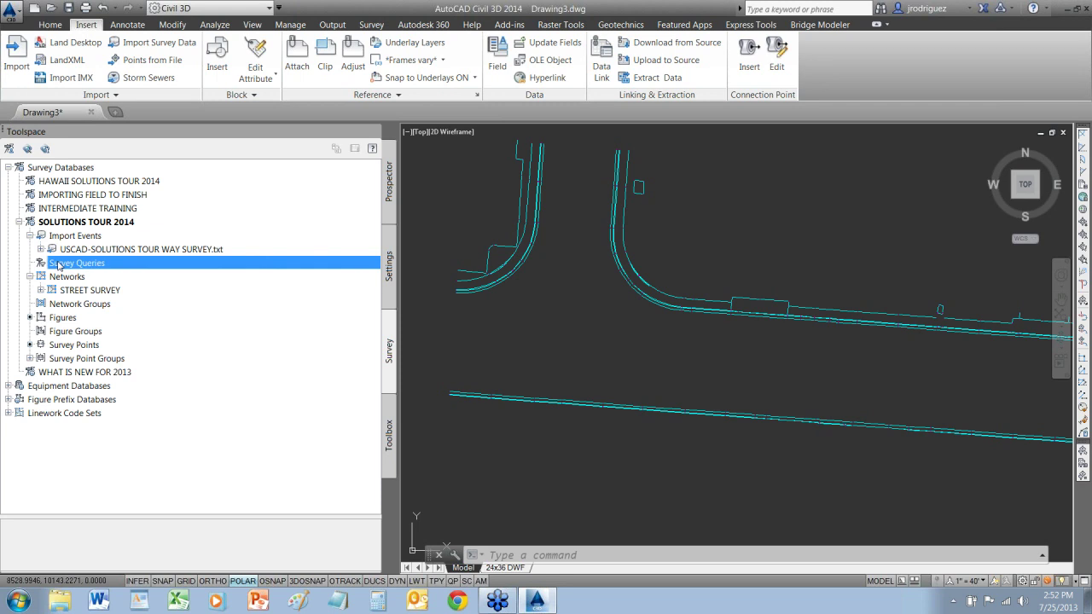
{"action": "right_click", "coordinate": [58, 265]}
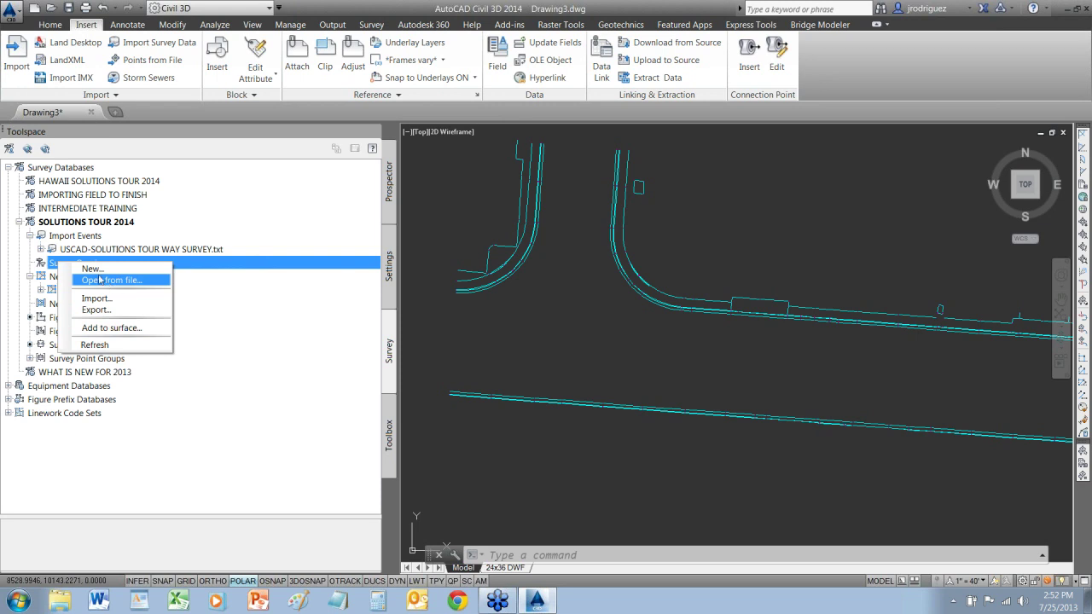
{"action": "left_click", "coordinate": [94, 270]}
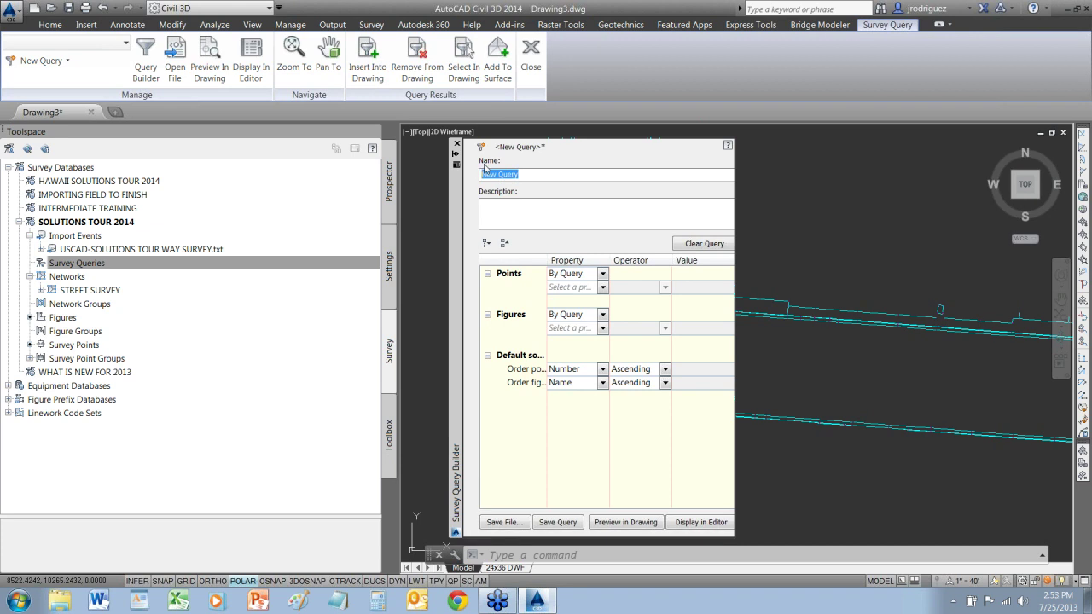
Name the query AC POINTS and filter Points By Query where Description contains AC
{"action": "type", "text": "AC POINTS"}
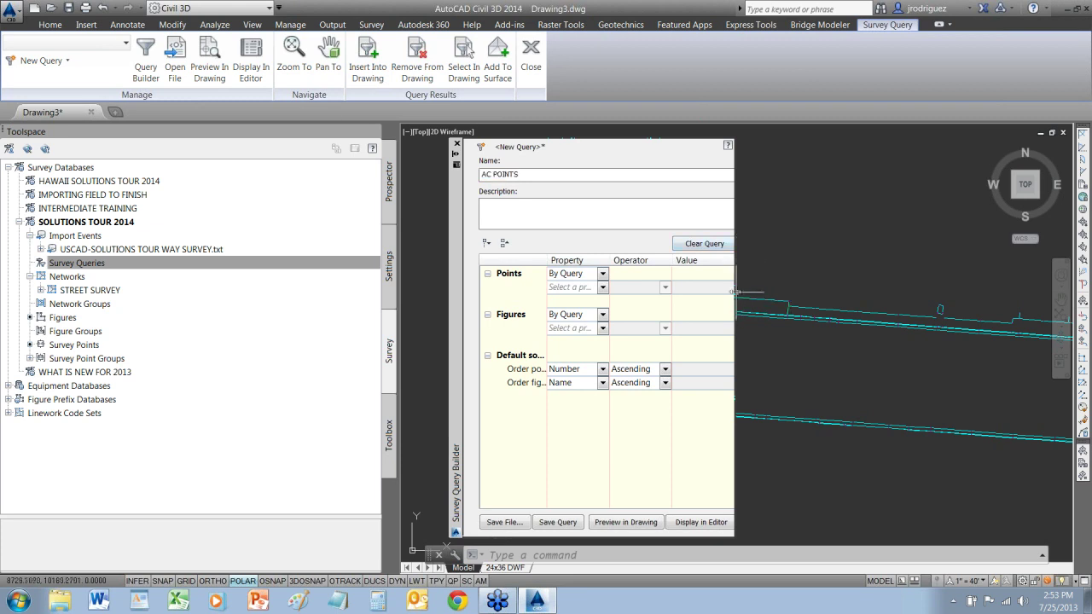
{"action": "left_click_drag", "start_coordinate": [733, 294], "coordinate": [940, 297]}
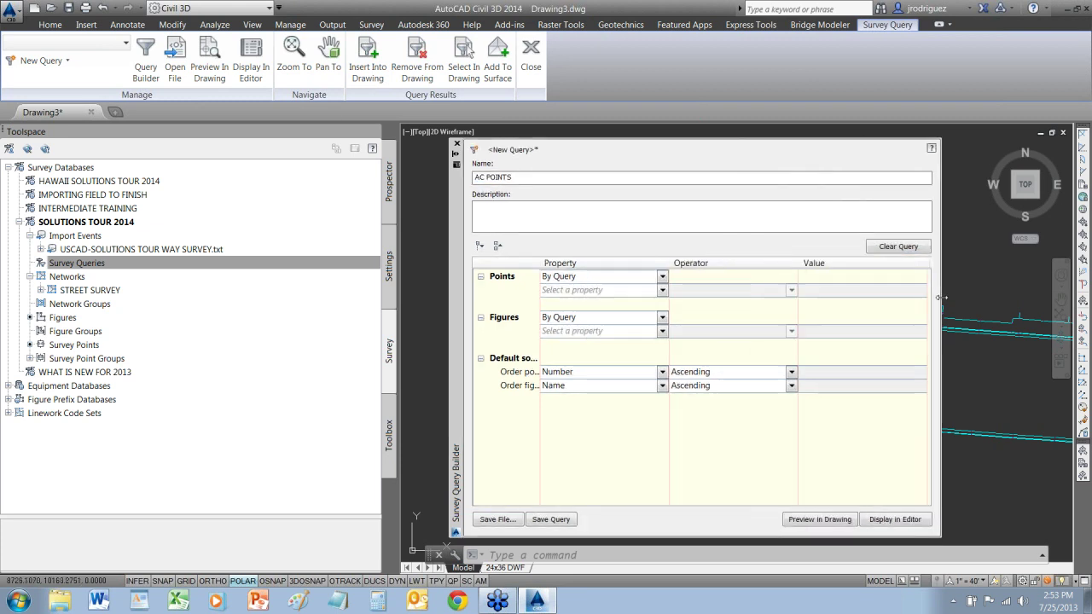
{"action": "left_click", "coordinate": [663, 276]}
{"action": "left_click", "coordinate": [667, 278]}
{"action": "left_click", "coordinate": [663, 290]}
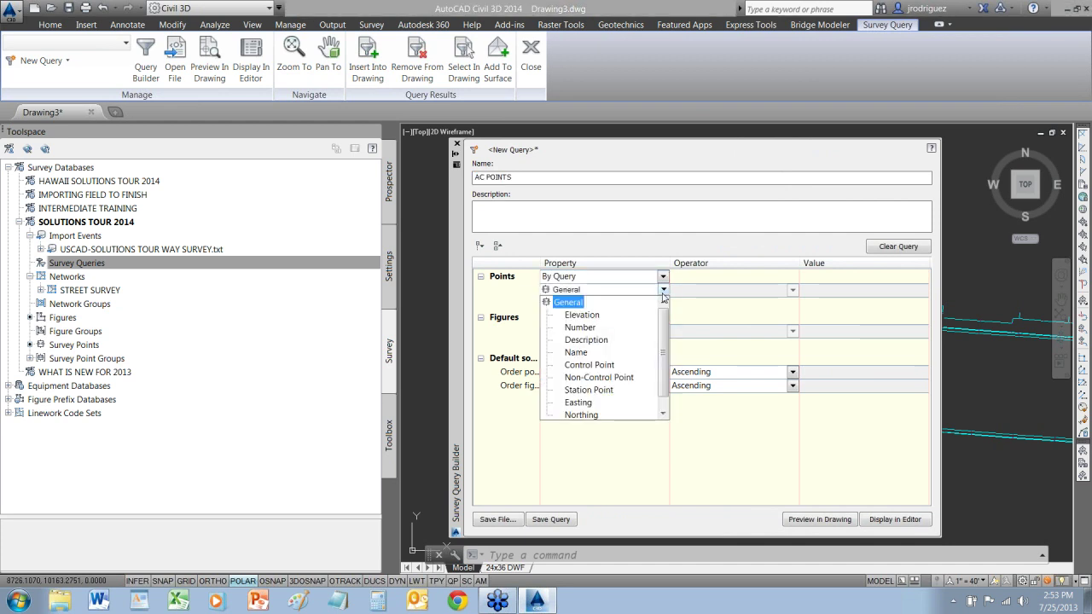
{"action": "left_click", "coordinate": [620, 316]}
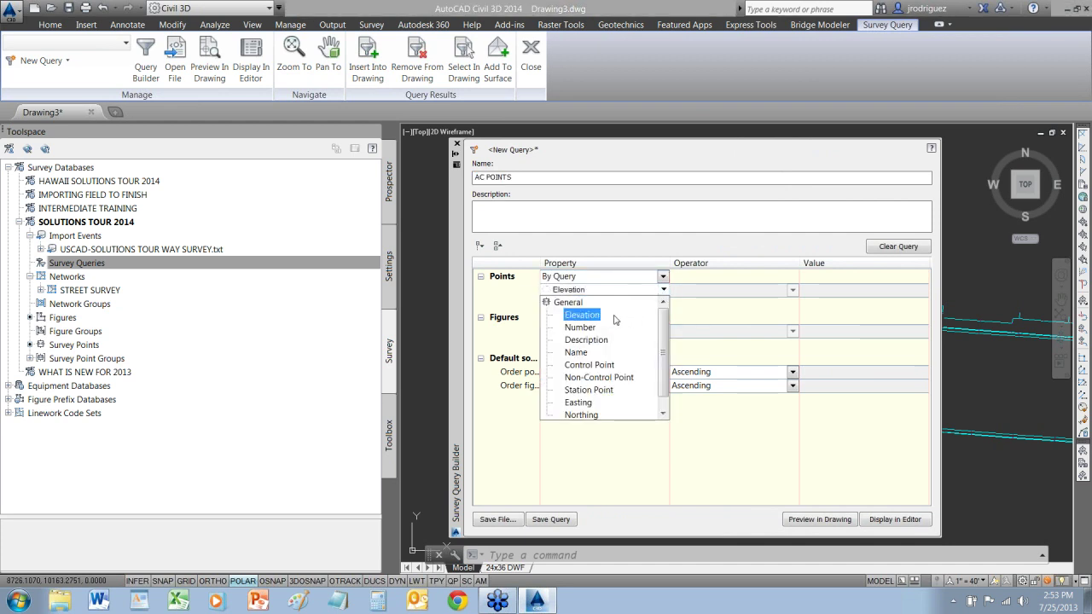
{"action": "left_click", "coordinate": [587, 339]}
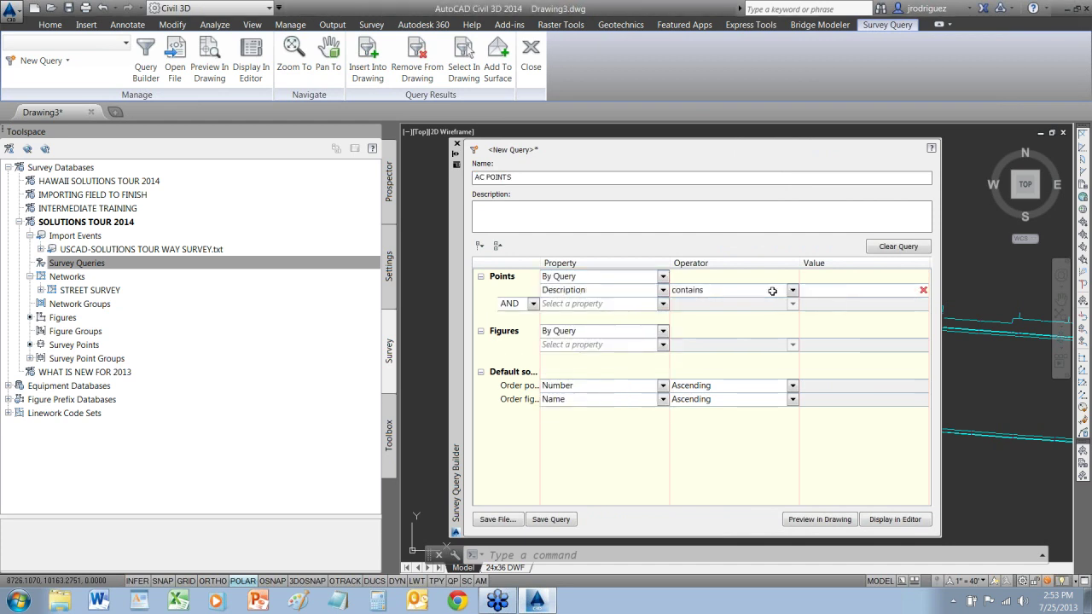
{"action": "left_click", "coordinate": [836, 291]}
{"action": "type", "text": "AC"}
{"action": "key", "text": "Return"}
Preview the matching AC points and list them in the survey points editor
{"action": "left_click", "coordinate": [786, 520]}
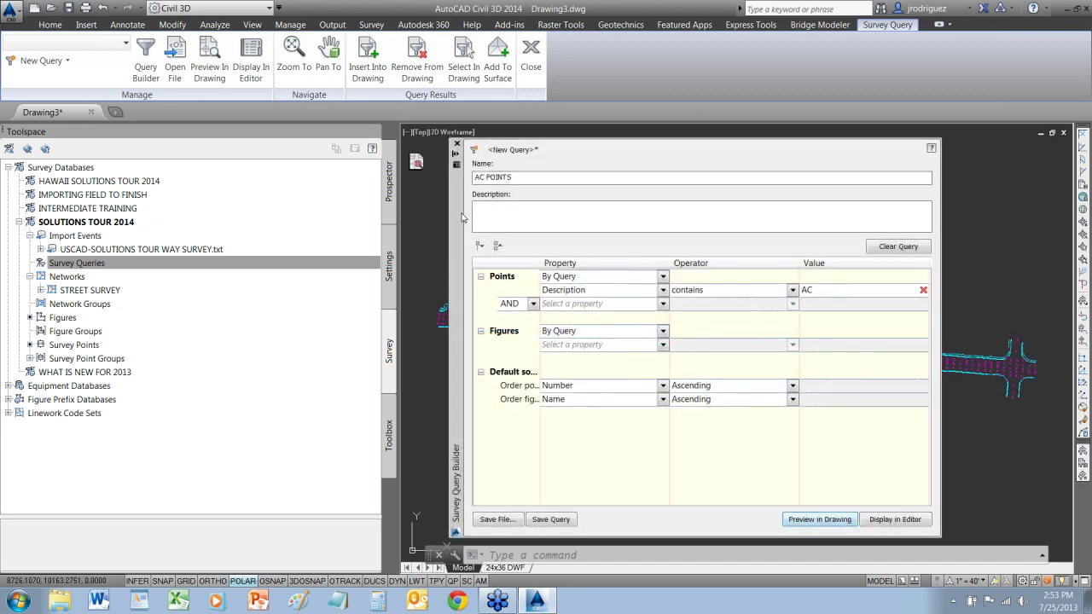
{"action": "mouse_move", "coordinate": [464, 218]}
{"action": "left_mouse_down"}
{"action": "mouse_move", "coordinate": [244, 267]}
{"action": "mouse_move", "coordinate": [502, 285]}
{"action": "mouse_move", "coordinate": [154, 182]}
{"action": "left_mouse_up"}
{"action": "right_click", "coordinate": [502, 285]}
{"action": "left_click", "coordinate": [546, 317]}
{"action": "scroll", "coordinate": [755, 351], "scroll_direction": "up", "scroll_amount": 5}
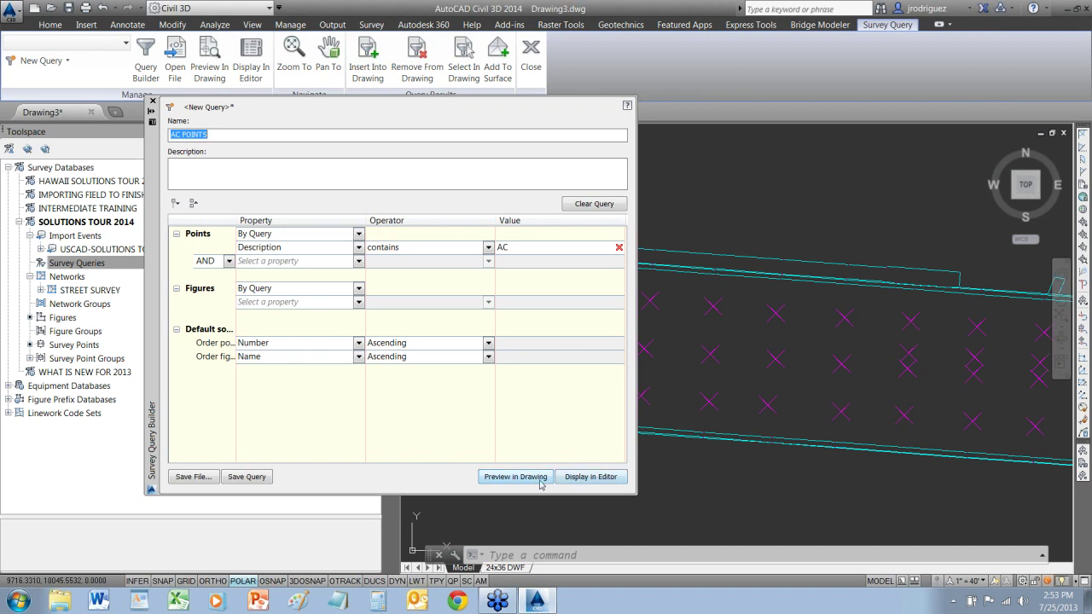
{"action": "left_click", "coordinate": [597, 478]}
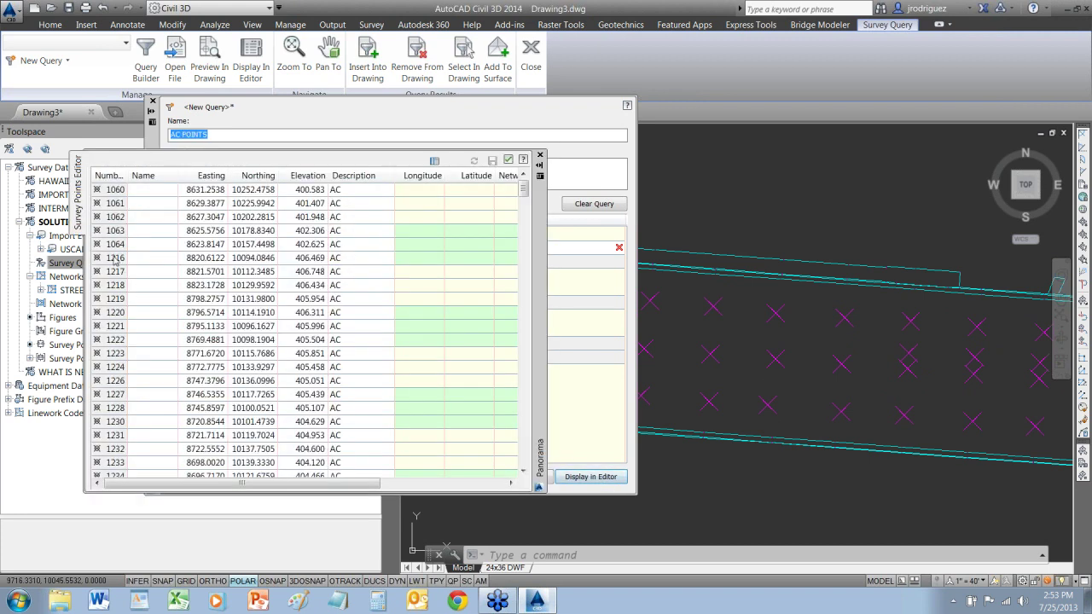
Save the AC POINTS query and clear the magenta preview points from the drawing
{"action": "left_click", "coordinate": [509, 160]}
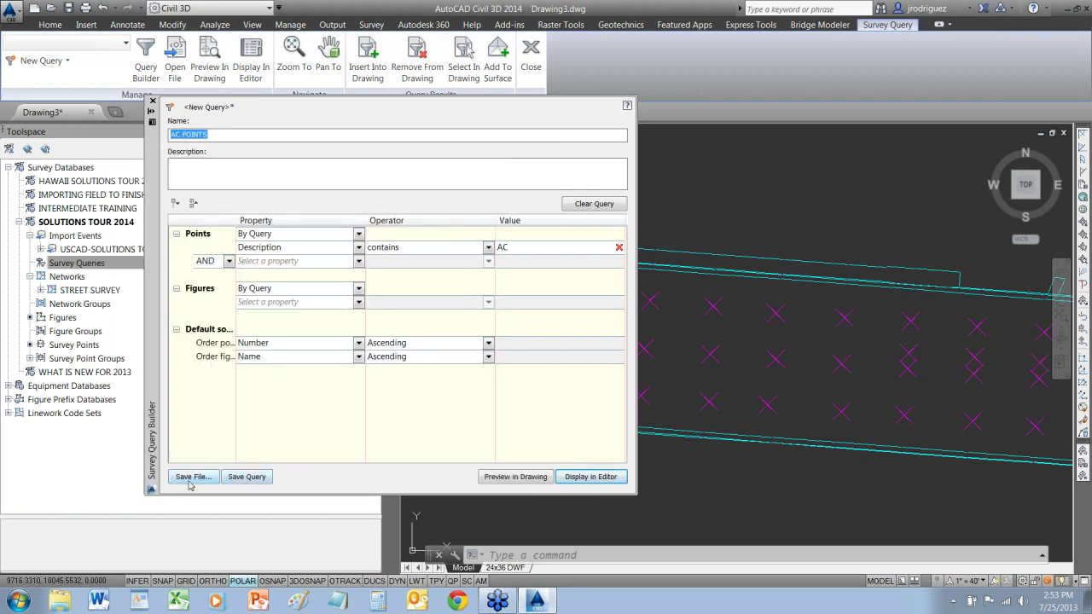
{"action": "left_click", "coordinate": [243, 478]}
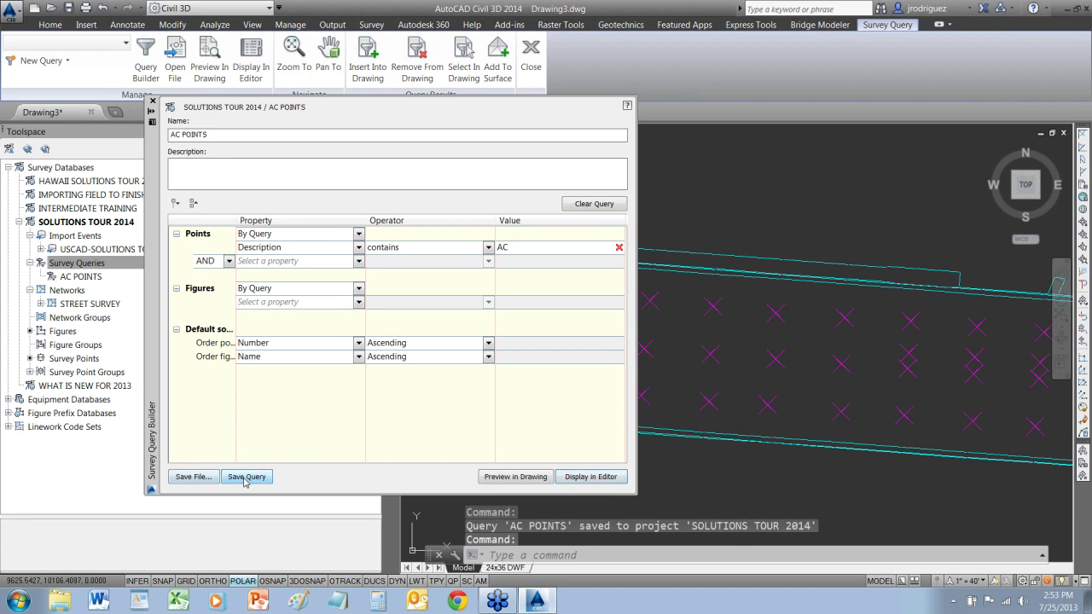
{"action": "left_click", "coordinate": [152, 101]}
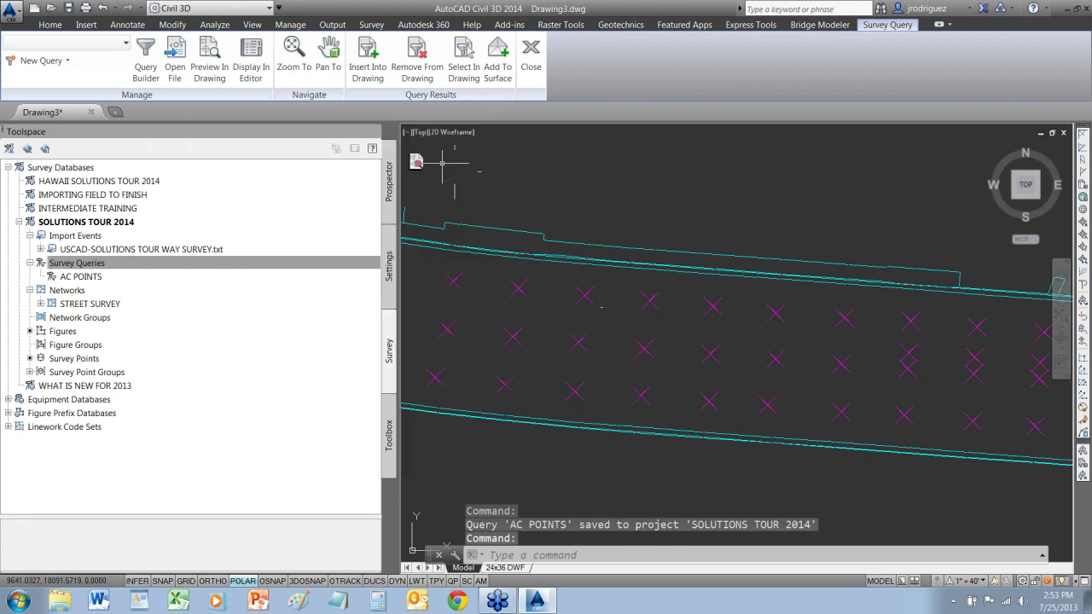
{"action": "left_click", "coordinate": [415, 162]}
Remove the survey figures from the drawing, leaving Drawing3 empty
{"action": "scroll", "coordinate": [653, 348], "scroll_direction": "down", "scroll_amount": 5}
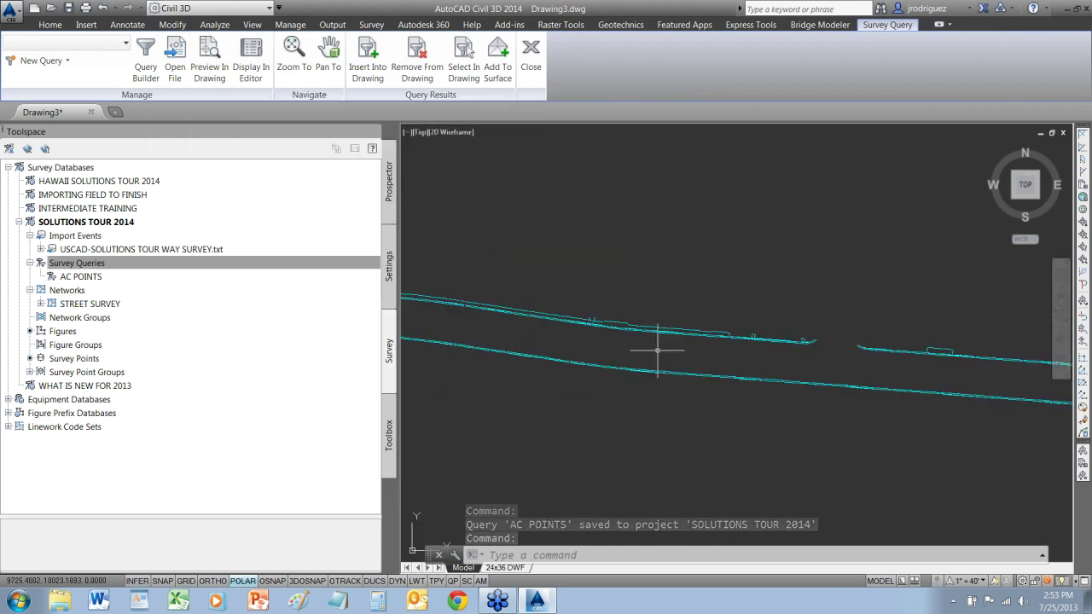
{"action": "scroll", "coordinate": [864, 354], "scroll_direction": "down", "scroll_amount": 4}
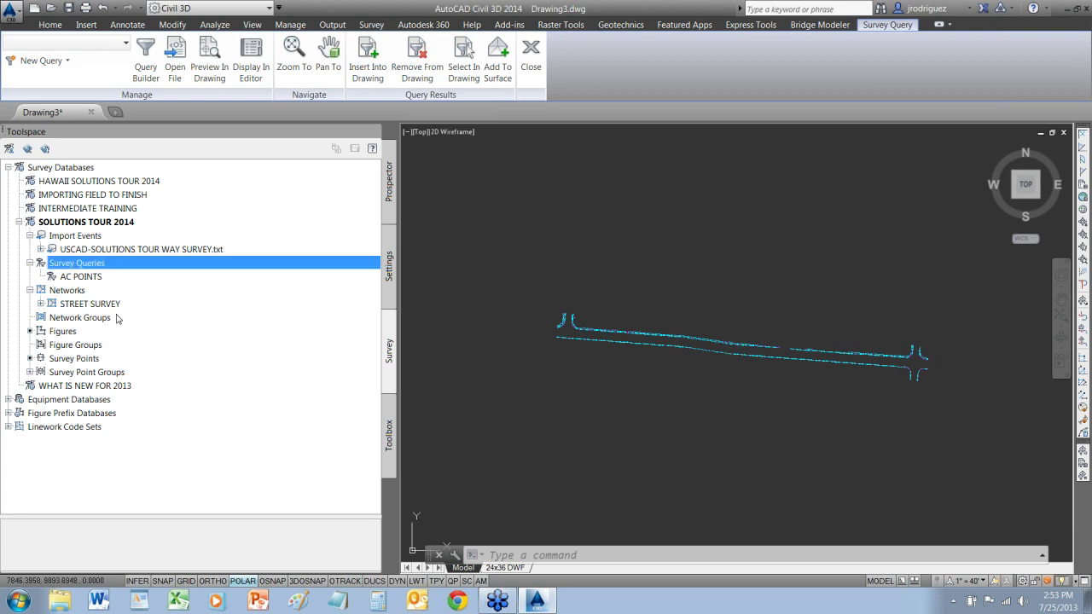
{"action": "right_click", "coordinate": [65, 331]}
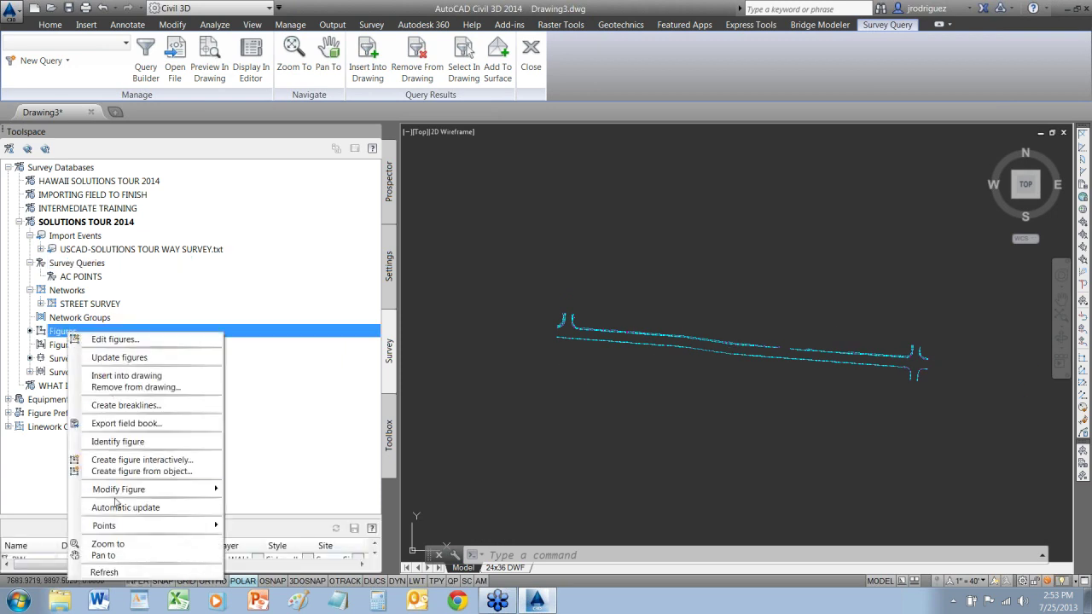
{"action": "left_click", "coordinate": [124, 388]}
{"action": "left_click", "coordinate": [586, 331]}
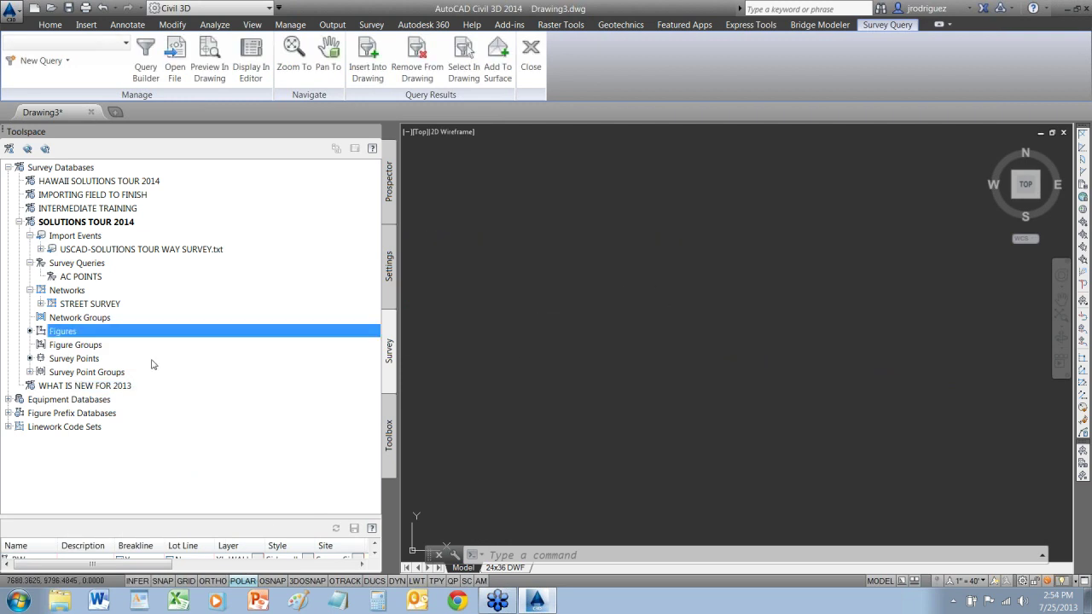
{"action": "right_click", "coordinate": [76, 264]}
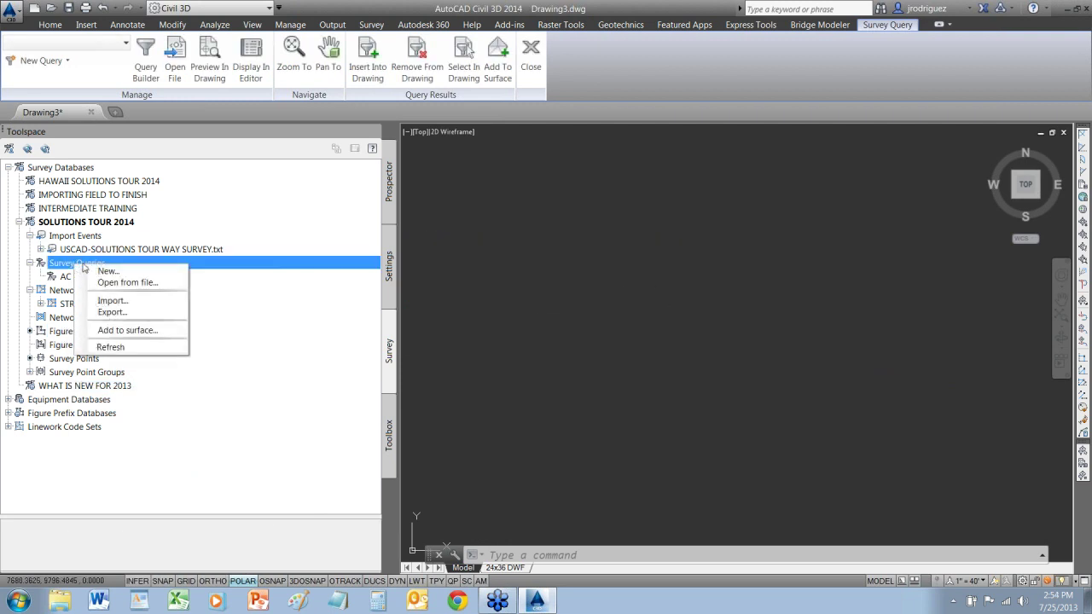
Create a new survey query named FIGURES QUERY that includes all figures
{"action": "left_click", "coordinate": [95, 271]}
{"action": "type", "text": "F"}
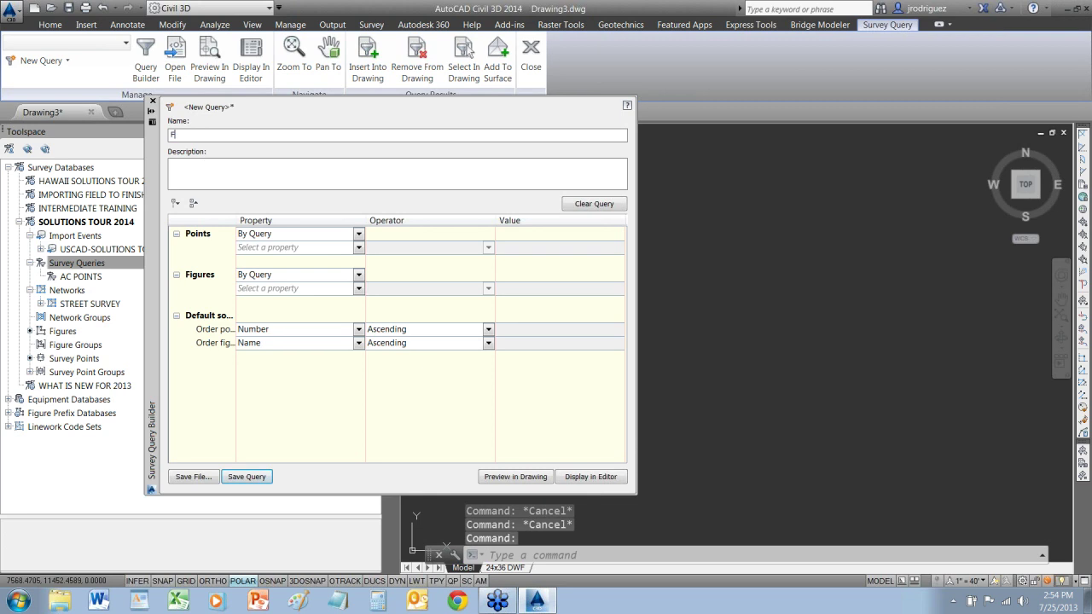
{"action": "type", "text": "IGURE"}
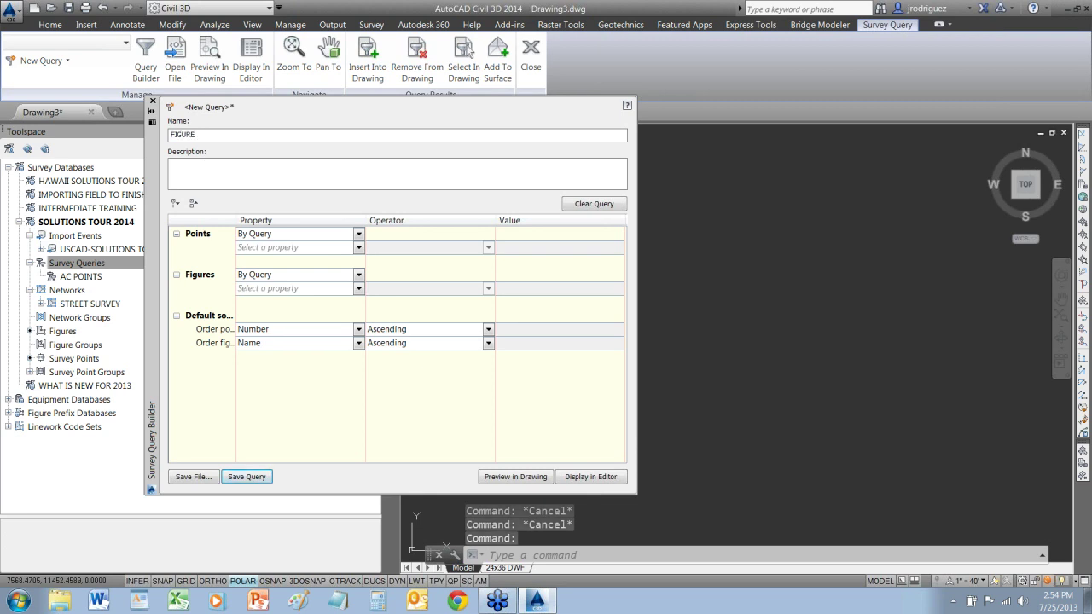
{"action": "type", "text": "S QUERIE"}
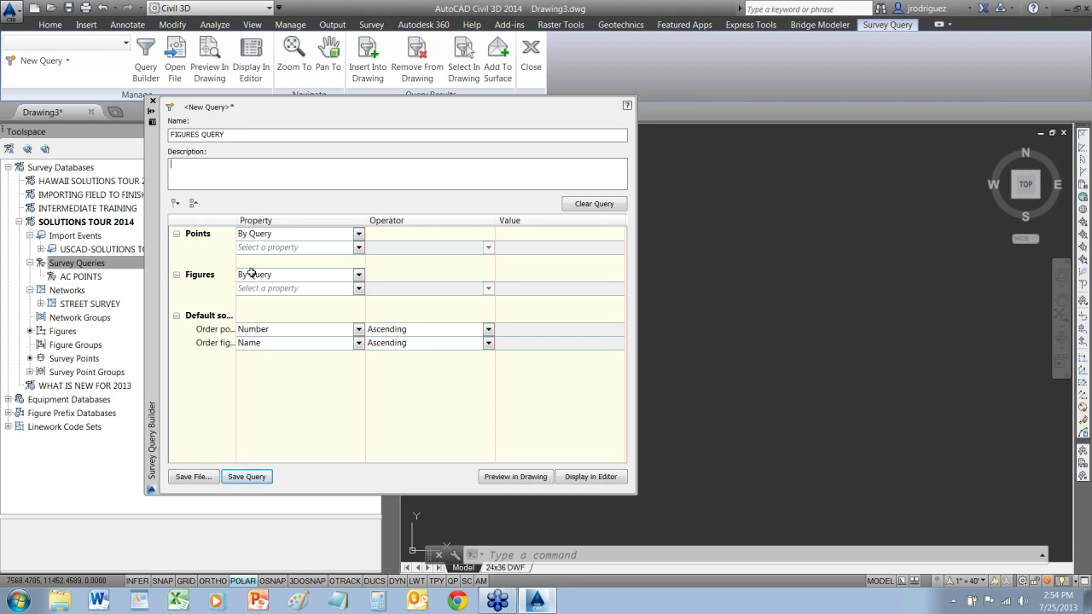
{"action": "left_click", "coordinate": [348, 277]}
{"action": "left_click", "coordinate": [281, 300]}
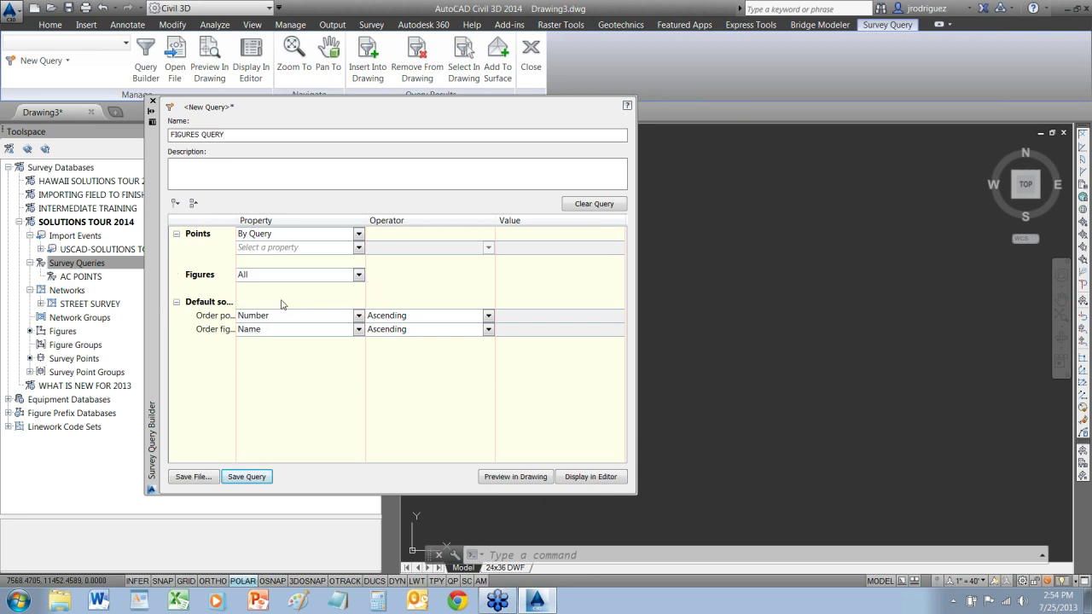
Preview the queried figures in the drawing, save the query, and clear the blue preview
{"action": "left_click", "coordinate": [521, 478]}
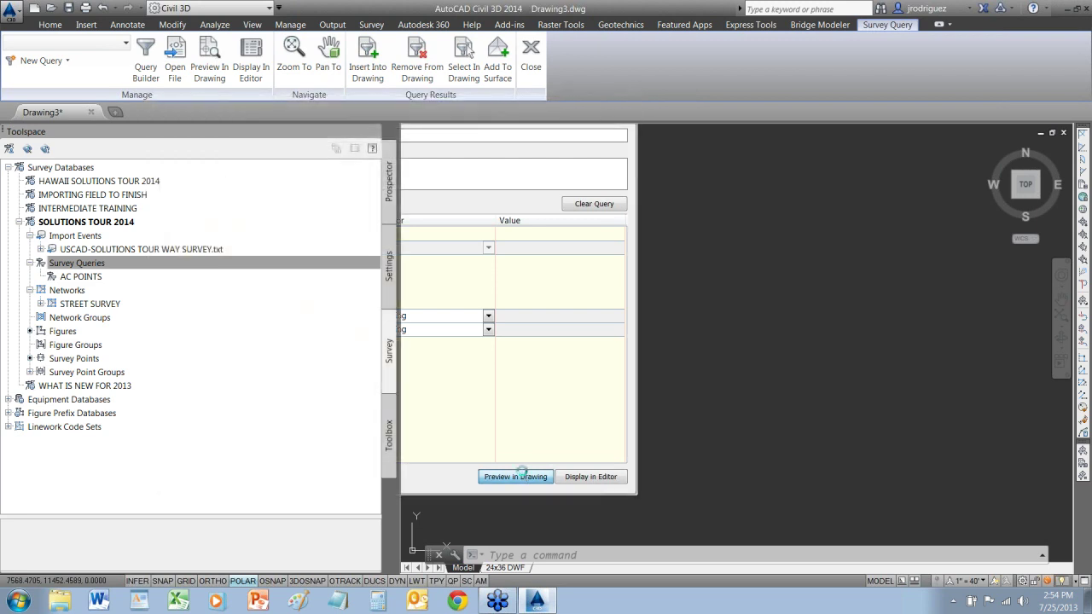
{"action": "left_click", "coordinate": [246, 476]}
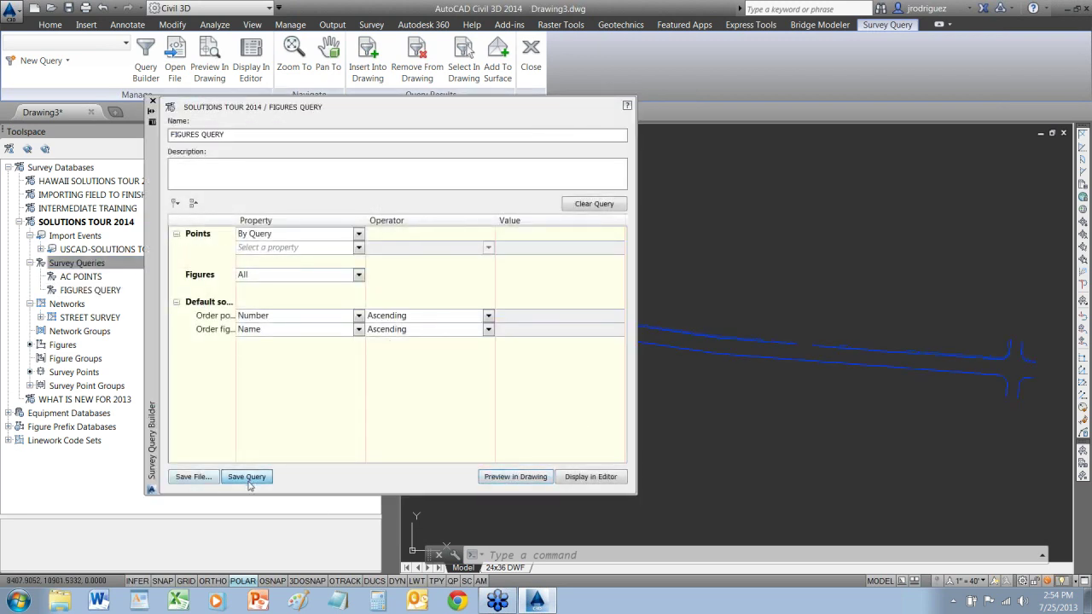
{"action": "left_click", "coordinate": [153, 102]}
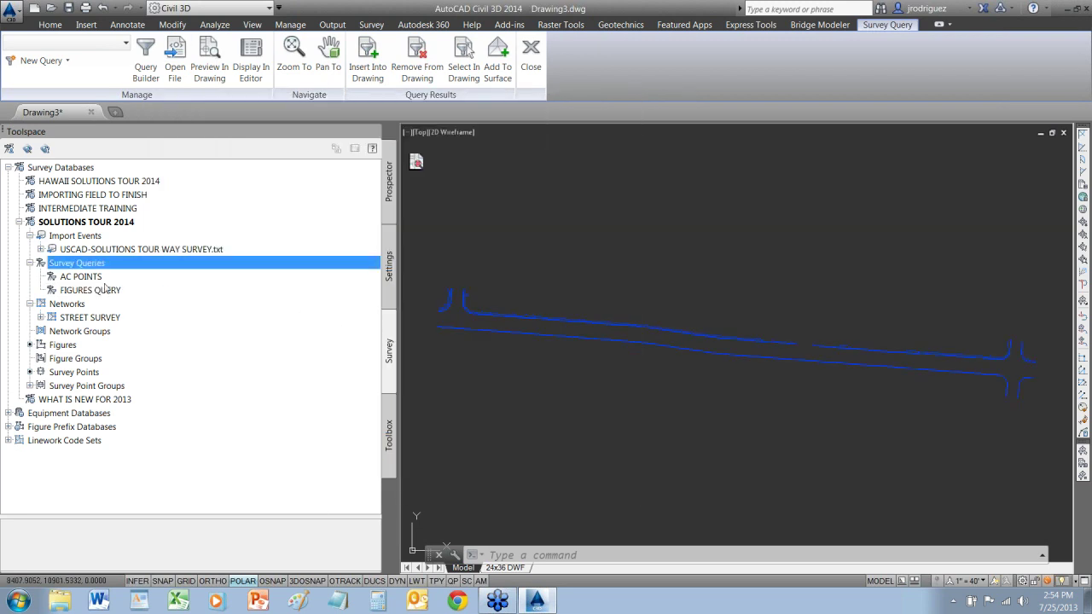
{"action": "left_click", "coordinate": [416, 161]}
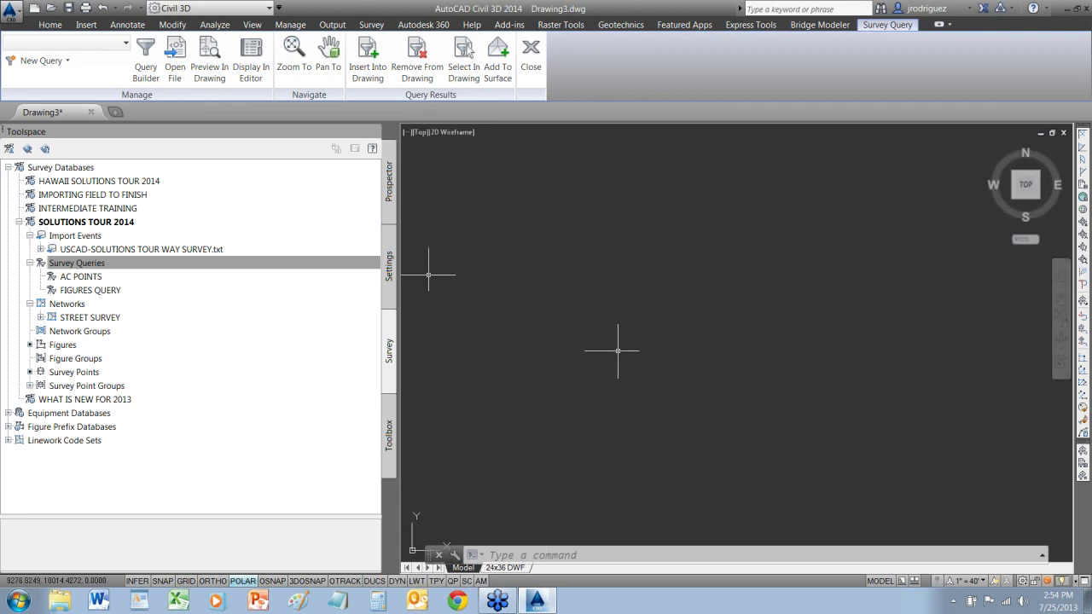
Close Drawing3 without saving its changes
{"action": "left_click", "coordinate": [12, 11]}
{"action": "left_click", "coordinate": [50, 376]}
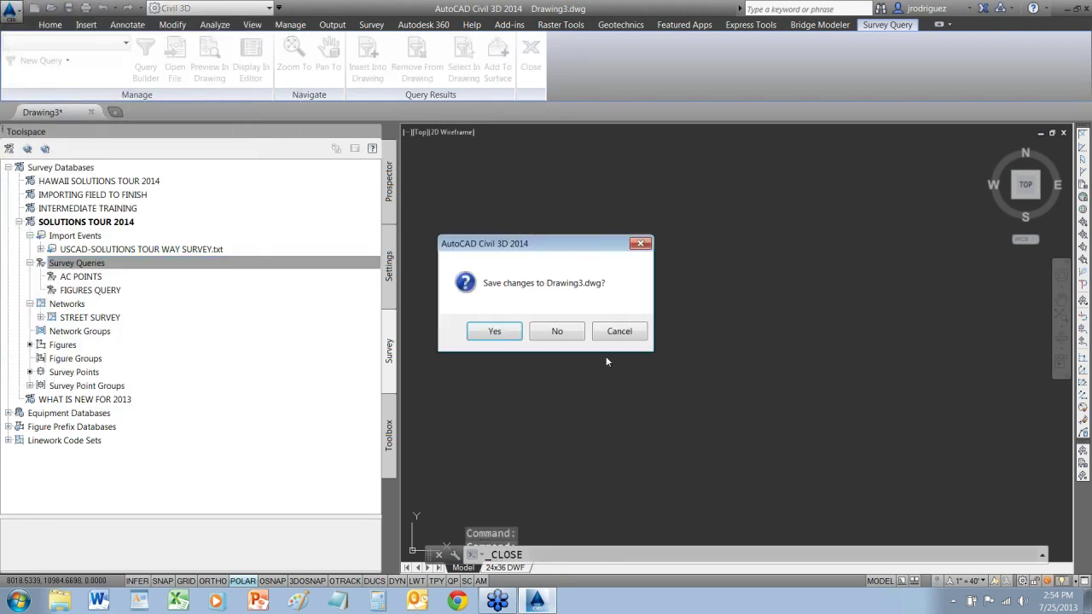
{"action": "left_click", "coordinate": [559, 332]}
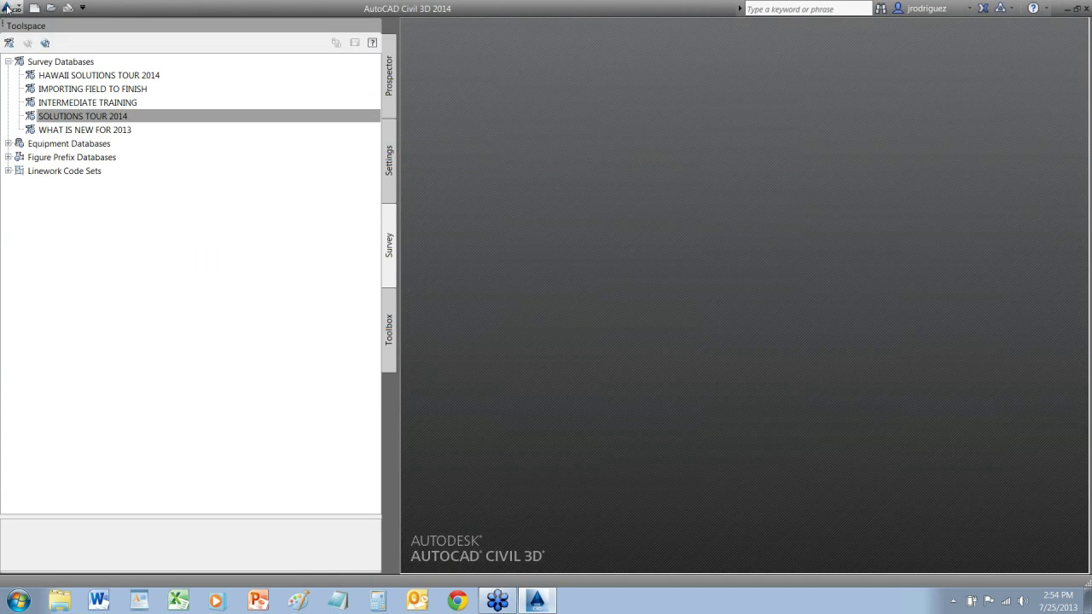
Start a new drawing from the _USCAD-SURVEY F2F.dwt template in C:\Civil 3D Projects
{"action": "left_click", "coordinate": [10, 10]}
{"action": "left_click", "coordinate": [43, 85]}
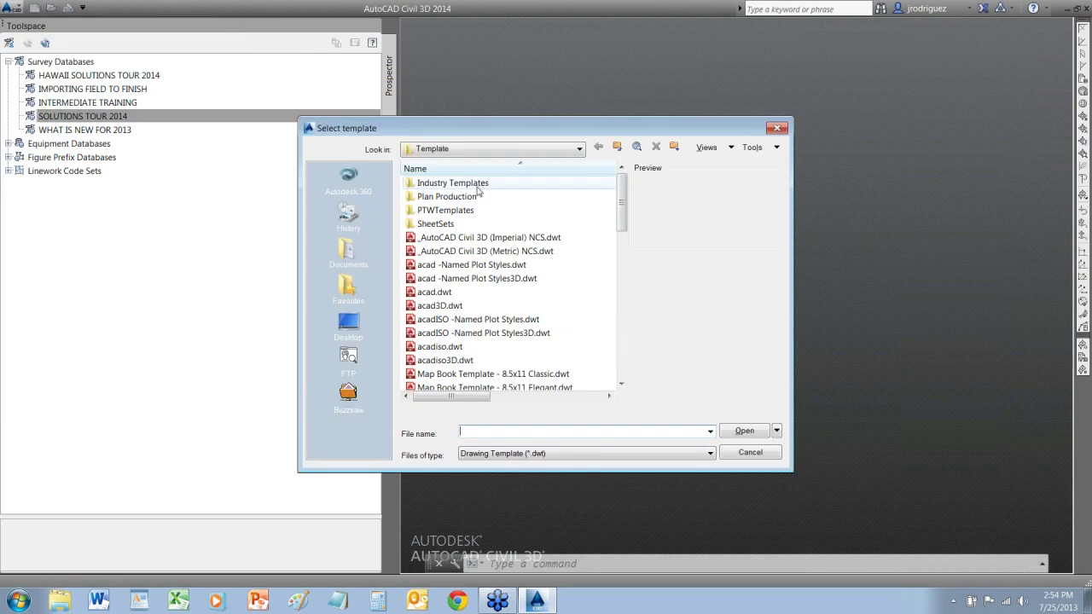
{"action": "left_click", "coordinate": [477, 149]}
{"action": "left_click", "coordinate": [452, 182]}
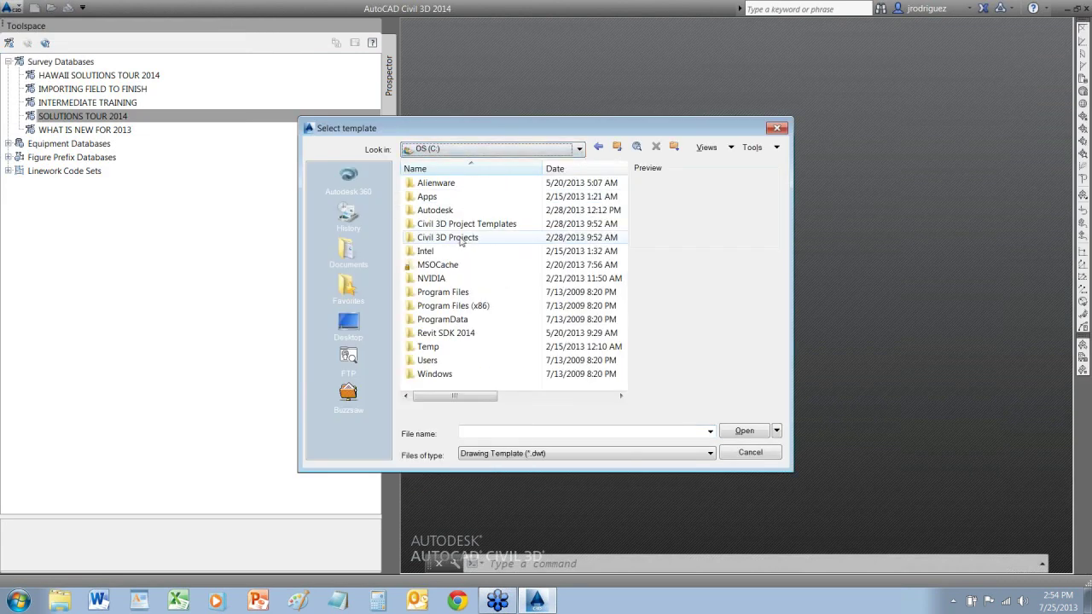
{"action": "double_click", "coordinate": [460, 239]}
{"action": "scroll", "coordinate": [468, 341], "scroll_direction": "down", "scroll_amount": 2}
{"action": "left_click", "coordinate": [467, 360]}
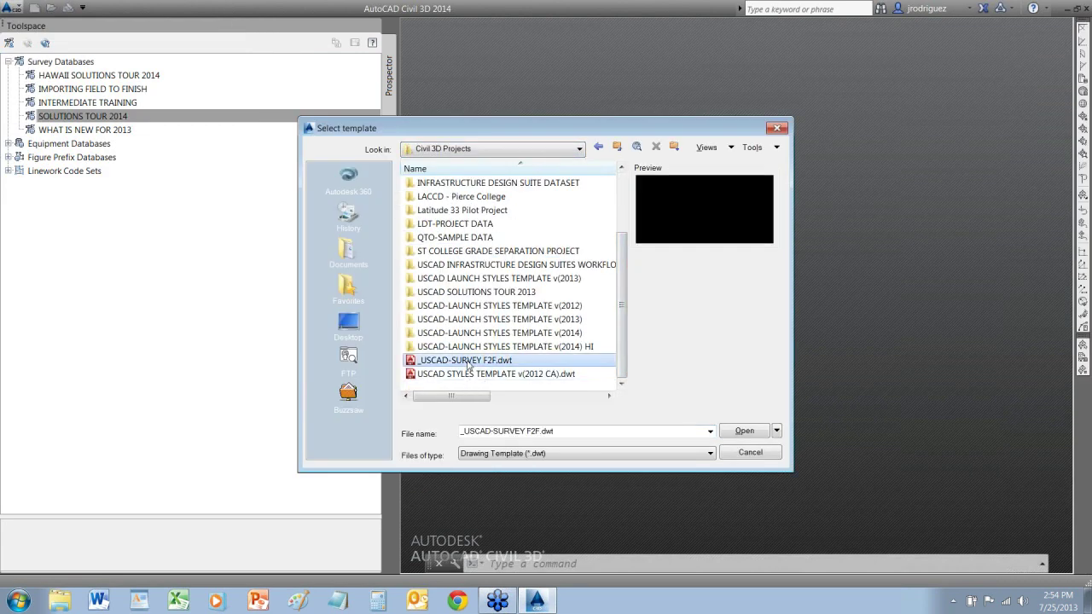
{"action": "left_click", "coordinate": [726, 430]}
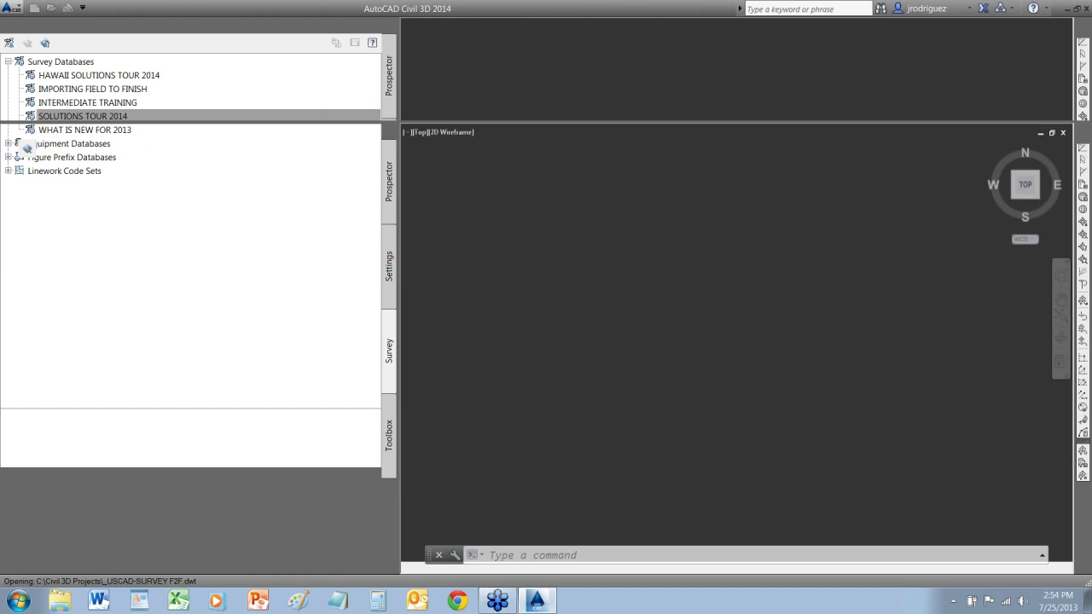
{"action": "left_click", "coordinate": [384, 195]}
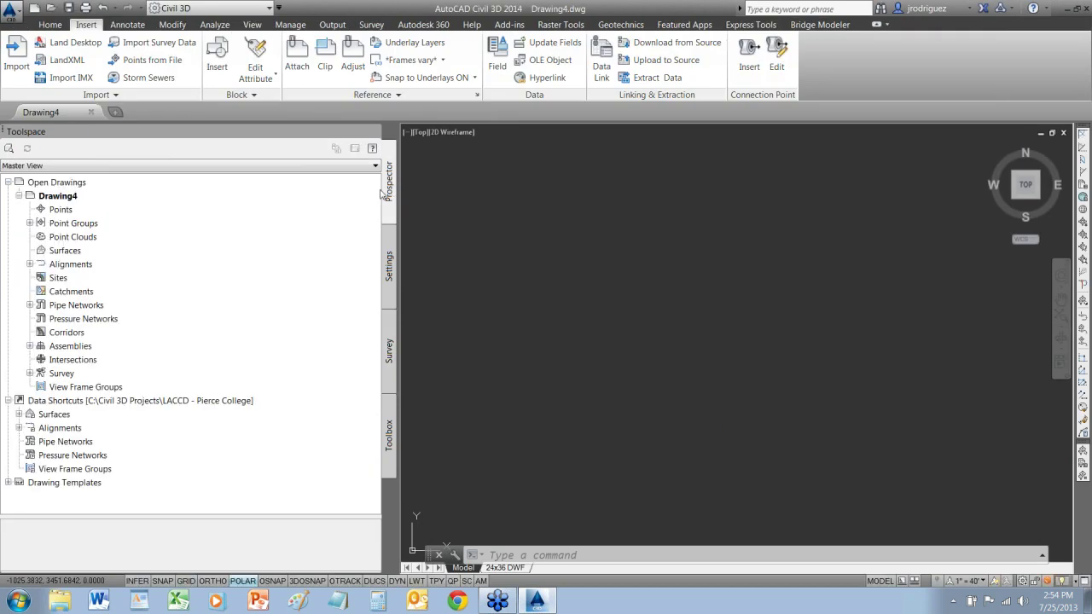
Create a TIN surface named STREET SURVEY SURFACE using the _USCAD TIN style
{"action": "right_click", "coordinate": [64, 252]}
{"action": "left_click", "coordinate": [97, 255]}
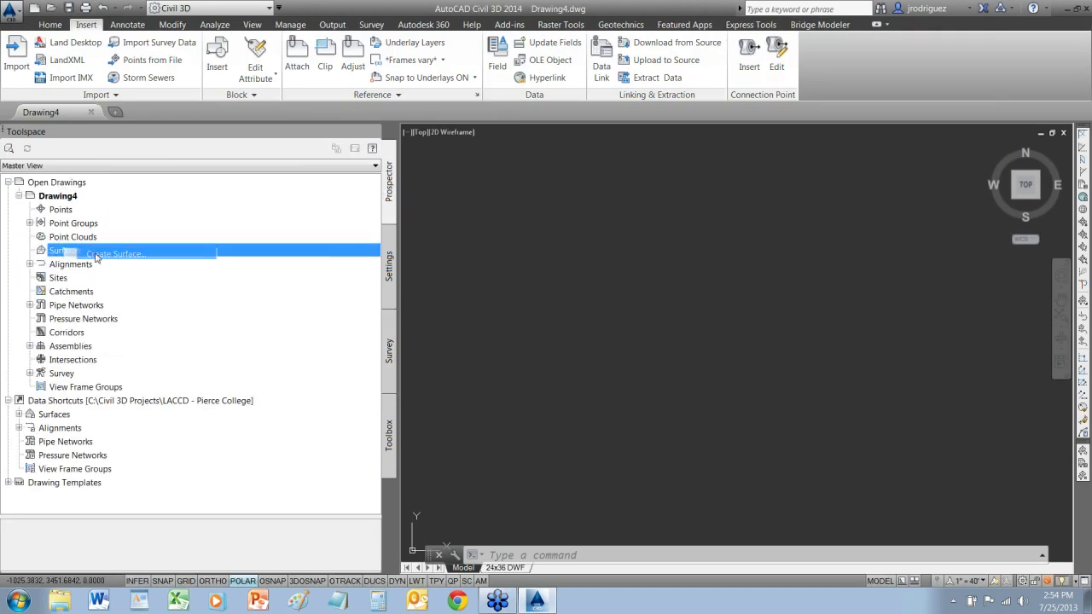
{"action": "left_click", "coordinate": [666, 262]}
{"action": "type", "text": "STREET SURVEY SURFACE"}
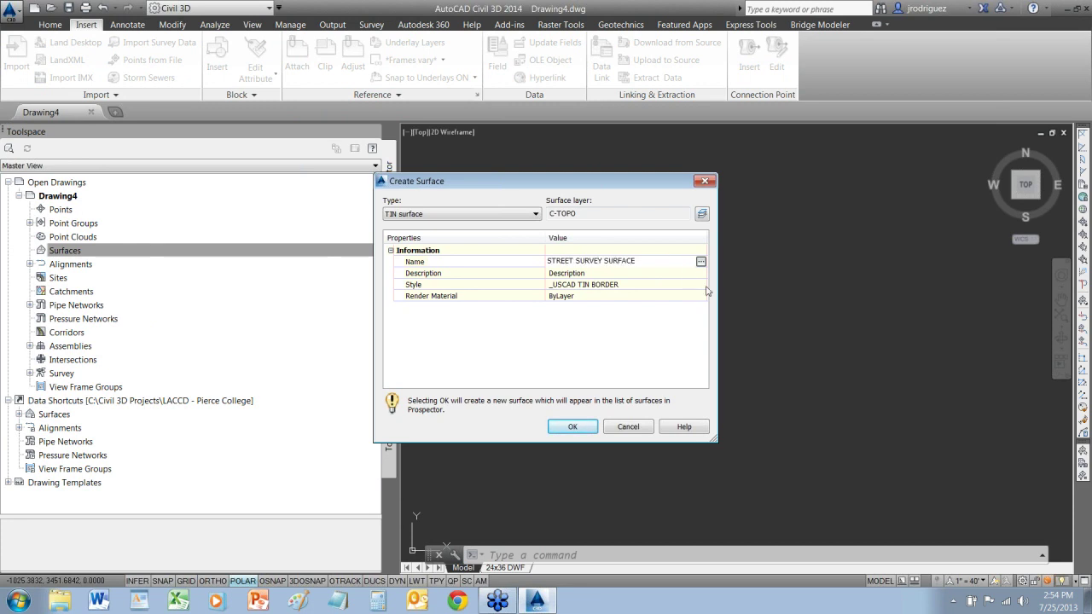
{"action": "left_click", "coordinate": [665, 285]}
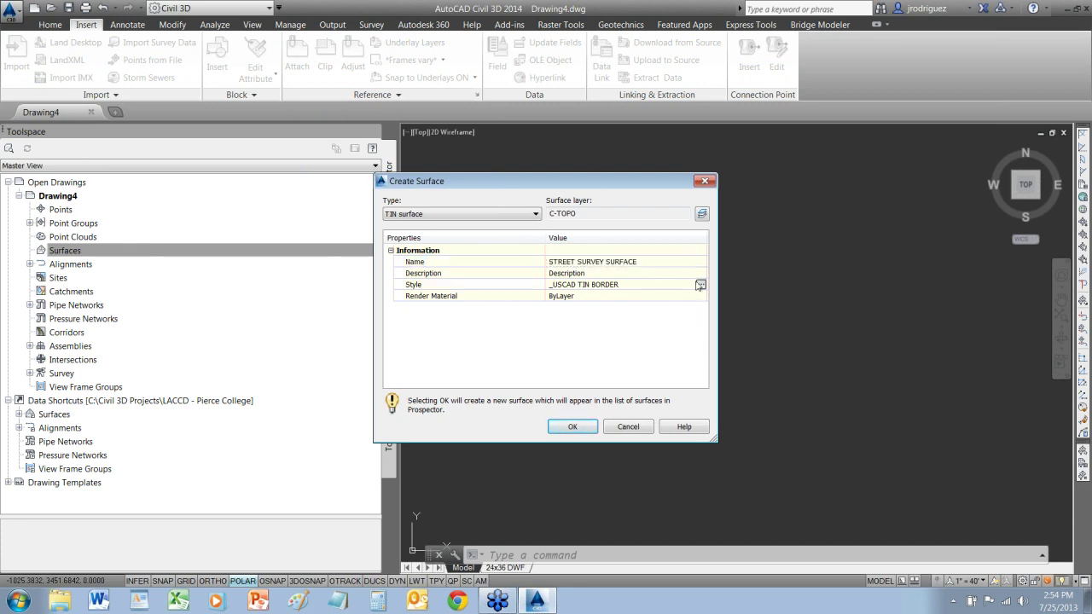
{"action": "left_click", "coordinate": [700, 284]}
{"action": "left_click", "coordinate": [649, 335]}
{"action": "left_click", "coordinate": [595, 532]}
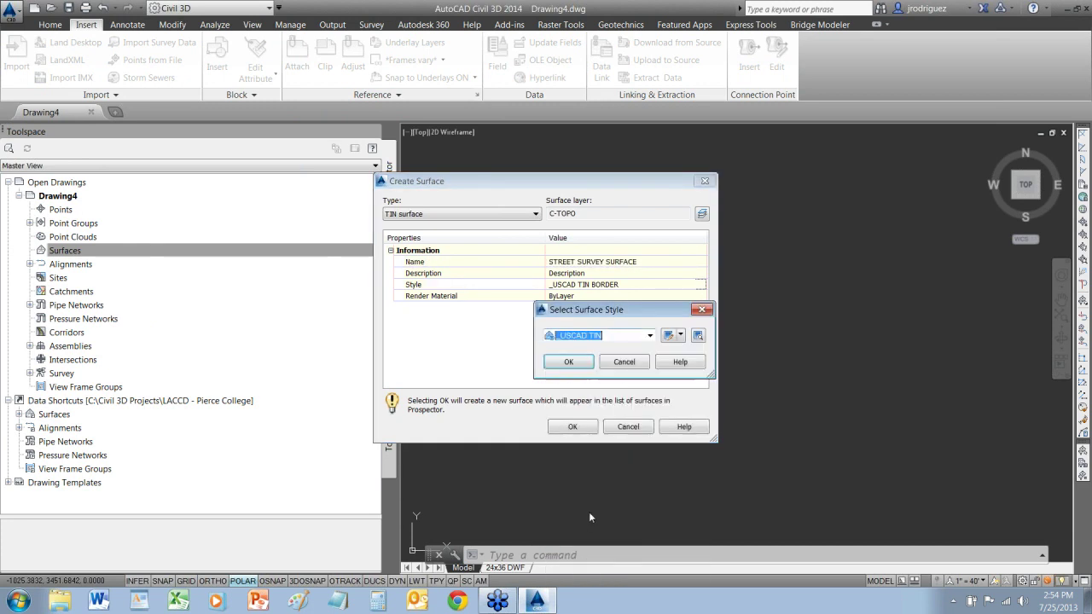
{"action": "left_click", "coordinate": [569, 368]}
{"action": "left_click", "coordinate": [573, 426]}
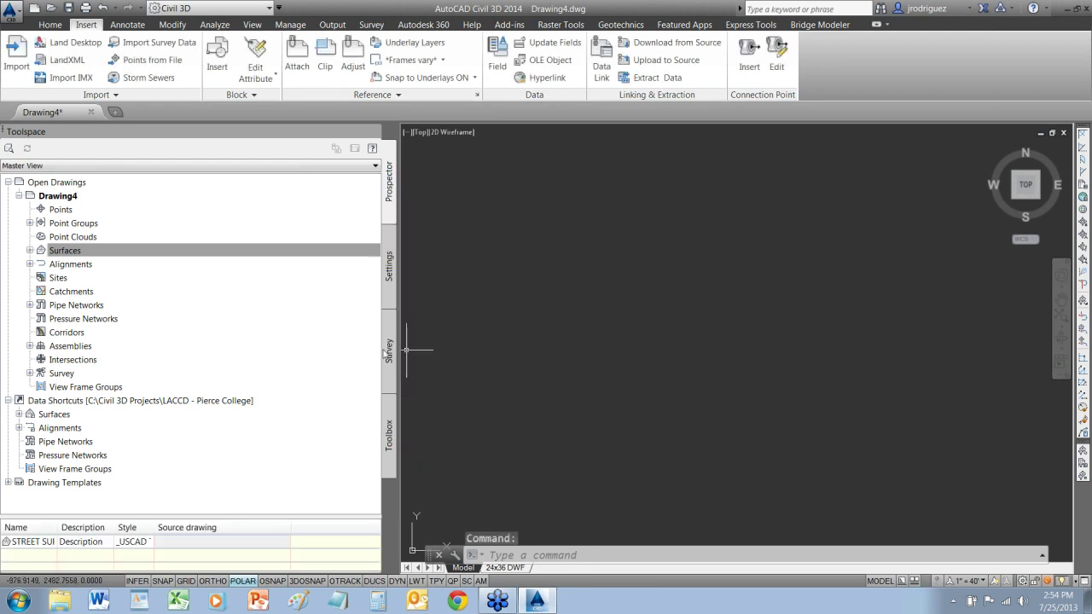
Open the SOLUTIONS TOUR 2014 survey database for edit and check its AC POINTS and FIGURES QUERY queries
{"action": "left_click", "coordinate": [389, 354]}
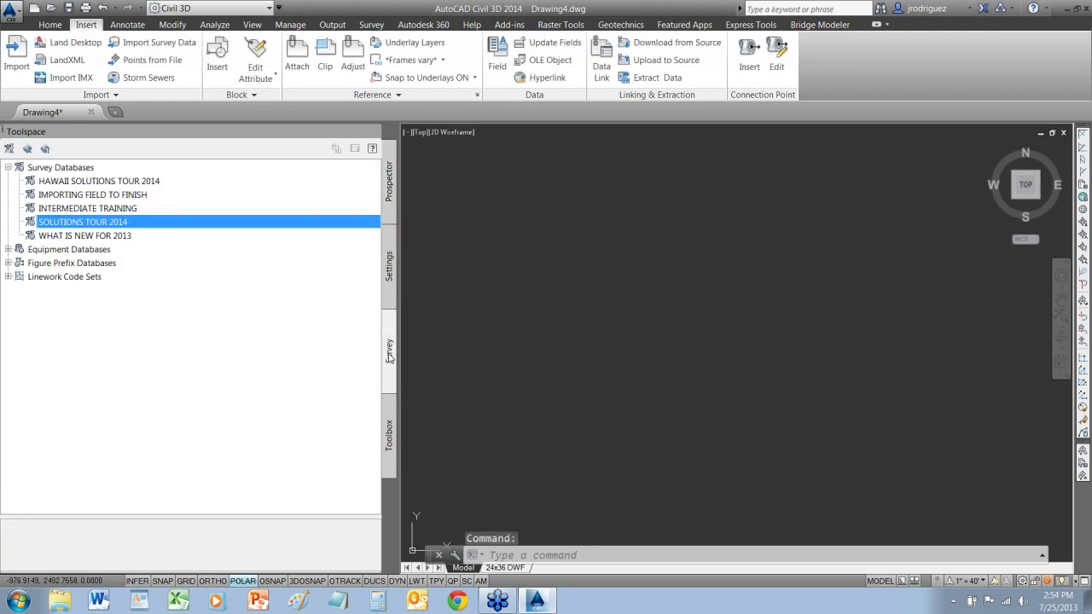
{"action": "right_click", "coordinate": [79, 224]}
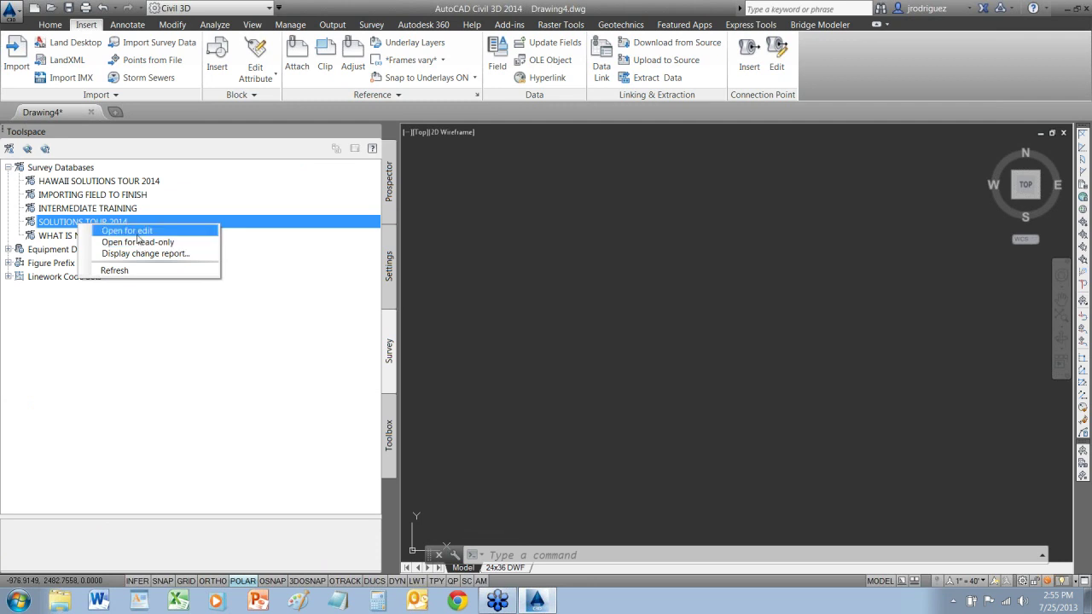
{"action": "left_click", "coordinate": [136, 232]}
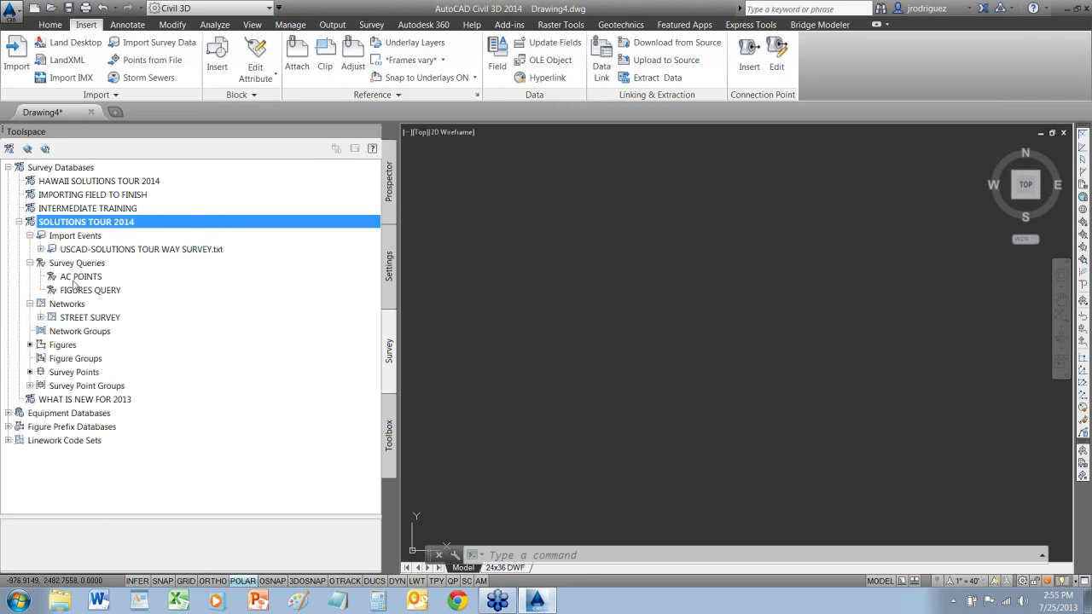
{"action": "left_click", "coordinate": [73, 281]}
{"action": "left_click", "coordinate": [80, 291]}
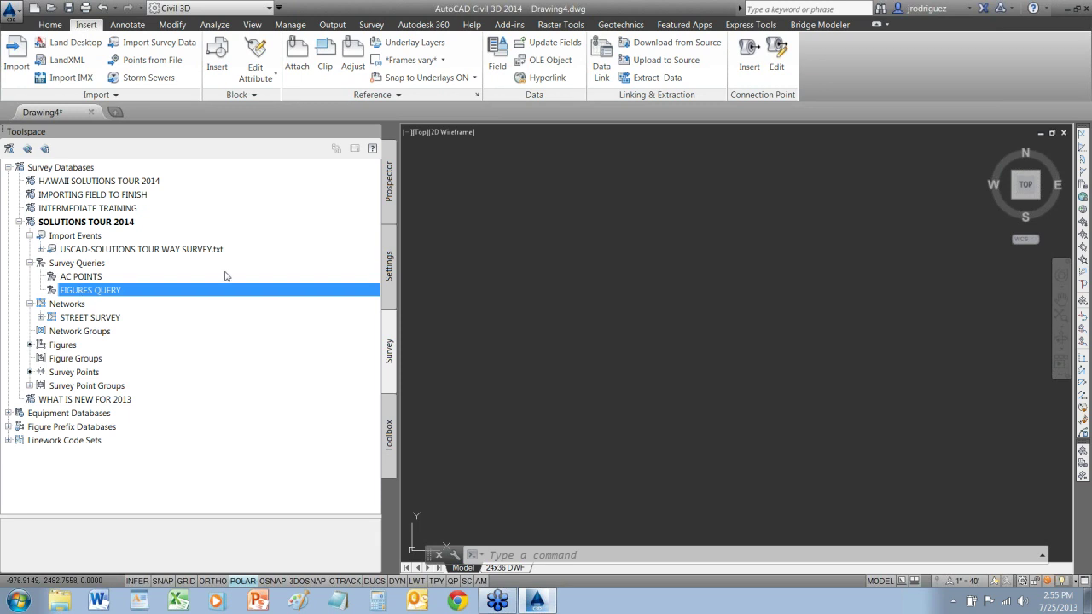
{"action": "left_click", "coordinate": [389, 189]}
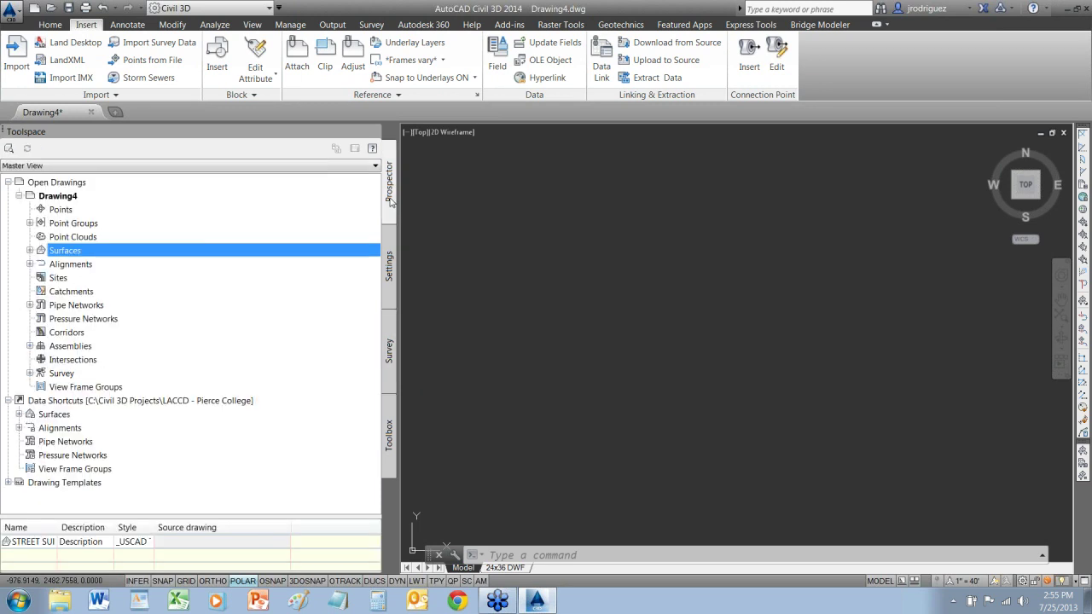
Add the AC POINTS point survey query to the STREET SURVEY SURFACE definition
{"action": "left_click", "coordinate": [30, 250]}
{"action": "left_click", "coordinate": [40, 264]}
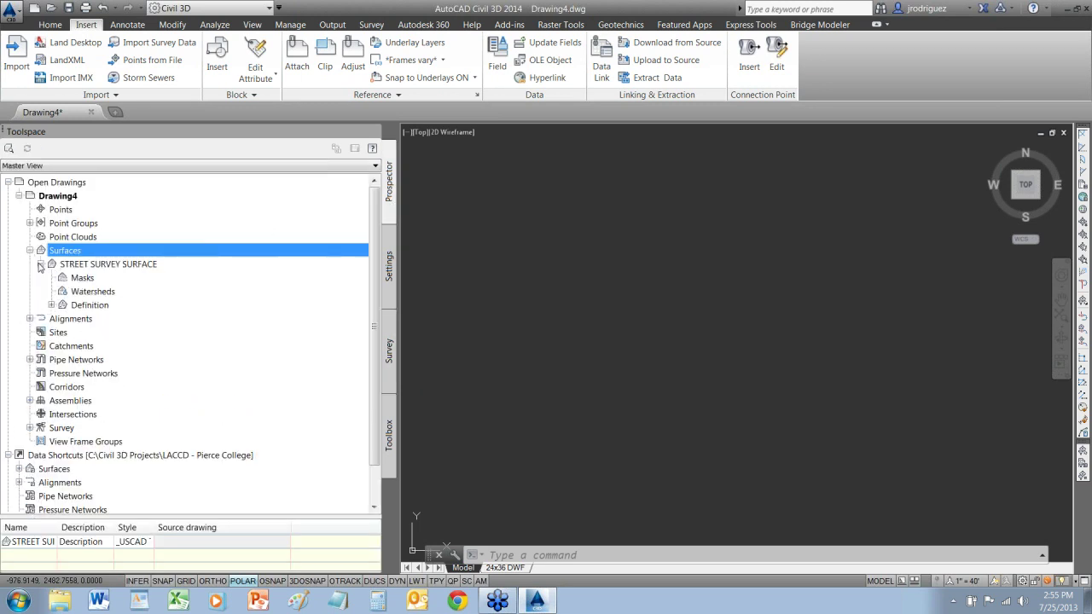
{"action": "left_click", "coordinate": [52, 304]}
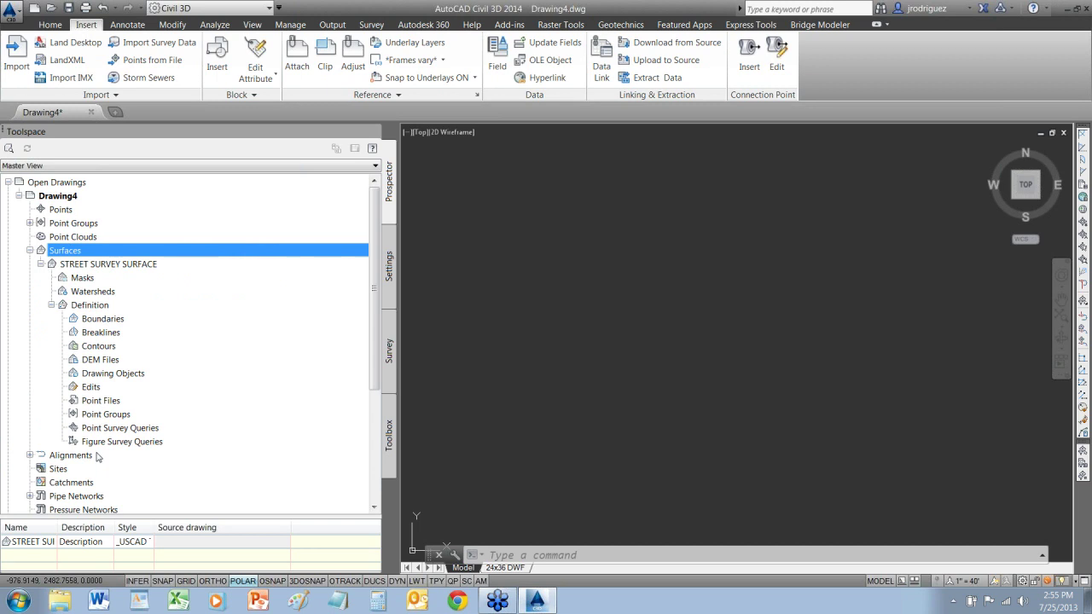
{"action": "right_click", "coordinate": [121, 428]}
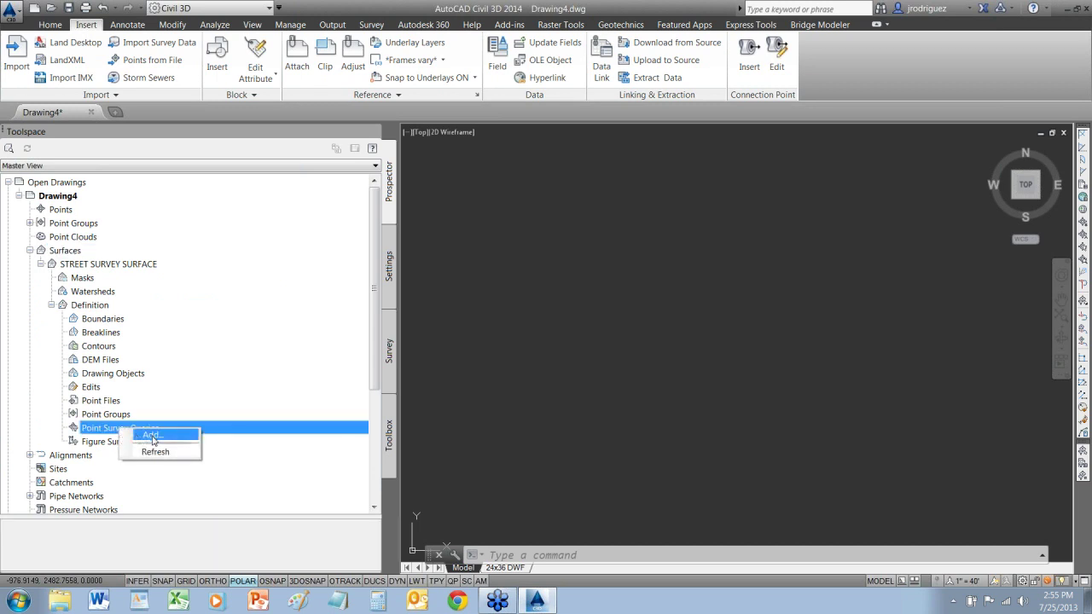
{"action": "left_click", "coordinate": [152, 435]}
{"action": "left_click", "coordinate": [488, 236]}
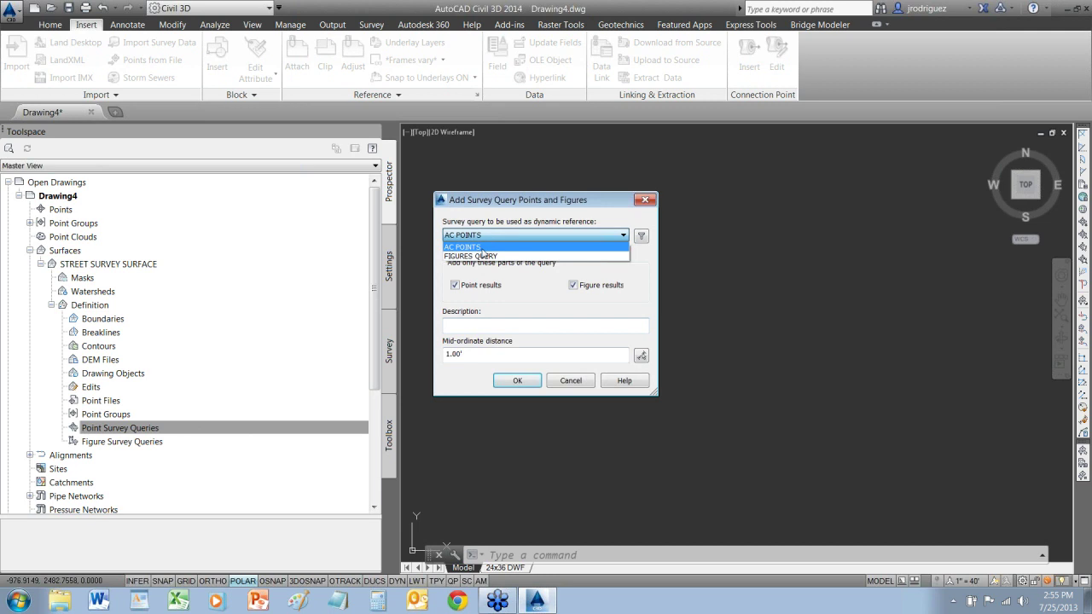
{"action": "left_click", "coordinate": [483, 248]}
{"action": "left_click", "coordinate": [471, 326]}
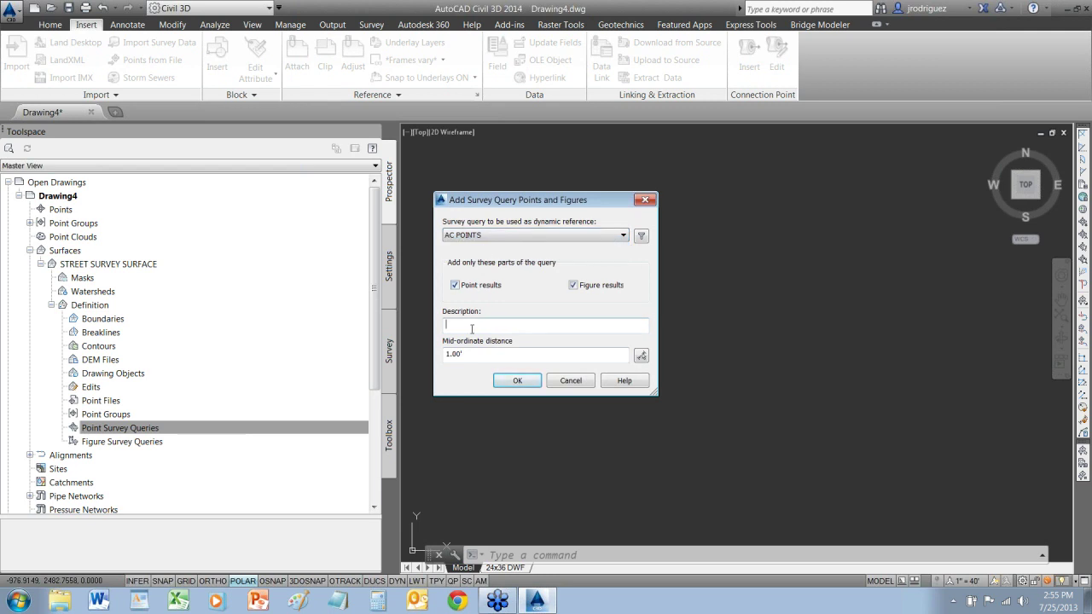
{"action": "left_click", "coordinate": [517, 380]}
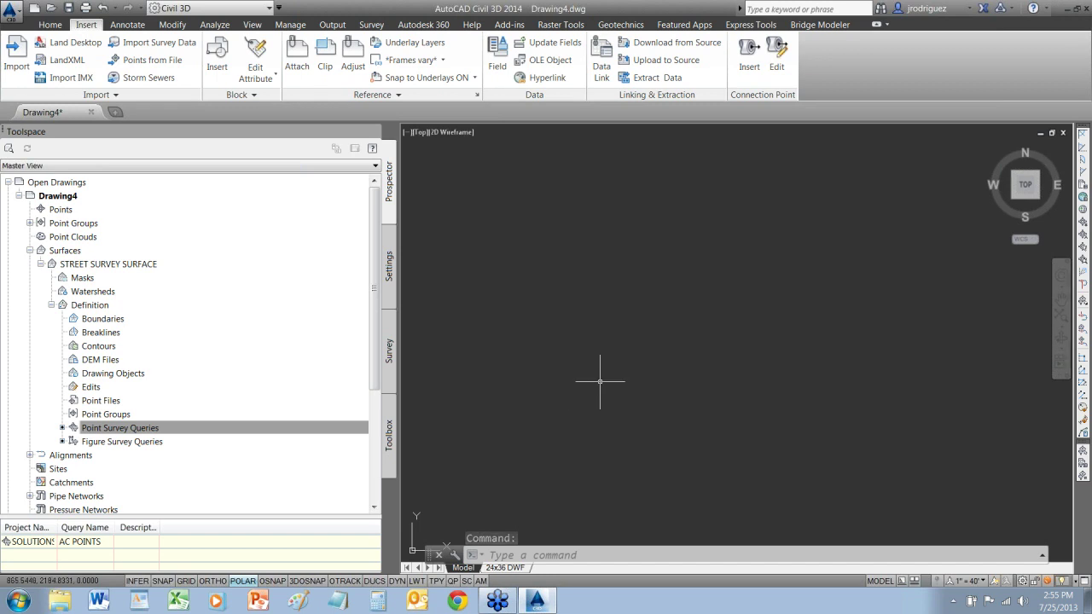
Add FIGURES QUERY as a figure survey query with a 0.01 mid-ordinate distance
{"action": "middle_click", "coordinate": [599, 381]}
{"action": "middle_click", "coordinate": [600, 381]}
{"action": "scroll", "coordinate": [531, 293], "scroll_direction": "up", "scroll_amount": 5}
{"action": "mouse_move", "coordinate": [523, 312]}
{"action": "middle_mouse_down"}
{"action": "mouse_move", "coordinate": [635, 348]}
{"action": "mouse_move", "coordinate": [560, 341]}
{"action": "middle_mouse_up"}
{"action": "right_click", "coordinate": [137, 442]}
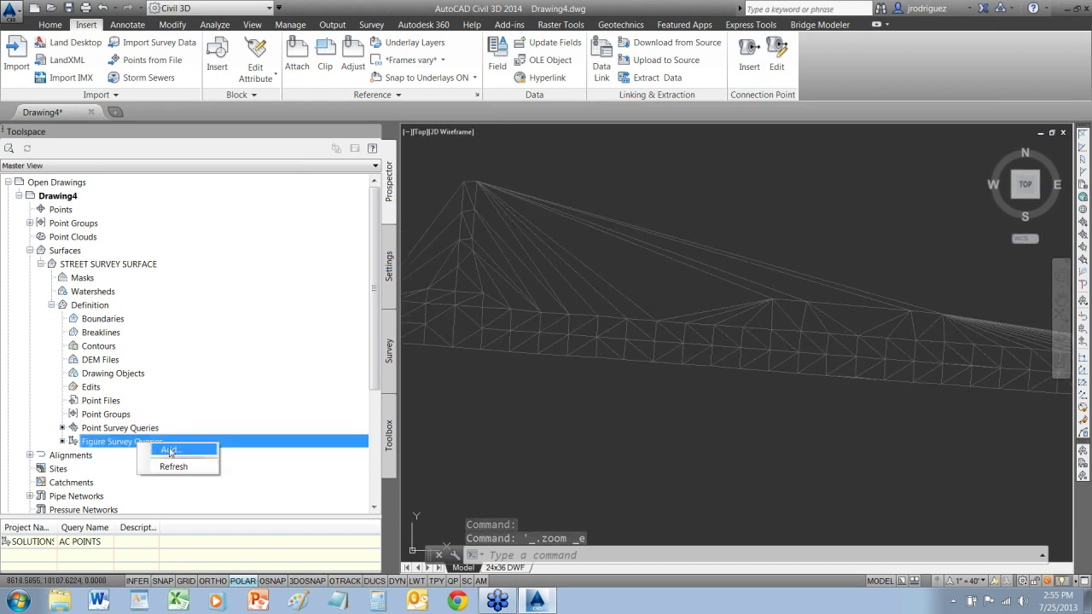
{"action": "left_click", "coordinate": [170, 451]}
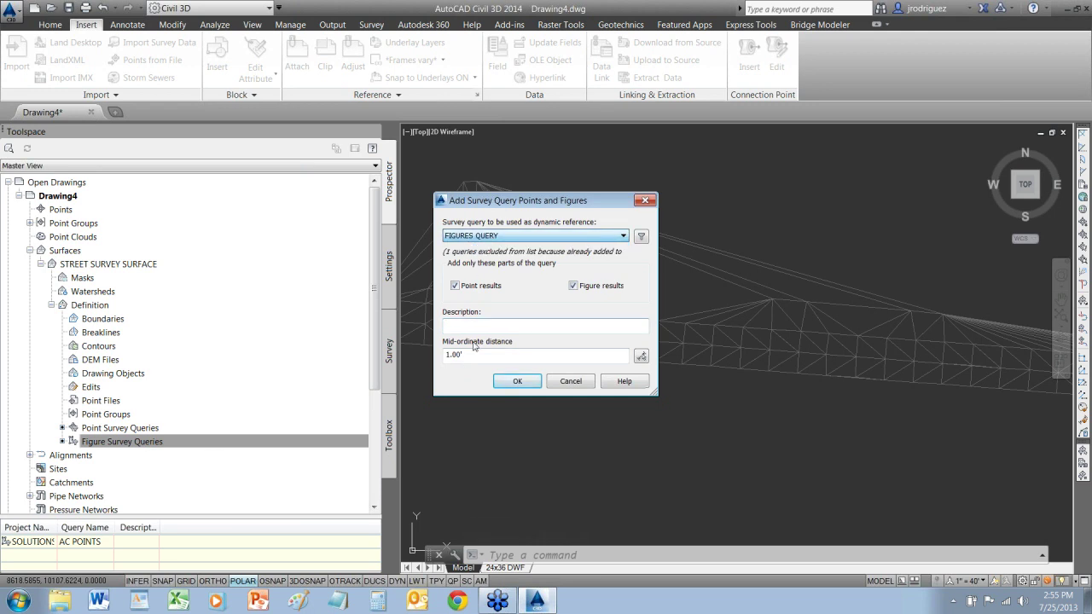
{"action": "left_click", "coordinate": [459, 355]}
{"action": "type", "text": ".0125"}
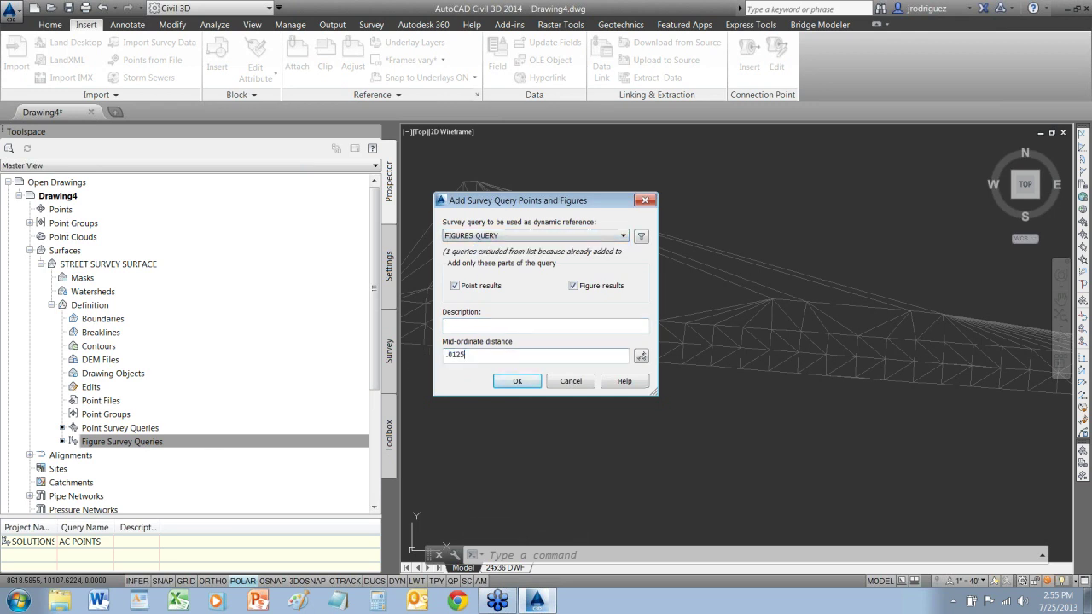
{"action": "left_click", "coordinate": [532, 386]}
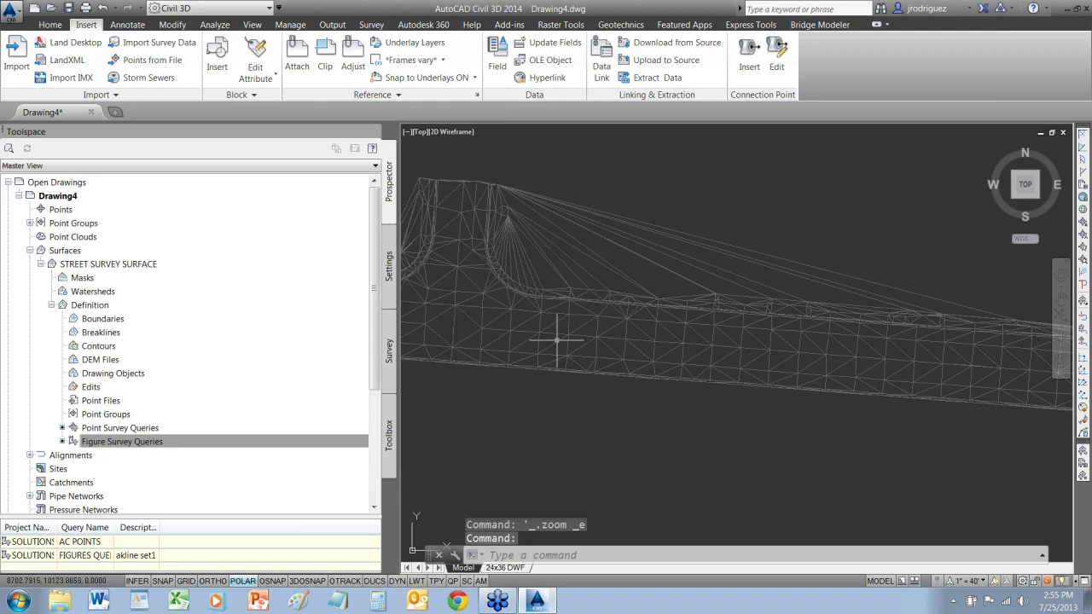
Select the TIN surface and view it in 3D in the Object Viewer
{"action": "scroll", "coordinate": [743, 288], "scroll_direction": "up", "scroll_amount": 5}
{"action": "left_click", "coordinate": [624, 312]}
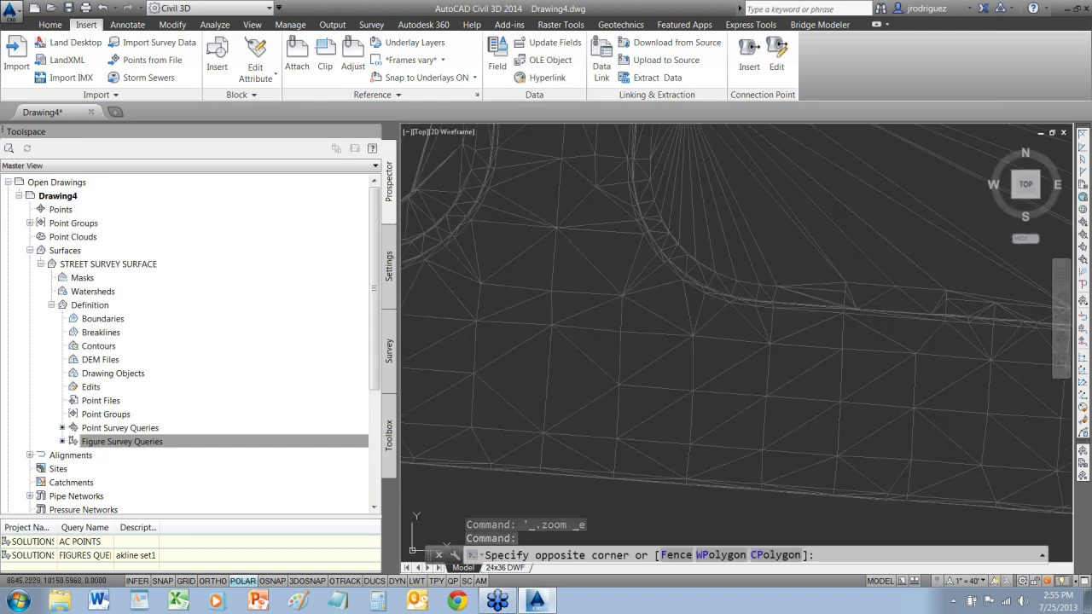
{"action": "left_click", "coordinate": [610, 310]}
{"action": "right_click", "coordinate": [611, 311]}
{"action": "left_click", "coordinate": [660, 512]}
{"action": "left_click_drag", "start_coordinate": [659, 511], "coordinate": [426, 374]}
{"action": "scroll", "coordinate": [478, 278], "scroll_direction": "up", "scroll_amount": 6}
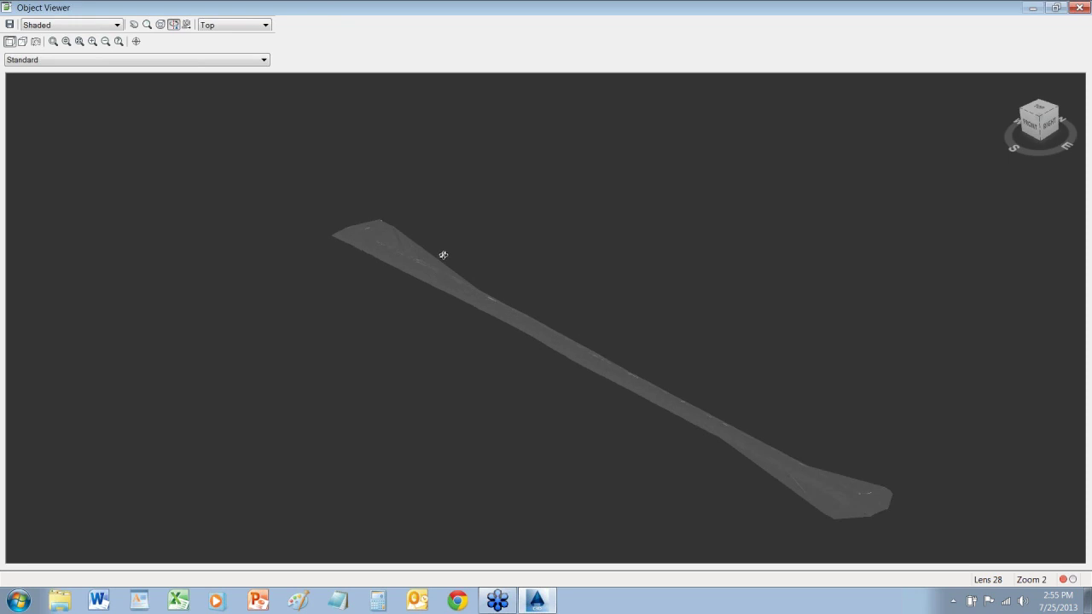
{"action": "scroll", "coordinate": [405, 248], "scroll_direction": "up", "scroll_amount": 8}
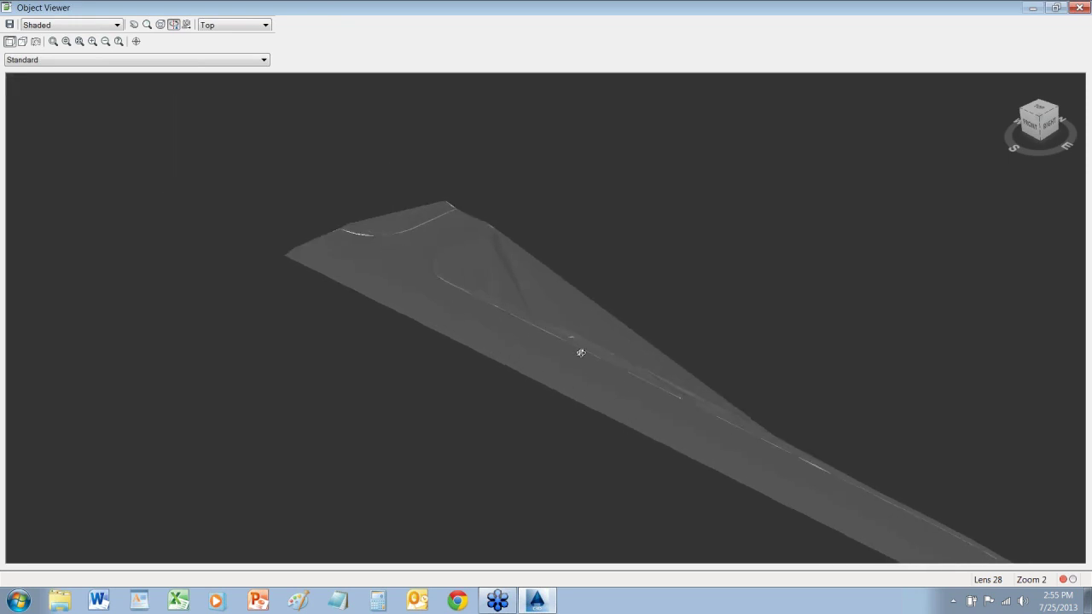
{"action": "middle_click_drag", "start_coordinate": [478, 334], "coordinate": [546, 335]}
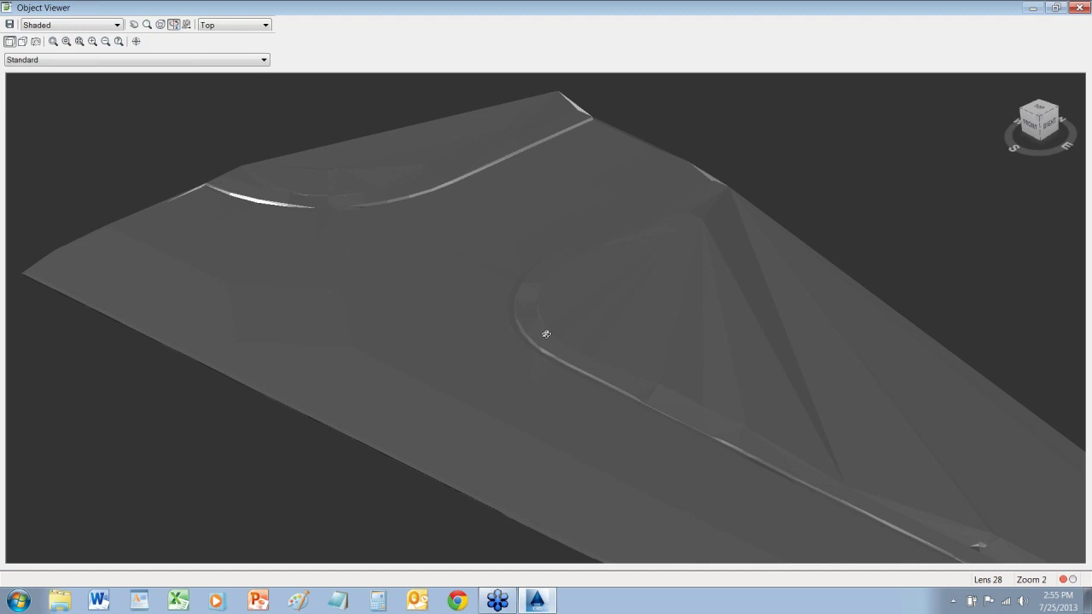
{"action": "scroll", "coordinate": [546, 335], "scroll_direction": "down", "scroll_amount": 5}
{"action": "left_click_drag", "start_coordinate": [475, 267], "coordinate": [422, 217]}
{"action": "scroll", "coordinate": [478, 213], "scroll_direction": "up", "scroll_amount": 8}
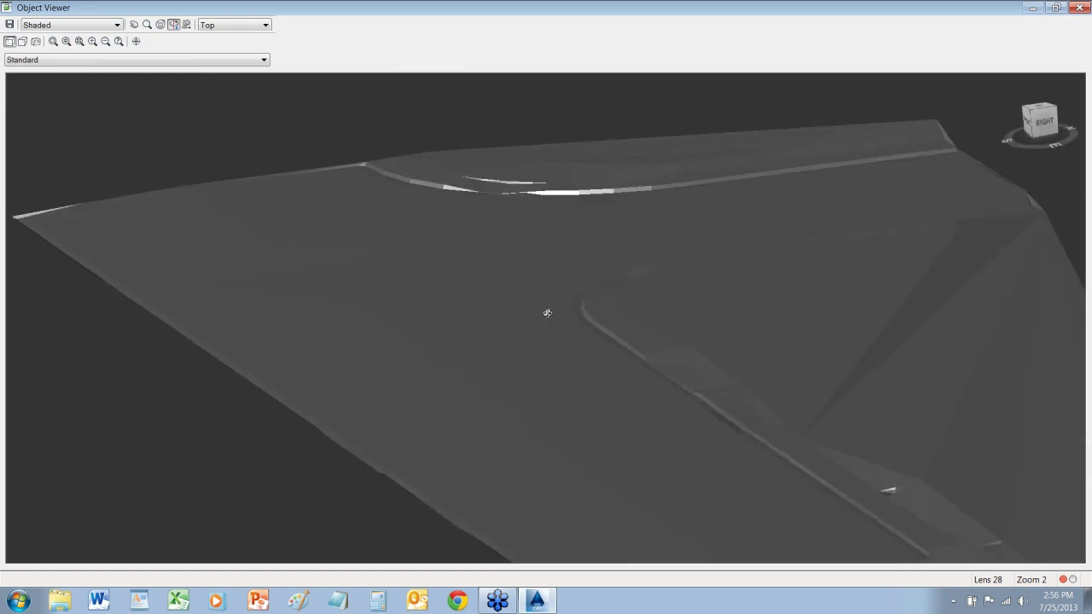
{"action": "left_click_drag", "start_coordinate": [546, 313], "coordinate": [559, 314]}
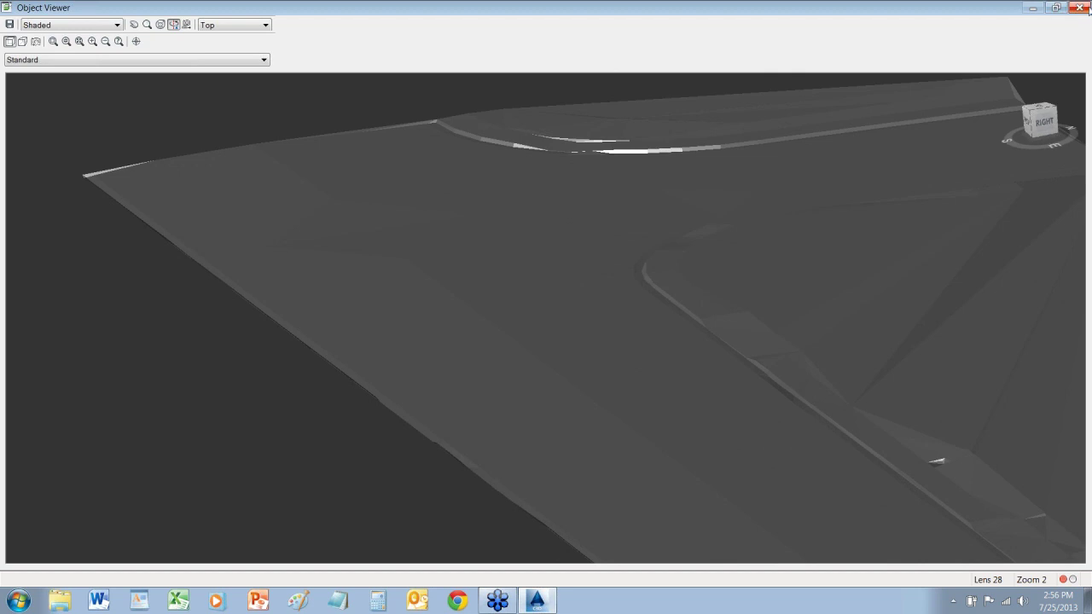
{"action": "left_click", "coordinate": [1079, 6]}
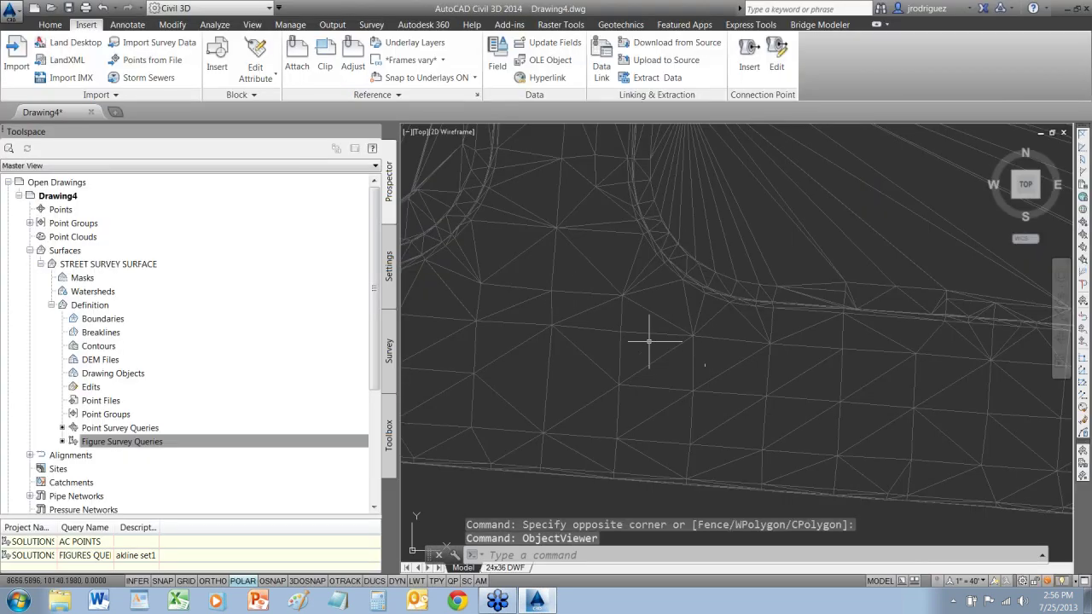
Start a Swap Edge edit on the TIN surface, then cancel it
{"action": "left_click", "coordinate": [548, 378]}
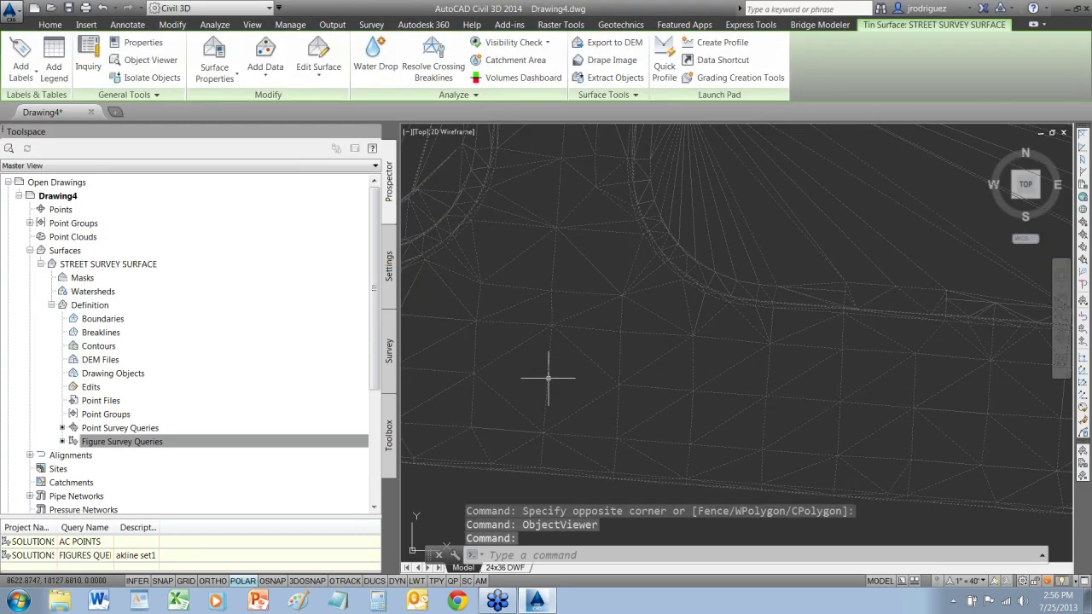
{"action": "left_click", "coordinate": [329, 81]}
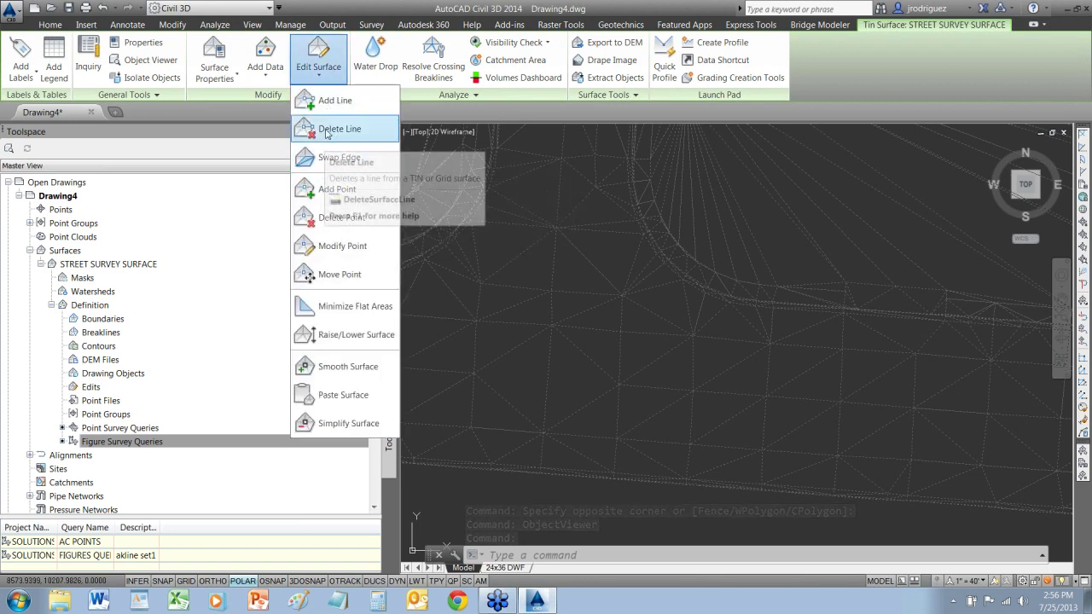
{"action": "left_click", "coordinate": [329, 166]}
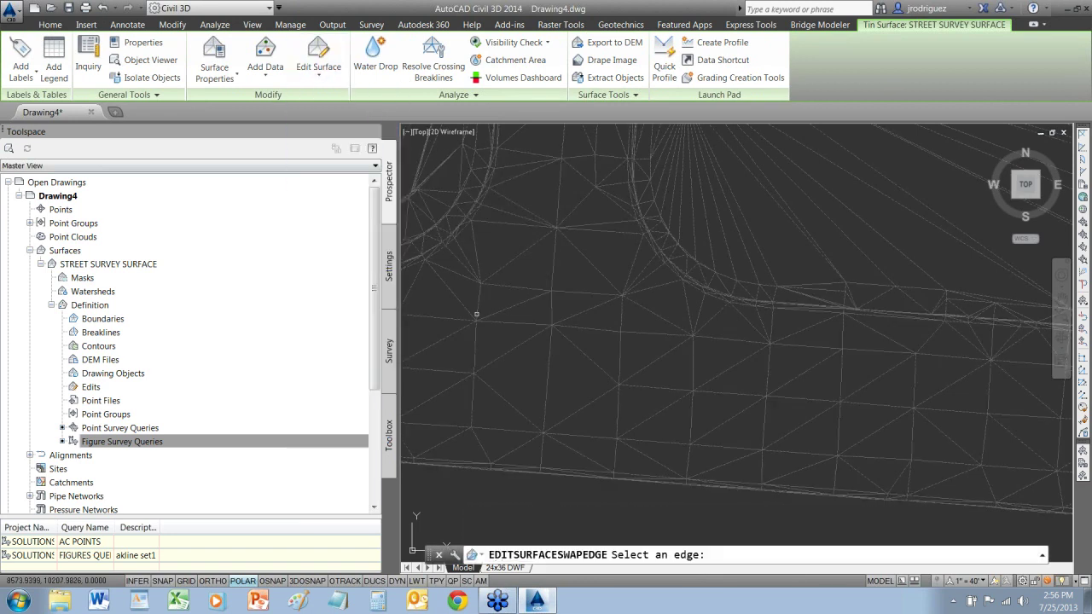
{"action": "left_click", "coordinate": [548, 379]}
{"action": "scroll", "coordinate": [548, 380], "scroll_direction": "down", "scroll_amount": 2}
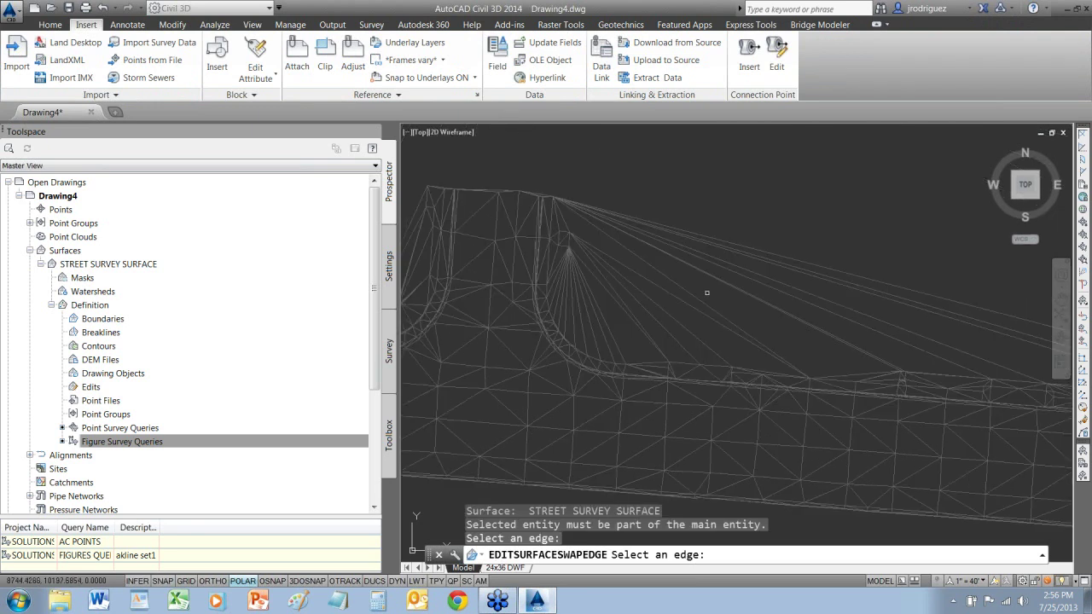
{"action": "key", "text": "Escape"}
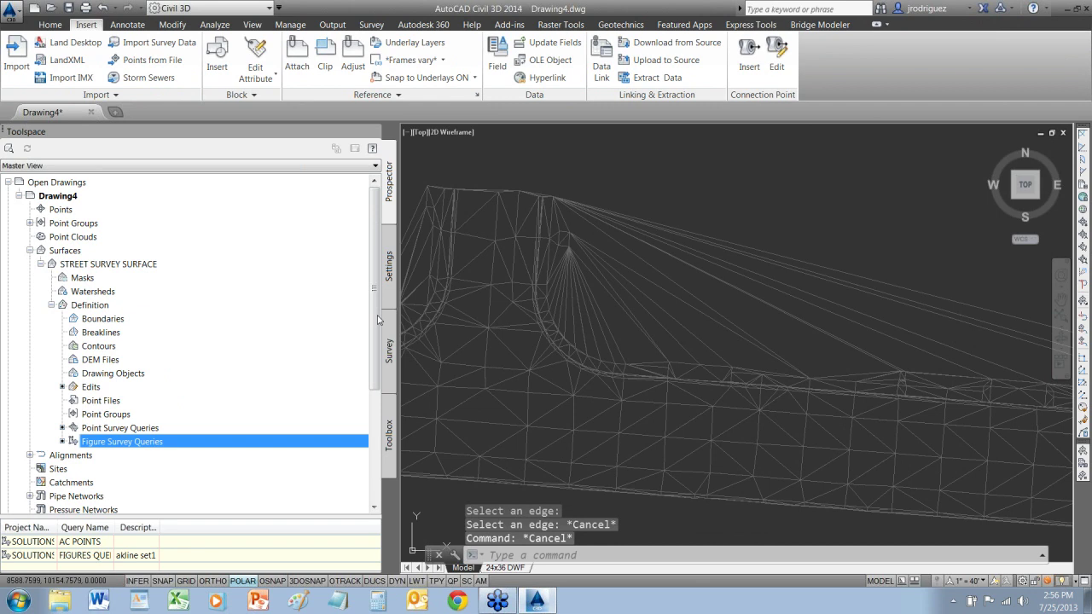
Drag FIGURES QUERY from the survey database toward the drawing and bring up the survey tools
{"action": "left_click", "coordinate": [392, 348]}
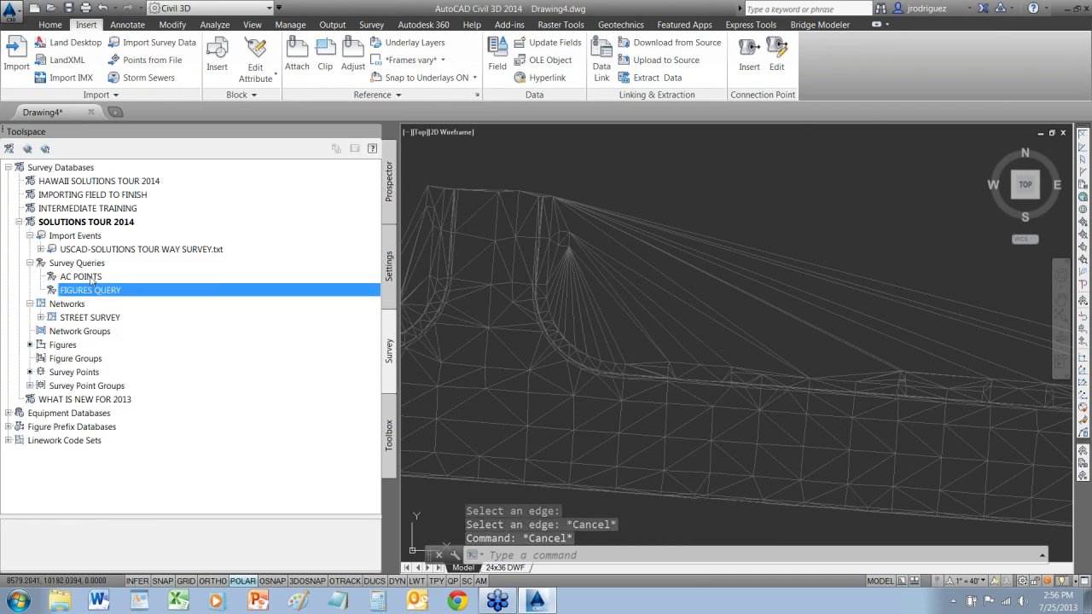
{"action": "left_click_drag", "start_coordinate": [83, 290], "coordinate": [555, 190]}
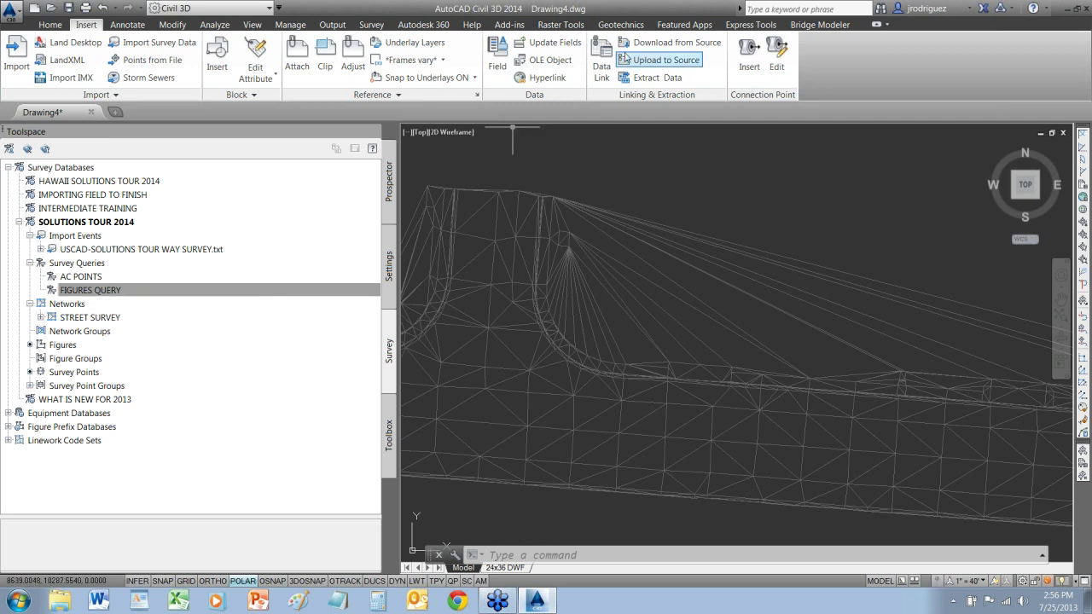
{"action": "left_click", "coordinate": [369, 26]}
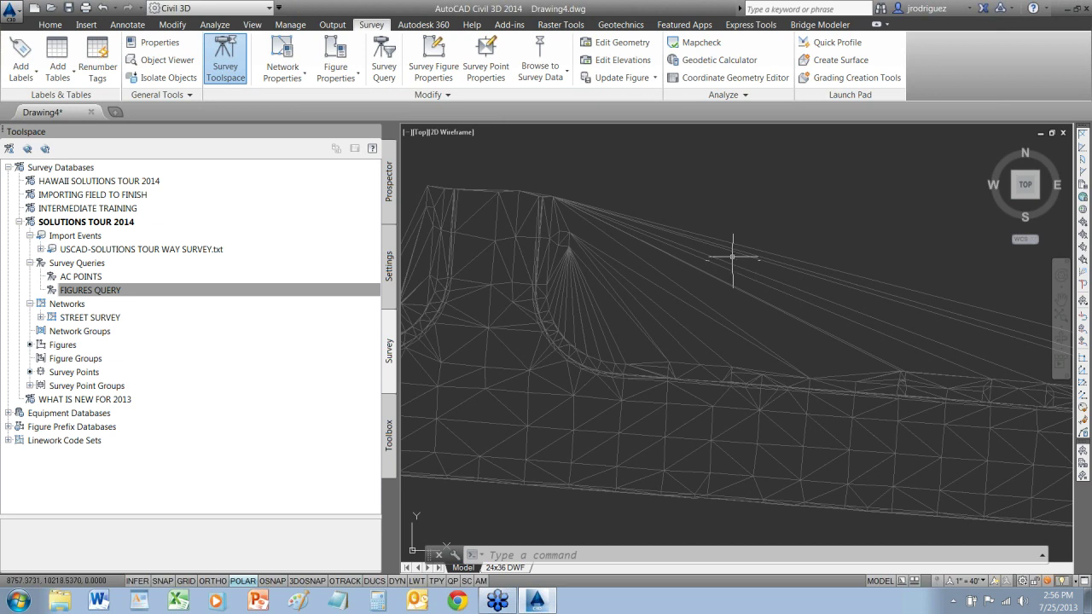
Run Delete Line on STREET SURVEY SURFACE and crossing-select the first 17 stray edges
{"action": "left_click", "coordinate": [707, 236]}
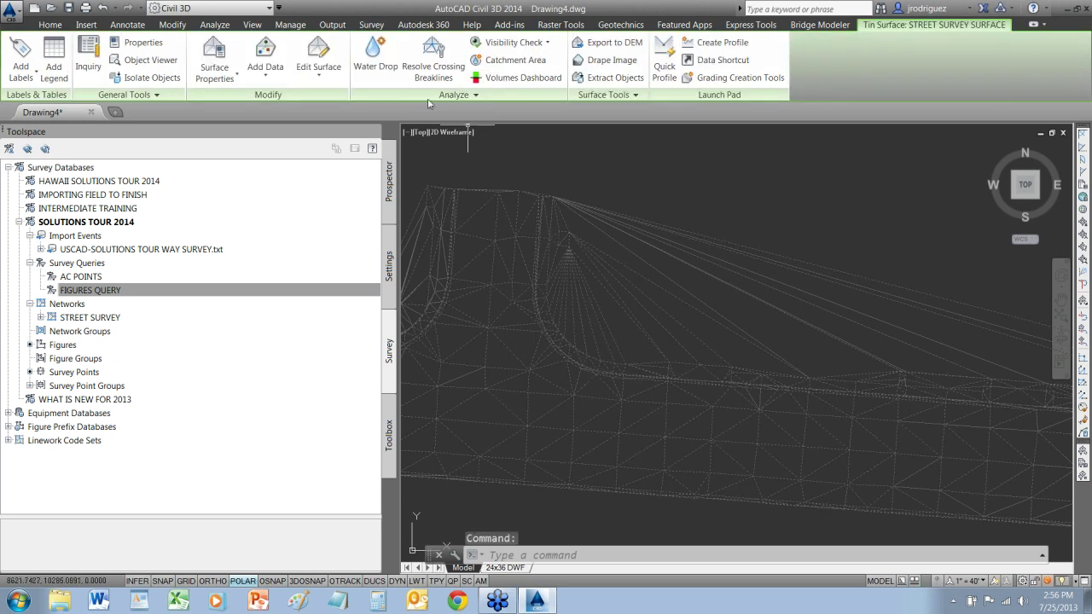
{"action": "left_click", "coordinate": [336, 75]}
{"action": "left_click", "coordinate": [330, 122]}
{"action": "left_click", "coordinate": [735, 226]}
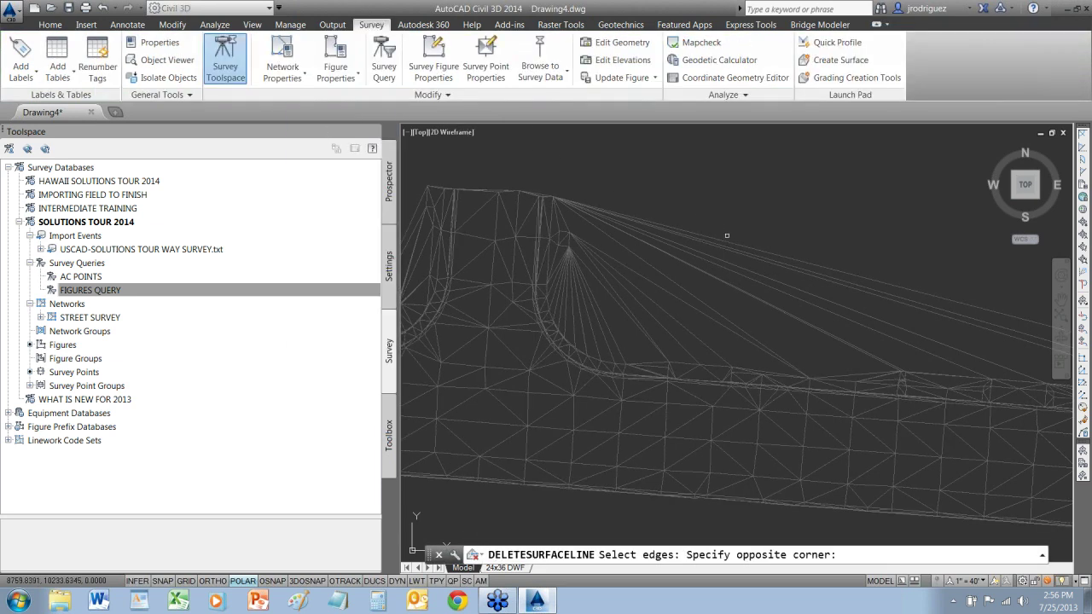
{"action": "left_click", "coordinate": [671, 282]}
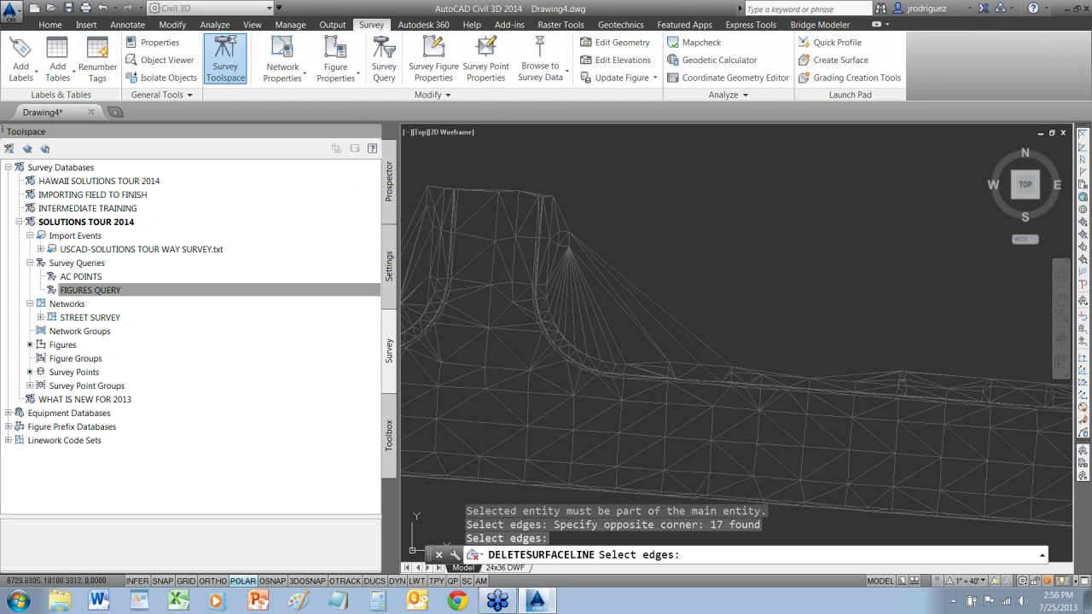
{"action": "scroll", "coordinate": [716, 333], "scroll_direction": "down", "scroll_amount": 5}
{"action": "scroll", "coordinate": [717, 333], "scroll_direction": "down", "scroll_amount": 3}
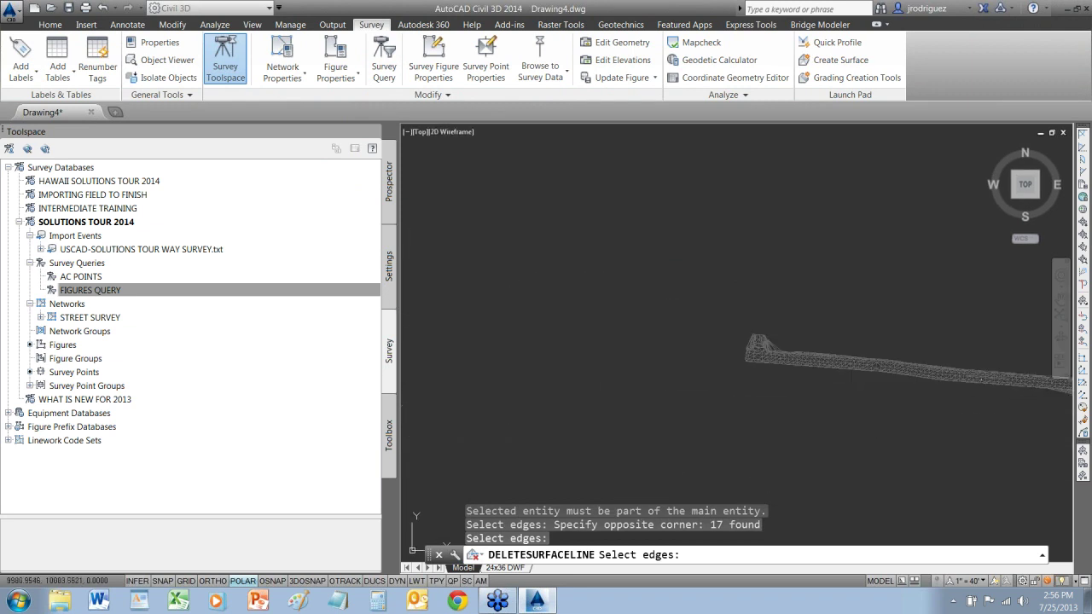
{"action": "middle_click_drag", "start_coordinate": [851, 336], "coordinate": [646, 302]}
{"action": "scroll", "coordinate": [646, 302], "scroll_direction": "up", "scroll_amount": 6}
Pick the 41 long edges below the road and 11 more near the cul-de-sac, then delete them
{"action": "left_click", "coordinate": [802, 348]}
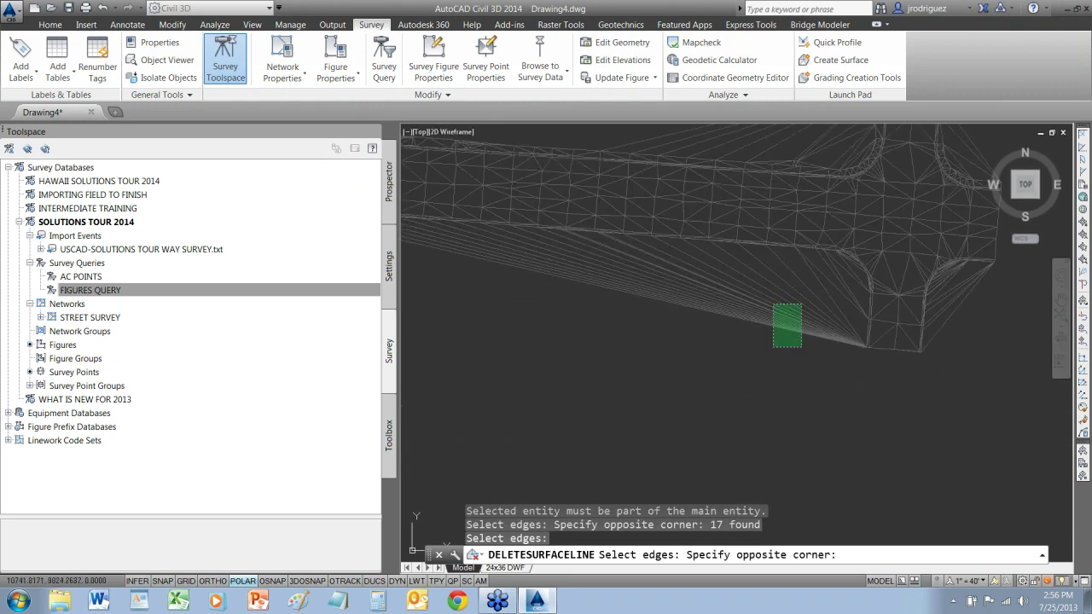
{"action": "left_click", "coordinate": [763, 275]}
{"action": "scroll", "coordinate": [762, 276], "scroll_direction": "down", "scroll_amount": 1}
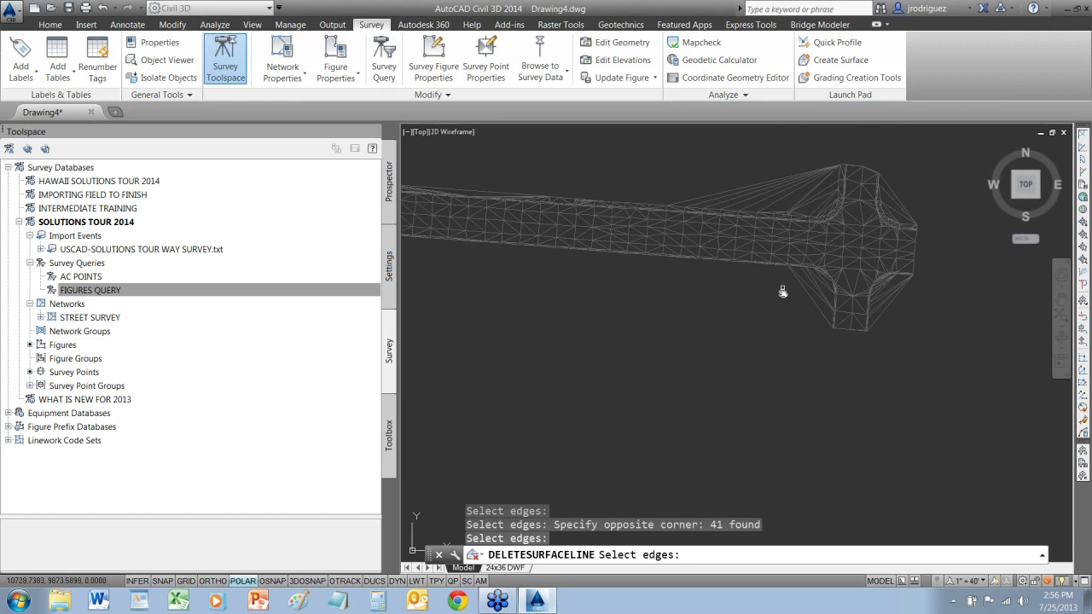
{"action": "scroll", "coordinate": [785, 266], "scroll_direction": "up", "scroll_amount": 1}
{"action": "scroll", "coordinate": [785, 267], "scroll_direction": "up", "scroll_amount": 1}
{"action": "left_click", "coordinate": [829, 228]}
{"action": "left_click", "coordinate": [794, 279]}
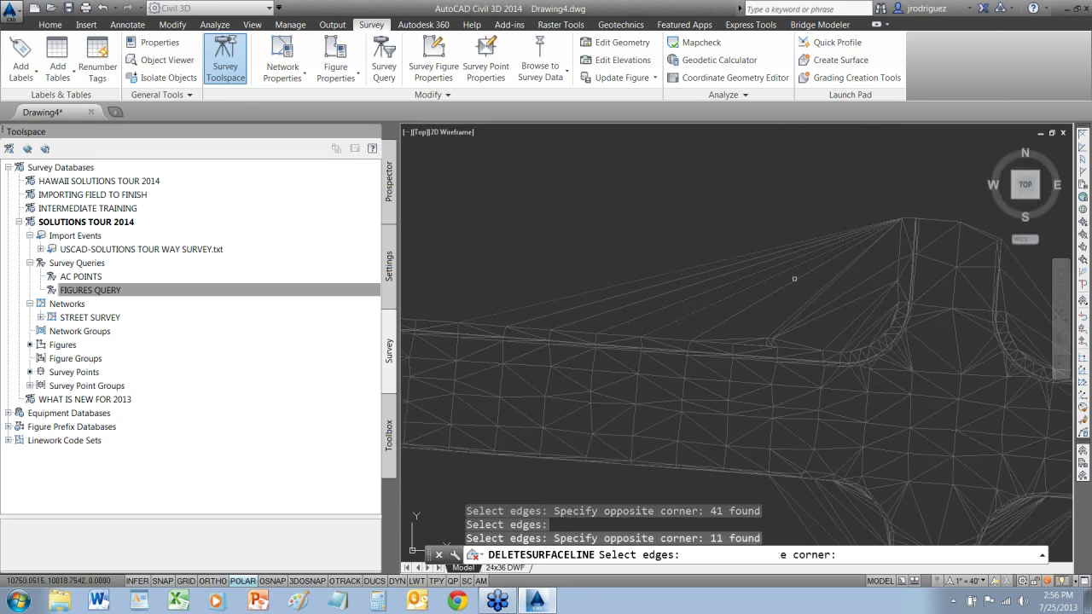
{"action": "left_click", "coordinate": [794, 279]}
{"action": "scroll", "coordinate": [846, 345], "scroll_direction": "down", "scroll_amount": 5}
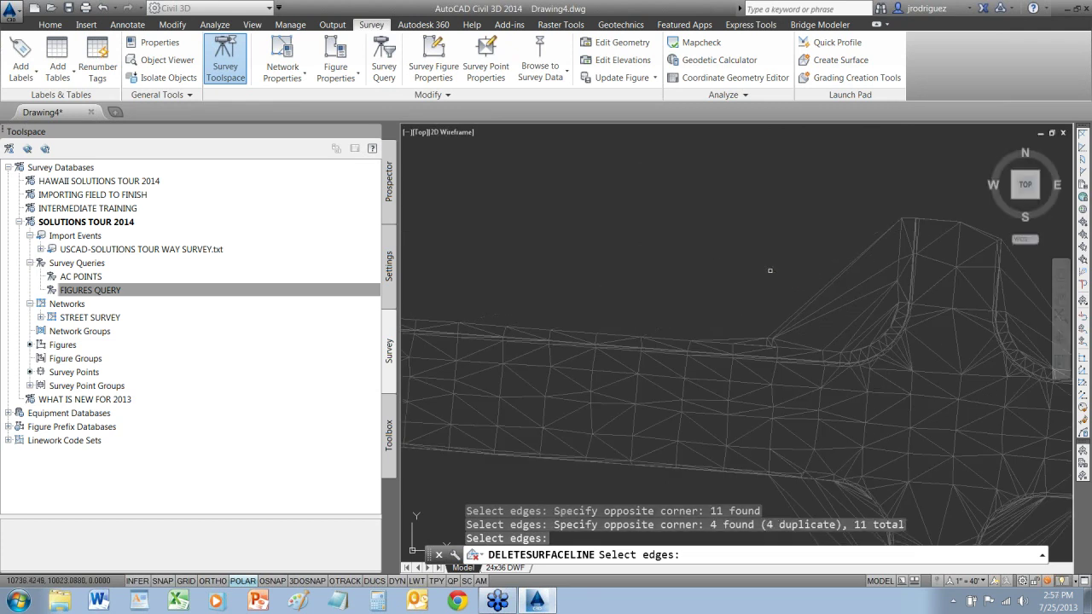
{"action": "scroll", "coordinate": [846, 345], "scroll_direction": "down", "scroll_amount": 2}
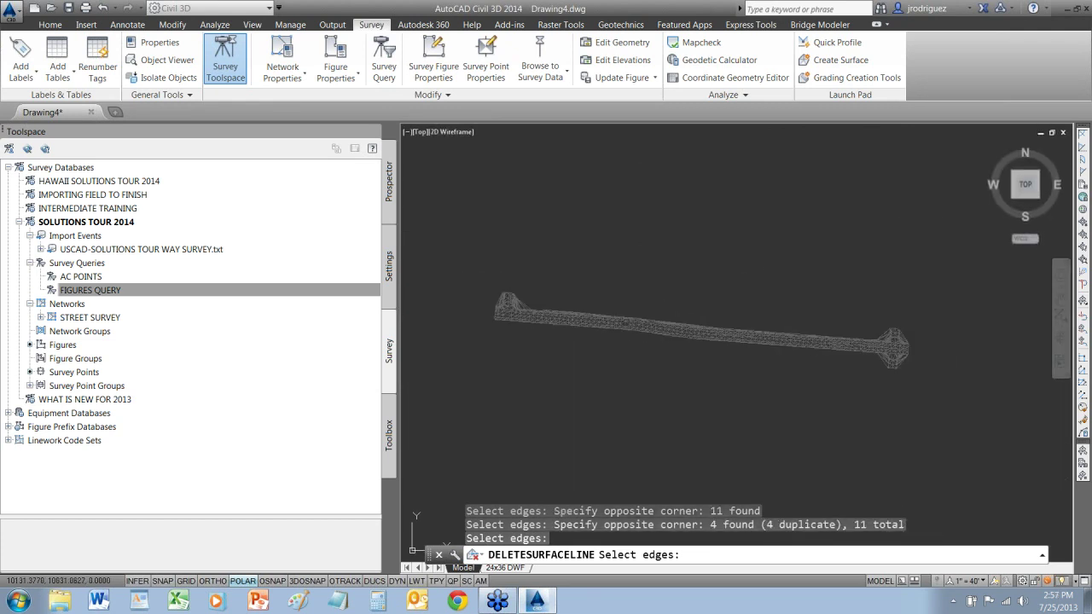
{"action": "key", "text": "Return"}
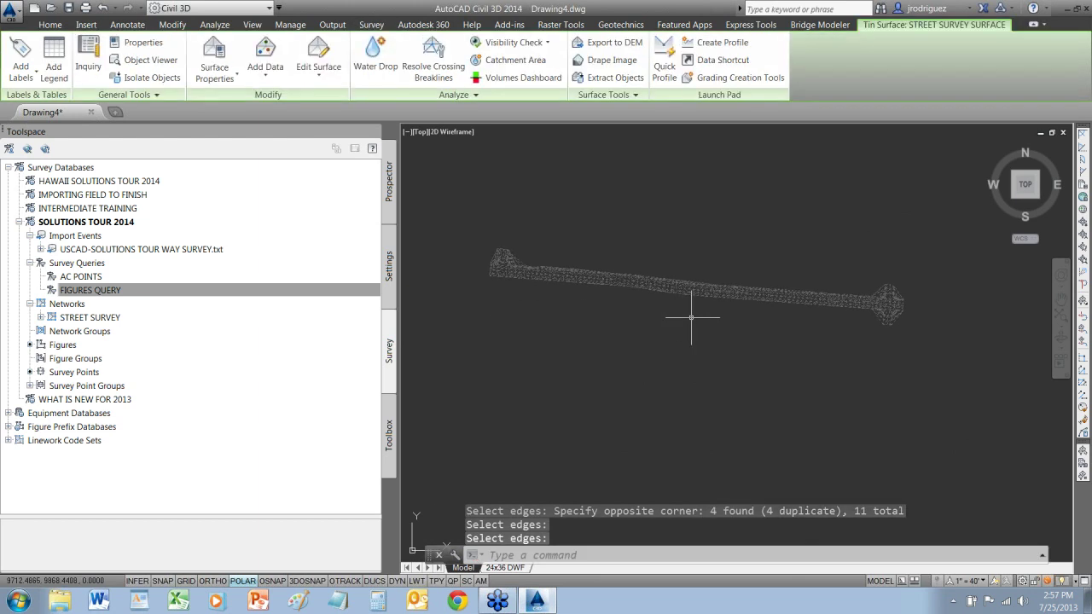
{"action": "key", "text": "Escape"}
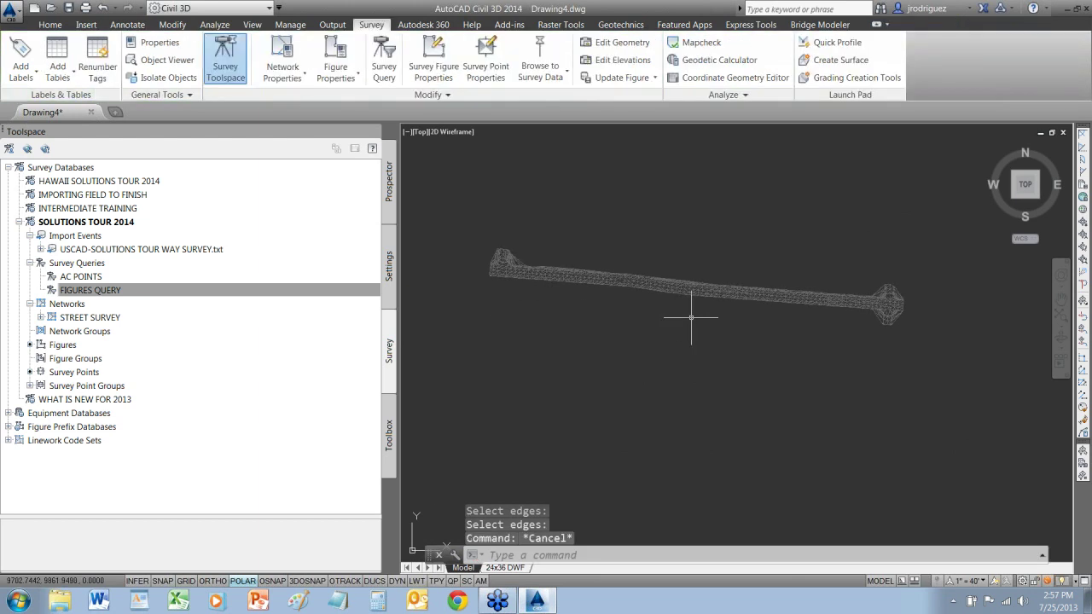
Expand Pressure Network > Parts Lists in the drawing's Settings tree
{"action": "left_click", "coordinate": [388, 181]}
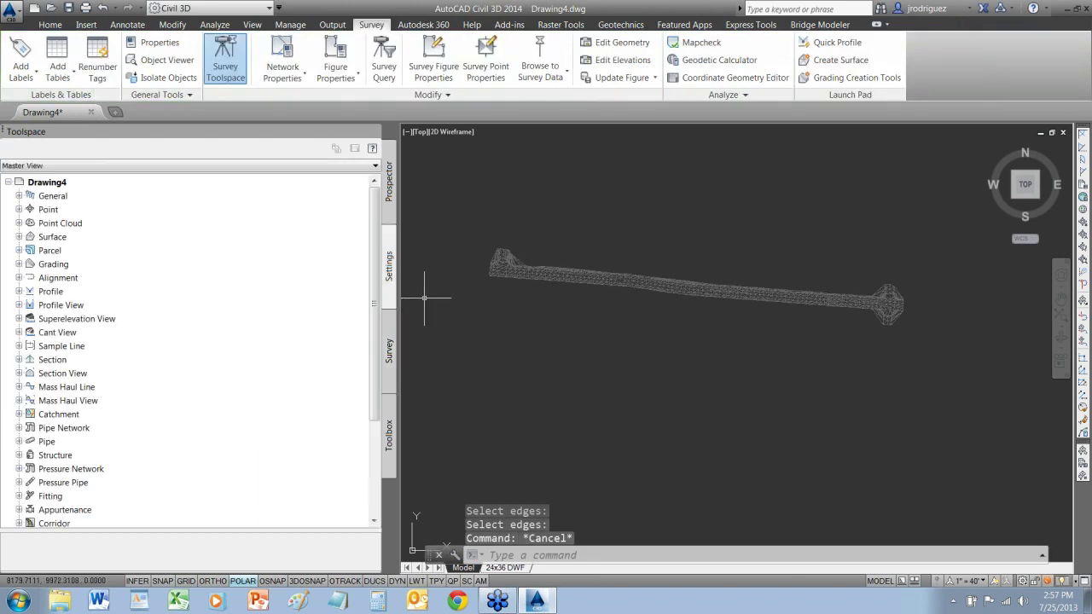
{"action": "left_click", "coordinate": [20, 469]}
{"action": "left_click", "coordinate": [29, 483]}
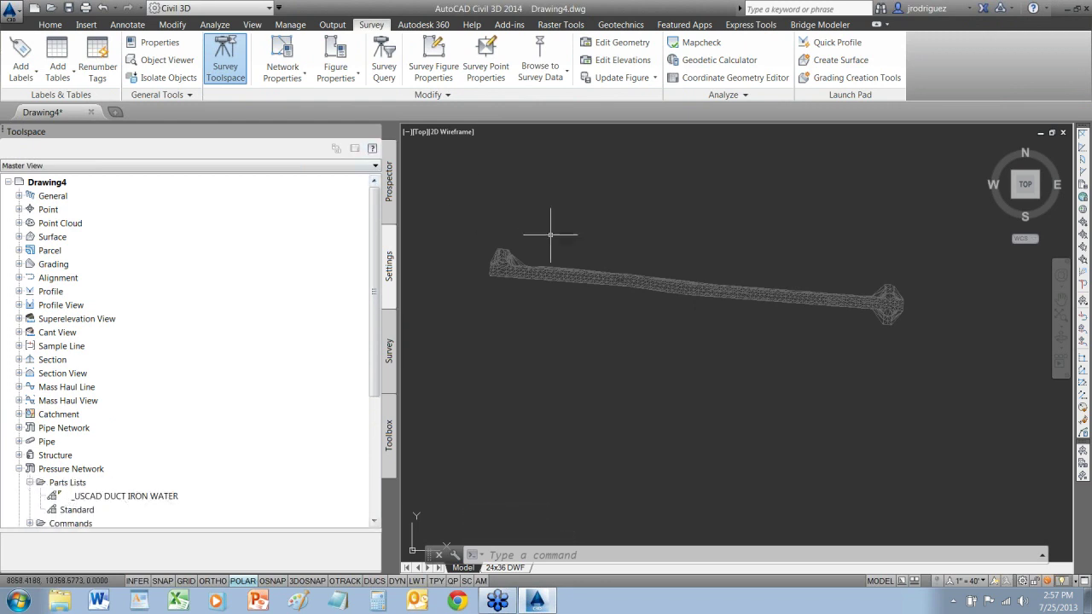
{"action": "scroll", "coordinate": [491, 265], "scroll_direction": "up", "scroll_amount": 3}
{"action": "scroll", "coordinate": [490, 266], "scroll_direction": "up", "scroll_amount": 4}
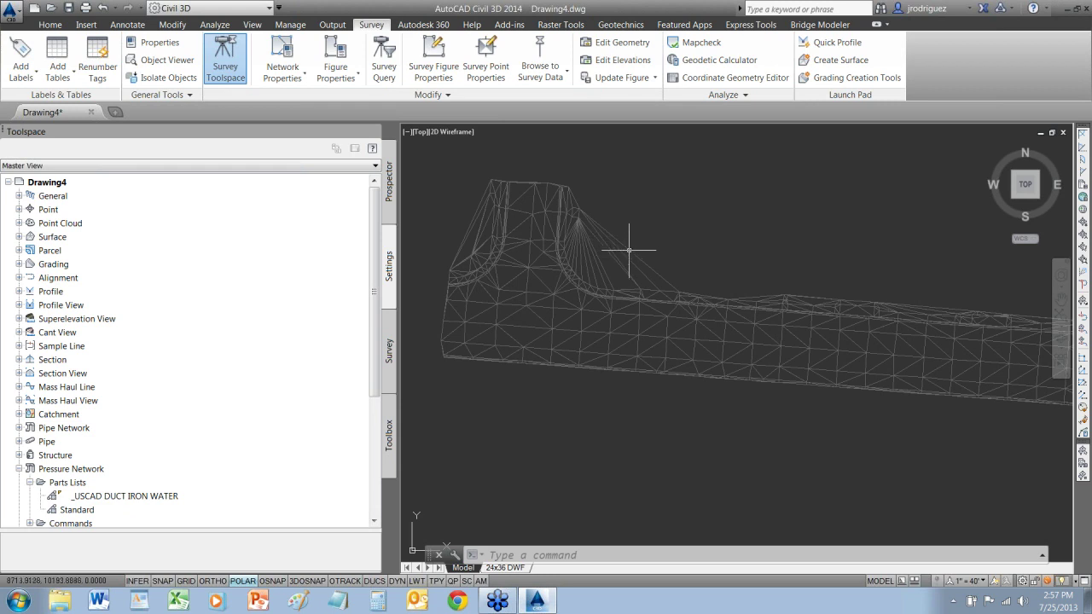
{"action": "mouse_move", "coordinate": [630, 250]}
{"action": "scroll", "coordinate": [585, 385], "scroll_direction": "up", "scroll_amount": 5}
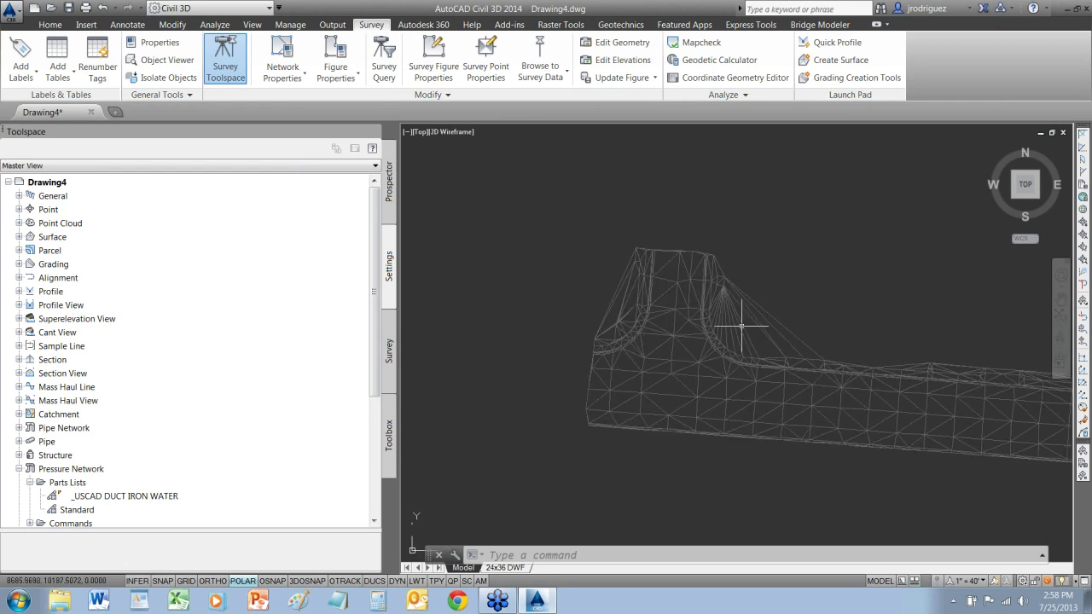
{"action": "scroll", "coordinate": [744, 321], "scroll_direction": "up", "scroll_amount": 3}
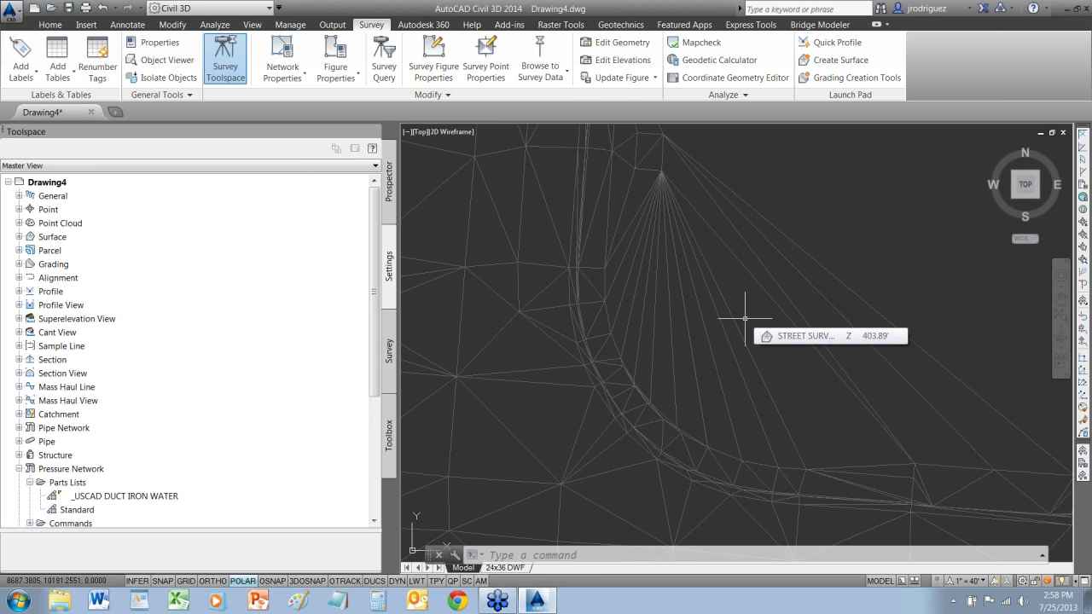
{"action": "scroll", "coordinate": [744, 318], "scroll_direction": "down", "scroll_amount": 3}
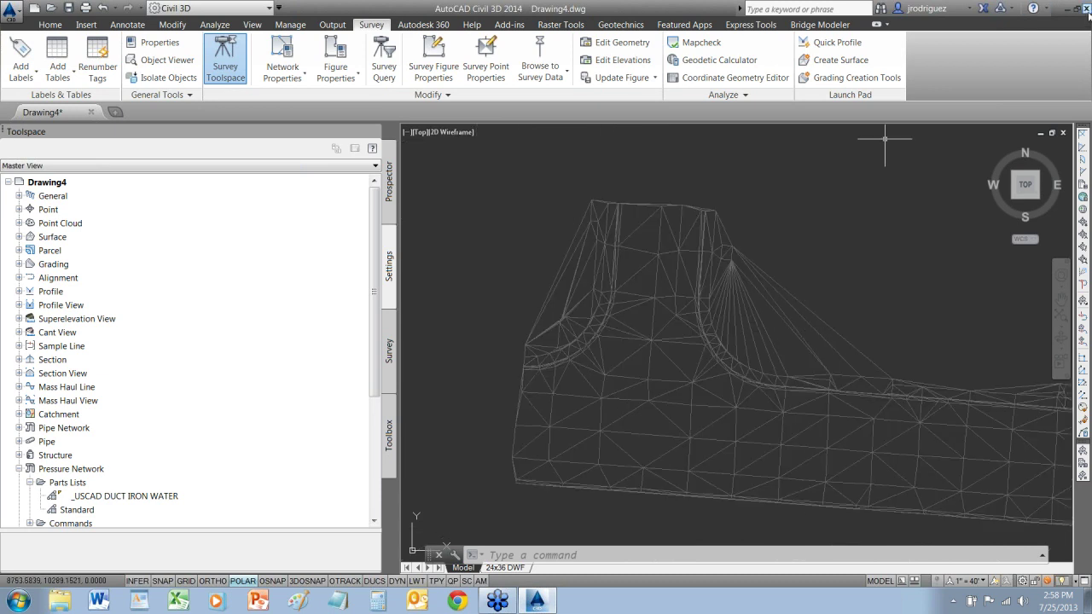
Quit Civil 3D, dismiss the save prompt, and close the error report without sending it
{"action": "key", "text": "Escape"}
{"action": "key", "text": "Escape"}
{"action": "key", "text": "ctrl+q"}
{"action": "key", "text": "Escape"}
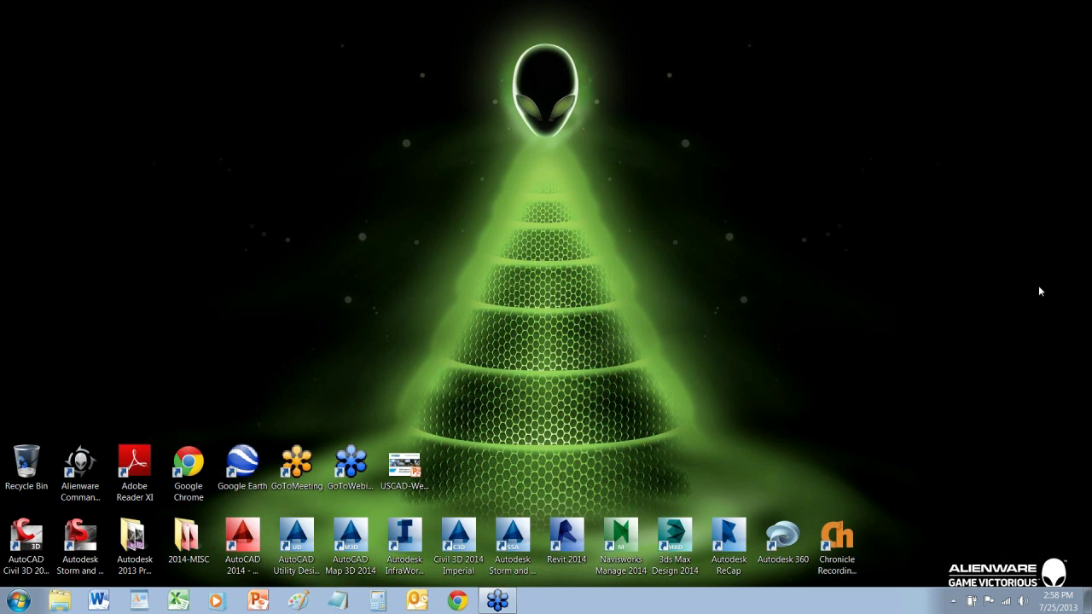
{"action": "left_click", "coordinate": [679, 100]}
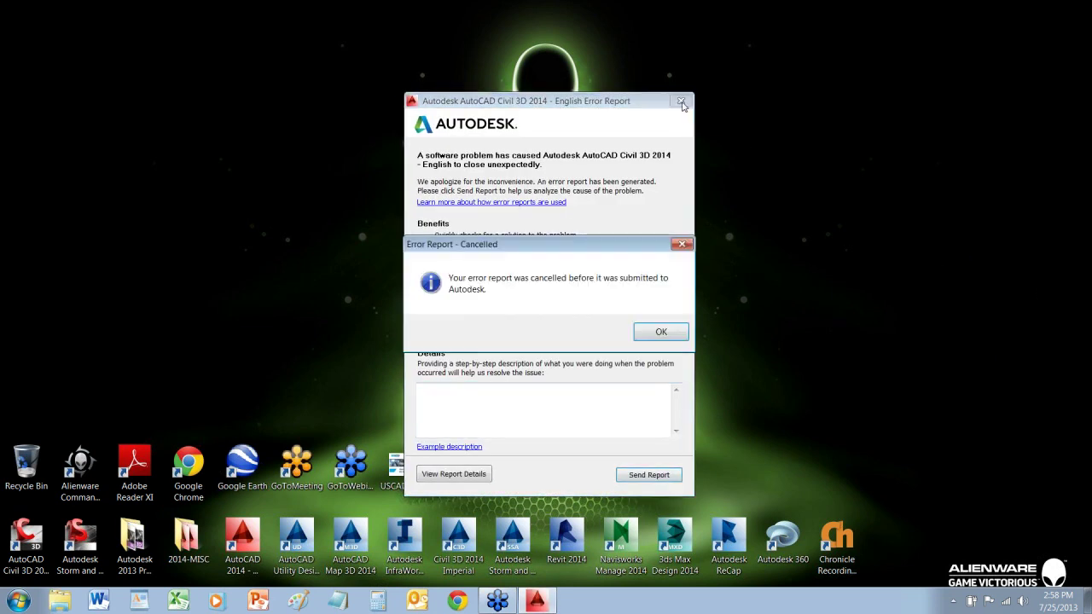